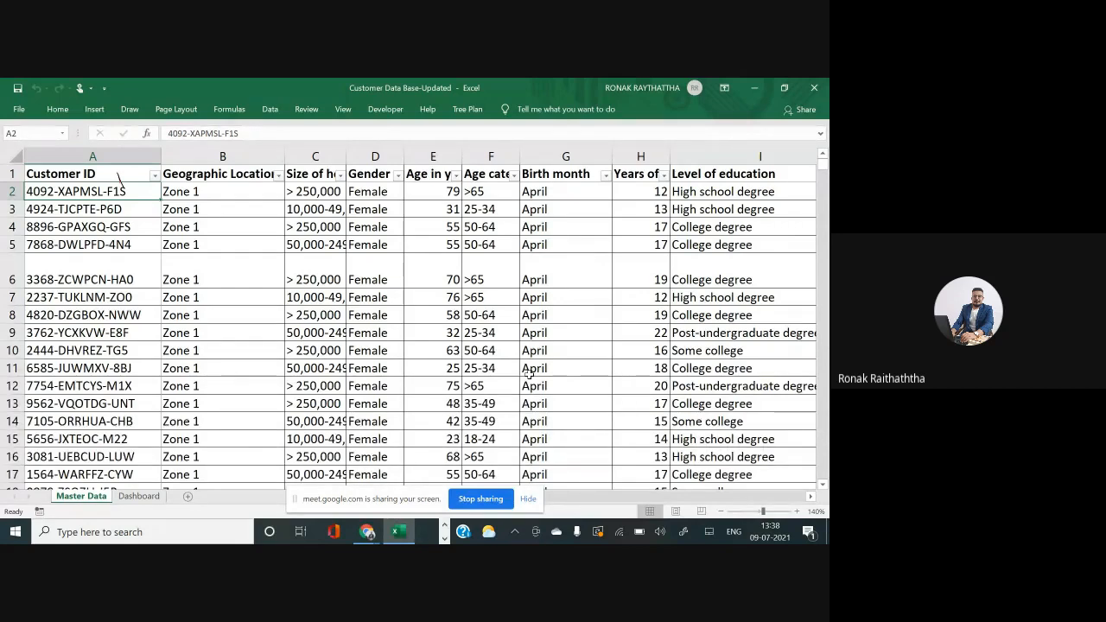
Step: Examine the column headers across the Master Data sheet, from Customer ID to the product offer response columns
left_click(119, 176)
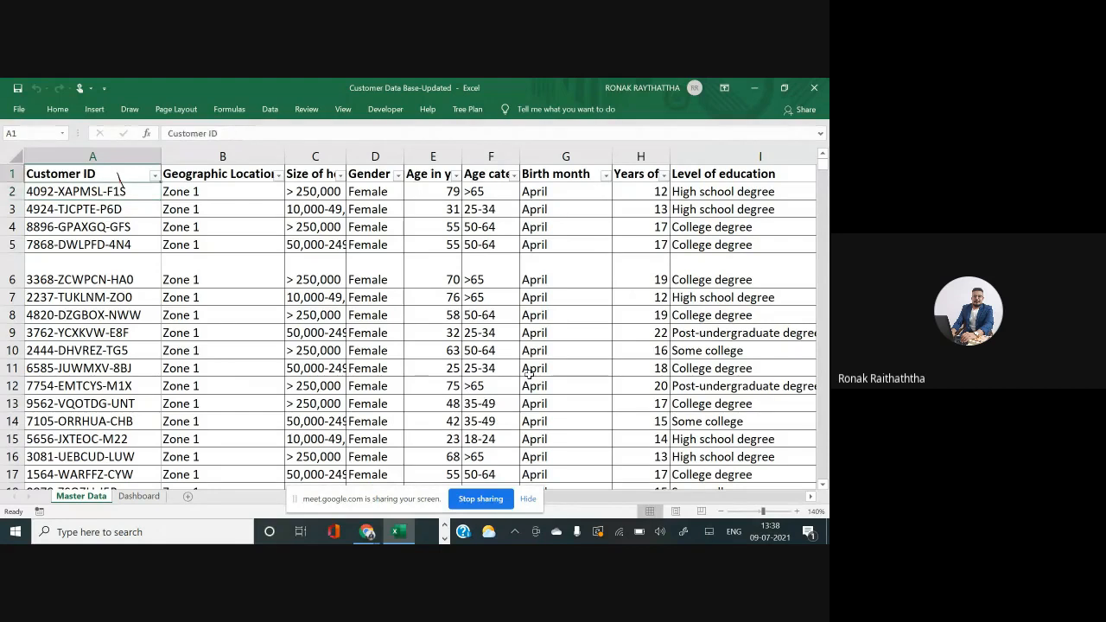
key("ctrl+Right")
key("Left")
key("Left")
key("Left")
key("Left")
key("Left")
key("Left")
key("Left")
key("Left")
key("Left")
key("Left")
key("Left")
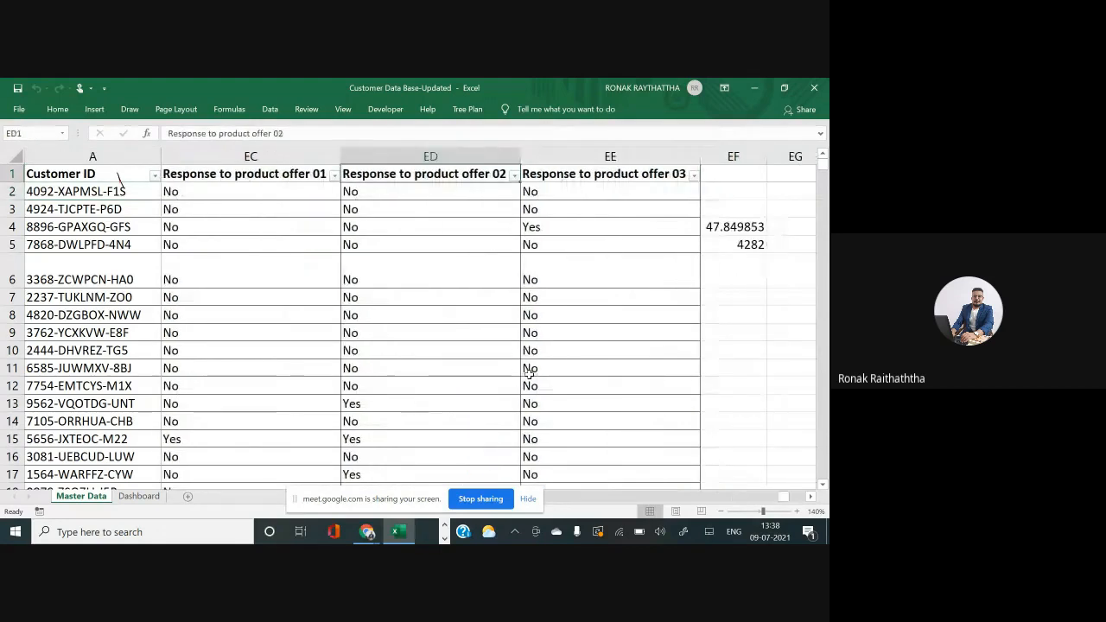
key("ctrl+Left")
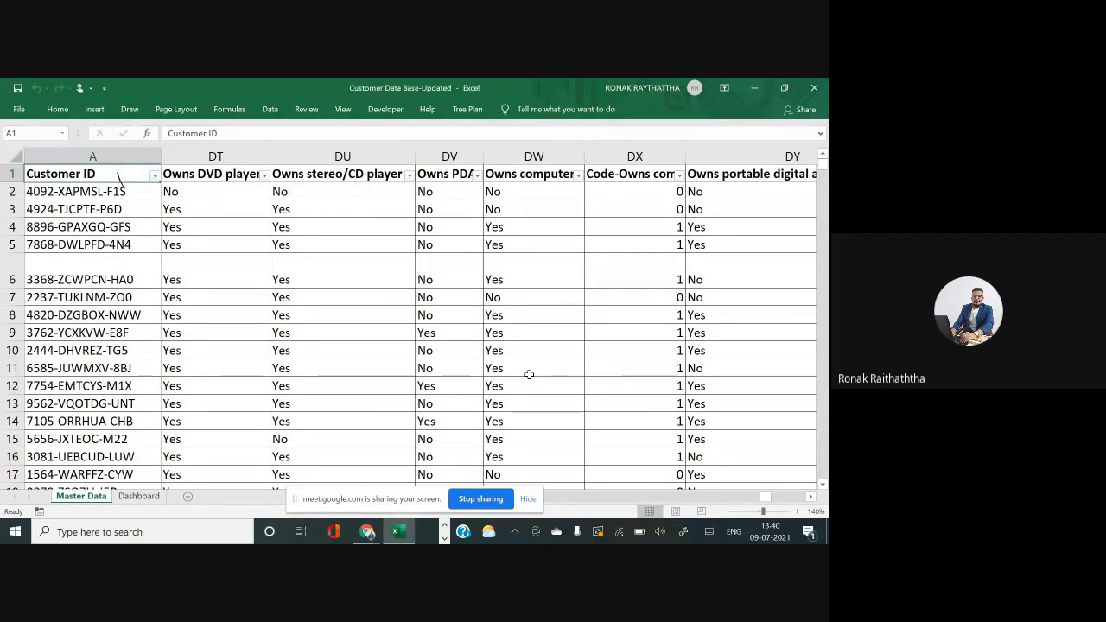
Step: Set Variable I on the Dashboard sheet to household income in rs
left_click(140, 497)
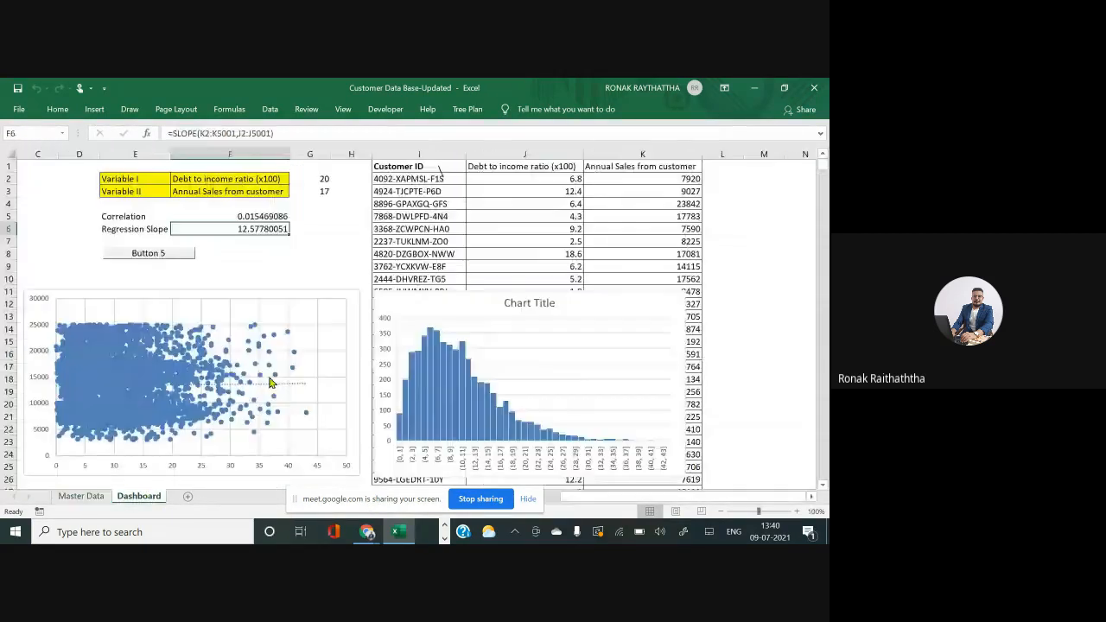
left_click(308, 229)
left_click(228, 180)
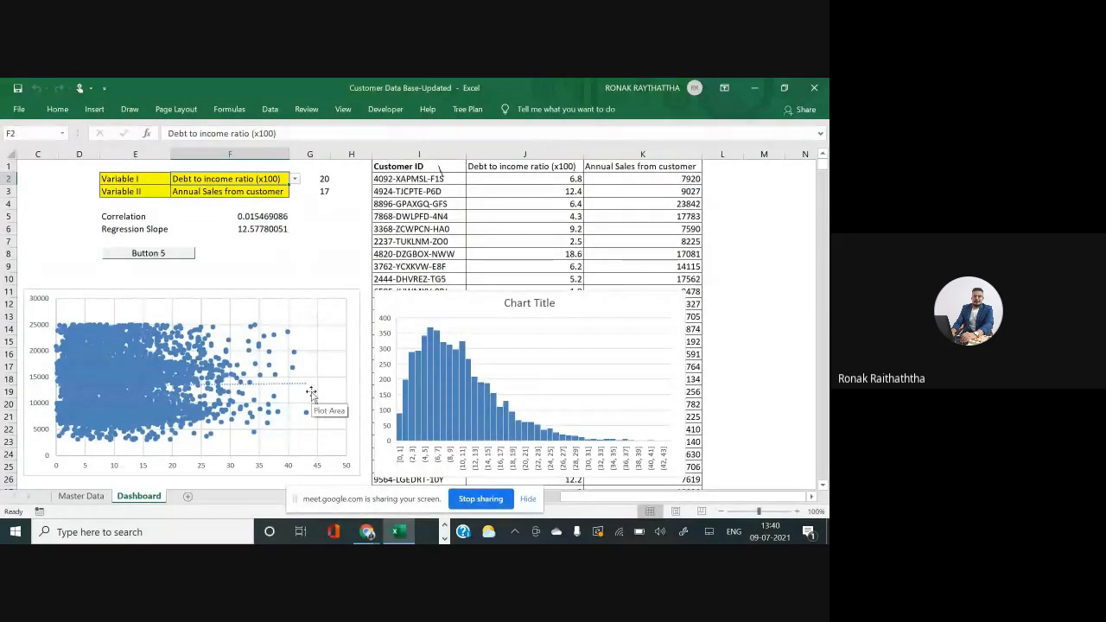
scroll(311, 393, "up", 5, "ctrl")
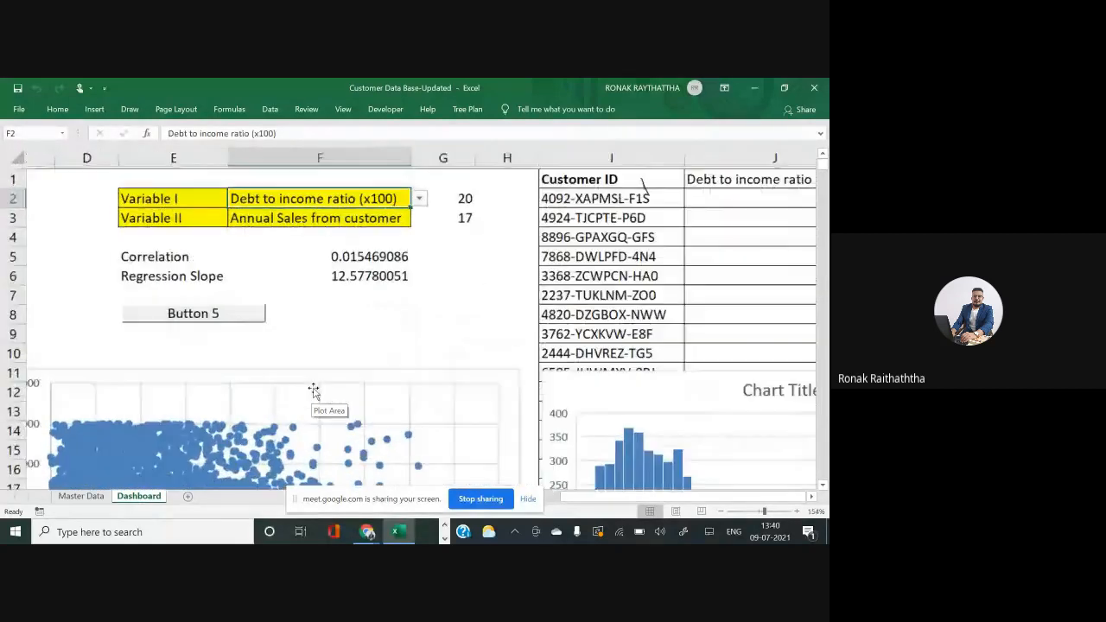
left_click(182, 215)
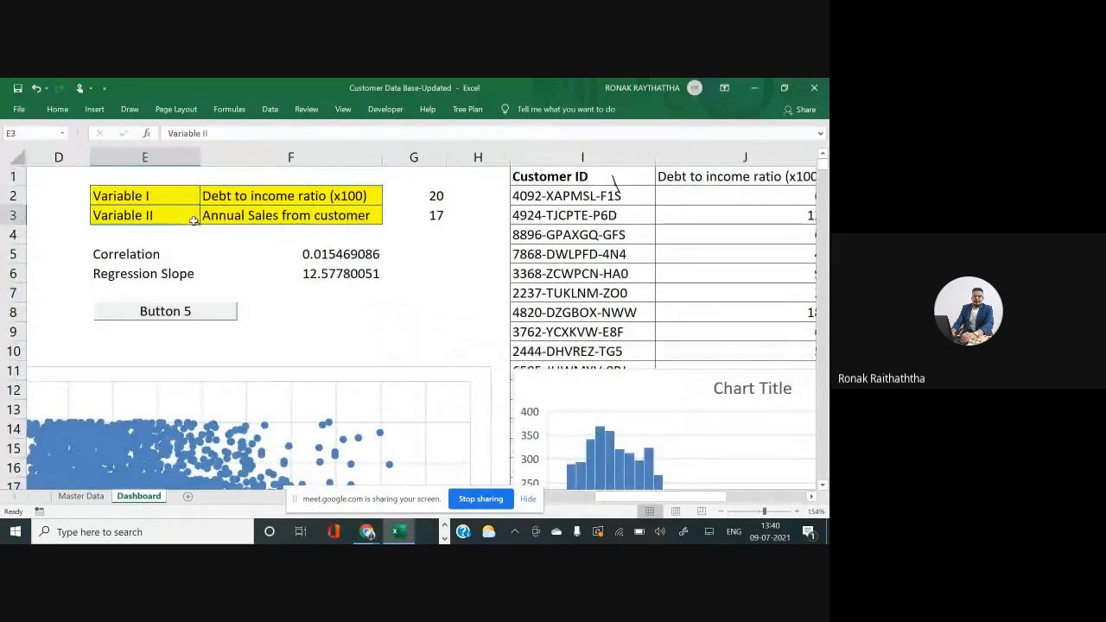
left_click(343, 201)
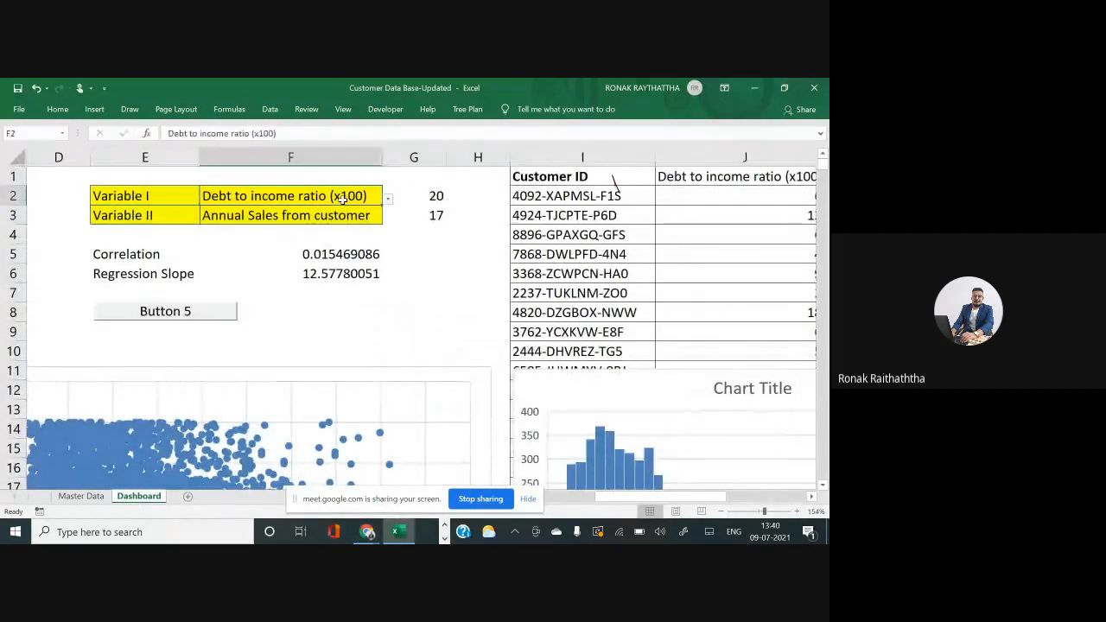
left_click(387, 200)
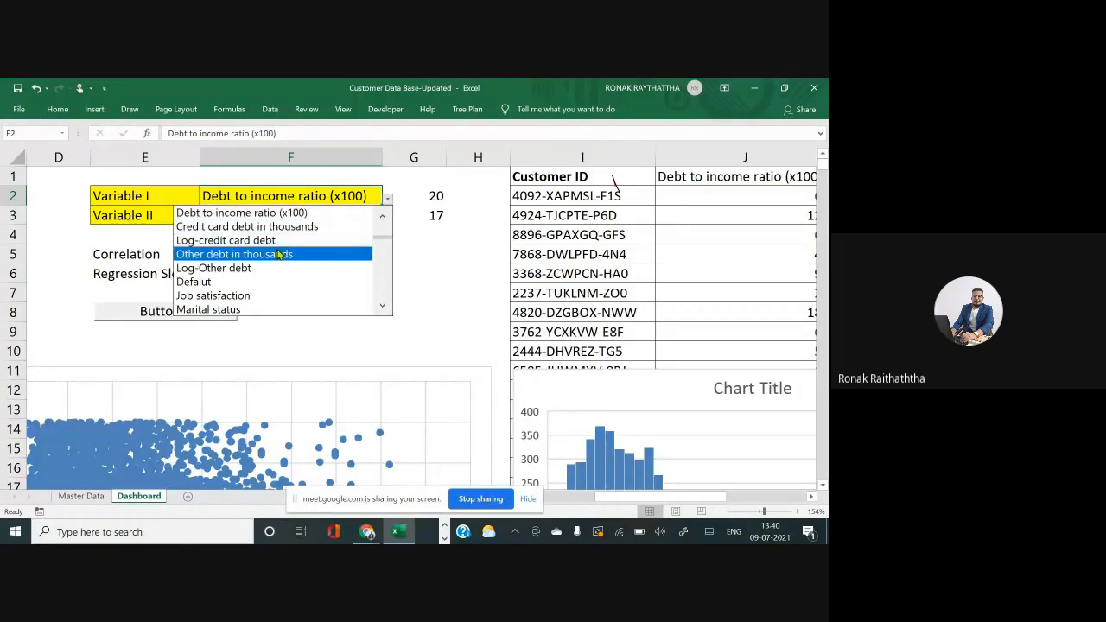
left_click(385, 236)
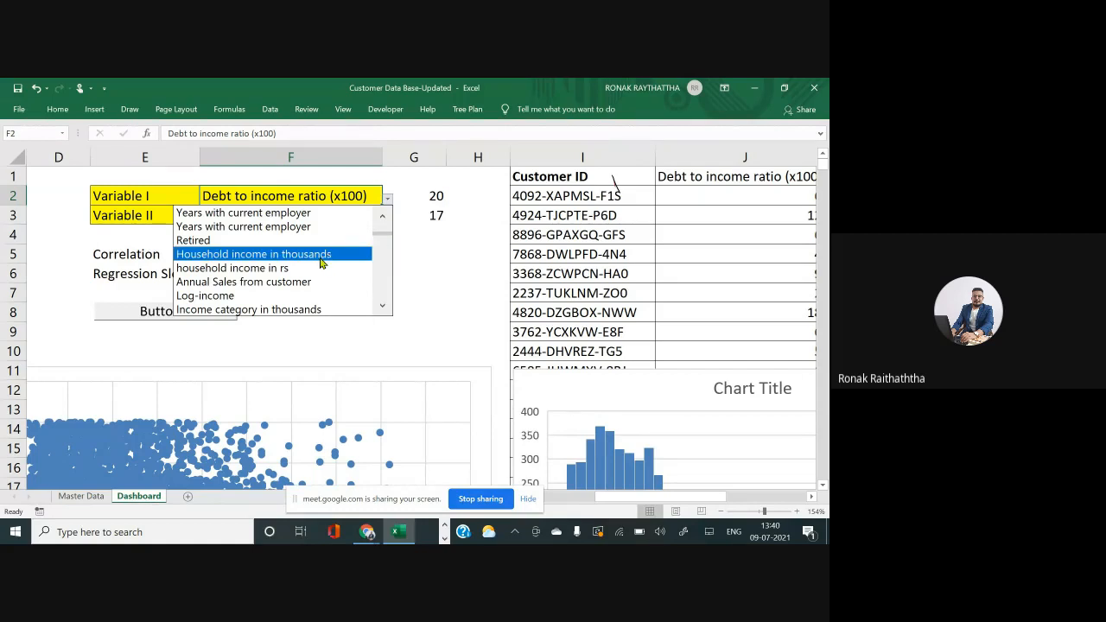
left_click(283, 270)
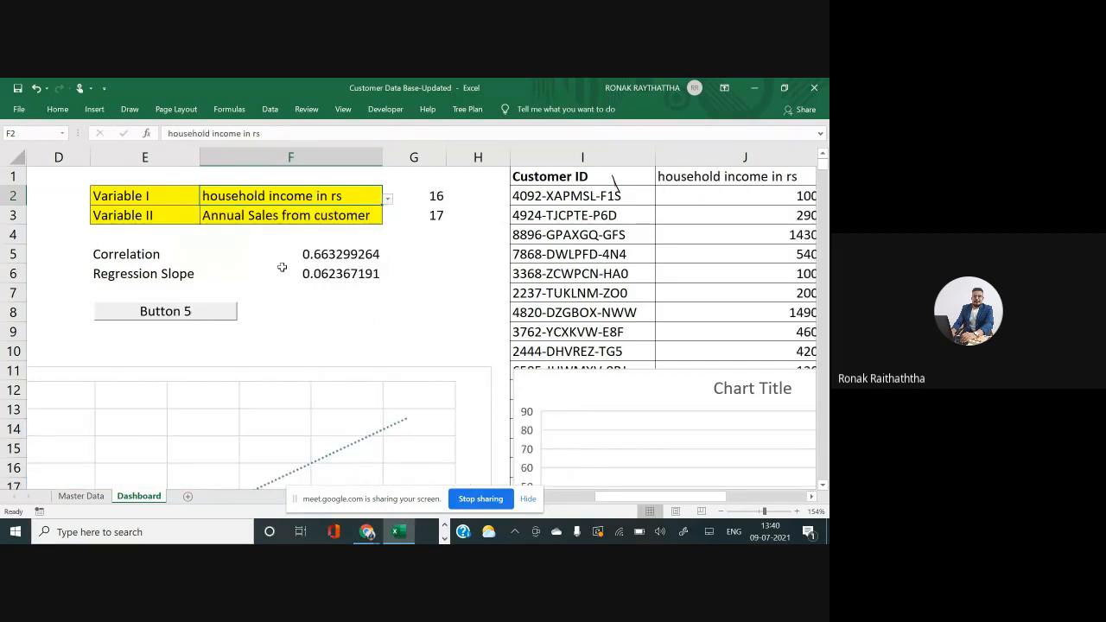
Step: Inspect the Variable II selection, the correlation formula and the lookup formulas in the customer table on the Dashboard sheet
left_click(179, 220)
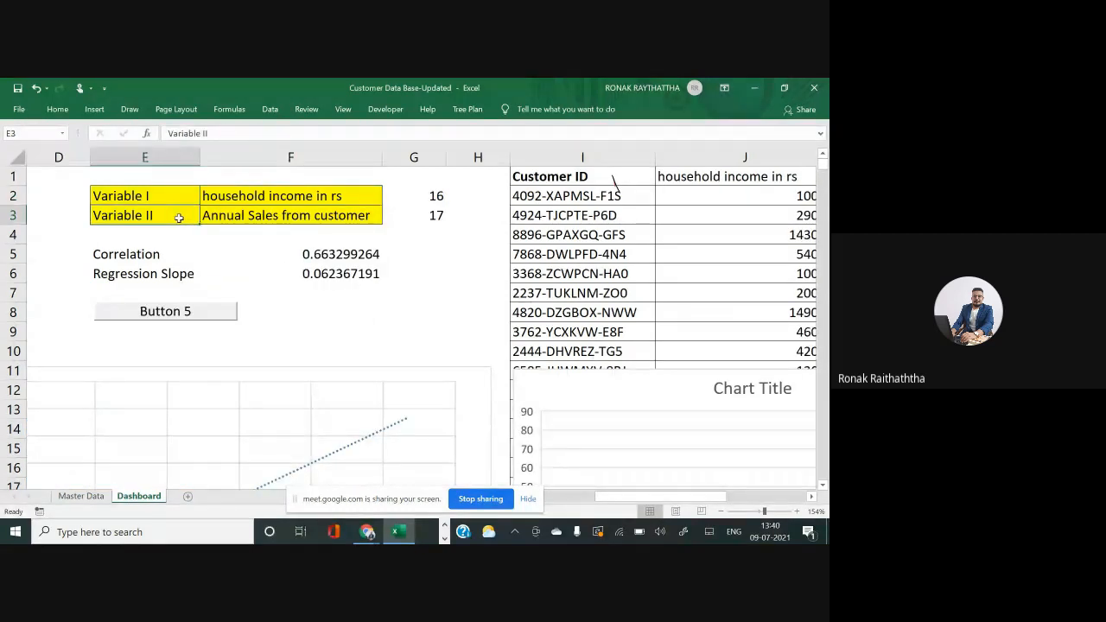
left_click(245, 215)
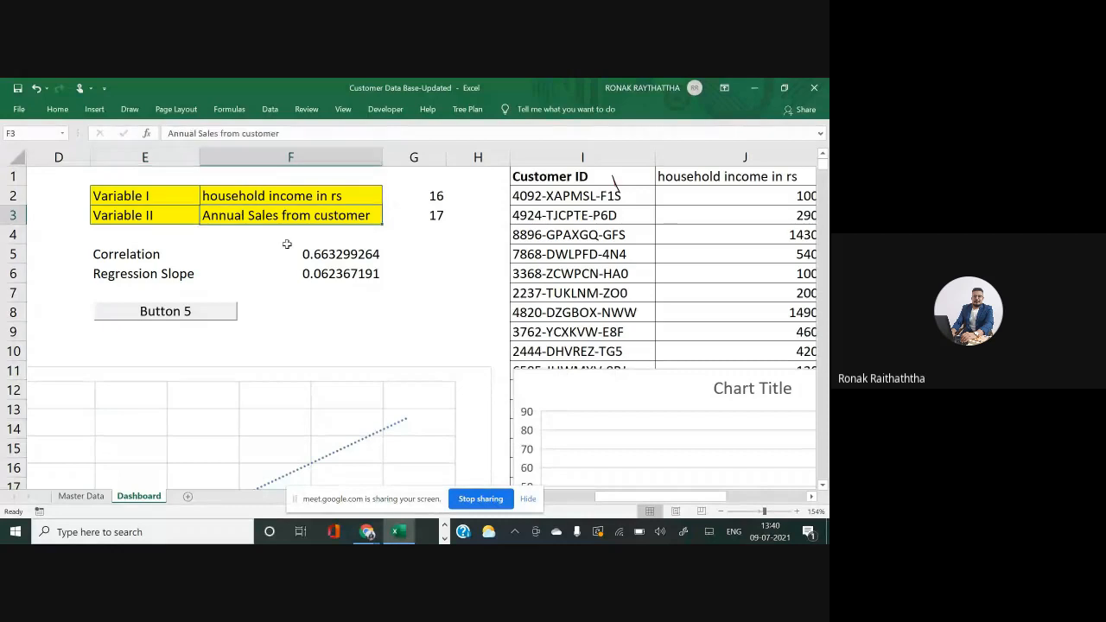
left_click(345, 257)
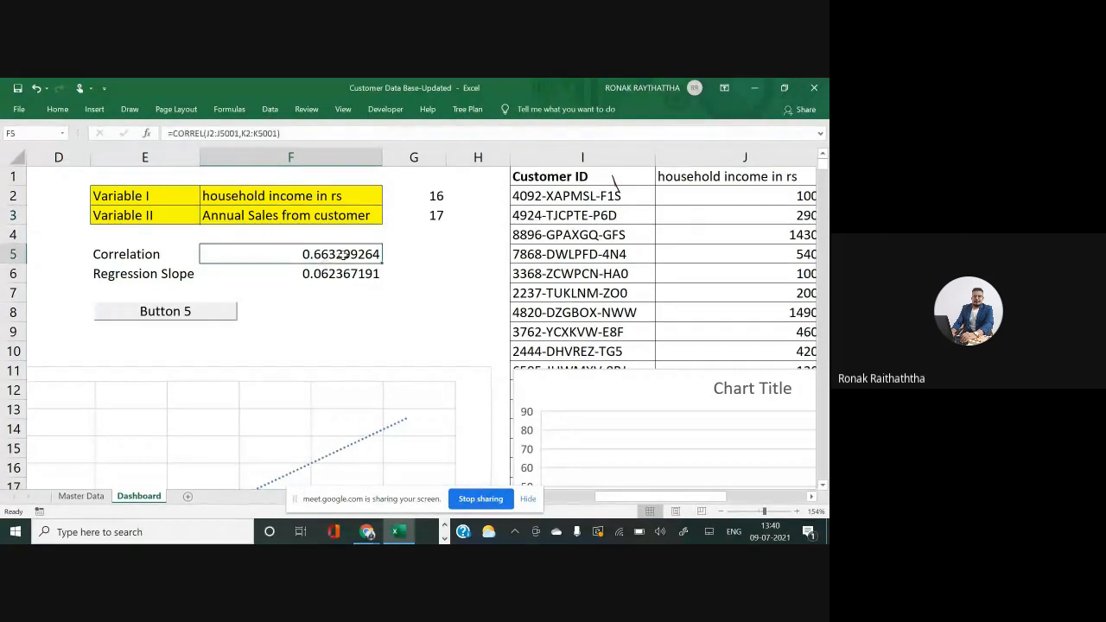
left_click(725, 200)
key("Right")
key("Right")
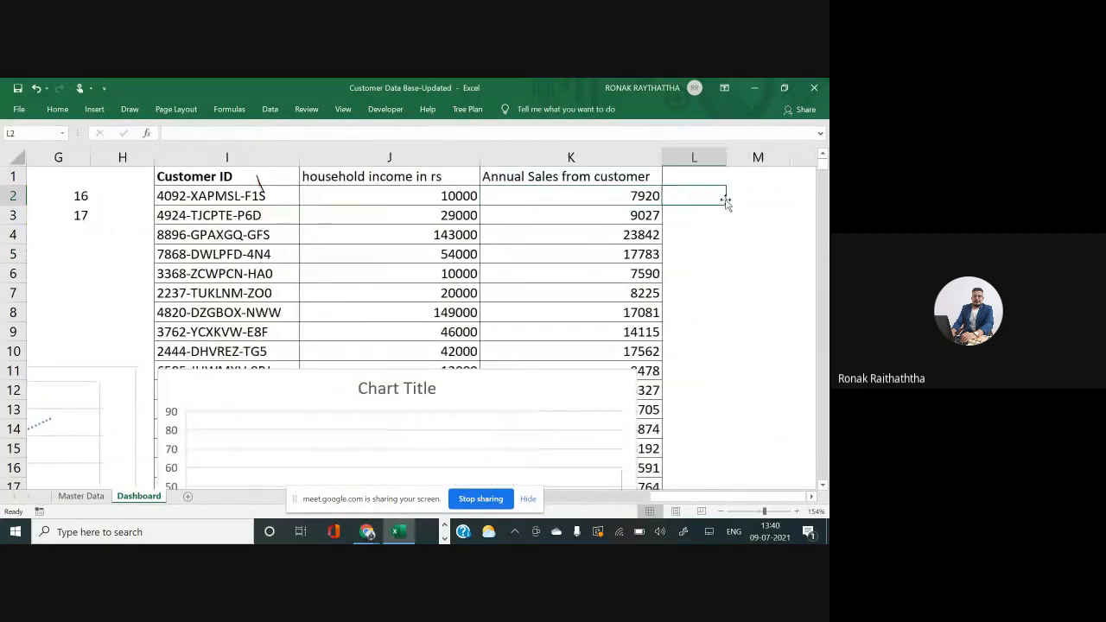
key("Left")
key("Left")
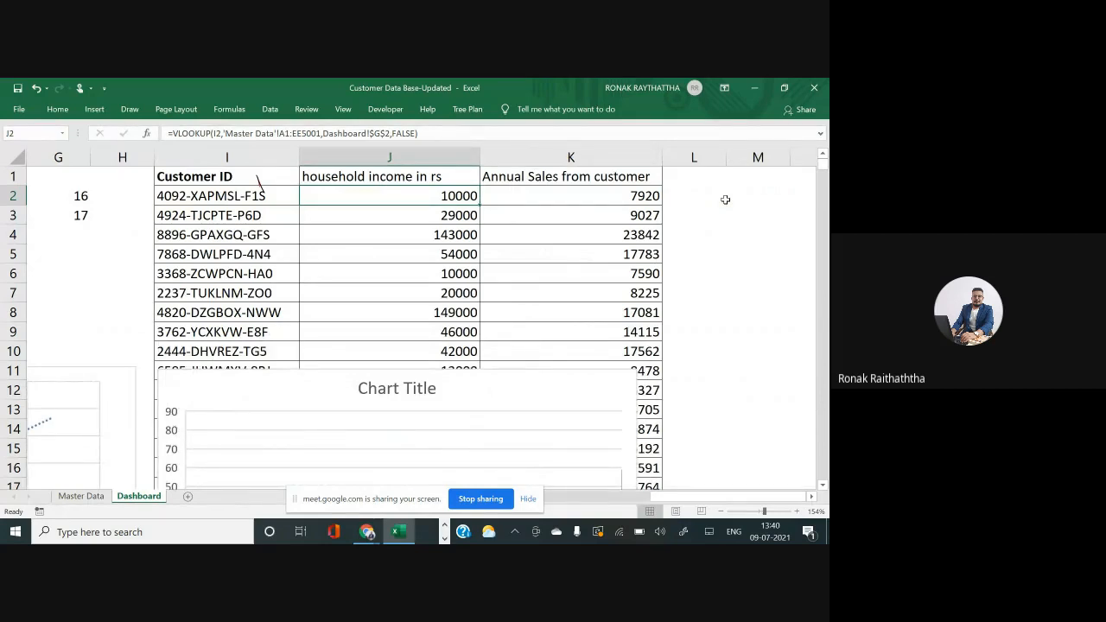
key("Left")
key("Left")
key("Left")
key("Left")
key("Left")
key("Left")
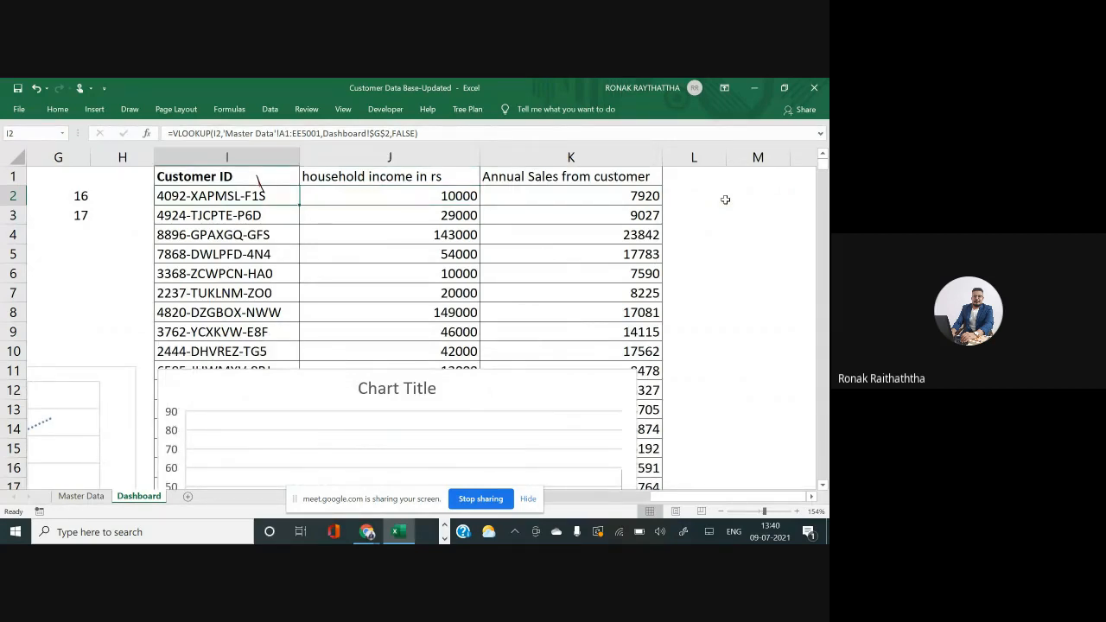
key("Down")
key("Down")
key("Down")
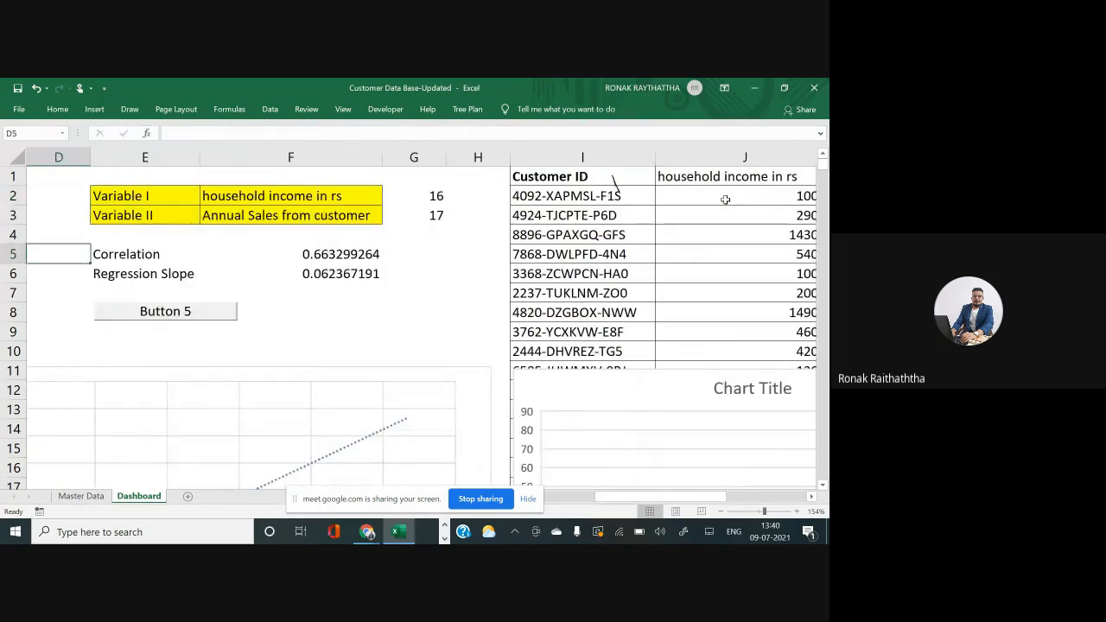
key("Right")
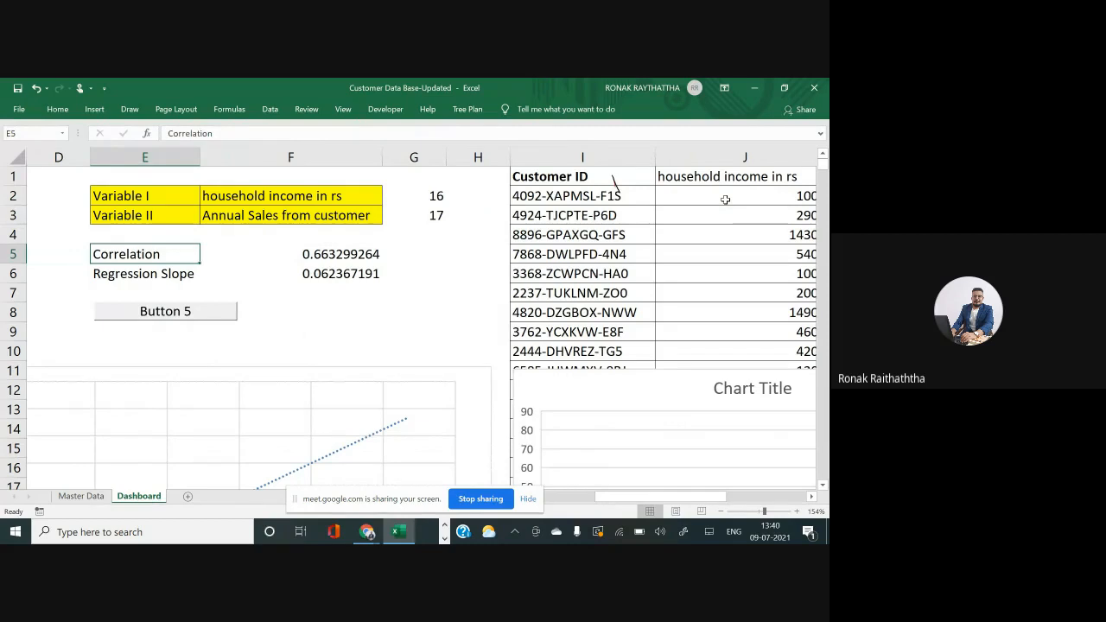
Step: Examine the scatter chart with its trendline below the correlation results on the Dashboard sheet
key("Down")
key("Down")
key("Down")
key("Down")
key("Down")
key("Down")
key("Down")
key("Down")
key("Down")
key("Down")
key("Down")
key("Down")
key("Down")
key("Down")
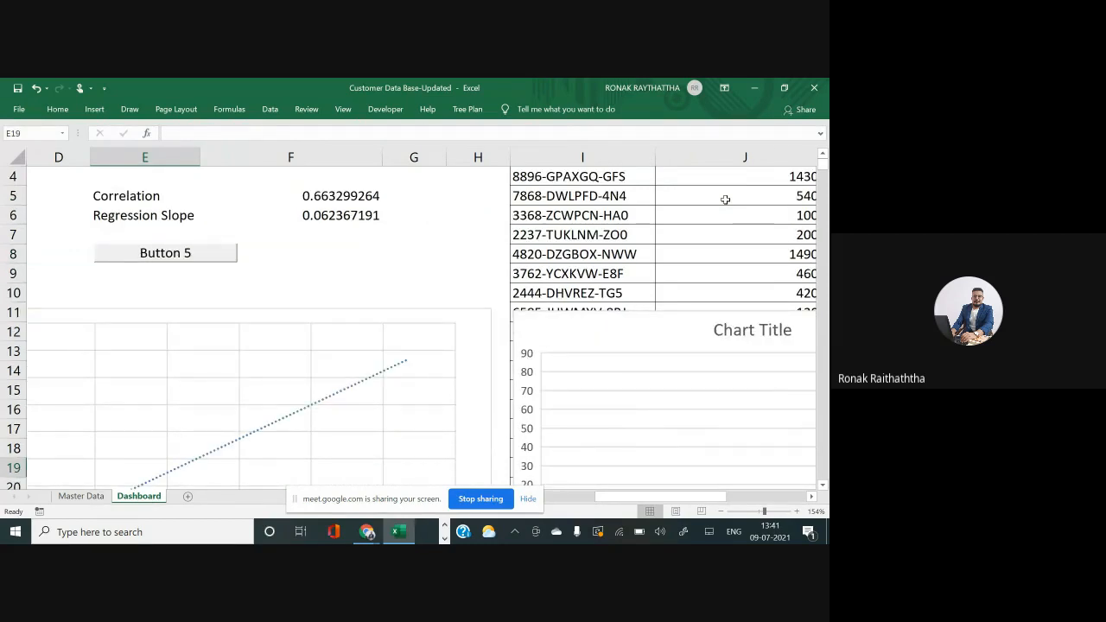
key("Left")
key("Left")
key("Left")
key("Left")
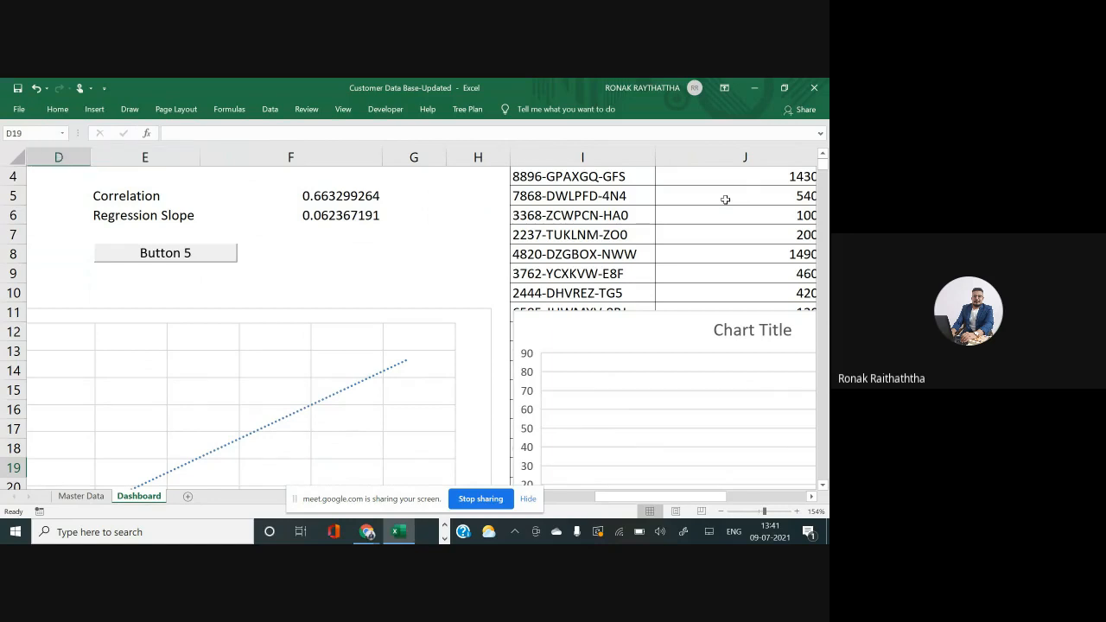
key("Down")
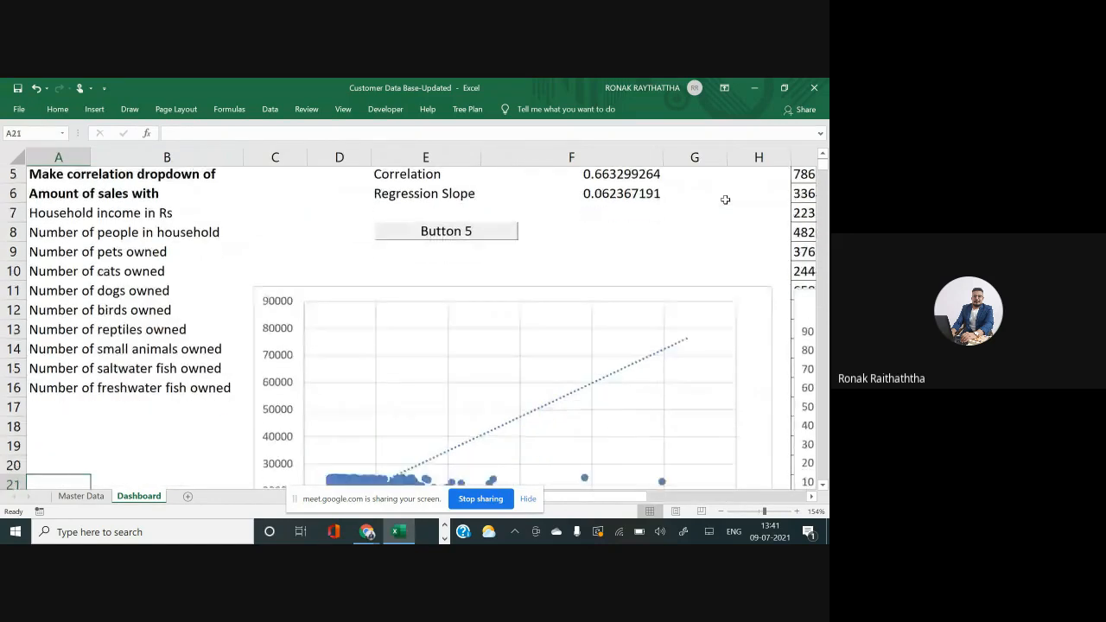
key("Down")
key("Down")
key("Down")
key("Down")
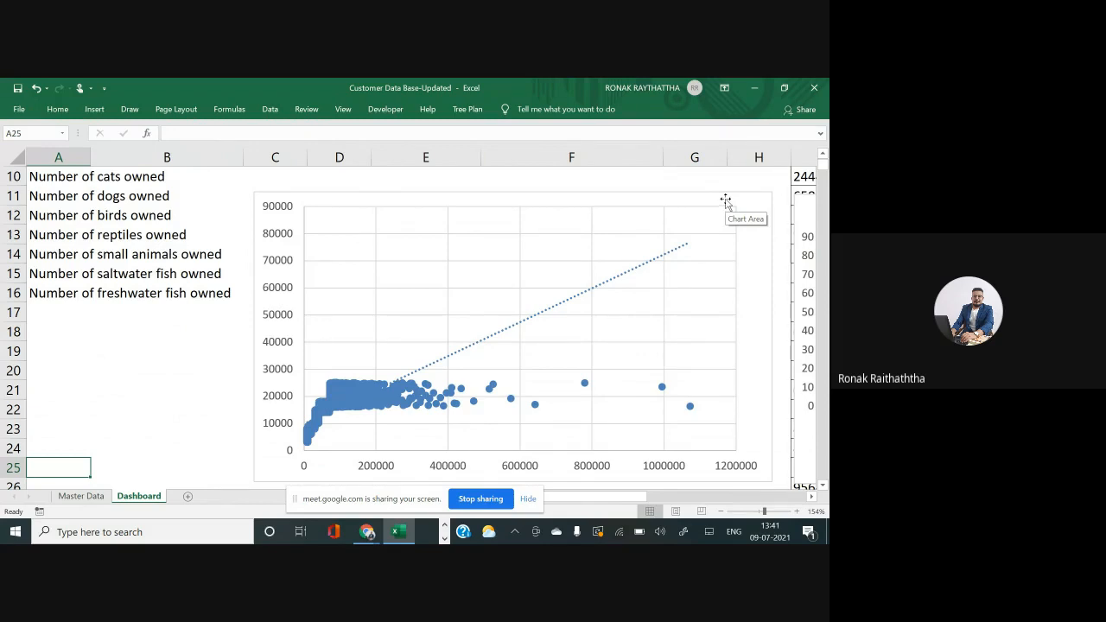
Step: Add a new blank worksheet after the Dashboard sheet
scroll(735, 207, "up", 3)
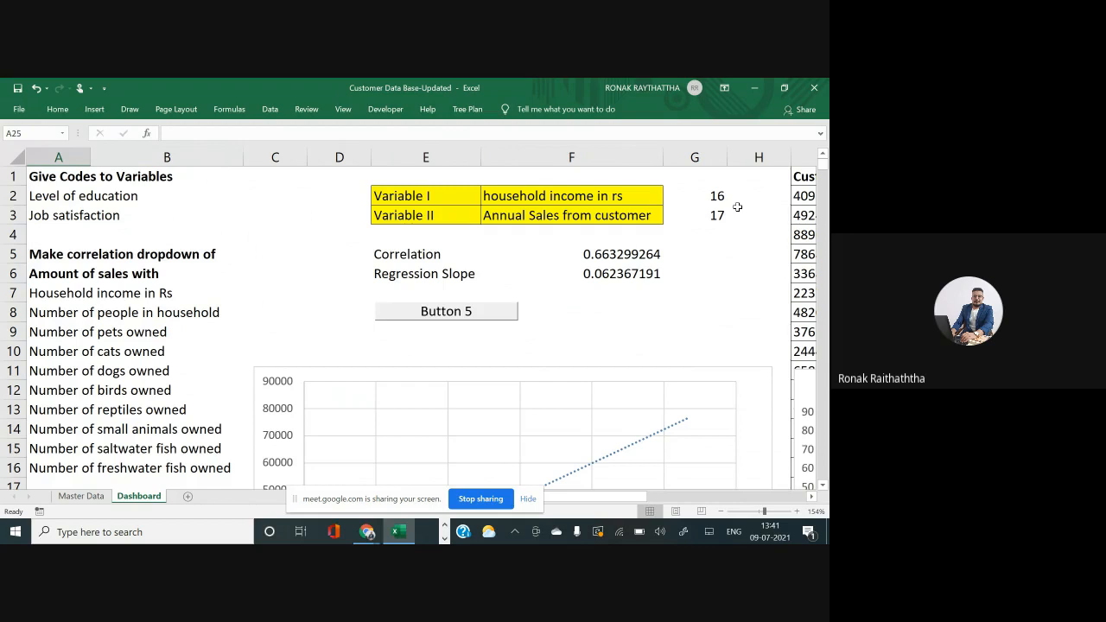
left_click(188, 496)
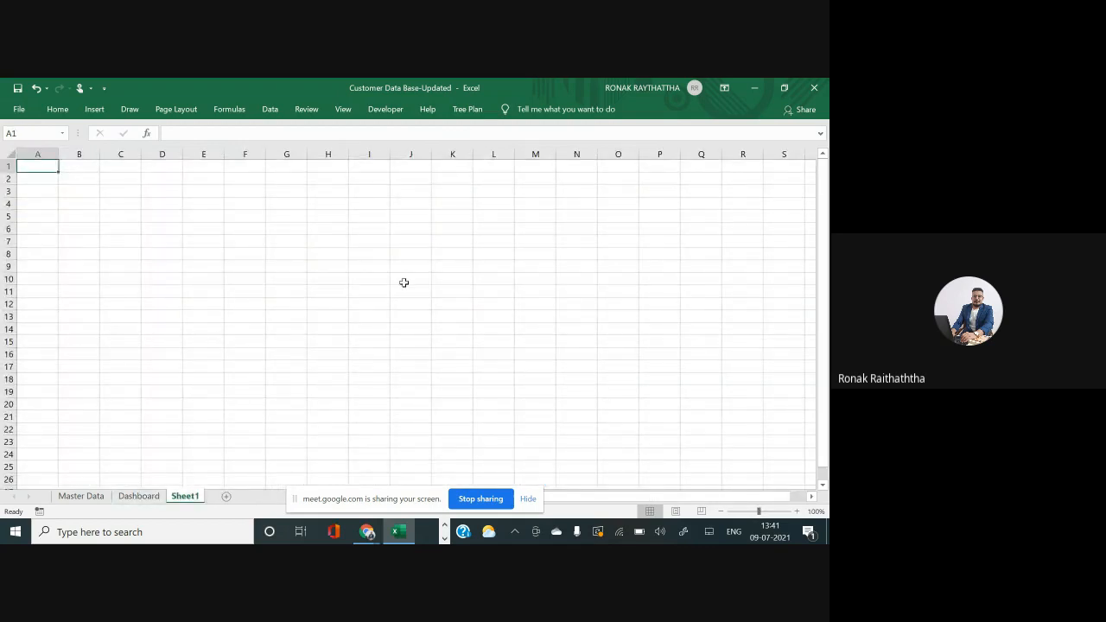
Step: Try to run the macro assigned to Button 5 on the Dashboard sheet
left_click(134, 498)
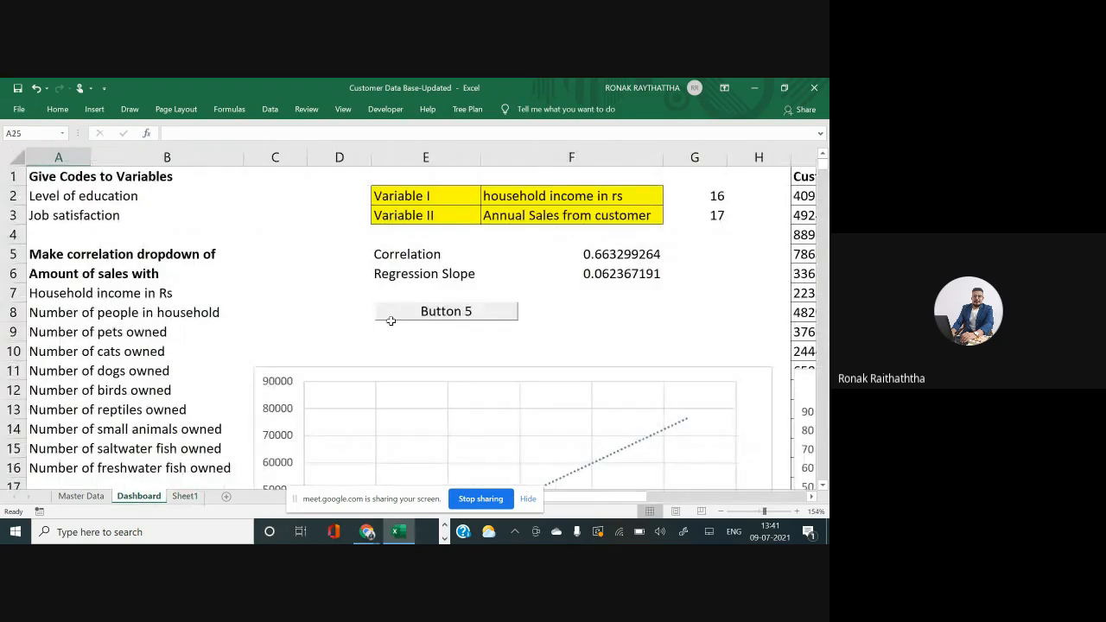
left_click(437, 318)
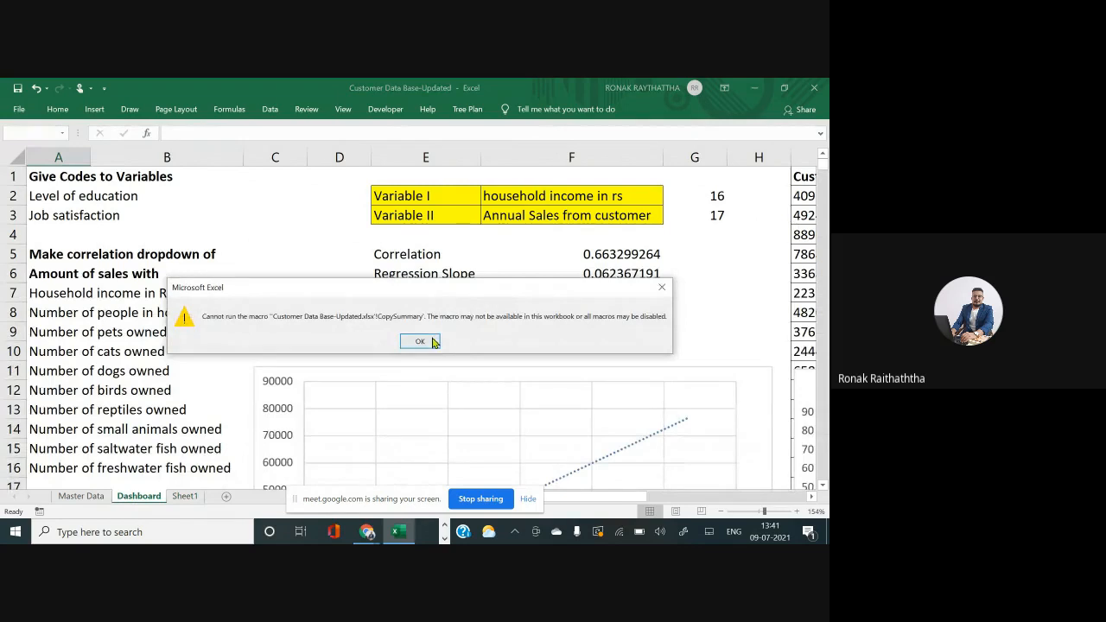
left_click(420, 342)
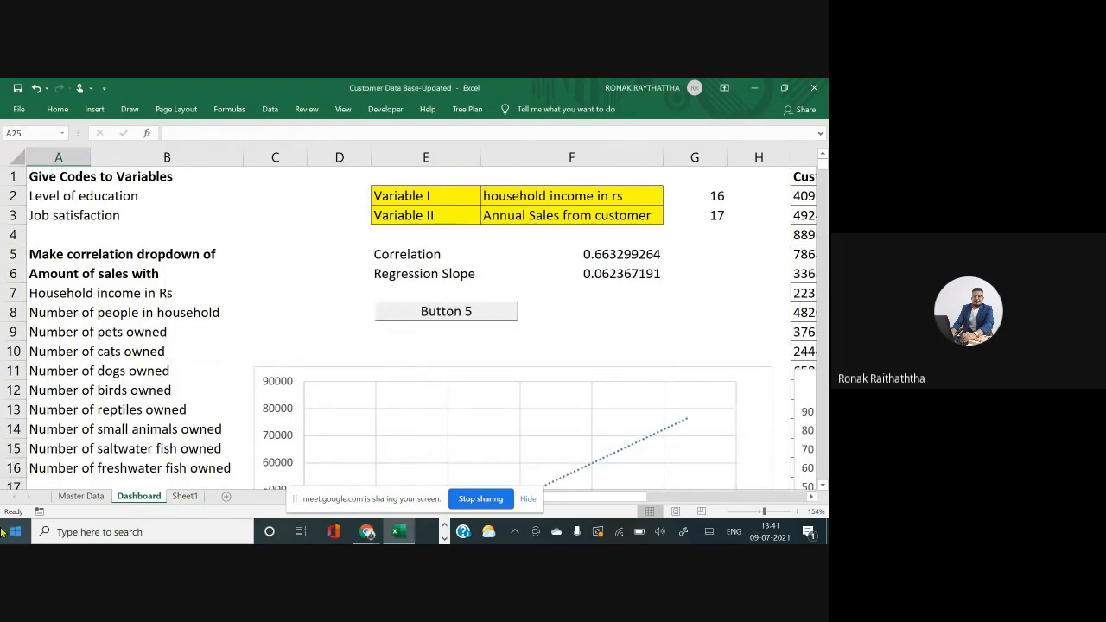
left_click(185, 496)
left_click(138, 496)
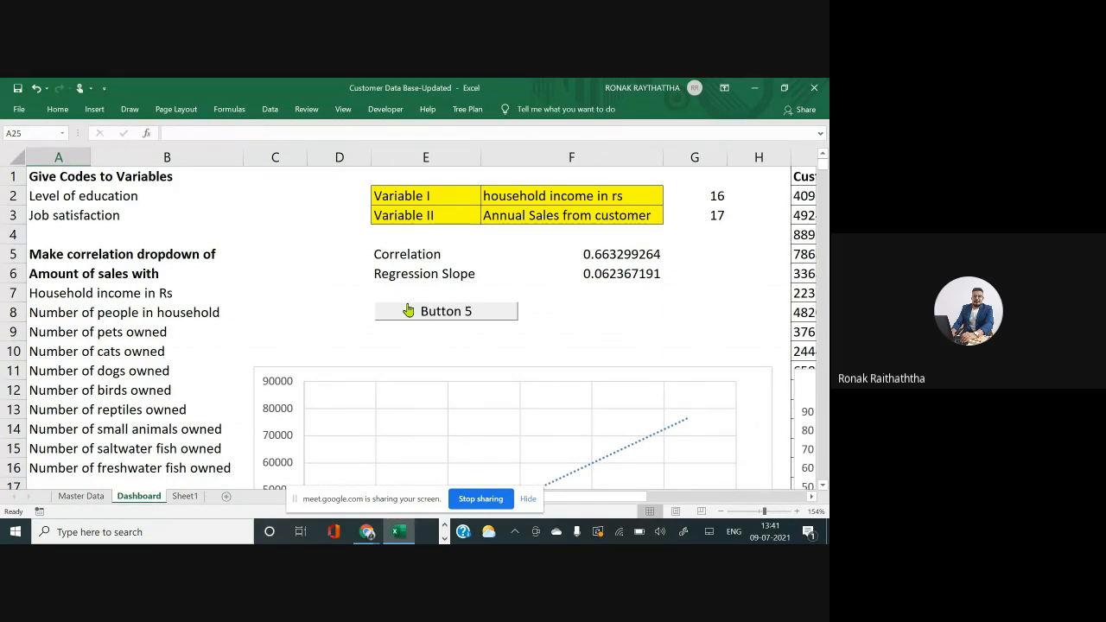
Step: Rename the new blank sheet as Dashboard-II
left_click(185, 498)
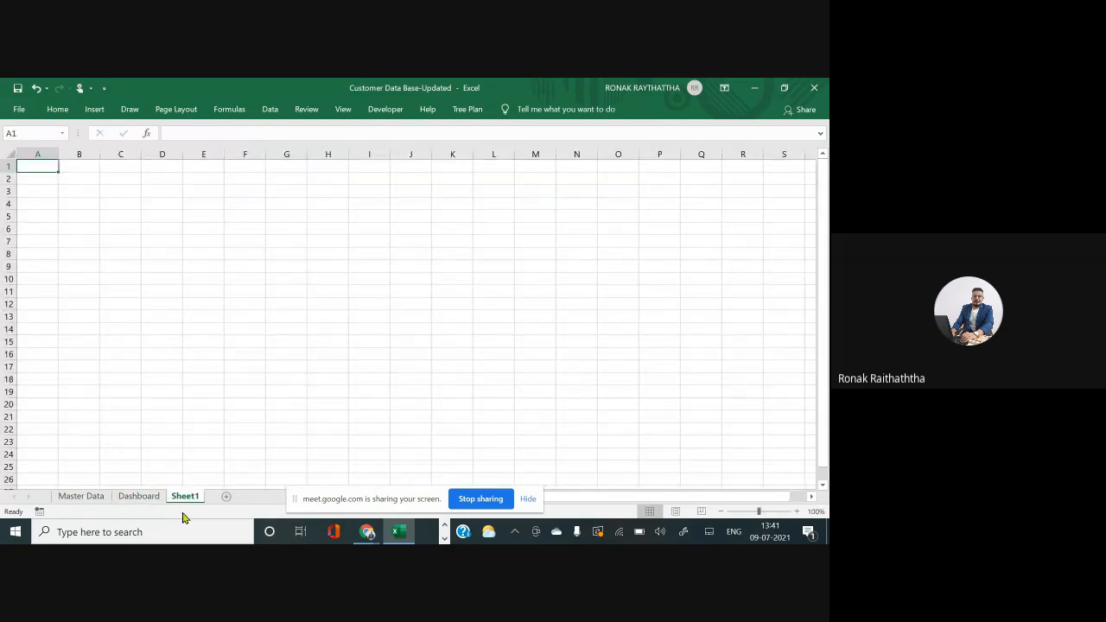
right_click(182, 501)
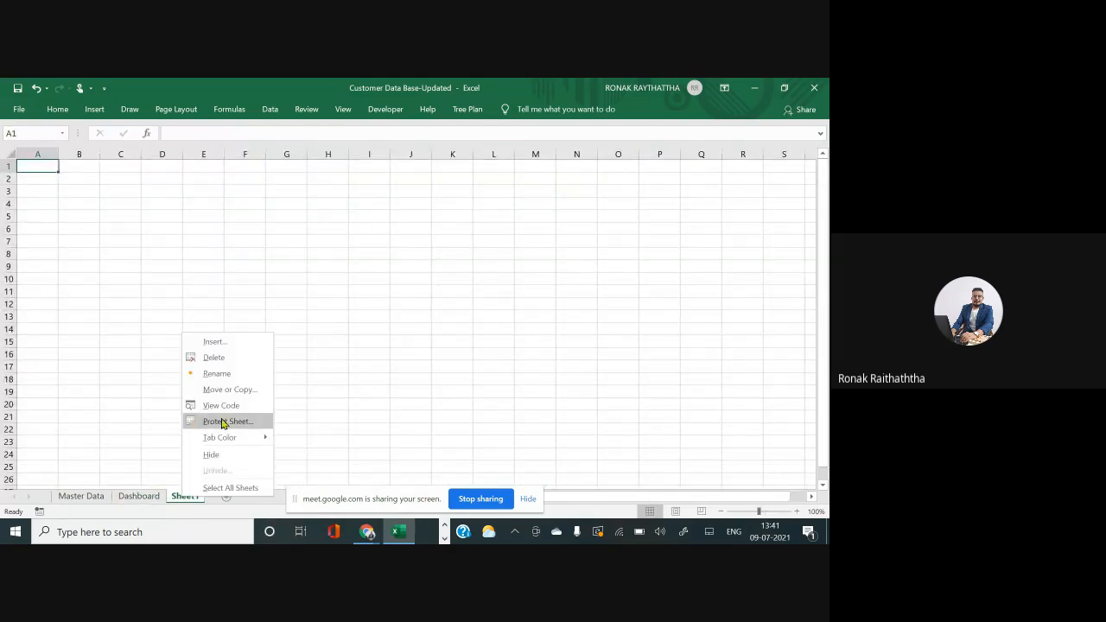
left_click(226, 371)
type("Dash")
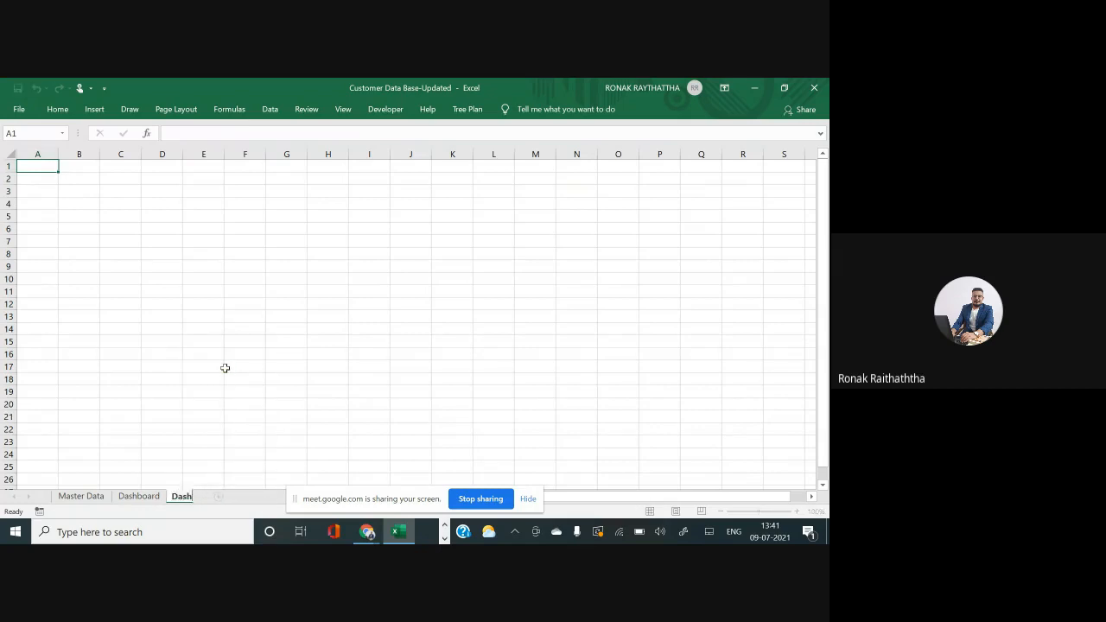
type("board")
key("Return")
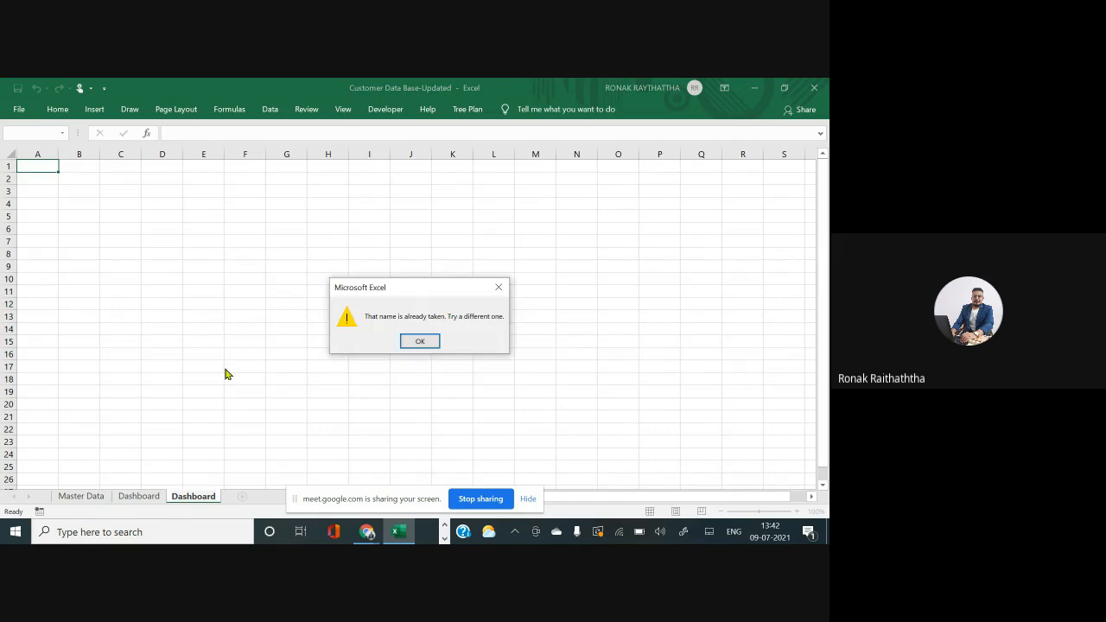
key("Return")
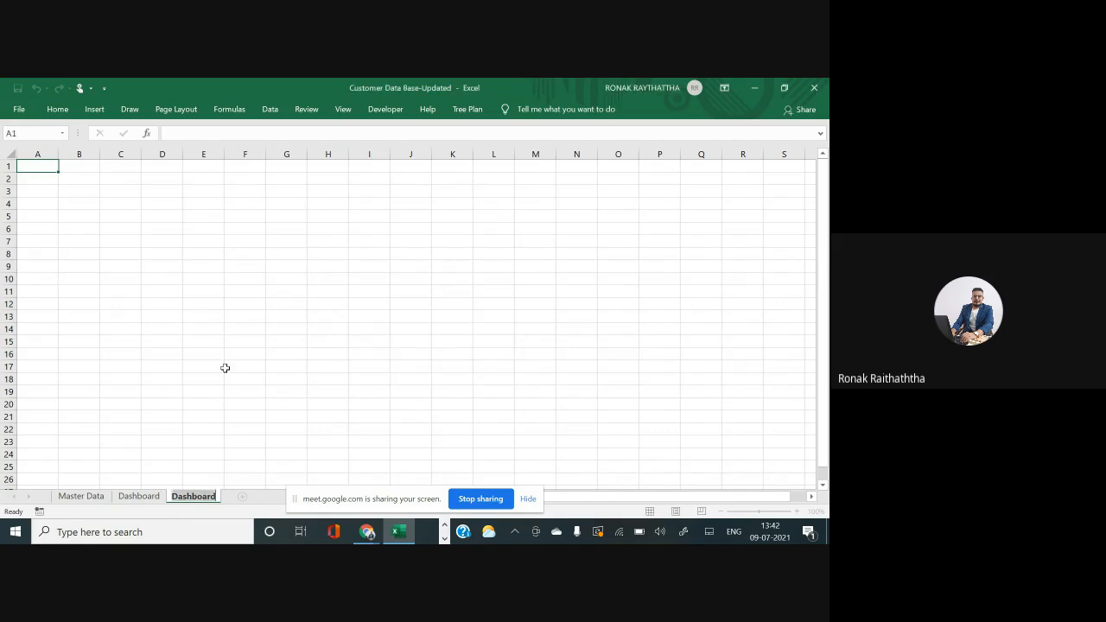
key("Right")
type("-II")
key("Return")
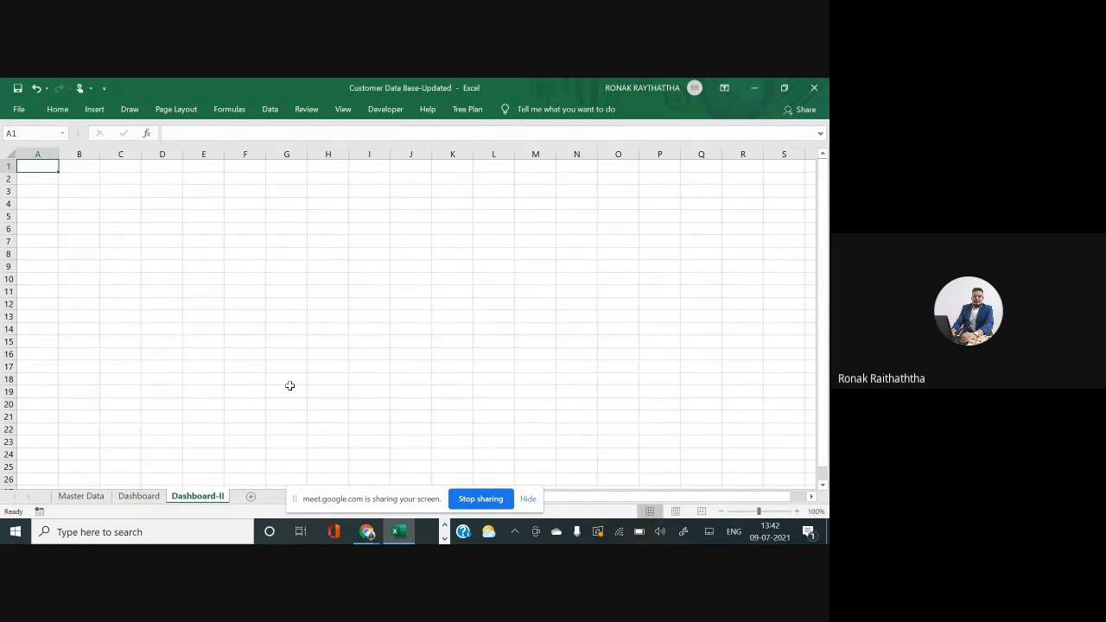
Step: Fill every cell of the Dashboard-II sheet with a light green theme colour
left_click(435, 315)
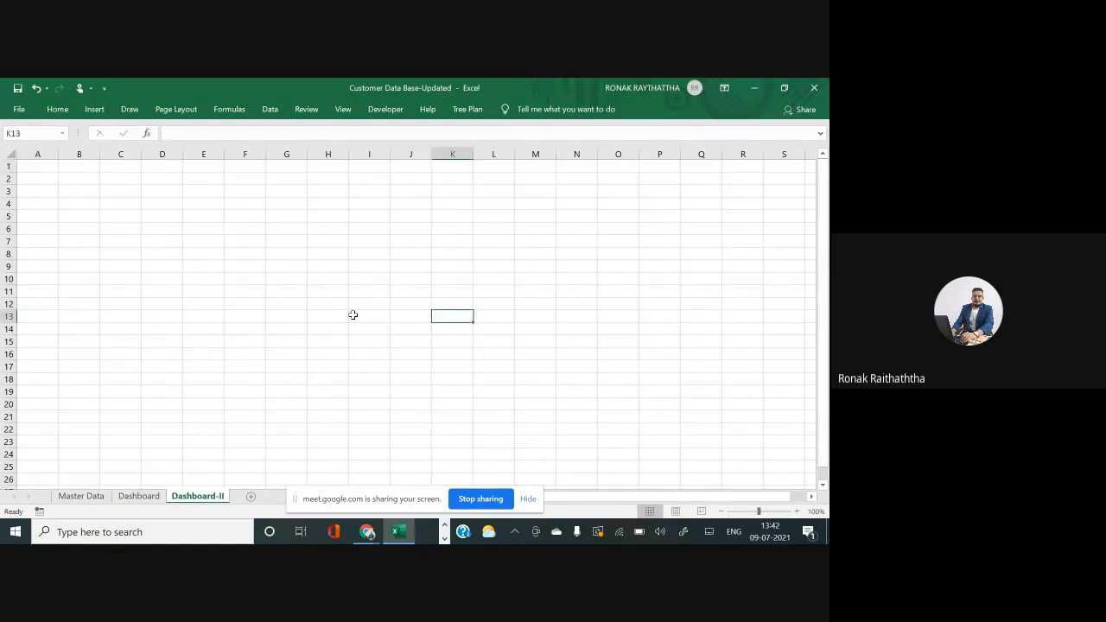
left_click(220, 279)
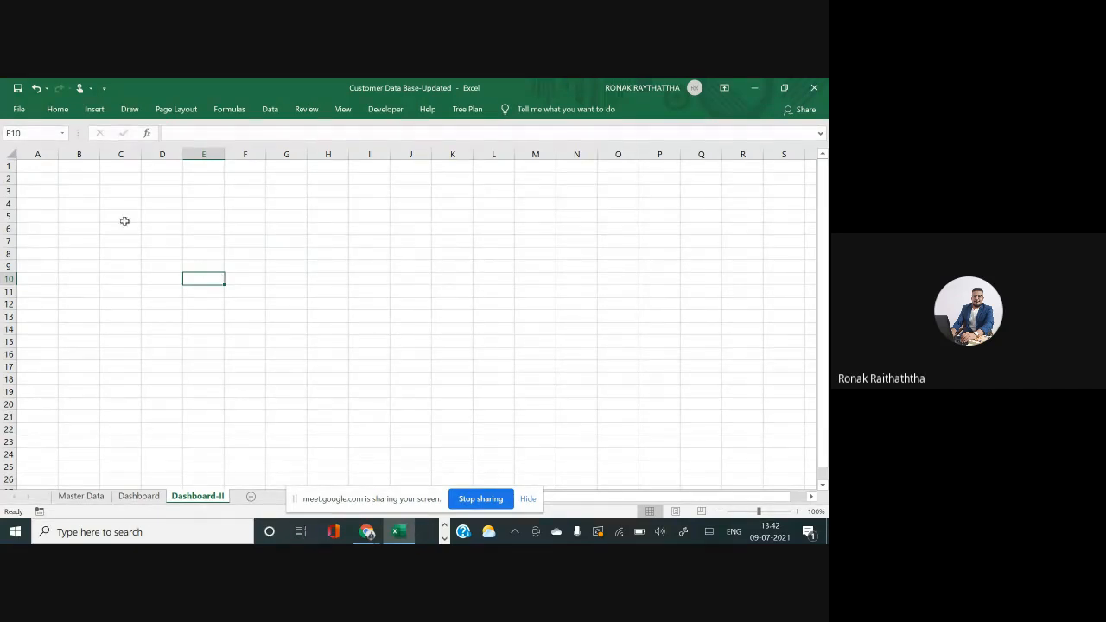
left_click(42, 166)
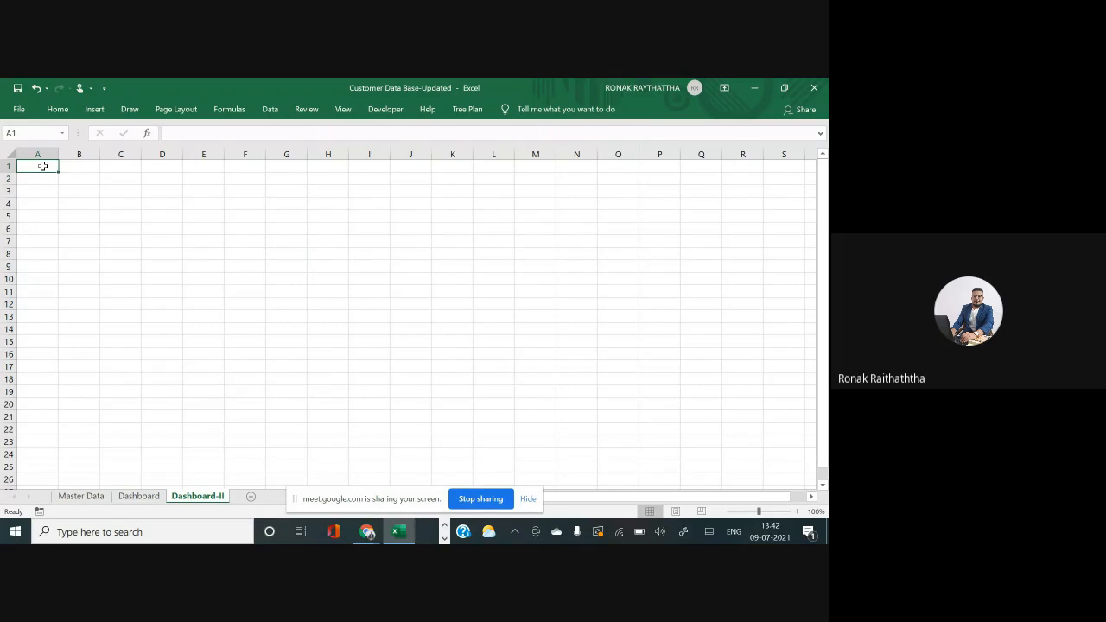
key("ctrl+a")
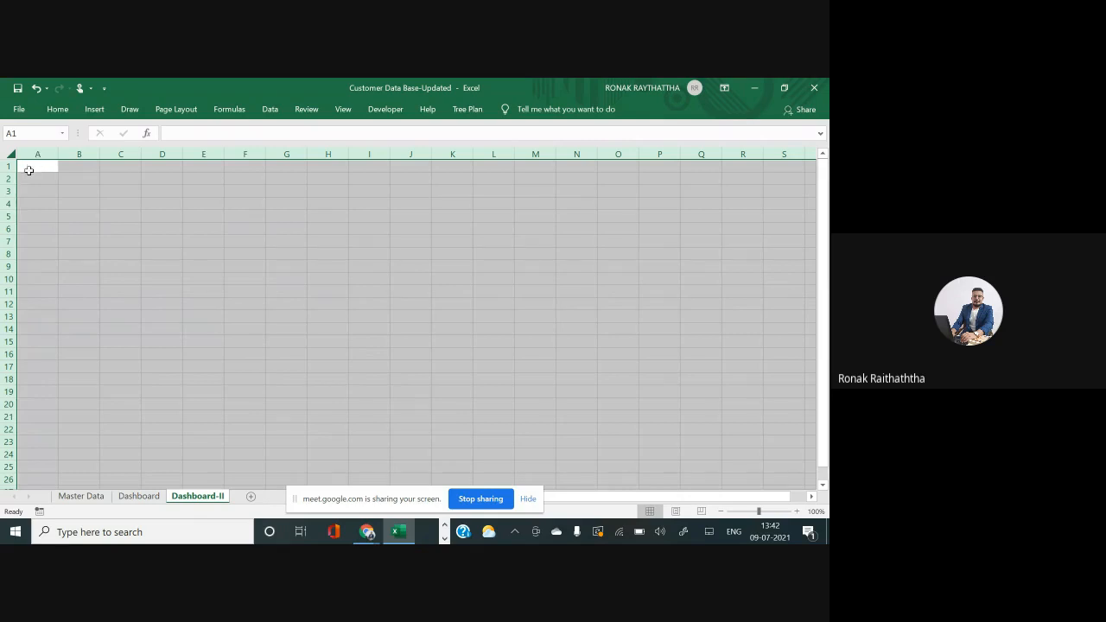
left_click(58, 111)
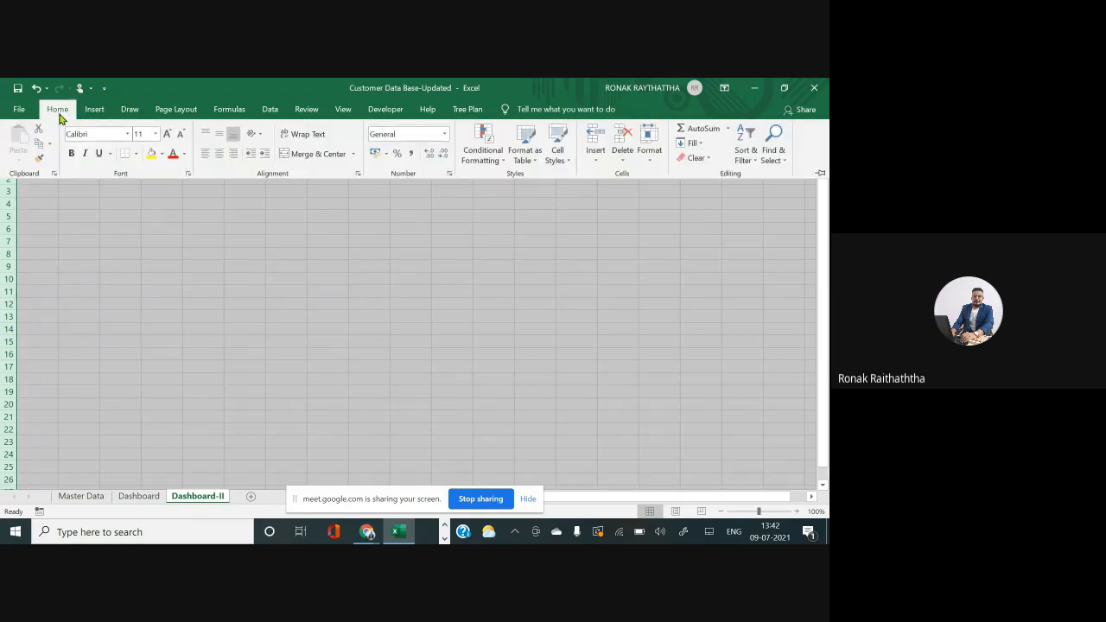
left_click(162, 154)
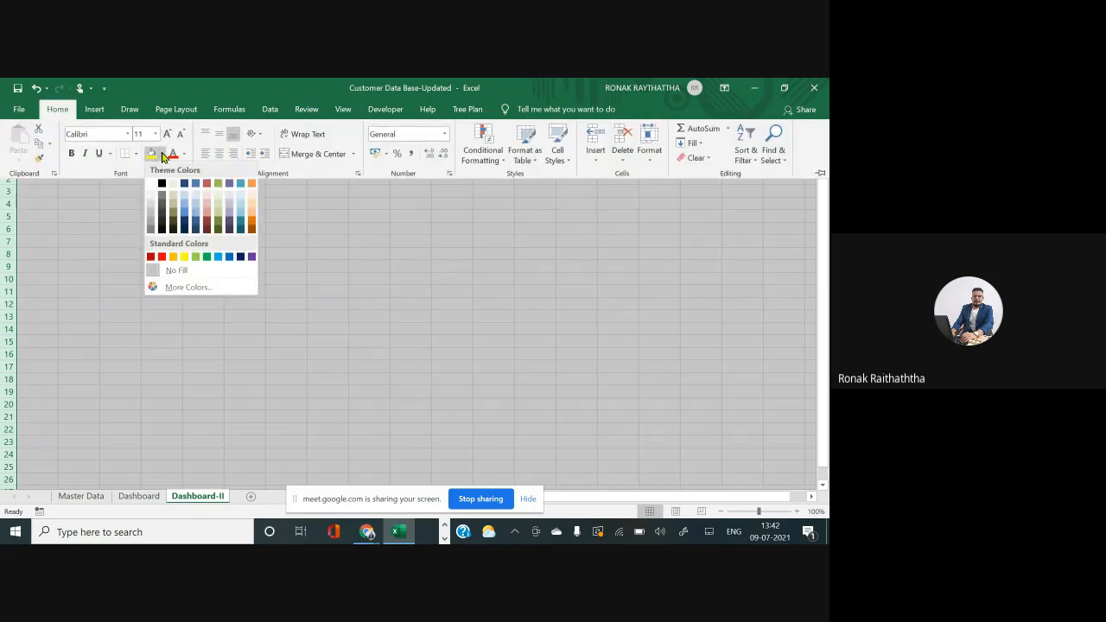
left_click(219, 205)
key("ctrl+F1")
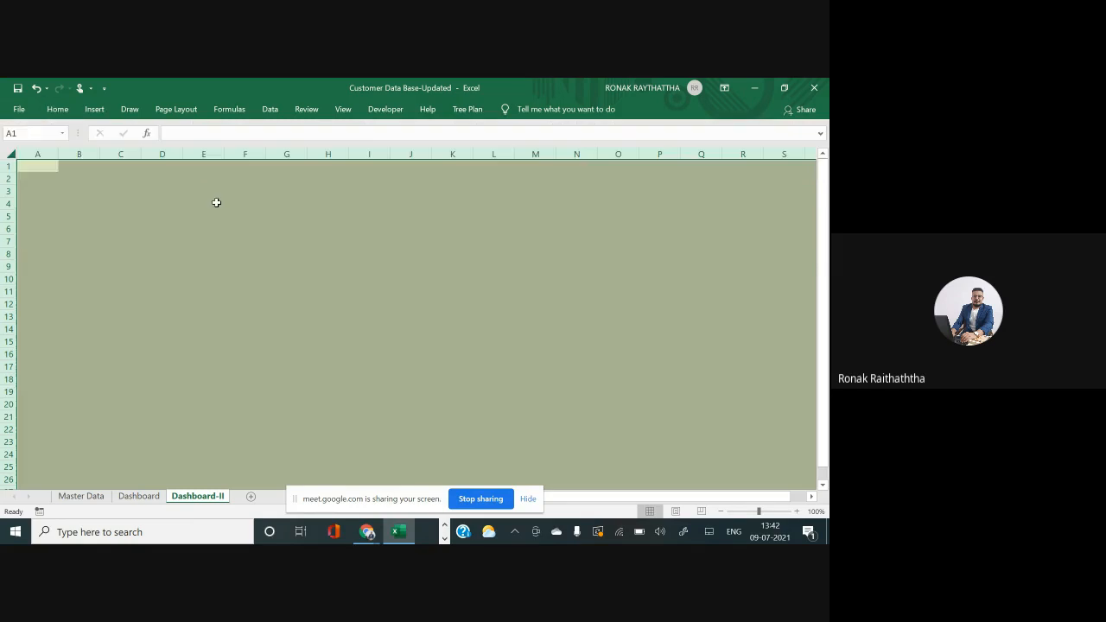
left_click(57, 204)
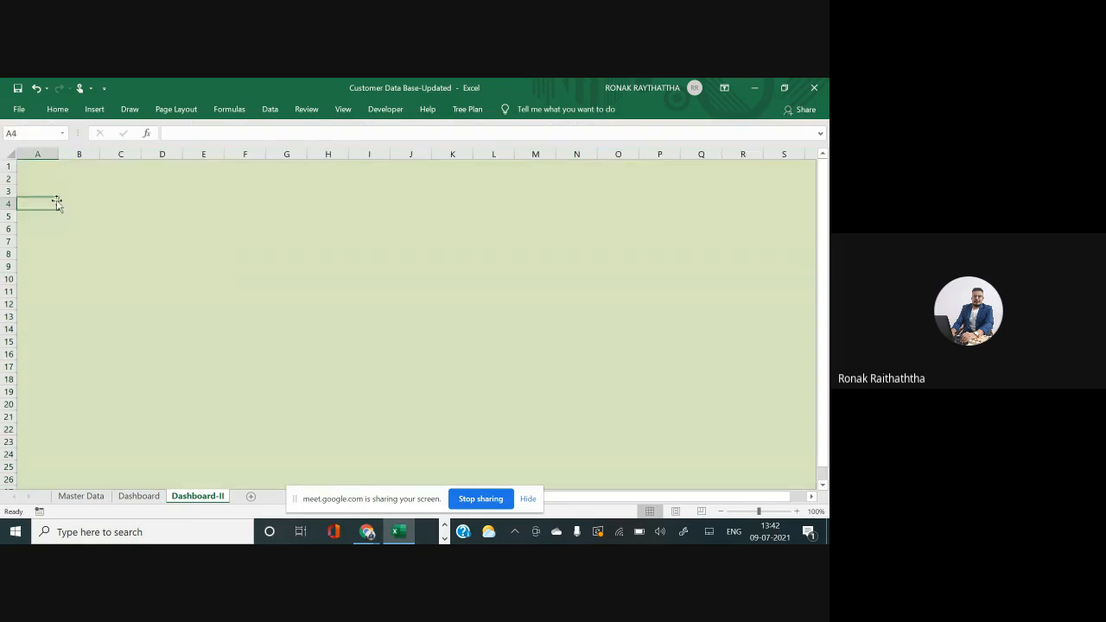
left_click(38, 169)
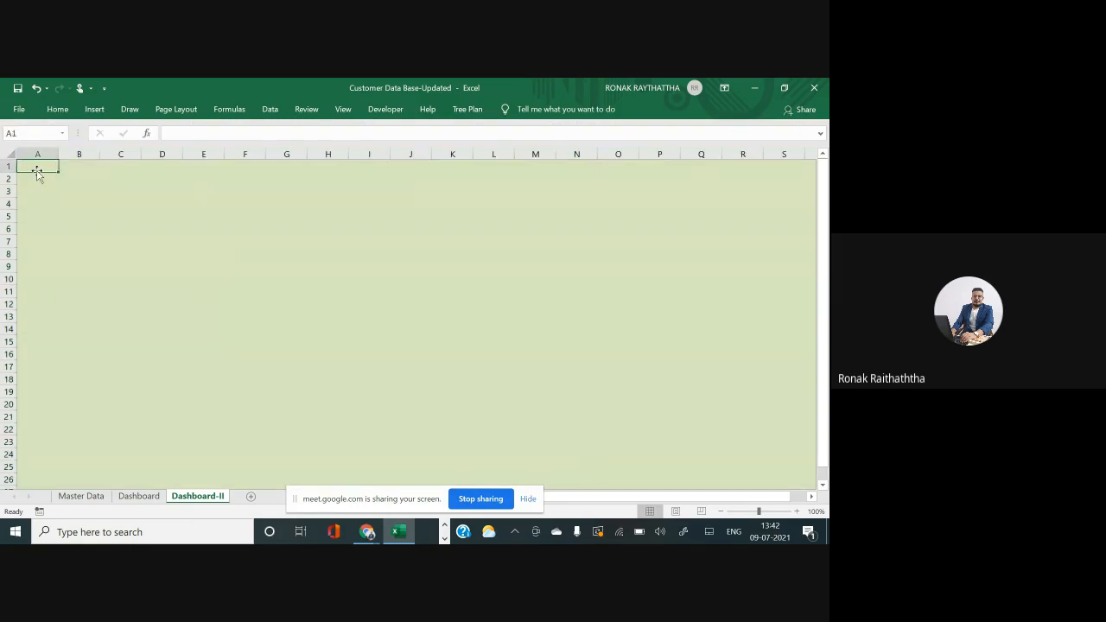
left_click(306, 200)
left_click(494, 241)
left_click(334, 289)
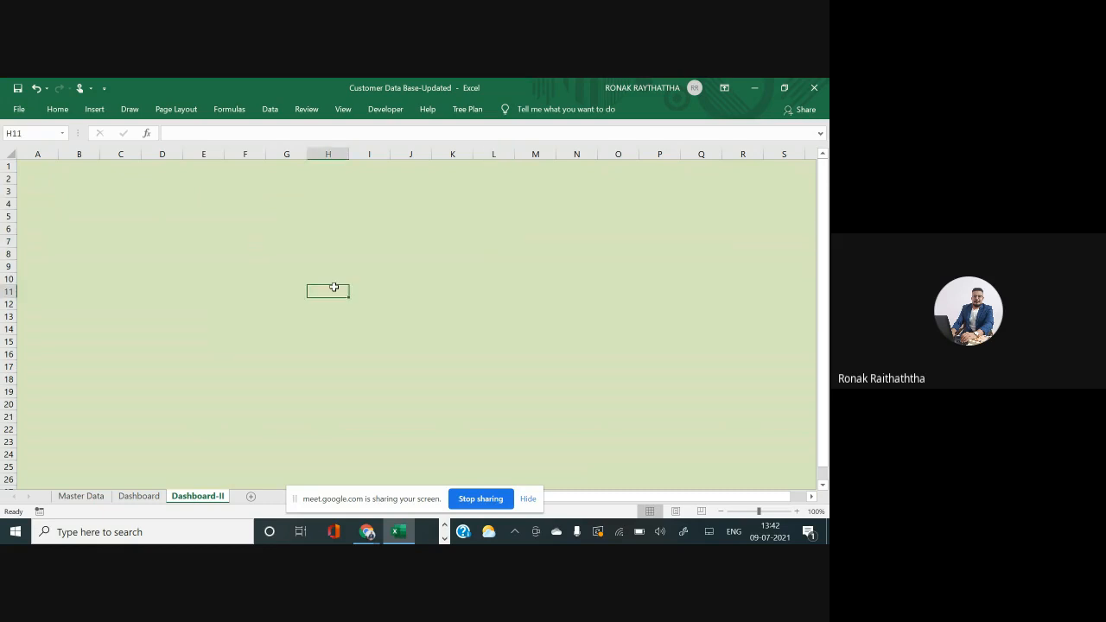
left_click(32, 172)
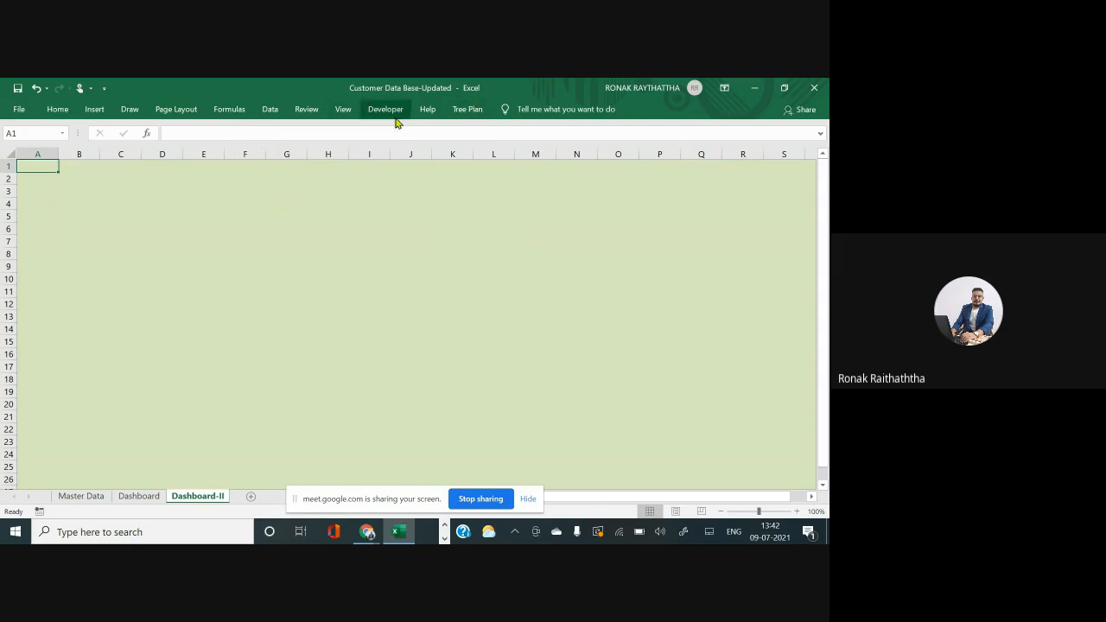
Step: Keep the ribbon permanently expanded, and collapse it again
right_click(270, 115)
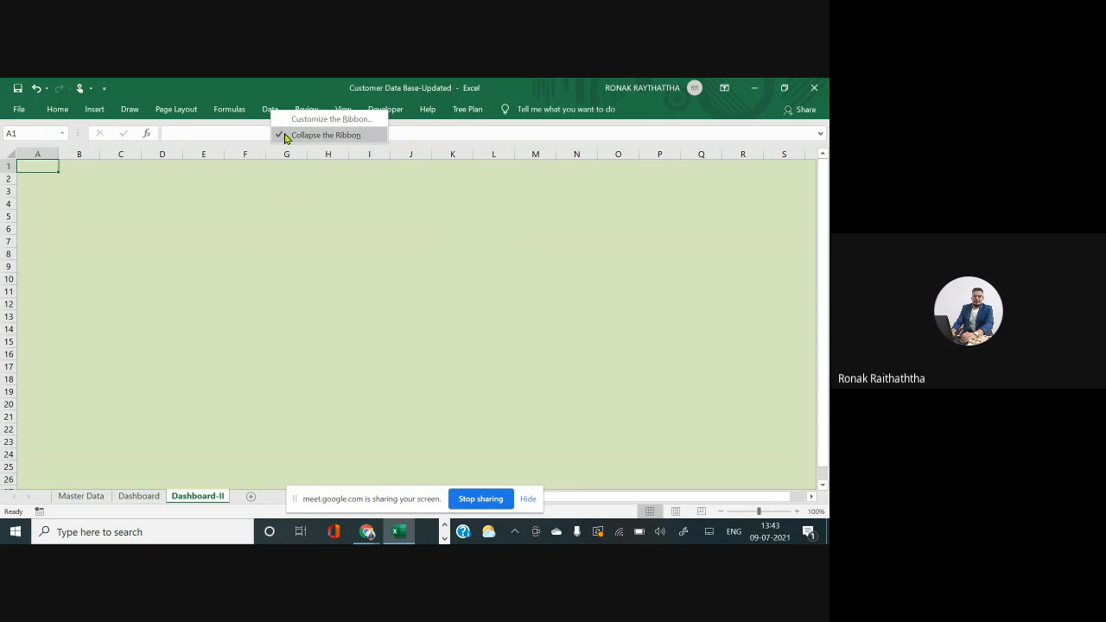
left_click(285, 138)
right_click(272, 113)
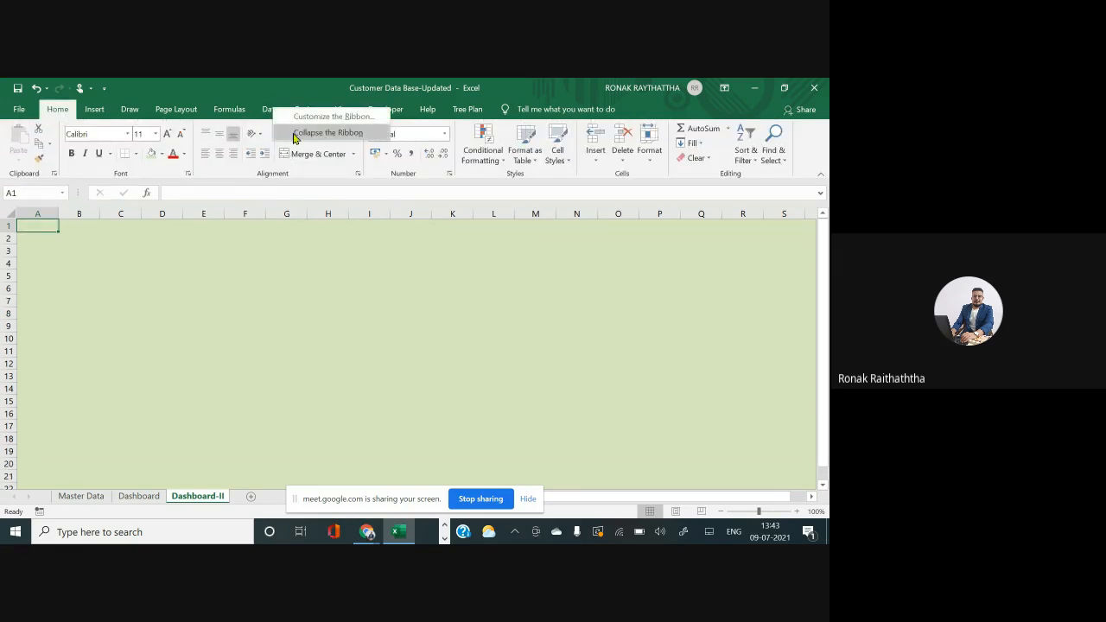
left_click(294, 135)
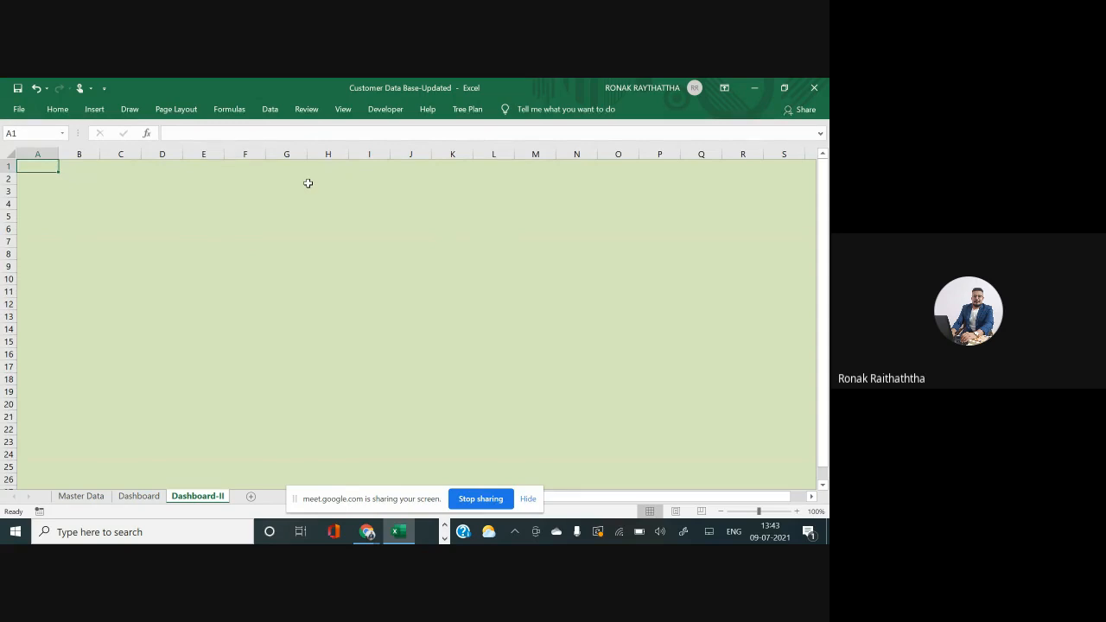
Step: Open the Windows Magnifier app and magnify the screen to 150%
left_click(44, 202)
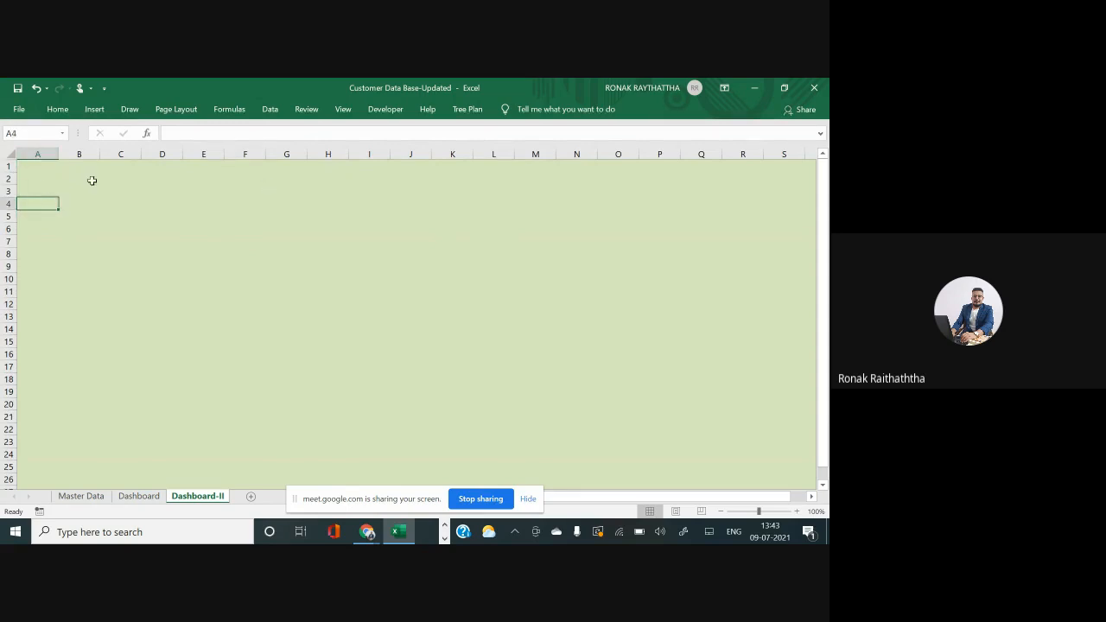
left_click(45, 161)
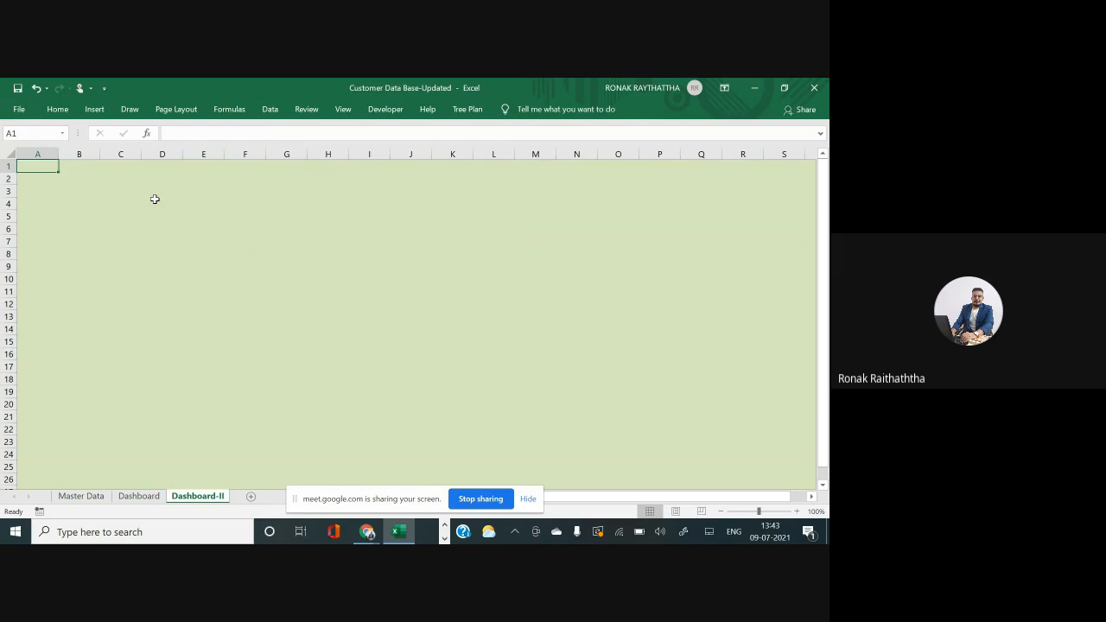
left_click(347, 113)
left_click(178, 535)
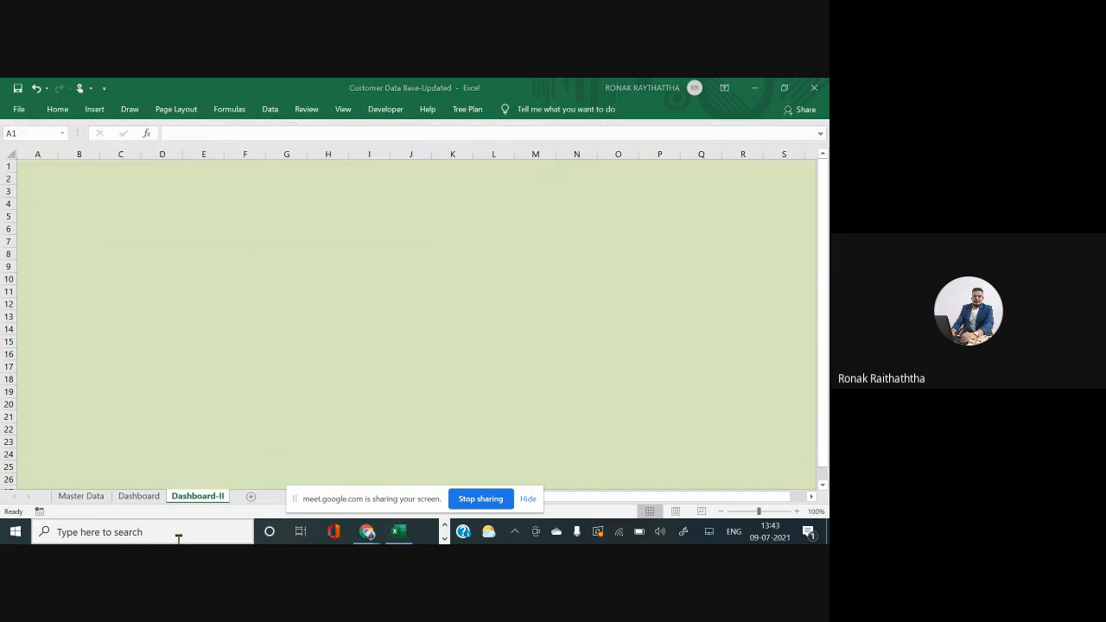
type("magini")
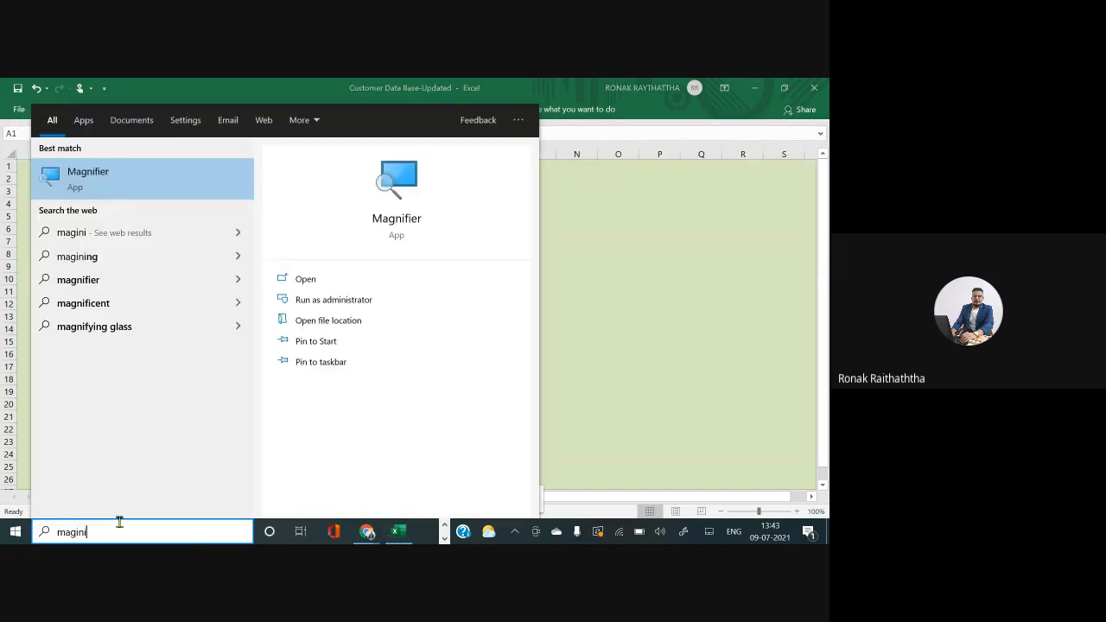
left_click(76, 182)
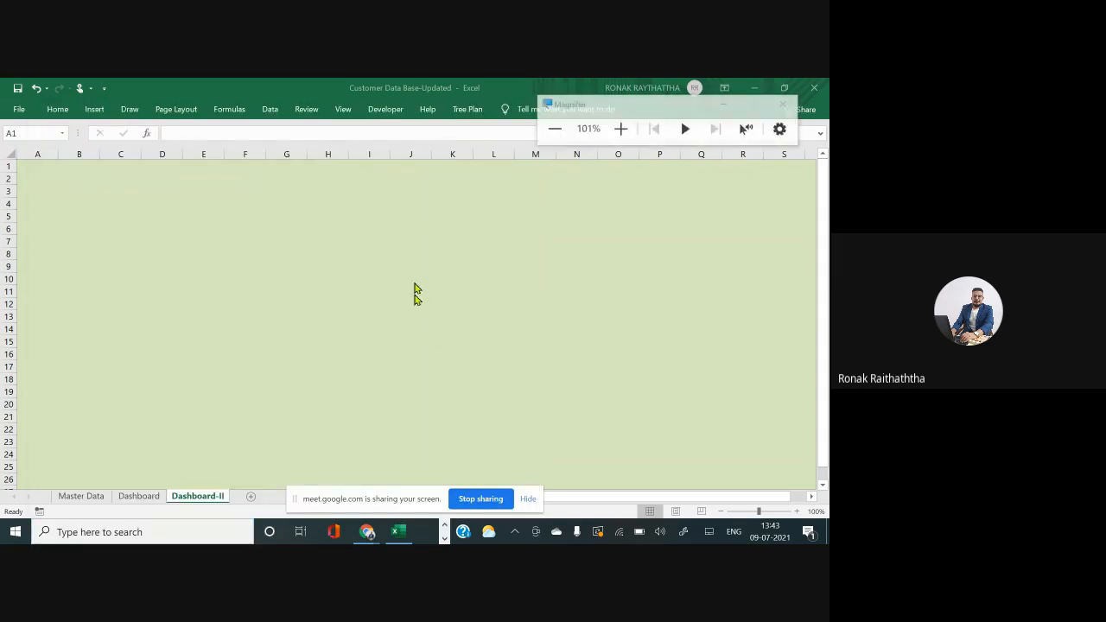
left_click(620, 128)
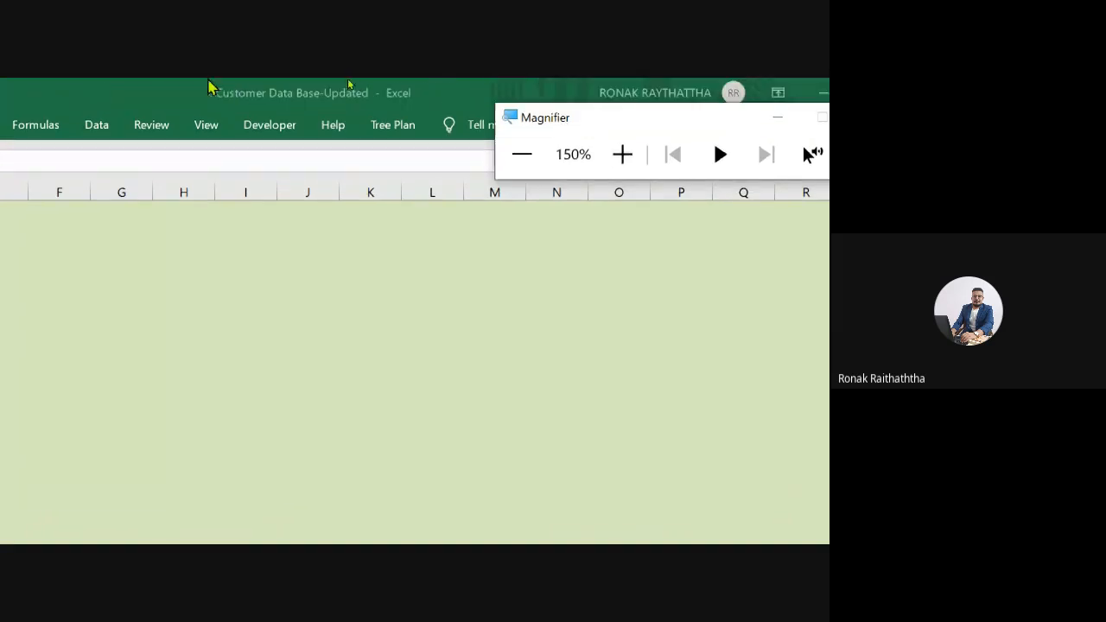
Step: Examine the view options for showing gridlines, the formula bar and headings on the Dashboard-II sheet
left_click(204, 130)
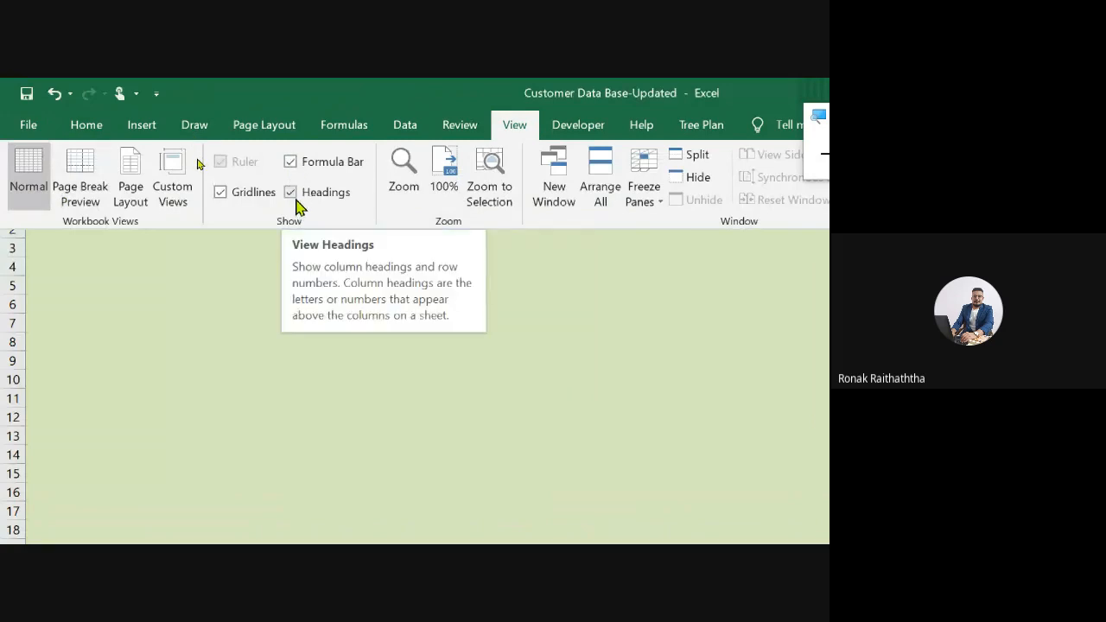
left_click(54, 269)
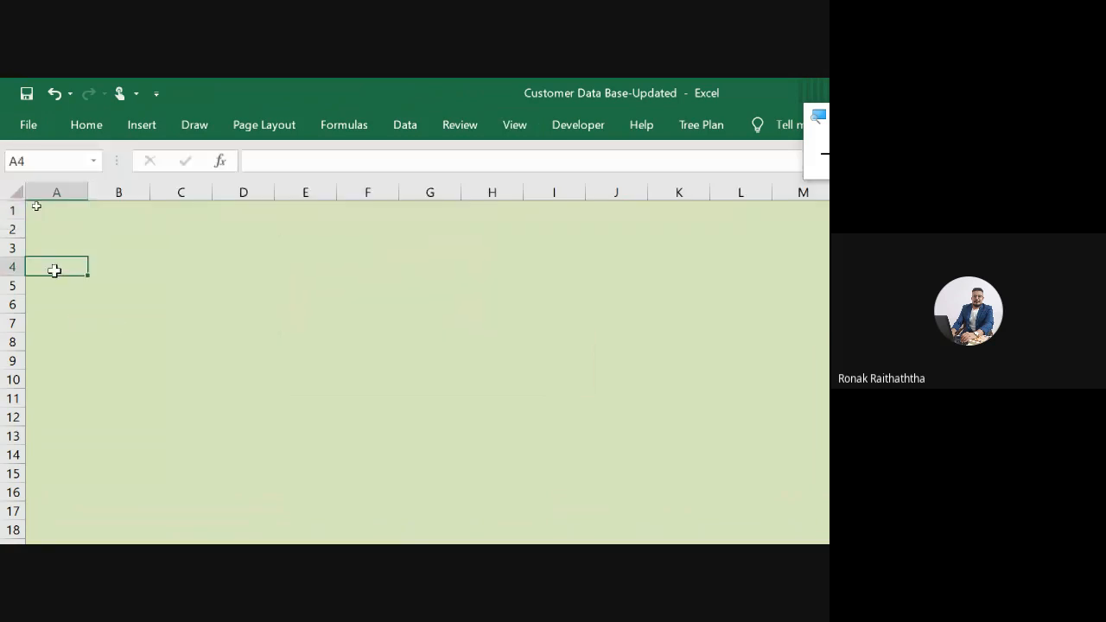
left_click(48, 211)
scroll(151, 248, "down", 5)
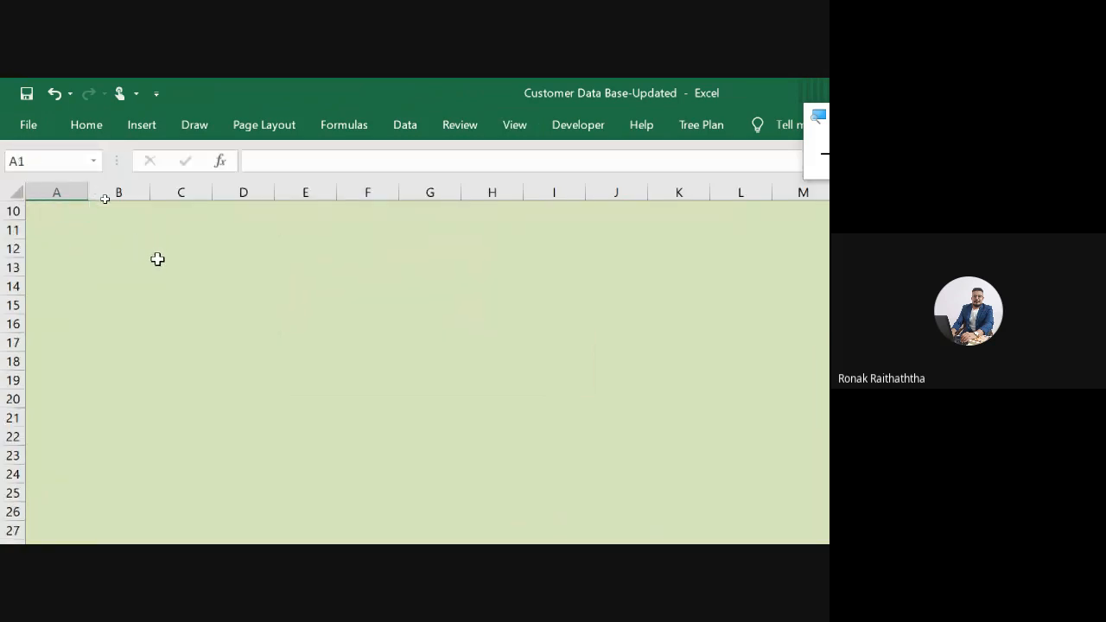
scroll(185, 430, "down", 7)
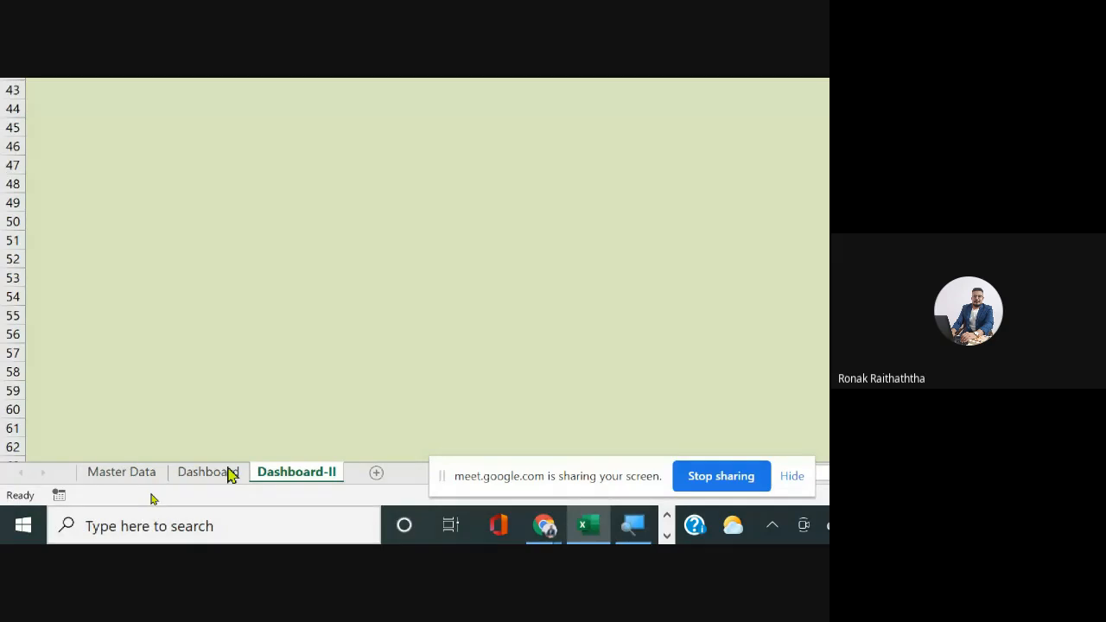
Step: Set Variable I on the Dashboard sheet to Debt to income ratio (x100)
left_click(208, 472)
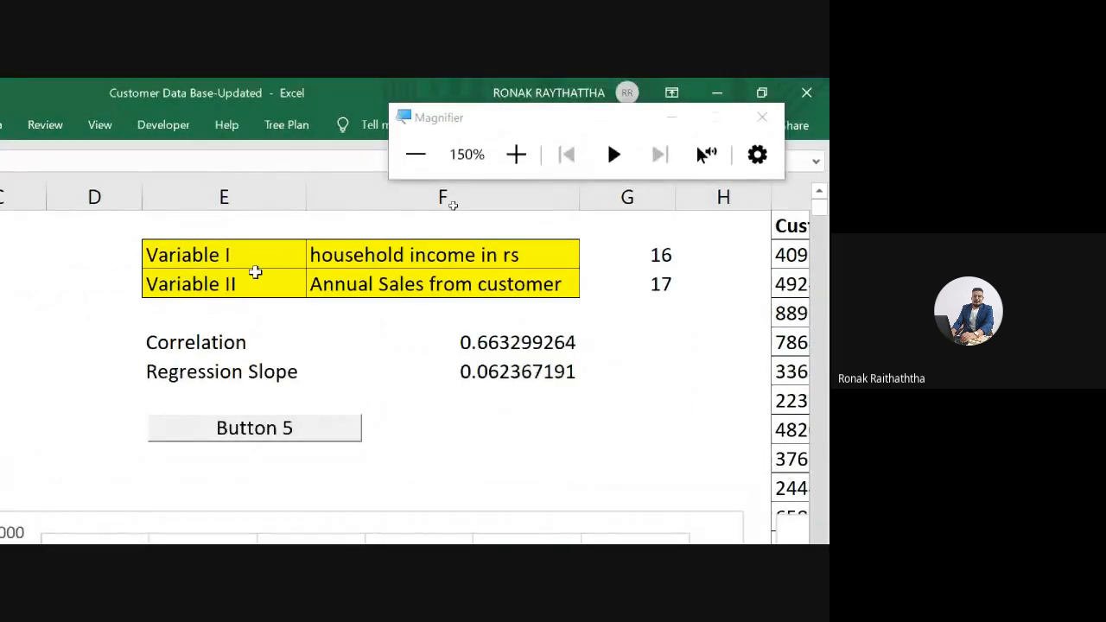
left_click(338, 251)
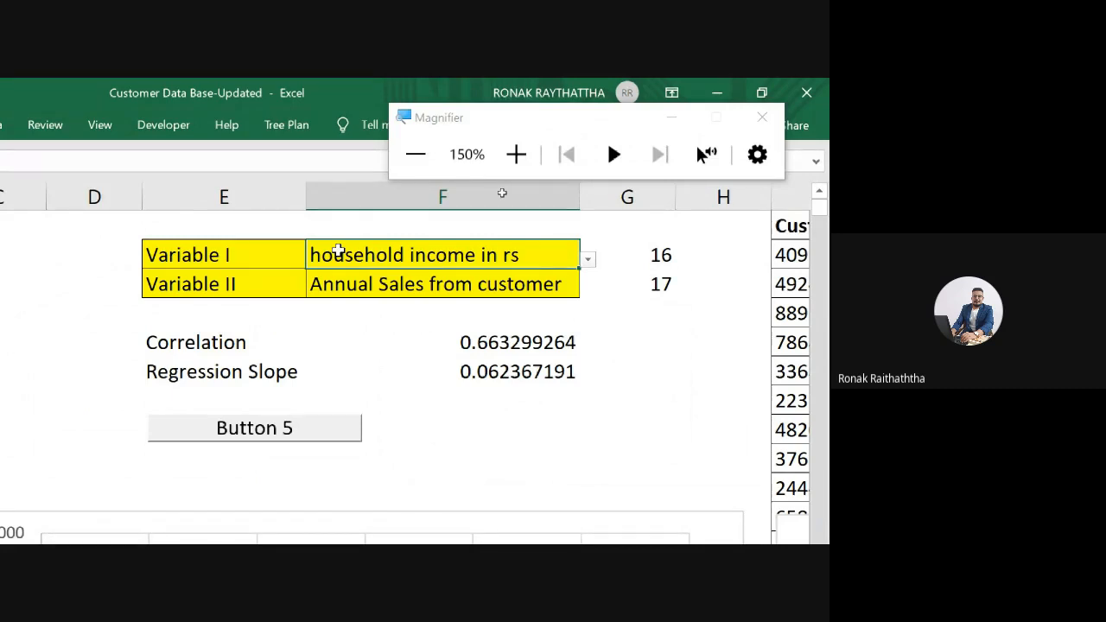
left_click(589, 259)
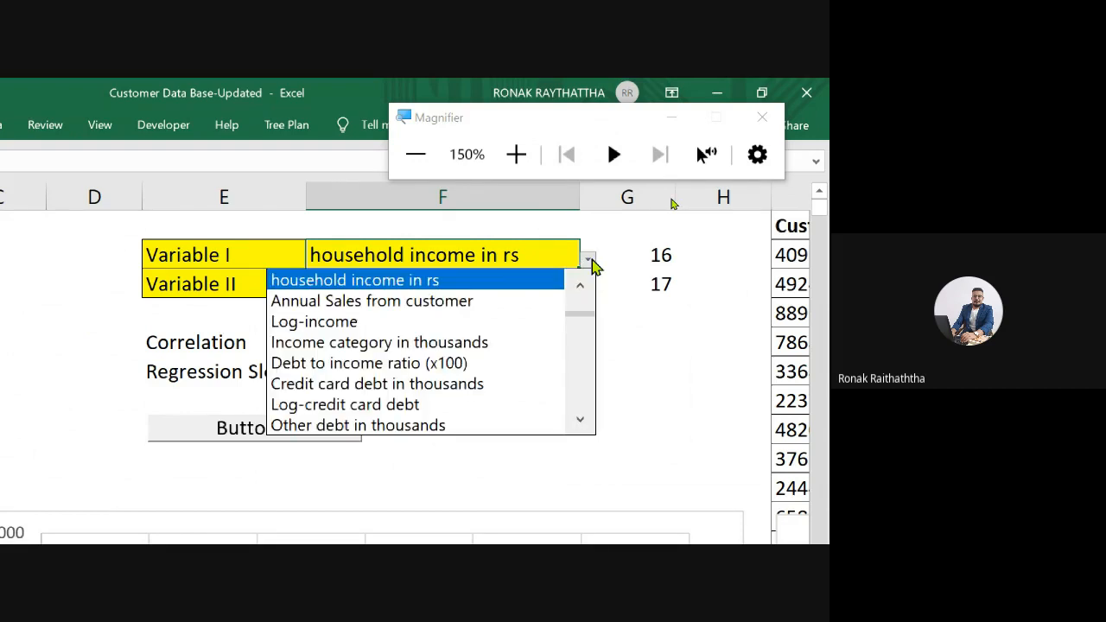
left_click(376, 363)
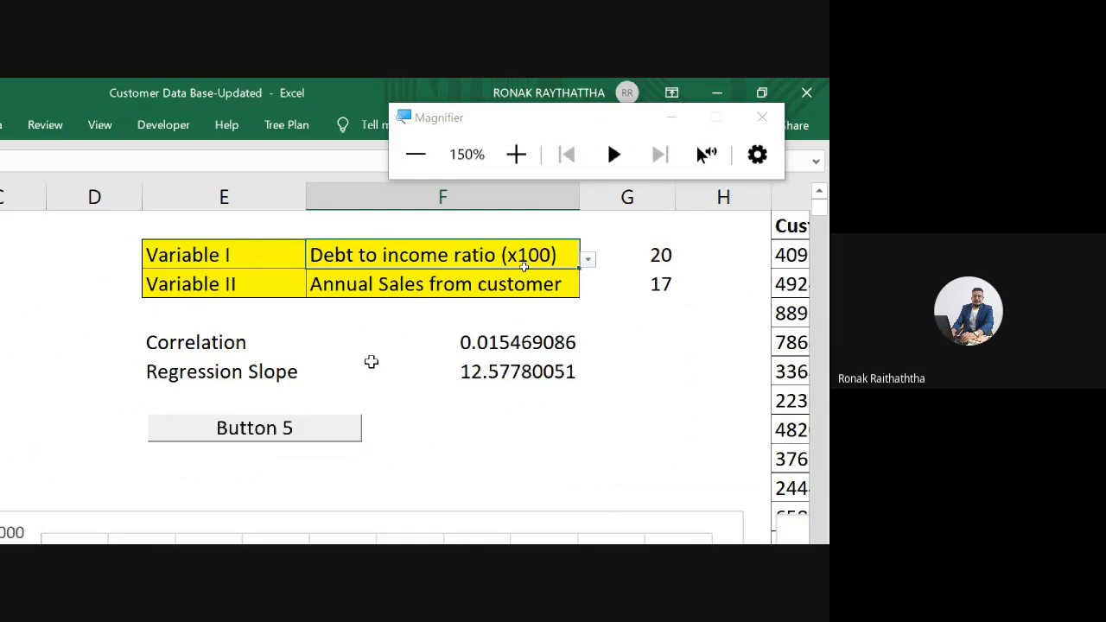
left_click(481, 427)
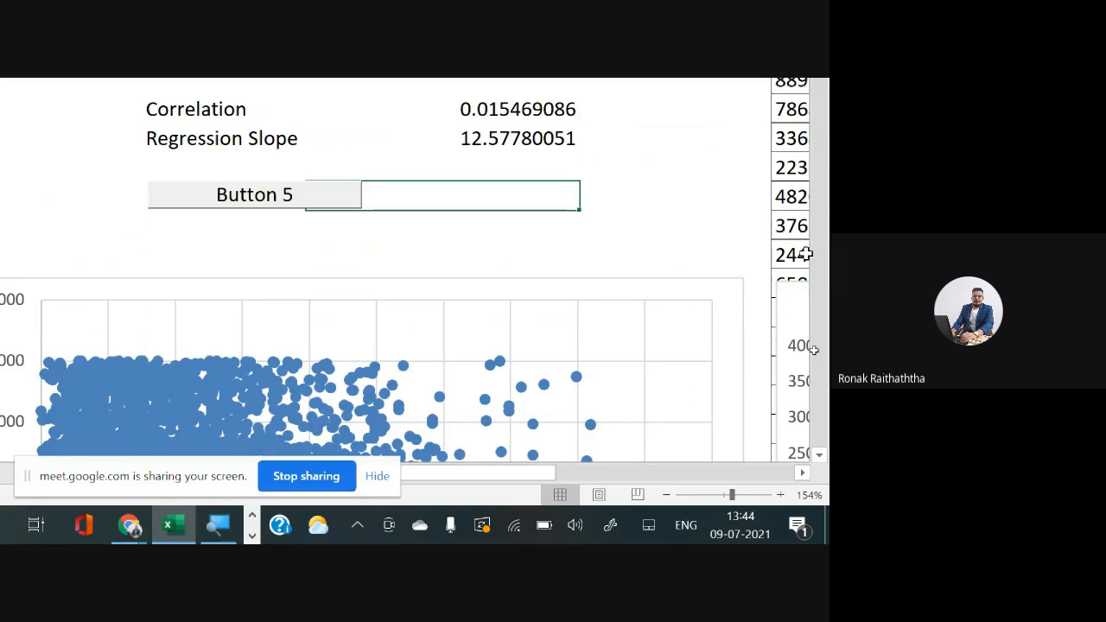
Step: Examine the data columns and the column chart beside the correlation results on the Dashboard sheet
left_click(733, 86)
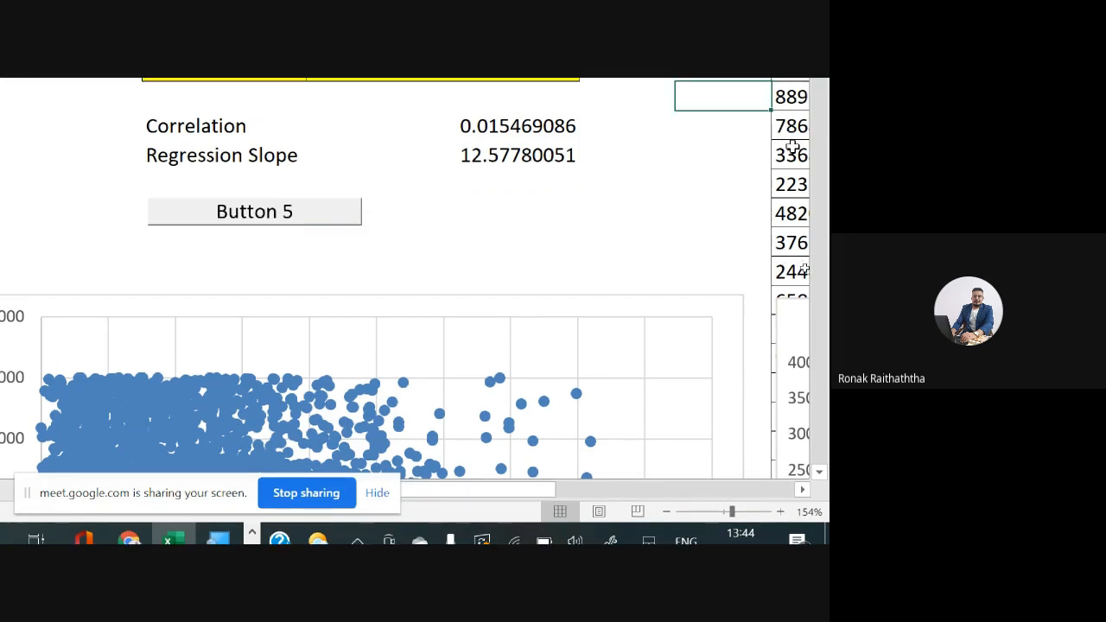
key("Right")
key("Right")
key("Right")
key("Right")
key("Right")
key("Left")
key("Left")
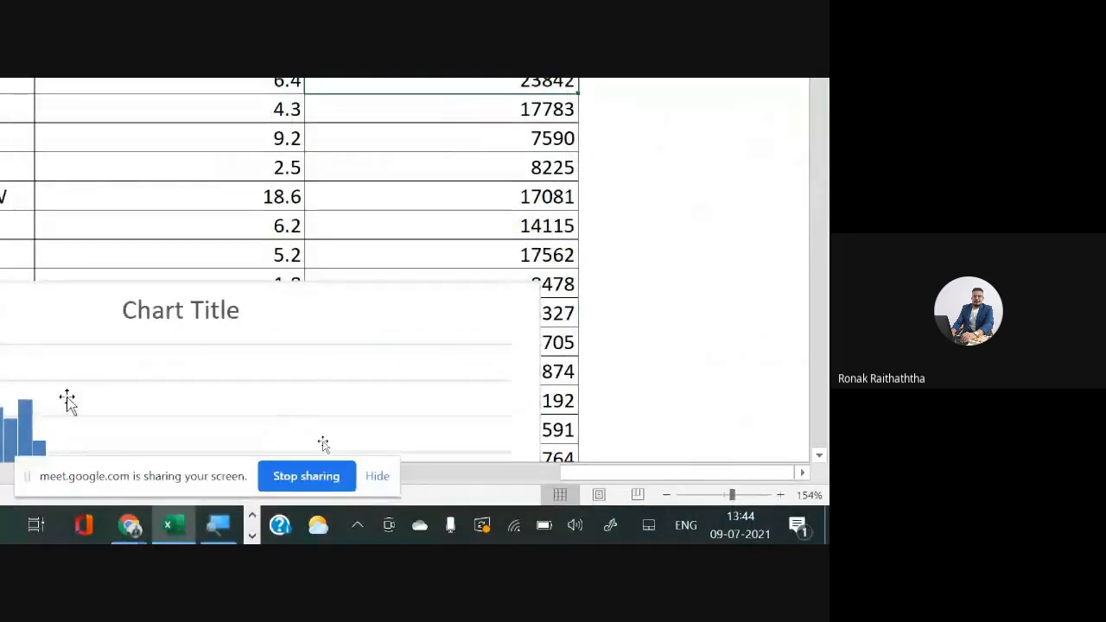
Step: Enter the label "Variable I" in cell B37 of the Dashboard-II sheet
left_click(188, 474)
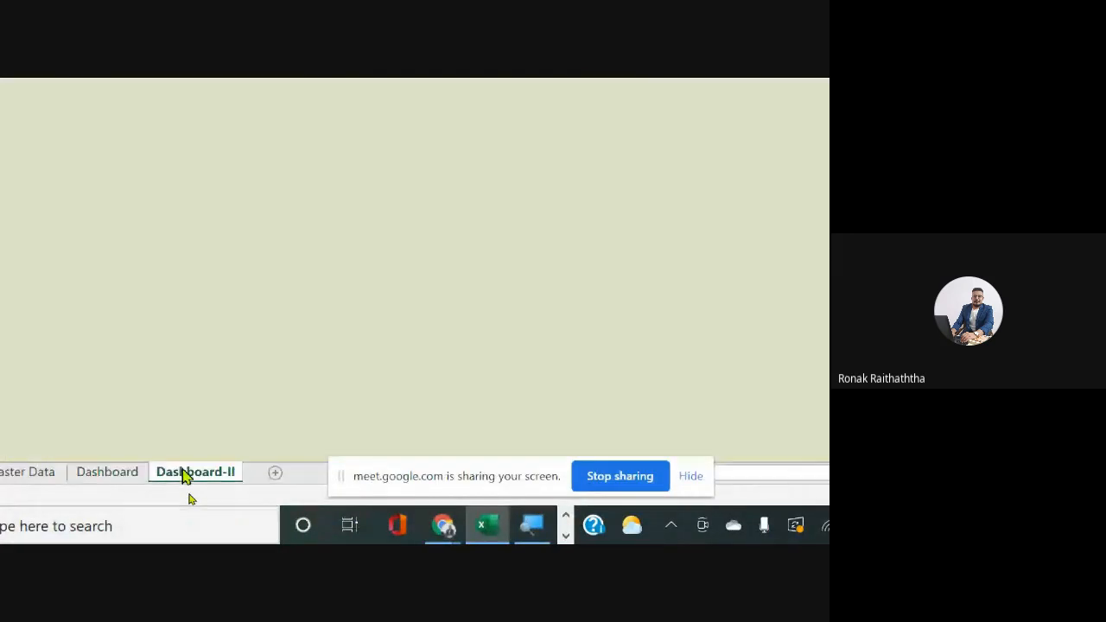
left_click(245, 260)
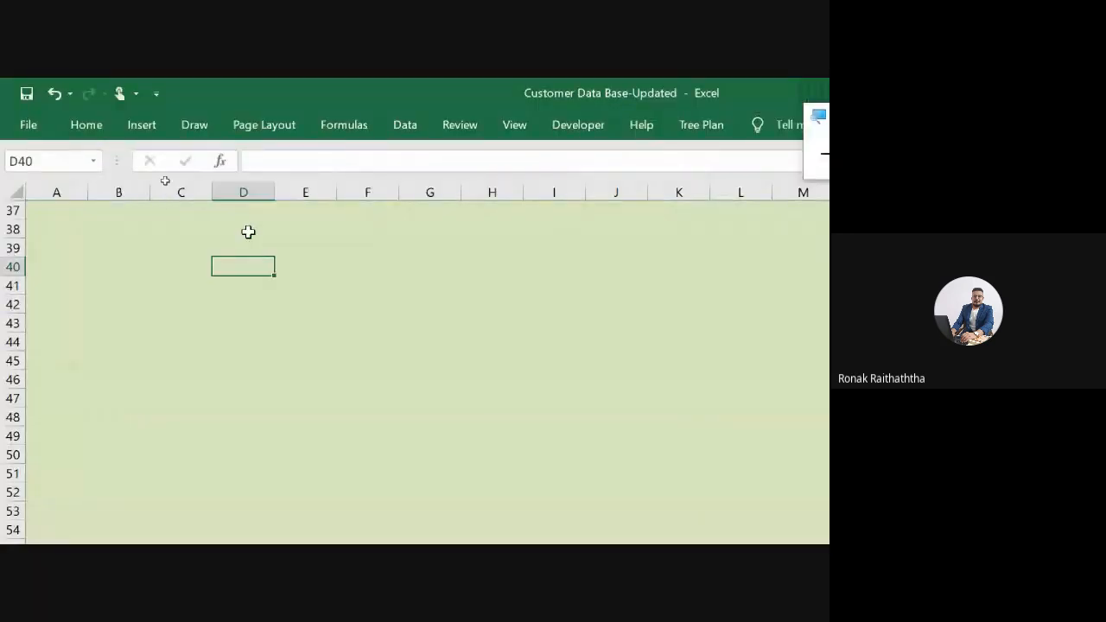
left_click(246, 230)
left_click(111, 208)
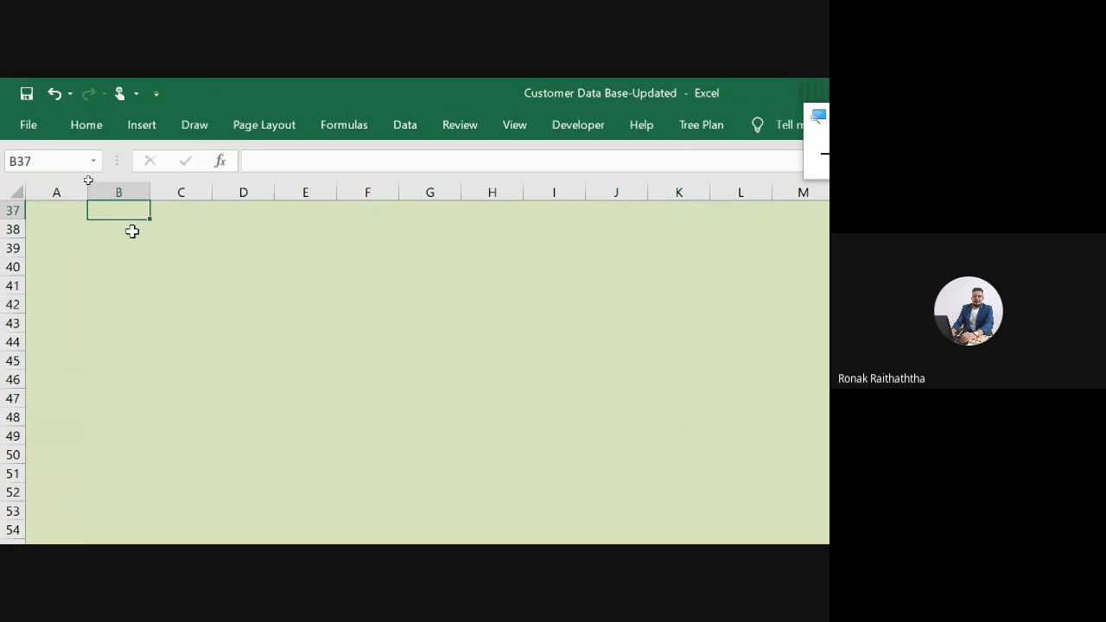
type("Variable I")
key("Tab")
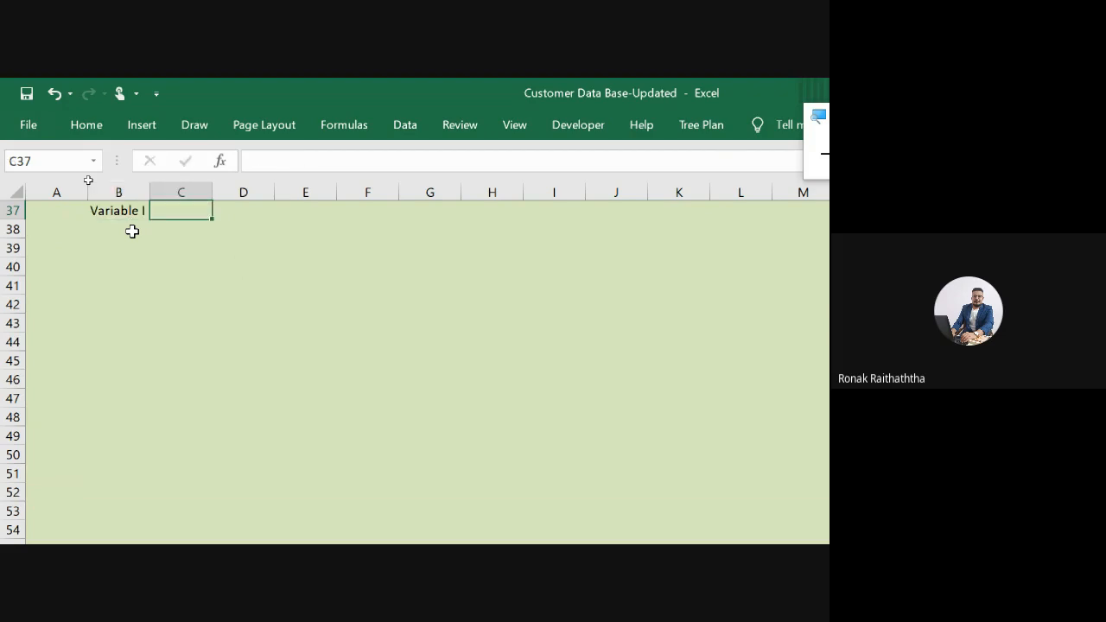
Step: Enter the label "Variable II" in cell B38 of the Dashboard-II sheet
key("Return")
type("Variable I")
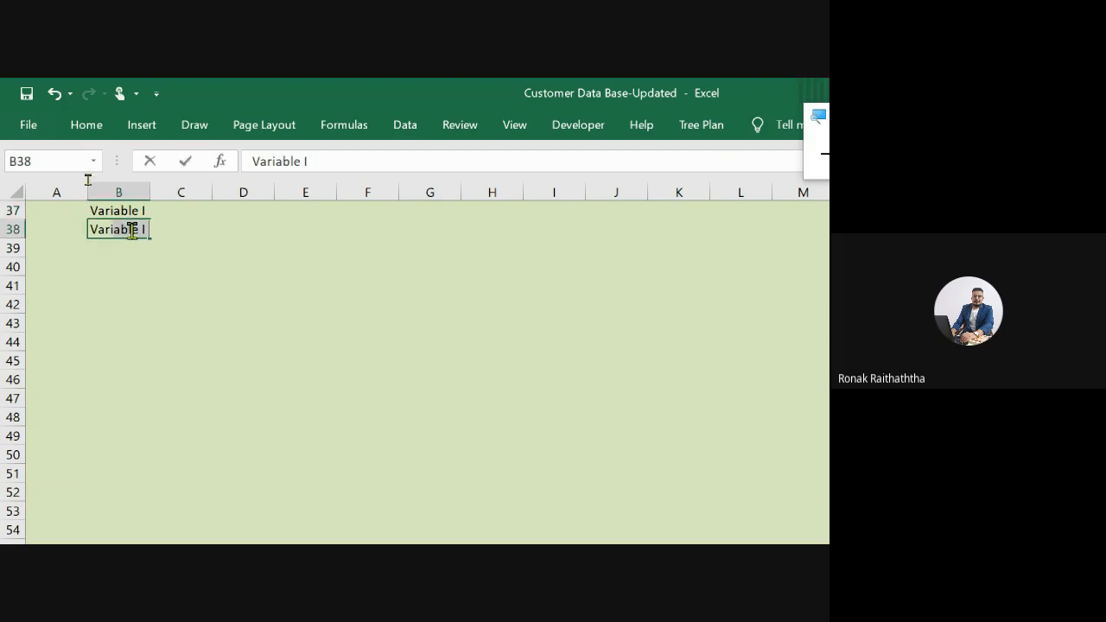
type("I")
key("Tab")
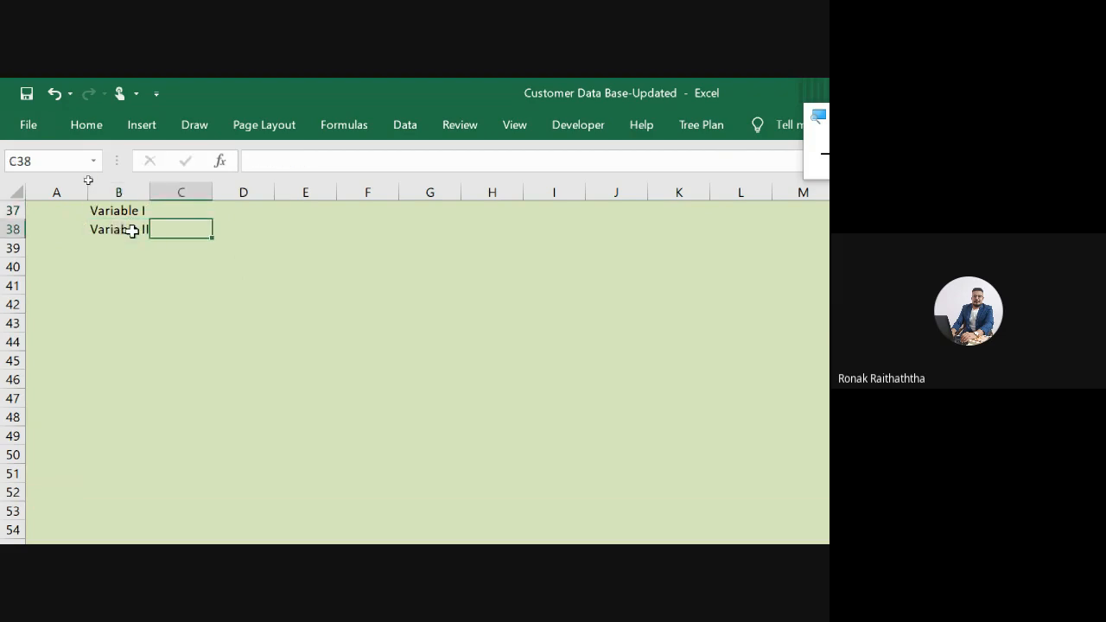
Step: Autofit the width of column B to the labels in B37:B38
key("Left")
key("Up")
left_click(131, 230, "shift")
key("alt+h")
key("o")
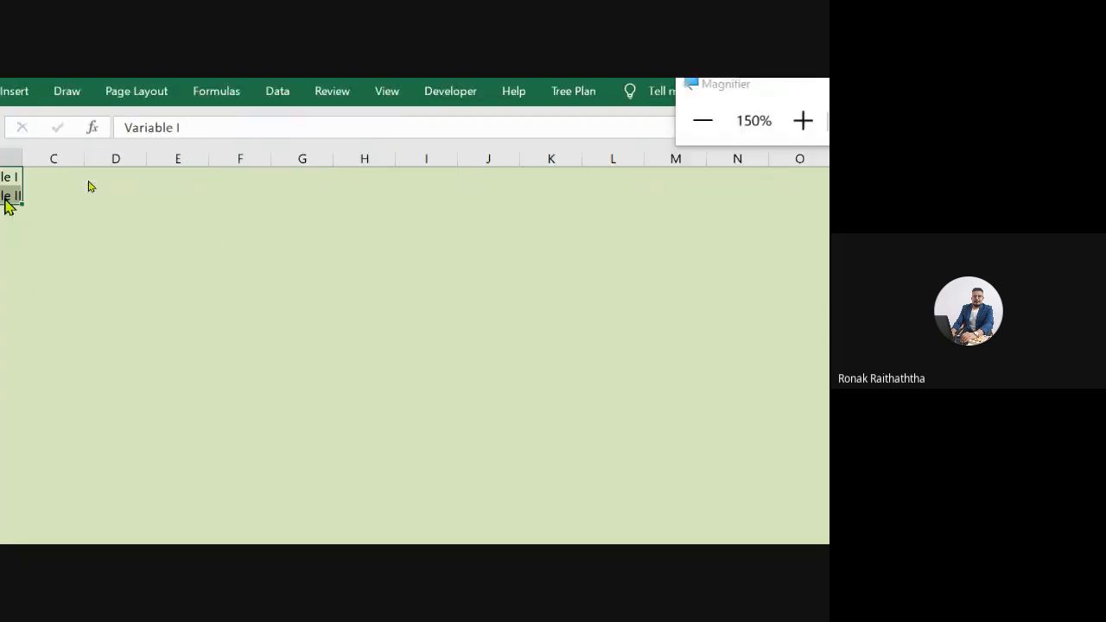
key("i")
key("Right")
key("Left")
Step: Fill the range B37:C38 with a light orange theme colour
key("shift+Right")
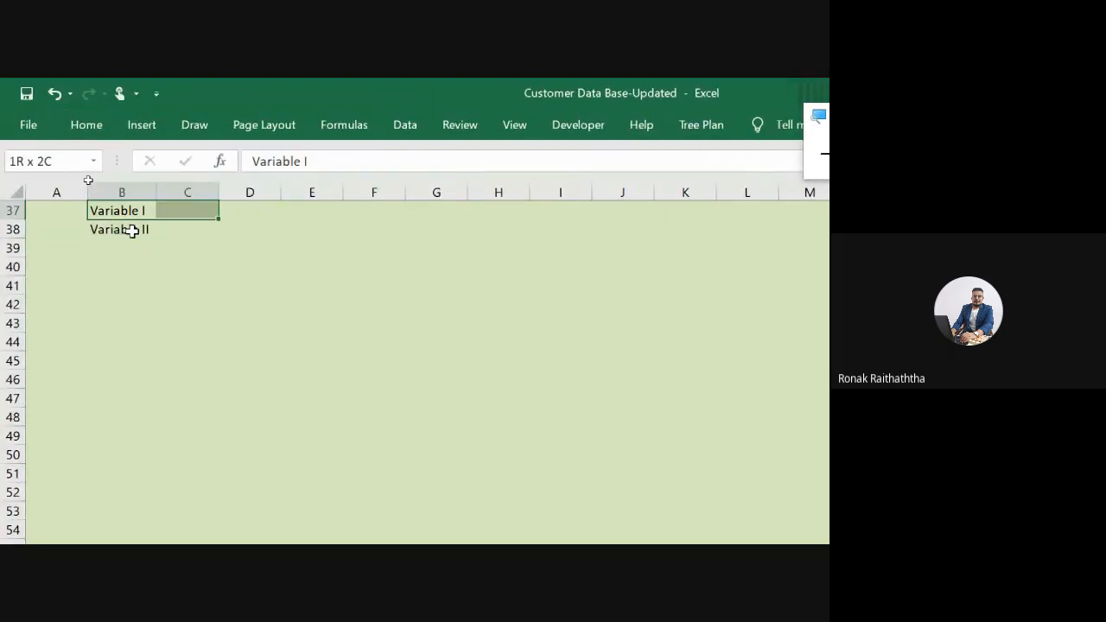
key("shift+Down")
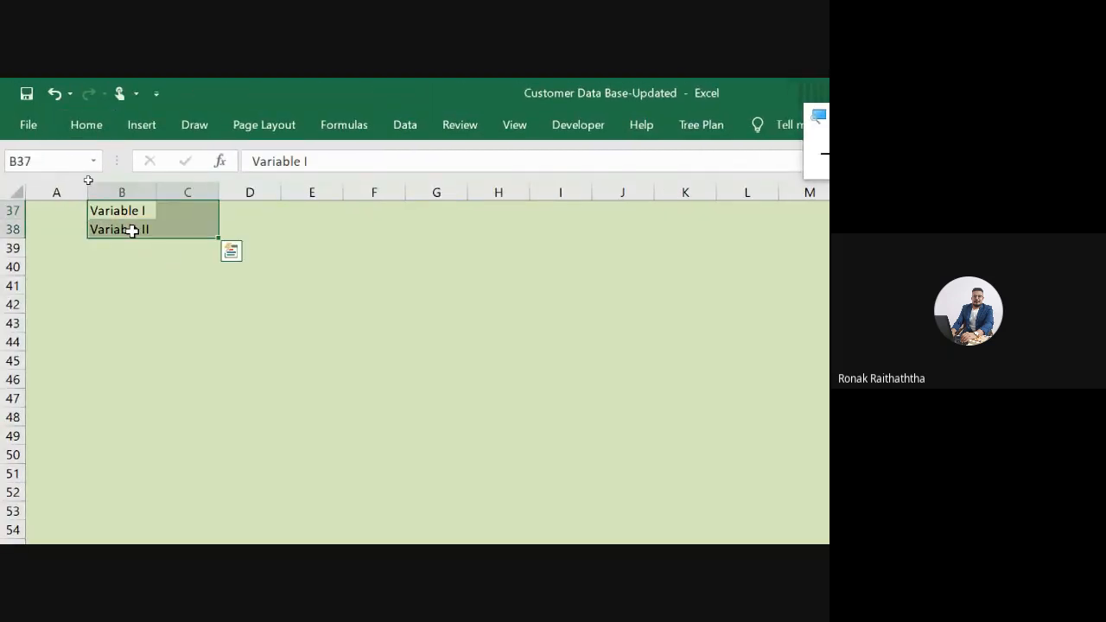
left_click(79, 128)
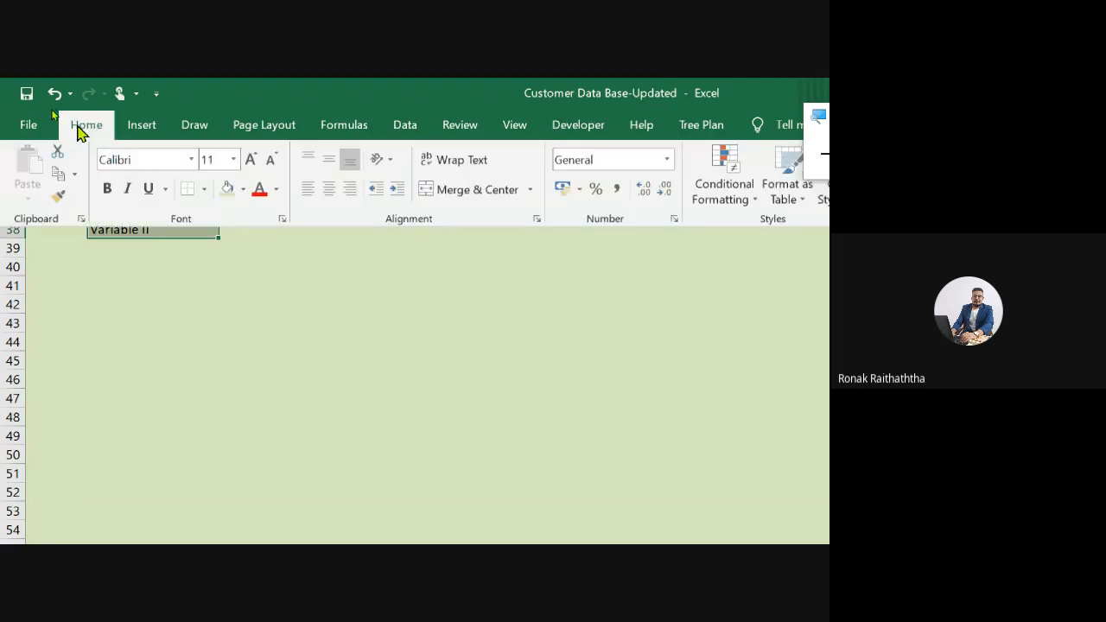
left_click(245, 193)
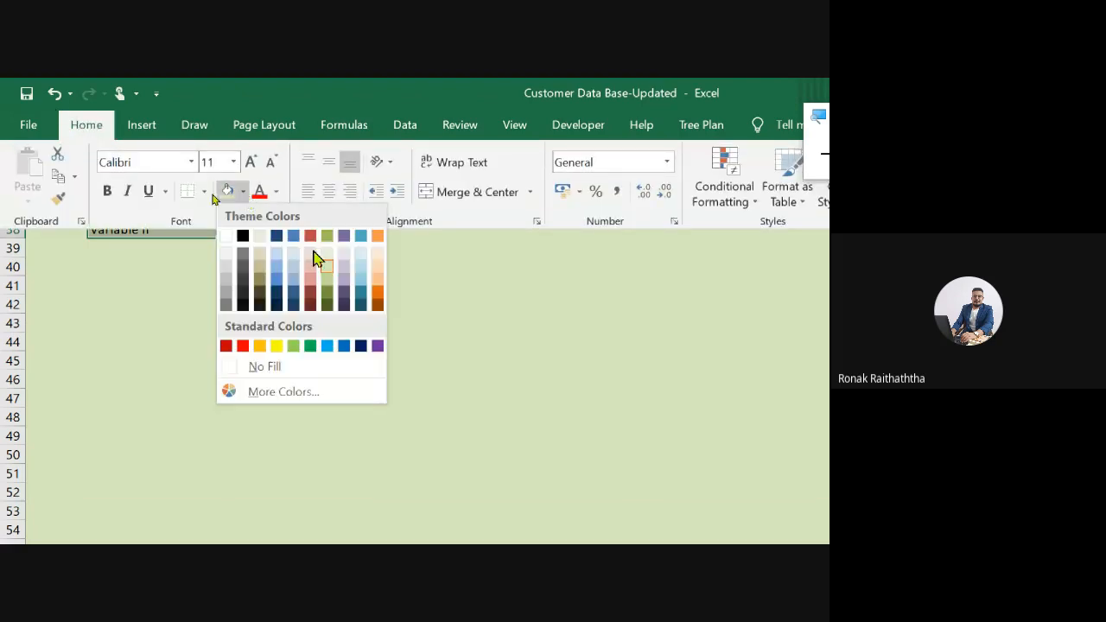
left_click(377, 287)
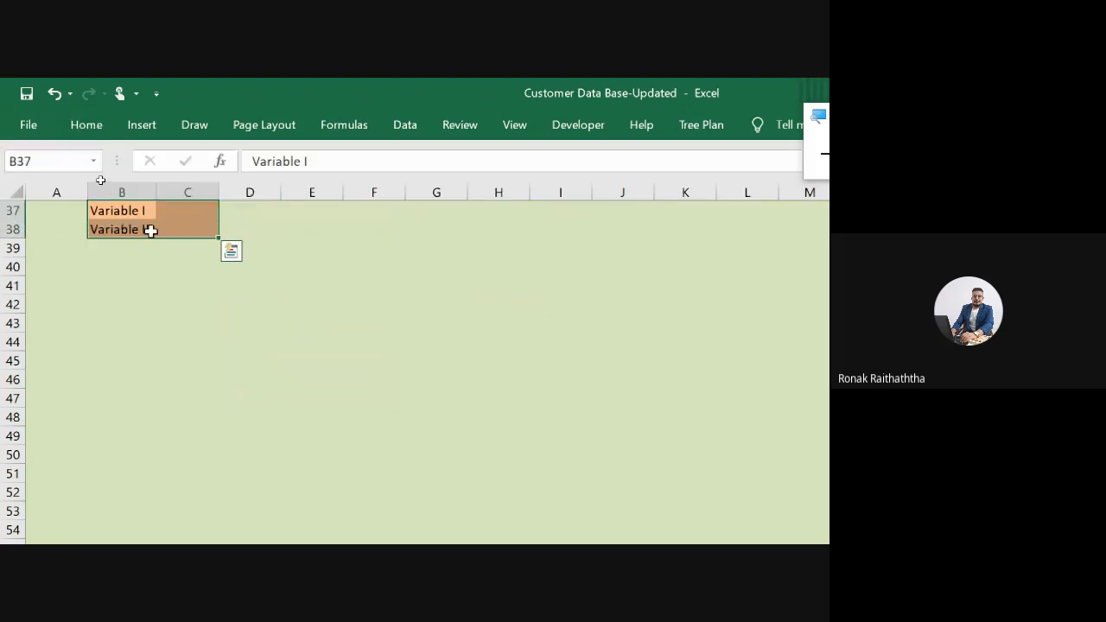
Step: Apply all borders to the range B37:C38 and widen column C to about twice its width
key("alt+h")
key("b")
key("a")
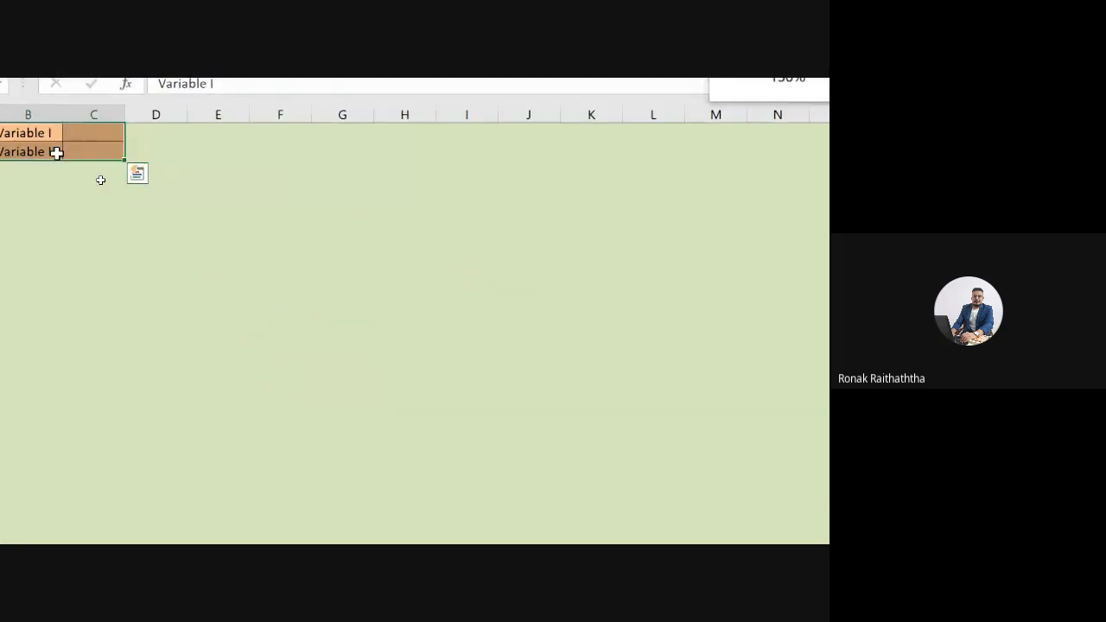
key("Left")
key("Right")
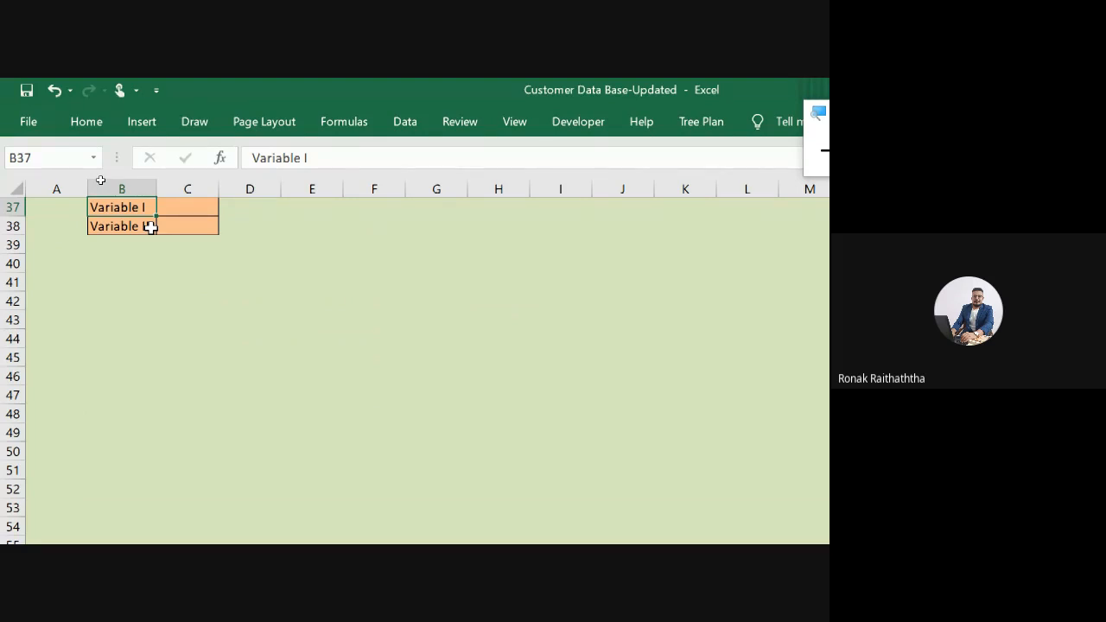
key("Right")
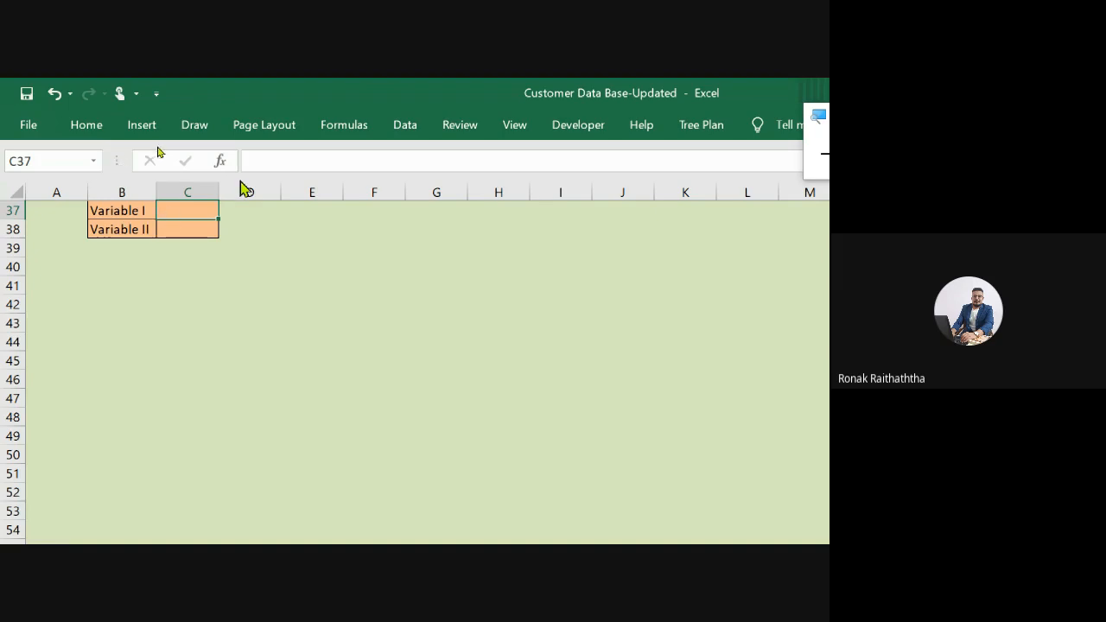
left_click_drag(217, 190, 295, 209)
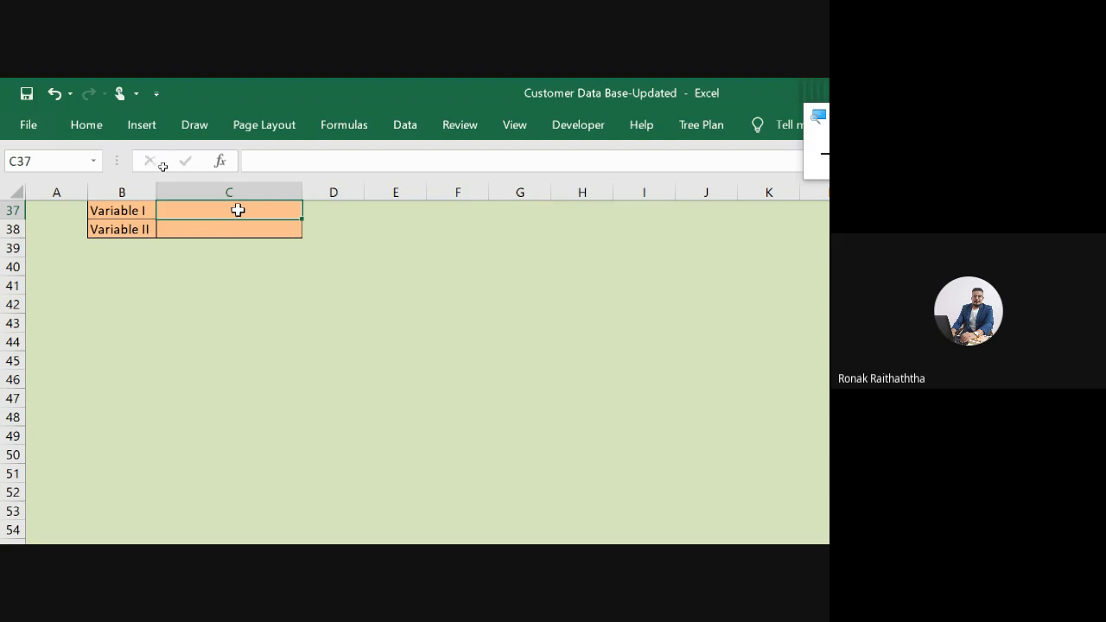
Step: Copy the formatted block B37:C38 and paste it at cell A1 of the Dashboard-II sheet
scroll(279, 234, "up", 6)
scroll(212, 224, "down", 3)
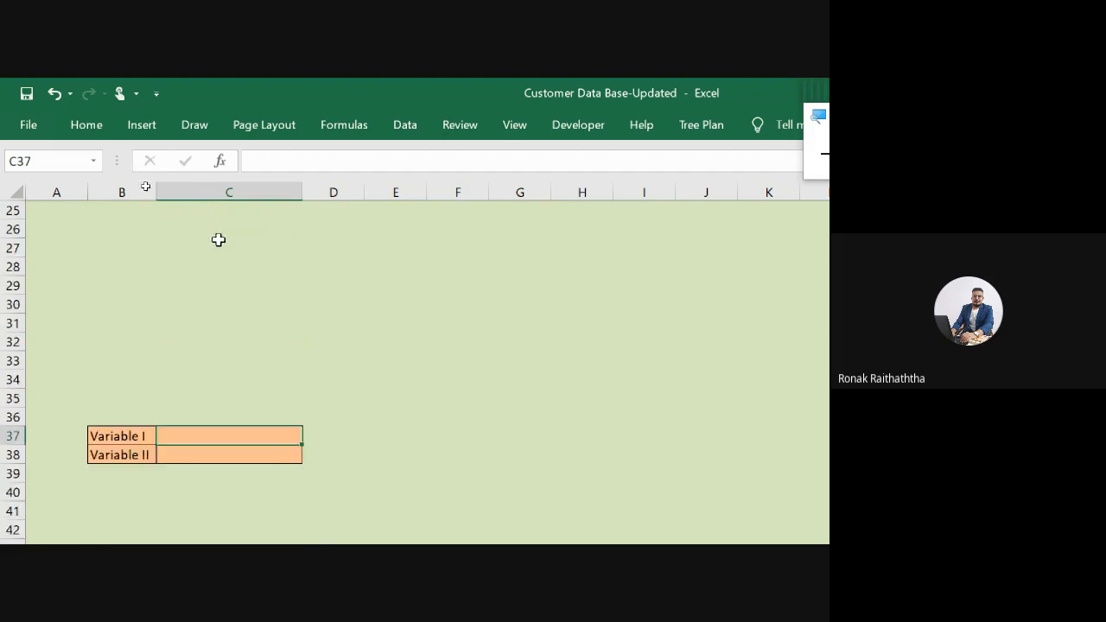
left_click(116, 380)
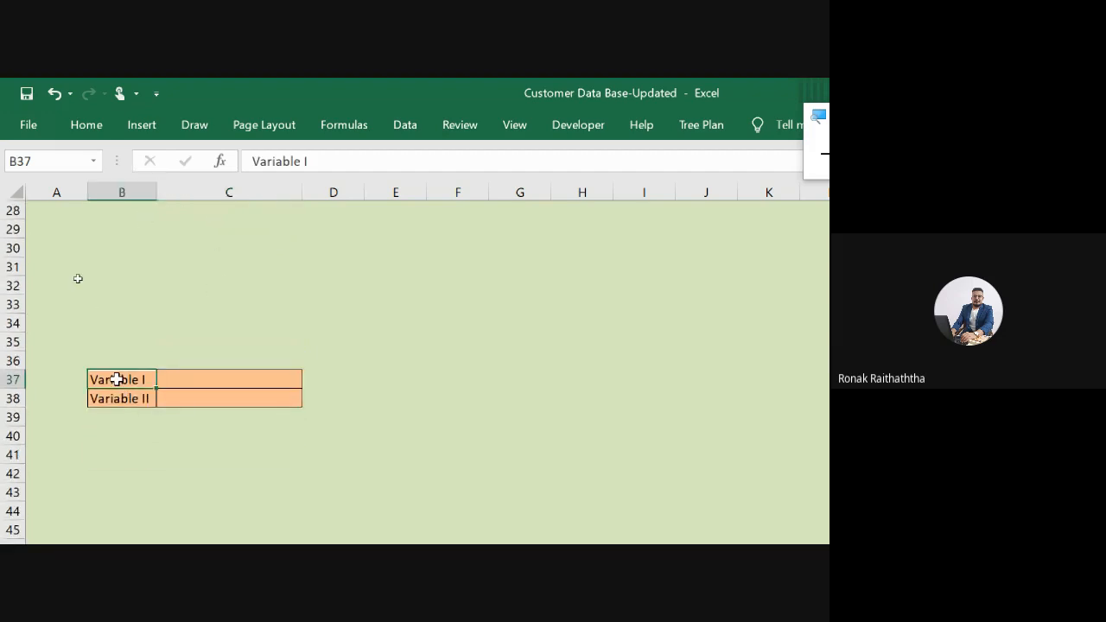
key("shift+Right")
key("shift+Down")
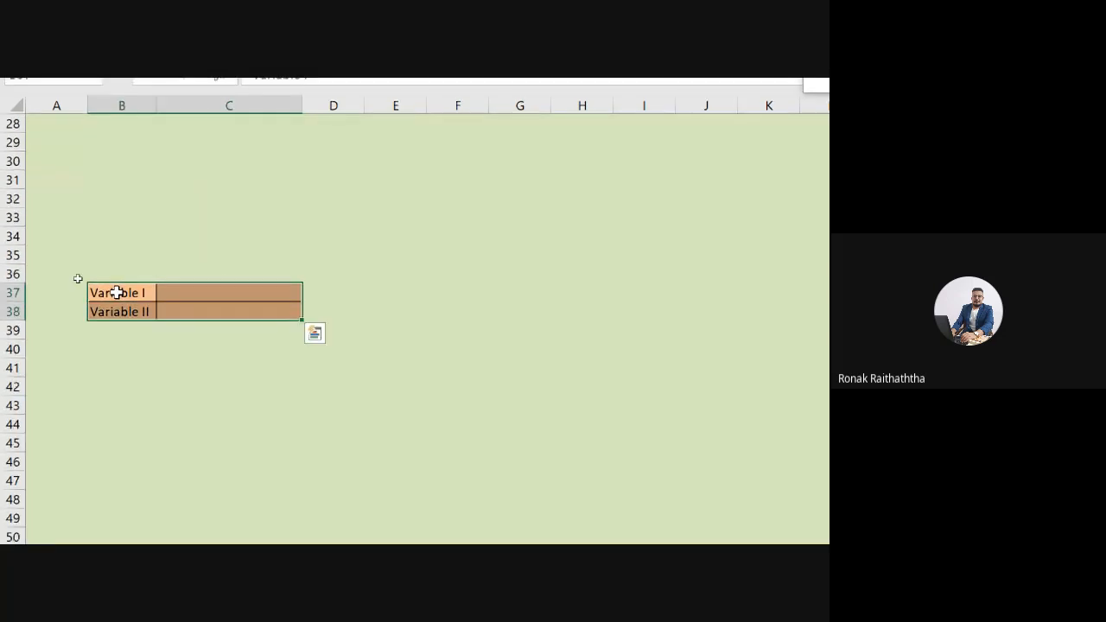
key("ctrl+c")
key("ctrl+Up")
key("Left")
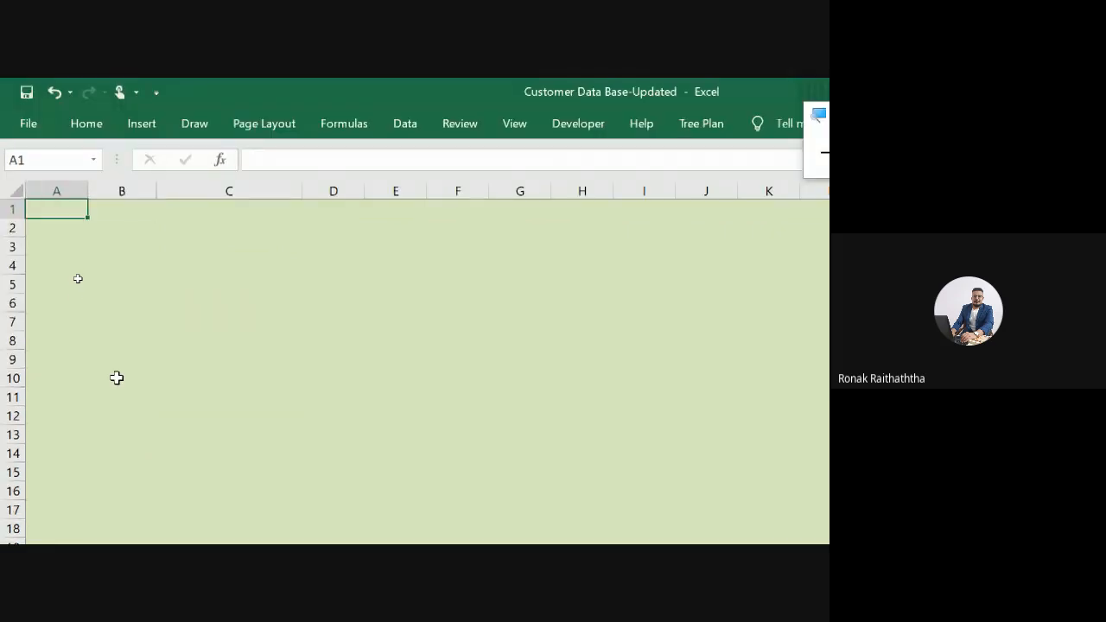
key("ctrl+v")
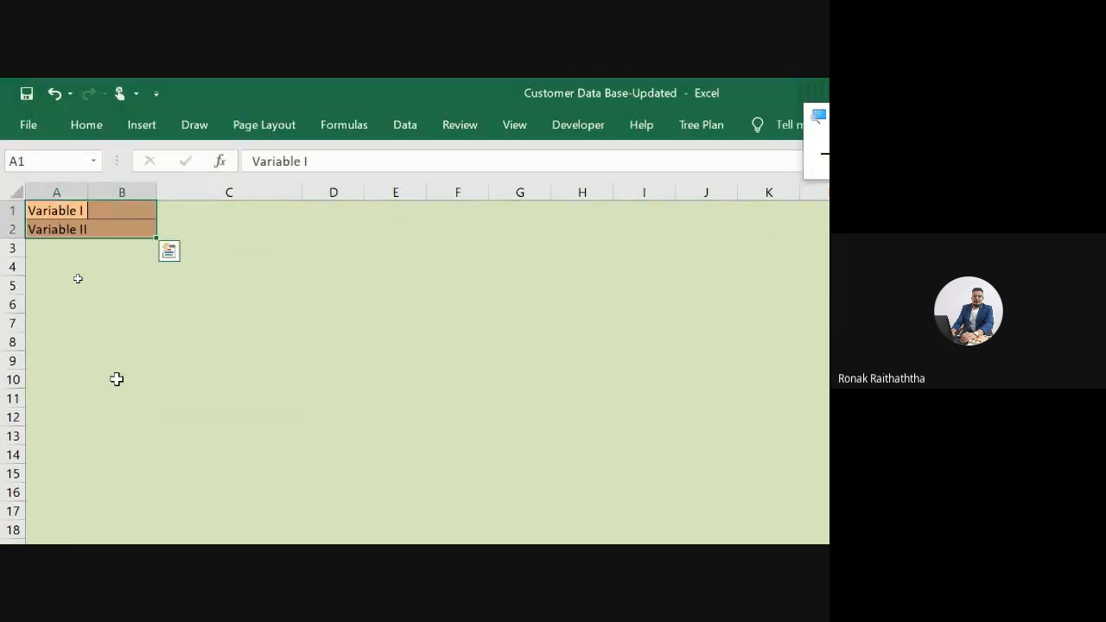
Step: Autofit the column widths for the pasted block A1:B2
key("Down")
key("ctrl+Down")
key("ctrl+Up")
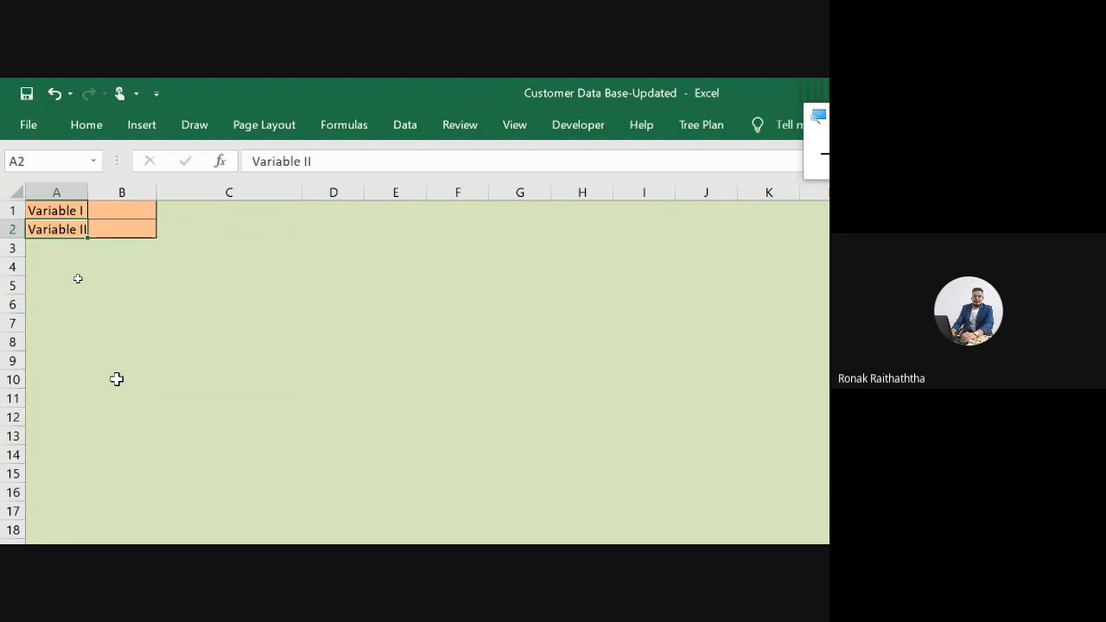
key("Up")
key("Right")
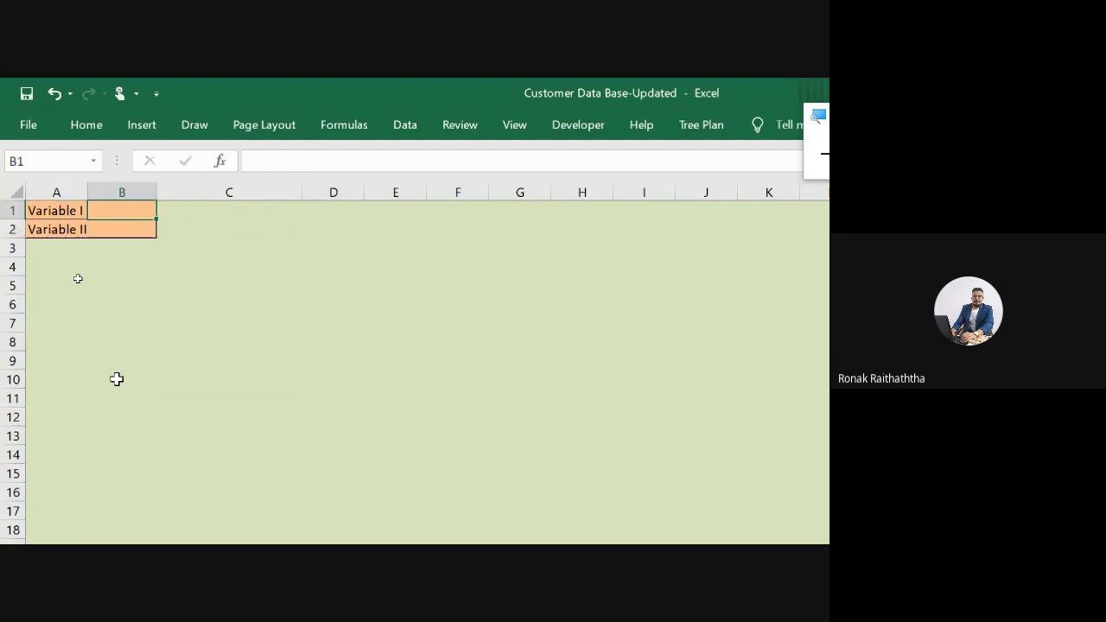
key("Left")
key("shift+Right")
key("shift+Down")
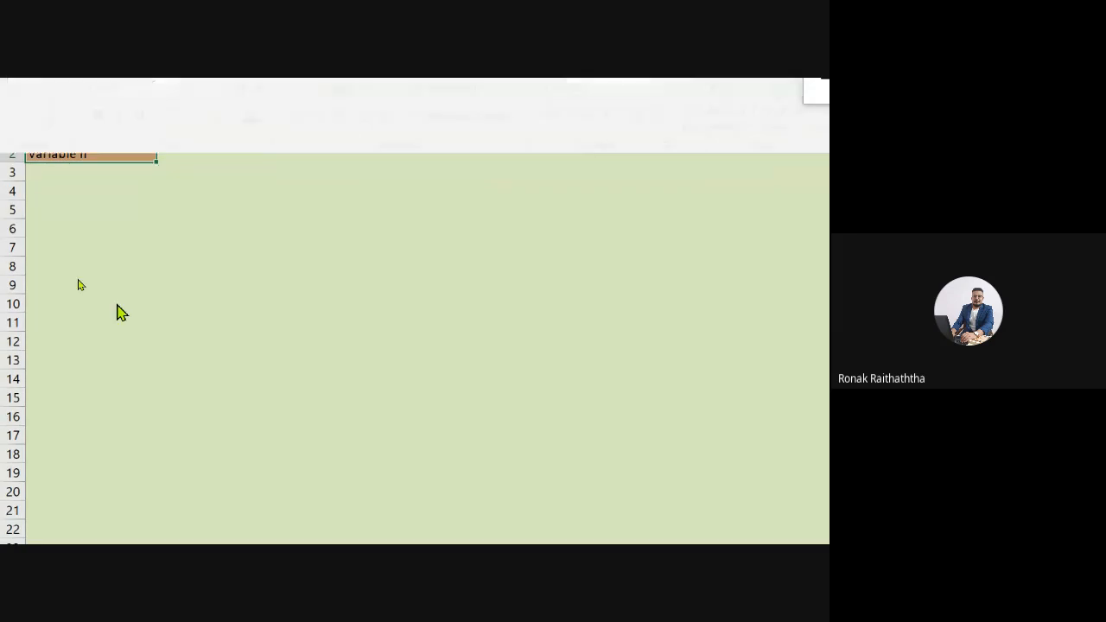
Step: Add a List data validation to cell B1 with the source ='Master Data'!$A$1:$EE$1
key("Right")
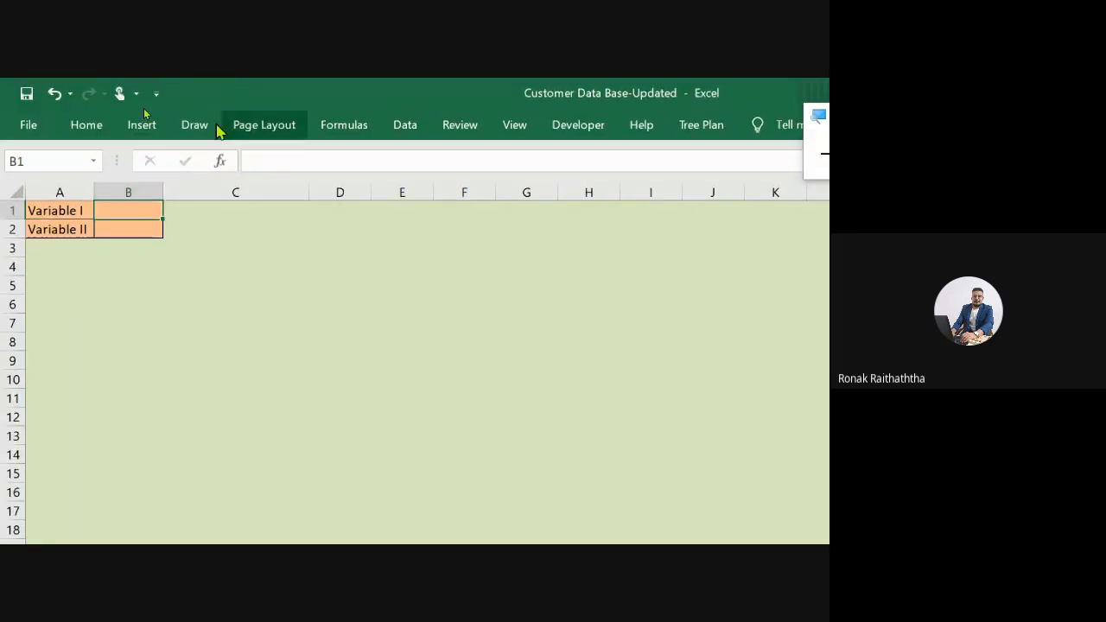
left_click(406, 125)
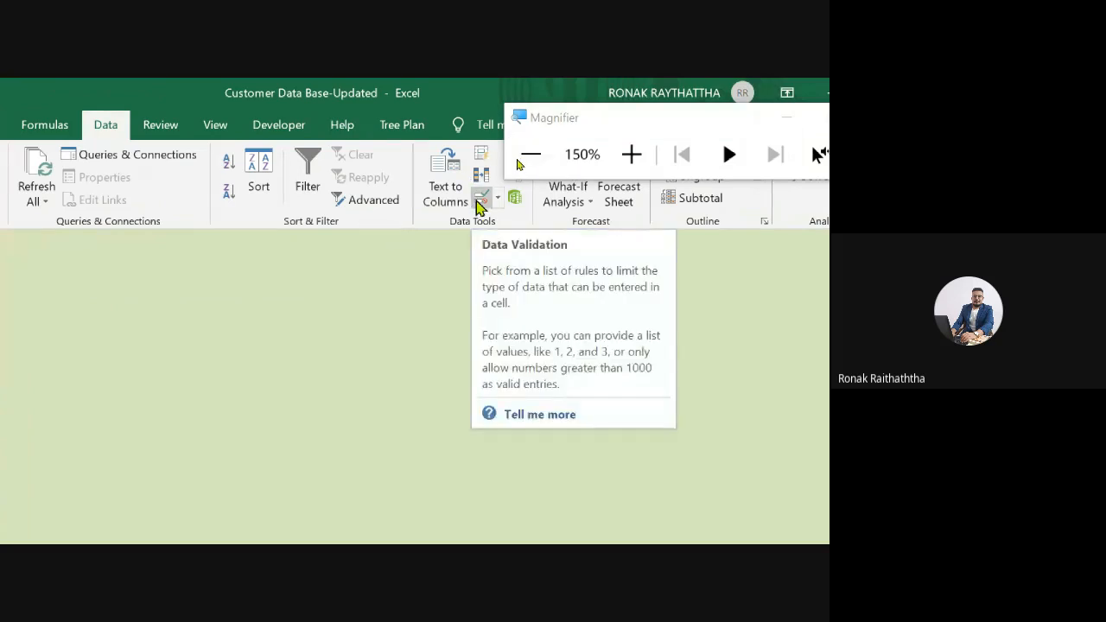
left_click(478, 204)
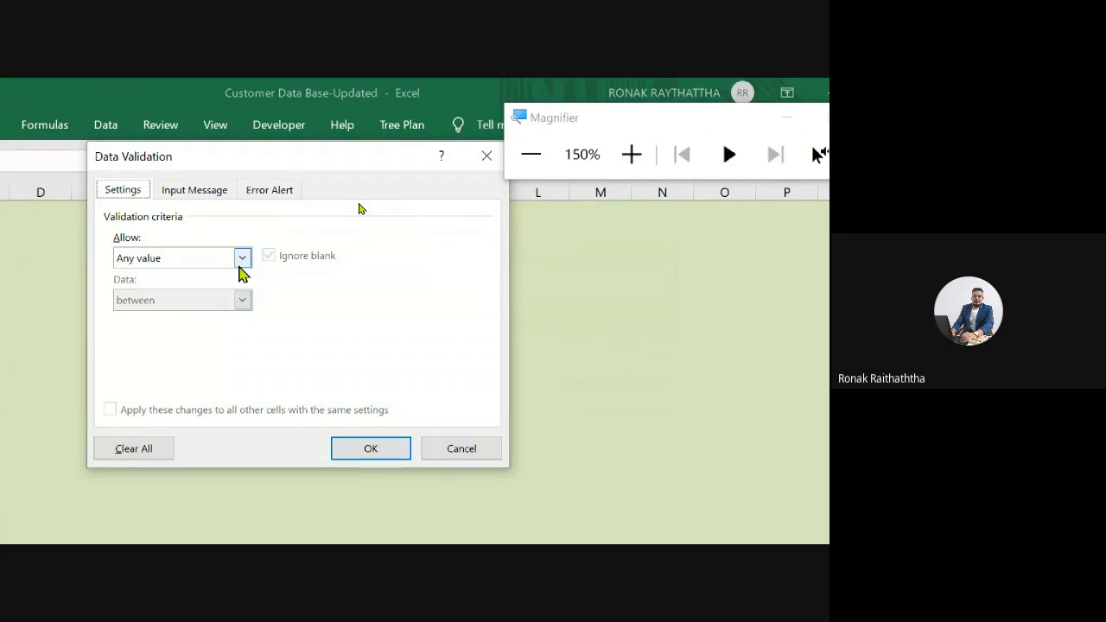
left_click(243, 259)
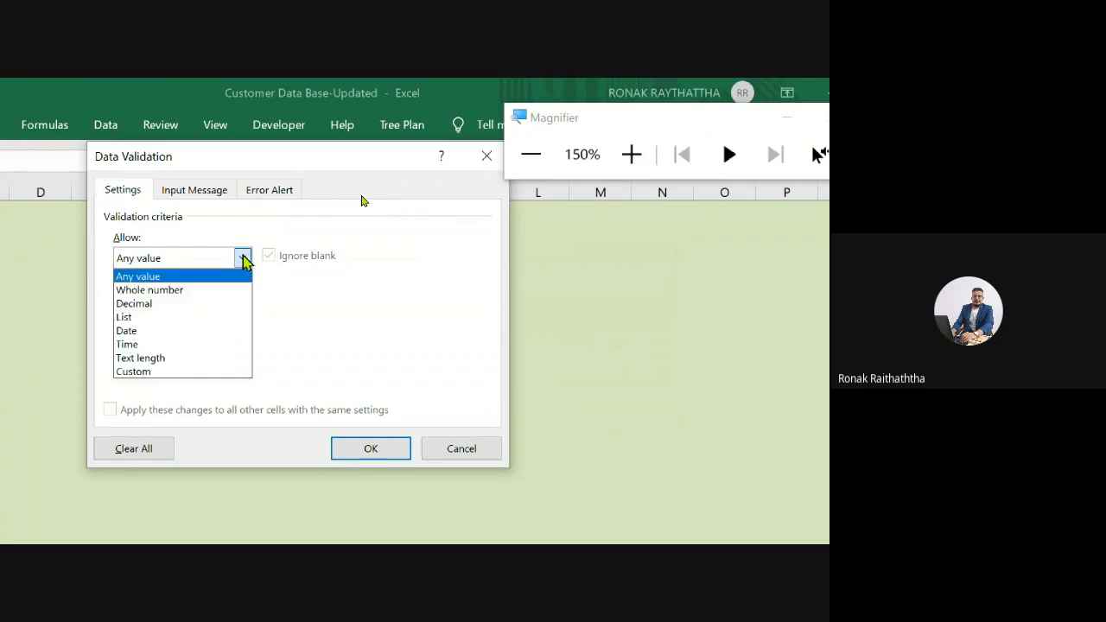
left_click(130, 319)
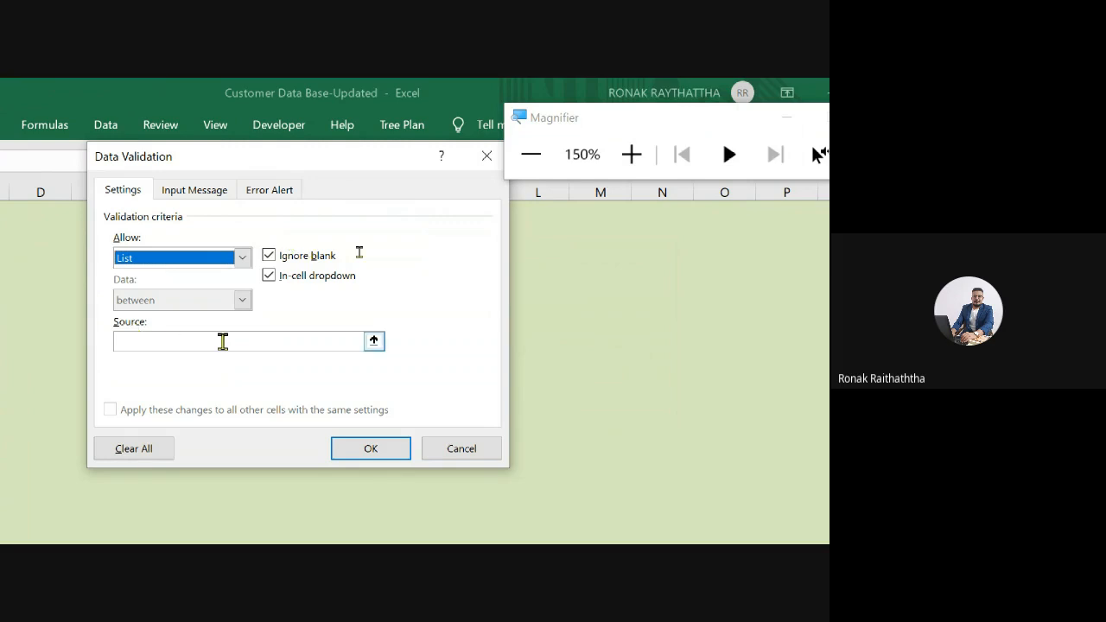
left_click(374, 341)
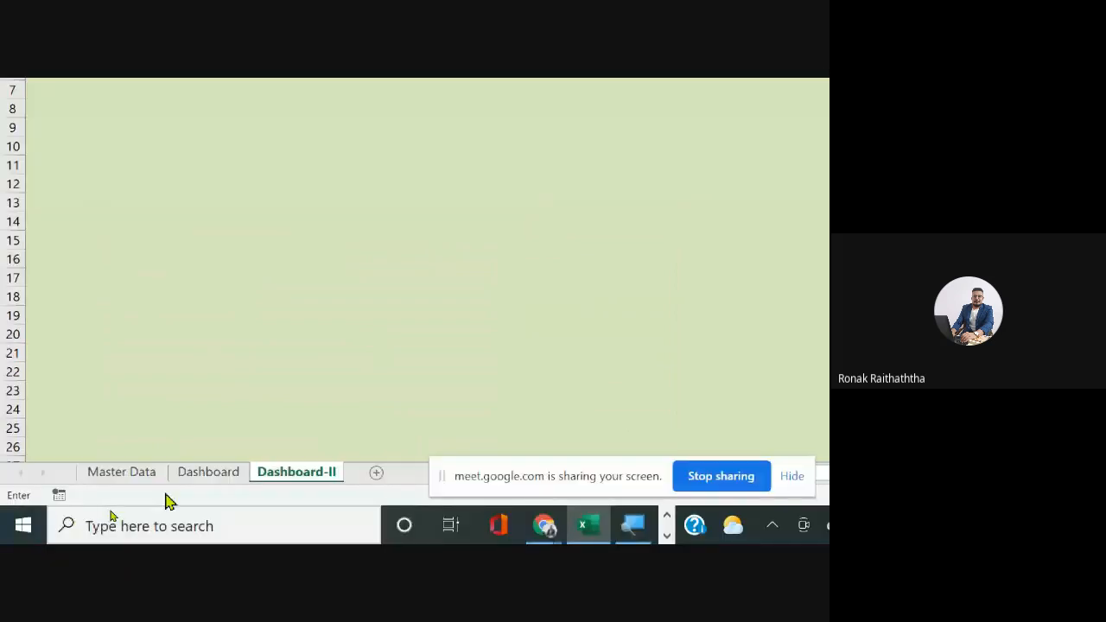
left_click(126, 476)
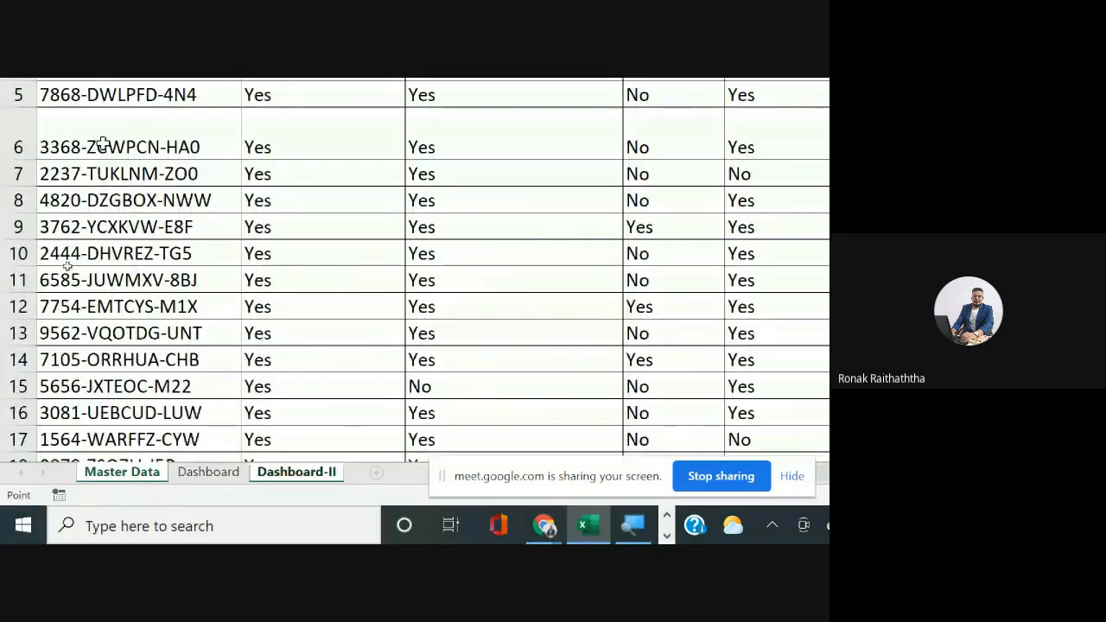
left_click(66, 183)
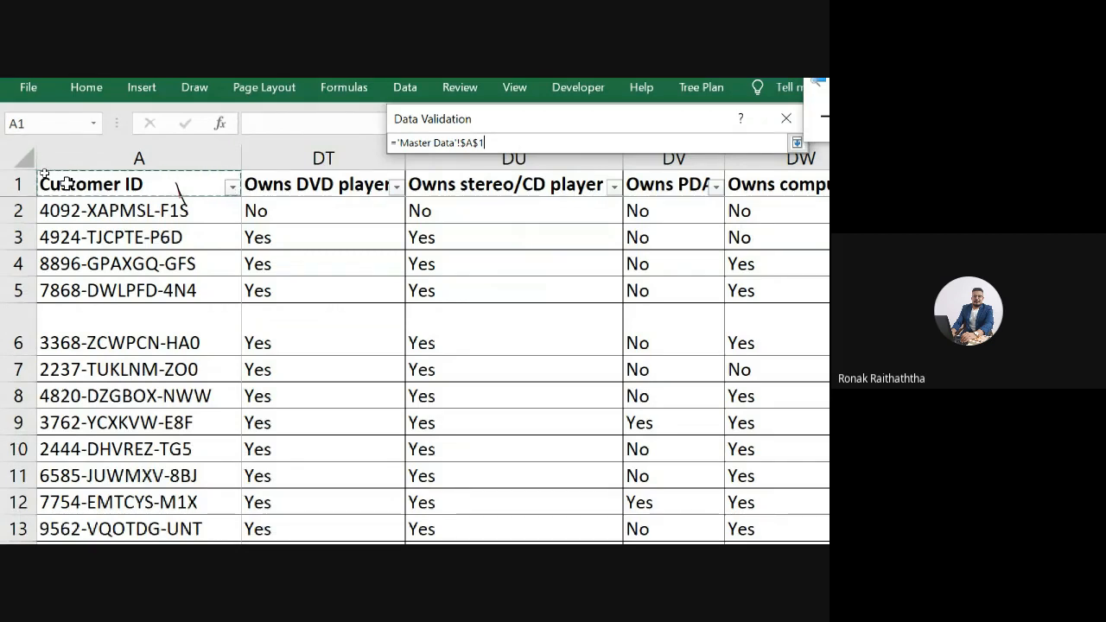
key("ctrl+shift+Right")
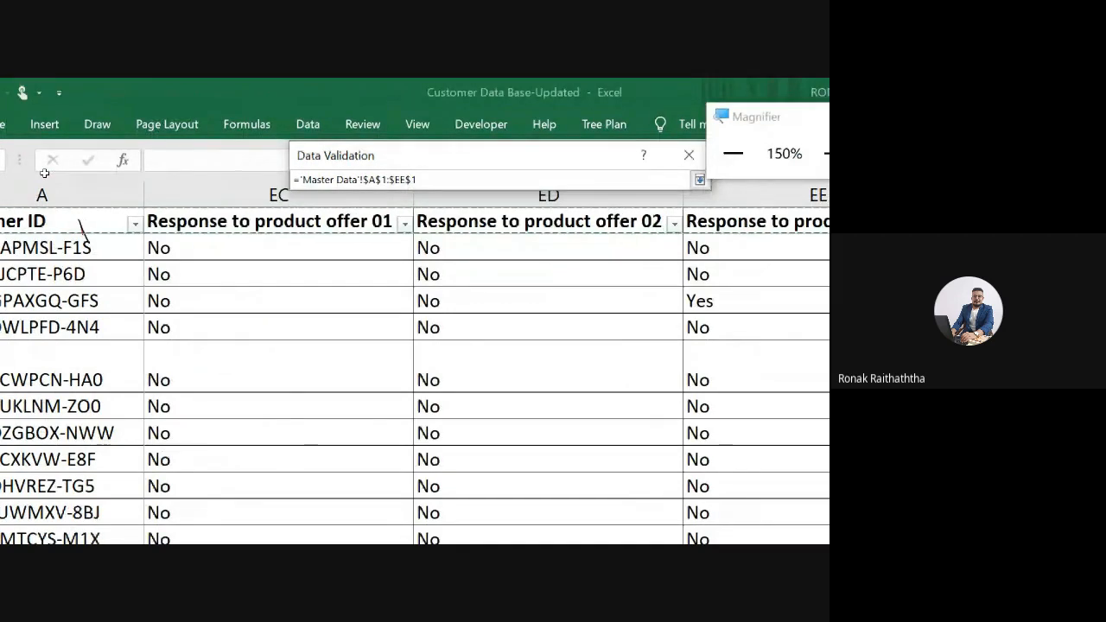
key("Return")
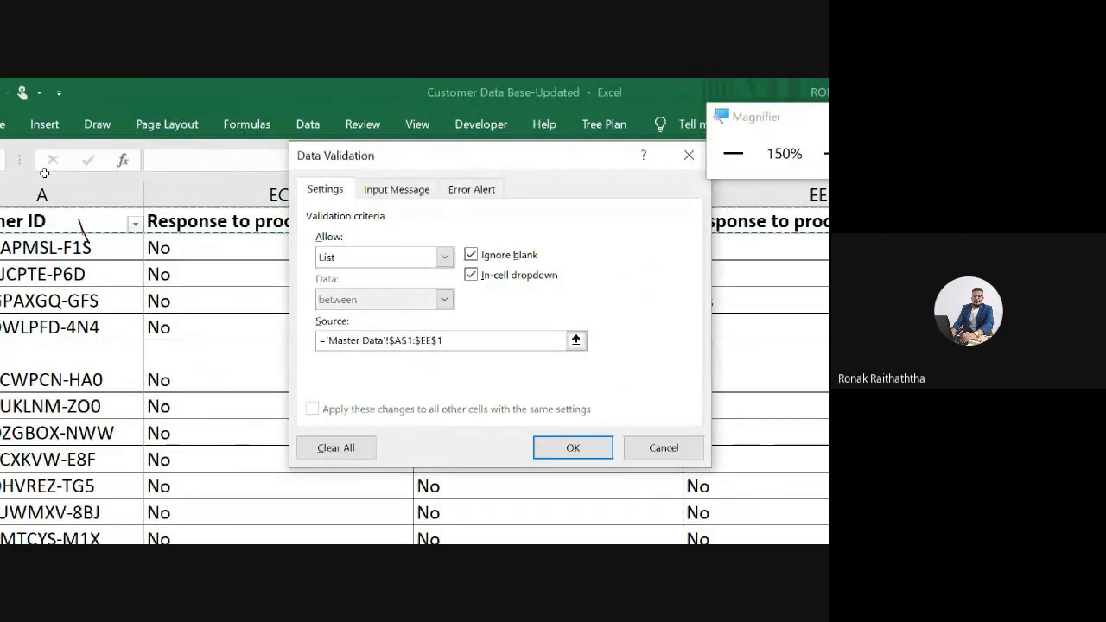
left_click(554, 450)
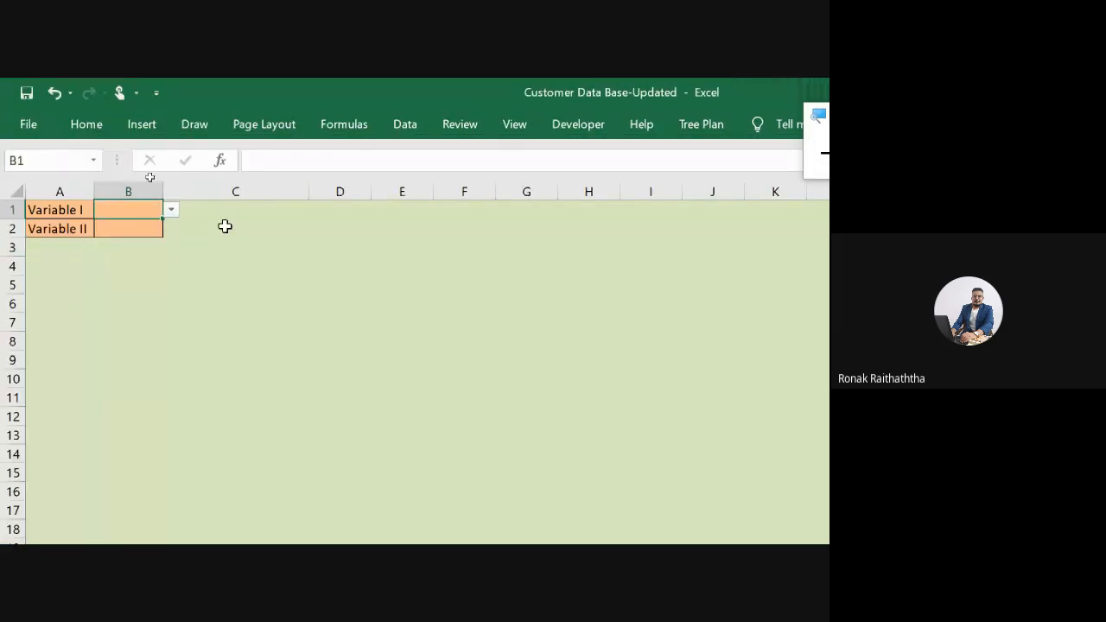
Step: Examine the variable names offered by the drop-down list in cell B1
left_click(172, 213)
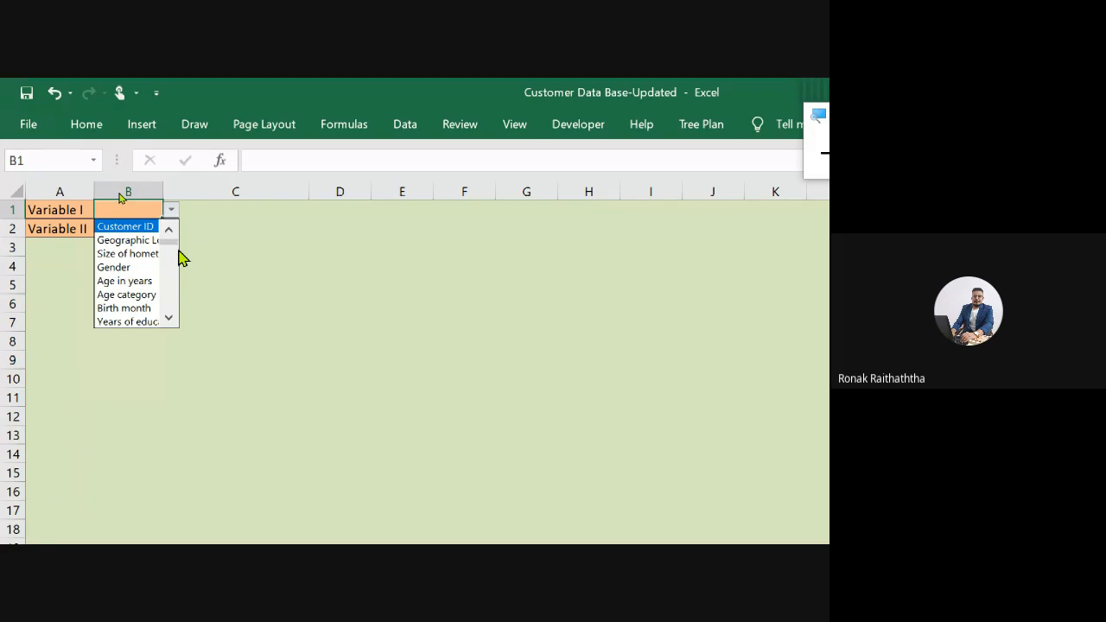
left_click(184, 249)
left_click(190, 242)
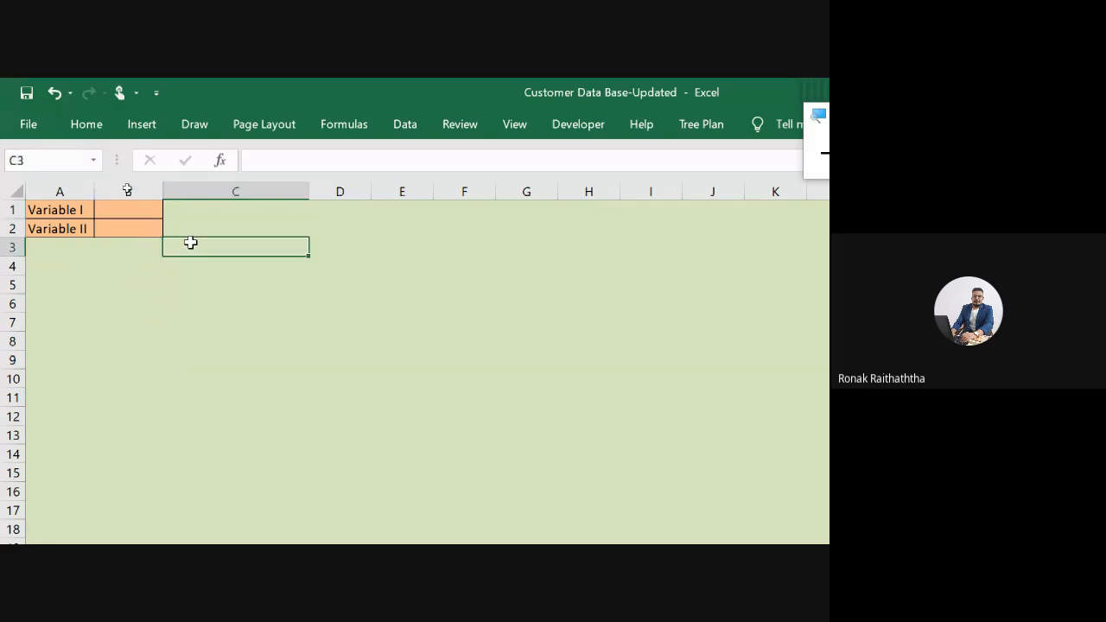
Step: Switch to the Google Meet call, read the participants' in-call messages, and return to the Excel workbook
left_click(130, 214)
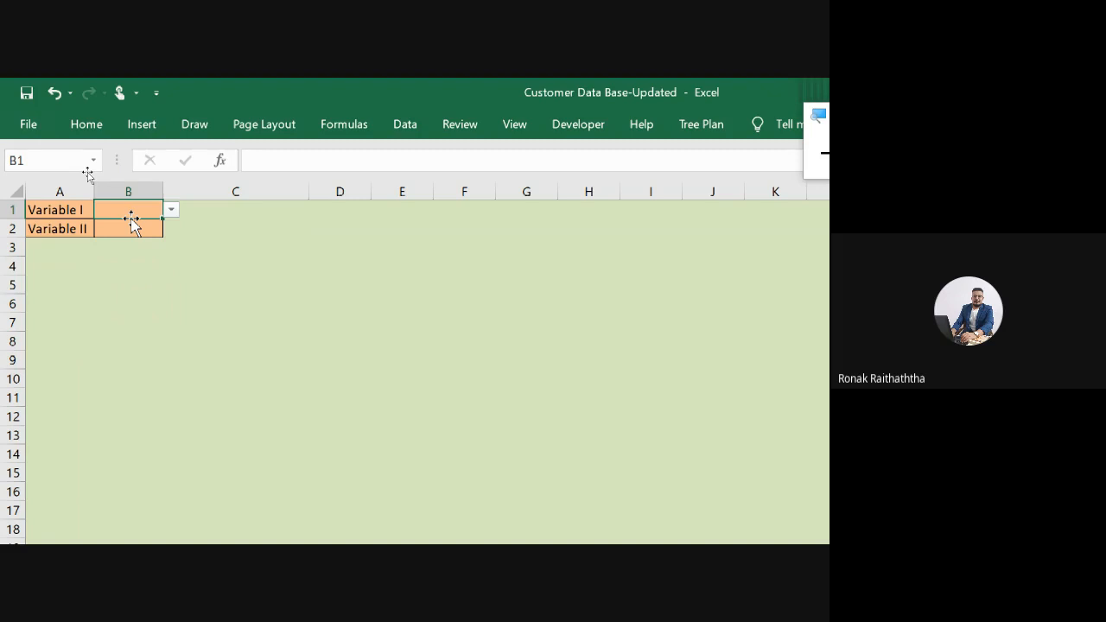
key("alt+Tab")
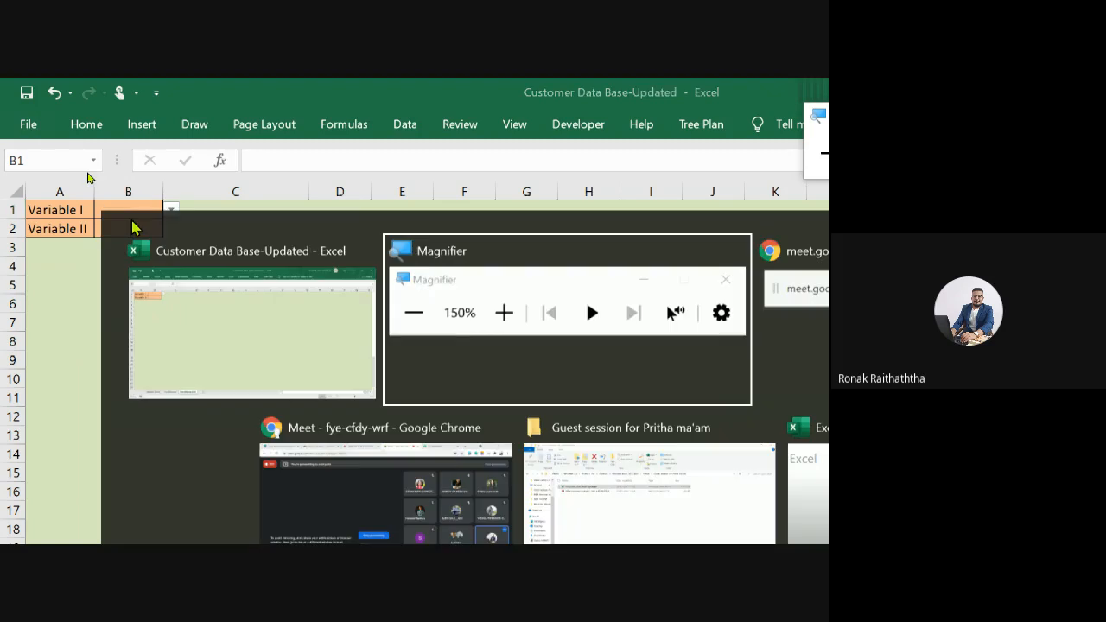
key("alt+Tab")
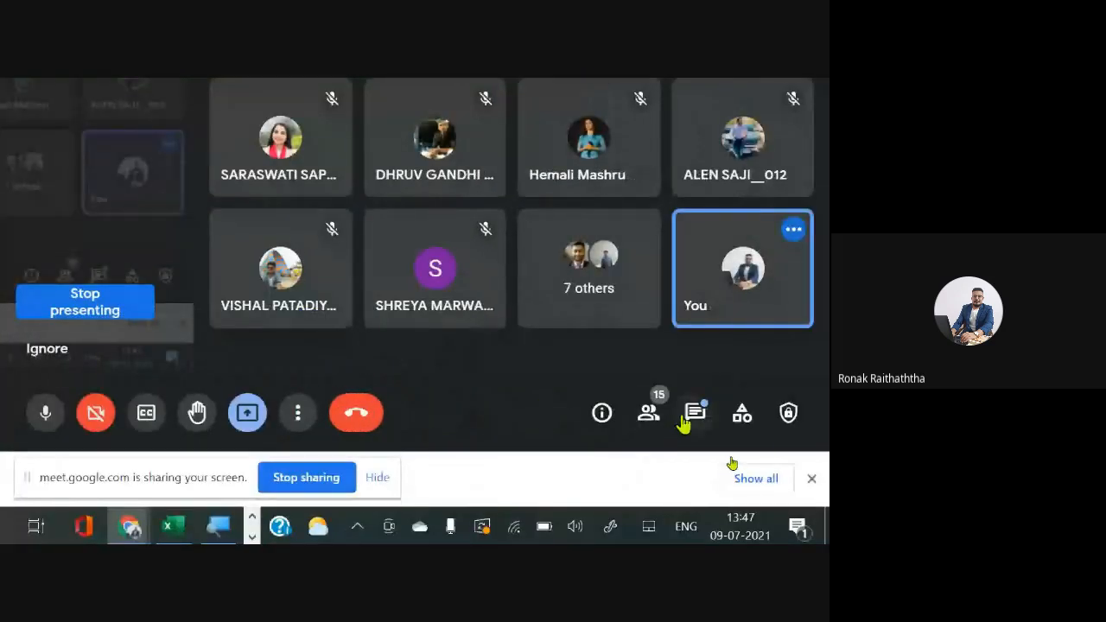
left_click(691, 418)
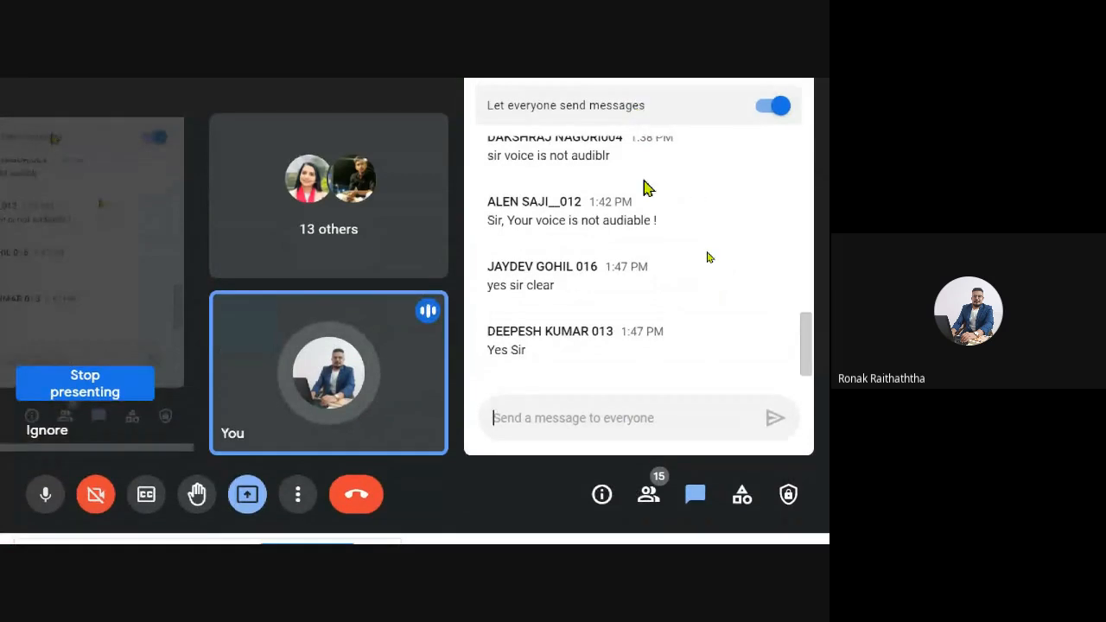
scroll(654, 294, "up", 3)
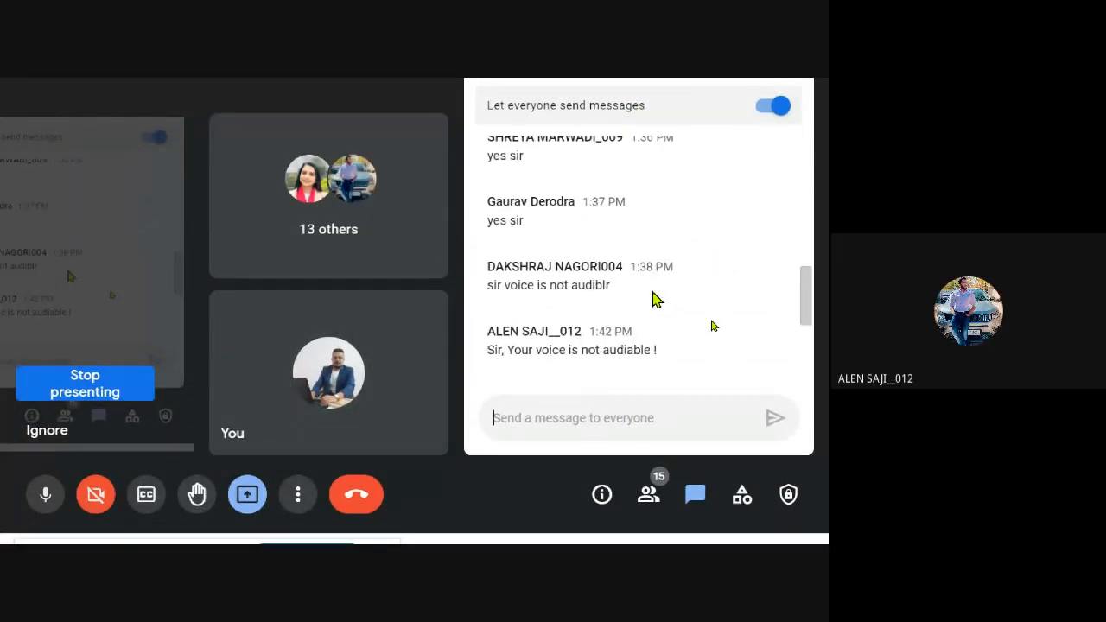
scroll(654, 299, "down", 3)
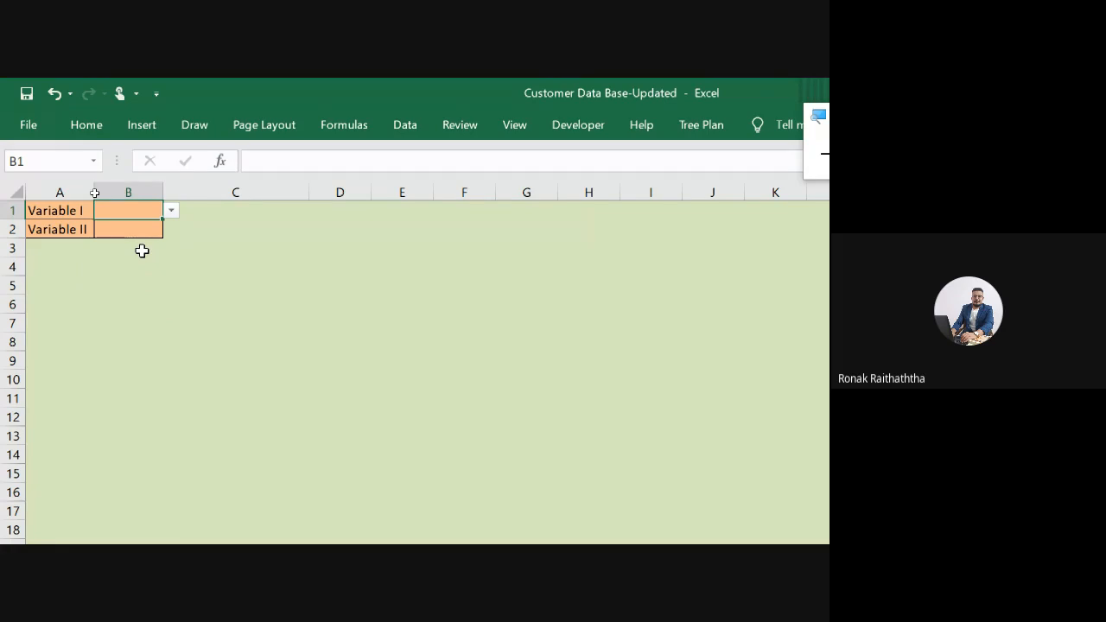
key("alt+Tab")
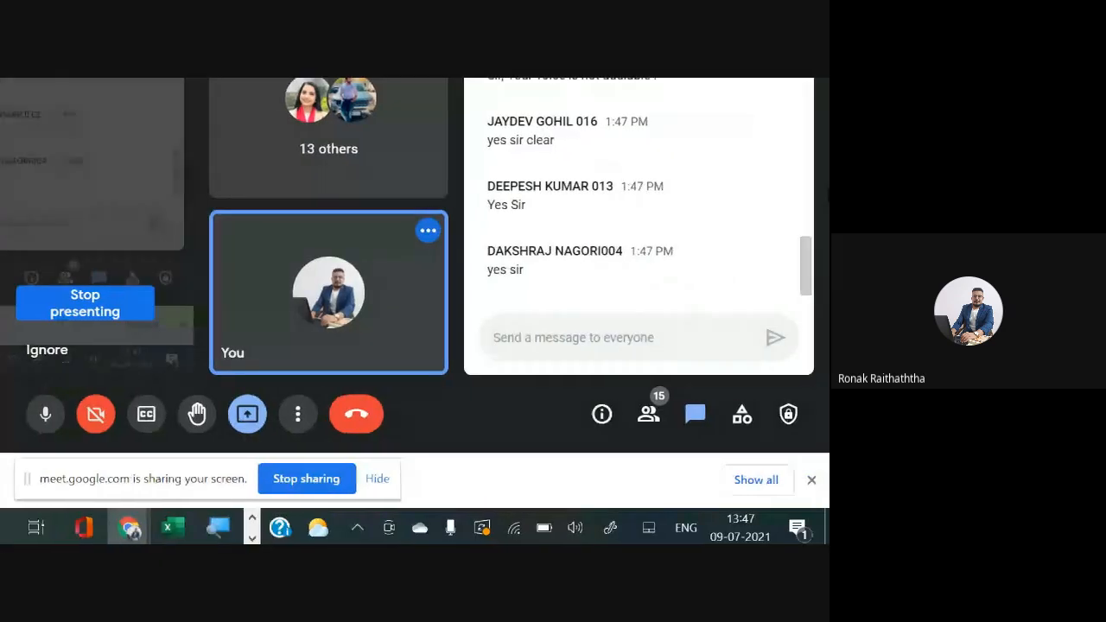
scroll(672, 283, "up", 3)
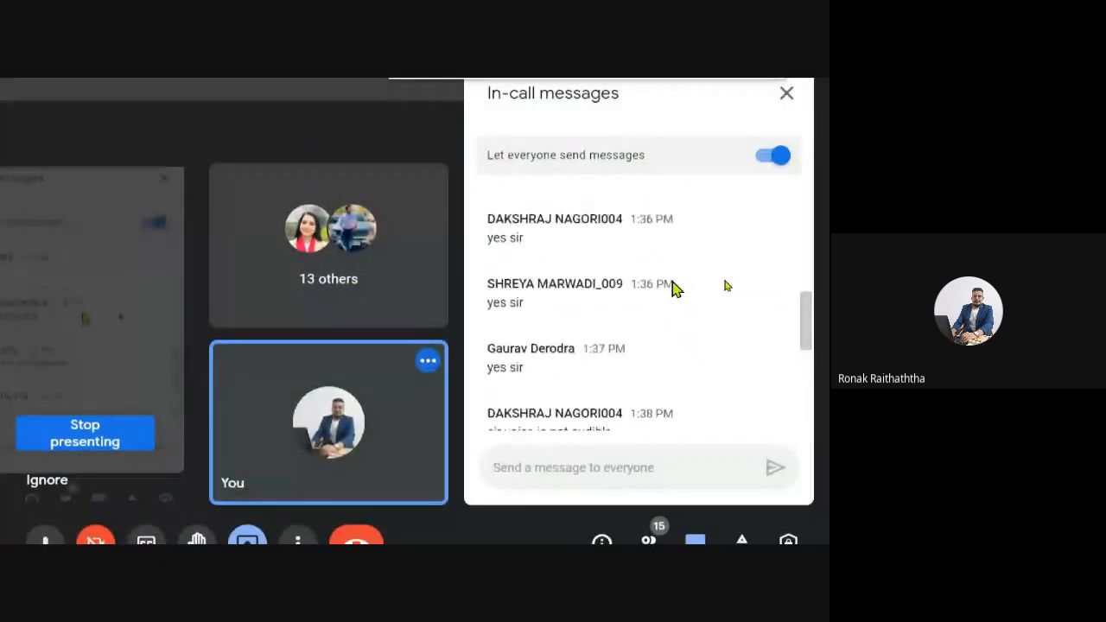
scroll(670, 274, "down", 3)
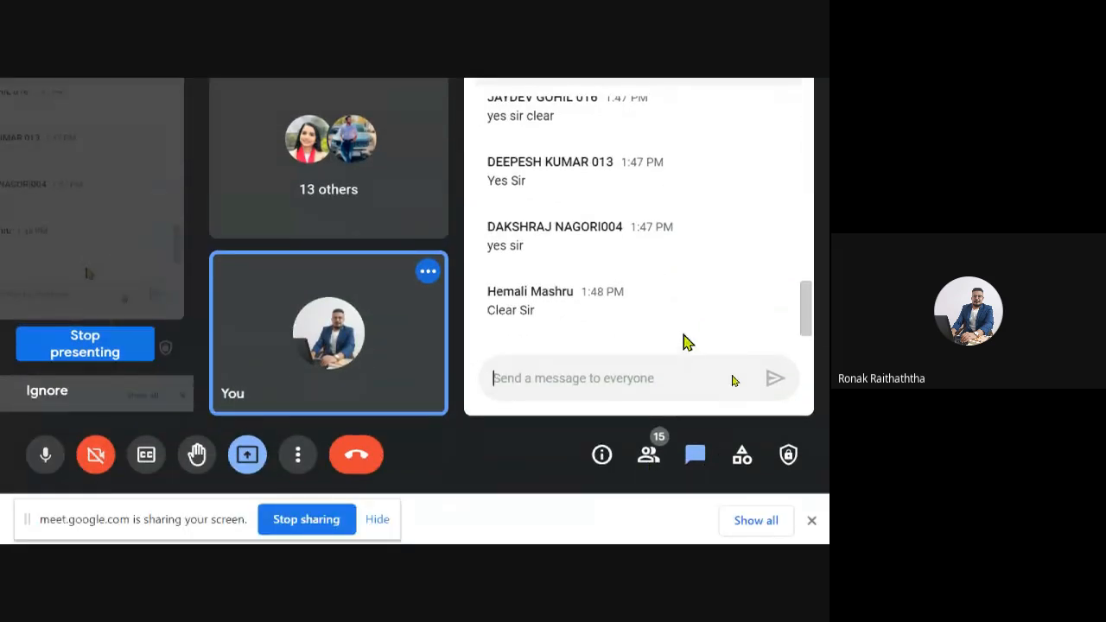
scroll(684, 338, "up", 5)
scroll(688, 325, "up", 5)
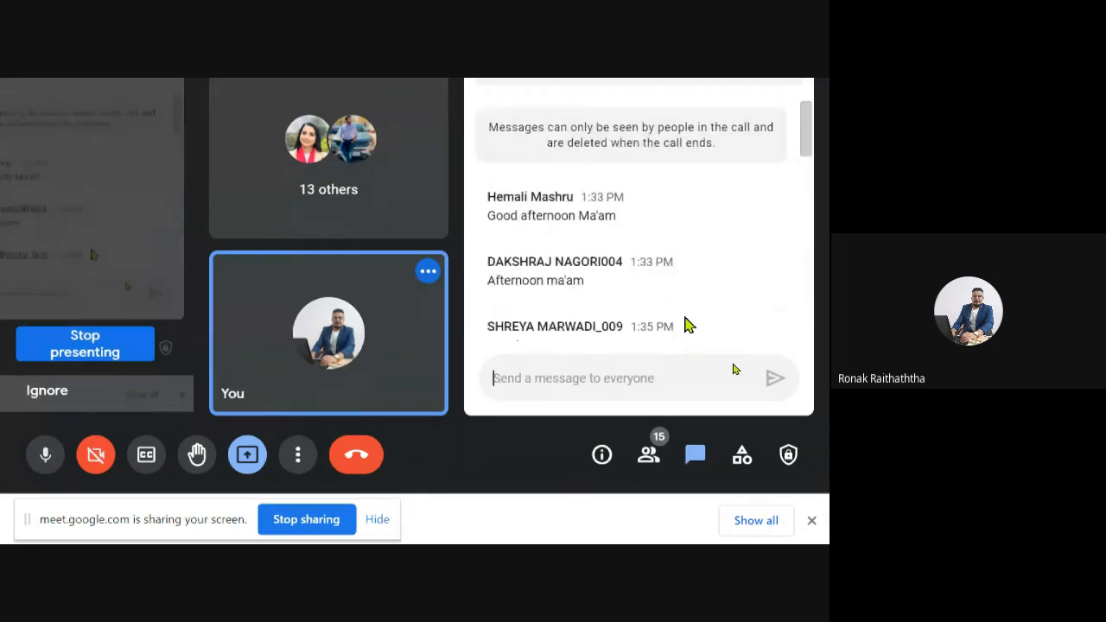
key("alt+Tab")
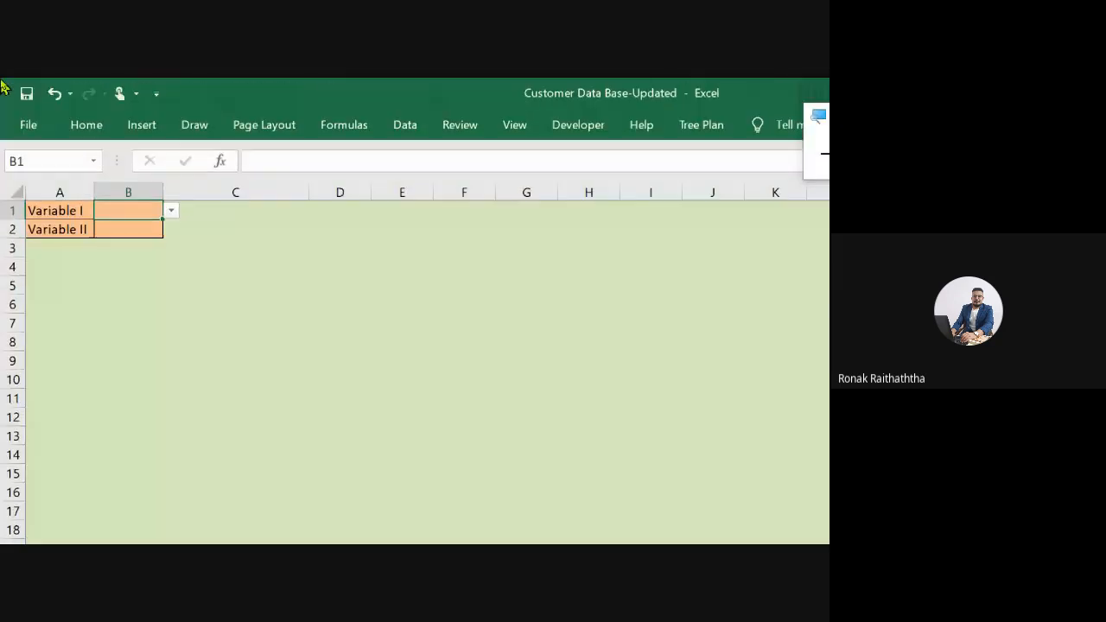
left_click(238, 235)
left_click(255, 323)
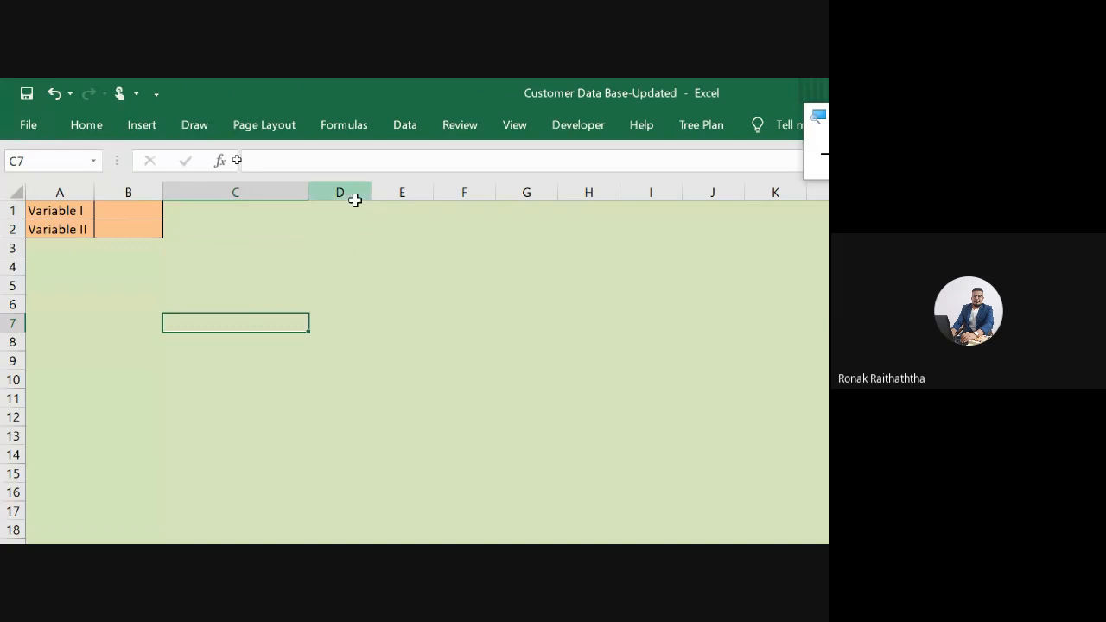
left_click(351, 194)
left_click(186, 227)
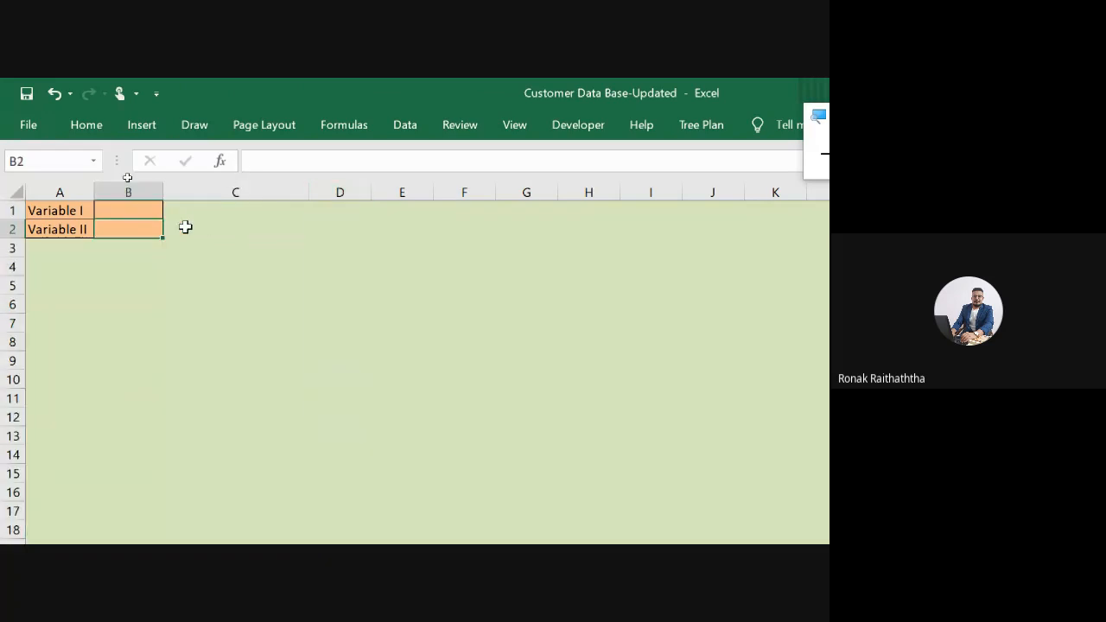
left_click(402, 227)
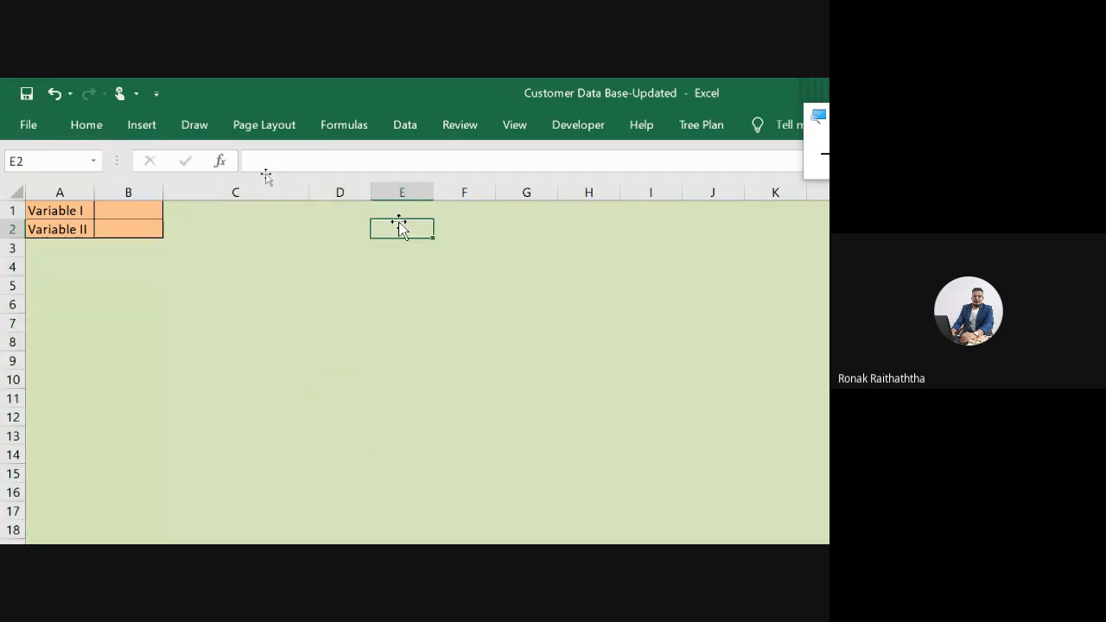
key("Left")
key("Left")
key("Left")
key("Left")
key("Right")
key("Right")
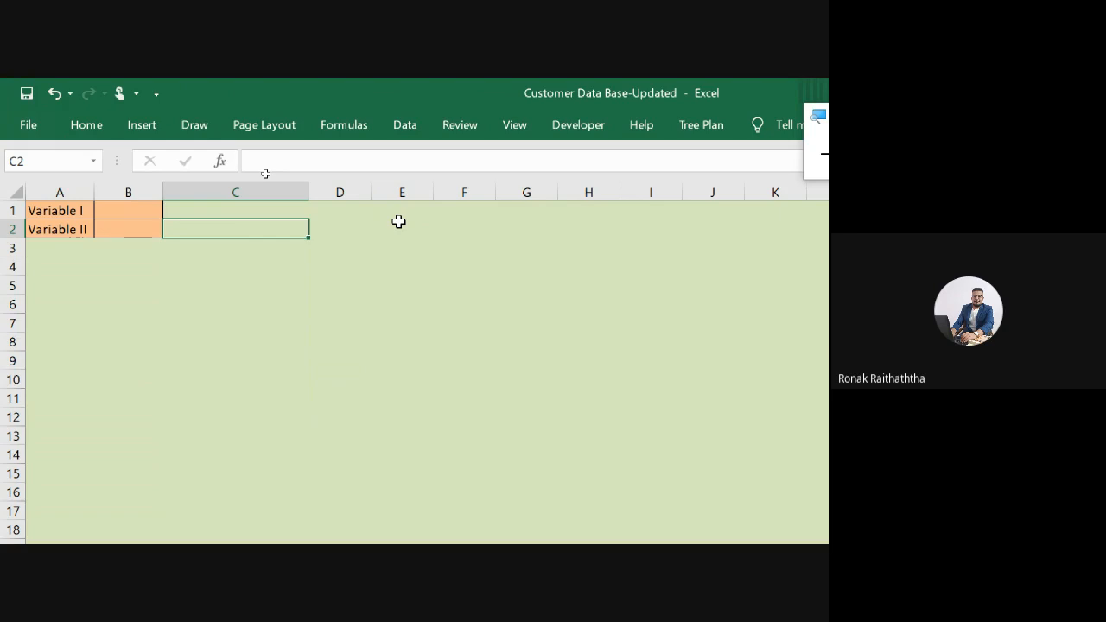
left_click(399, 223)
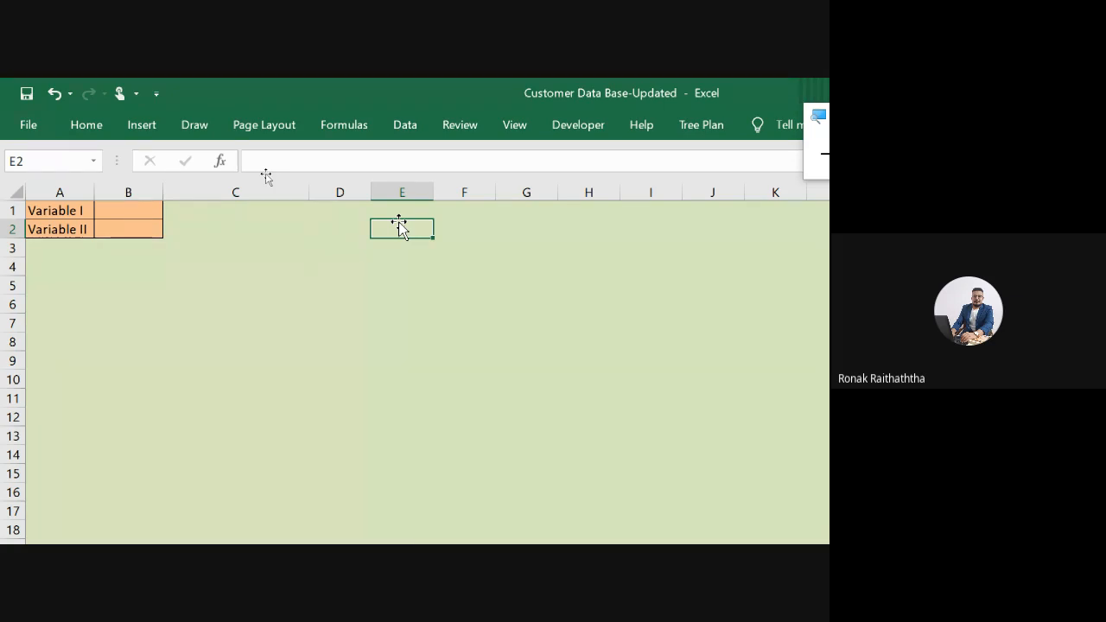
Step: Enter the headings Variable I in cell D1 and Variable II in cell E1
key("Left")
key("Up")
key("Left")
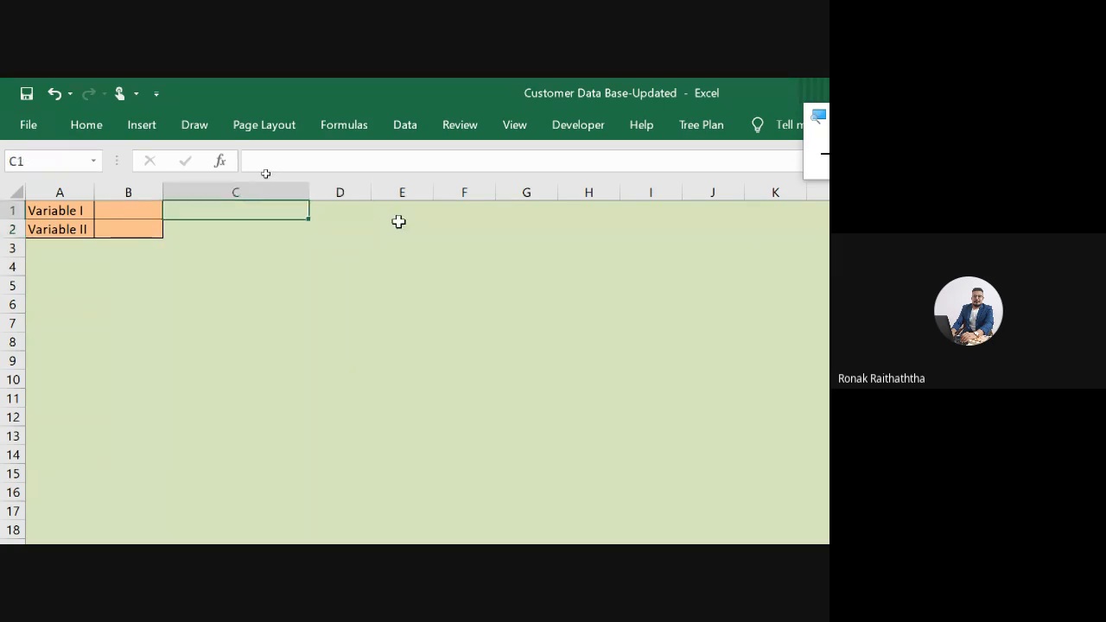
key("Right")
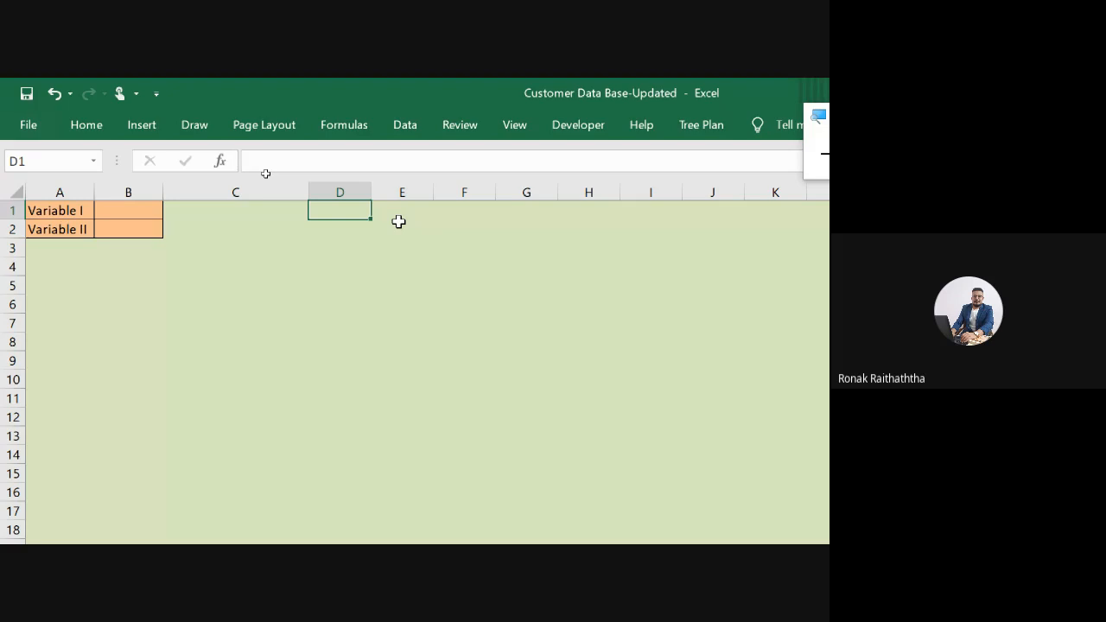
type("Variable I")
left_click(398, 222)
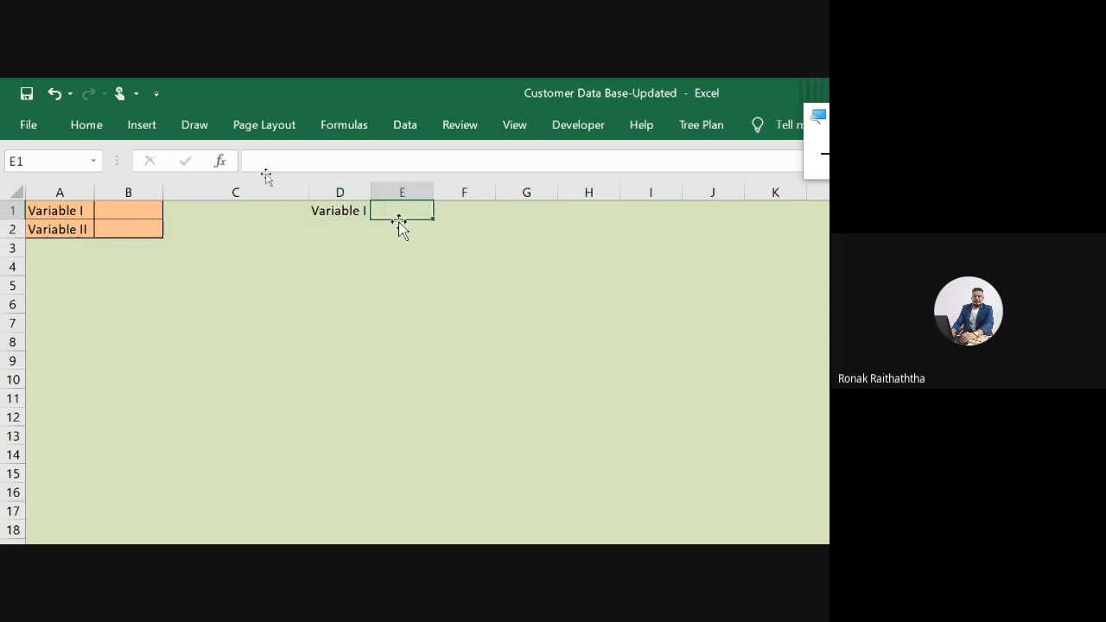
type("Variable II")
key("Return")
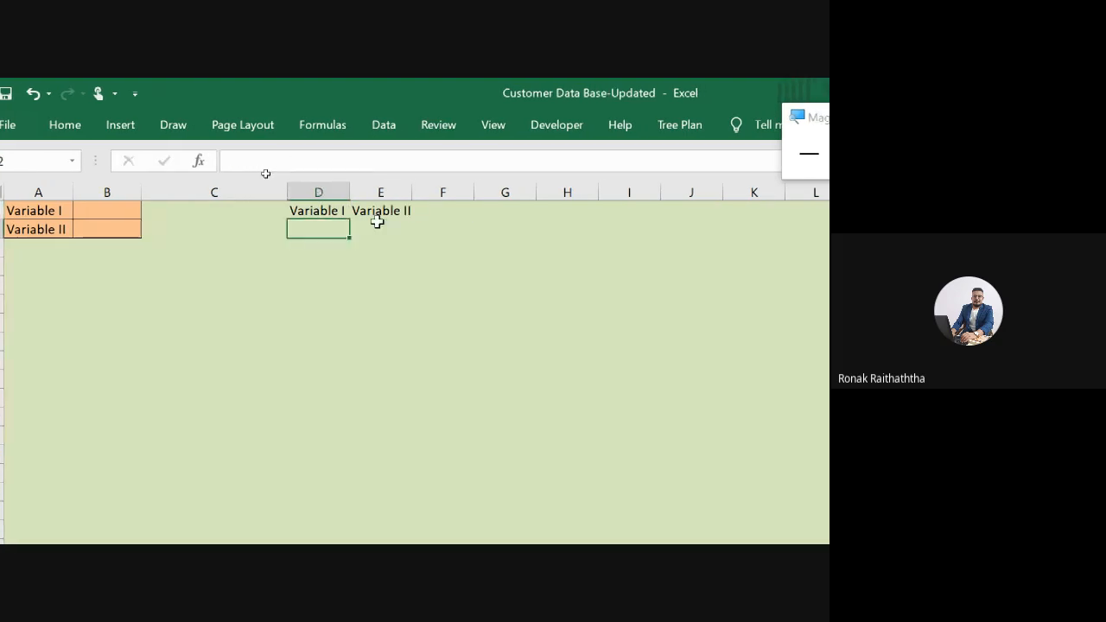
Step: Link cell D2 to the Variable I selector with the formula =B1
key("Left")
key("Right")
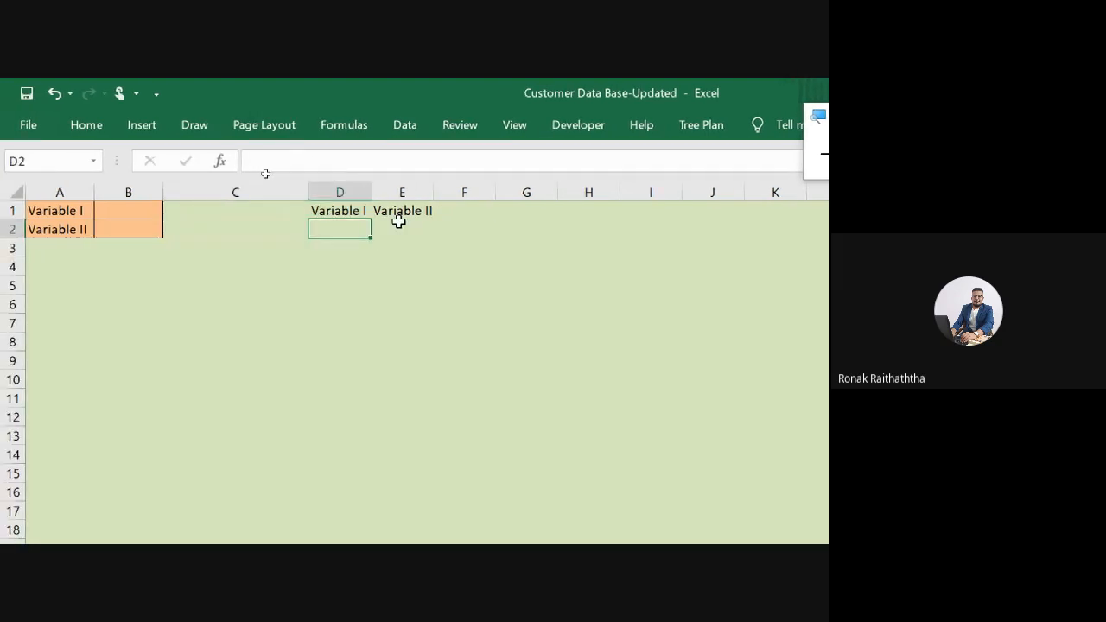
type("=")
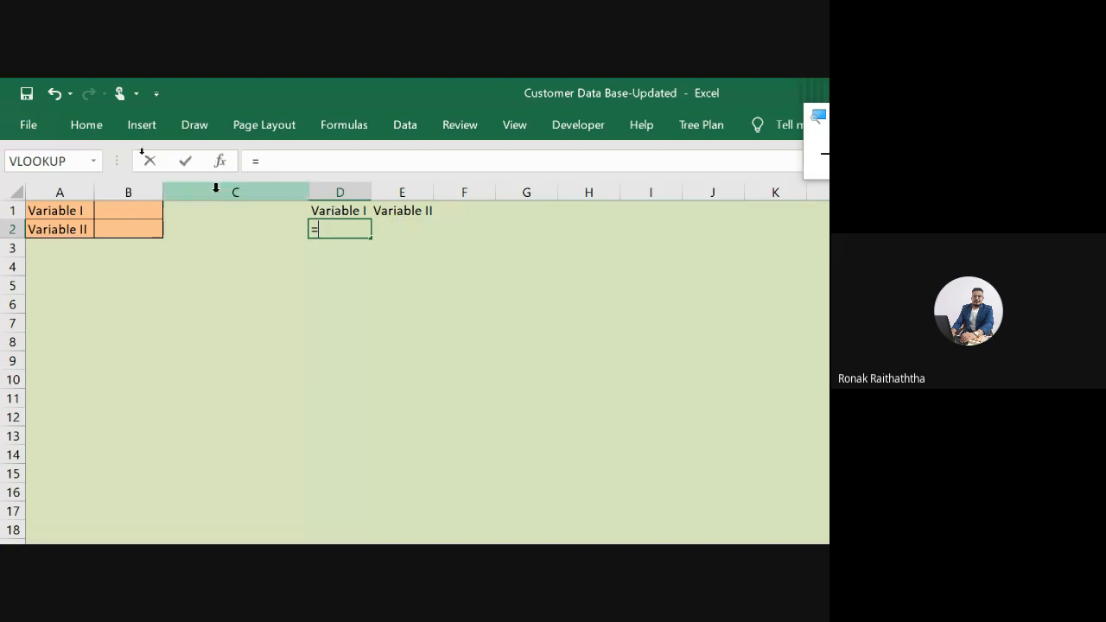
left_click(138, 212)
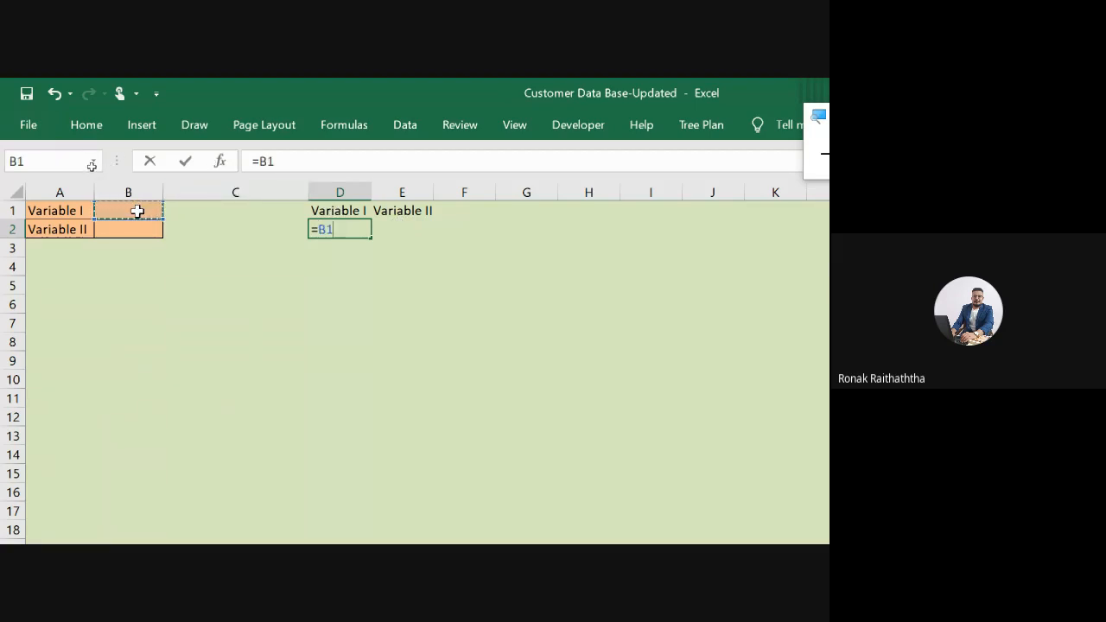
key("Return")
key("Up")
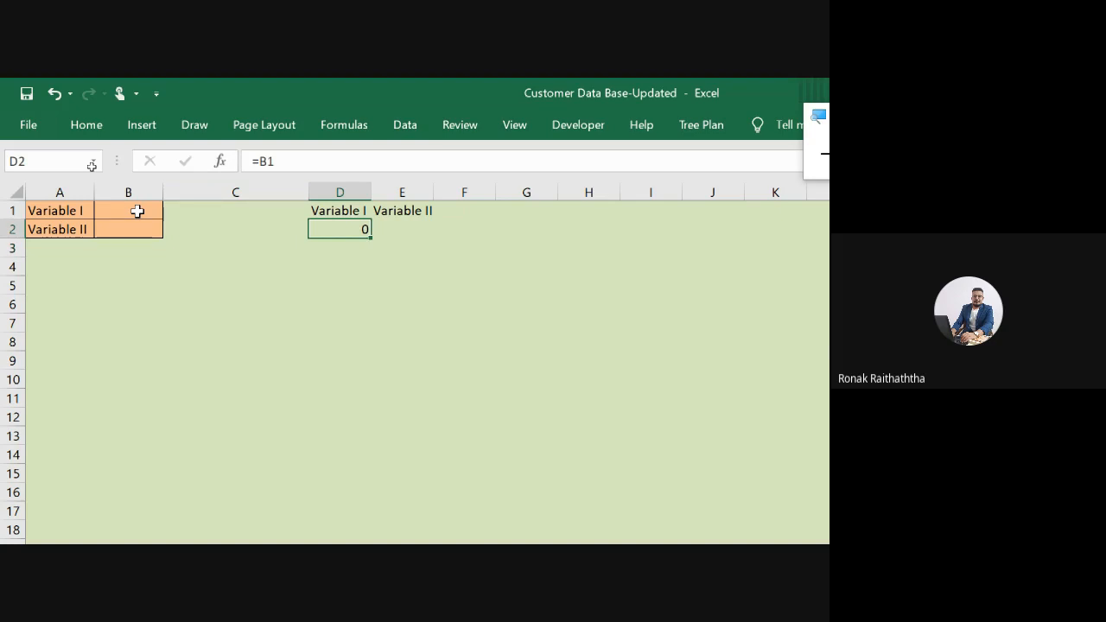
key("Left")
left_click(138, 211)
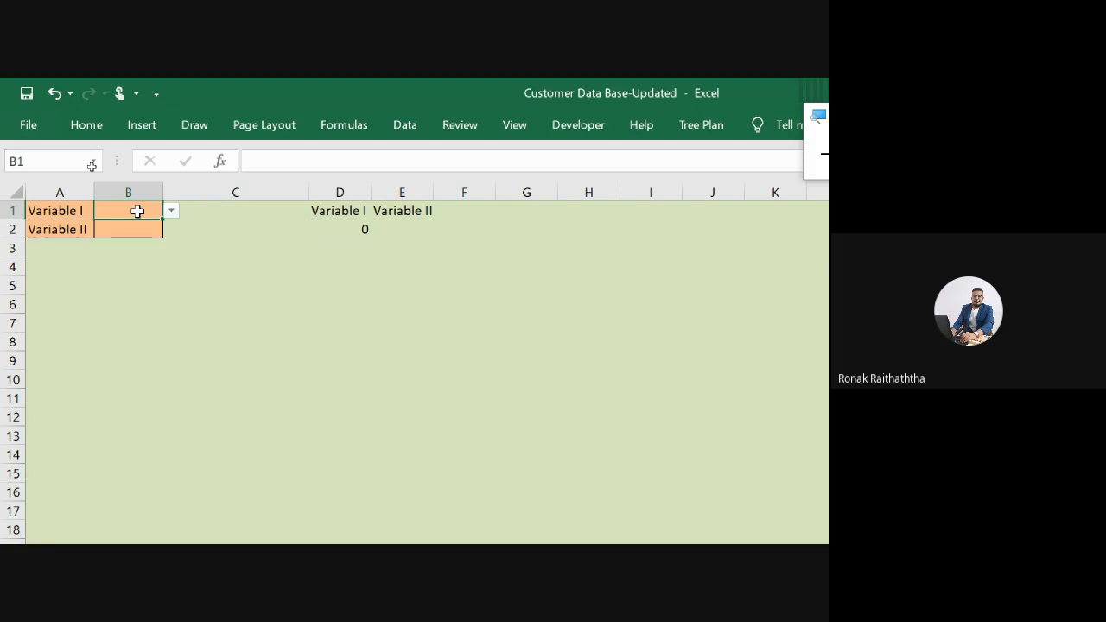
Step: Link cell E2 to the Variable II selector with the formula =B2
key("Right")
key("Right")
key("Down")
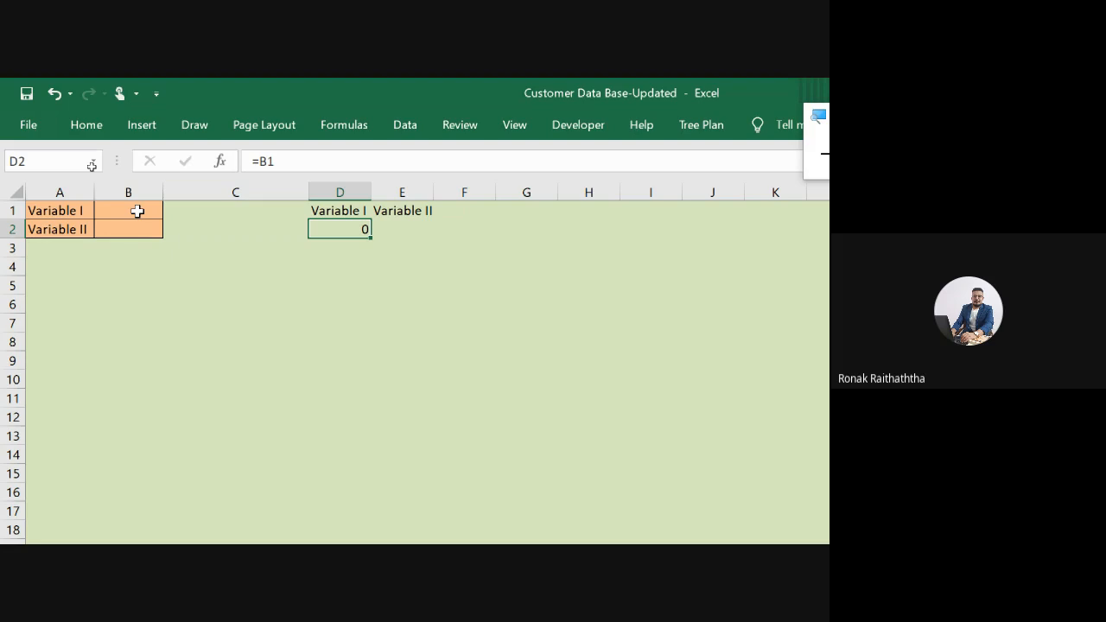
key("Right")
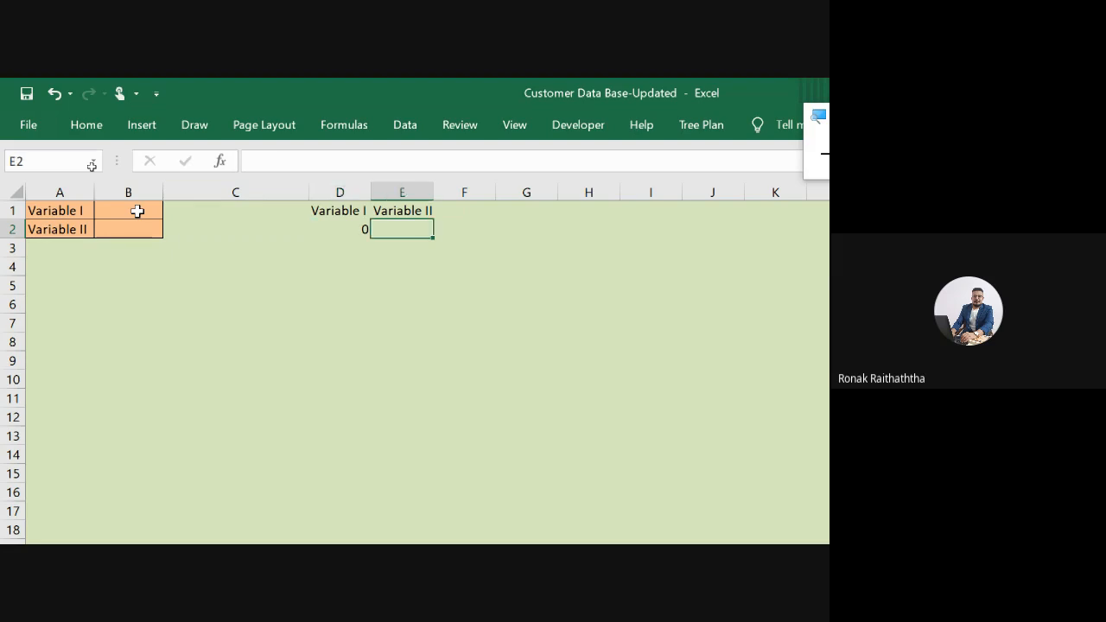
type("=")
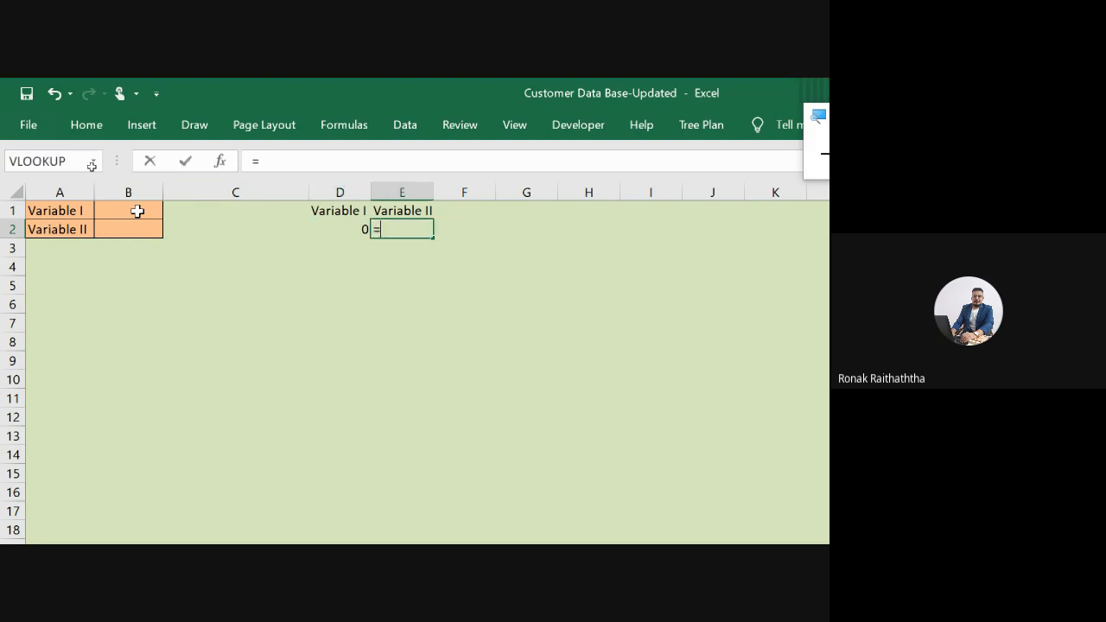
key("Left")
key("Left")
key("Left")
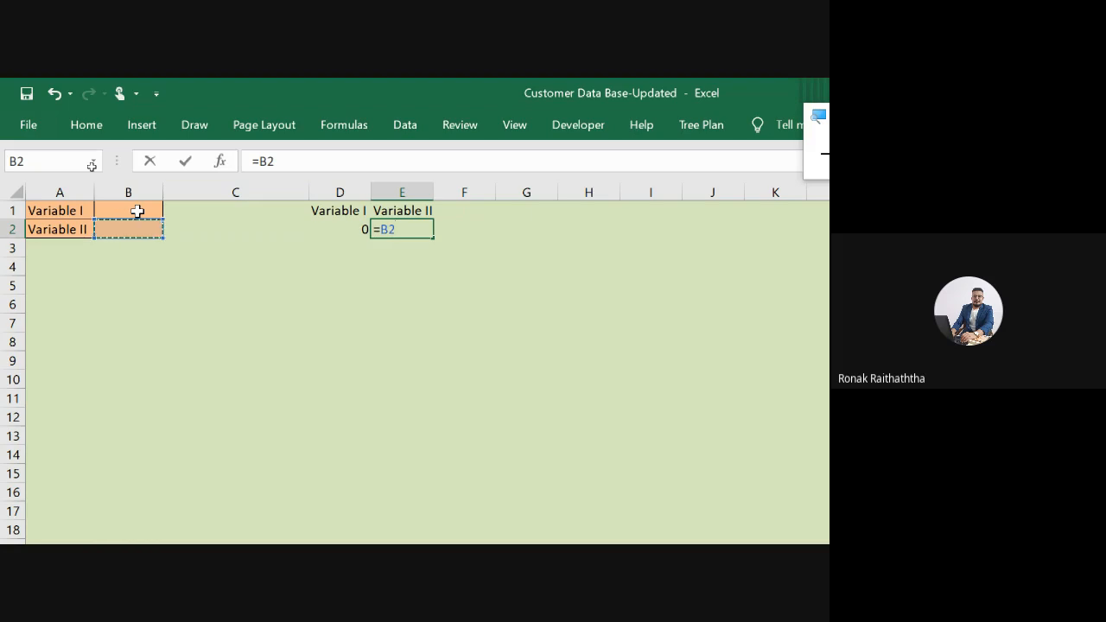
key("Return")
Step: Start data validation for the selector cells B1:B2 and restrict them to values from a List
key("Up")
key("Left")
key("Left")
key("Left")
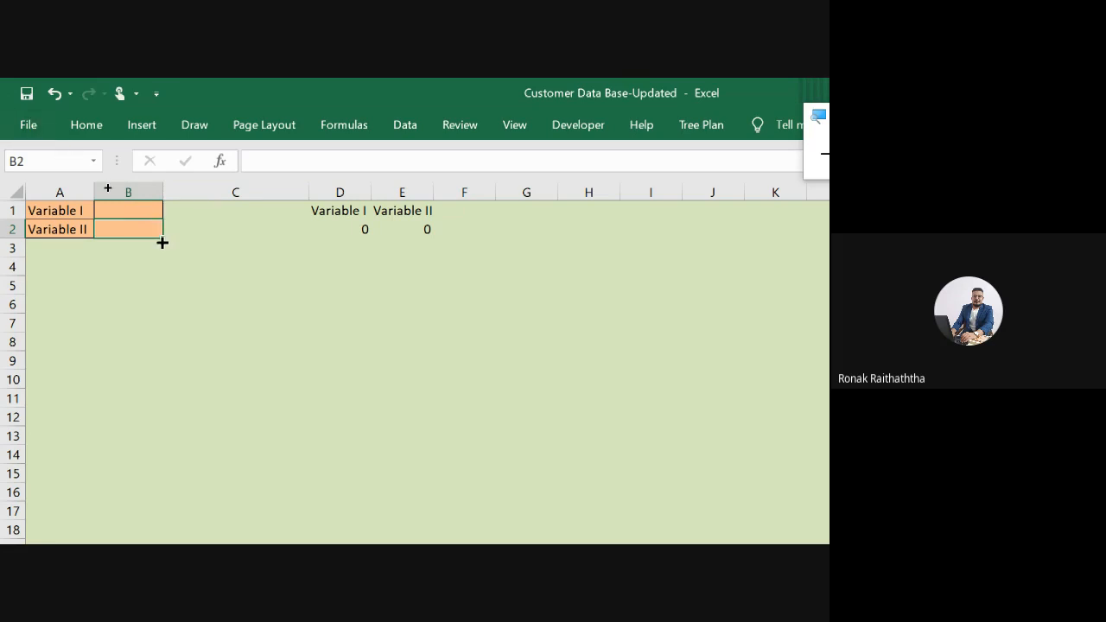
left_click(413, 125)
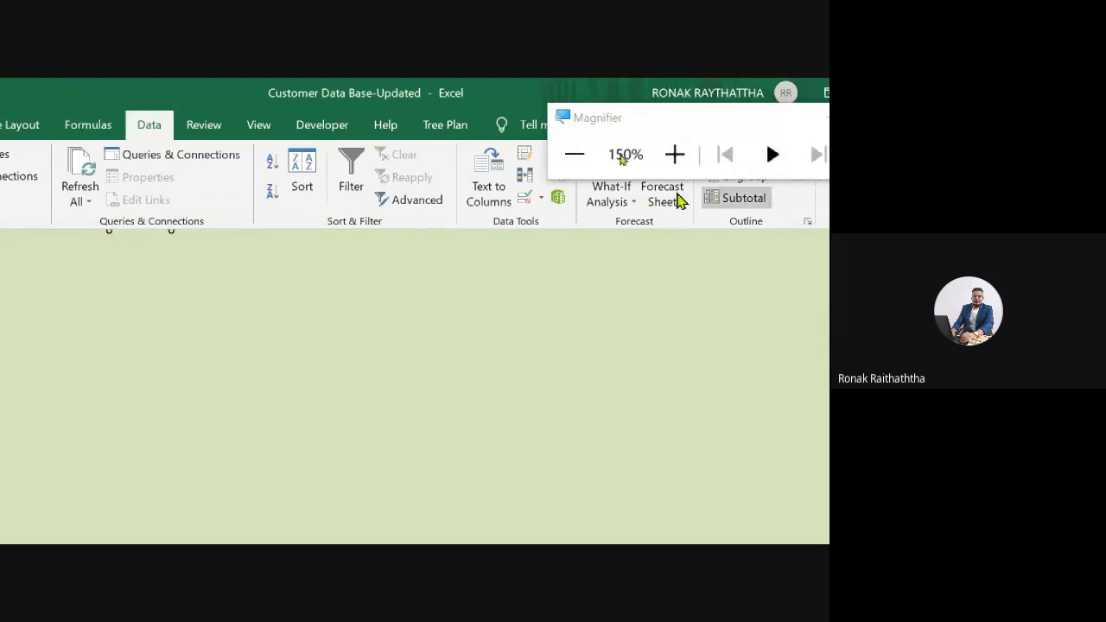
left_click_drag(613, 121, 637, 87)
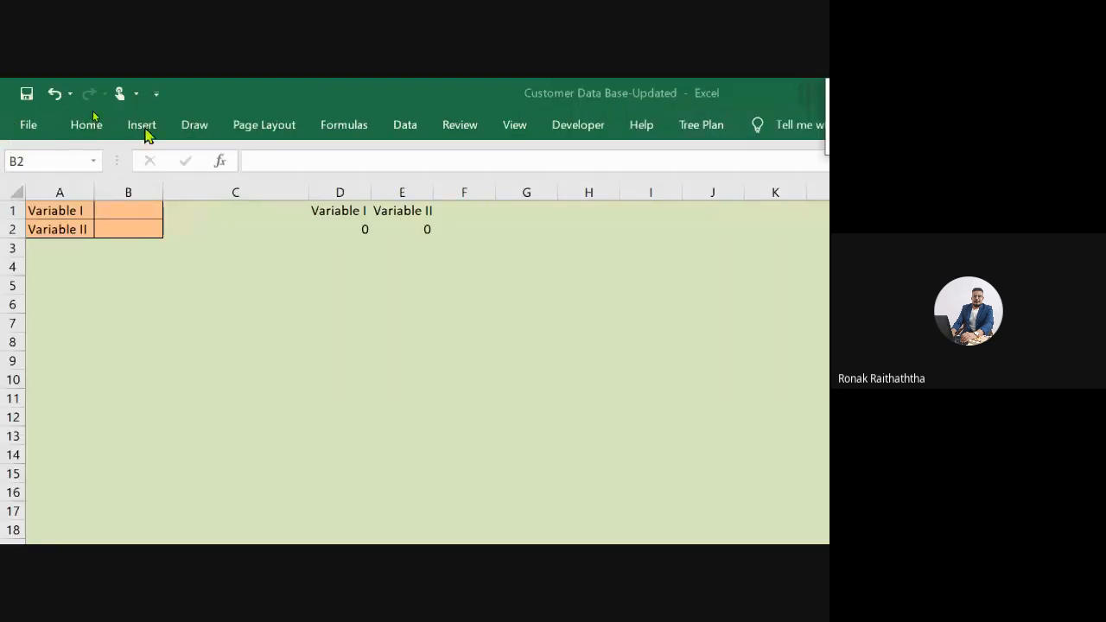
left_click(410, 126)
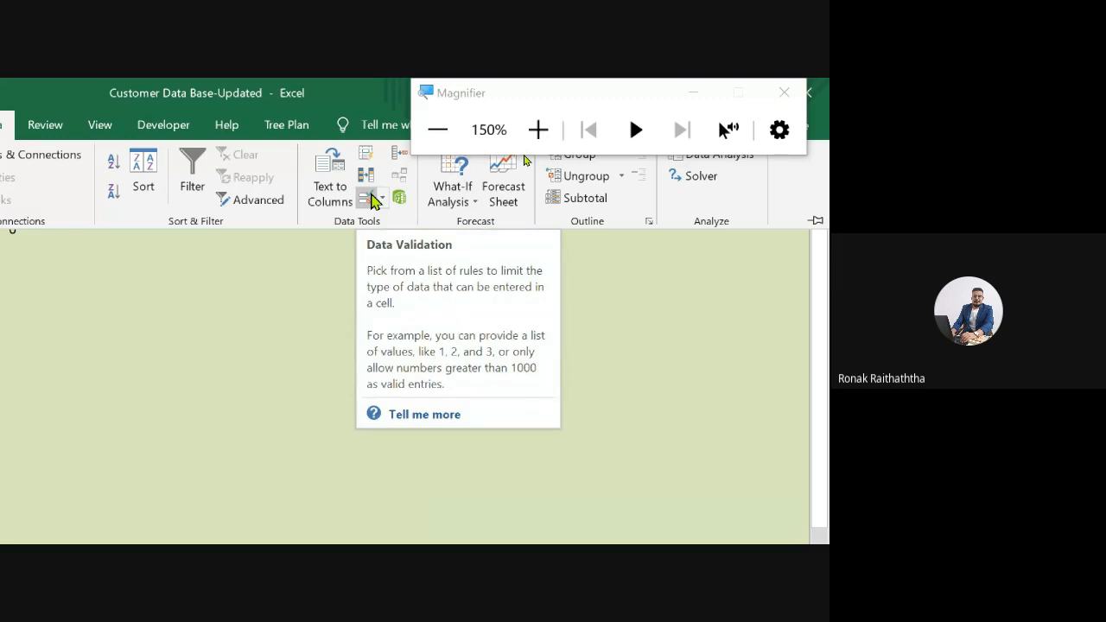
left_click(370, 199)
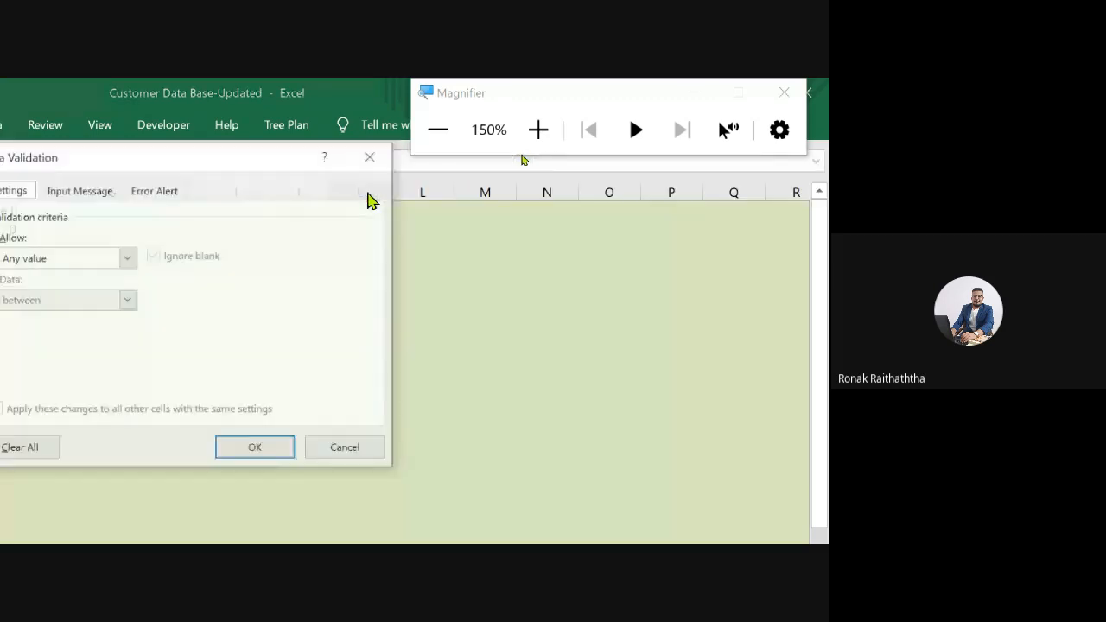
left_click(313, 258)
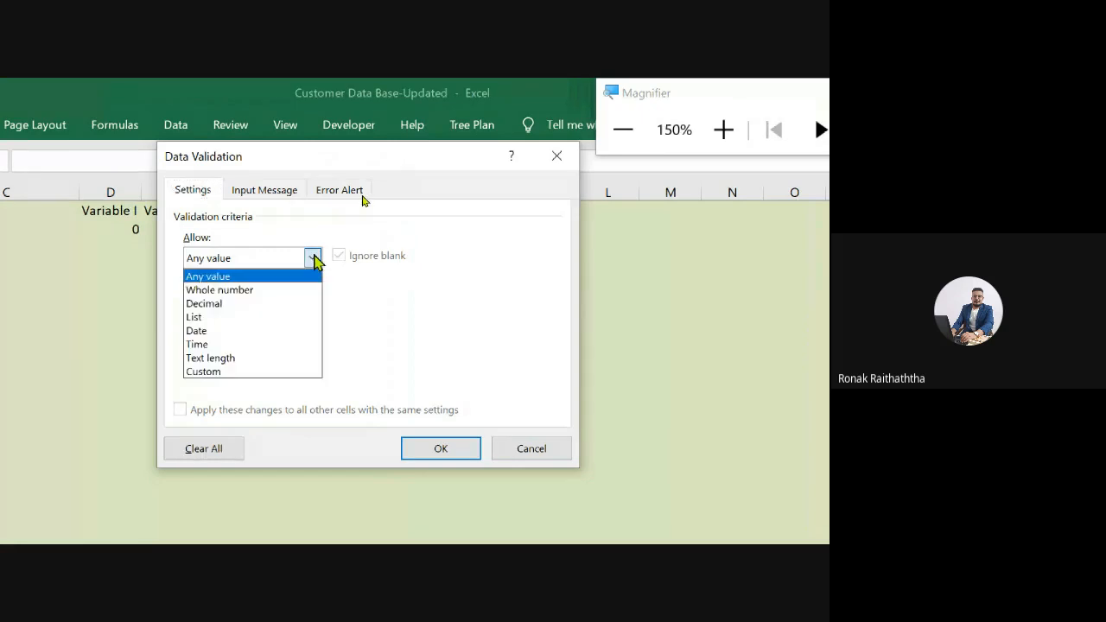
left_click(207, 318)
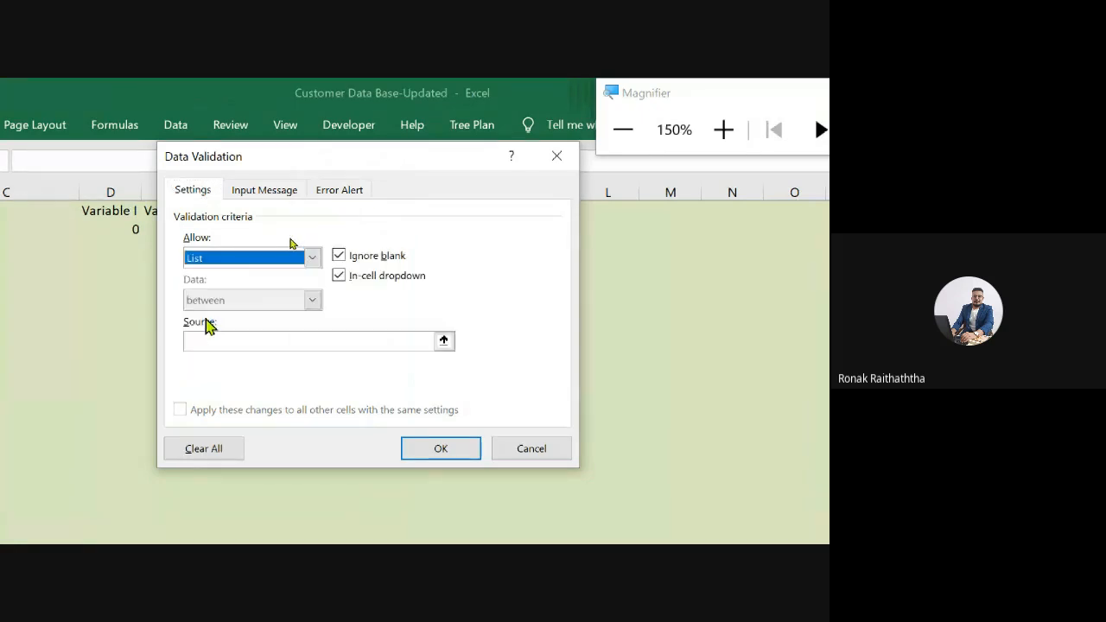
Step: Set the validation list's source to the Master Data header row, ='Master Data'!$A$1:$EE$1, and apply it
left_click(443, 341)
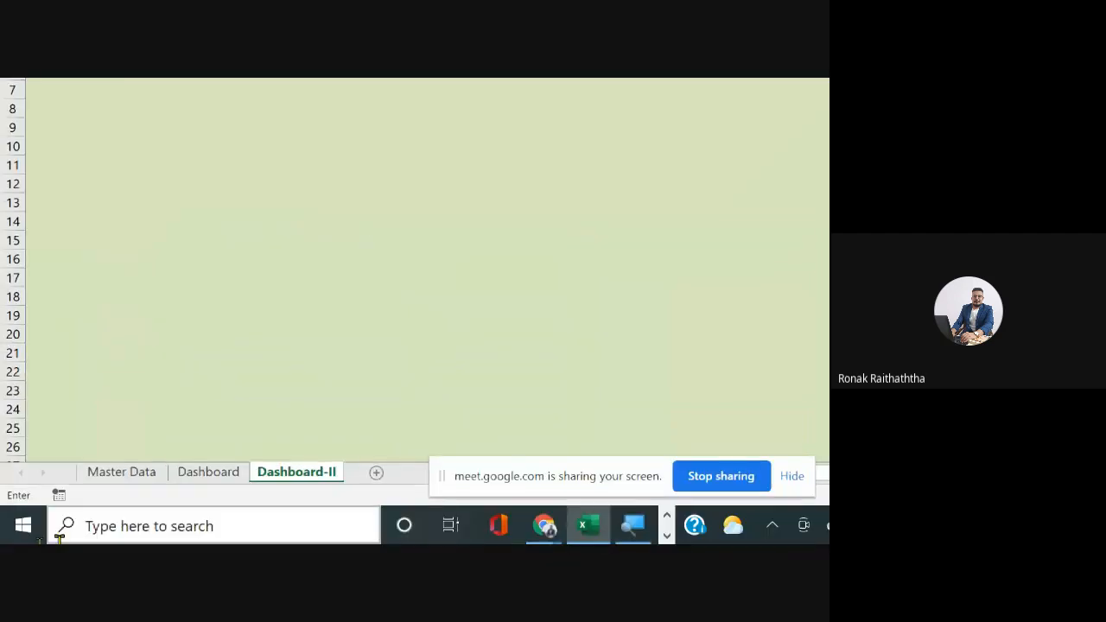
left_click(150, 476)
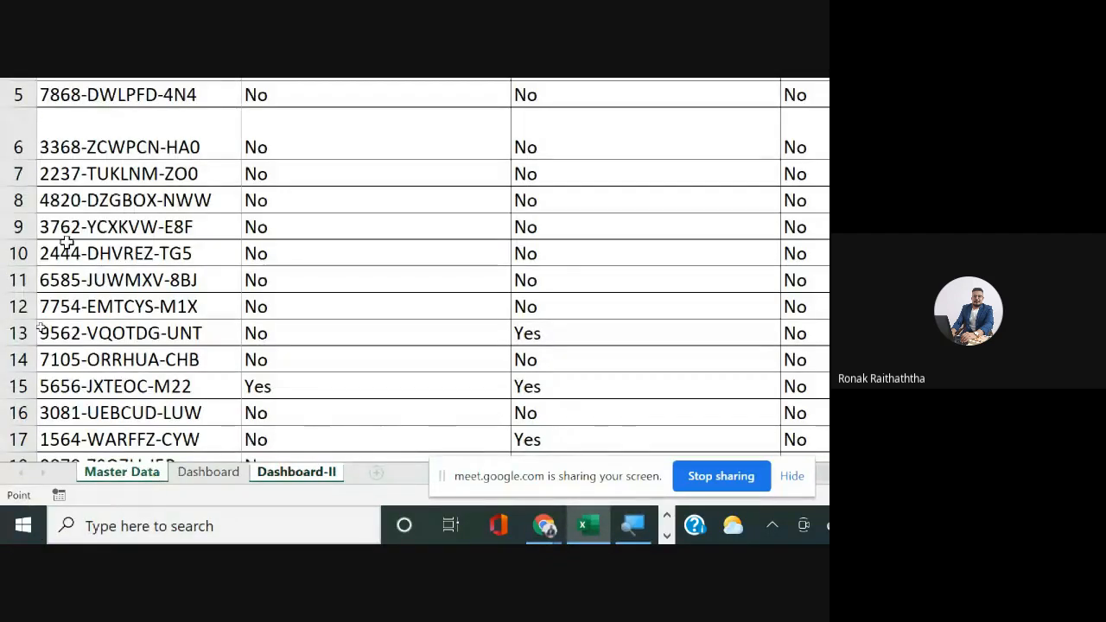
left_click(95, 222)
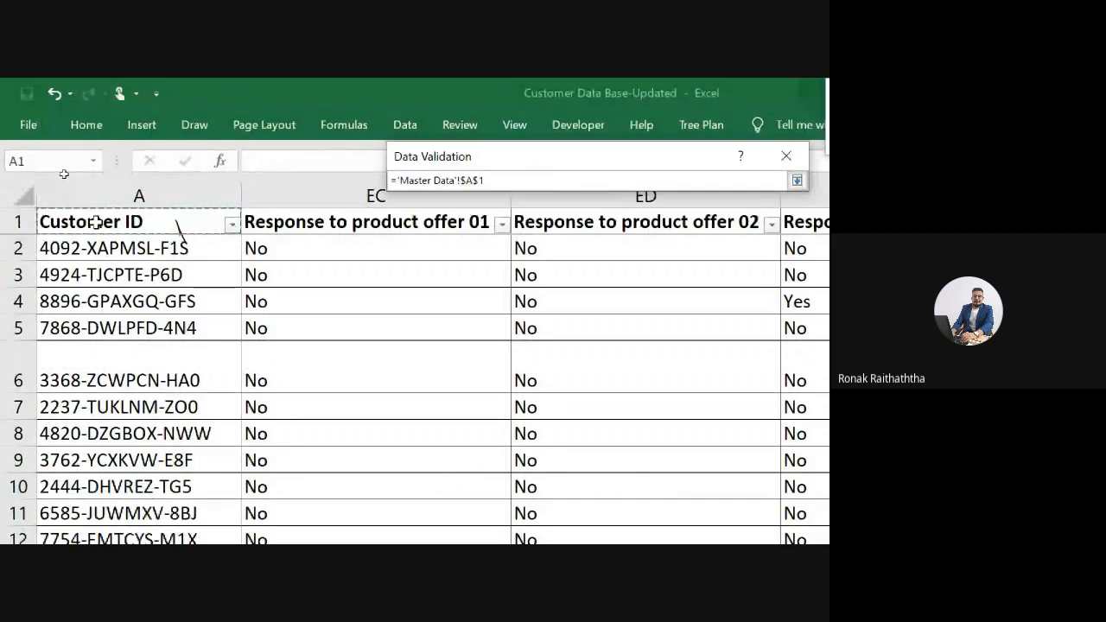
key("ctrl+shift+Right")
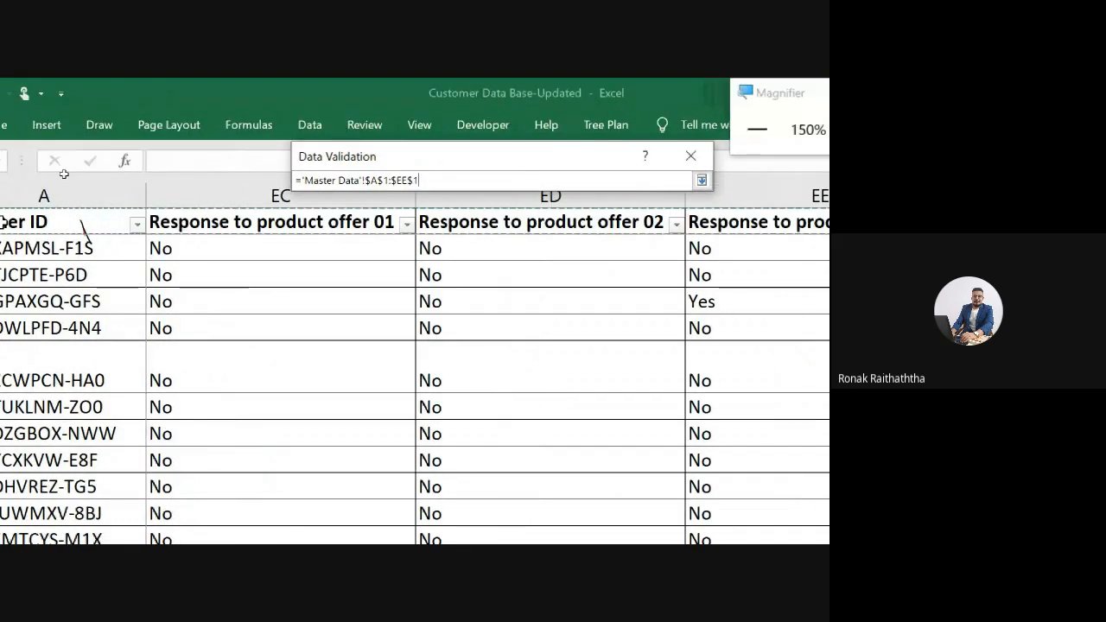
key("Return")
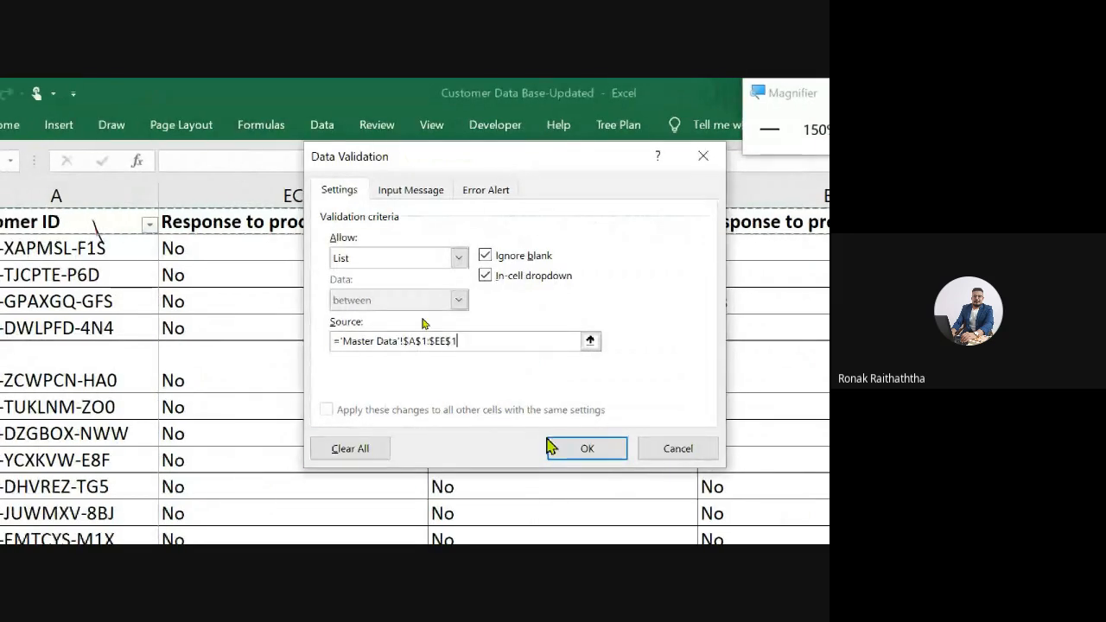
left_click(603, 453)
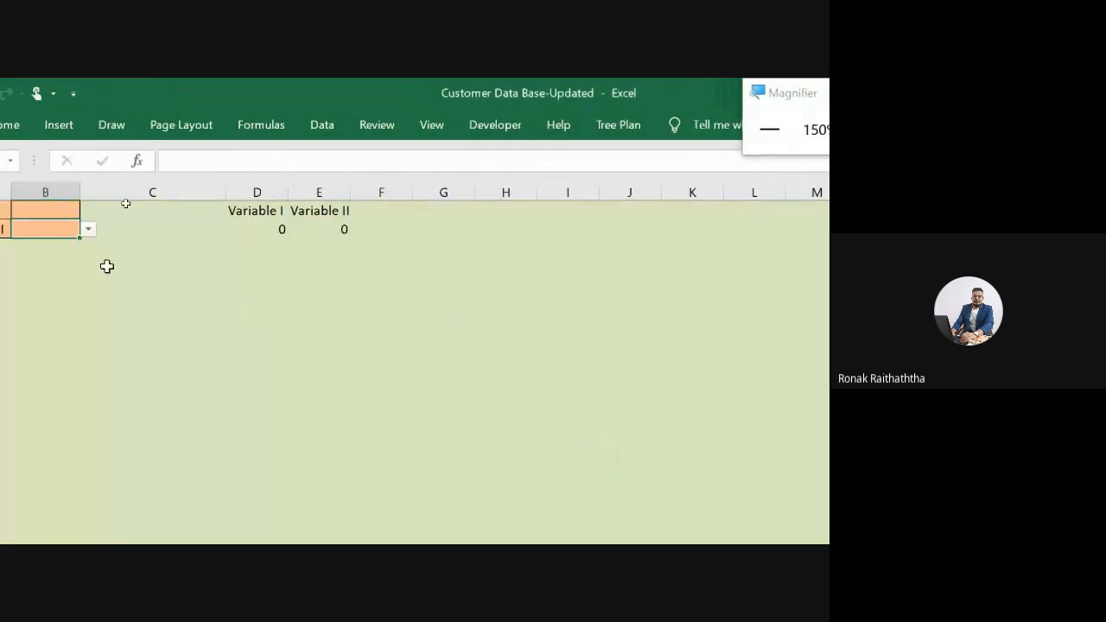
Step: Check the Variable I drop-down list in B1 and widen column B to roughly twice its width
left_click(32, 209)
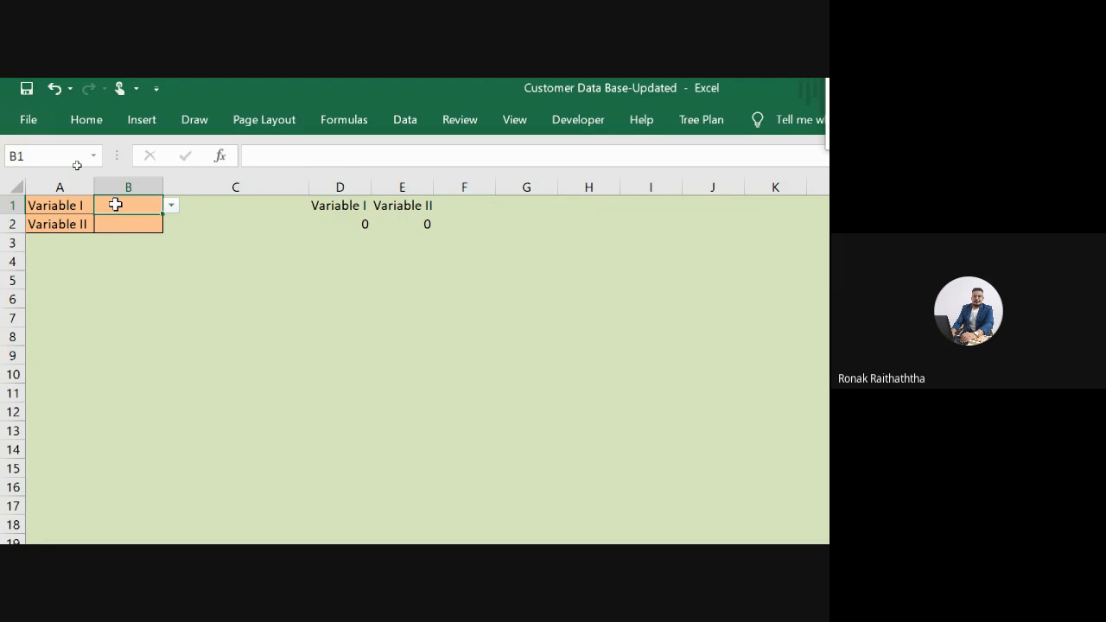
key("alt+Down")
key("Down")
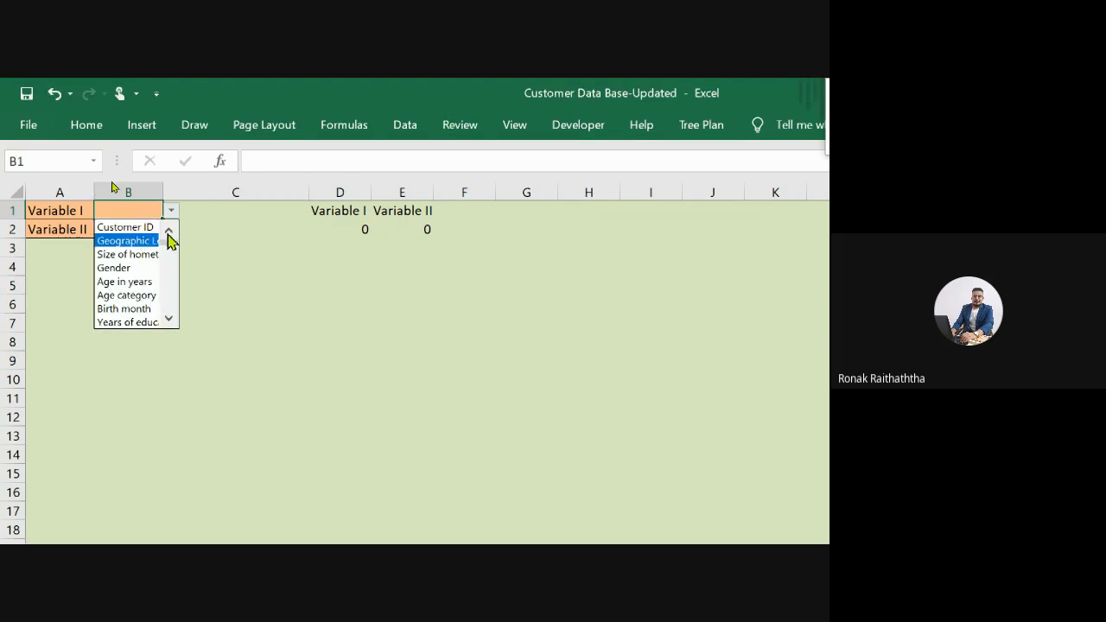
left_click(164, 194)
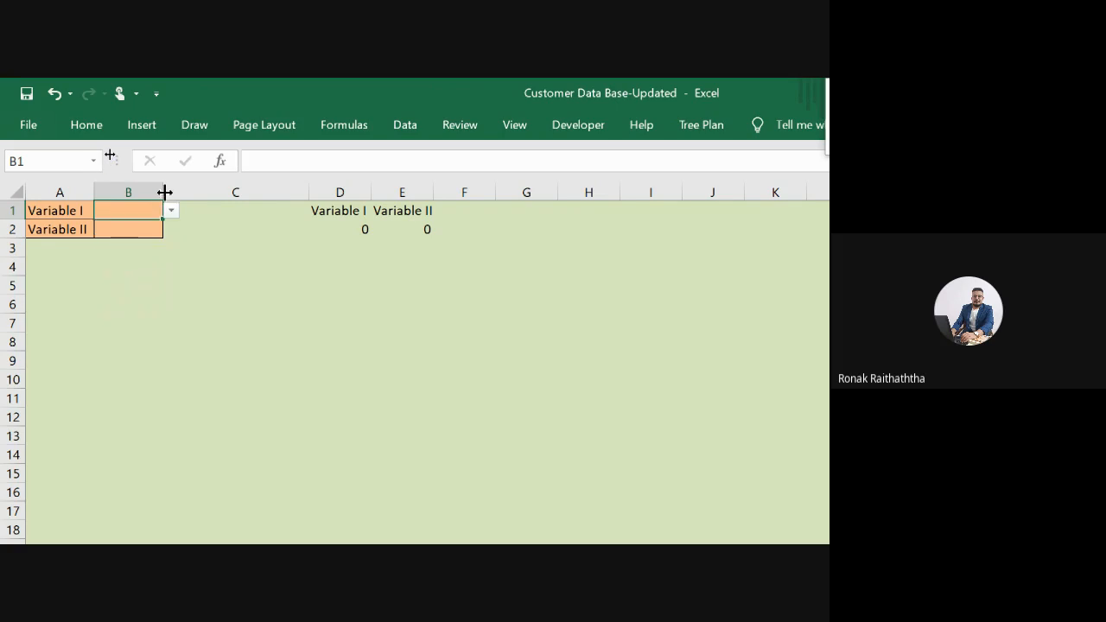
left_click_drag(165, 192, 237, 192)
Step: Choose household income in rs from the Variable I drop-down list in cell B1
left_click(247, 211)
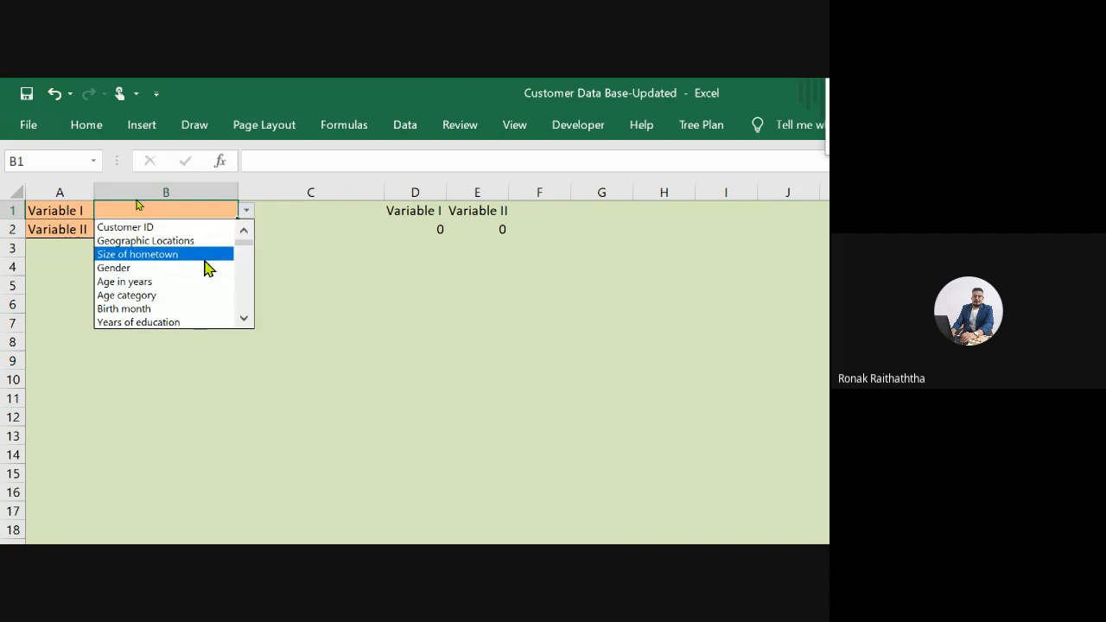
left_click(246, 320)
left_click(247, 320)
left_click(246, 320)
left_click(246, 320)
left_click(246, 321)
left_click(246, 321)
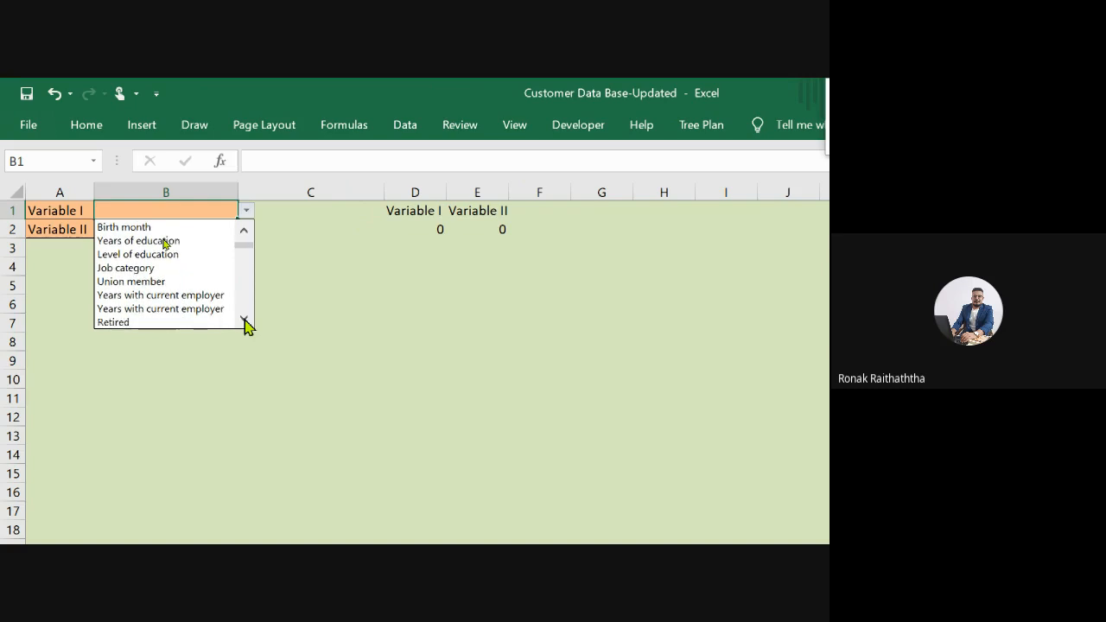
left_click(246, 320)
left_click(247, 320)
left_click(246, 321)
left_click(246, 320)
left_click(246, 321)
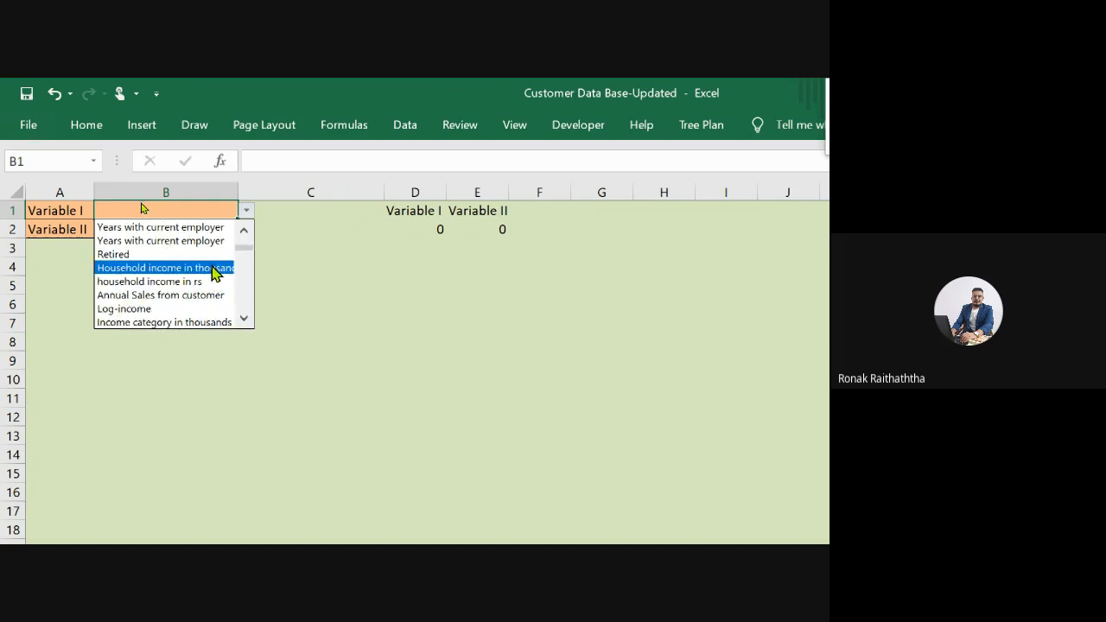
left_click(205, 269)
left_click(168, 229)
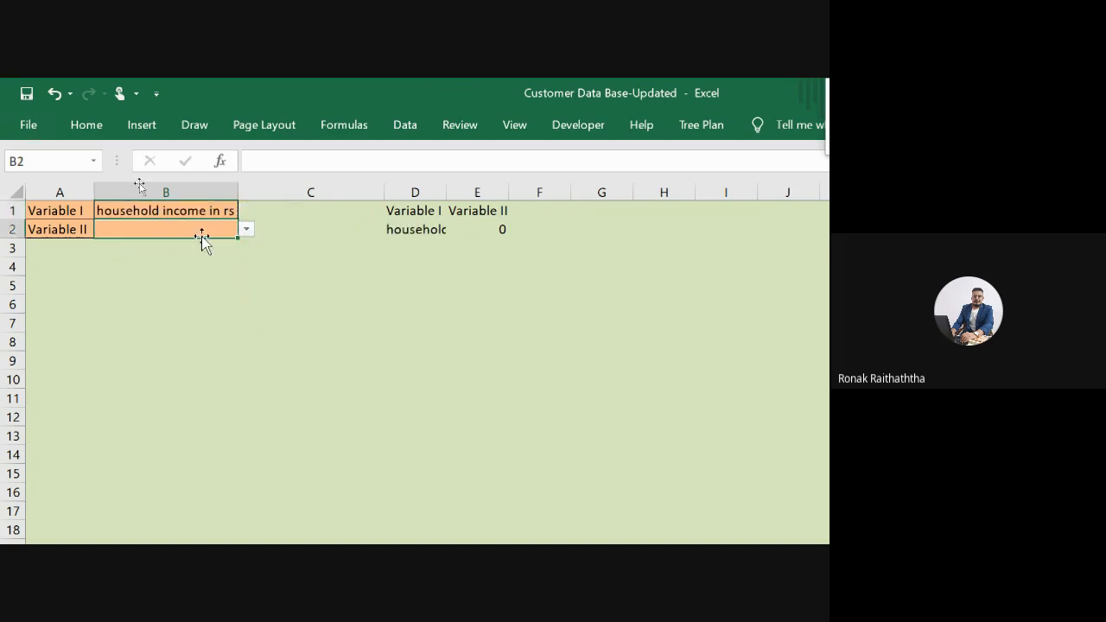
left_click(247, 229)
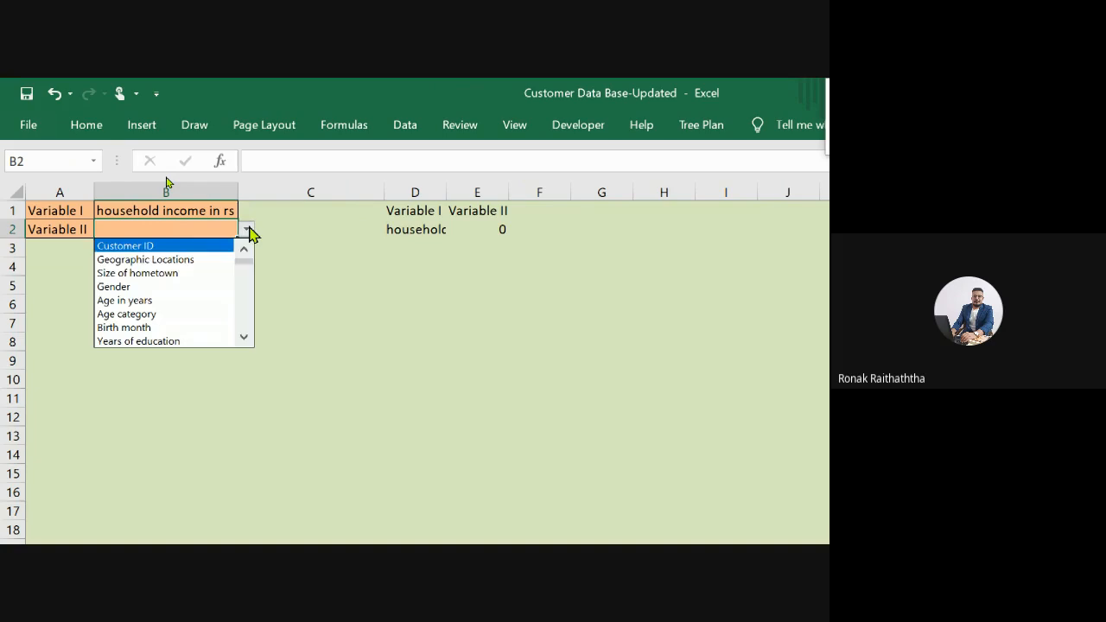
left_click(248, 341)
left_click(248, 340)
left_click(248, 340)
left_click(248, 340)
left_click(248, 340)
left_click(247, 340)
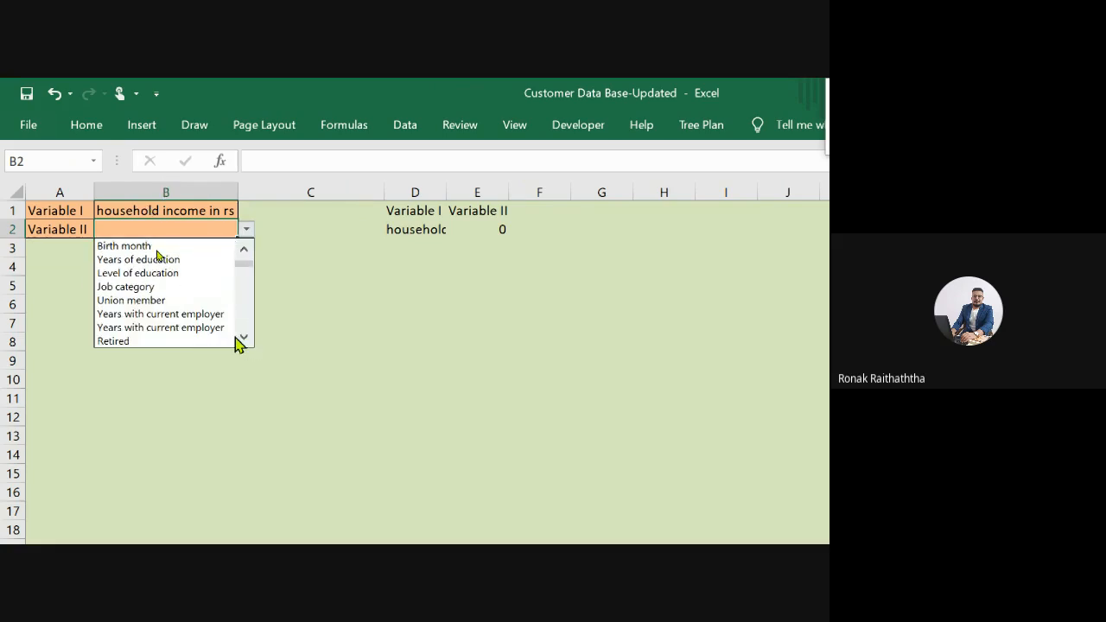
left_click(242, 338)
left_click(243, 339)
left_click(242, 339)
left_click(243, 339)
left_click(243, 339)
left_click(243, 338)
left_click(243, 338)
left_click(243, 338)
left_click(243, 339)
left_click(242, 339)
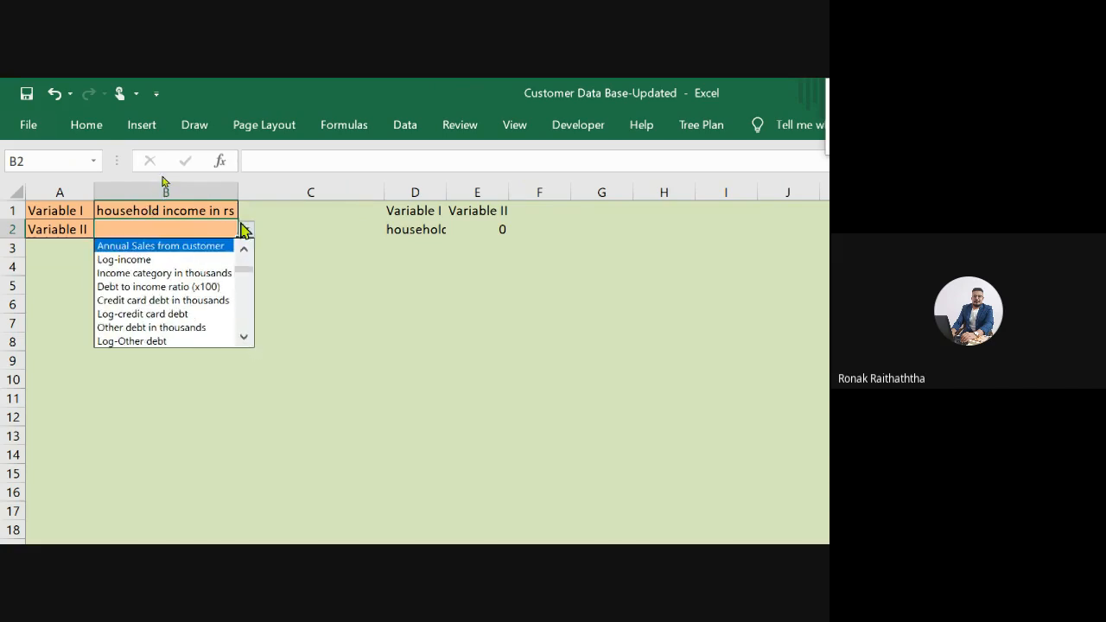
key("Escape")
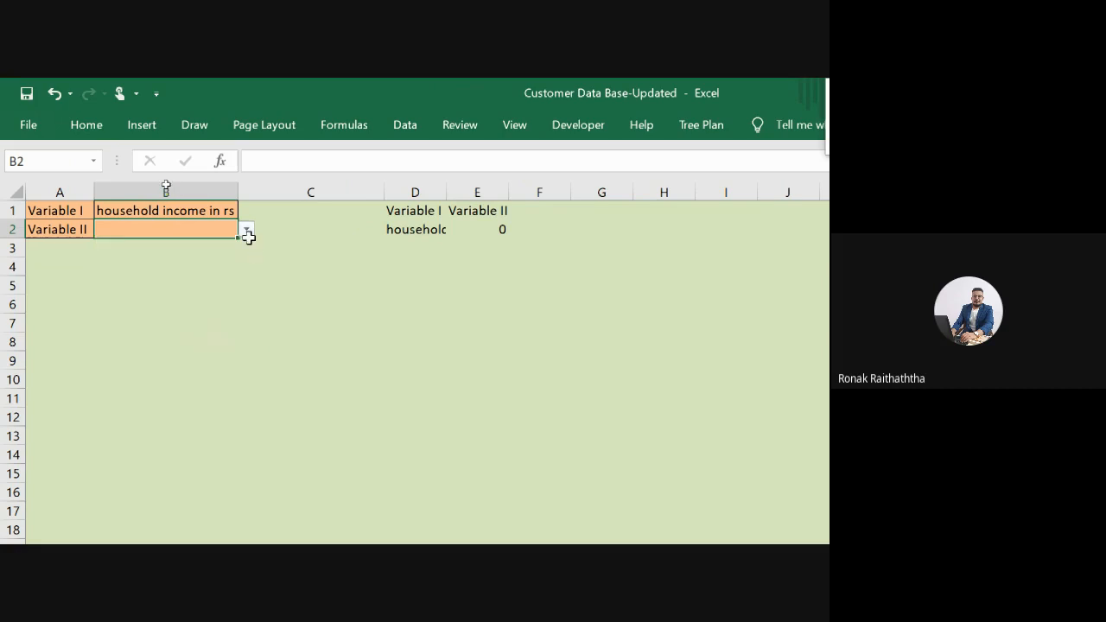
Step: Choose Annual Sales from customer from the Variable II drop-down list in cell B2
left_click(248, 232)
left_click(215, 217)
left_click(228, 229)
left_click(246, 230)
left_click(245, 339)
left_click(246, 339)
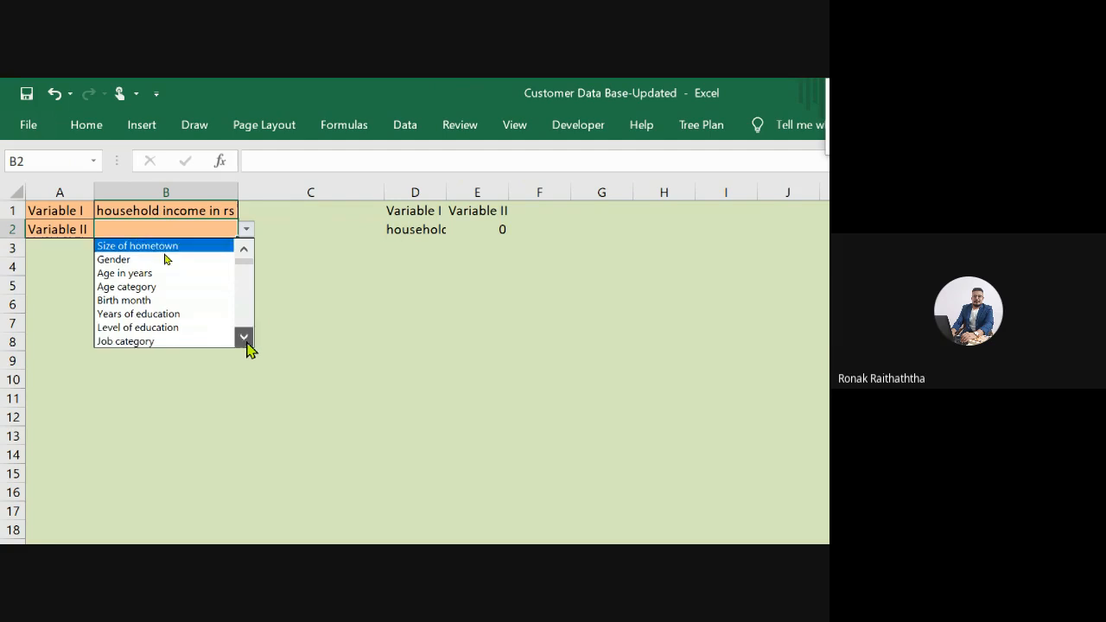
left_click(245, 339)
left_click(246, 339)
left_click(246, 339)
left_click(246, 339)
left_click(246, 339)
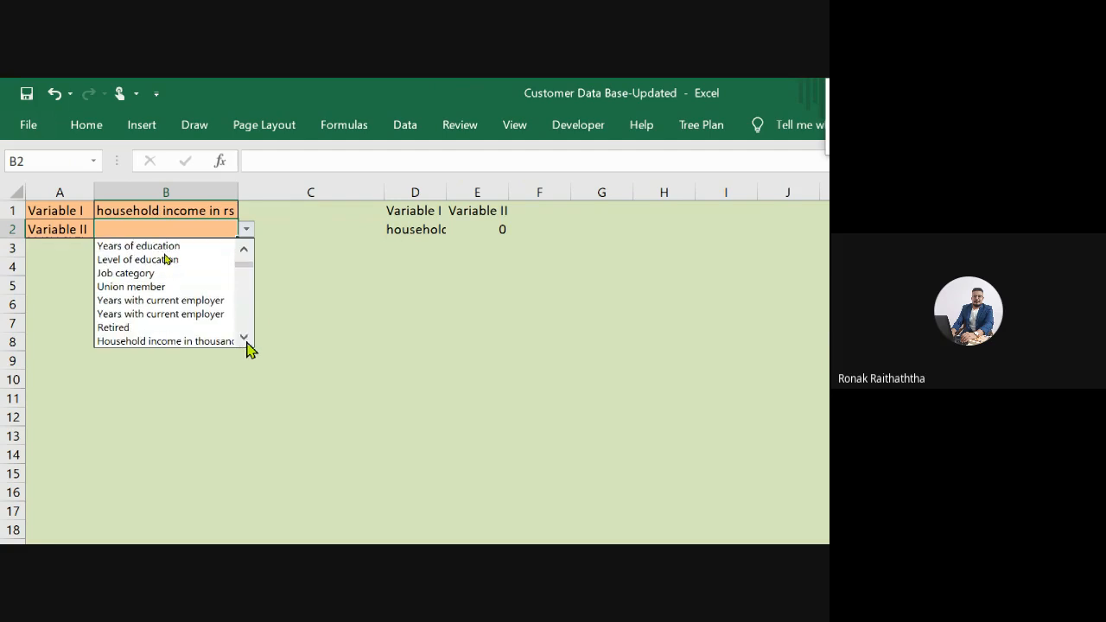
left_click(246, 339)
left_click(245, 339)
left_click(228, 343)
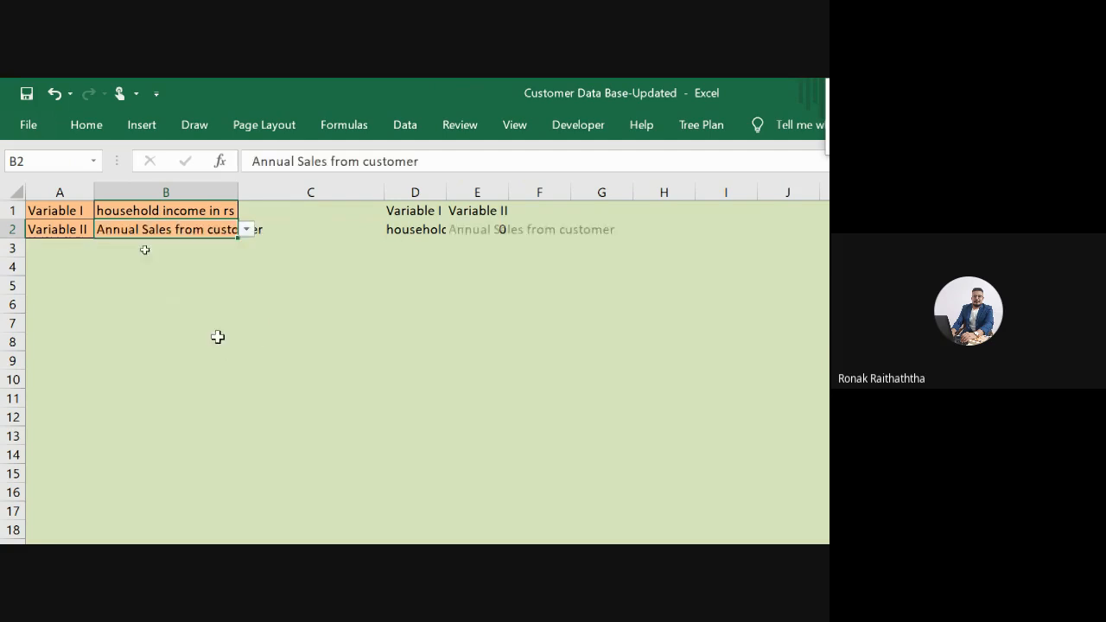
Step: Apply borders to all cells of D1:E2 and AutoFit the widths of columns D and E
left_click(148, 268)
left_click(394, 259)
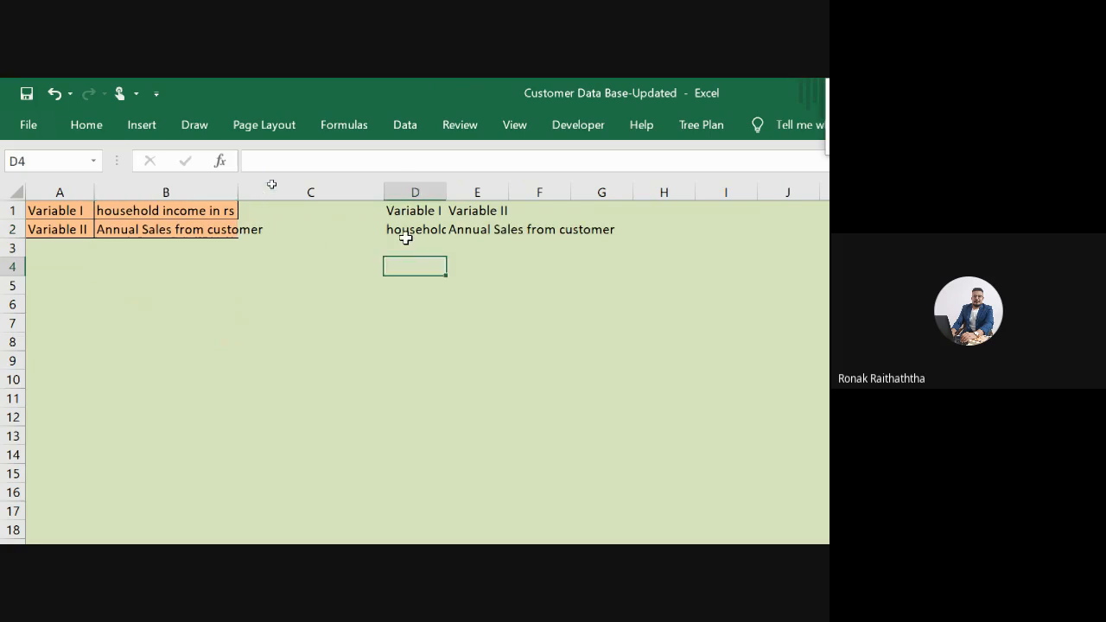
left_click(415, 226)
left_click(415, 213)
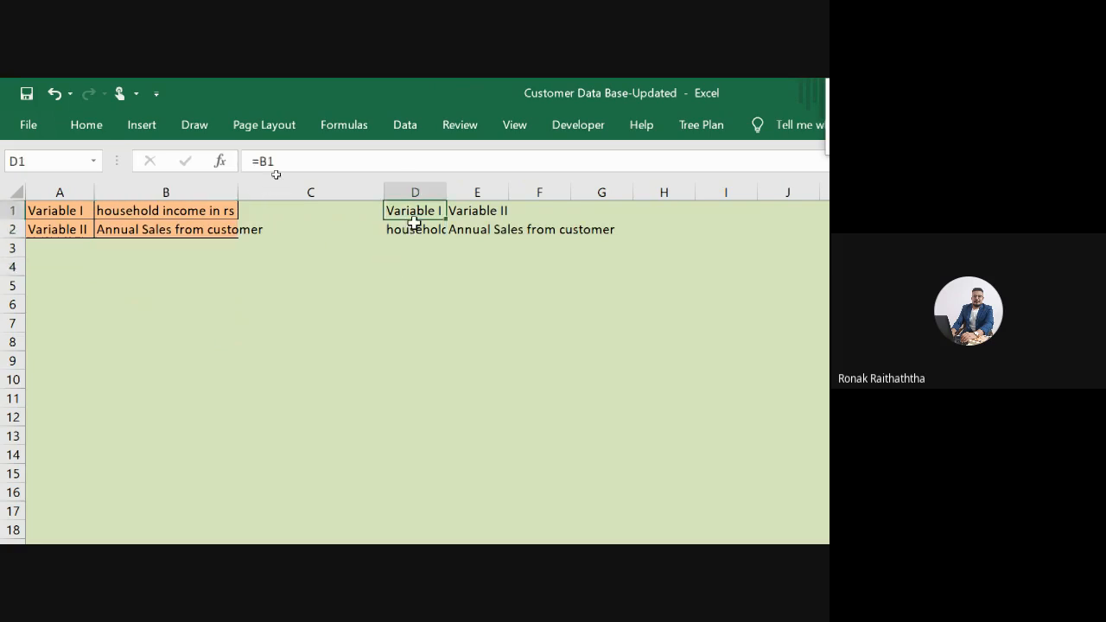
key("ctrl+v")
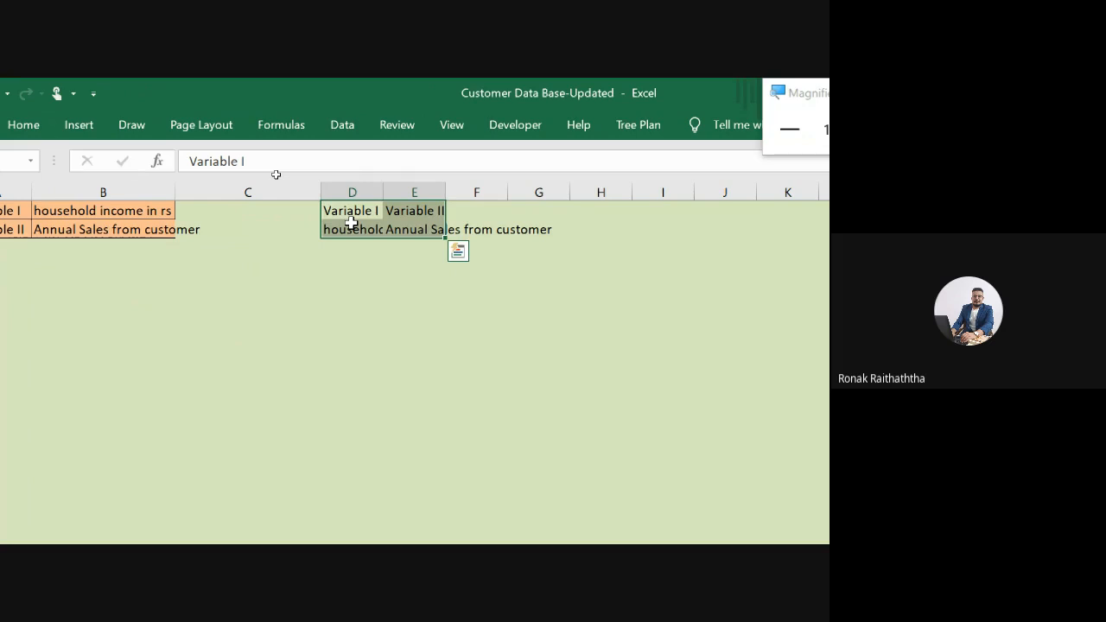
key("alt+h")
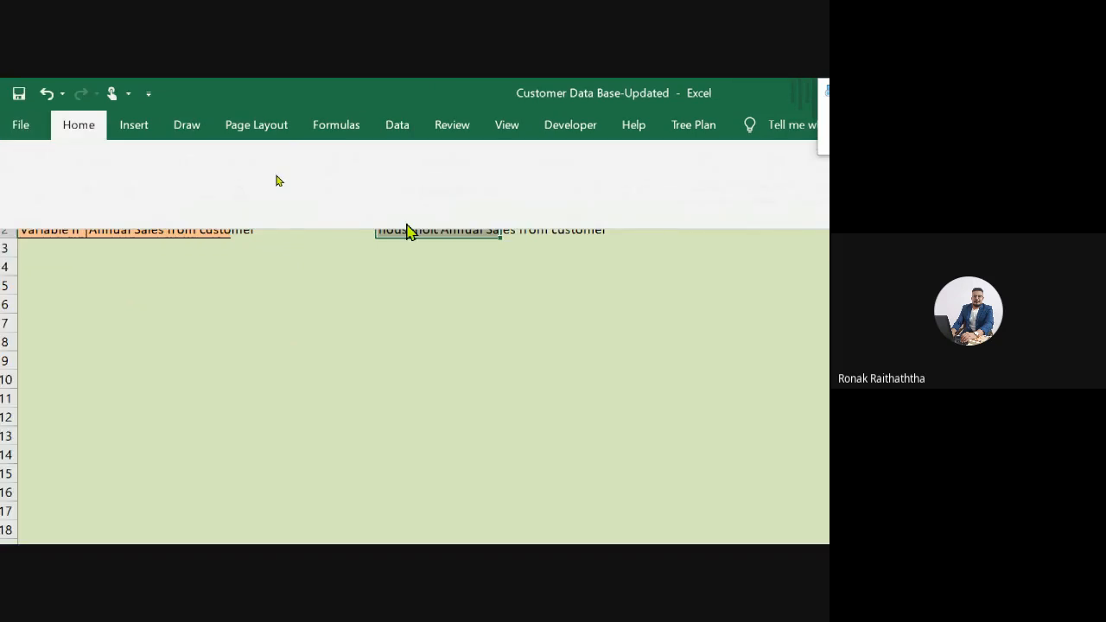
key("o")
key("i")
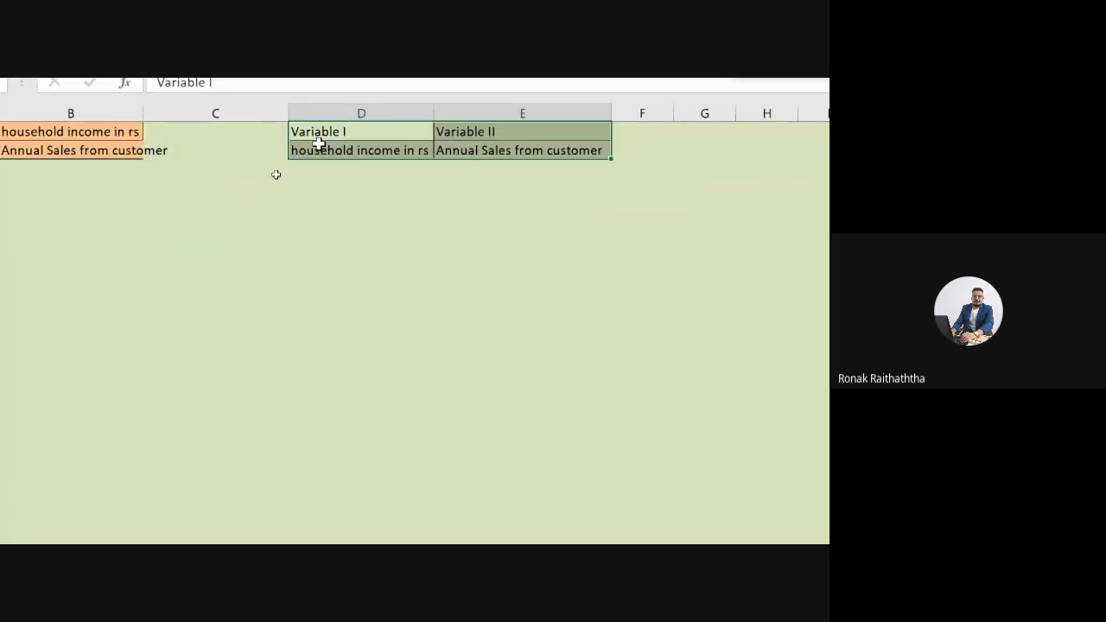
Step: AutoFit the width of column B to the Variable II selection in cell B2
key("Down")
key("Down")
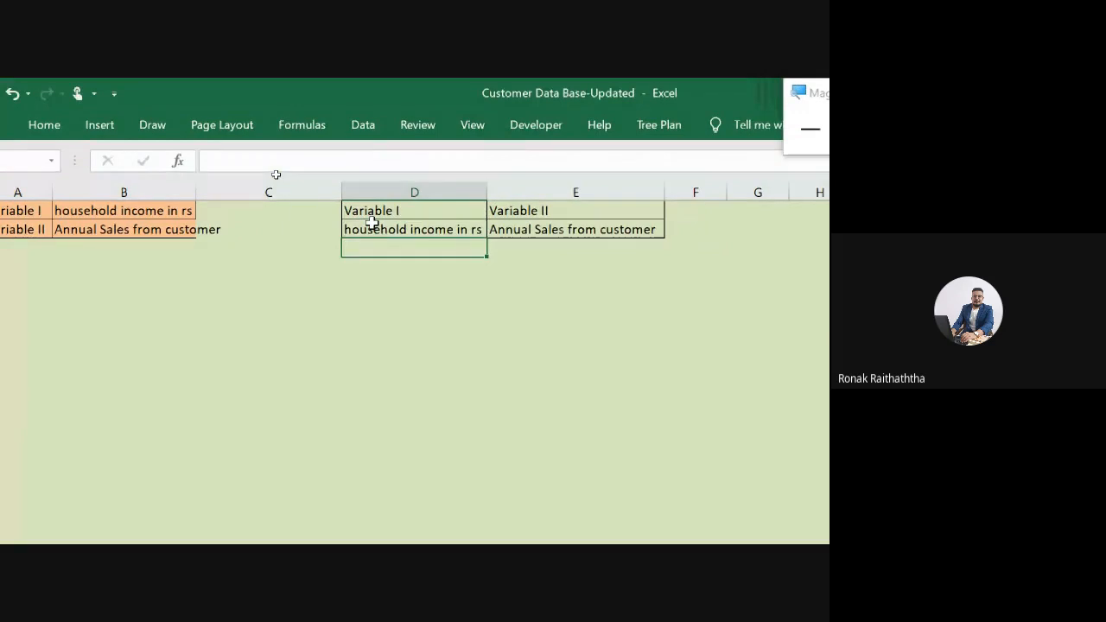
key("Home")
key("Right")
key("Right")
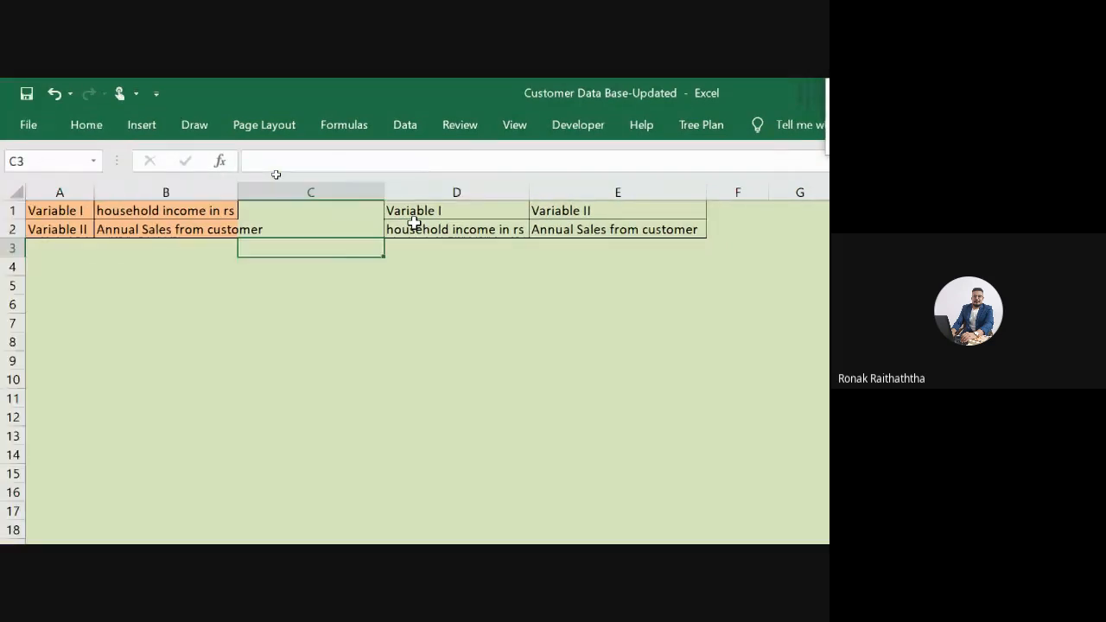
key("Left")
key("Up")
key("alt+h")
key("o")
key("i")
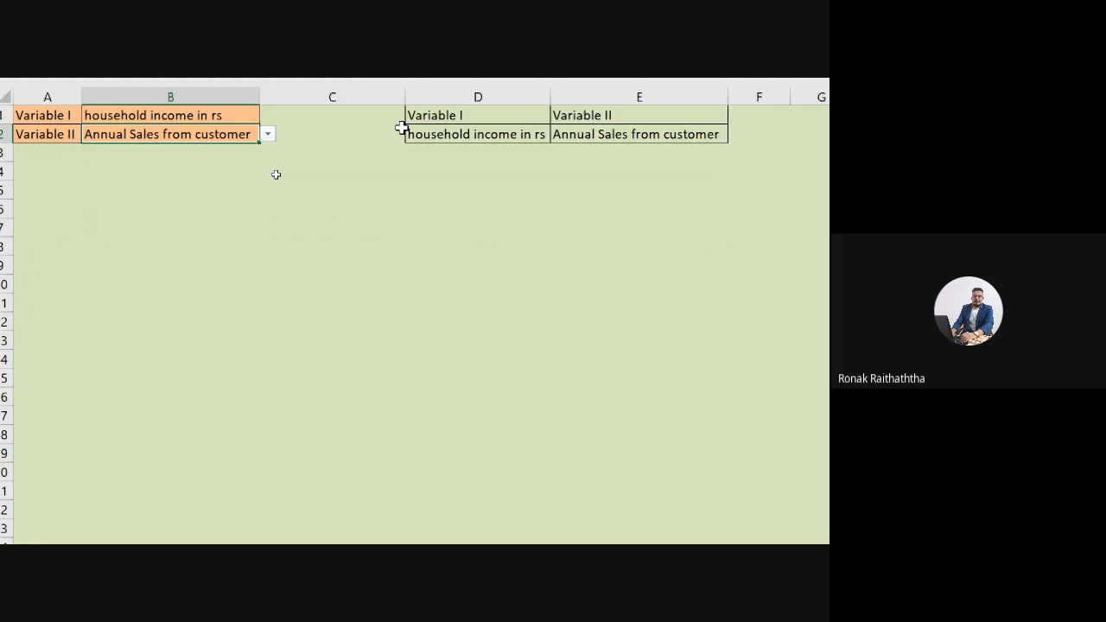
key("Down")
key("Down")
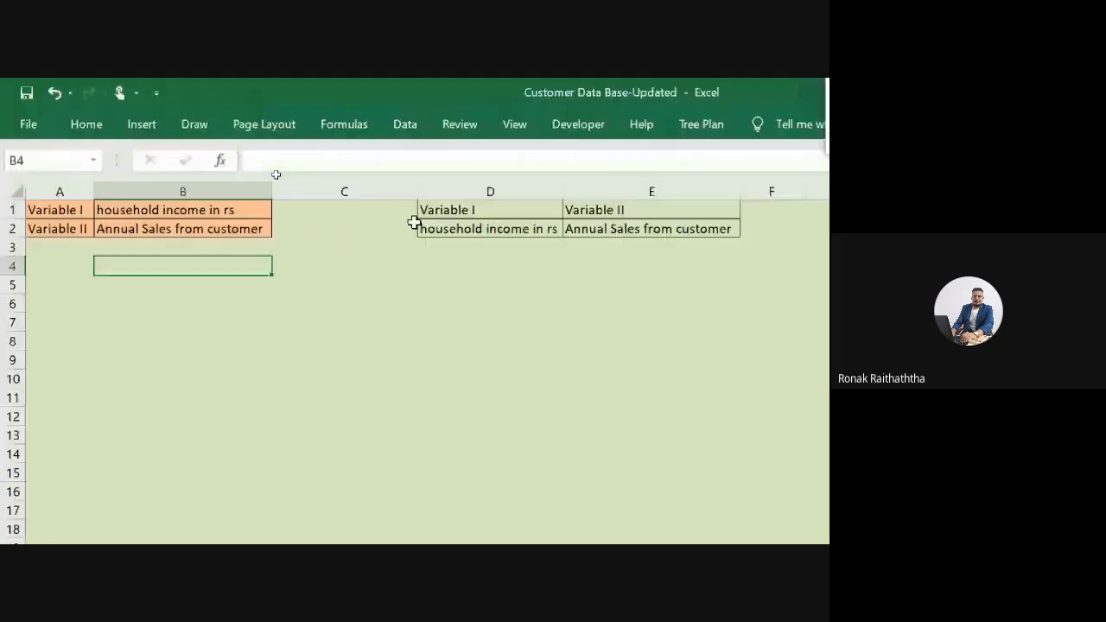
key("Right")
key("Up")
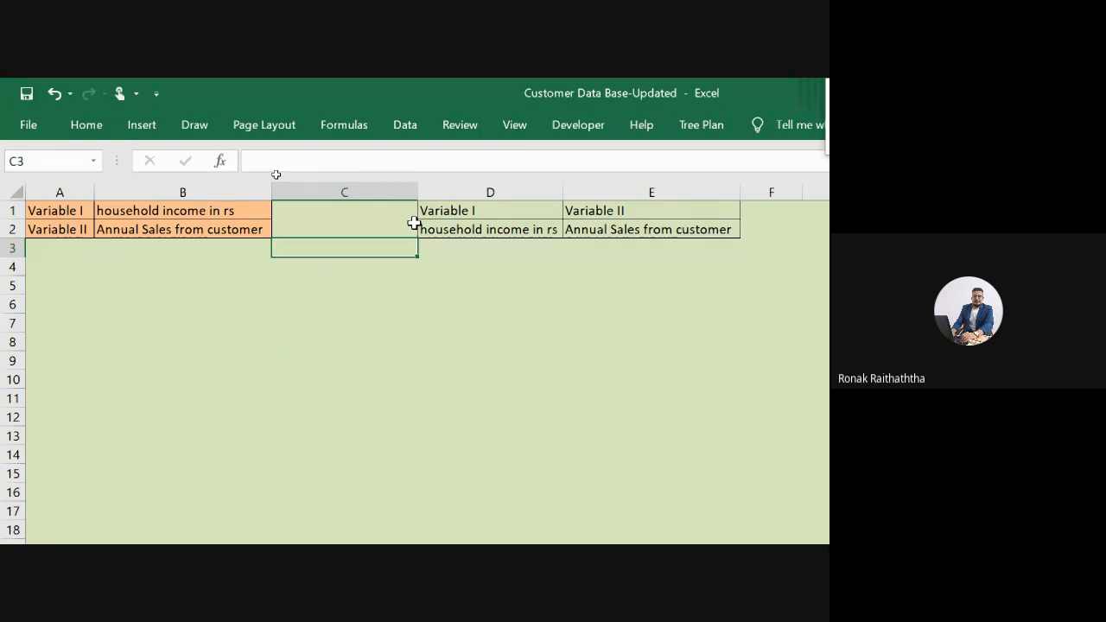
key("Left")
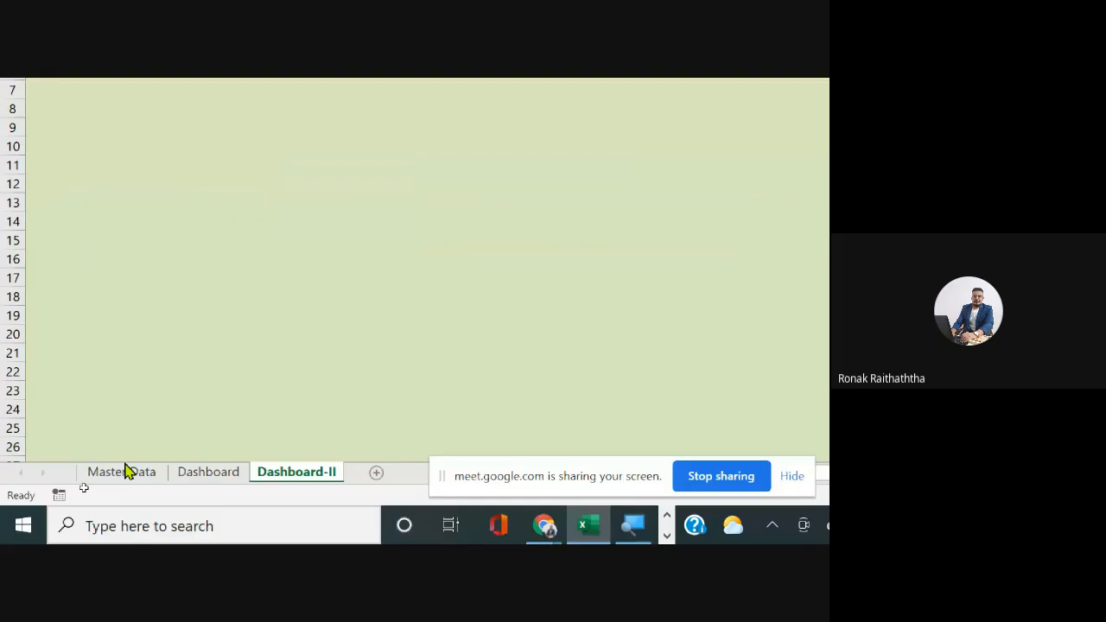
Step: Copy the whole Customer ID column from Master Data and paste it as values only into Dashboard-II, starting at cell C2
left_click(122, 472)
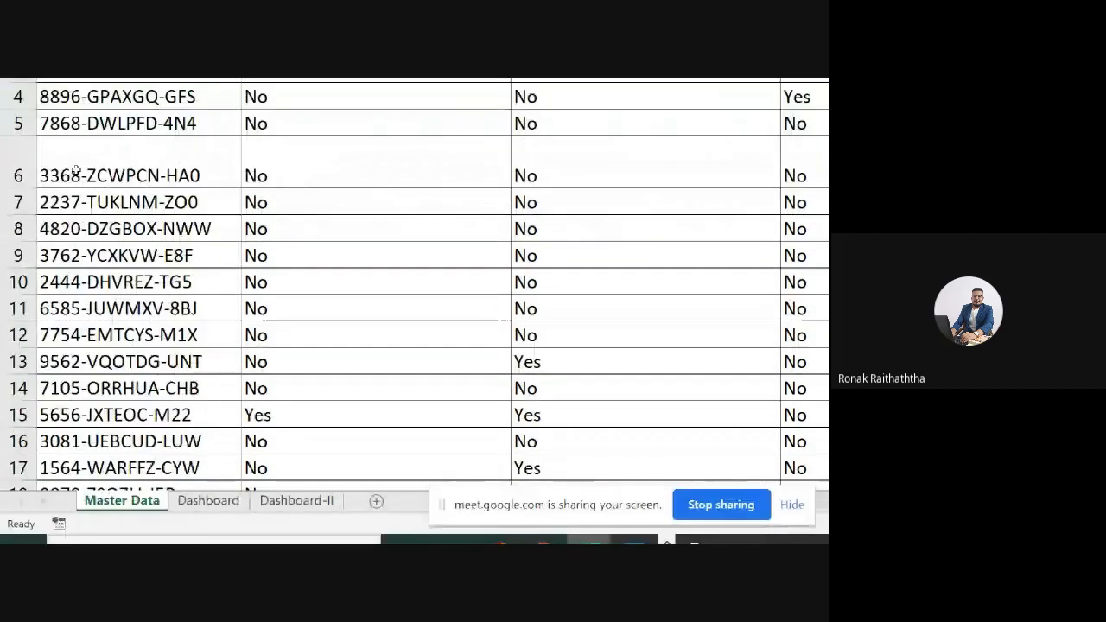
key("ctrl+shift+Down")
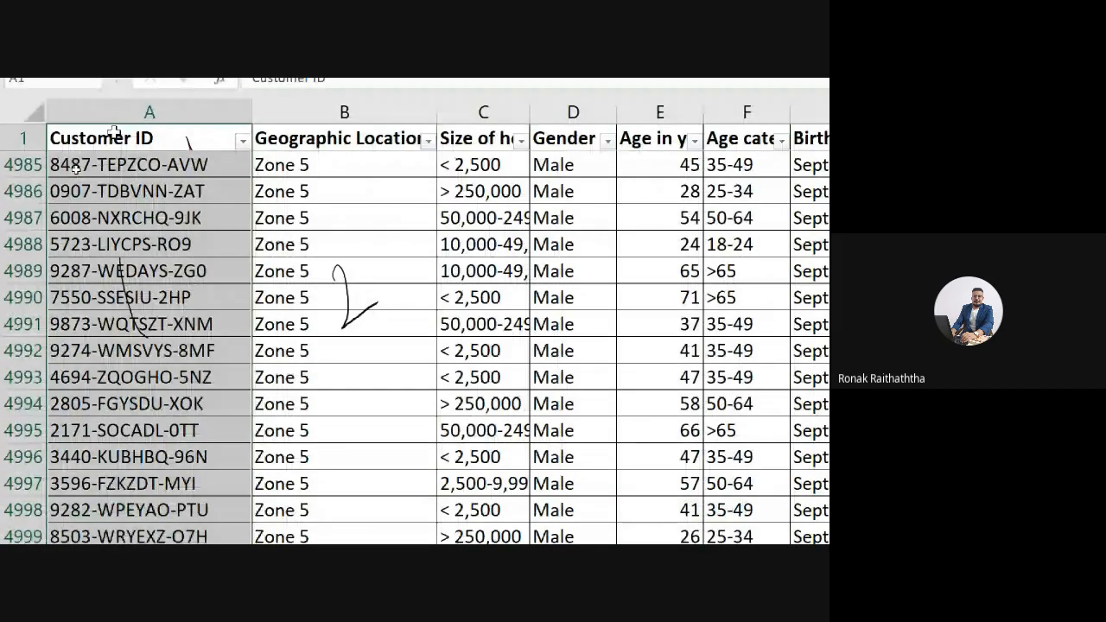
key("ctrl+c")
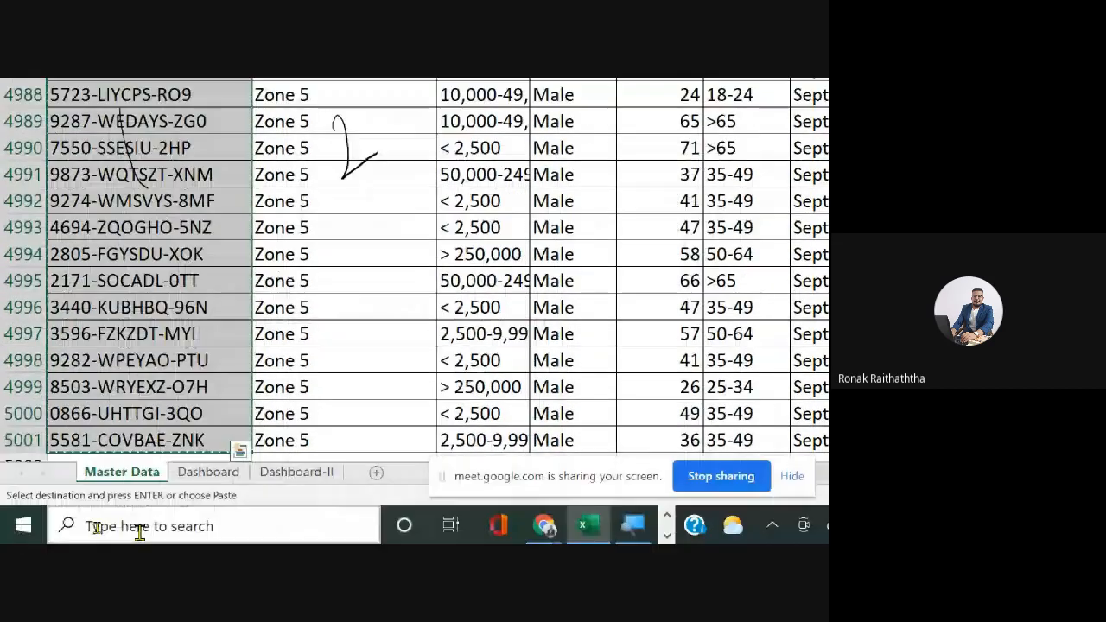
left_click(285, 475)
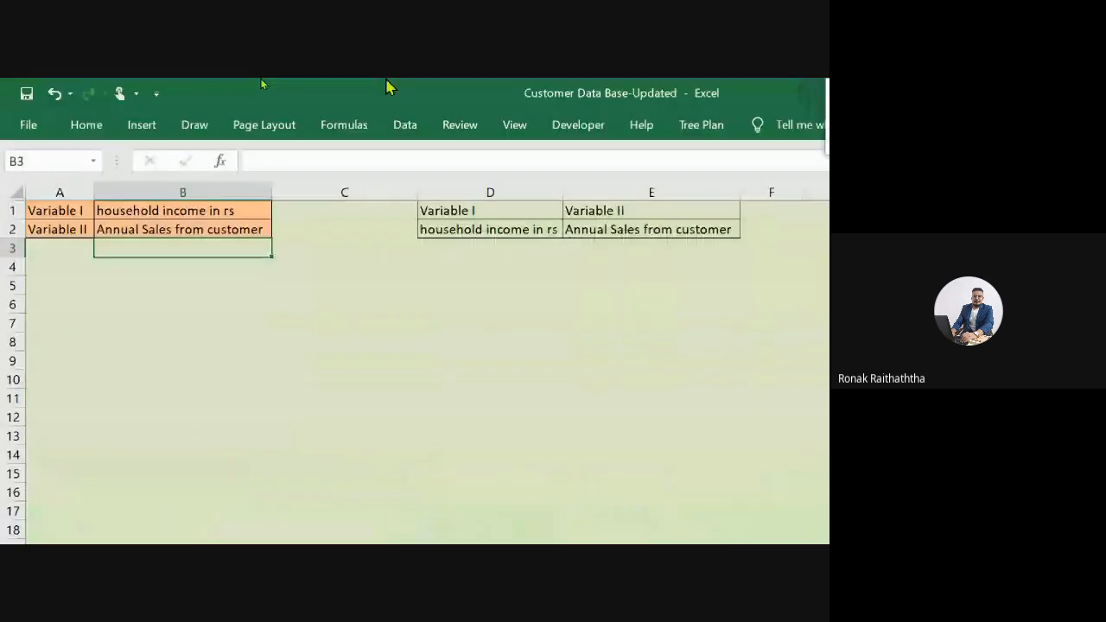
left_click_drag(388, 228, 297, 210)
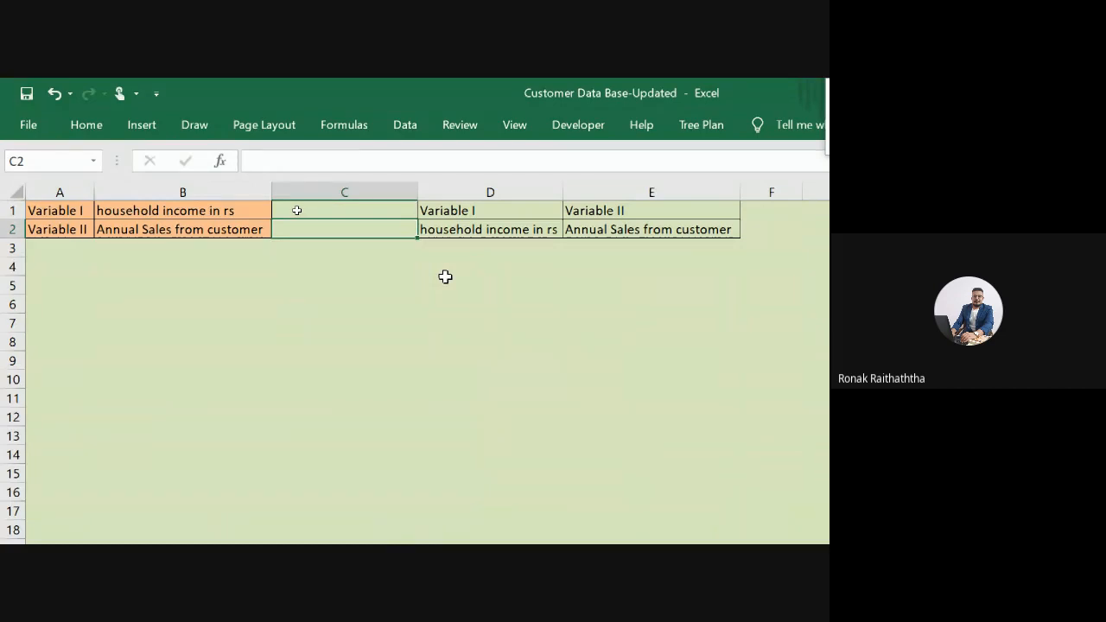
key("ctrl+v")
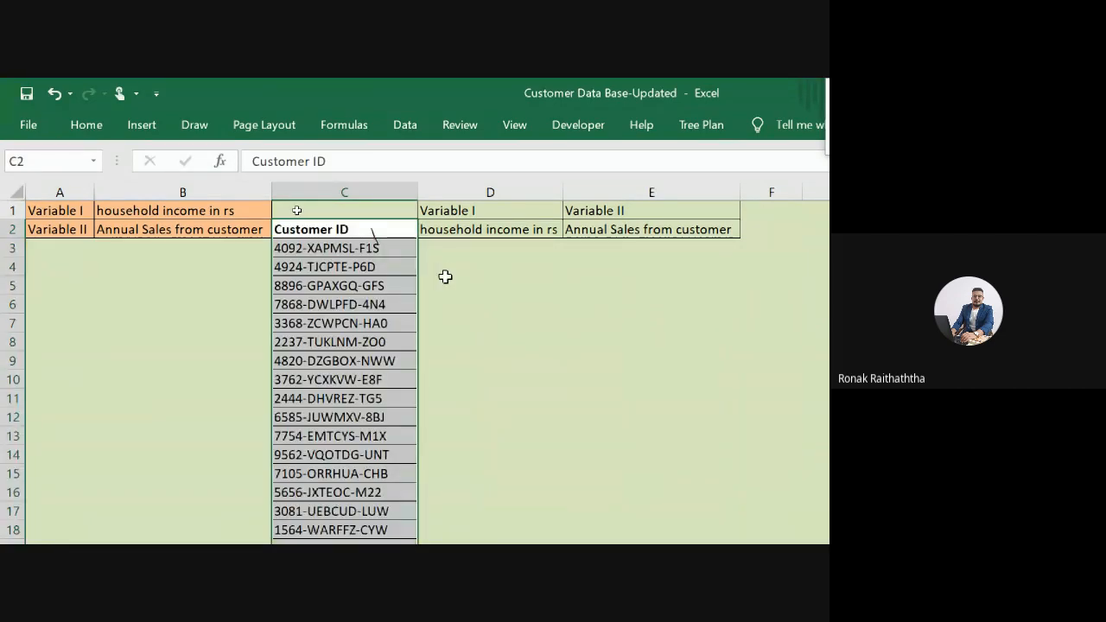
key("ctrl+z")
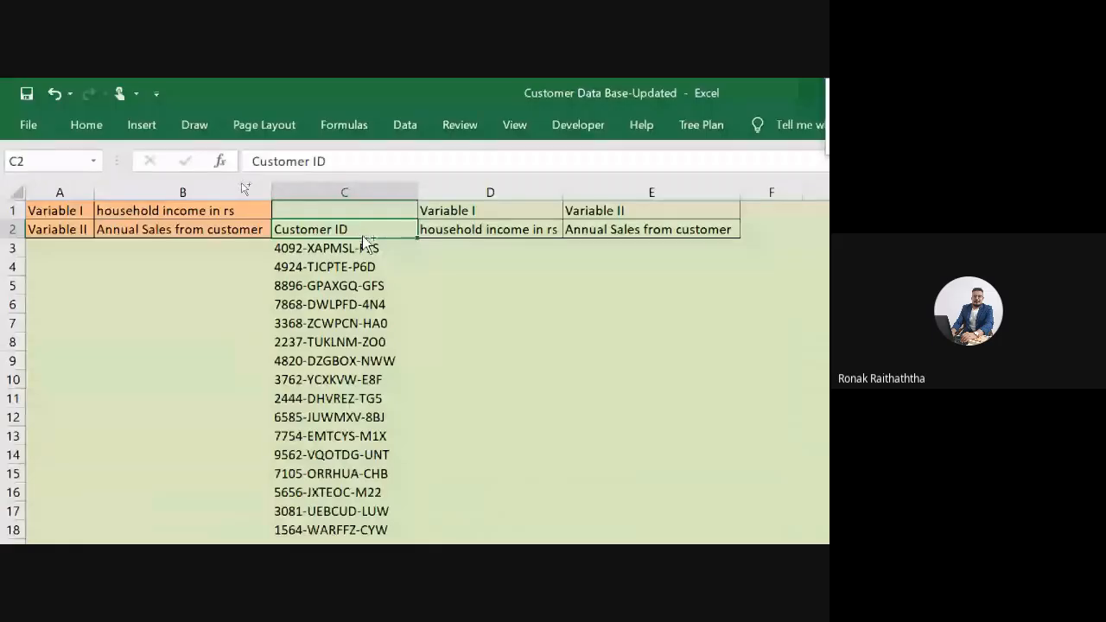
Step: Apply borders to all cells of the pasted Customer ID list on Dashboard-II
key("ctrl+shift+Down")
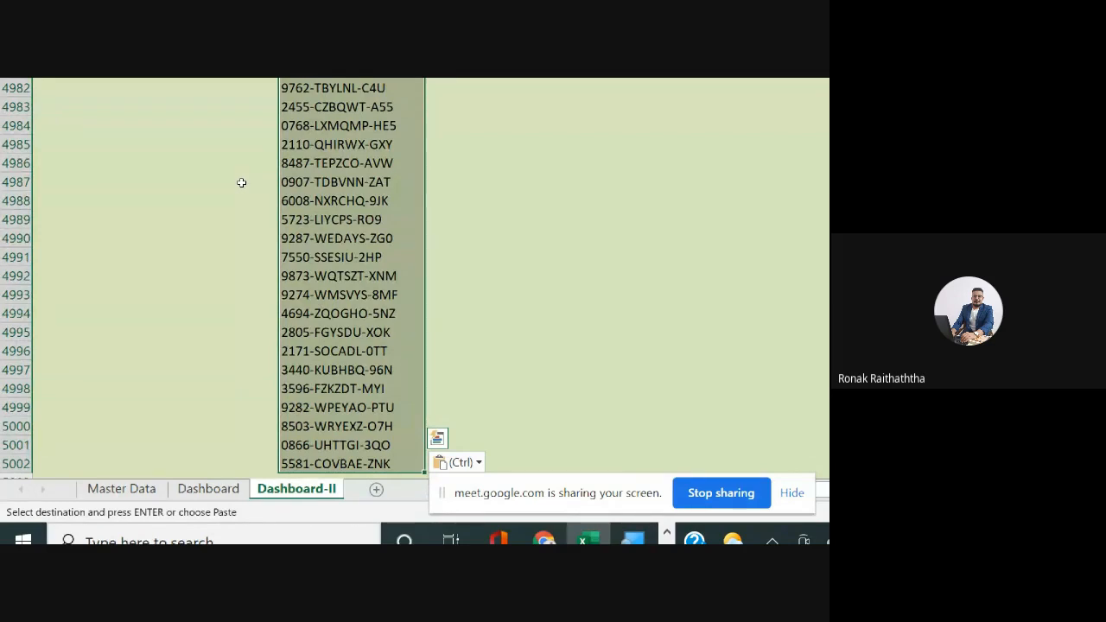
key("alt+a")
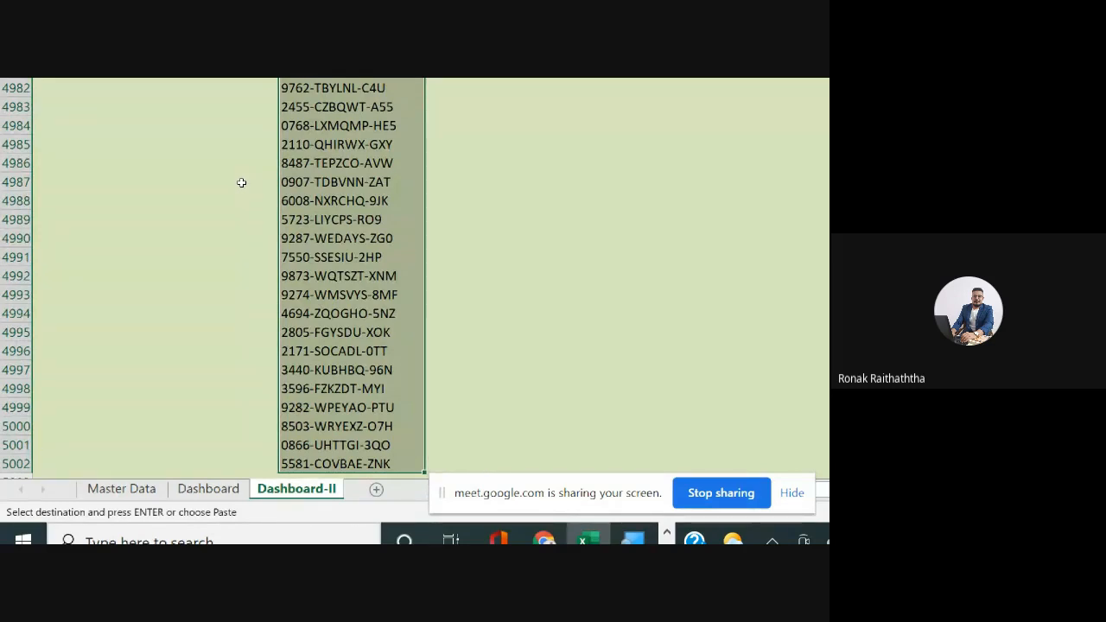
key("m")
key("Up")
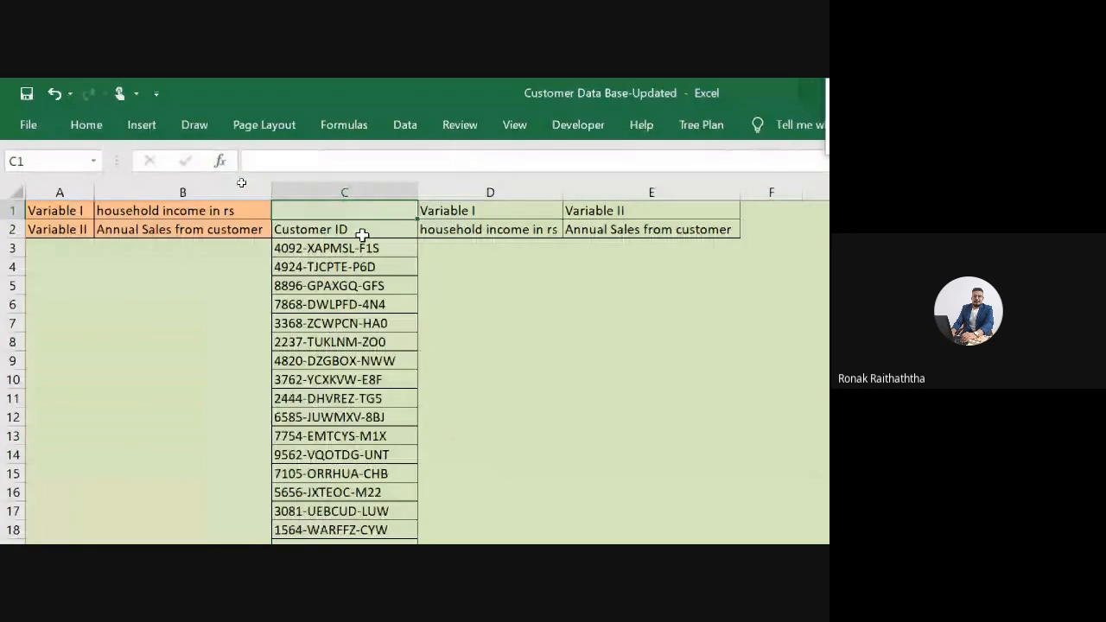
key("Right")
key("shift+Down")
key("Down")
key("Left")
key("Left")
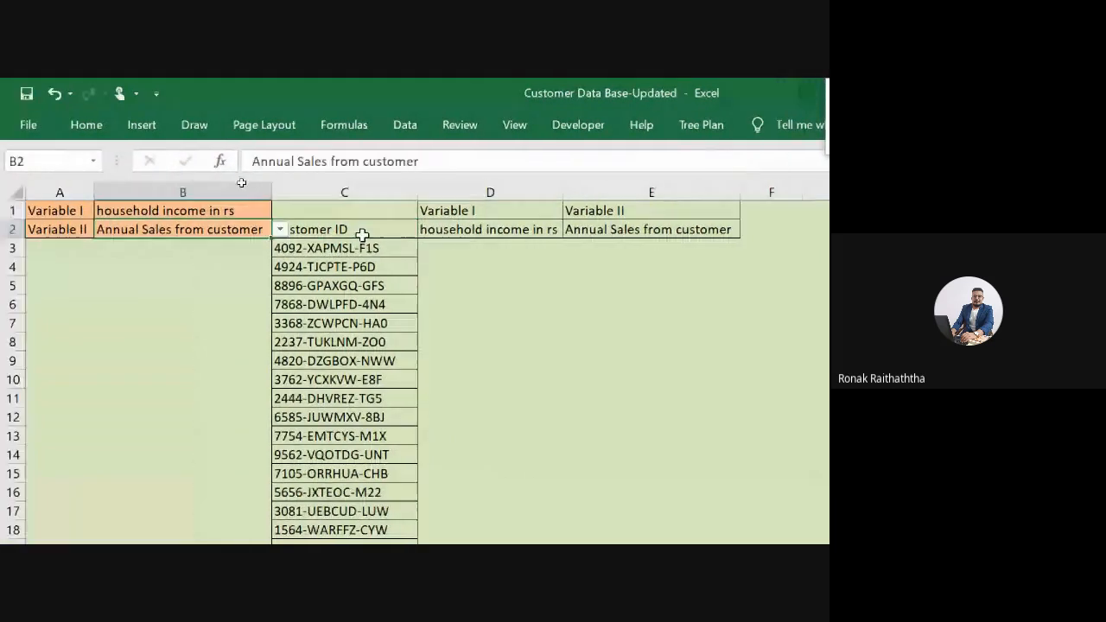
key("Up")
key("Right")
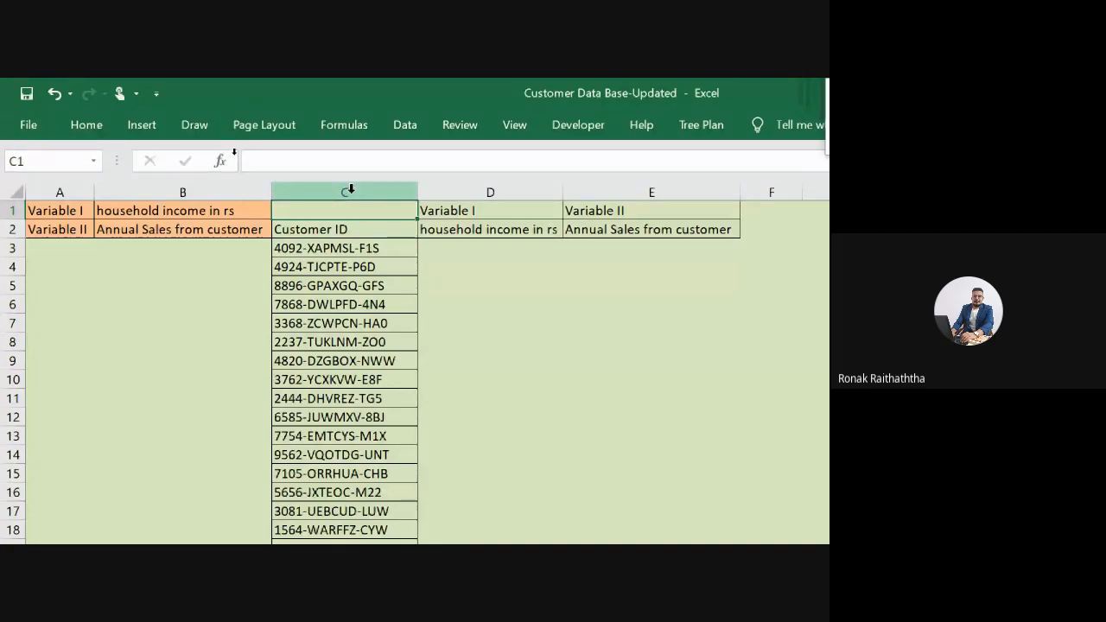
Step: Insert a blank column before the Customer ID column on Dashboard-II
left_click(347, 190)
right_click(351, 196)
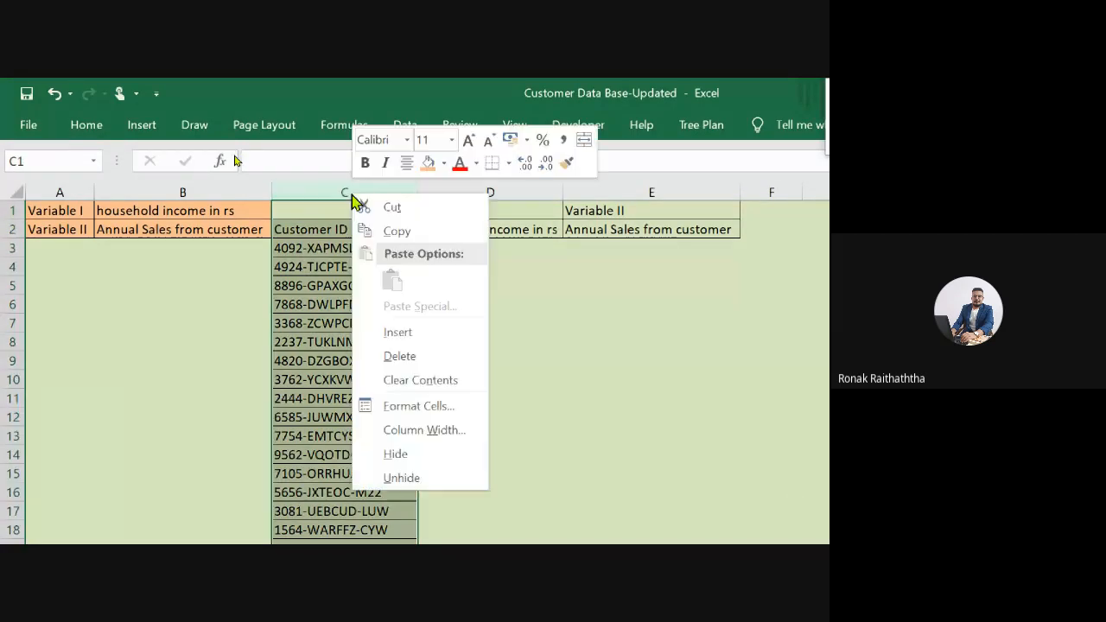
left_click(424, 331)
left_click(365, 212)
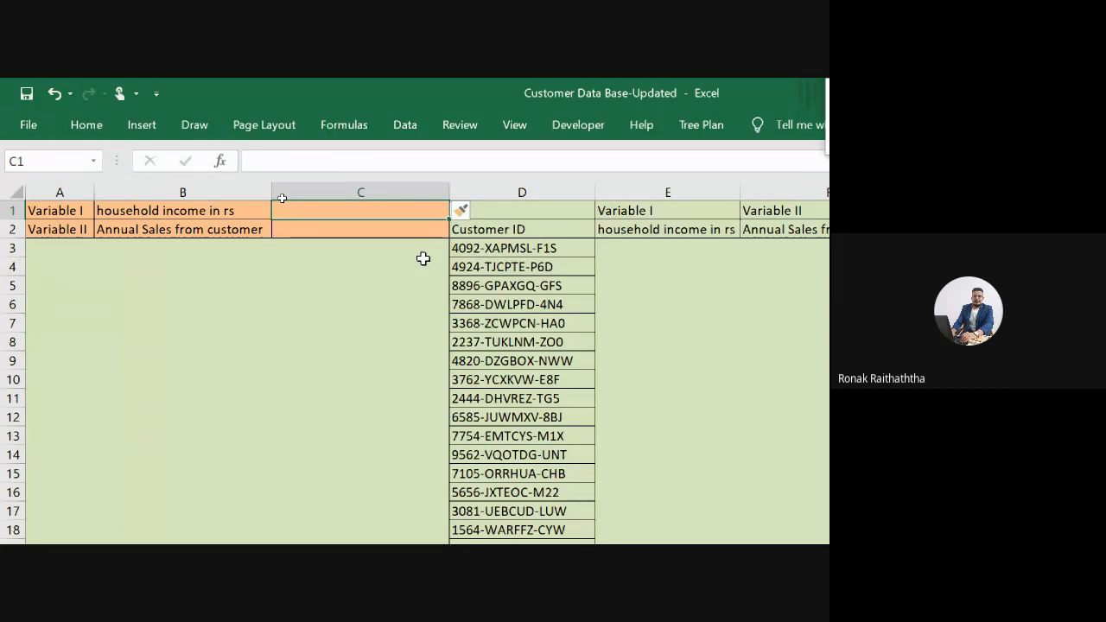
Step: Switch to the Google Meet call, read the latest in-call messages and return to the Excel workbook
key("super+plus")
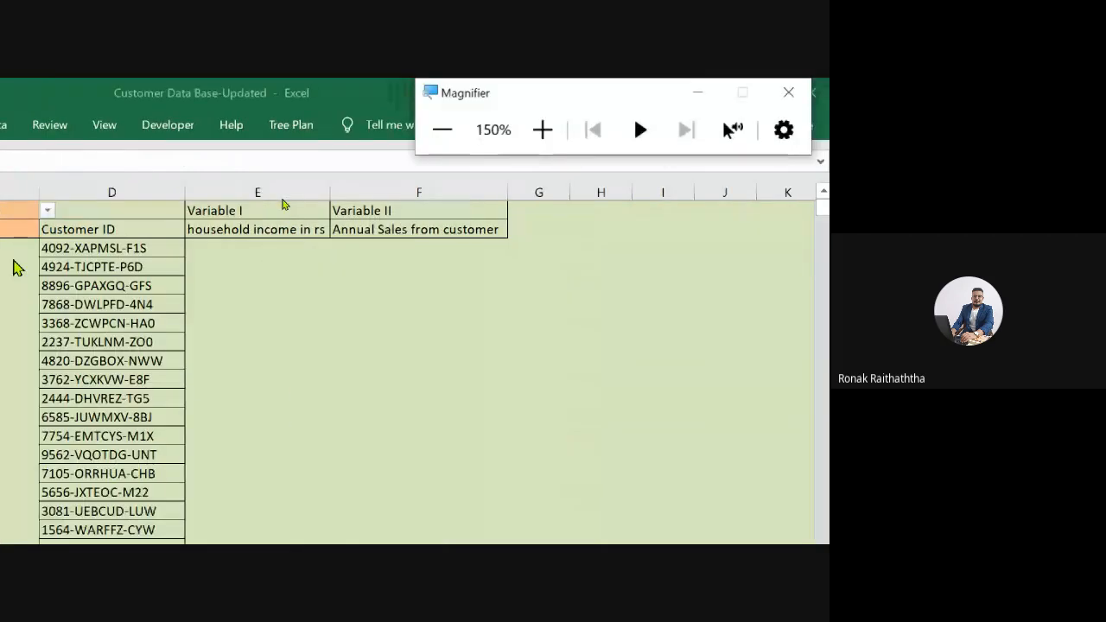
left_click(441, 129)
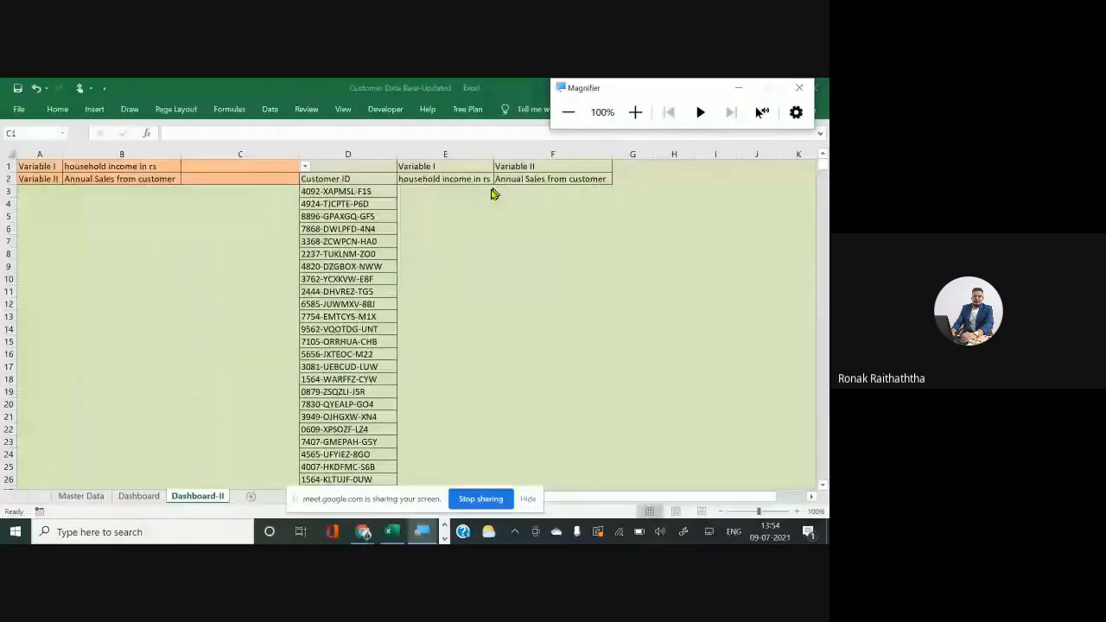
key("alt+Tab")
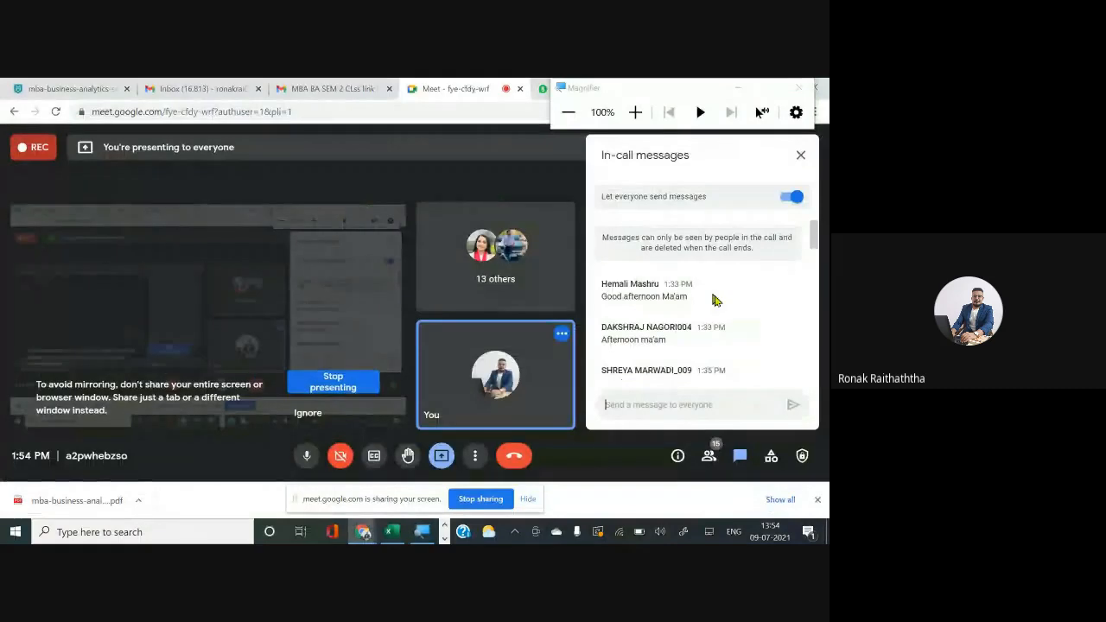
scroll(713, 300, "down", 10)
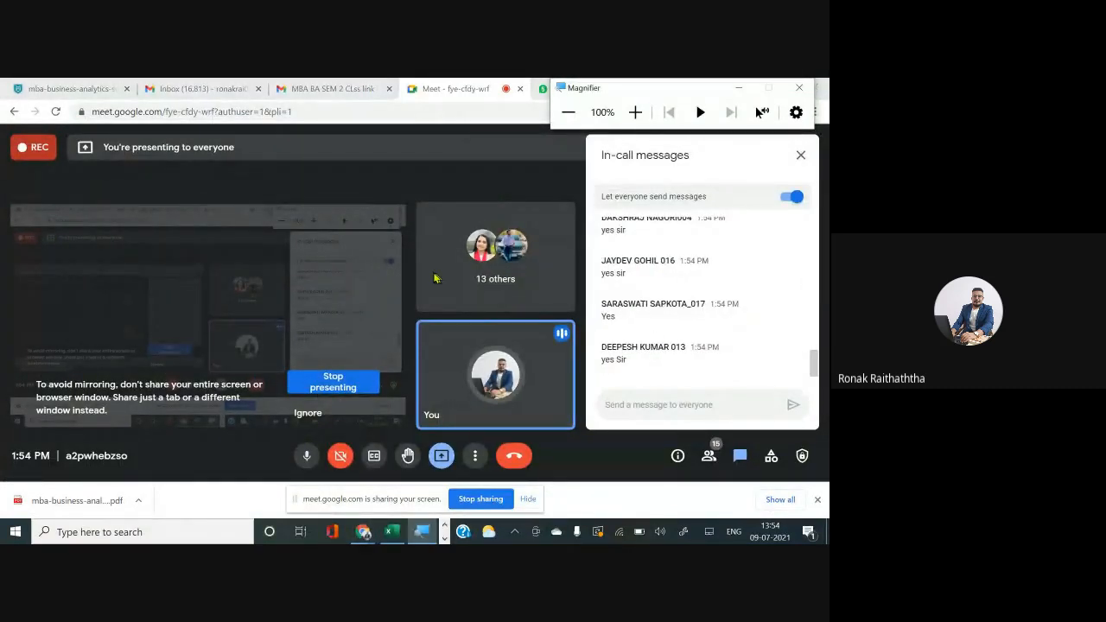
key("alt+Tab")
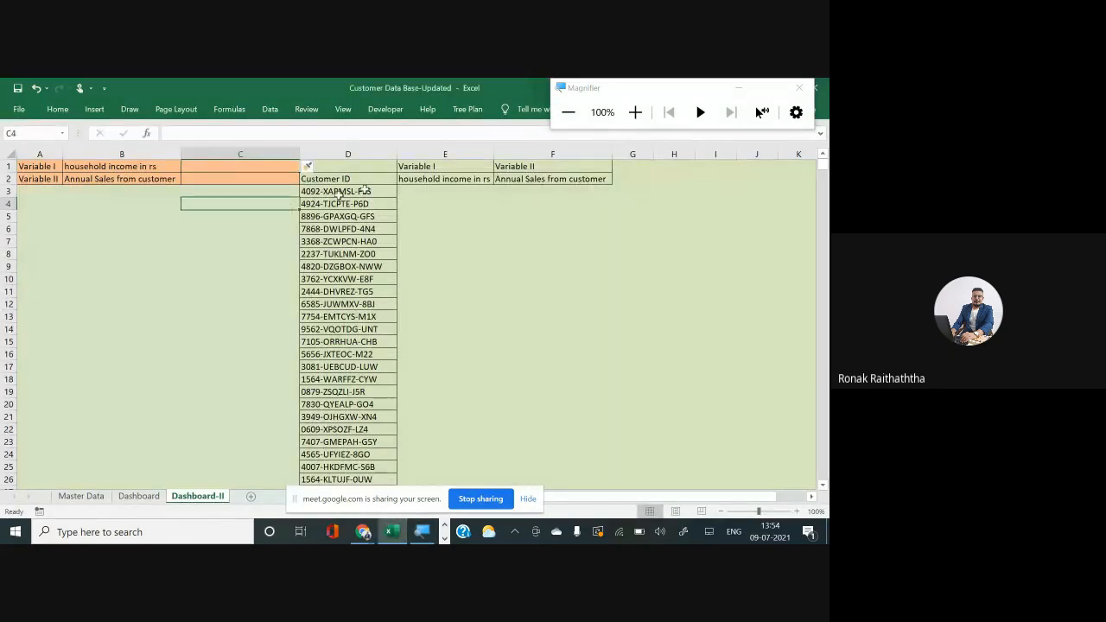
left_click(636, 112)
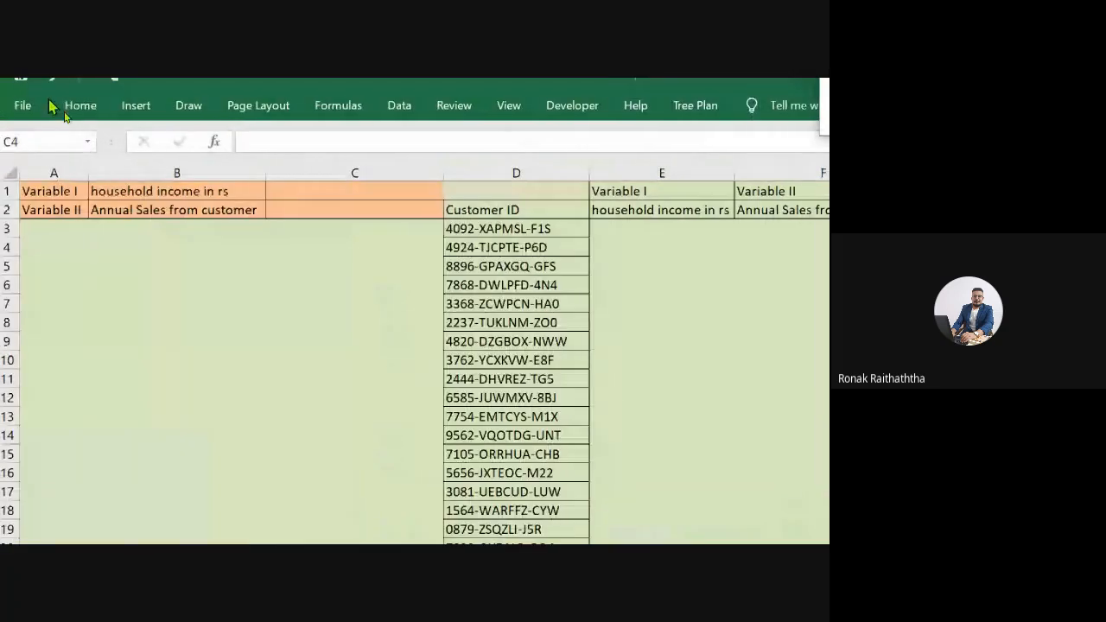
left_click(297, 195)
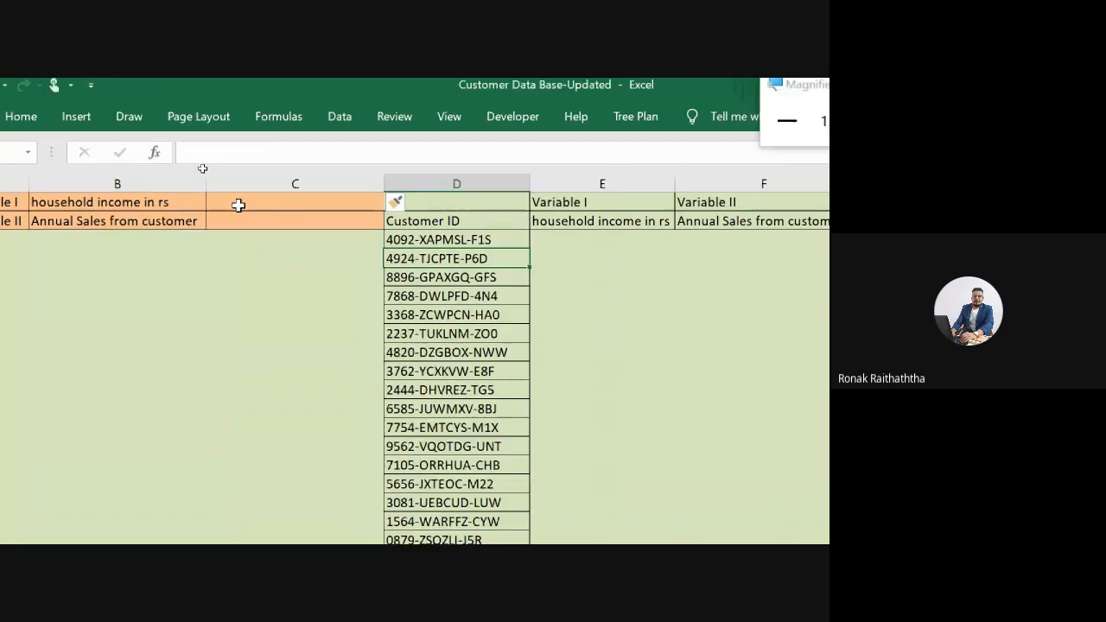
key("Right")
key("Right")
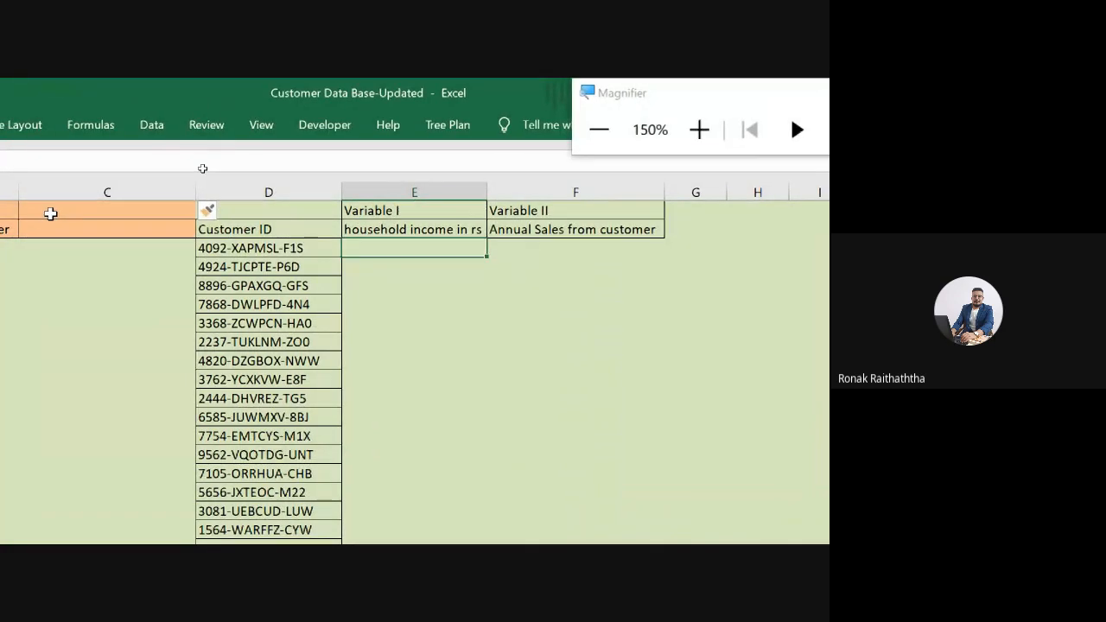
key("Up")
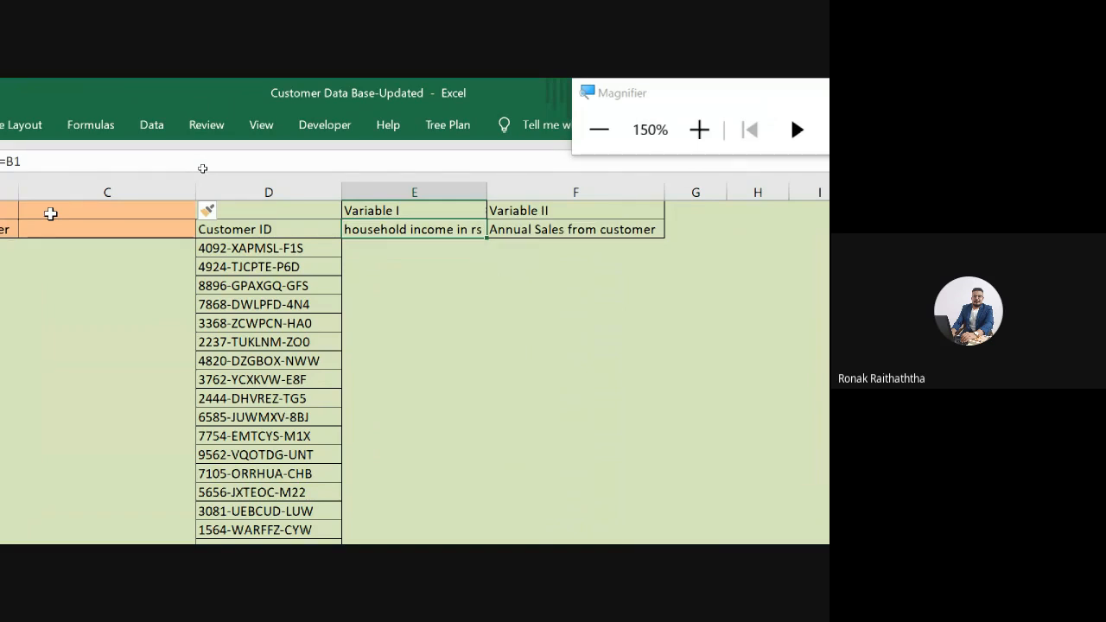
key("Down")
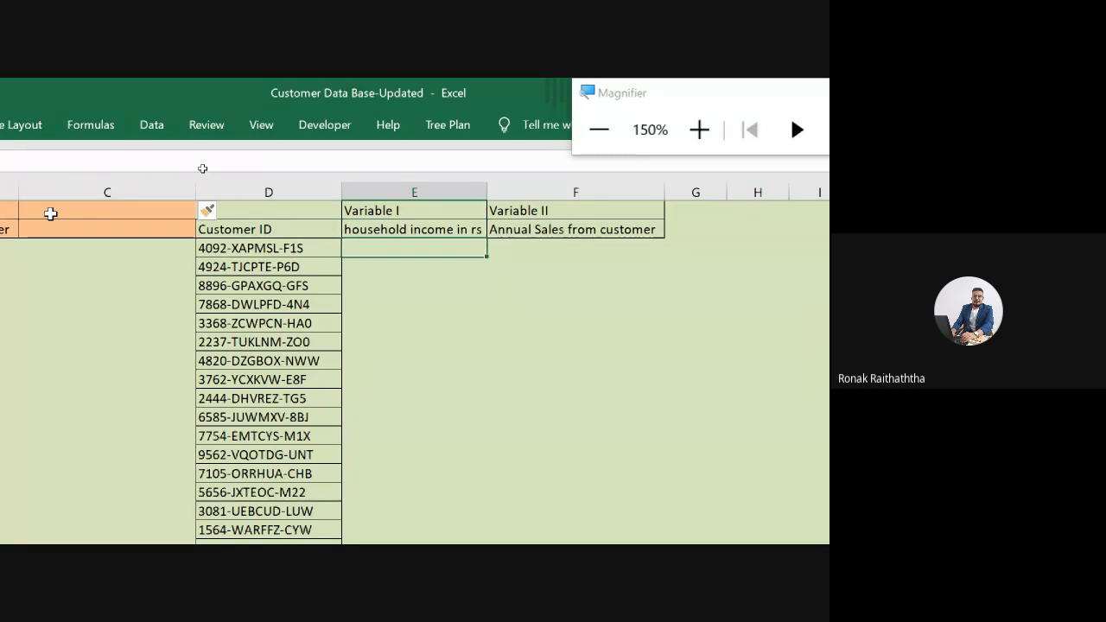
Step: Choose Income category in thousands from the Variable I drop-down list in cell B1
key("Left")
key("Left")
key("Left")
key("Up")
key("Up")
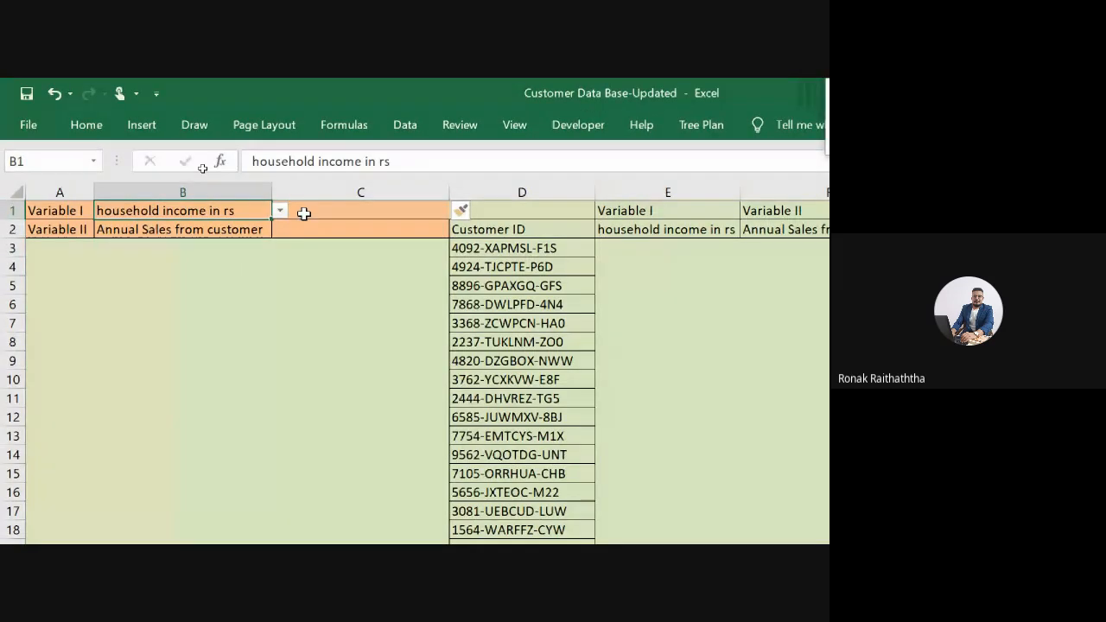
key("alt+Down")
key("Down")
key("Down")
key("Down")
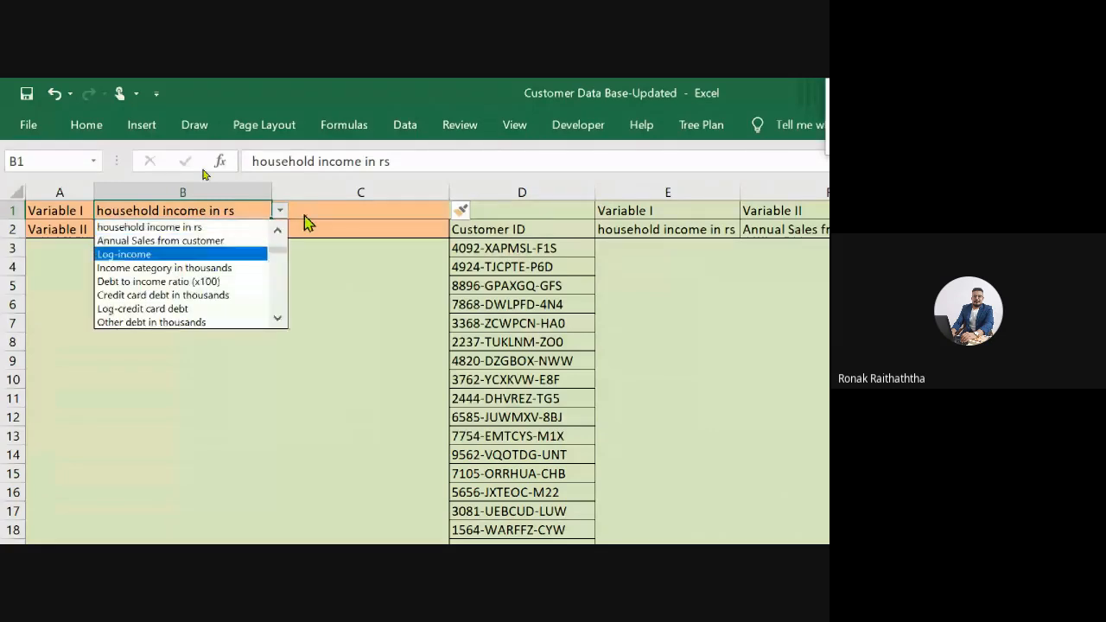
key("Return")
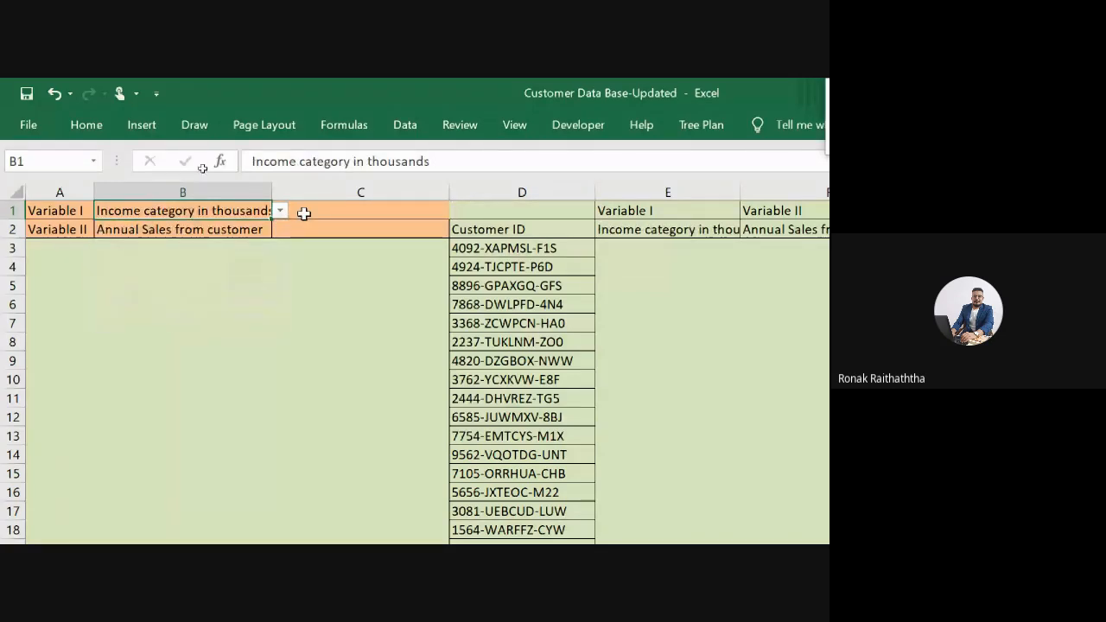
key("Right")
key("Right")
key("Right")
key("Down")
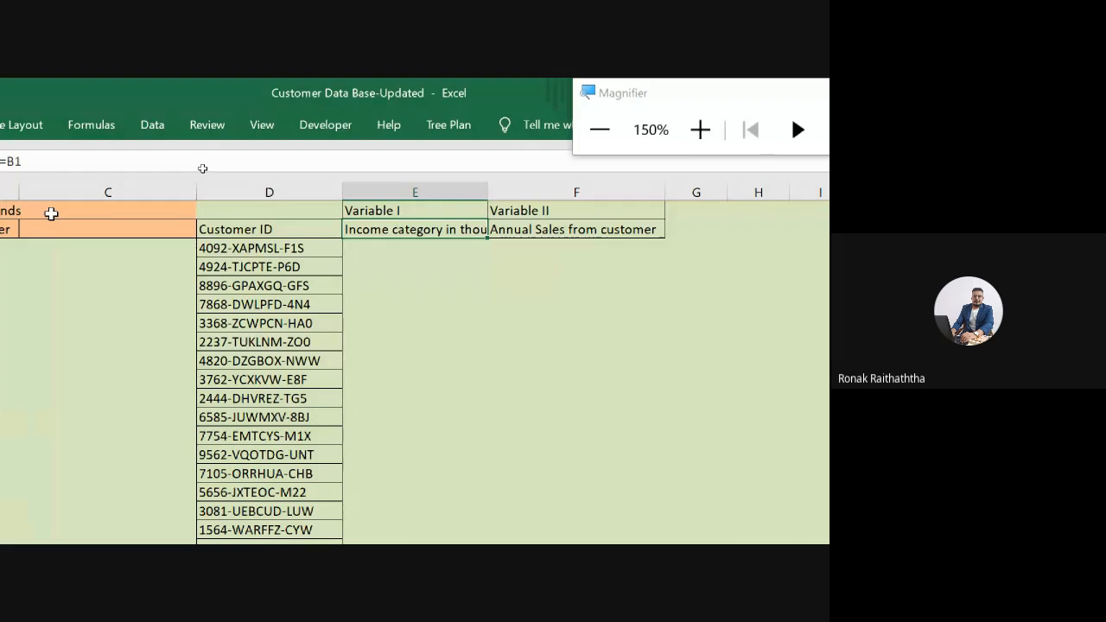
key("Return")
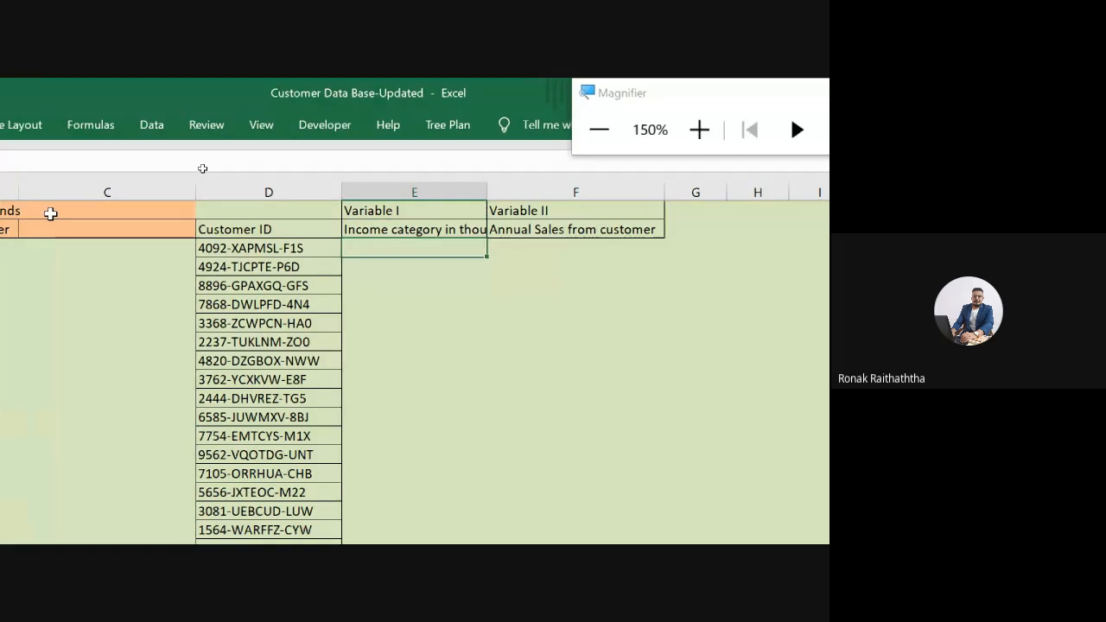
type("=v")
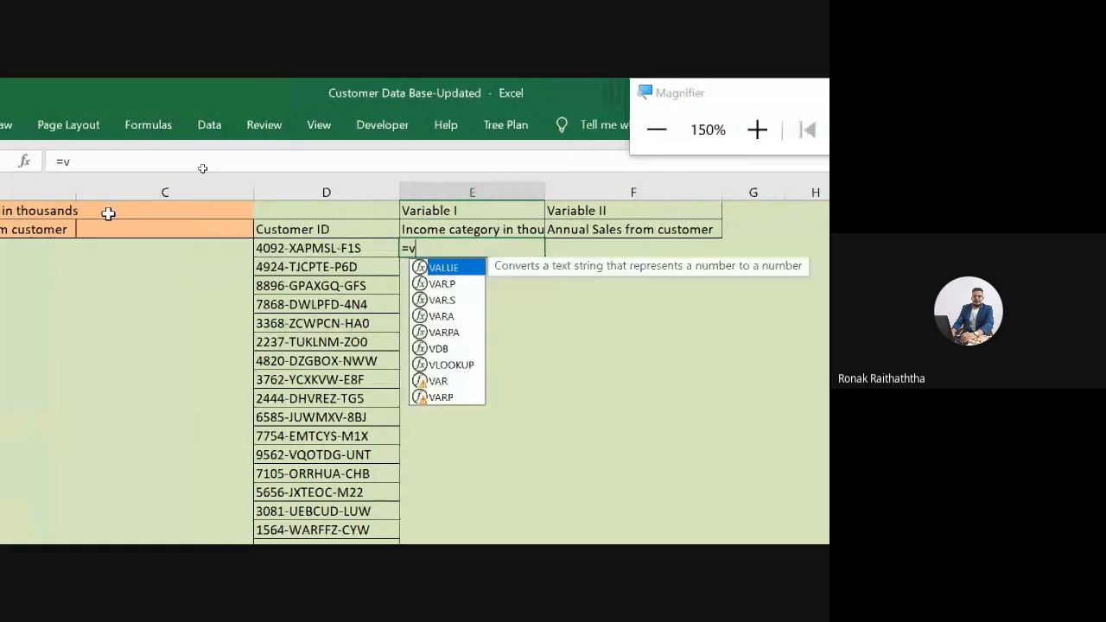
type("loo")
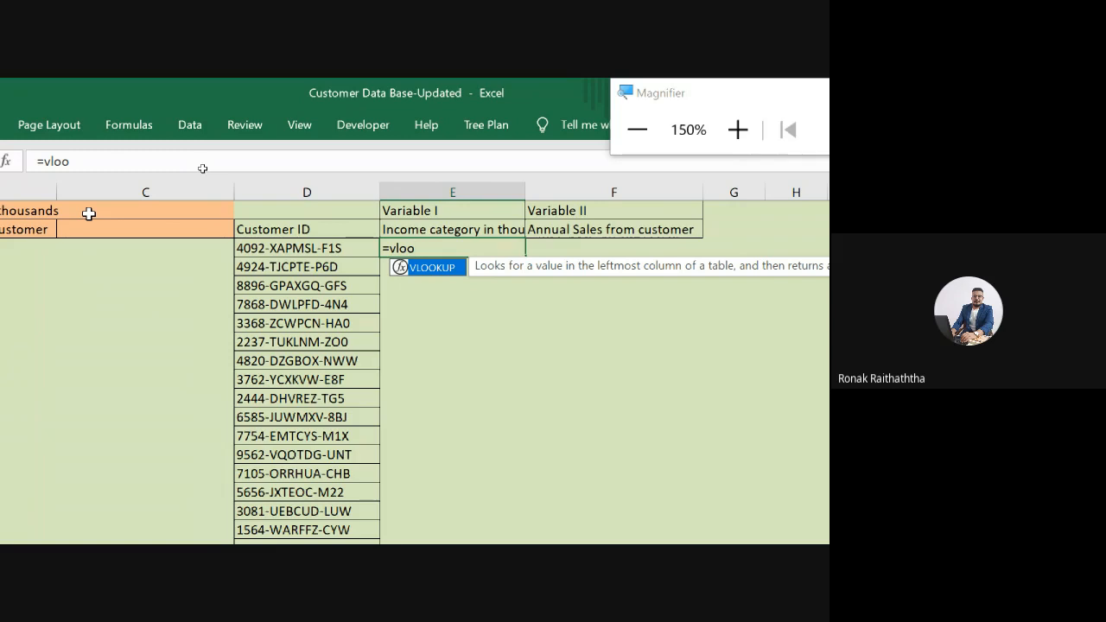
key("Tab")
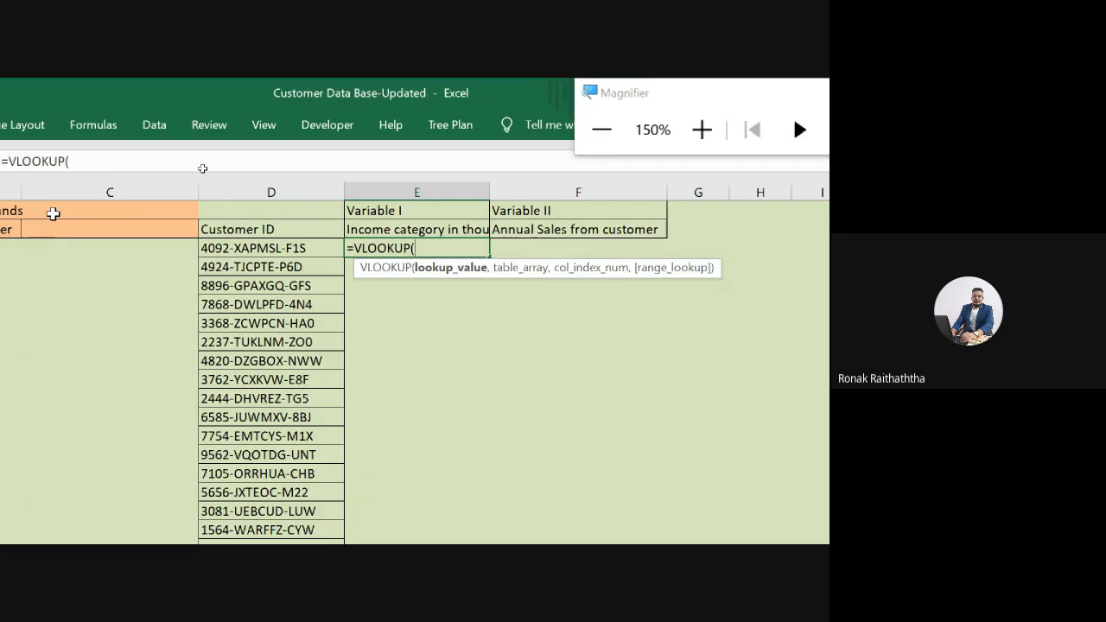
left_click(306, 248)
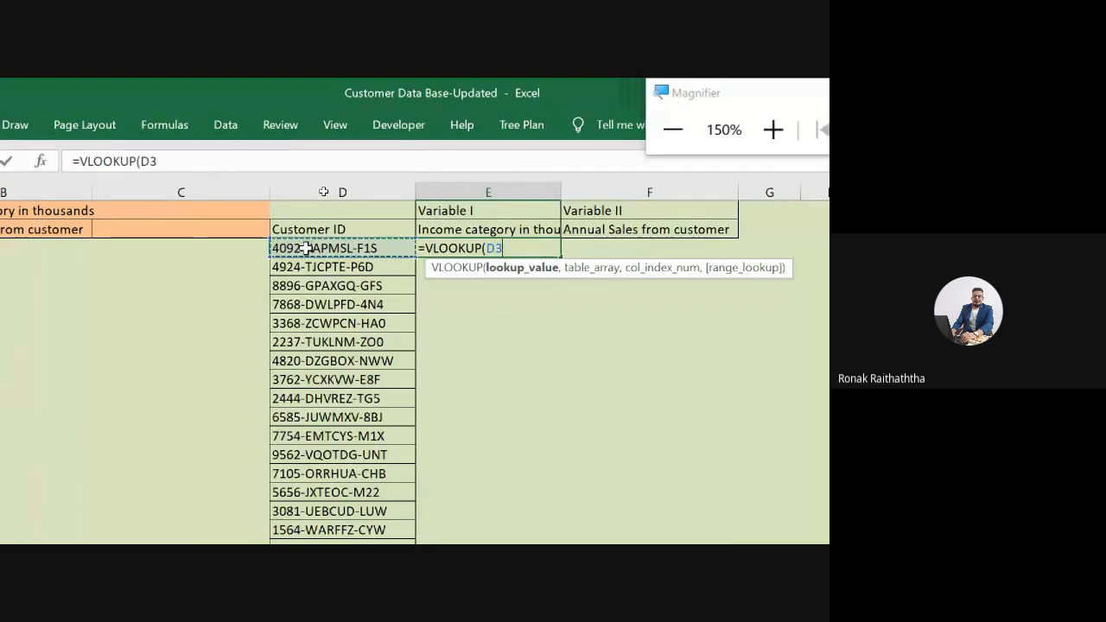
type(",")
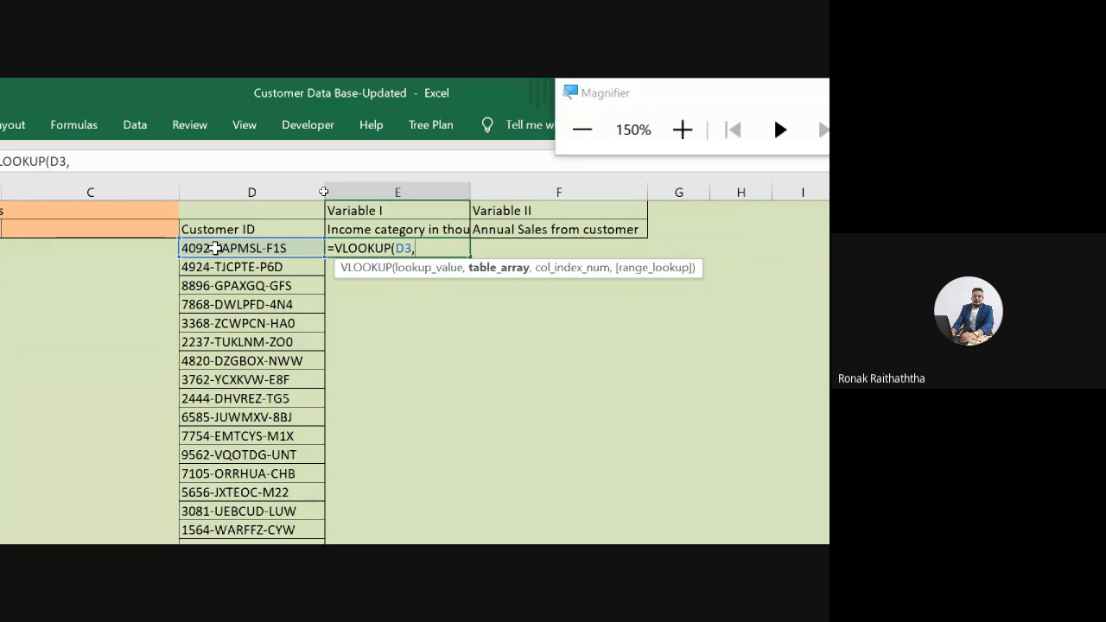
key("Escape")
Step: Begin a MATCH formula in cell C1 on Dashboard-II with the Variable I selection in B1 as lookup value
key("Left")
key("Left")
key("Left")
key("Up")
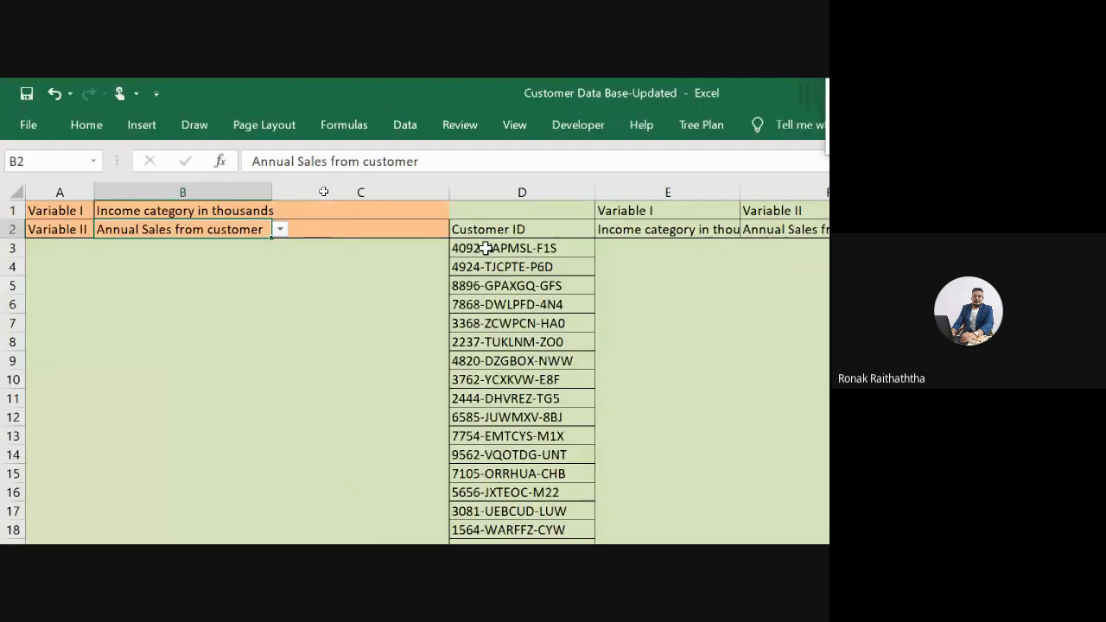
key("Up")
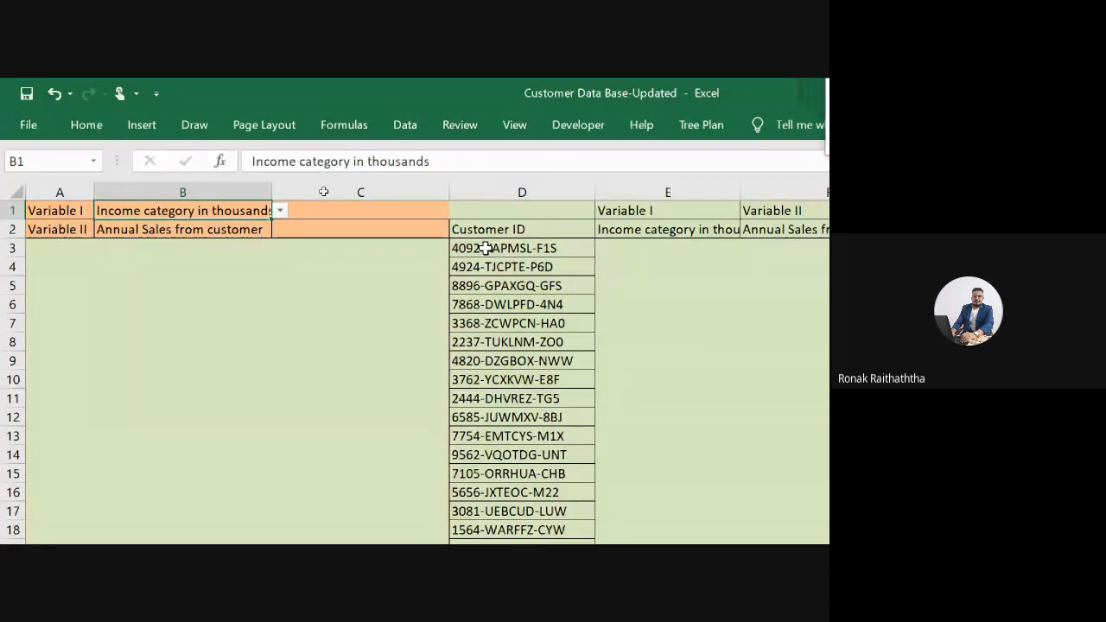
key("Right")
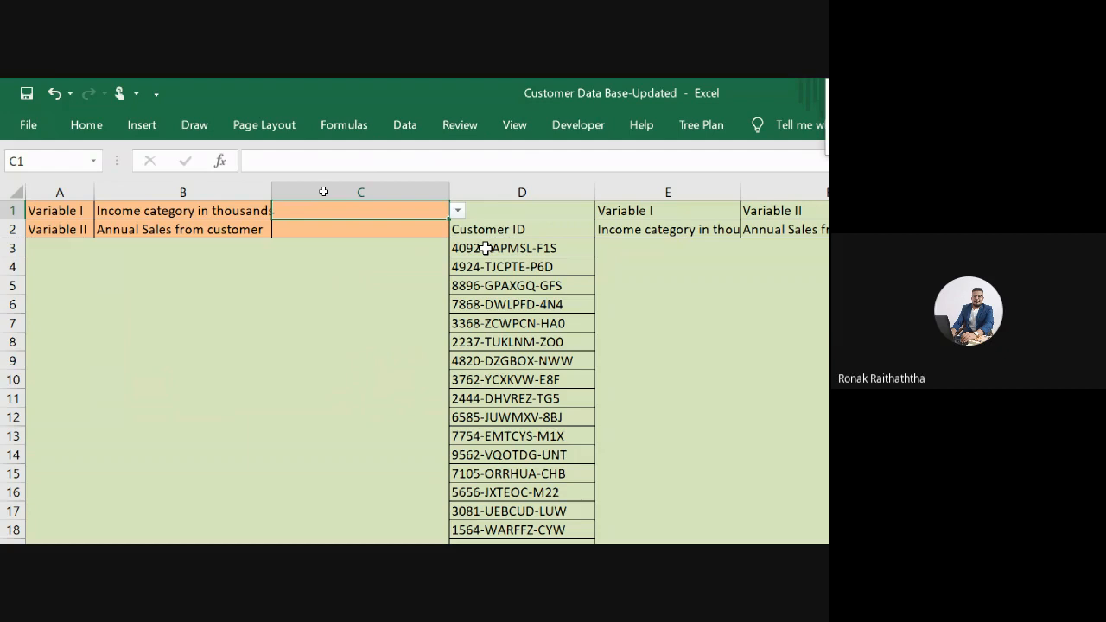
type("=")
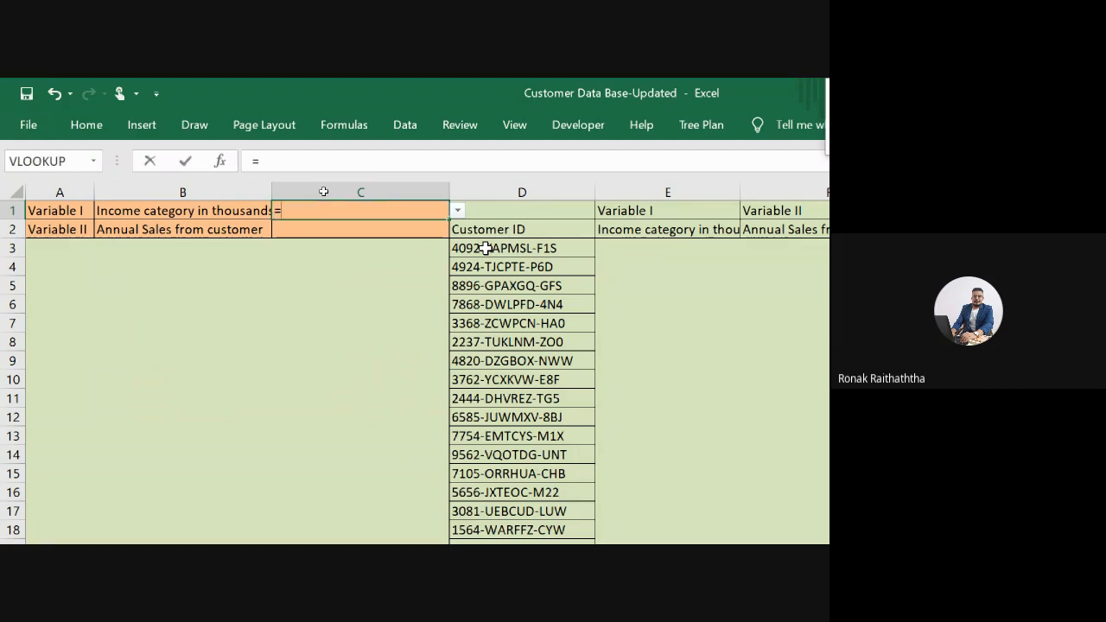
type("match")
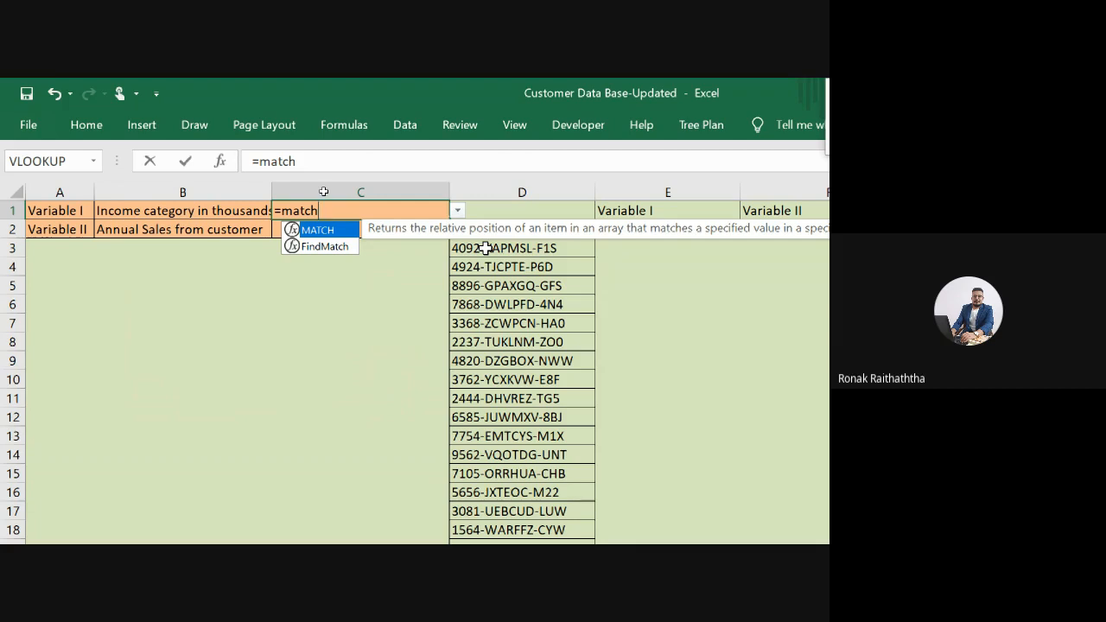
key("Tab")
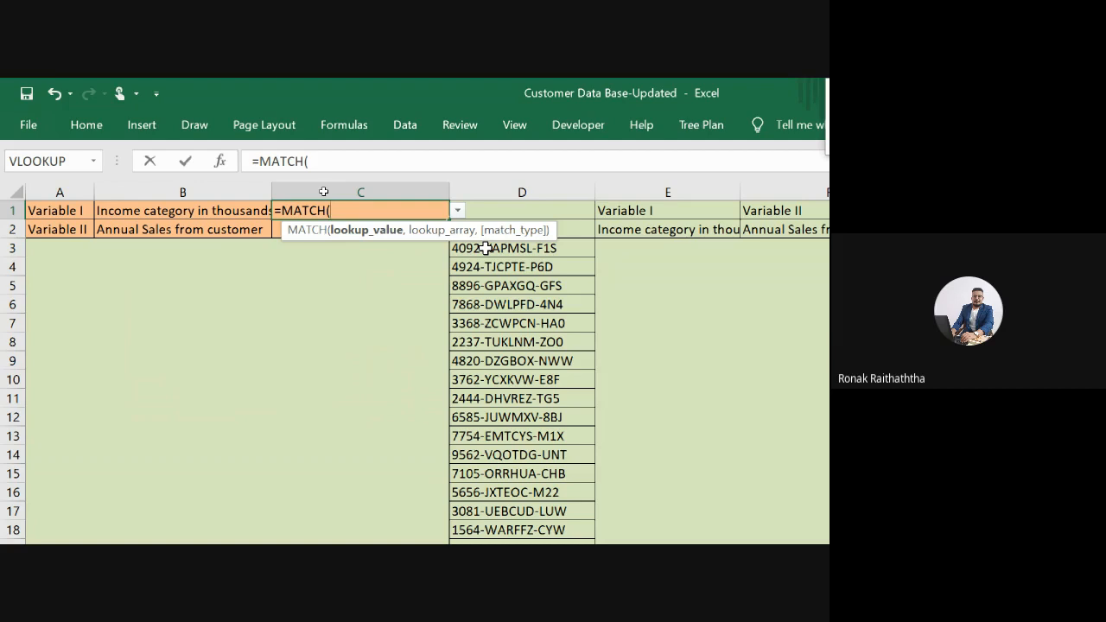
left_click(141, 211)
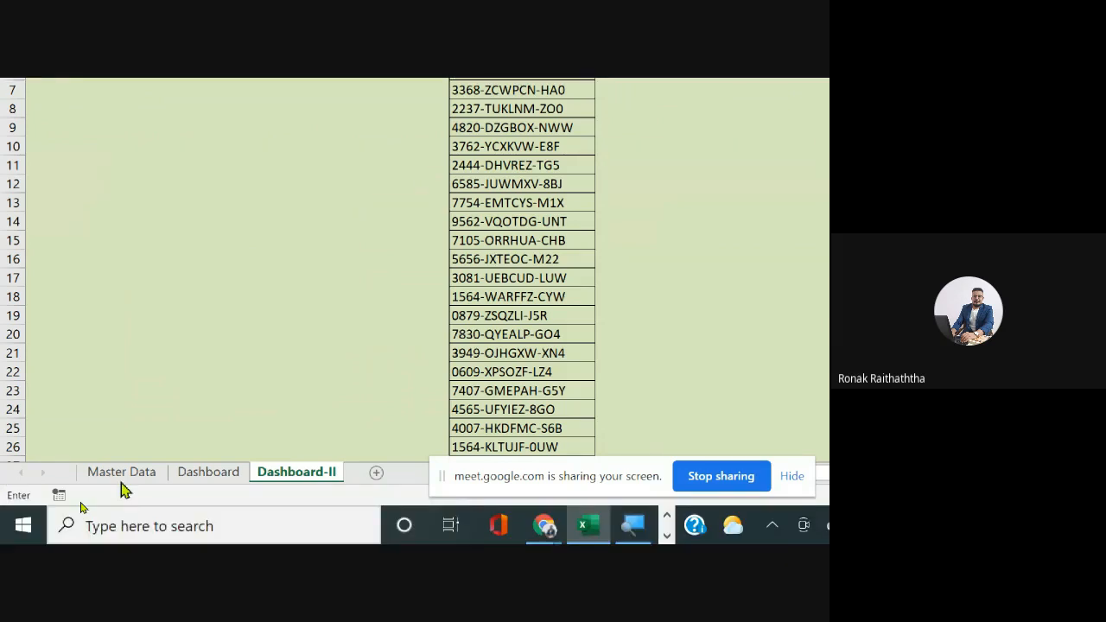
Step: Try to complete the C1 MATCH formula with the Master Data header row A1:EE1 as lookup array and match type 0
left_click(121, 474)
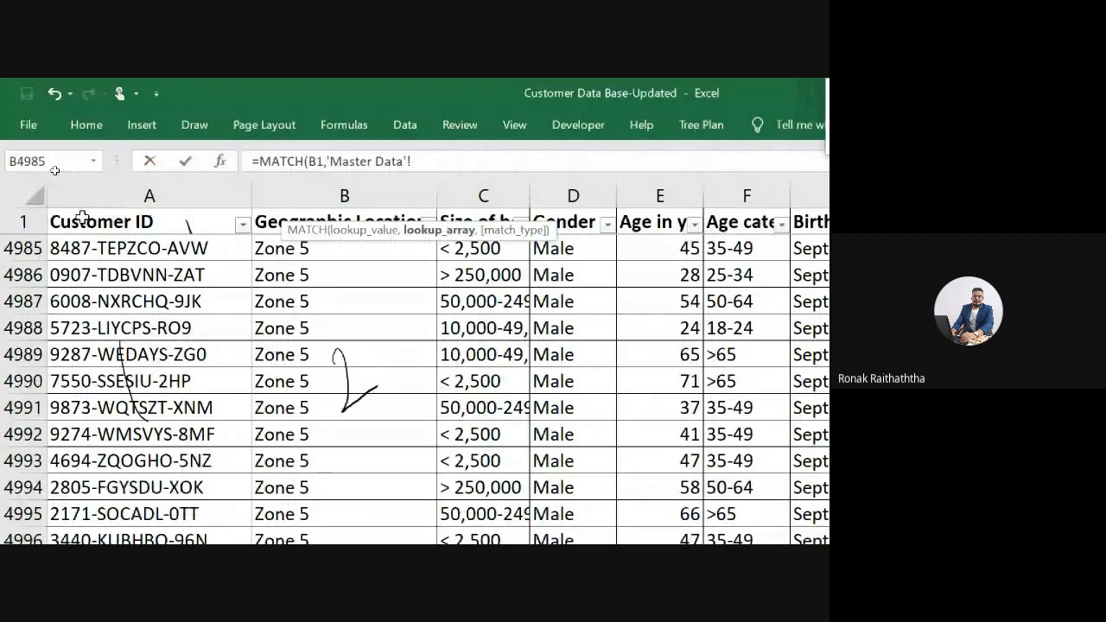
left_click(80, 220)
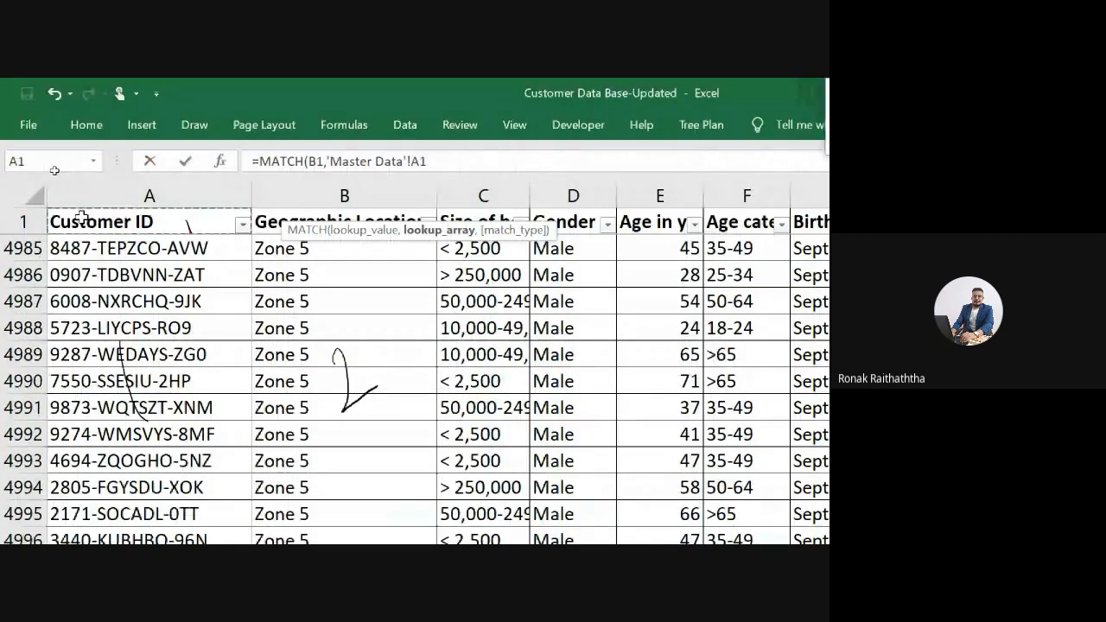
key("ctrl+Up")
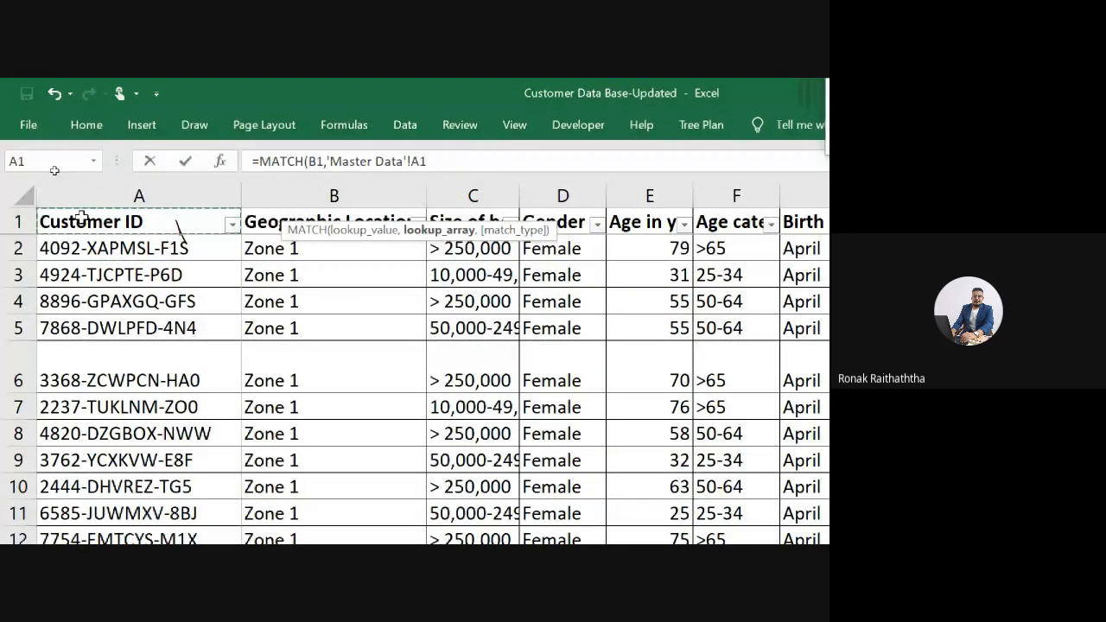
key("ctrl+shift+Right")
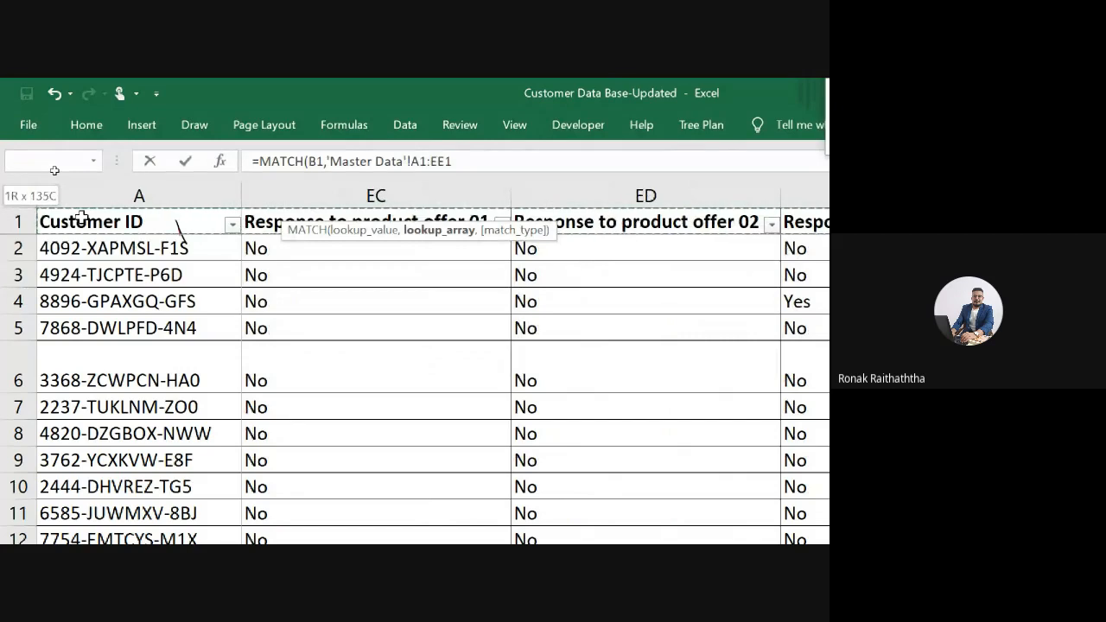
type(",")
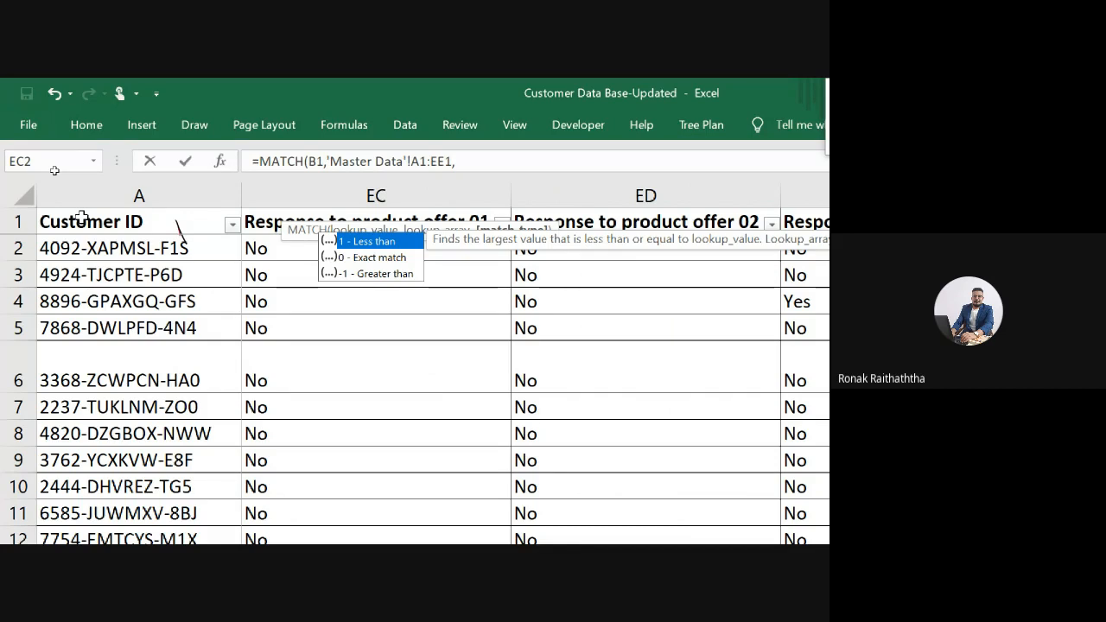
type("0")
type(")")
key("Return")
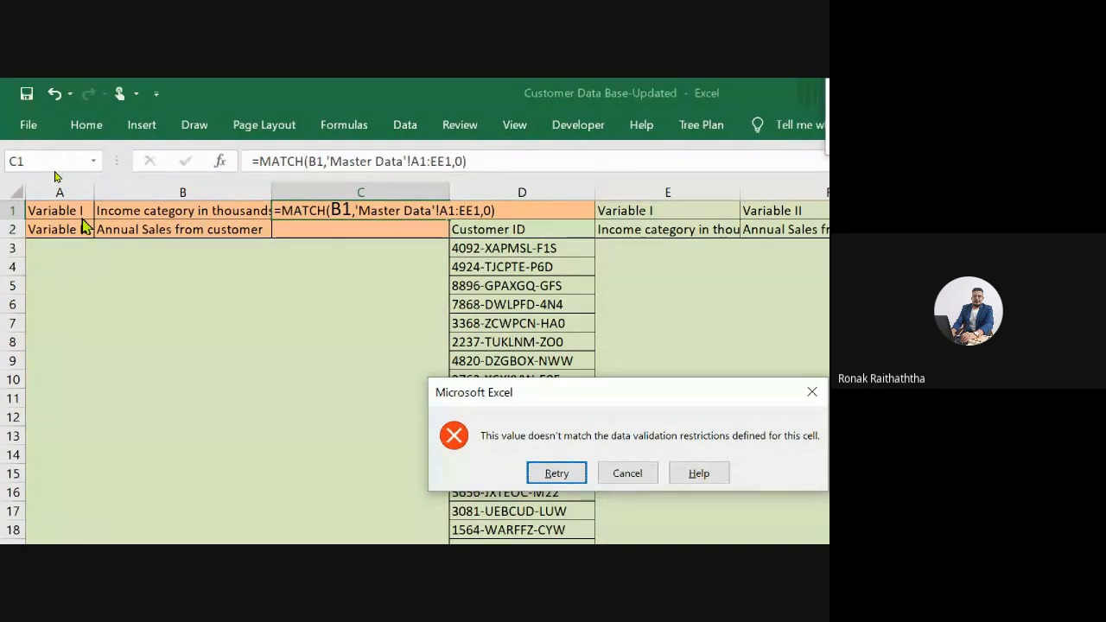
key("Escape")
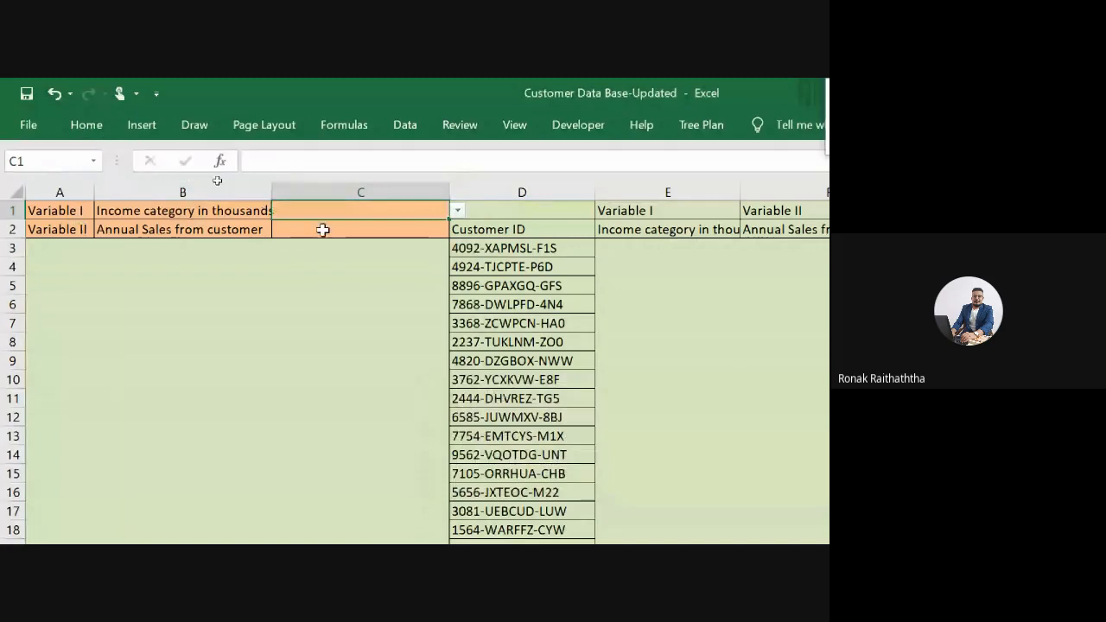
Step: Change the data validation of cells C1:C2 on Dashboard-II to allow any value
left_click_drag(334, 210, 334, 227)
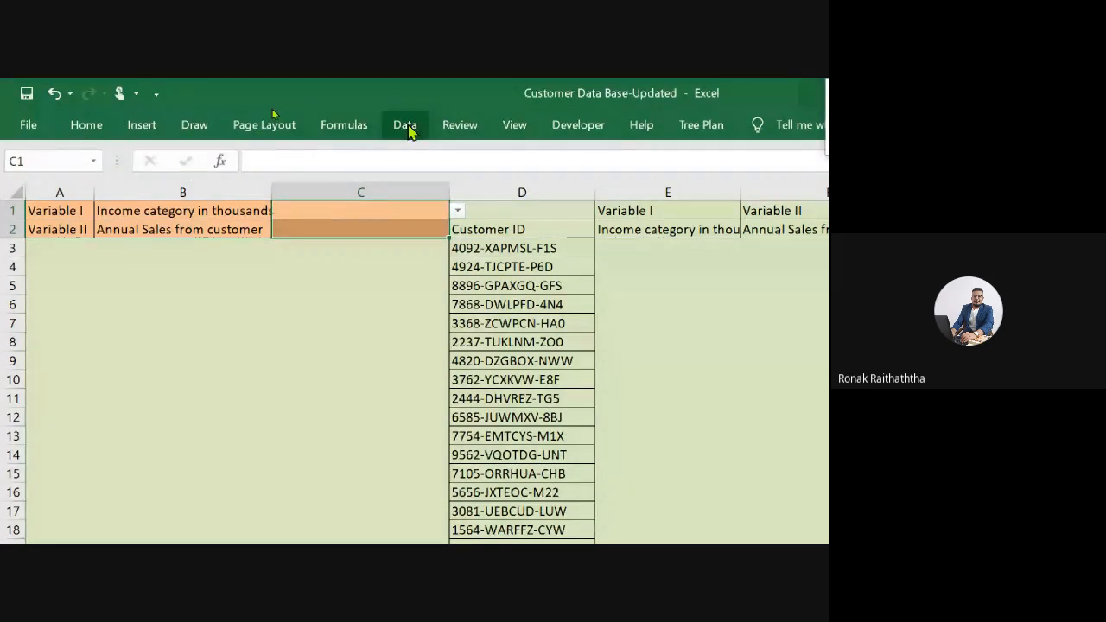
left_click(406, 126)
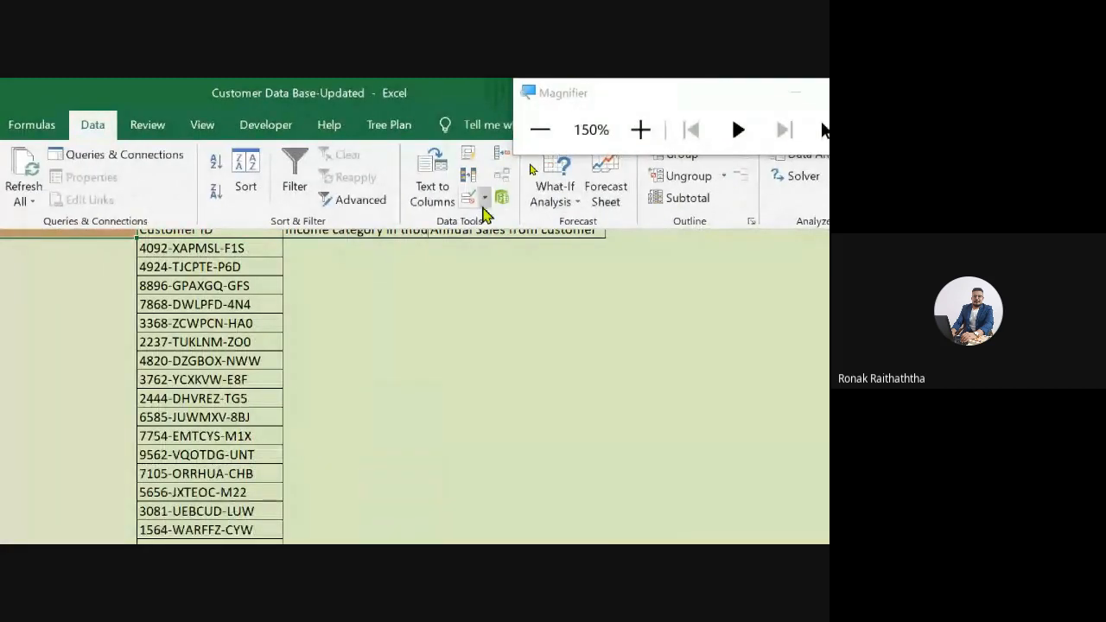
left_click(468, 200)
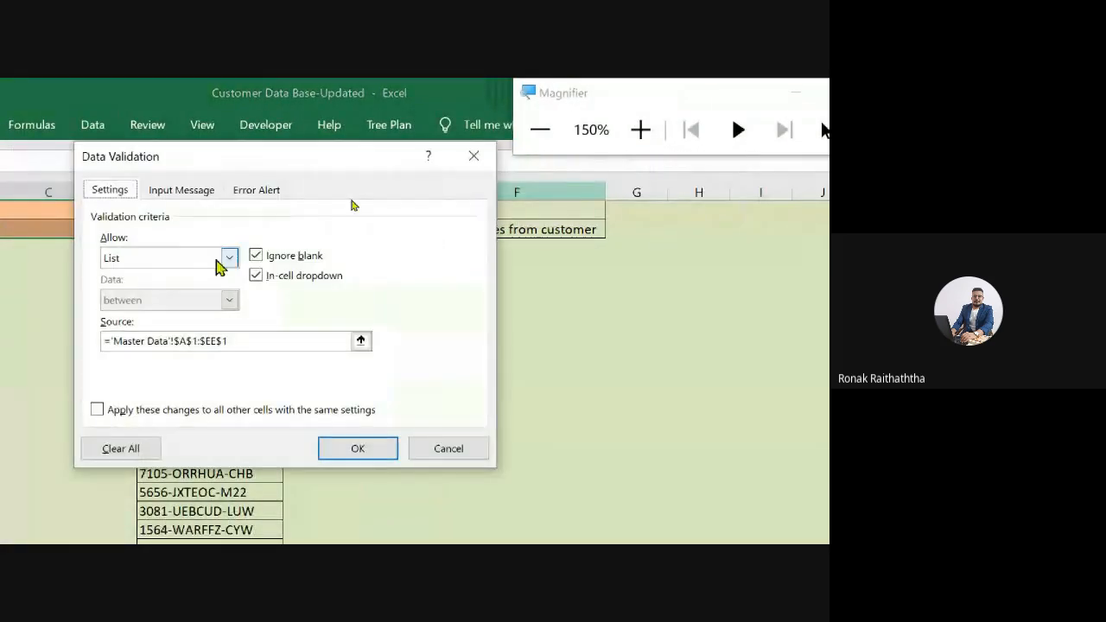
left_click(230, 258)
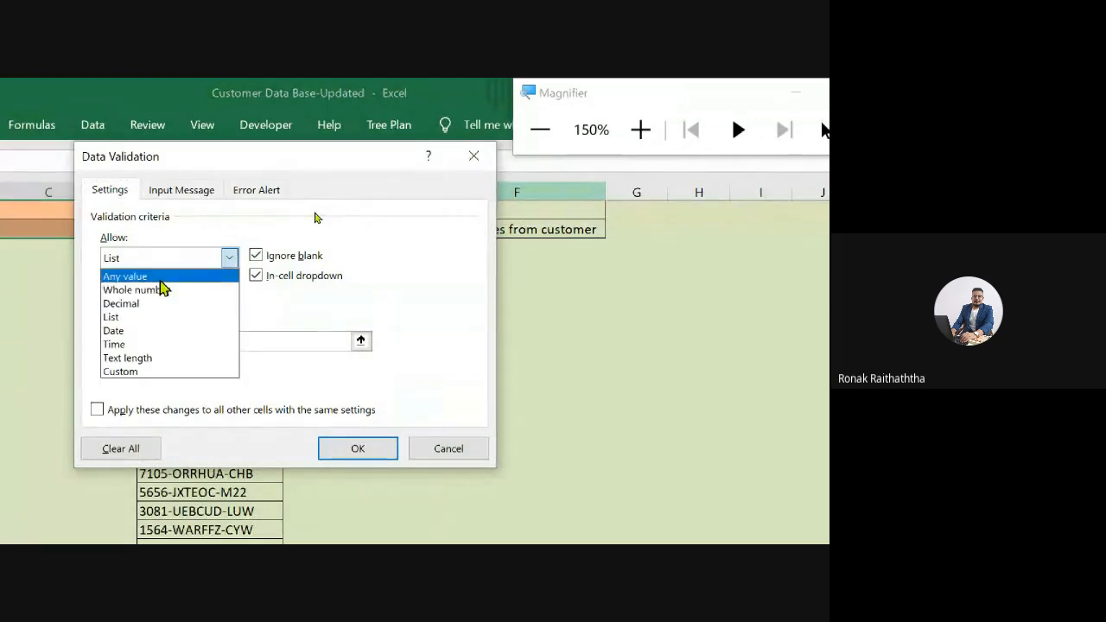
left_click(160, 278)
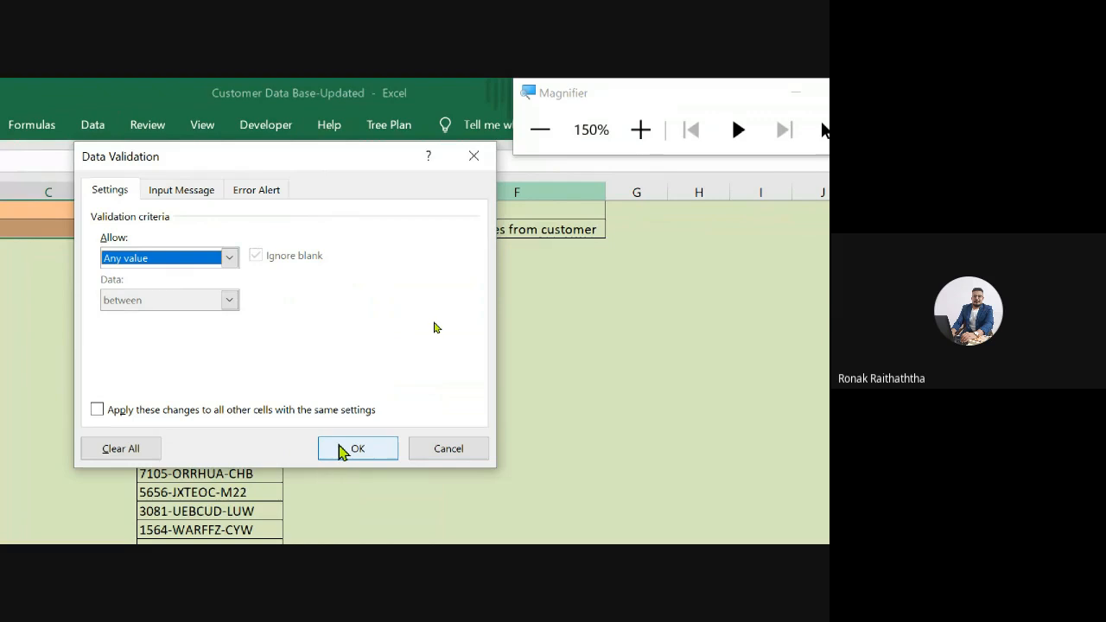
left_click(342, 449)
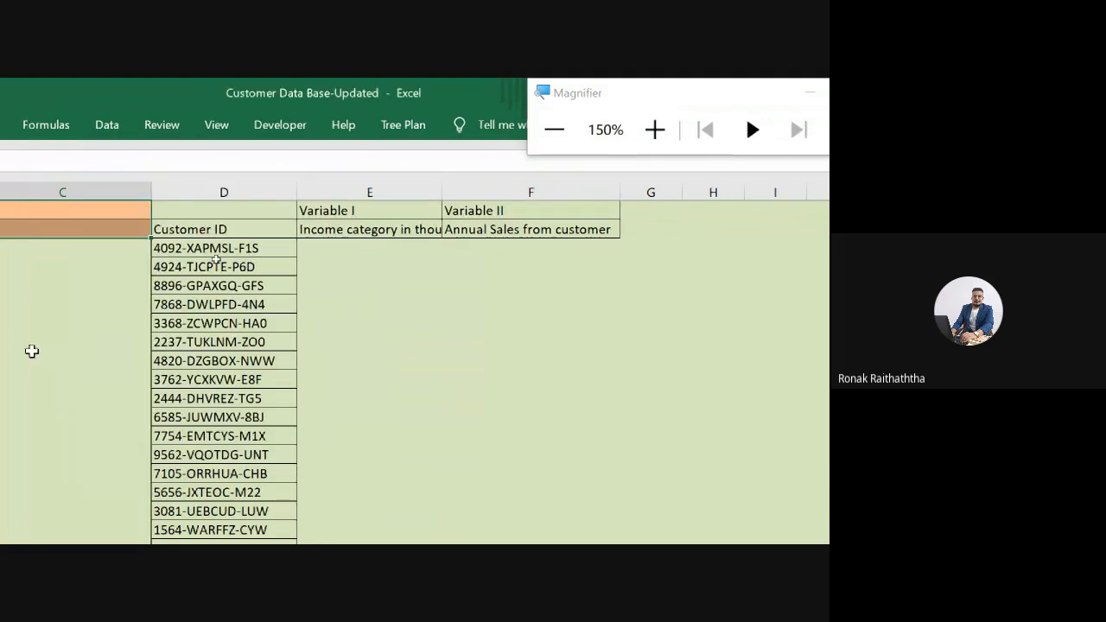
Step: Enter a MATCH formula in C1 looking up B1 in the Master Data header row A1:EE1 with match type 0
left_click(203, 213)
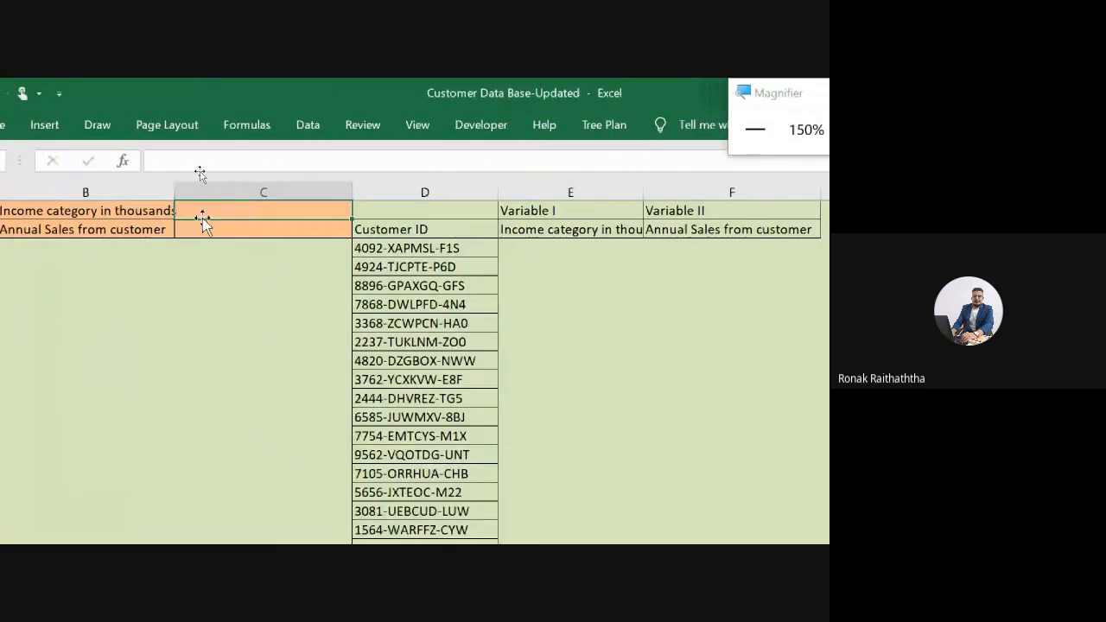
type("=mat")
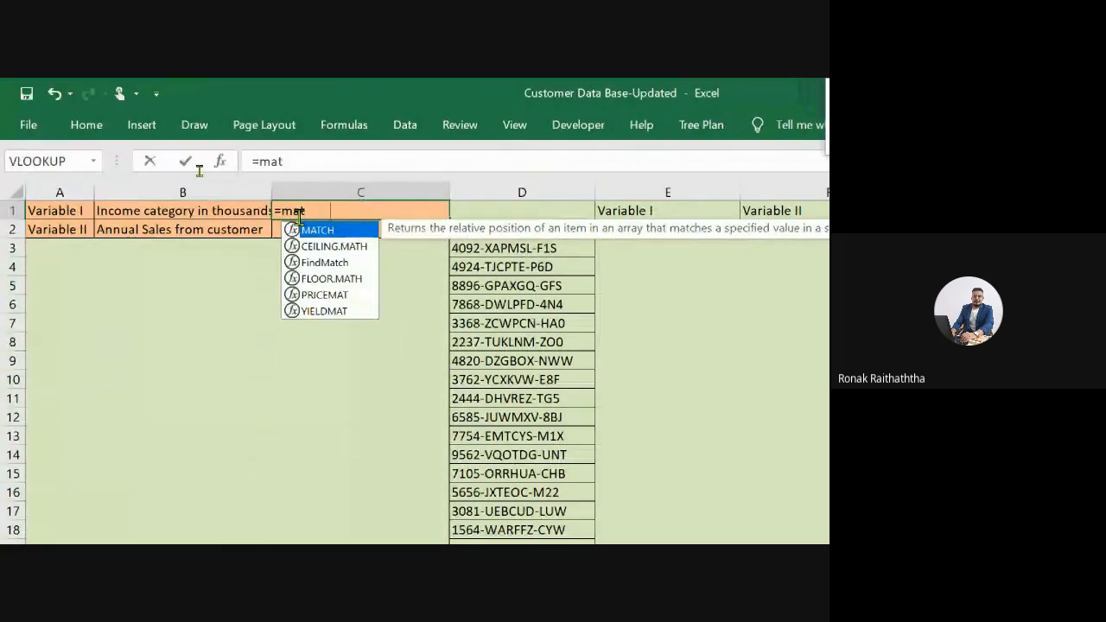
key("Tab")
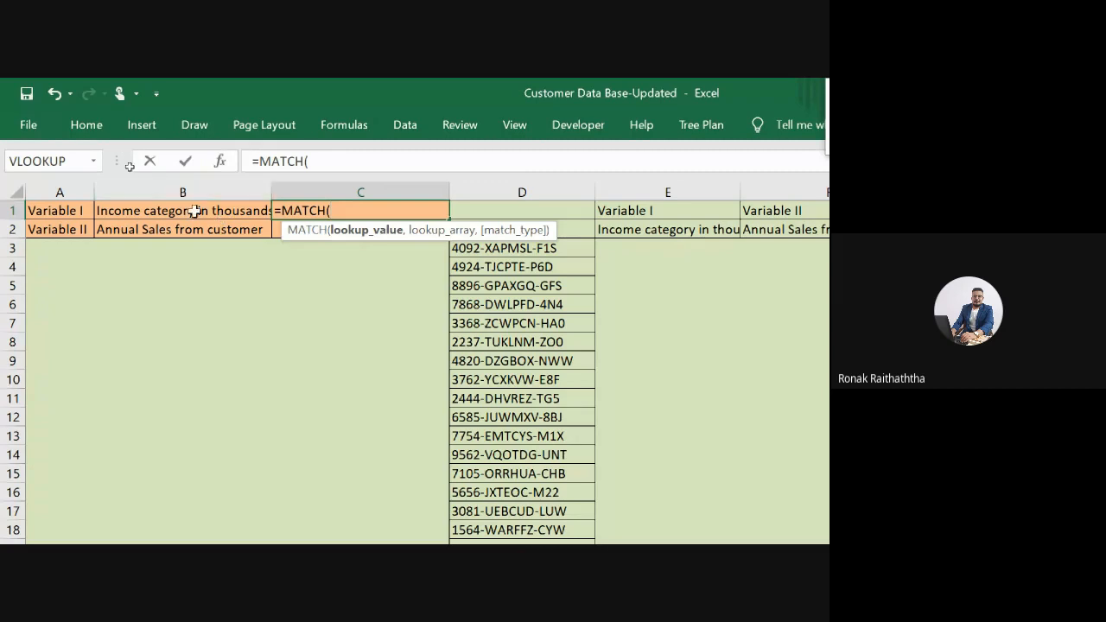
left_click(195, 211)
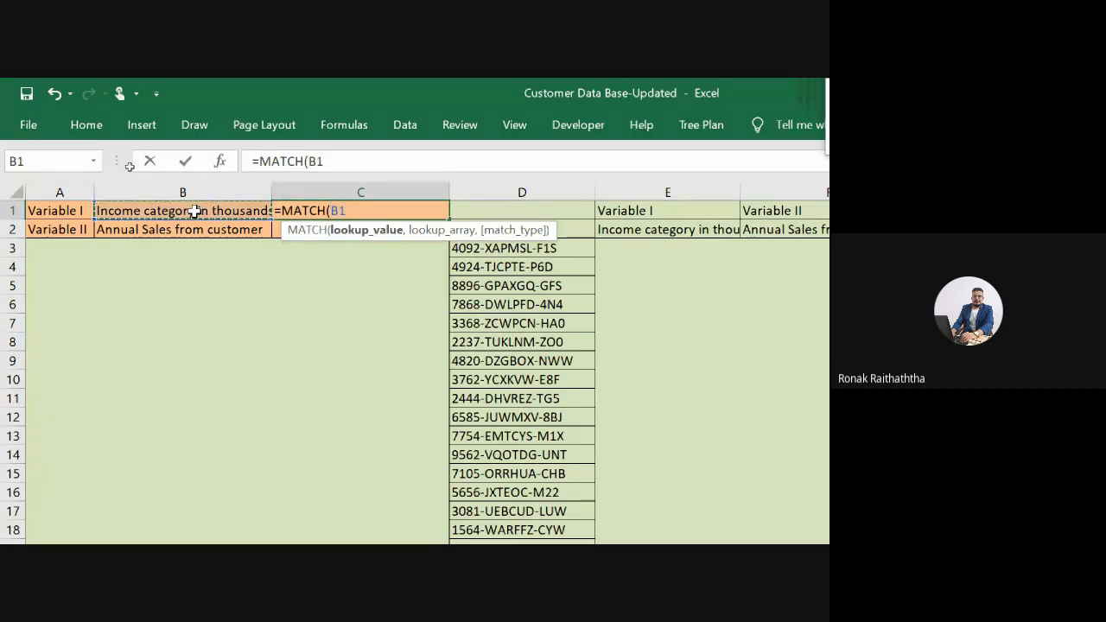
type(",")
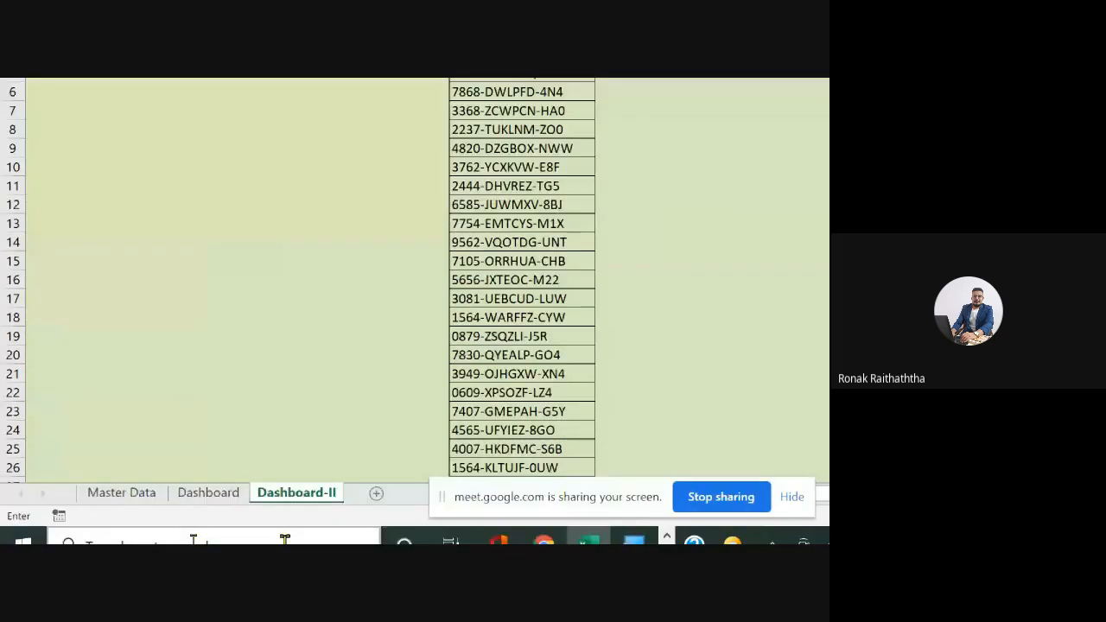
left_click(134, 477)
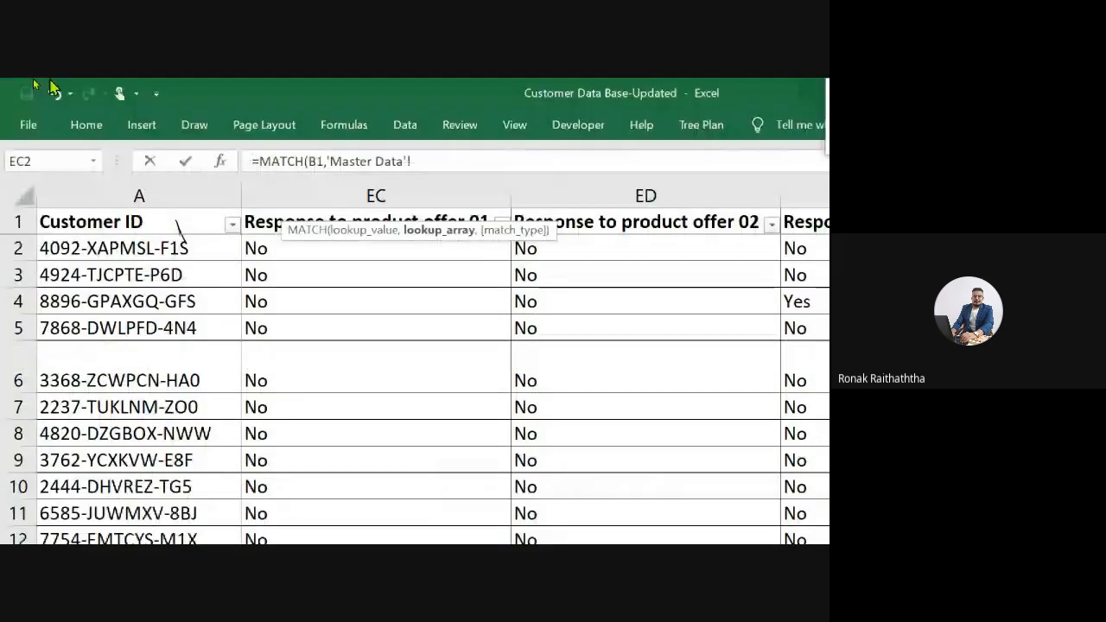
left_click(37, 221)
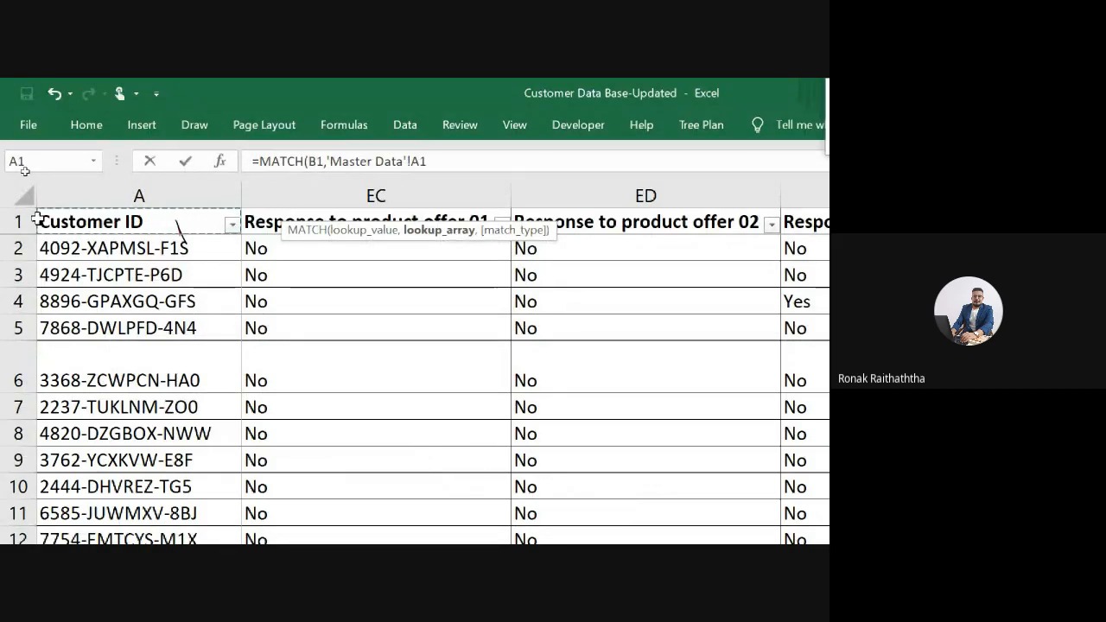
key("ctrl+shift+Right")
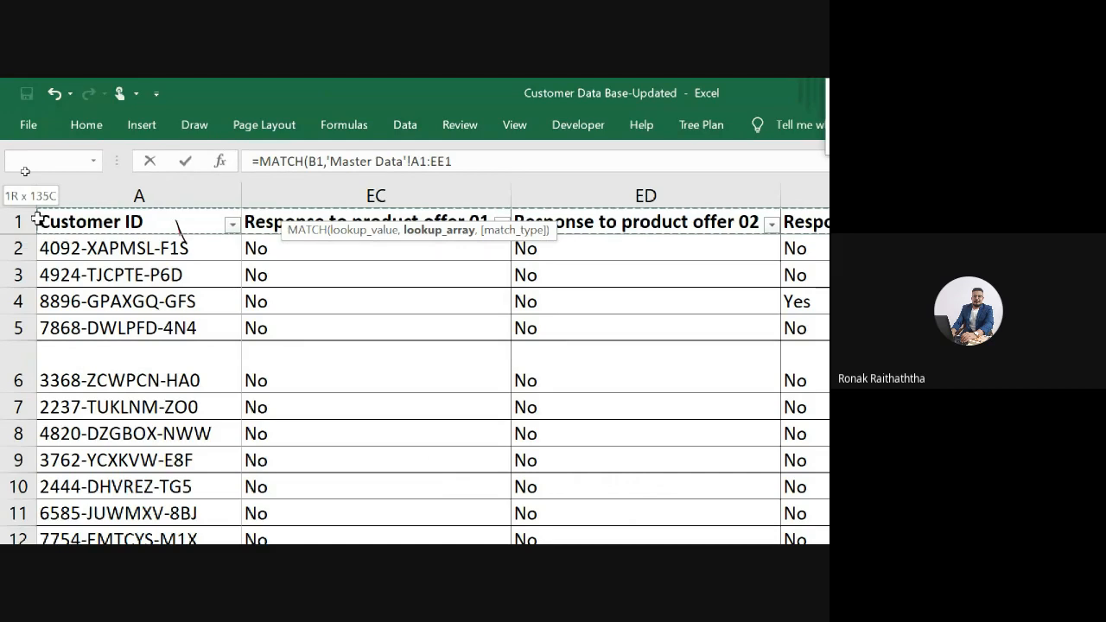
type(",")
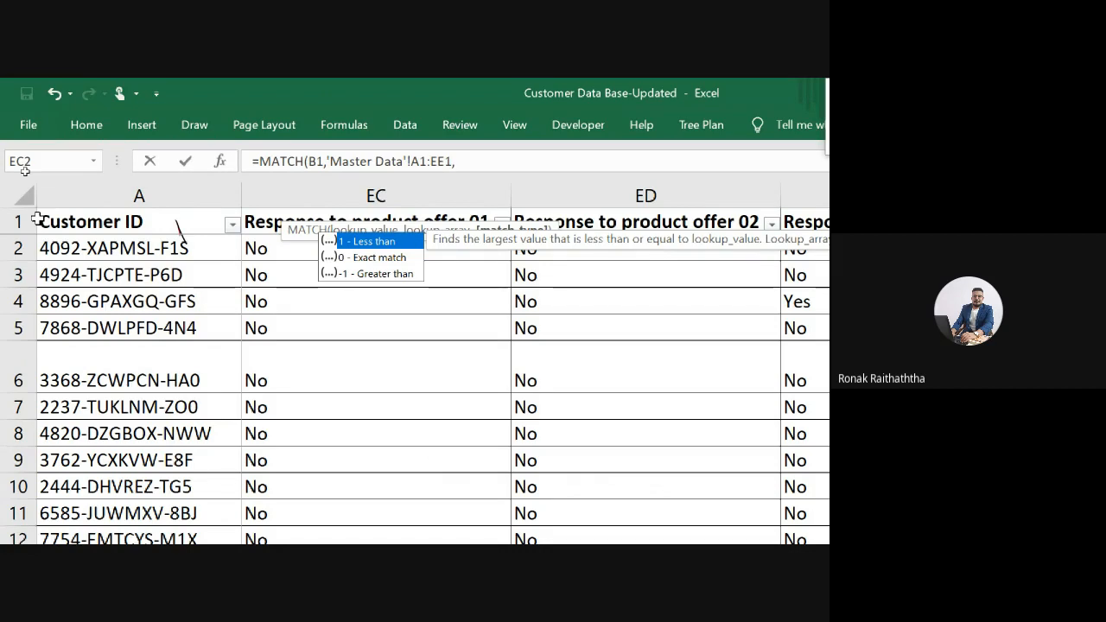
type("0)")
key("Return")
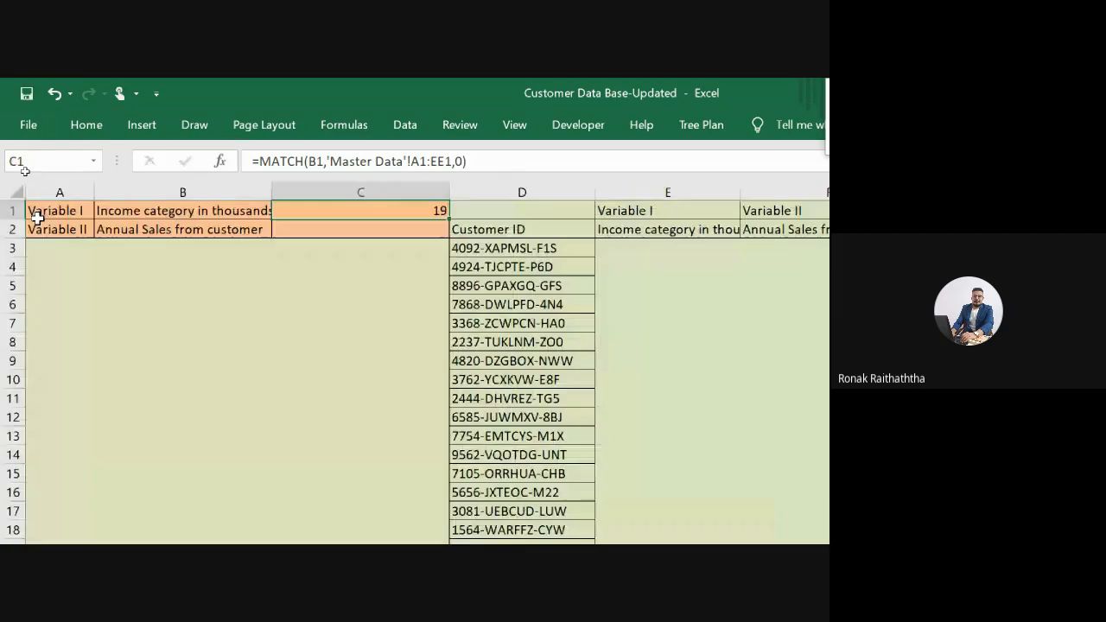
Step: Change the Variable I selection in B1 to Credit card debt in thousands and check the position in C1
key("Left")
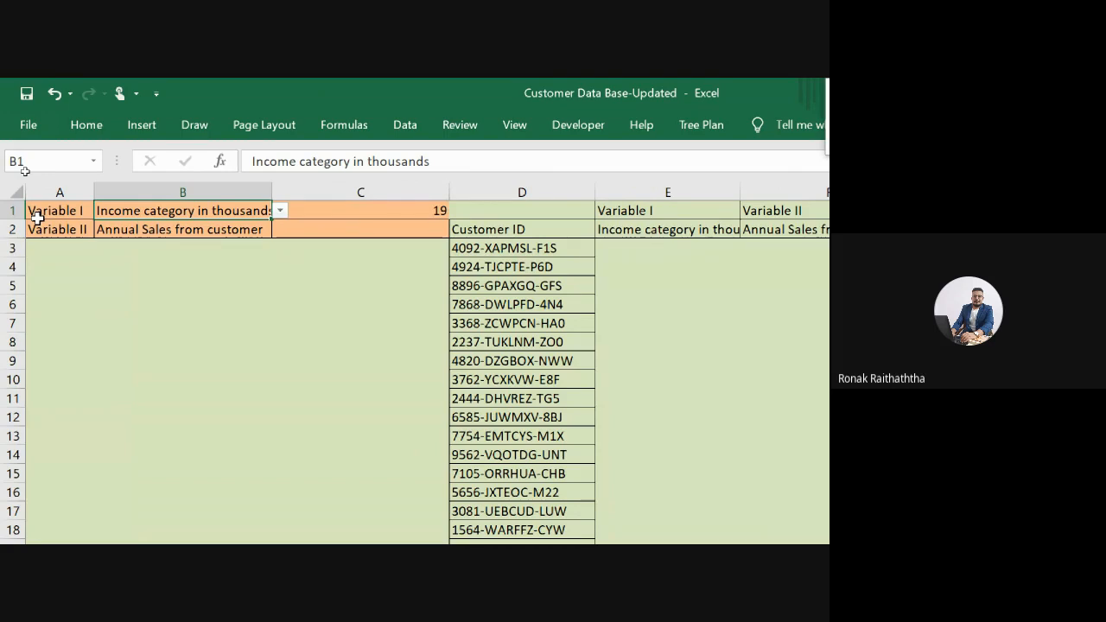
key("Right")
key("Left")
key("alt+Down")
key("Down")
key("Down")
key("Down")
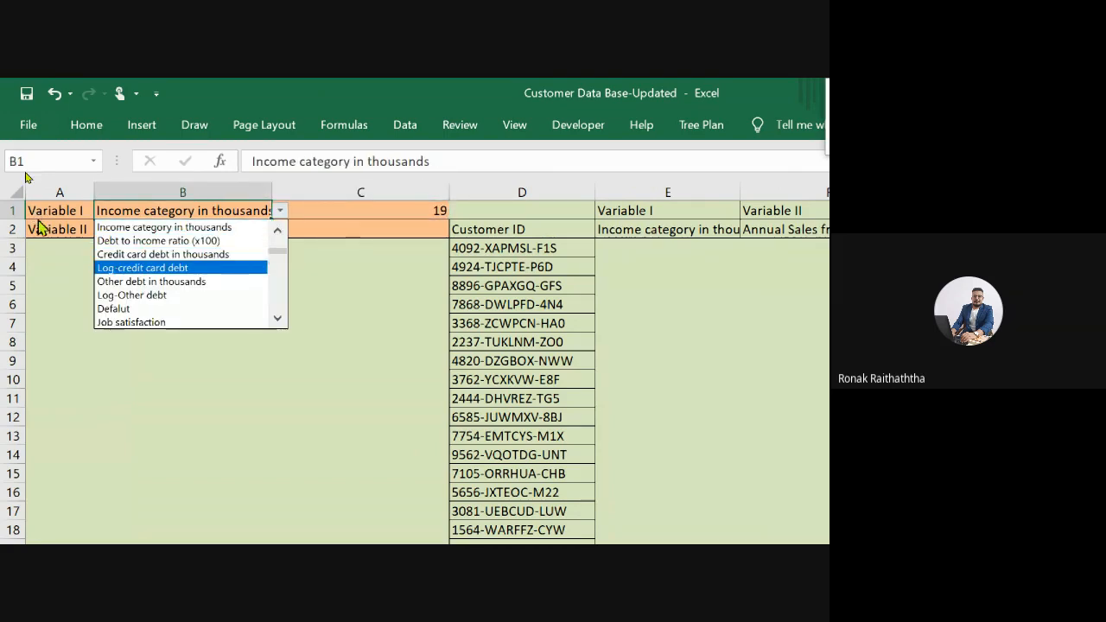
key("Up")
key("Return")
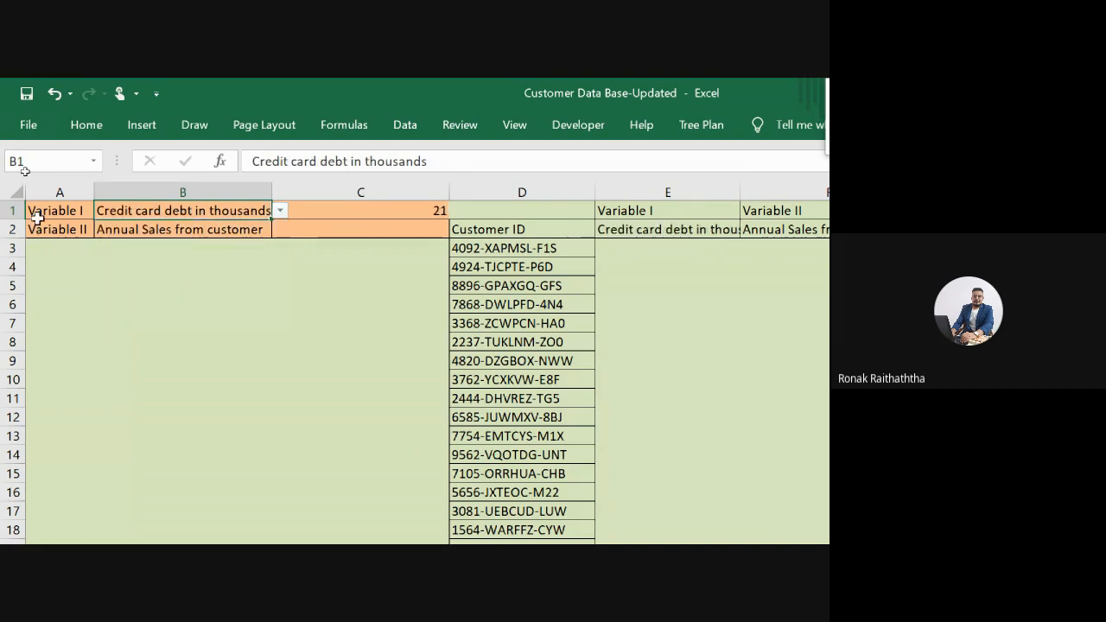
key("Right")
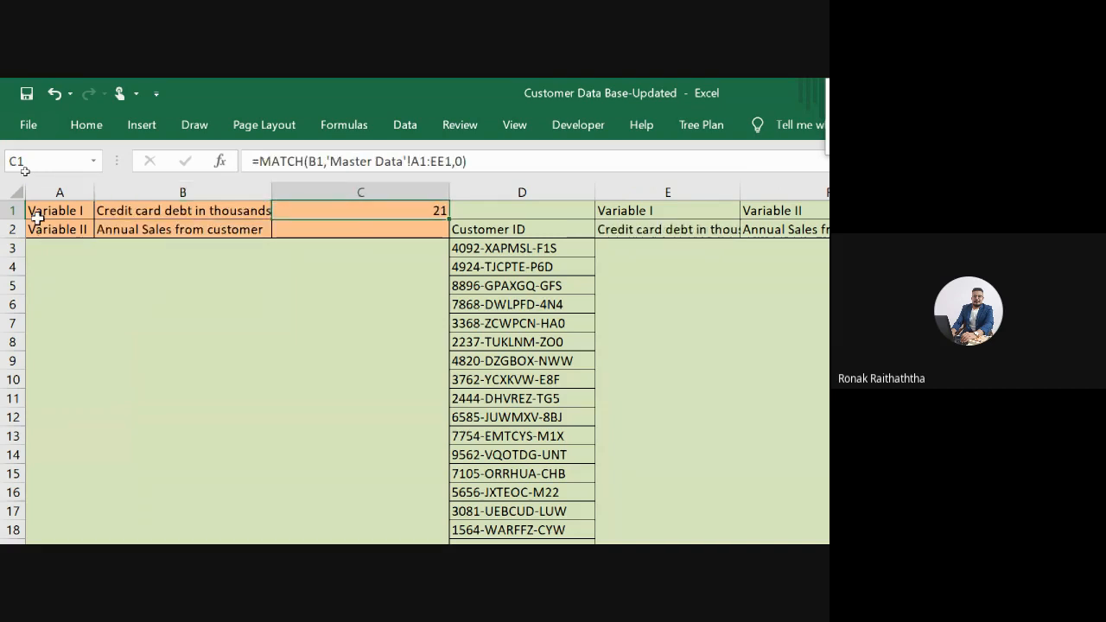
key("Left")
key("Right")
Step: Enter a MATCH formula in C2 looking up B2 in the Master Data header row A1:EE1 with match type 0
key("Down")
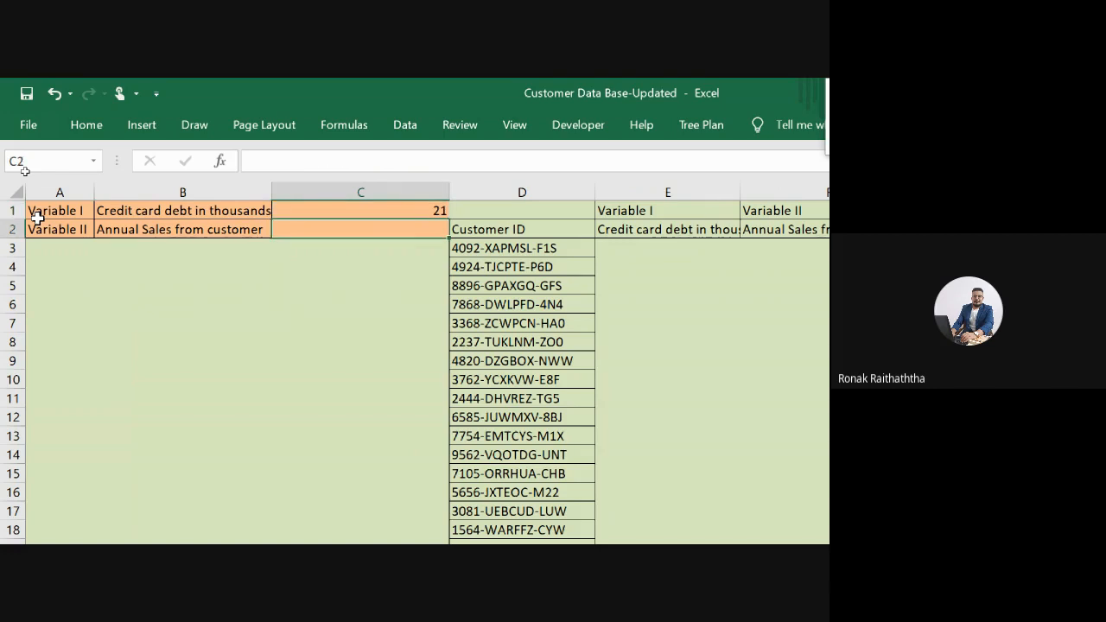
type("=match")
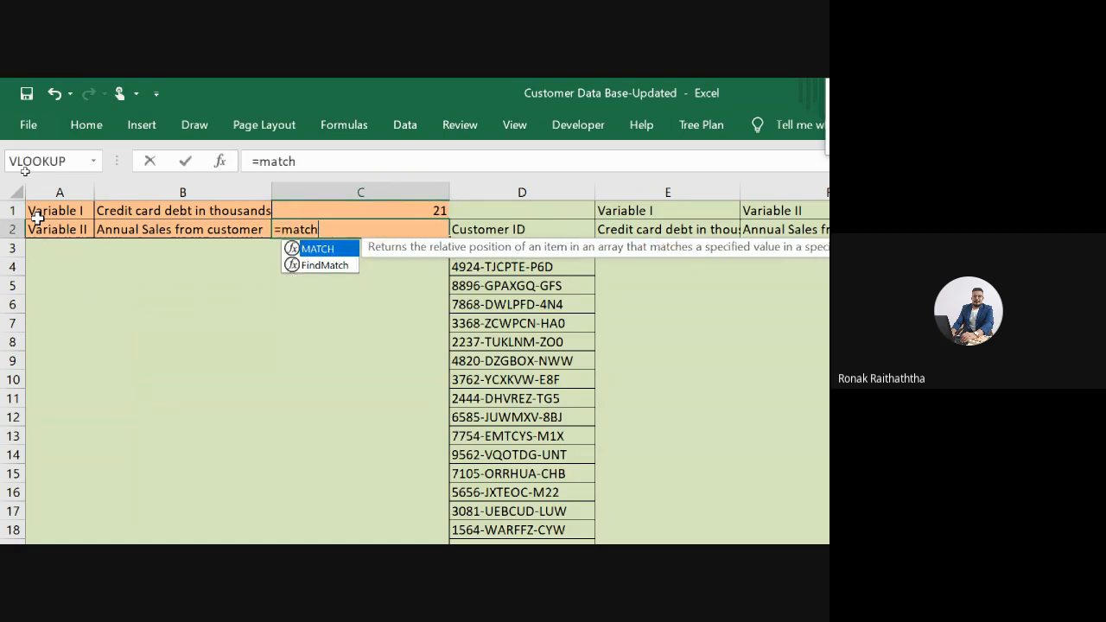
key("Tab")
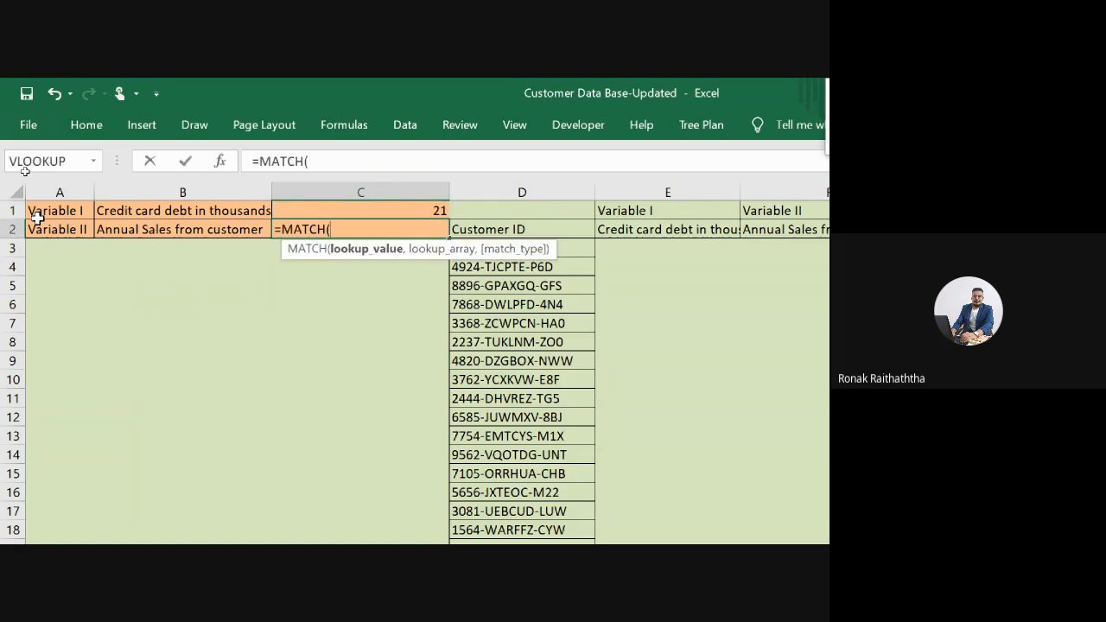
left_click(132, 229)
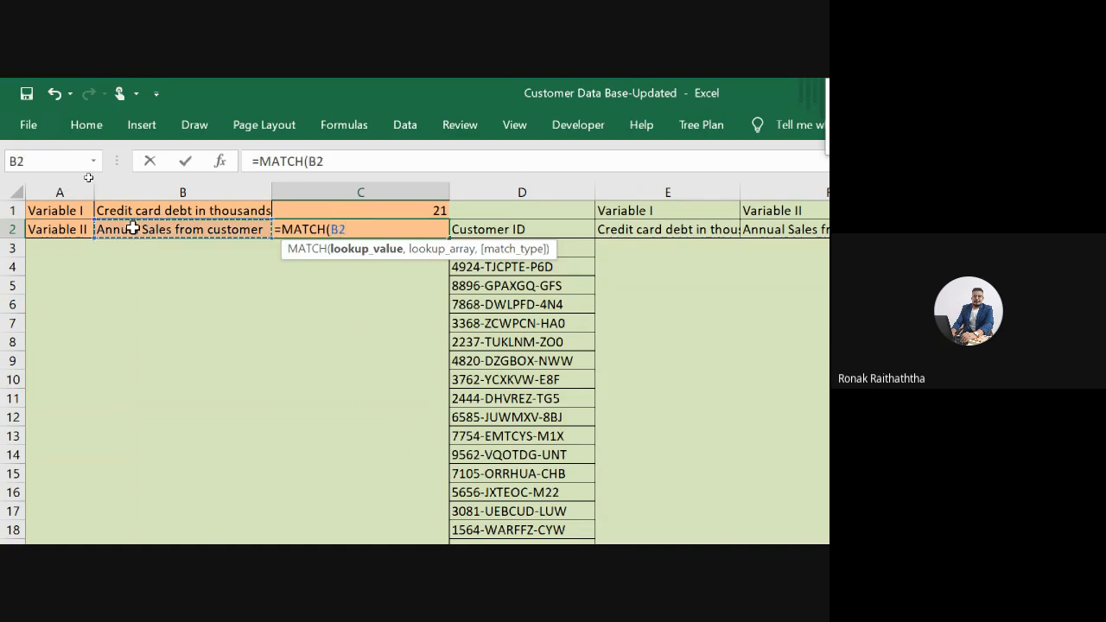
type(",")
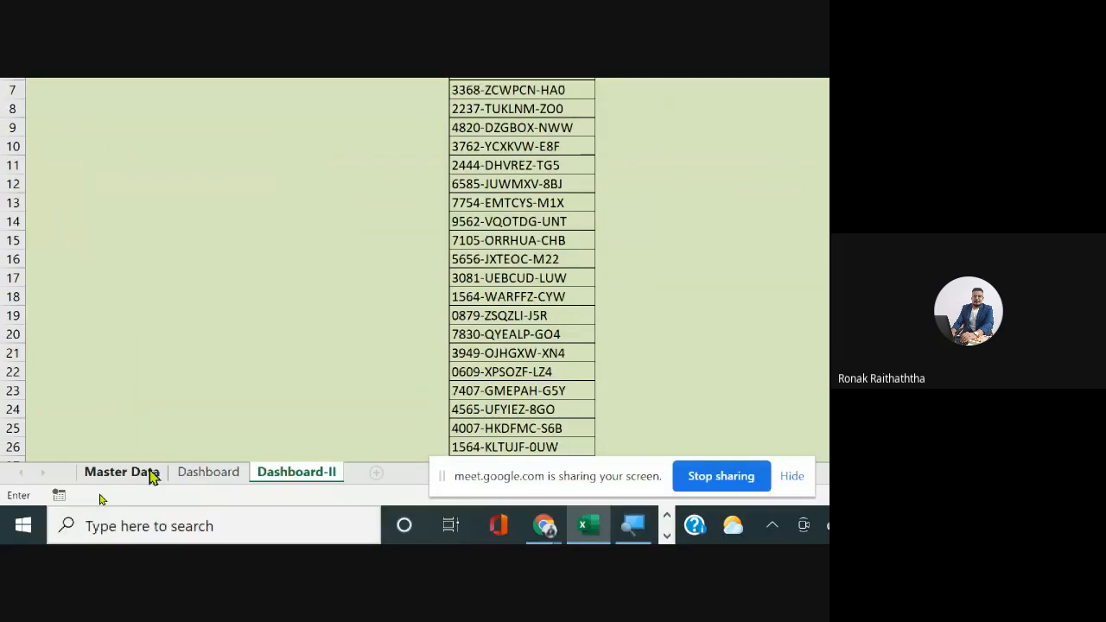
left_click(149, 473)
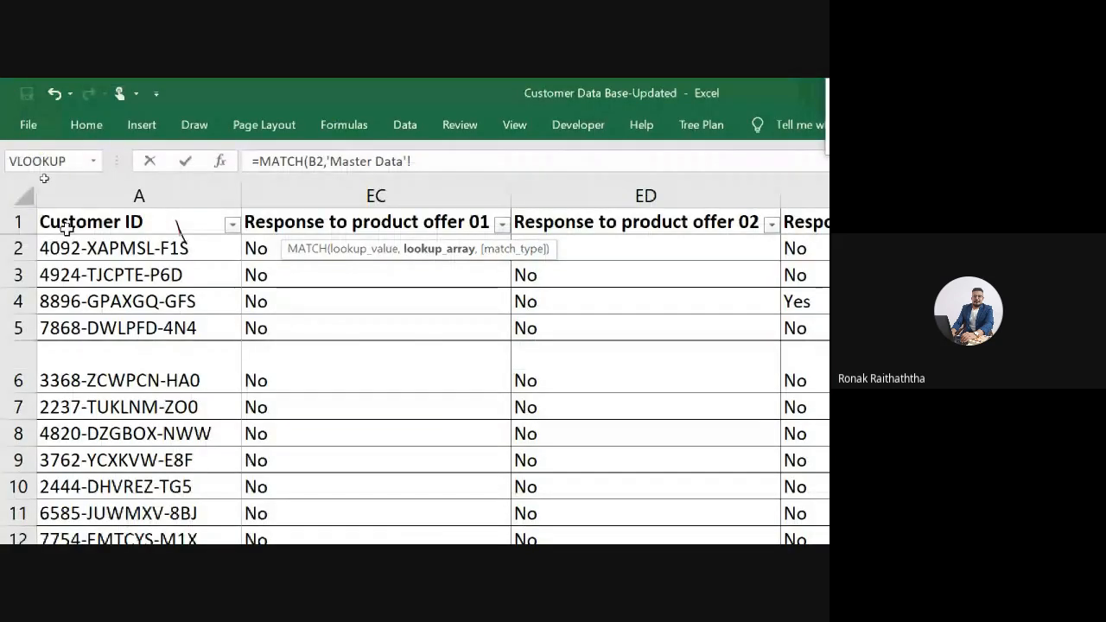
left_click(66, 228)
key("ctrl+shift+Right")
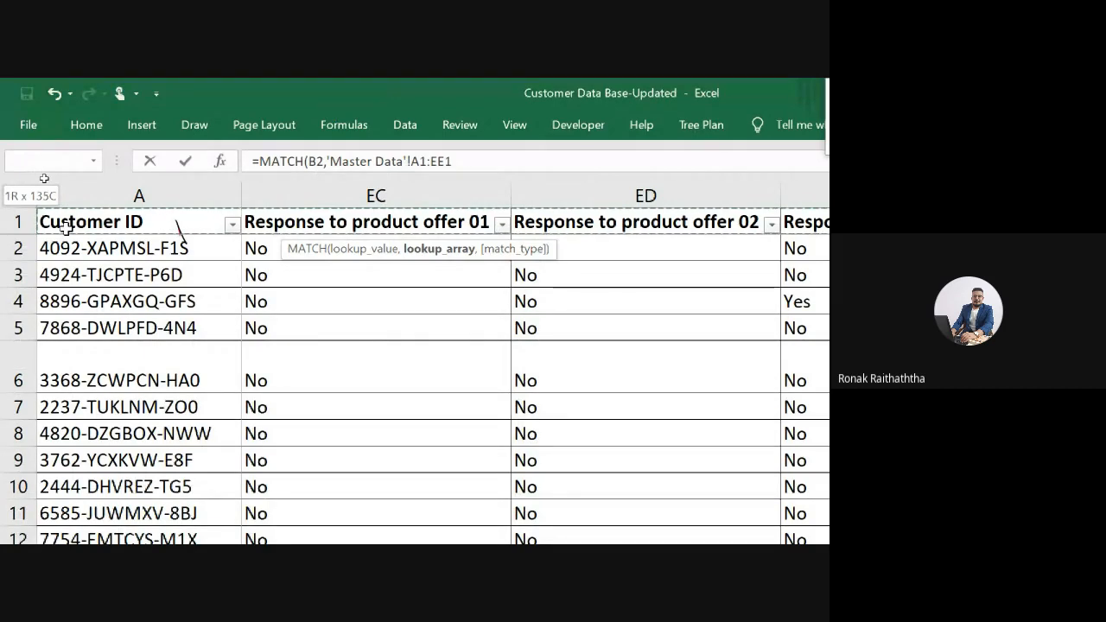
type(",")
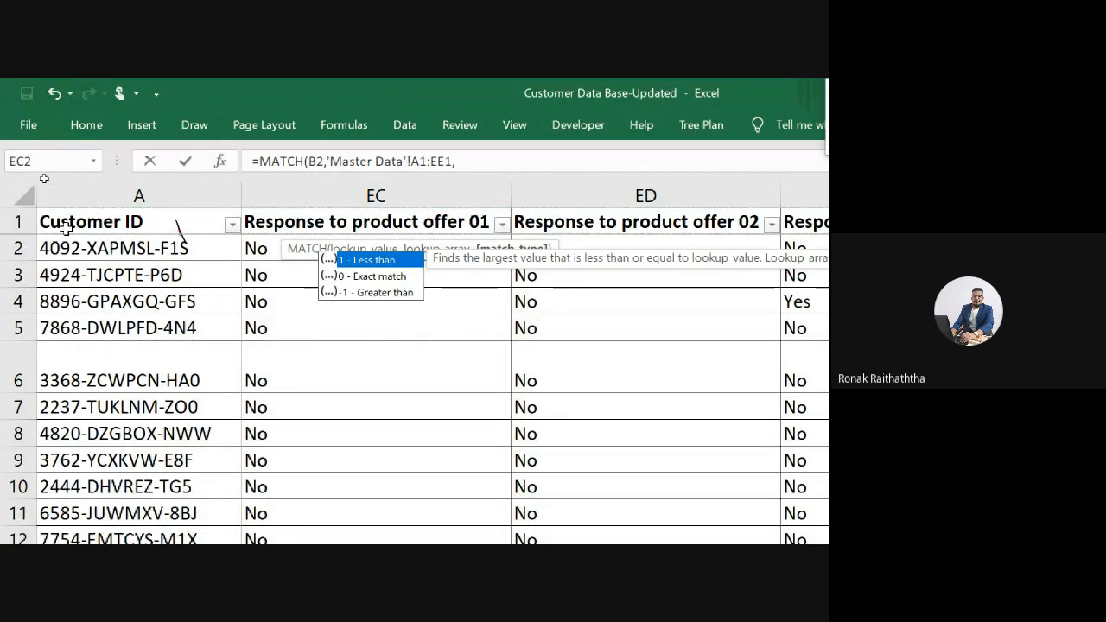
type("0)")
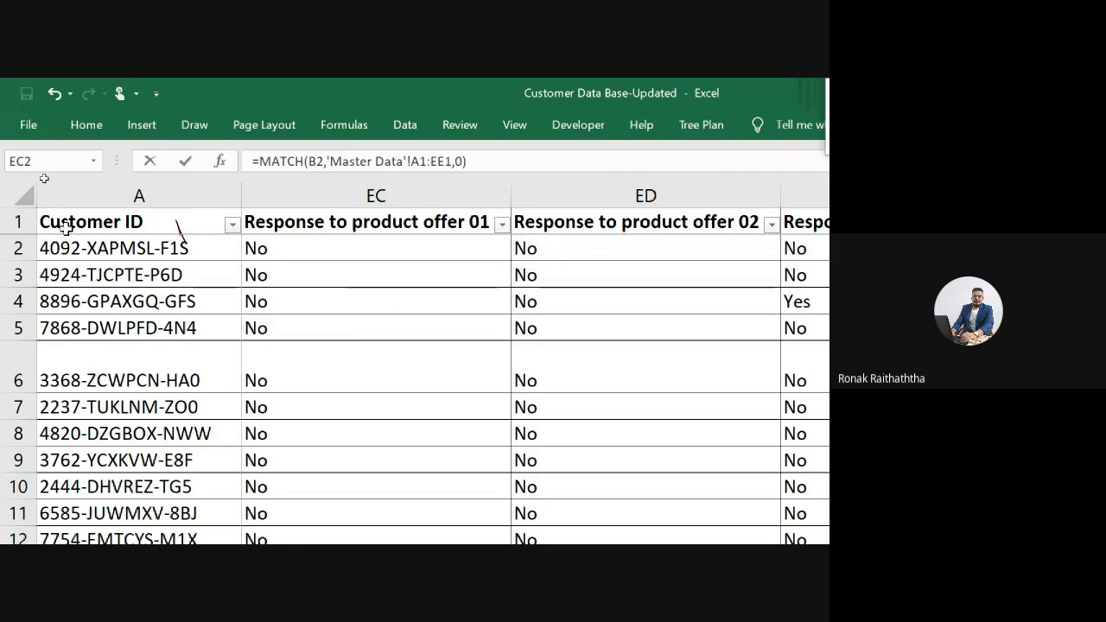
key("Return")
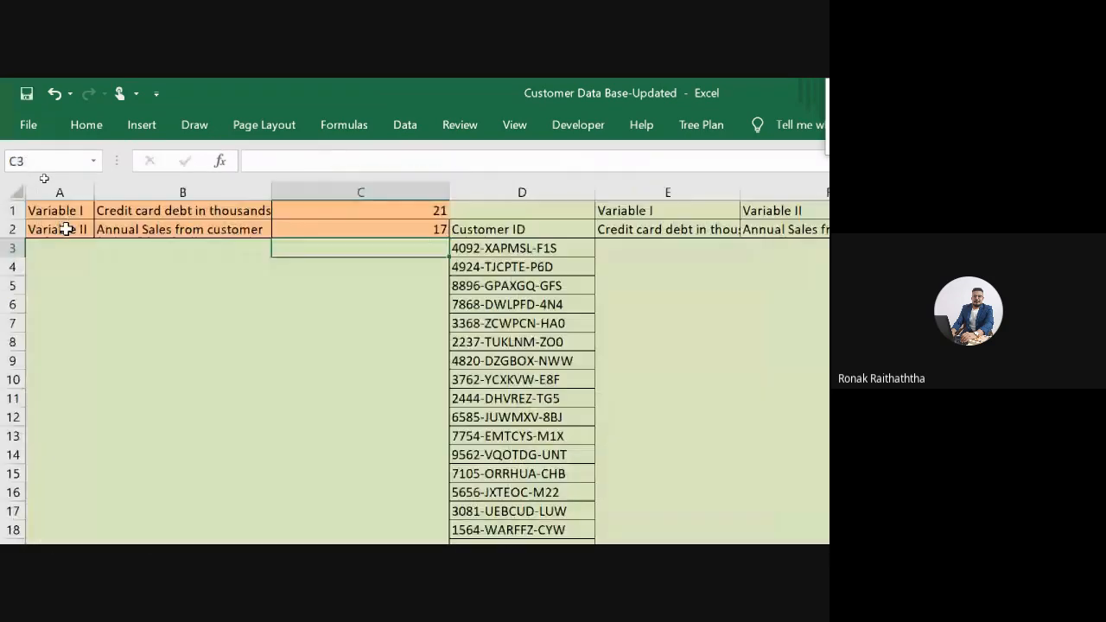
key("Up")
key("Up")
key("Left")
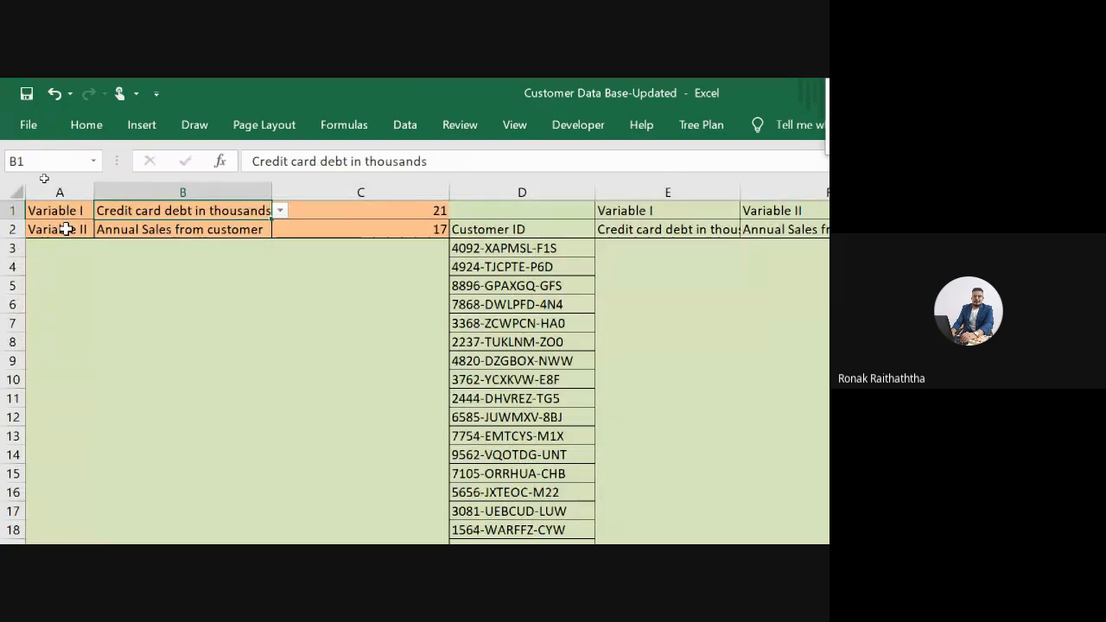
key("Right")
key("Down")
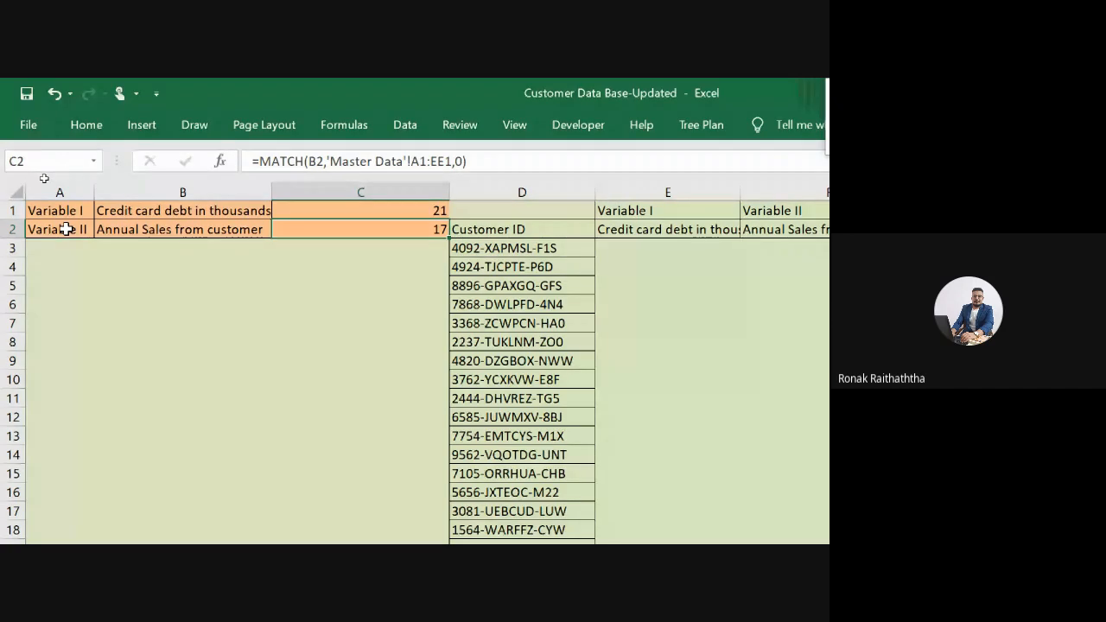
Step: Begin a VLOOKUP formula in E3 under Variable I with the Customer ID in D3 as lookup value
key("Right")
key("Down")
key("Right")
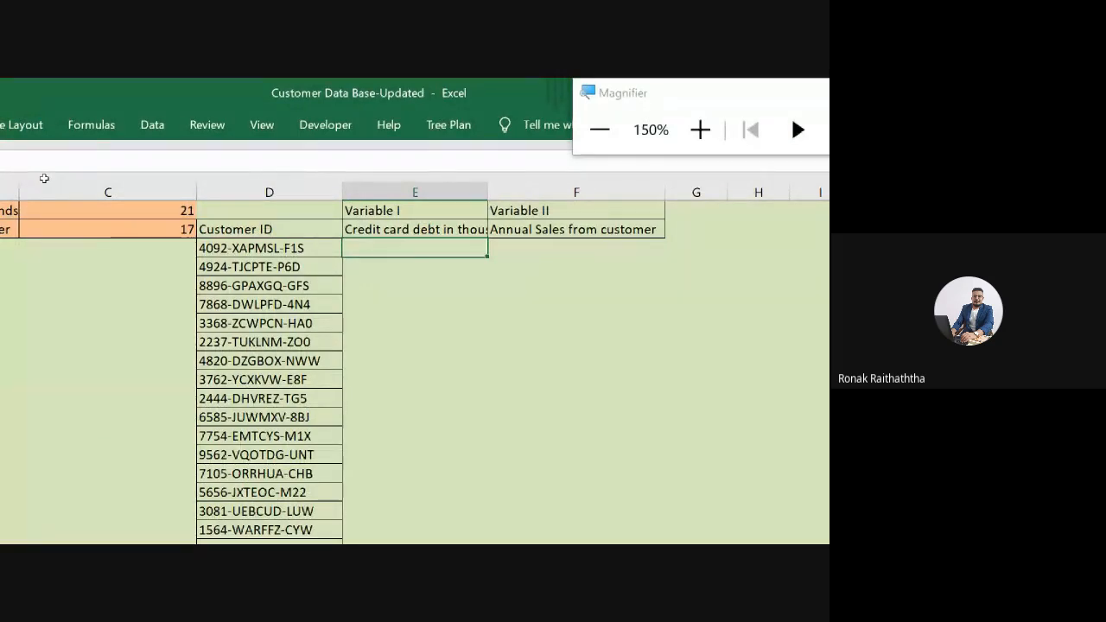
type("=v")
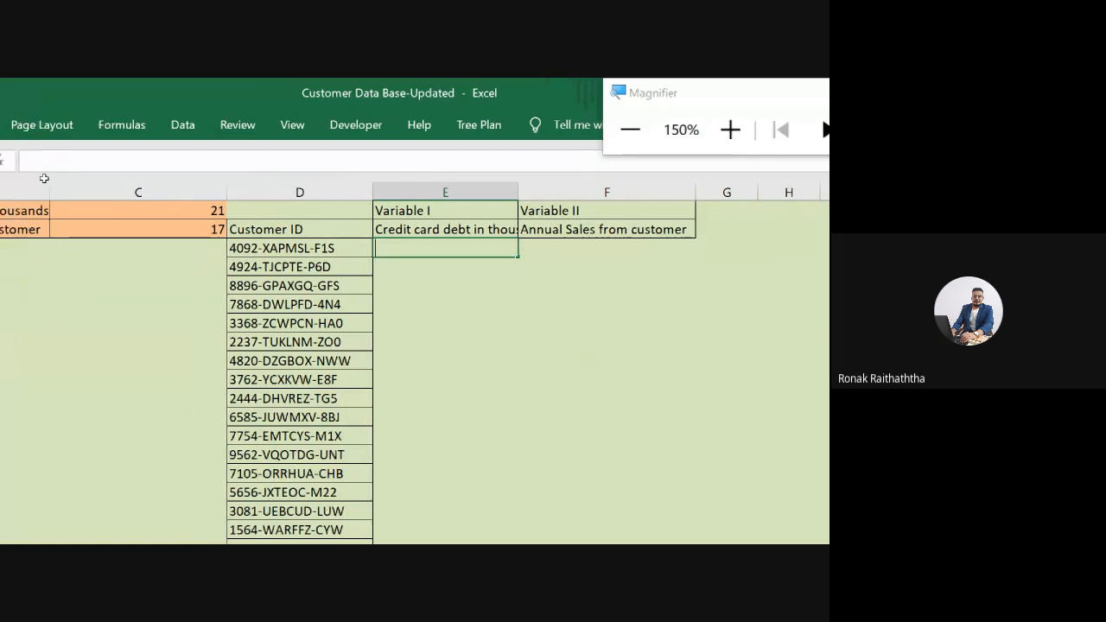
type("lo")
key("Tab")
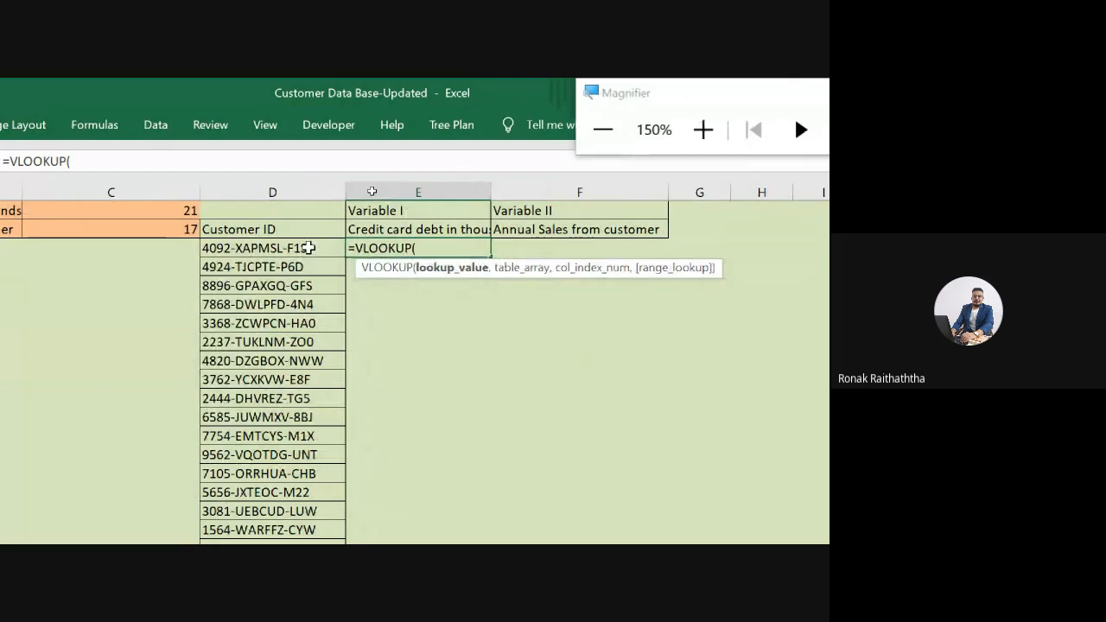
left_click(309, 248)
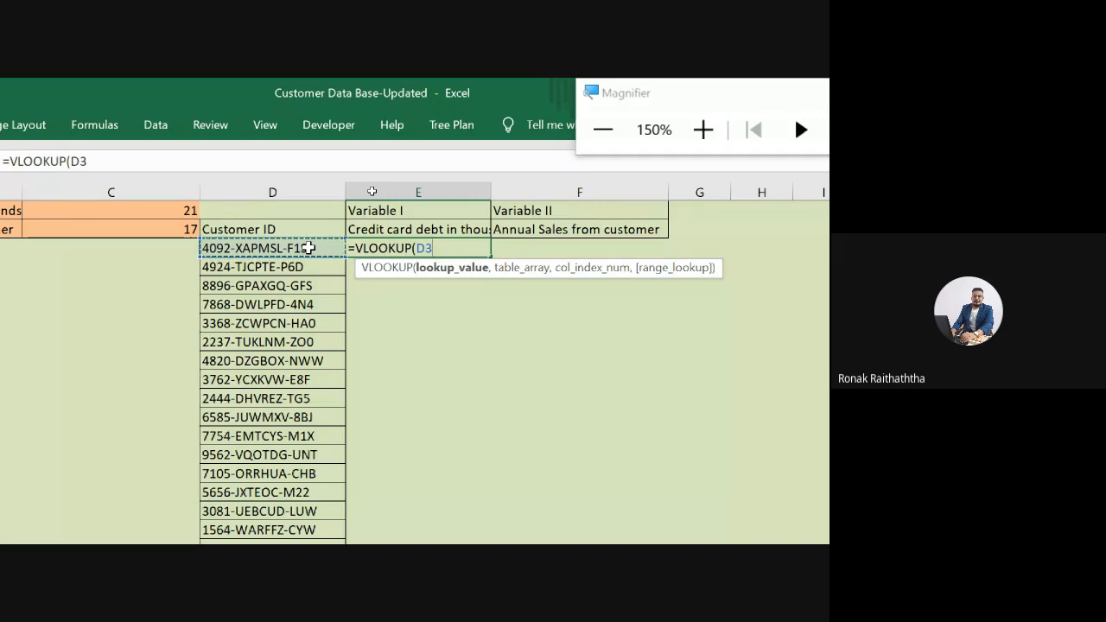
type(",")
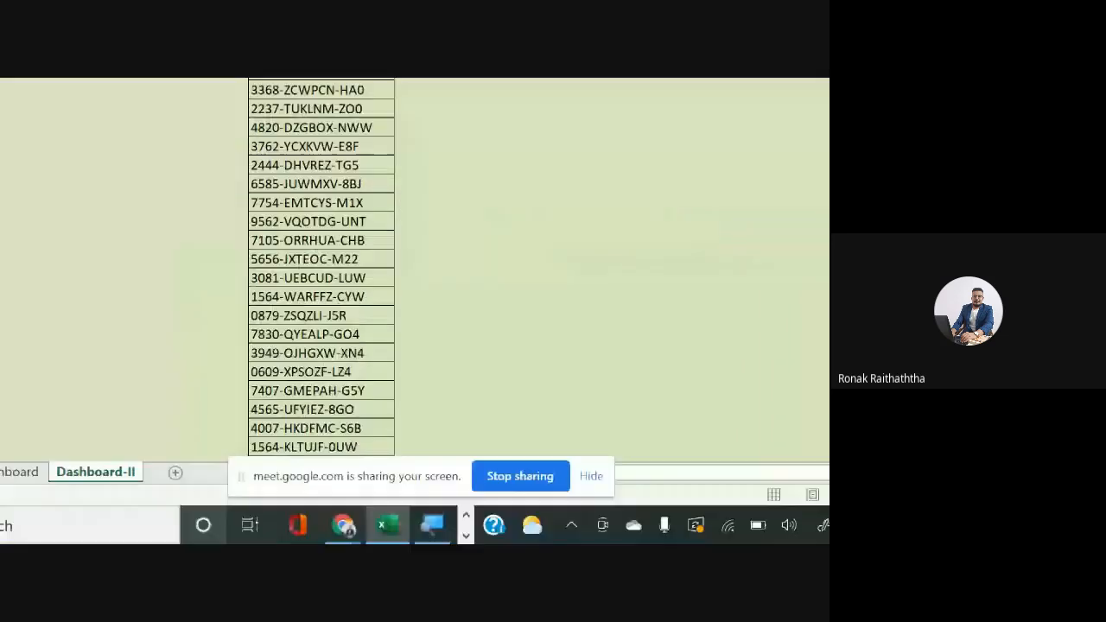
Step: Set the VLOOKUP table array in E3 to the Master Data range A1:EE5001
left_click(111, 484)
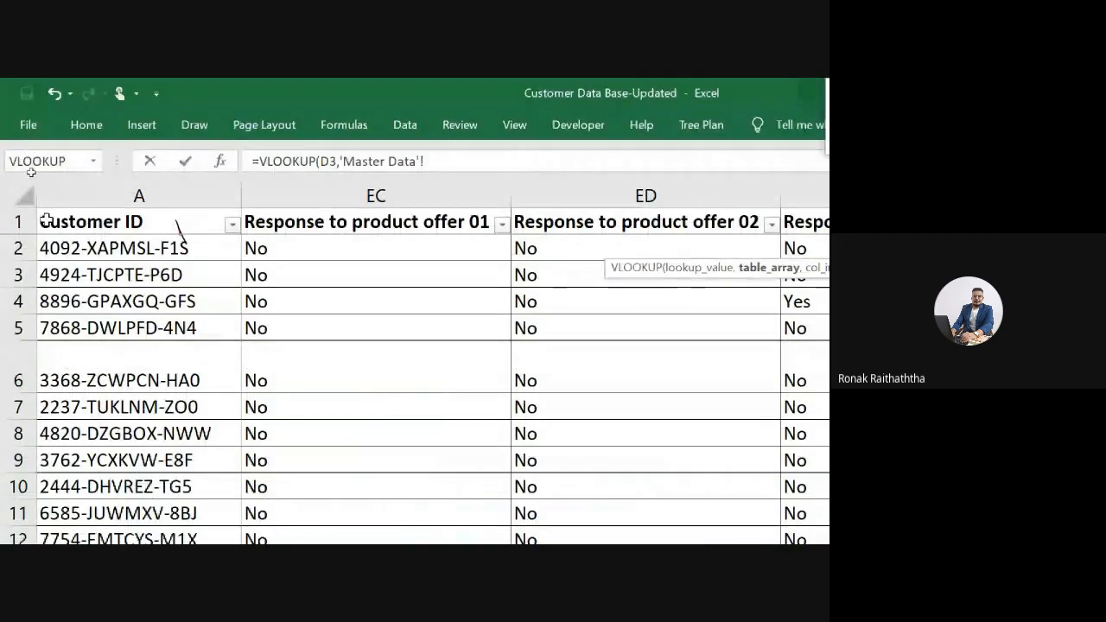
left_click(45, 221)
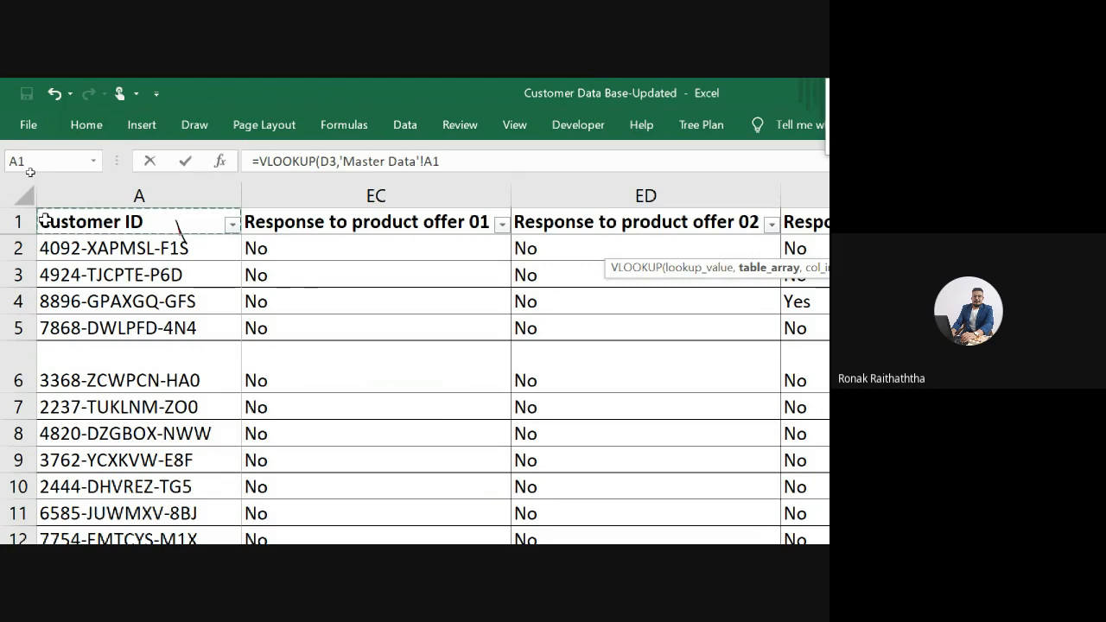
key("ctrl+shift+Right")
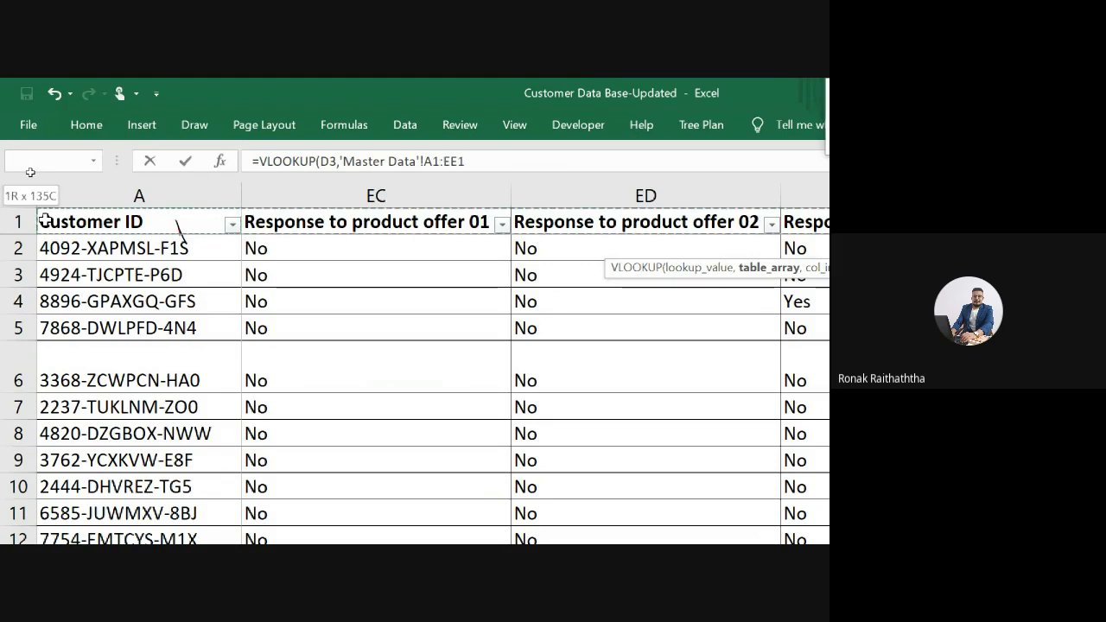
key("ctrl+shift+Down")
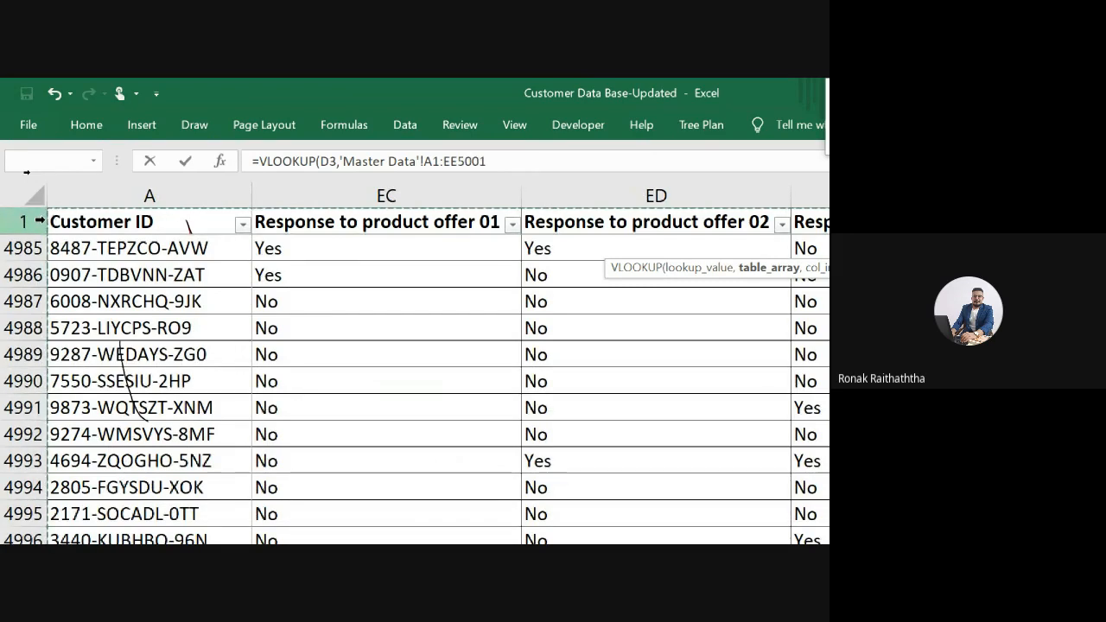
type(",")
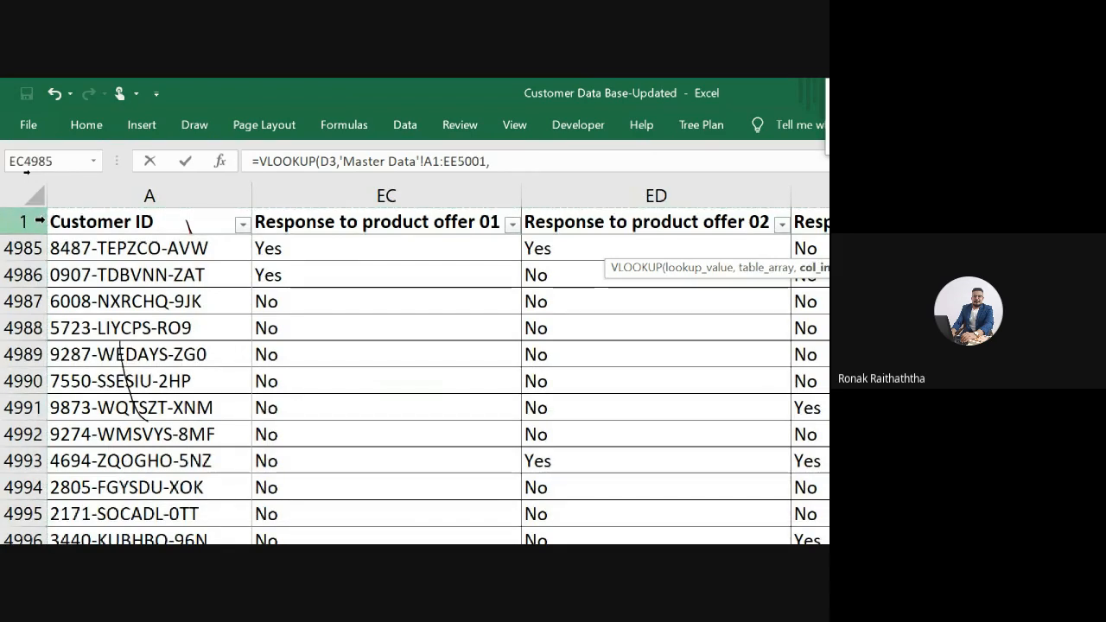
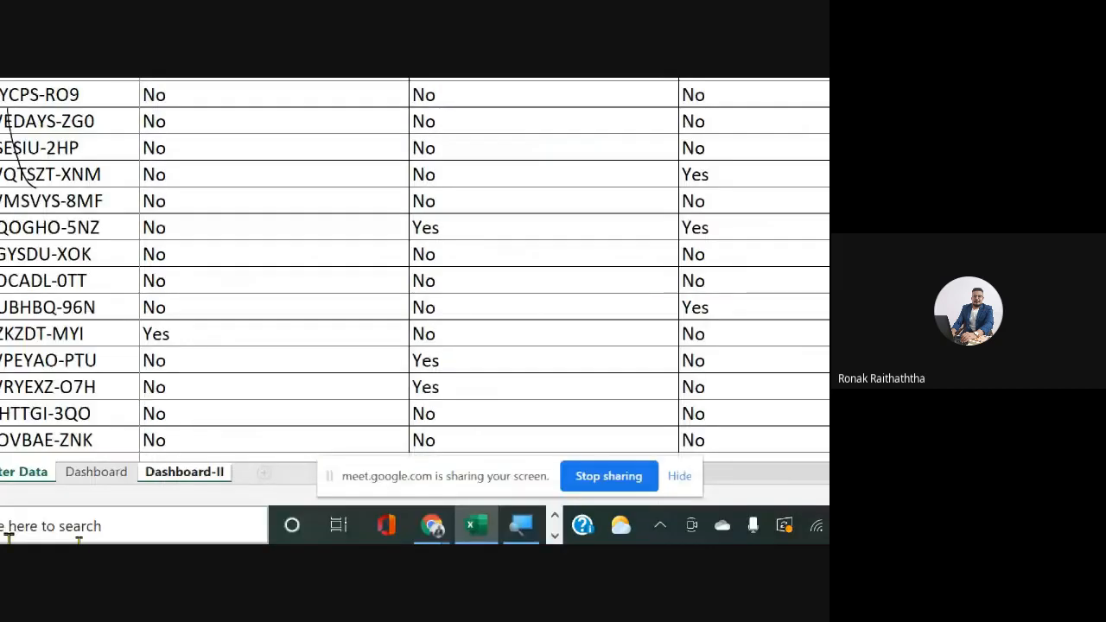
Step: Complete the E3 VLOOKUP with Dashboard-II cell C1 as the column index and FALSE for an exact match
left_click(195, 475)
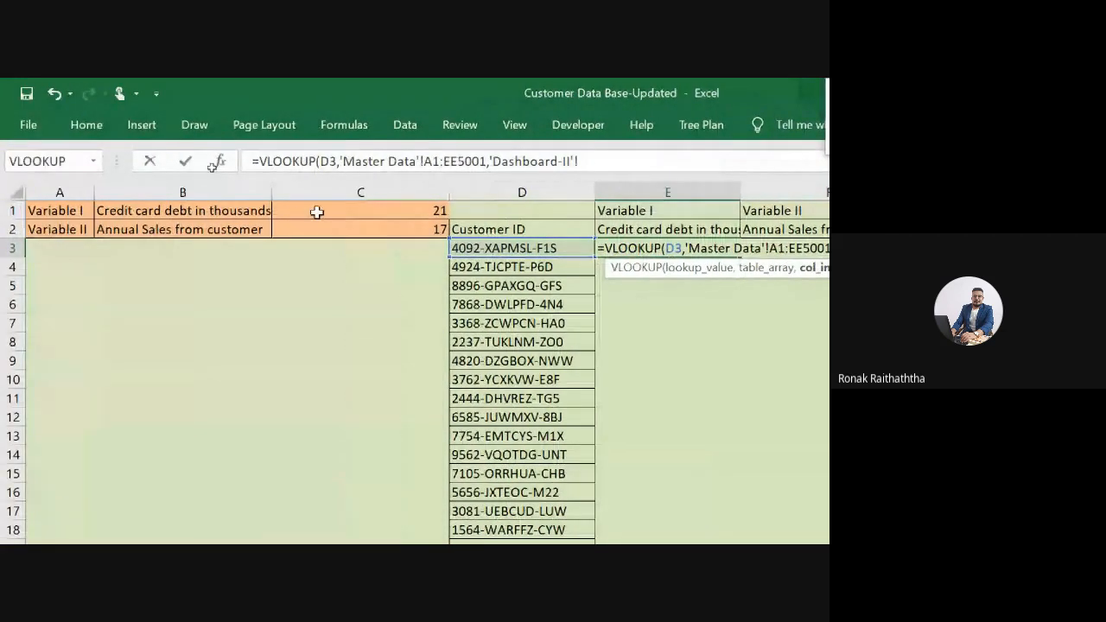
left_click(341, 211)
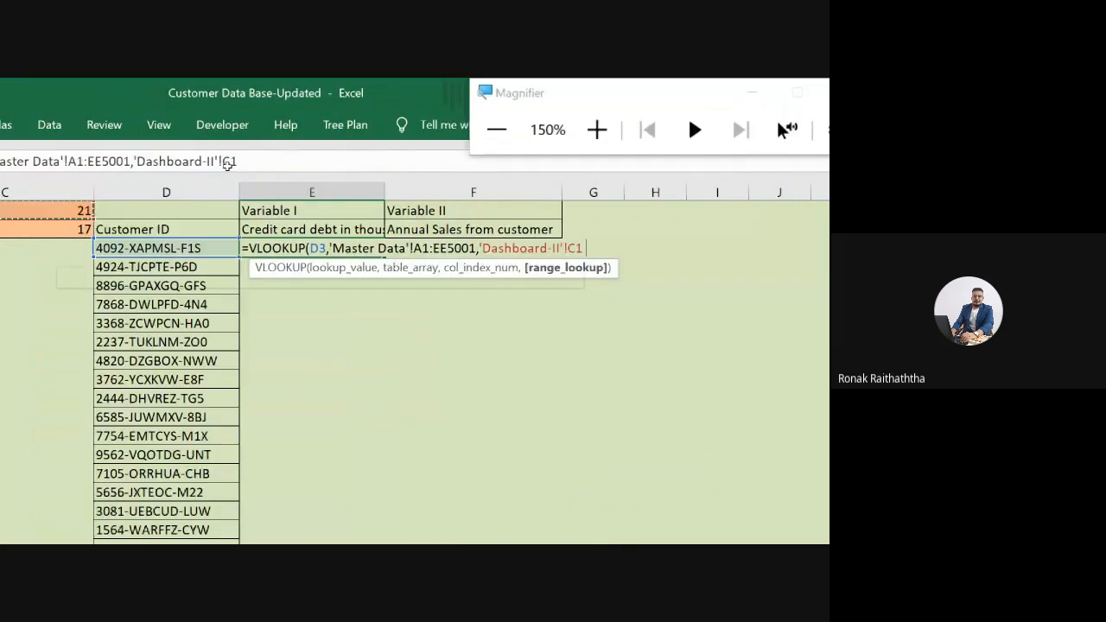
type(",")
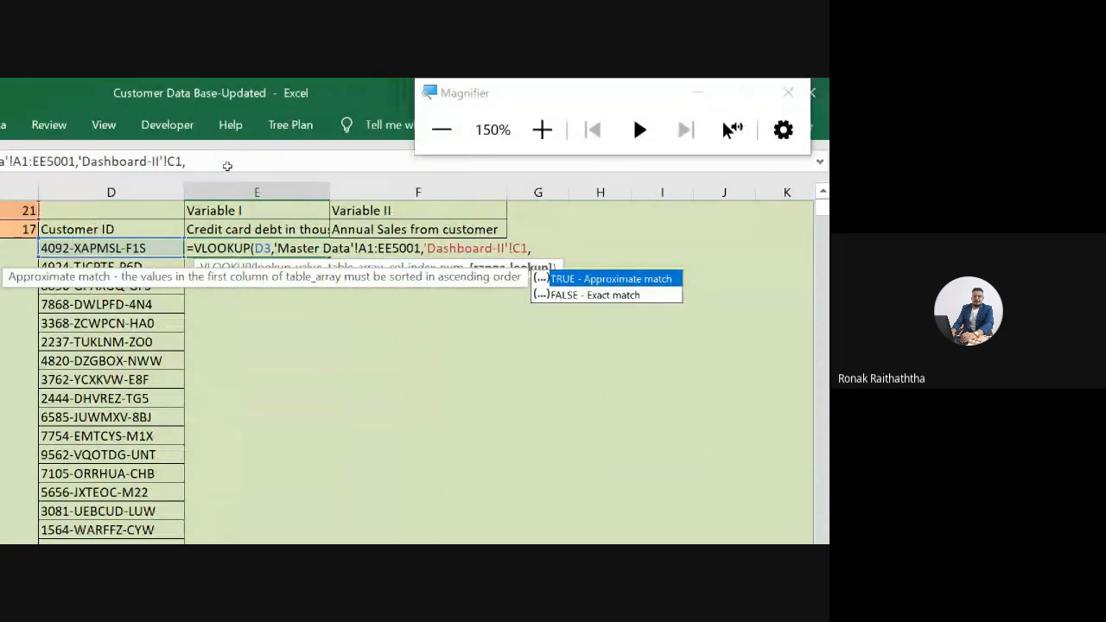
type("fa")
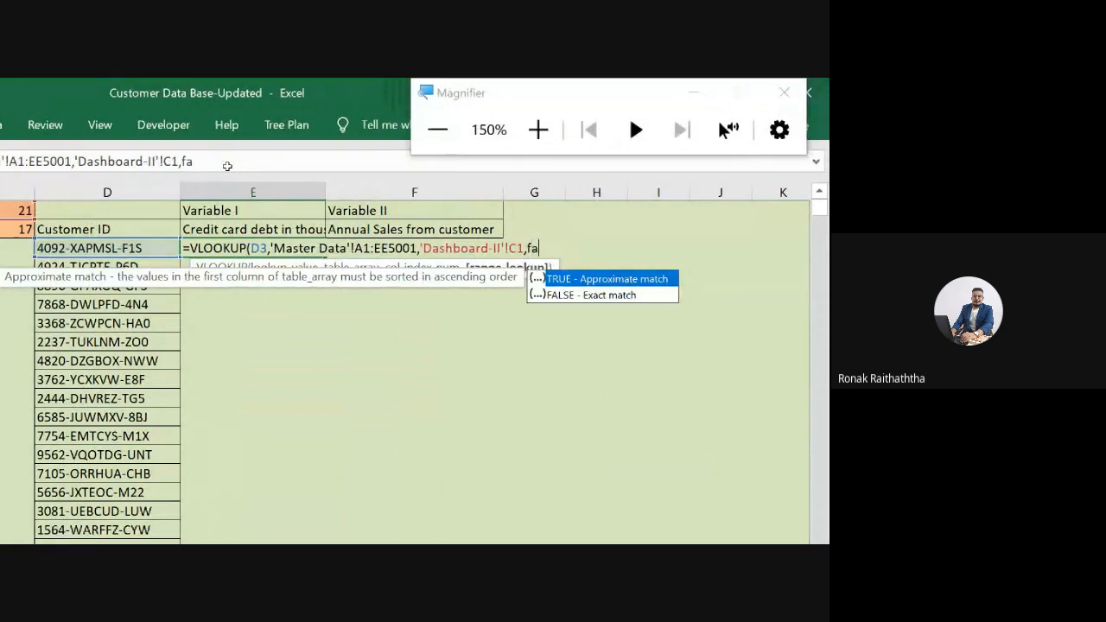
type("lse")
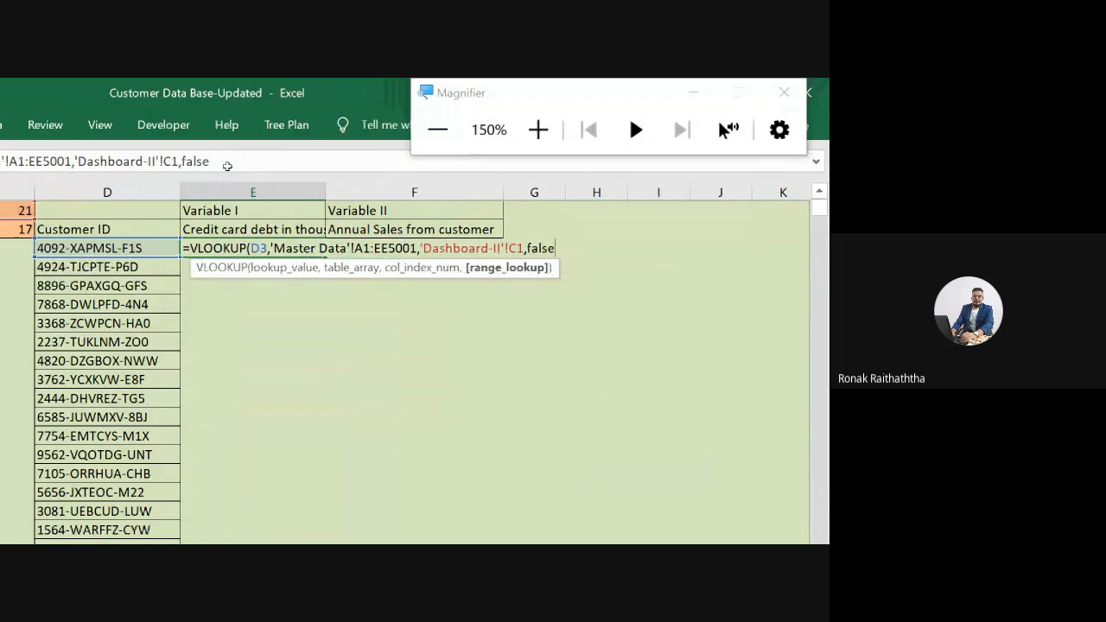
type(")")
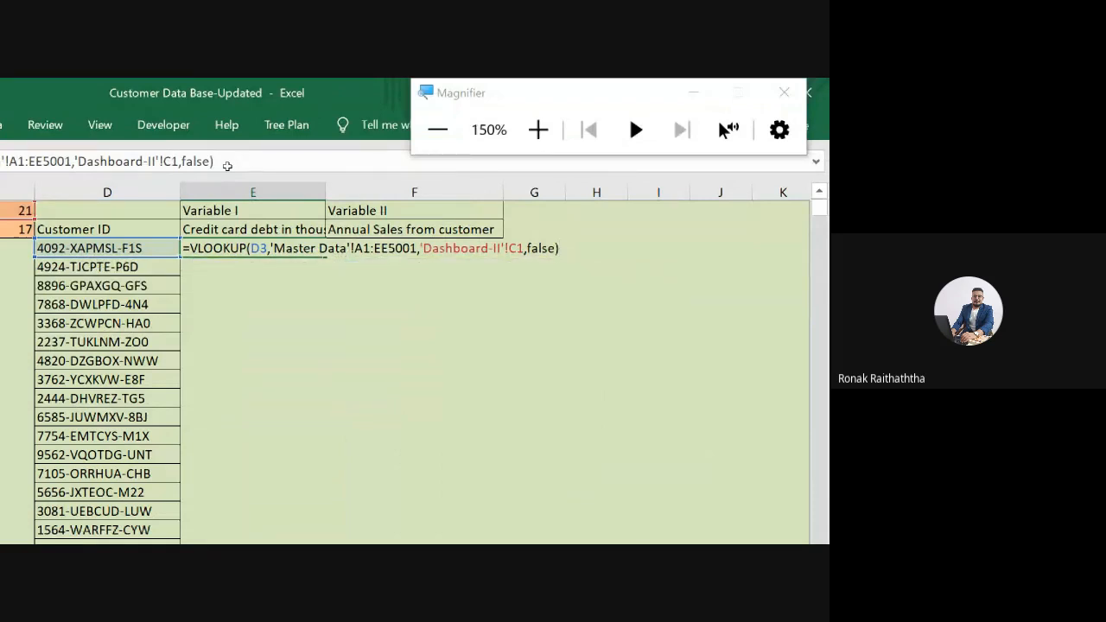
key("Return")
key("Up")
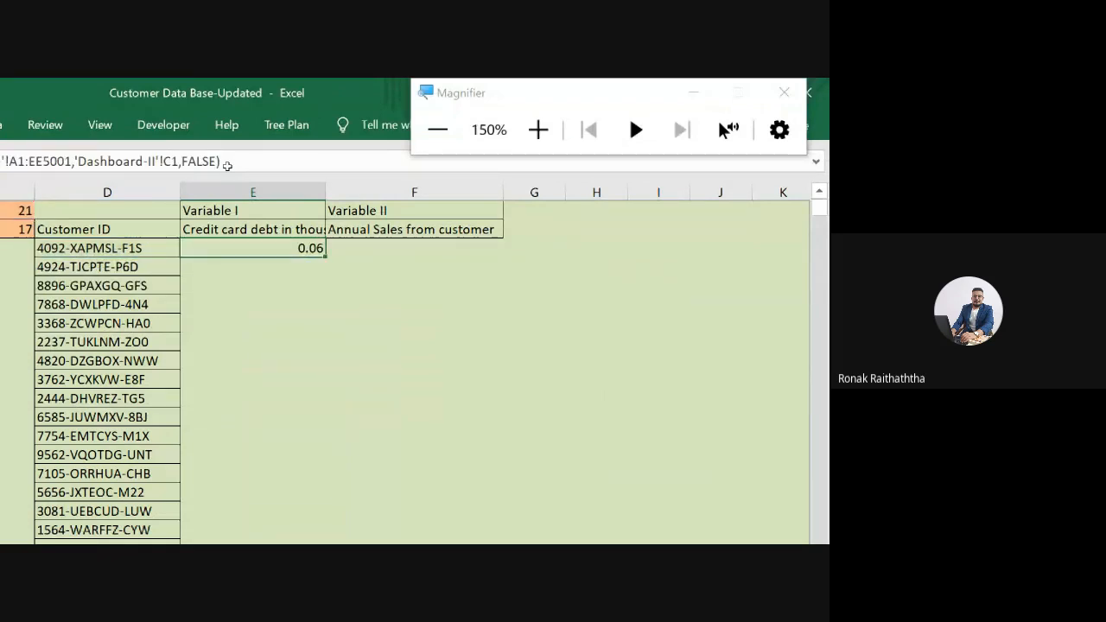
Step: Lock the Master Data table array in the E3 VLOOKUP as the absolute range $A$1:$EE$5001
key("Left")
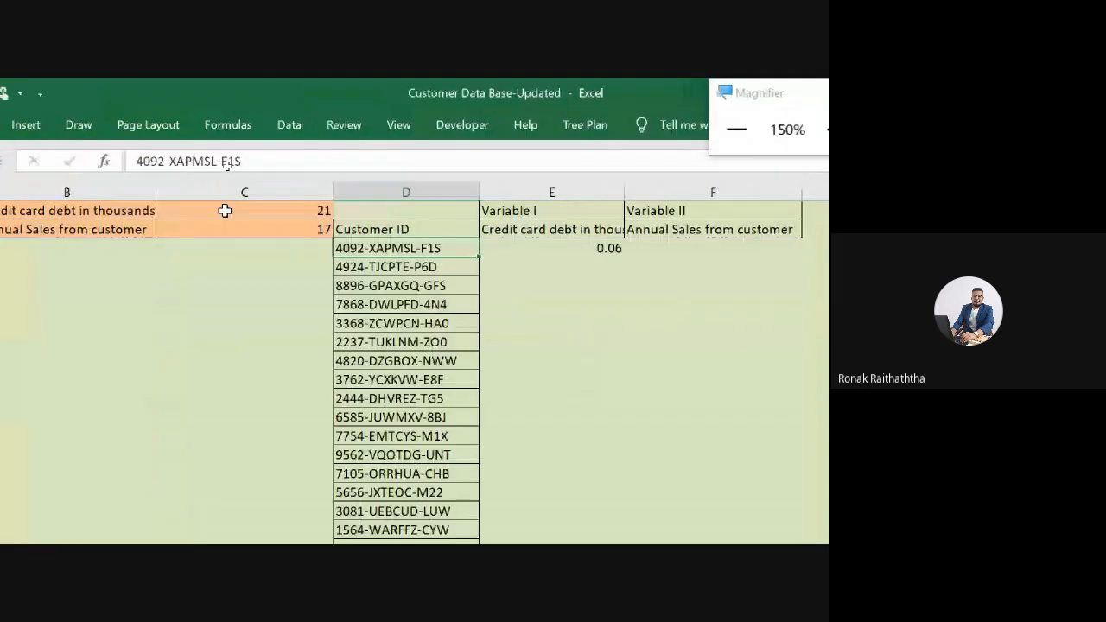
key("Right")
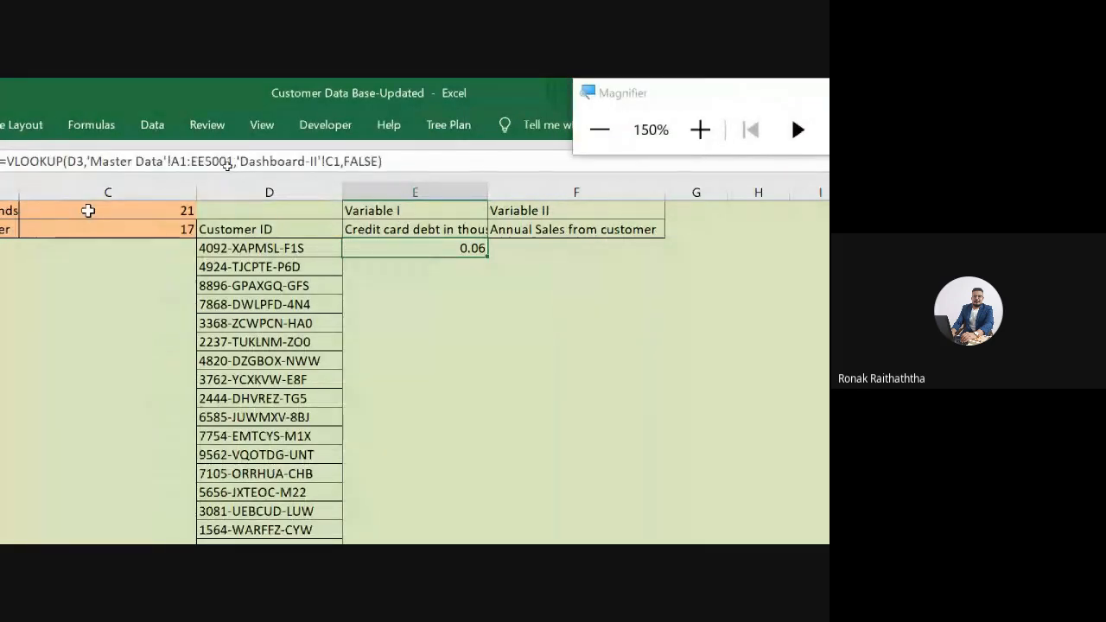
key("F2")
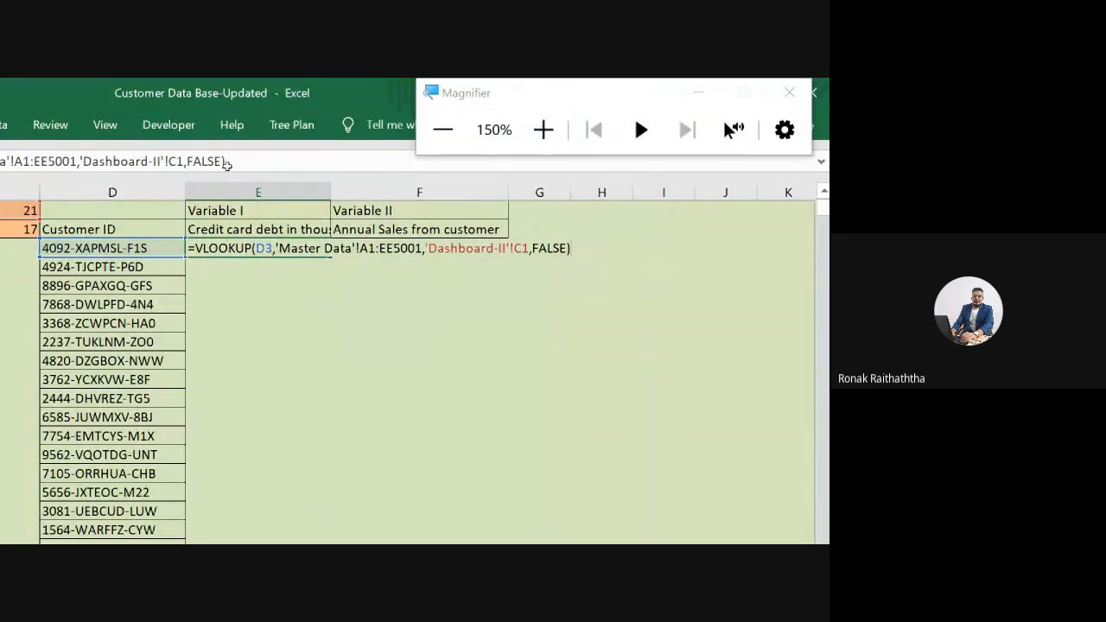
key("Left")
key("Left")
key("Left")
key("Left")
key("Left")
key("Left")
key("Left")
key("Left")
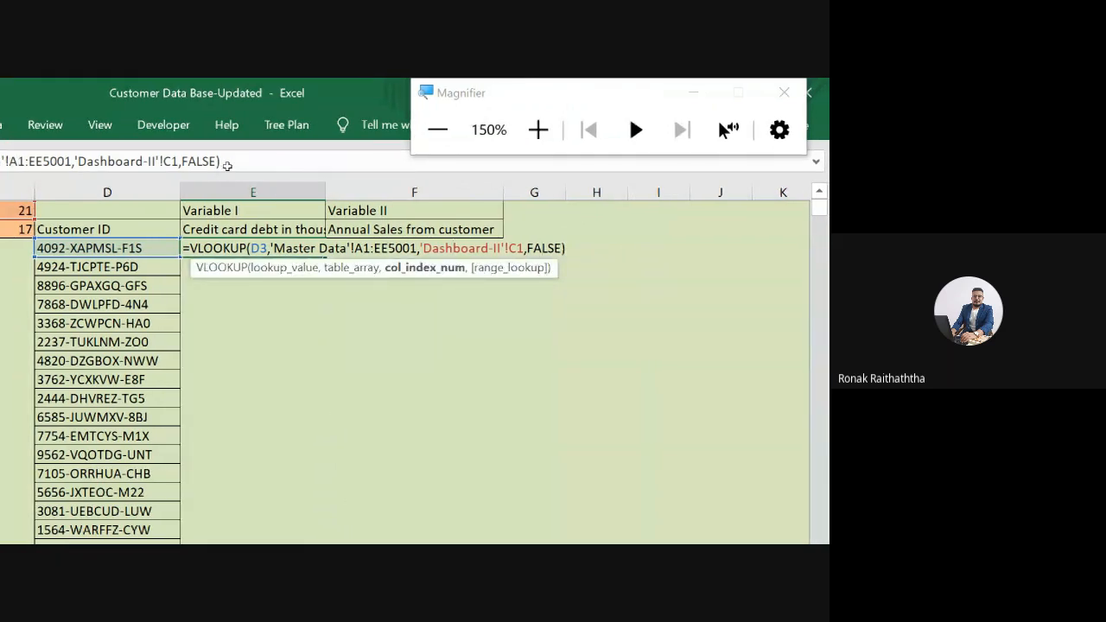
key("Left")
key("Left")
key("Left")
key("Left")
key("Left")
key("Left")
key("Left")
key("Left")
key("Left")
key("Left")
key("Left")
key("Left")
key("Left")
key("Left")
key("Left")
key("Left")
key("Left")
key("Left")
key("Left")
key("Left")
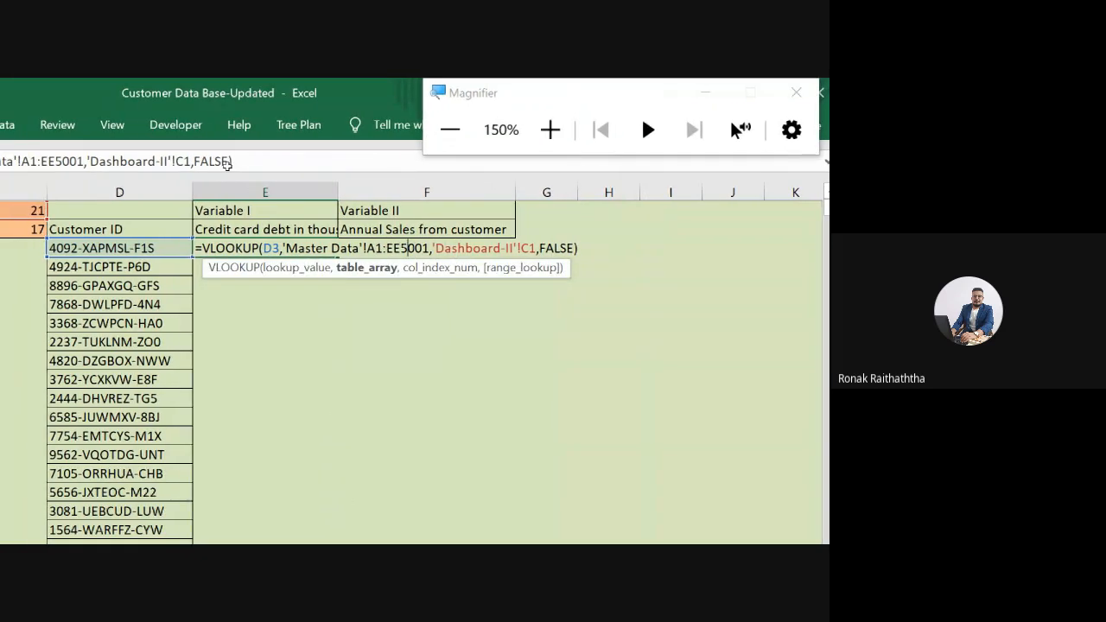
key("Left")
key("Left")
key("Left")
key("Left")
key("Left")
key("Left")
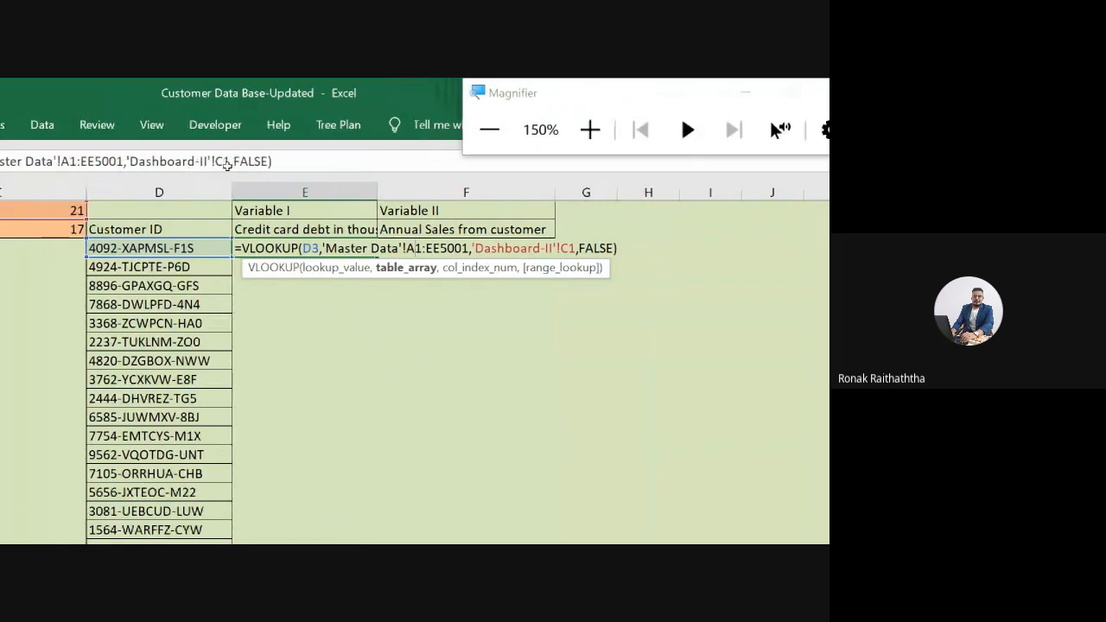
key("F4")
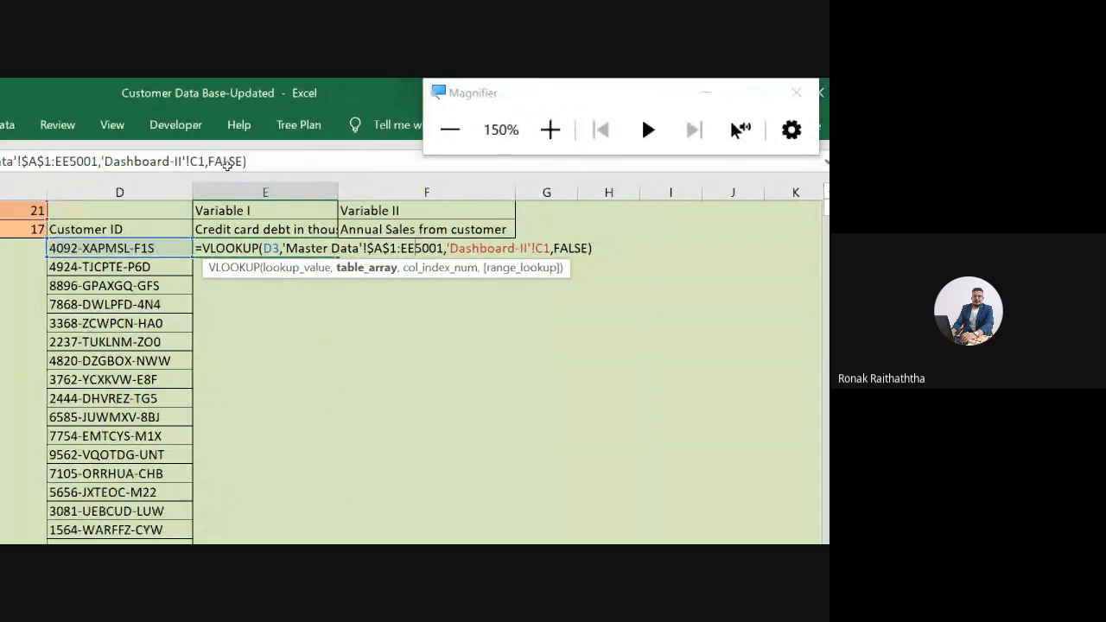
key("F4")
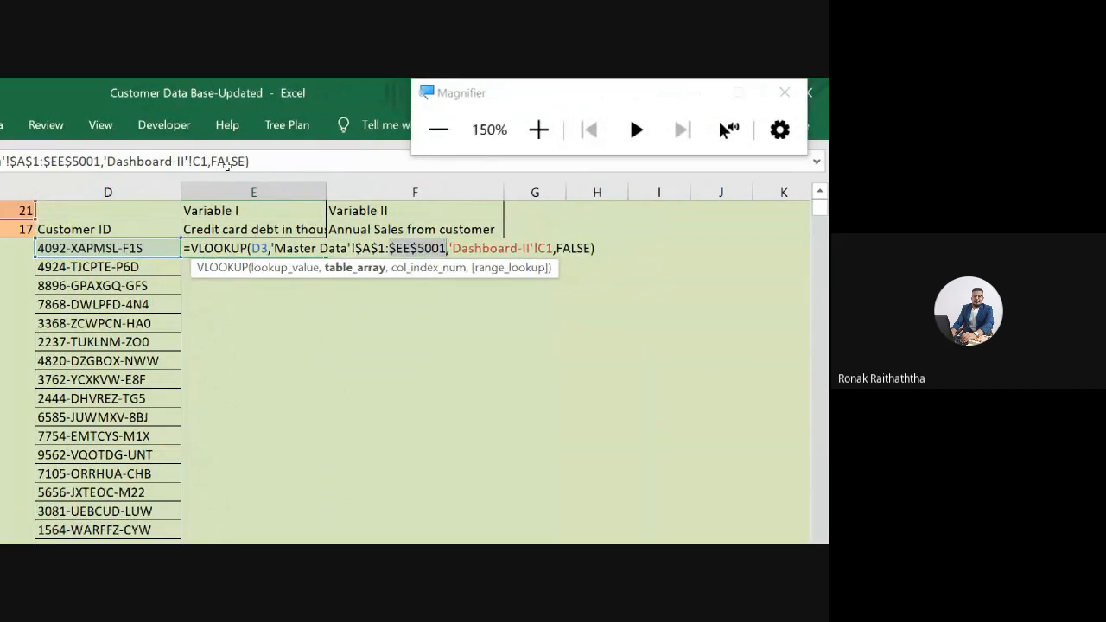
key("Return")
key("Up")
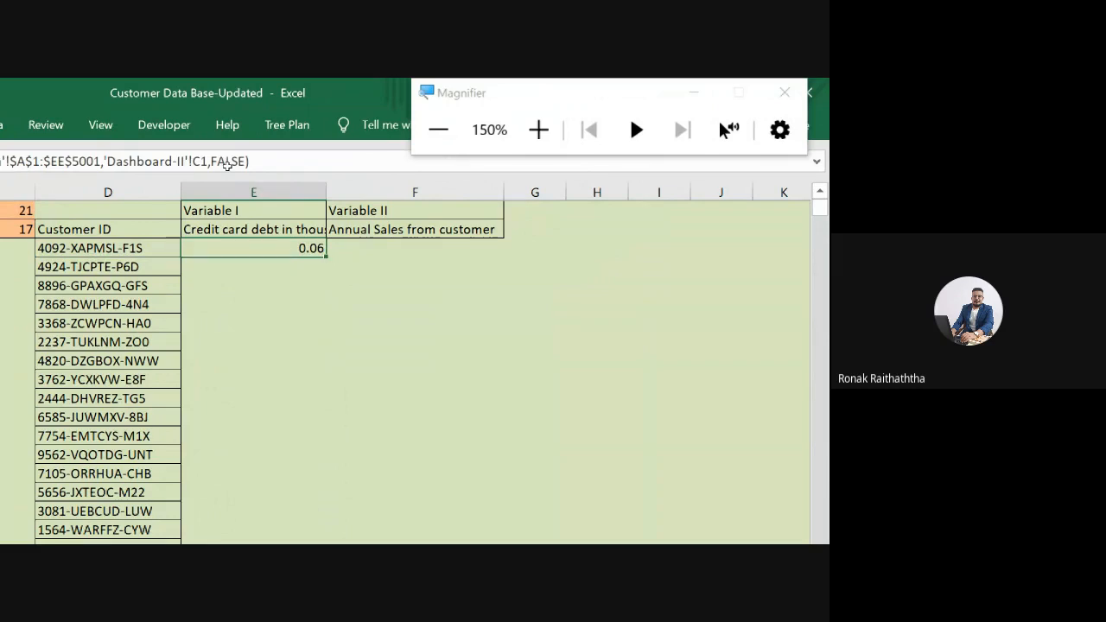
Step: Make the column index reference in the E3 VLOOKUP absolute as $C$1
key("F2")
key("Left")
key("Left")
key("Left")
key("Left")
key("Left")
key("Left")
key("Left")
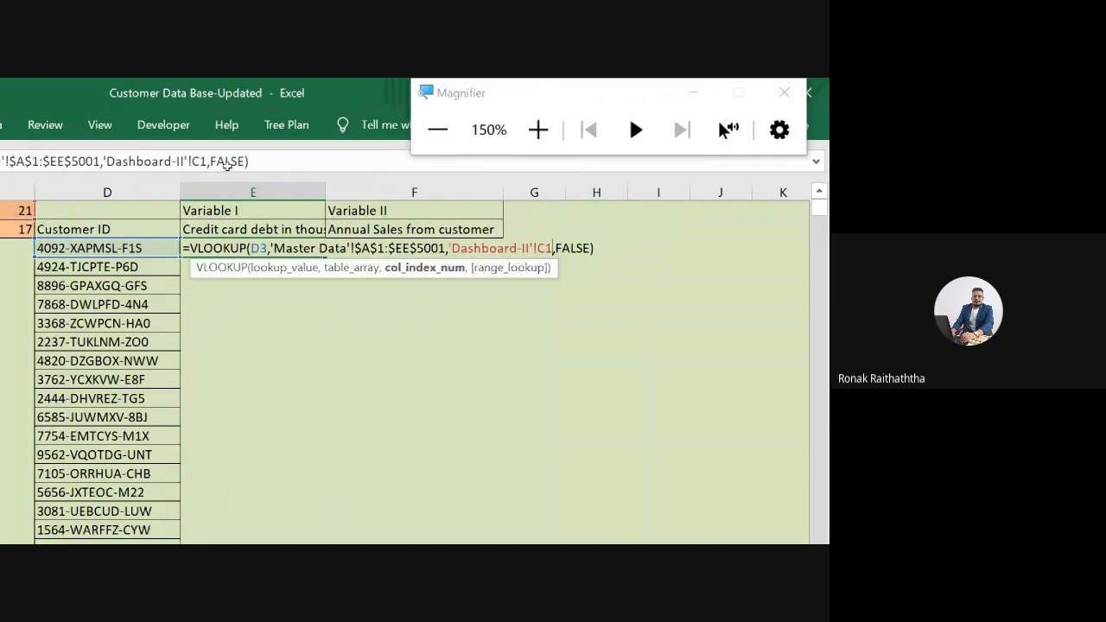
key("Left")
key("F4")
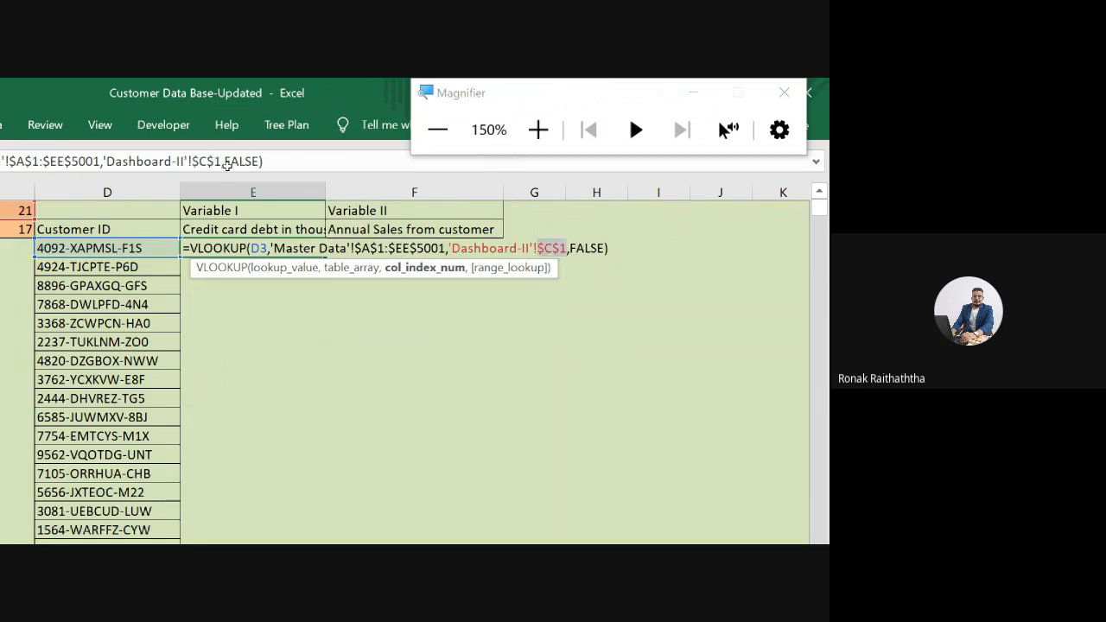
key("Return")
key("Up")
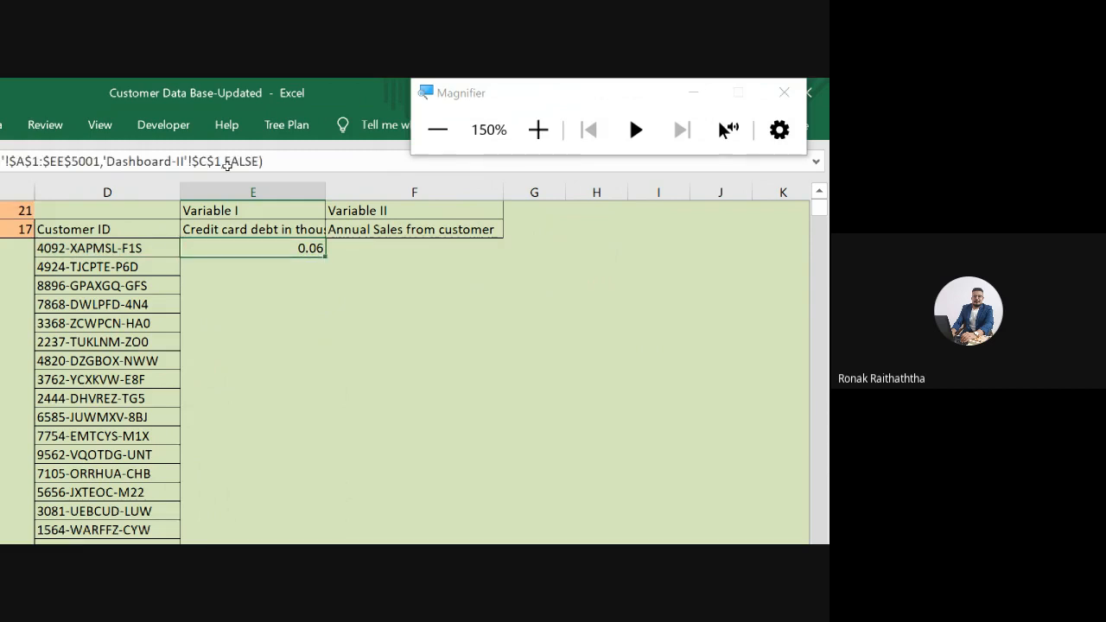
Step: Copy the E3 VLOOKUP down the Variable I column to the last Customer ID row, E5002
key("Left")
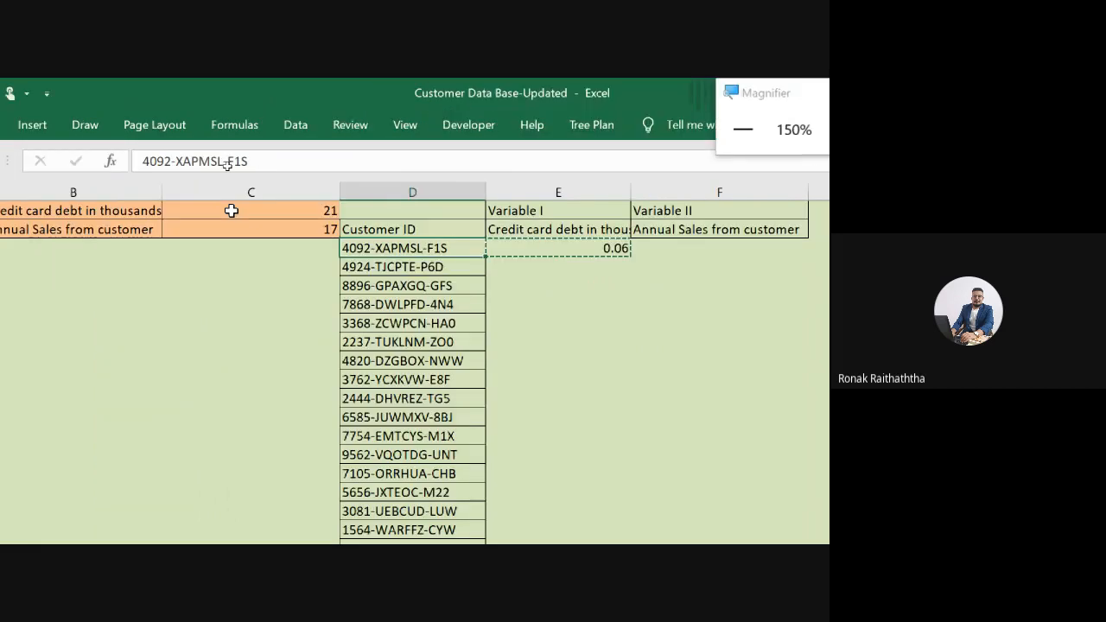
key("ctrl+Down")
key("Right")
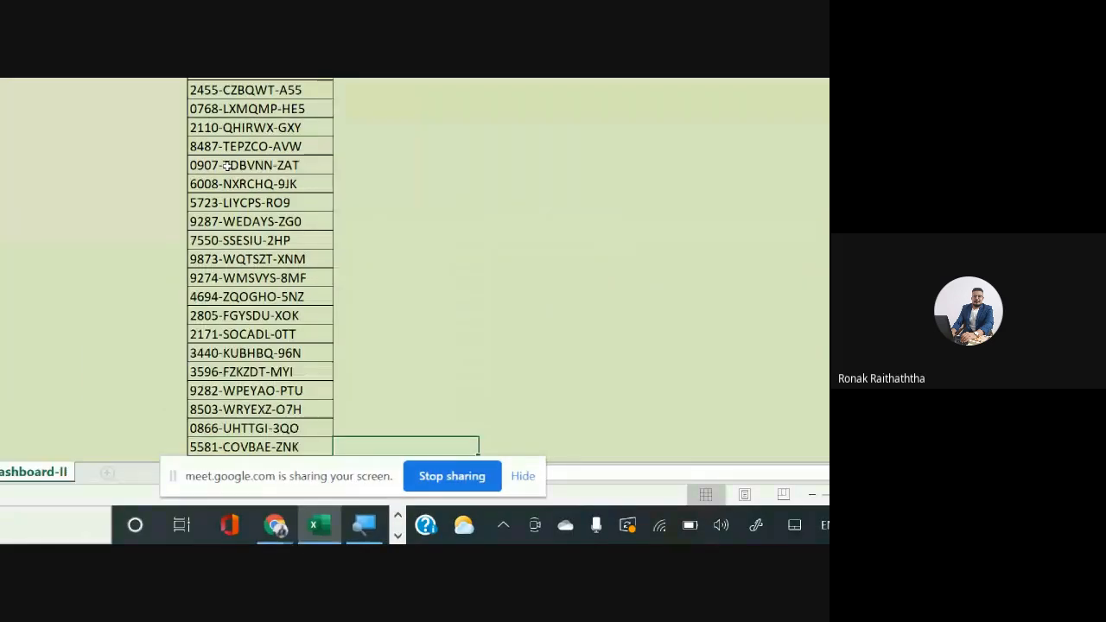
key("Left")
key("ctrl+Up")
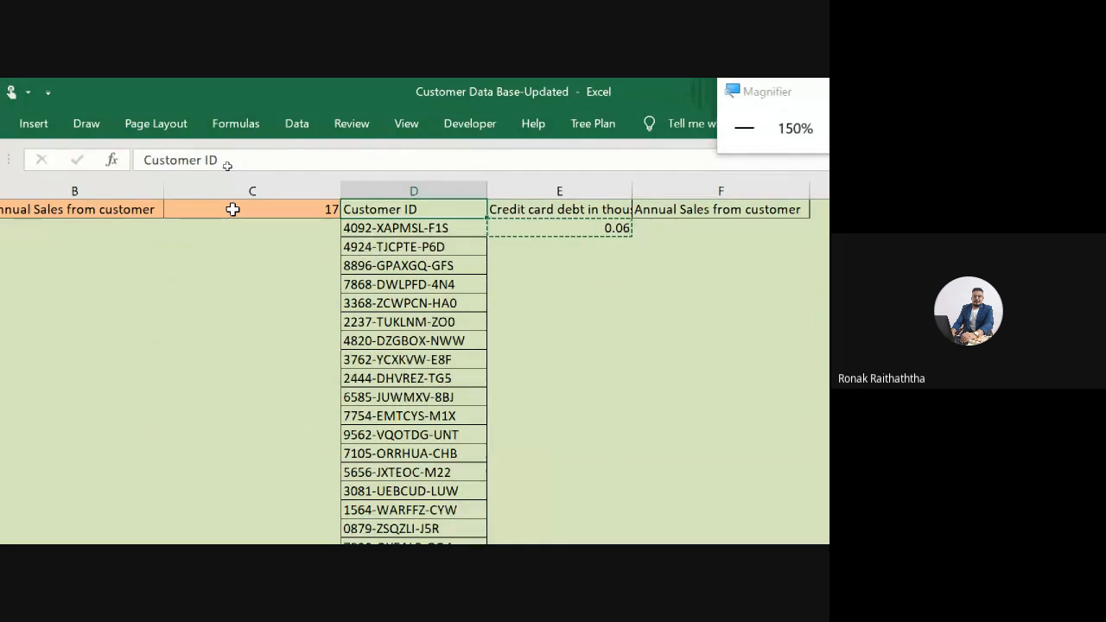
key("Right")
key("Right")
key("Down")
key("Left")
key("Left")
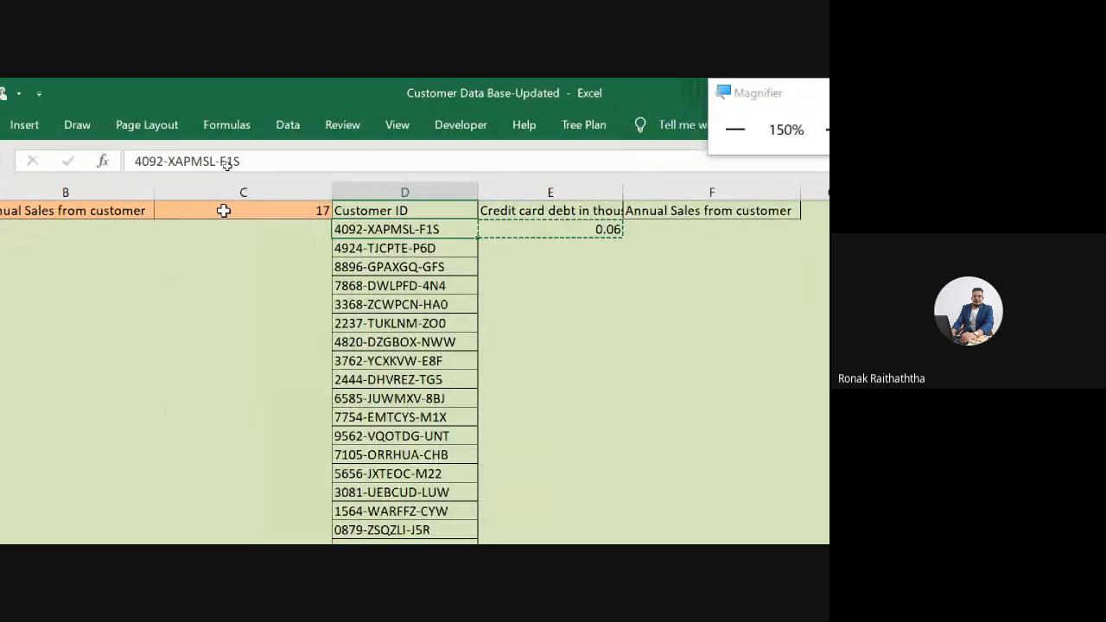
key("ctrl+Down")
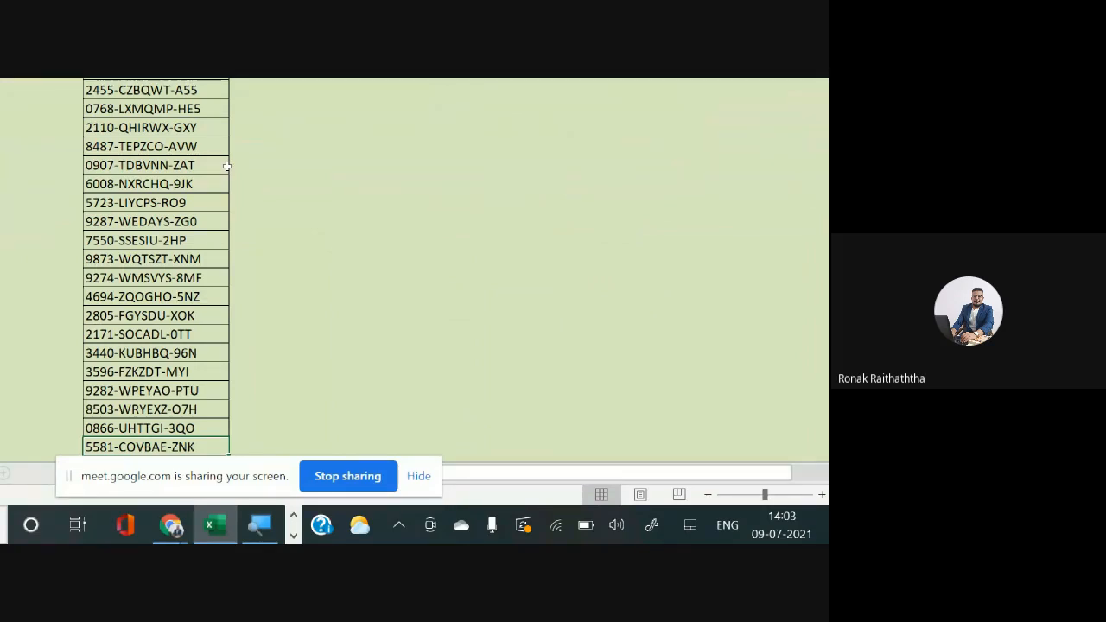
key("Right")
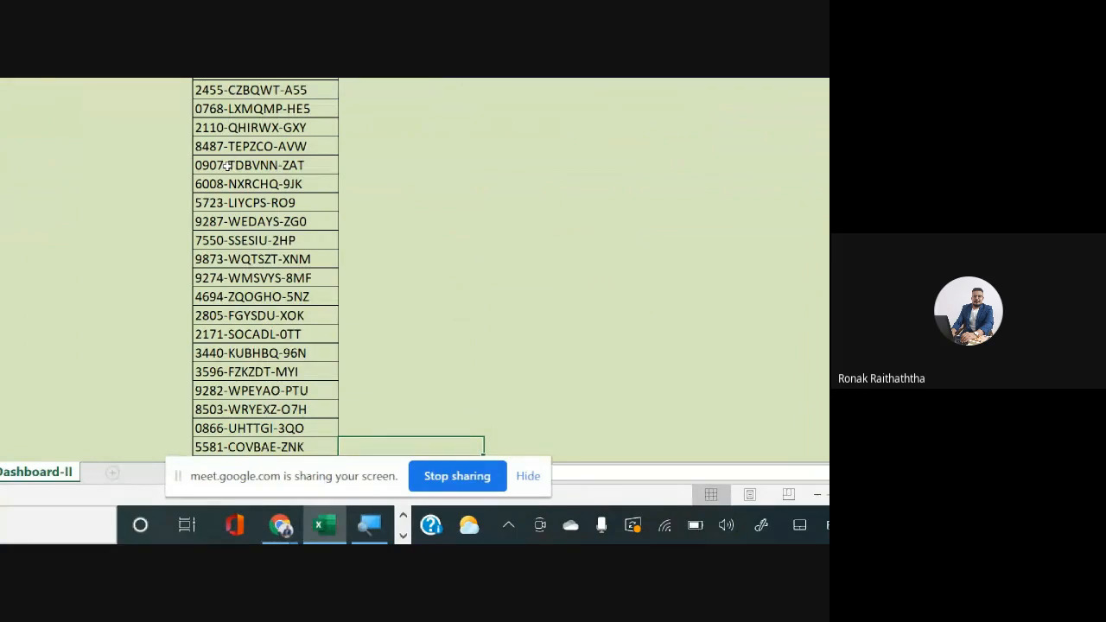
key("ctrl+shift+Up")
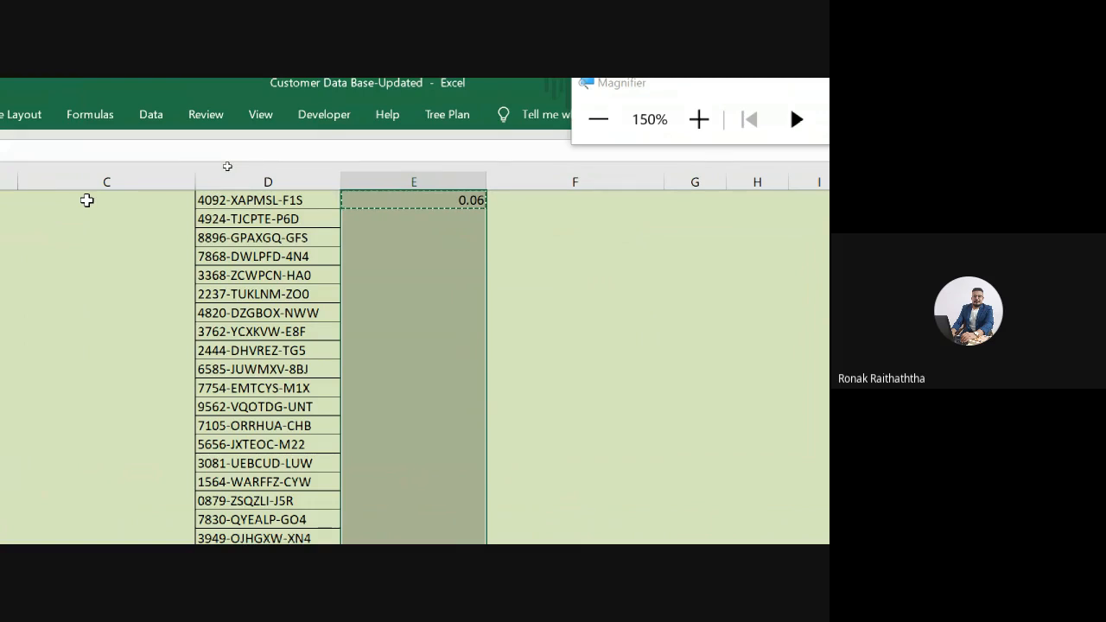
key("ctrl+v")
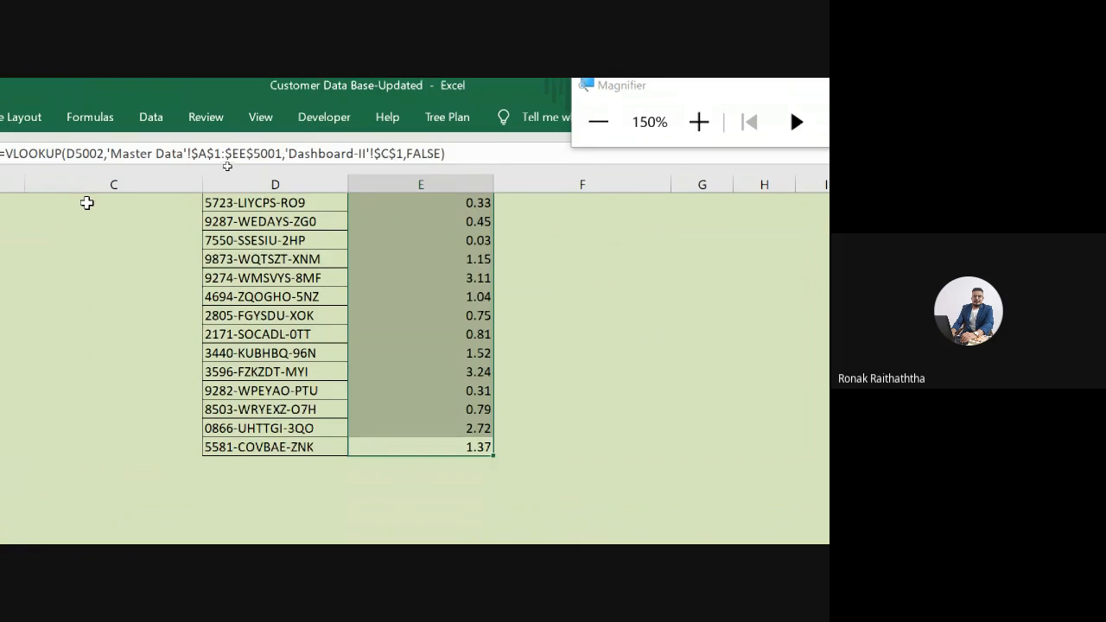
Step: Add cell borders to the retrieved Variable I values in column E and return to the column's header
key("ctrl+Up")
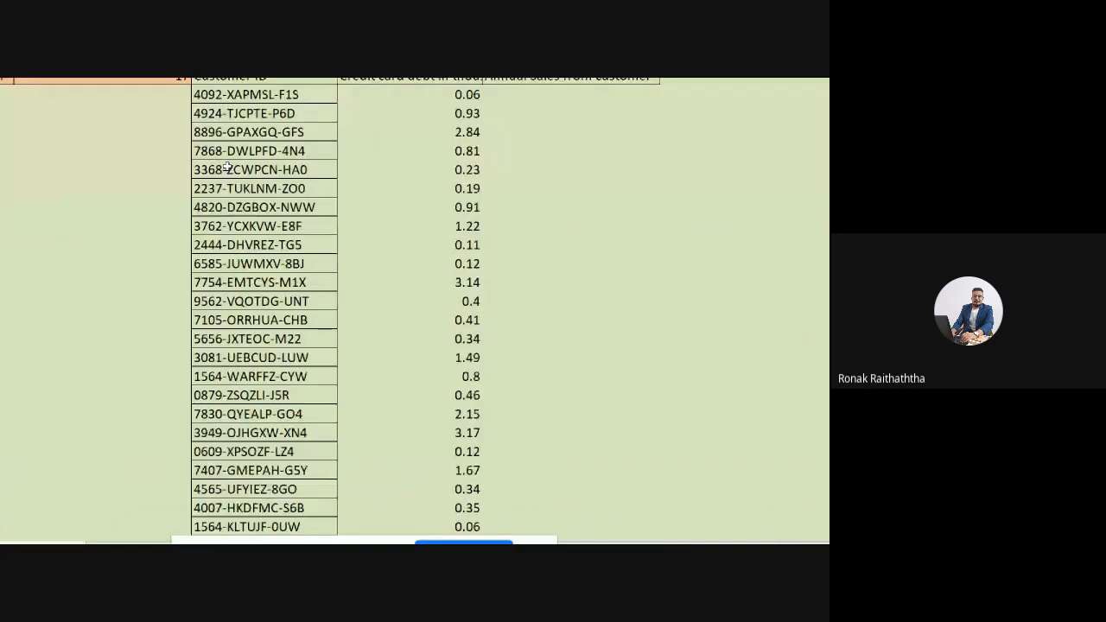
key("ctrl+shift+Down")
key("ctrl+BackSpace")
key("ctrl+Up")
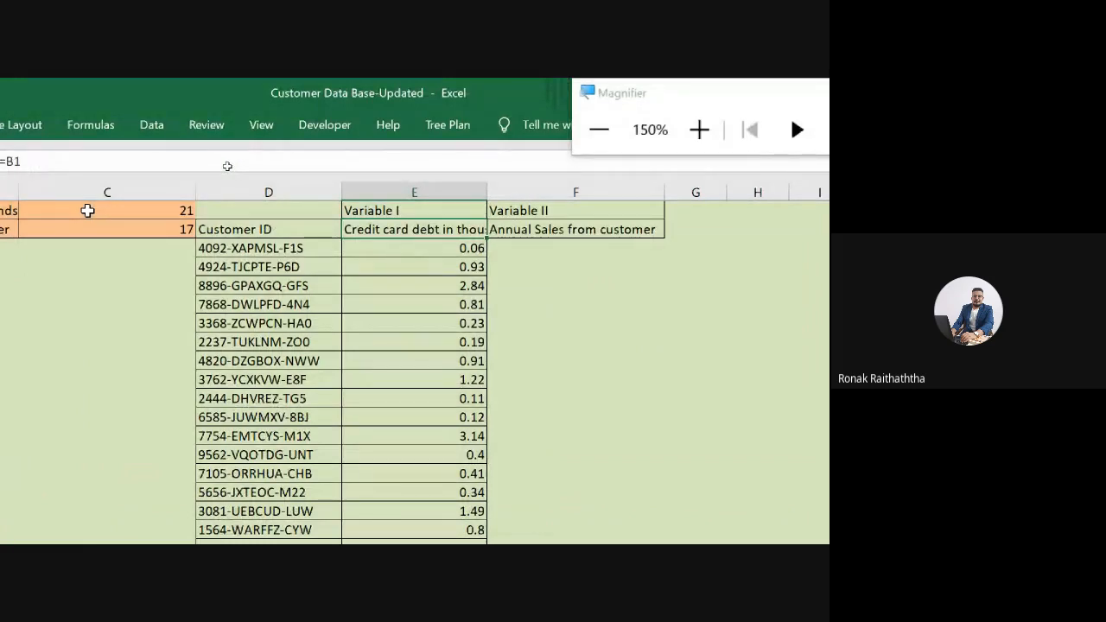
Step: Choose Job satisfaction as Variable I in the B1 drop-down
key("Down")
key("Up")
key("Left")
key("Left")
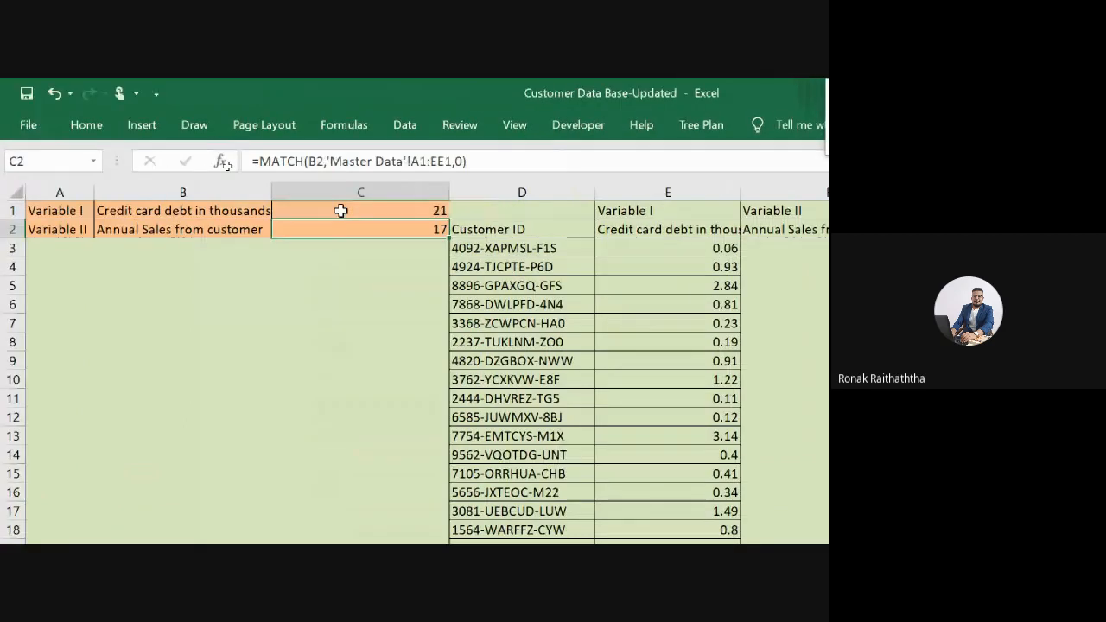
key("Right")
key("Left")
key("Left")
key("Up")
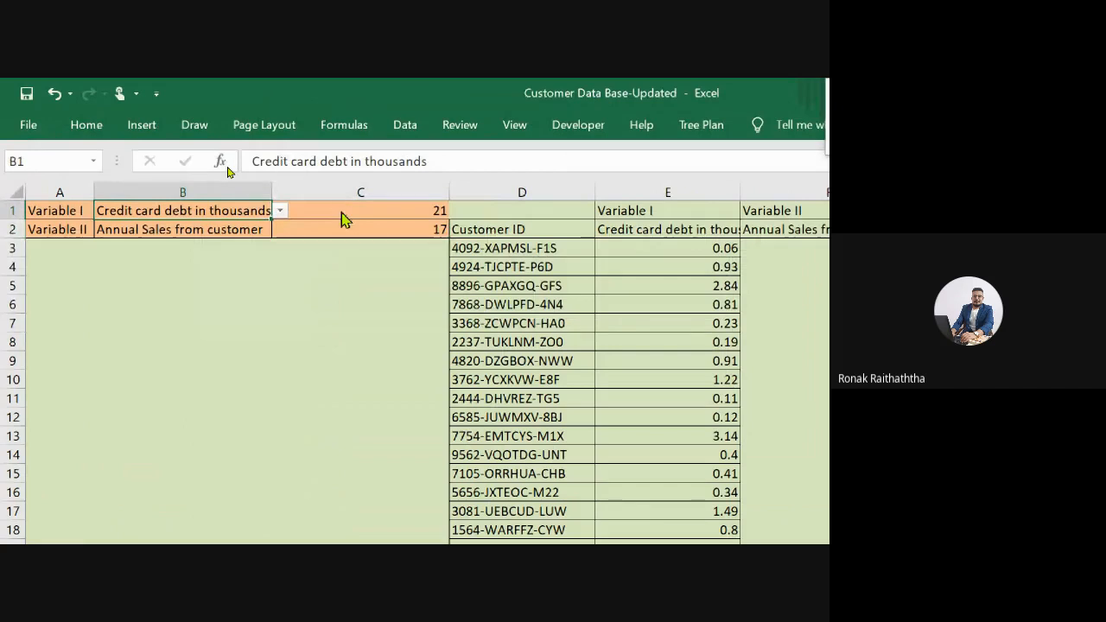
key("alt+Down")
key("Down")
key("Down")
key("Down")
key("Down")
key("Down")
key("Return")
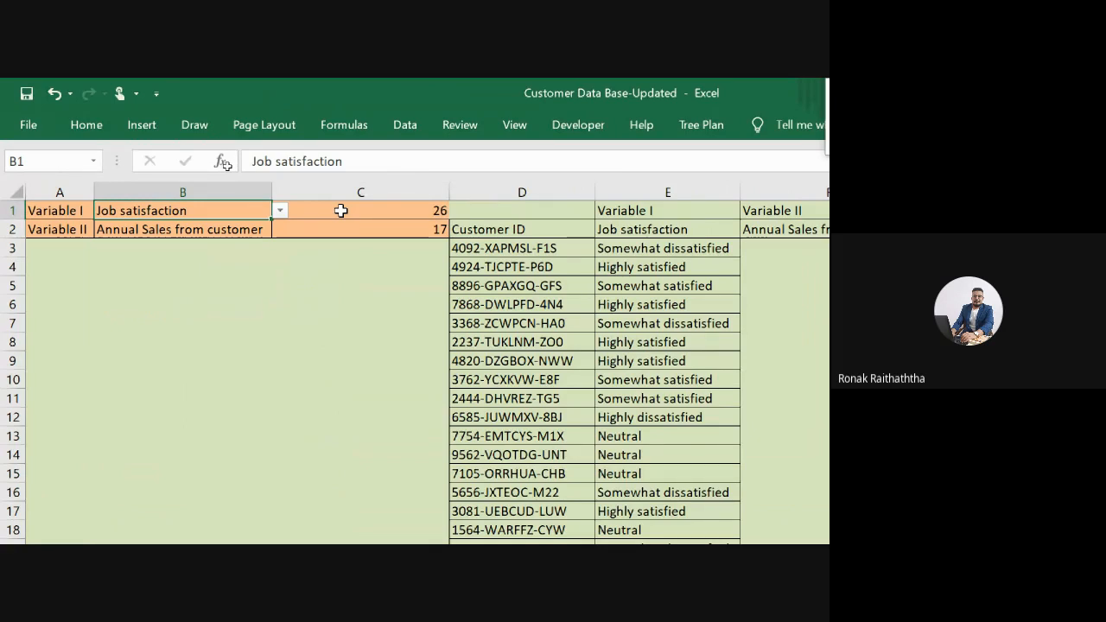
Step: Choose Number of pets owned as Variable I in the B1 drop-down
key("alt+Down")
key("Down")
key("Down")
key("Down")
key("Down")
key("Down")
key("Down")
key("Down")
key("Down")
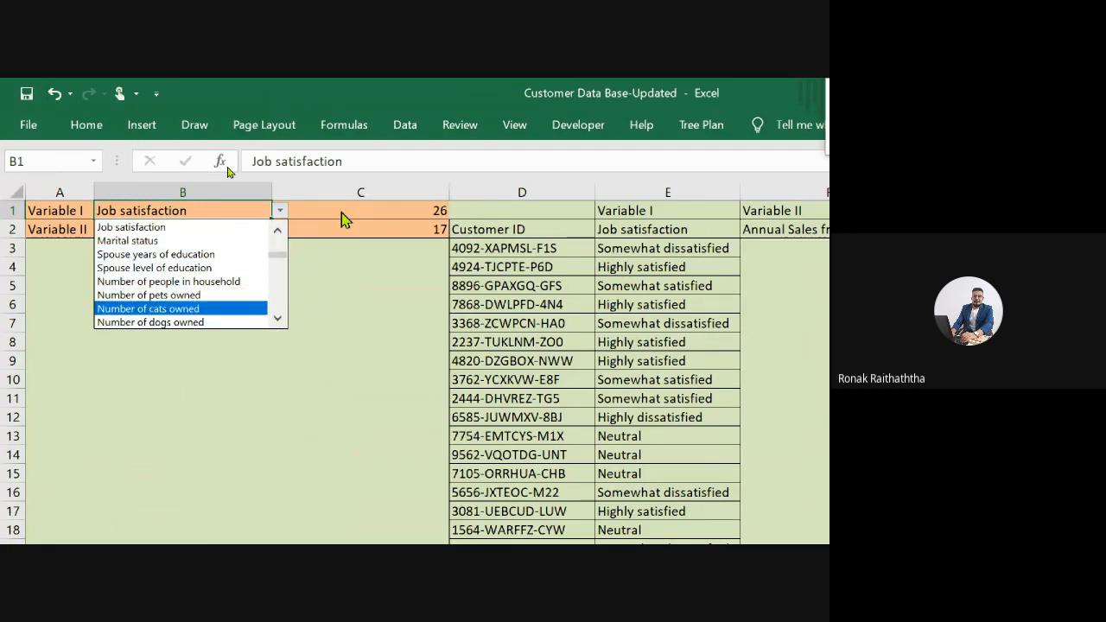
key("Up")
key("Up")
key("Up")
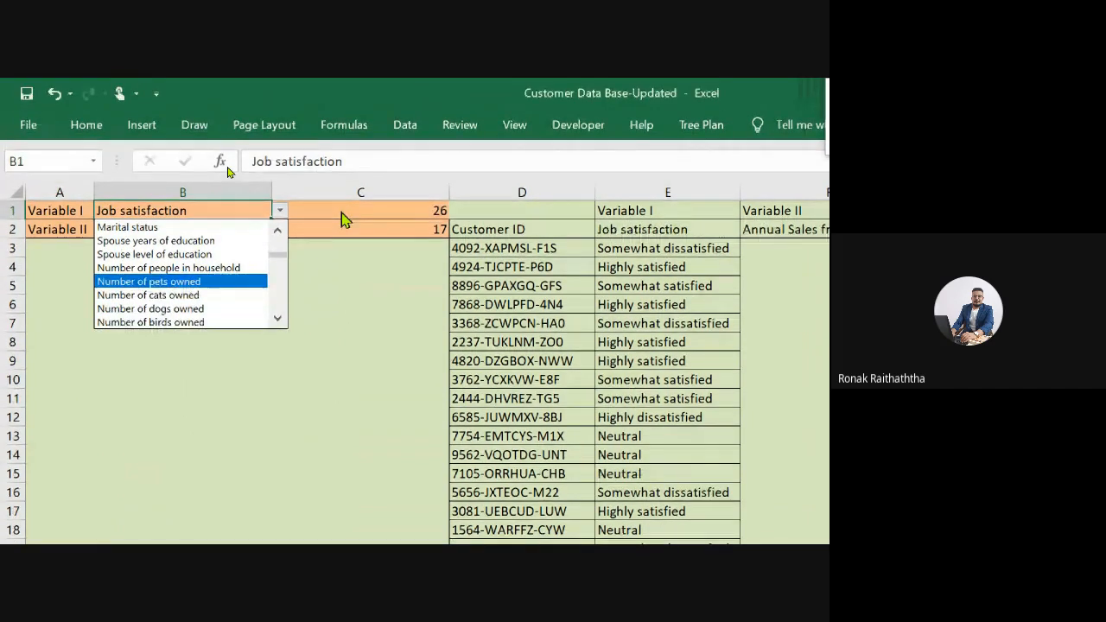
key("Return")
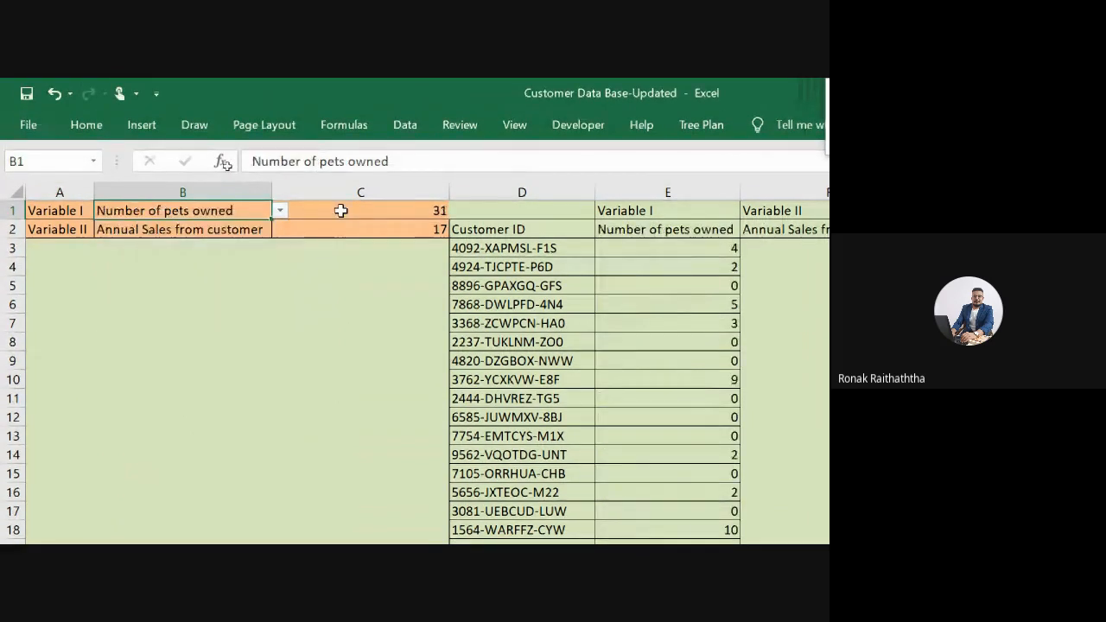
key("Right")
key("Right")
key("Right")
key("Right")
key("Down")
key("Up")
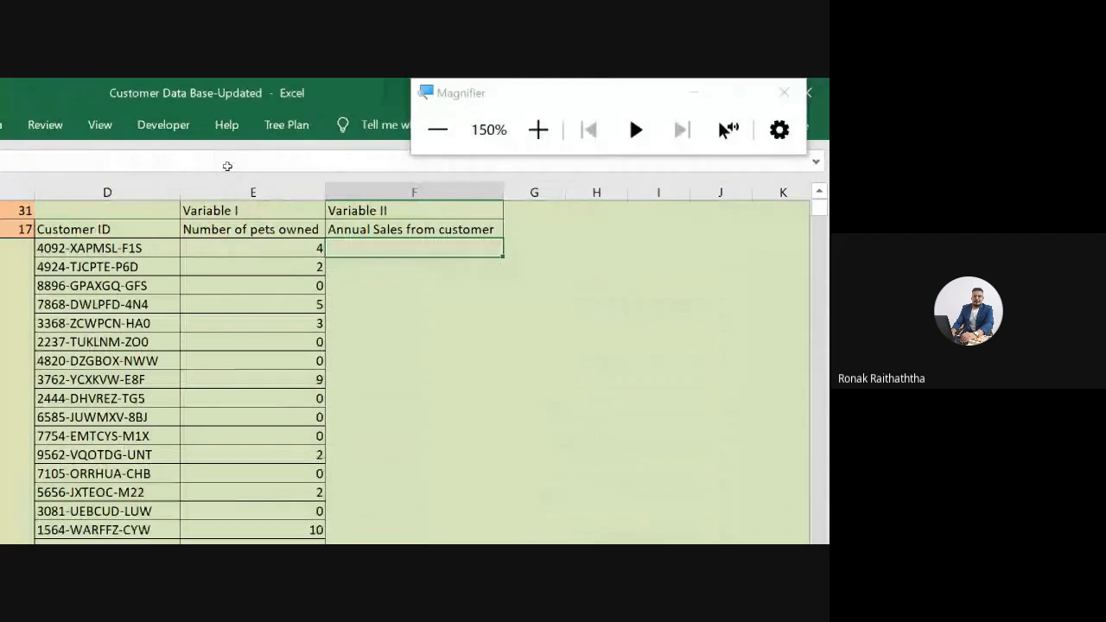
key("Left")
key("Left")
key("Left")
key("Left")
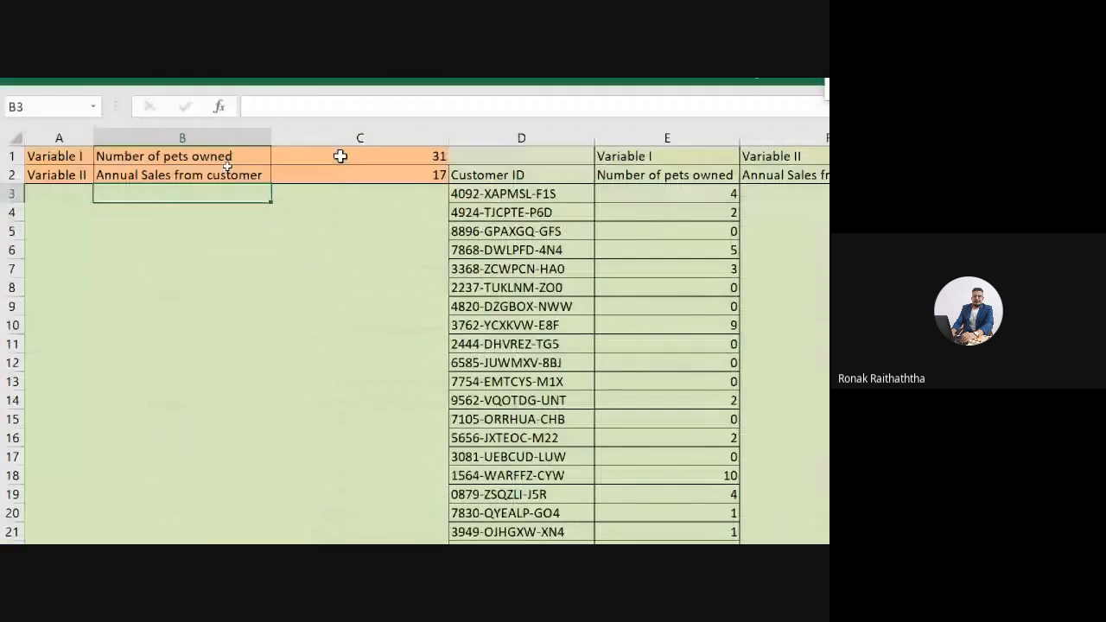
Step: Start a VLOOKUP formula in F3 under Variable II, using the Customer ID in D3 as the lookup value
key("Right")
key("Right")
key("Right")
key("Right")
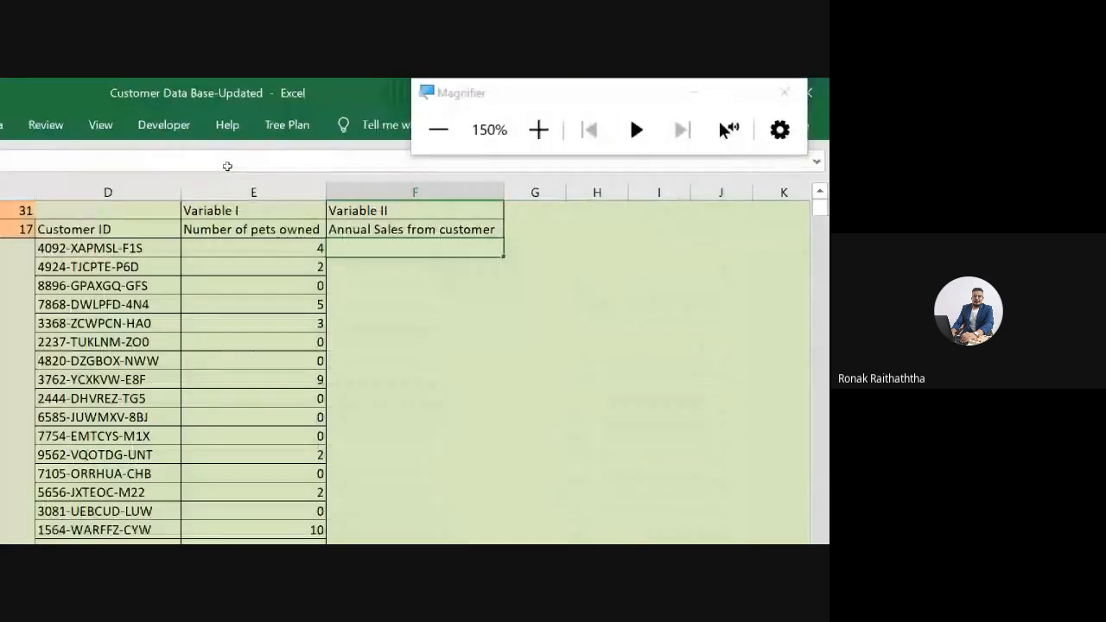
type("=")
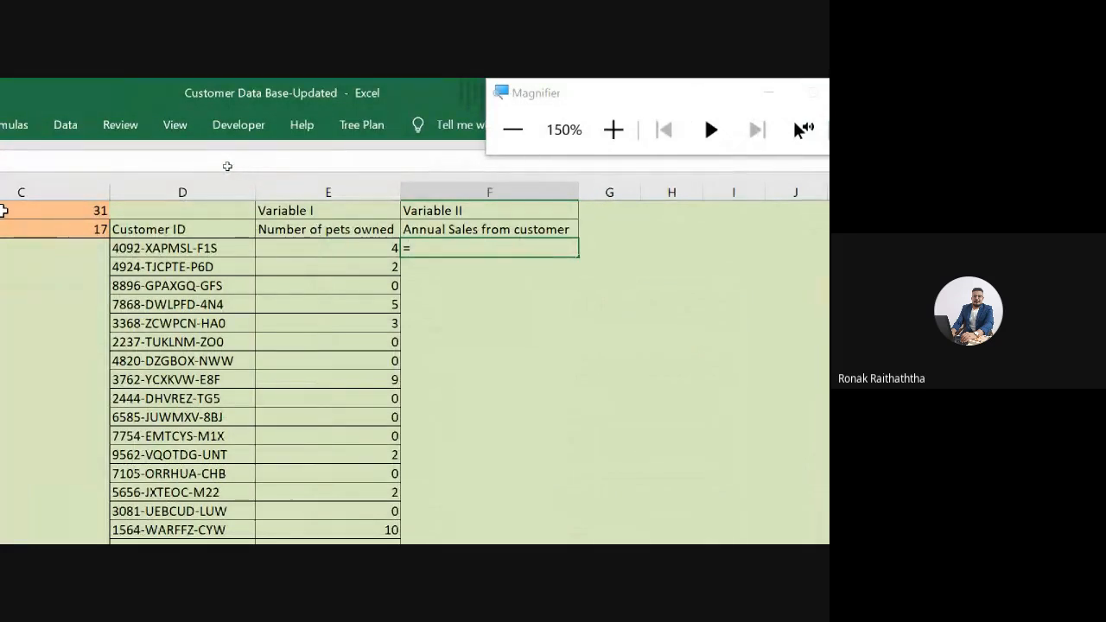
type("vlook")
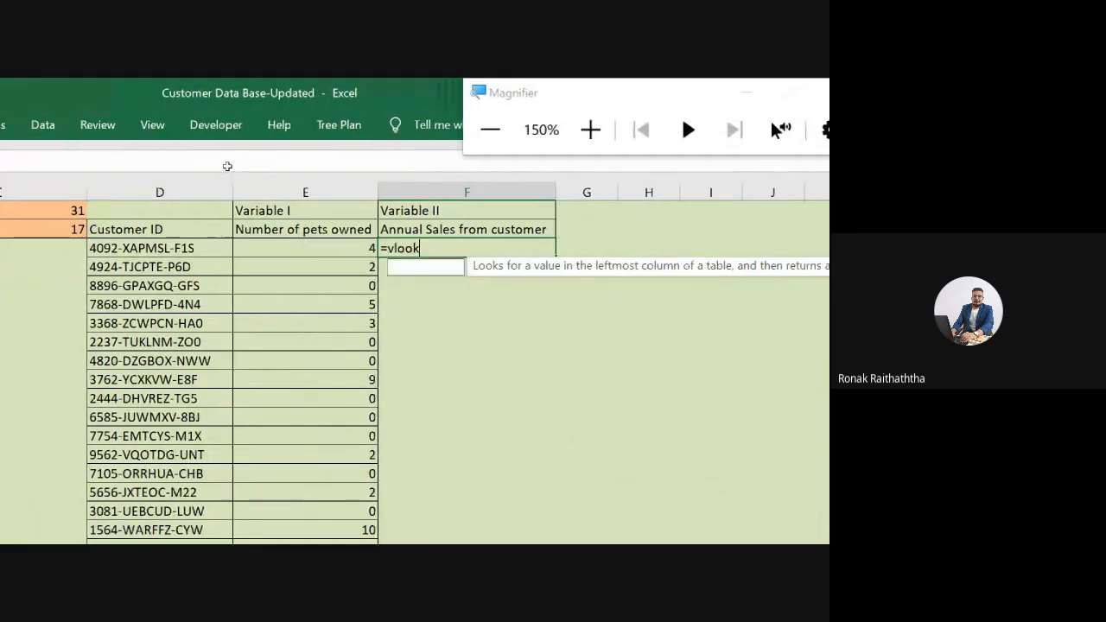
key("Tab")
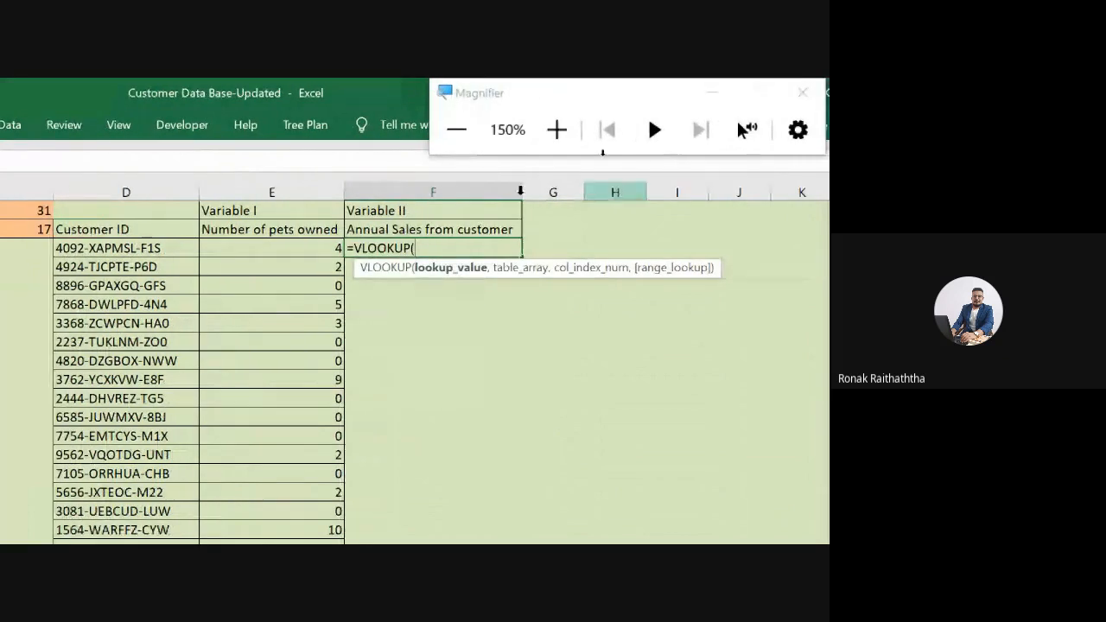
left_click(128, 249)
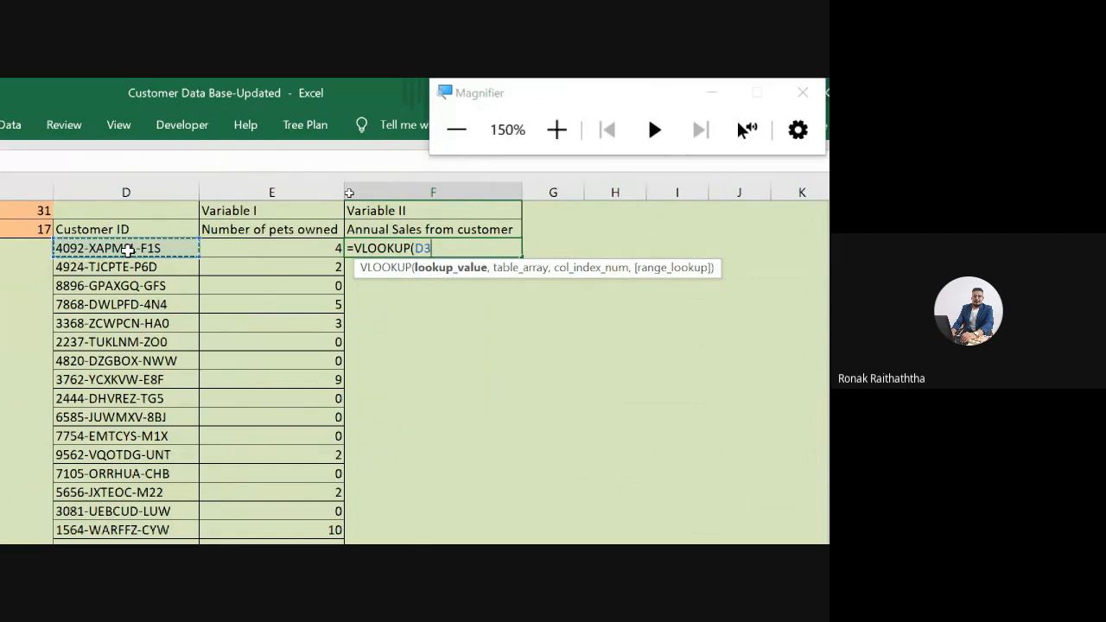
type(",")
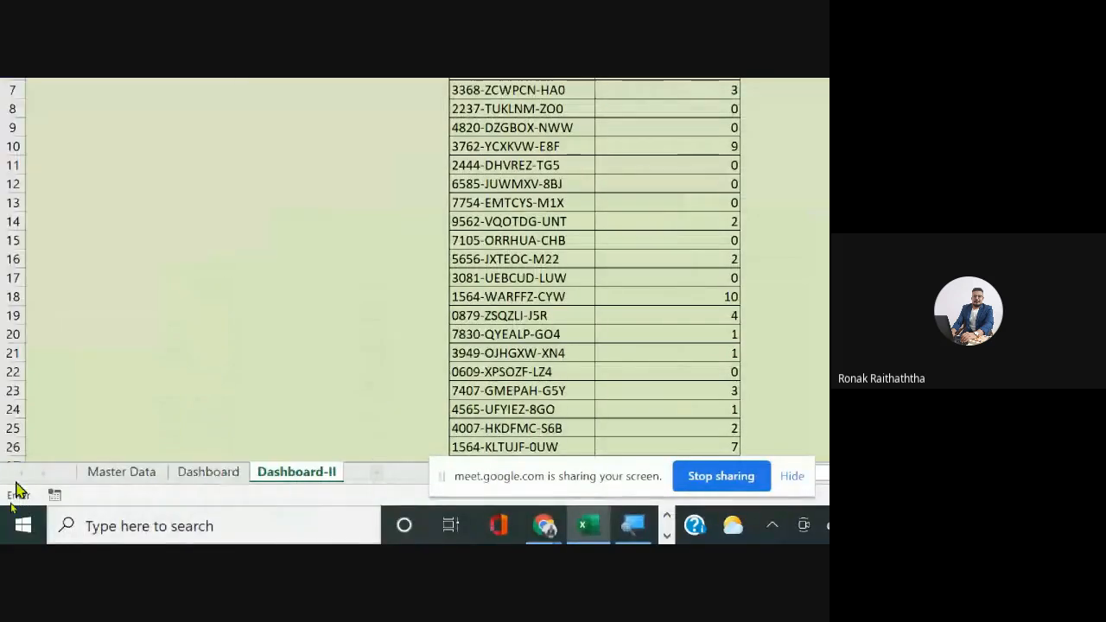
Step: Set the table array of the F3 VLOOKUP to the range A1:EE5001 on the Master Data sheet
left_click(105, 482)
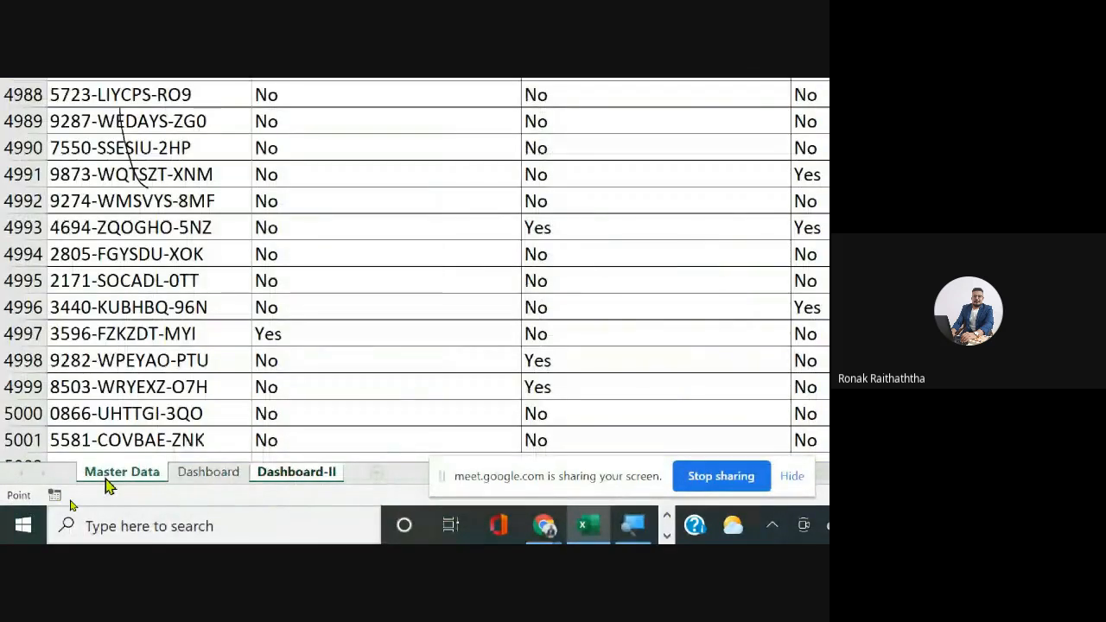
left_click(113, 223)
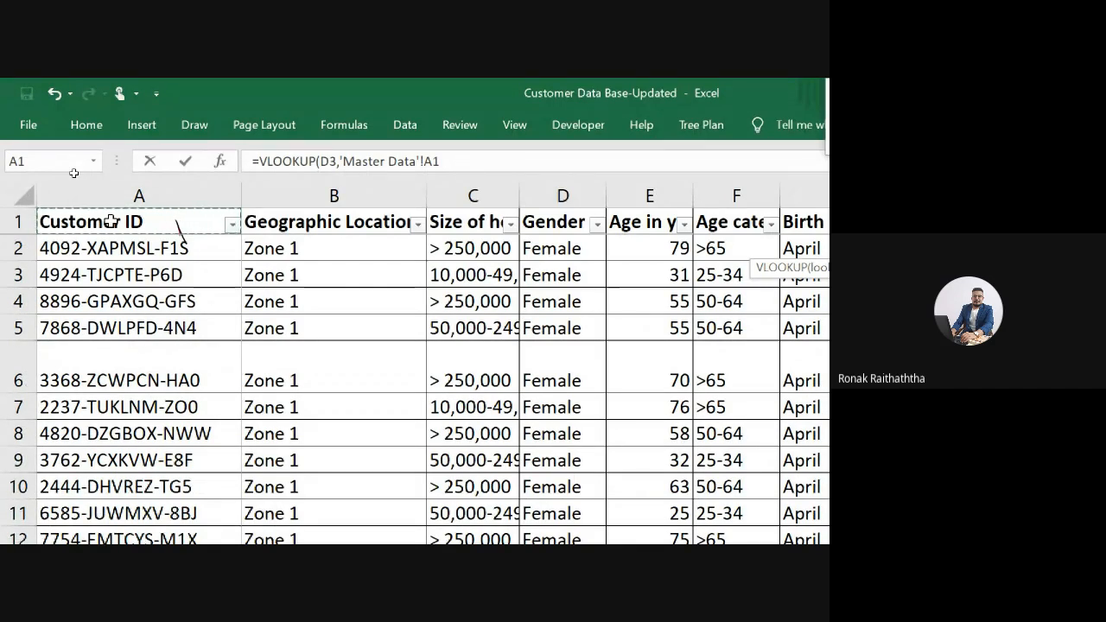
key("ctrl+shift+Right")
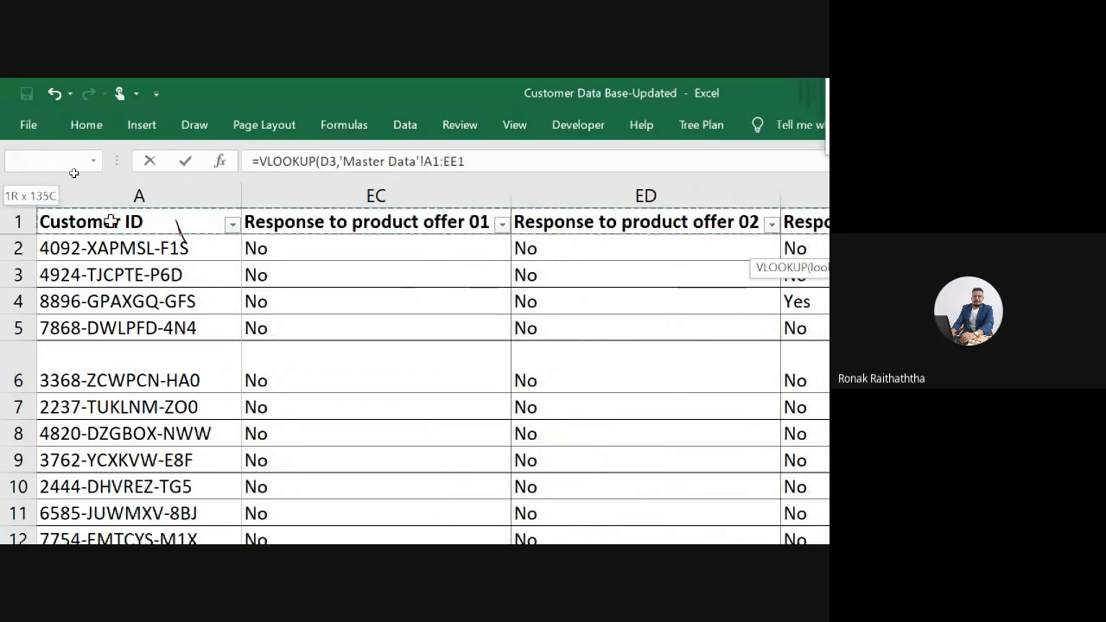
key("ctrl+shift+Down")
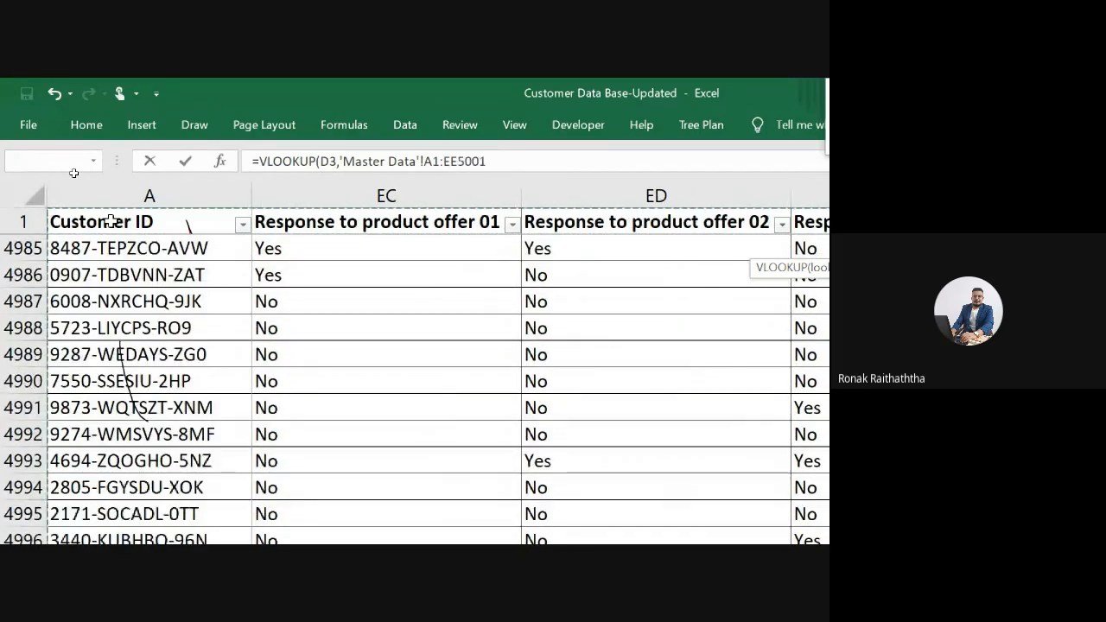
type(",")
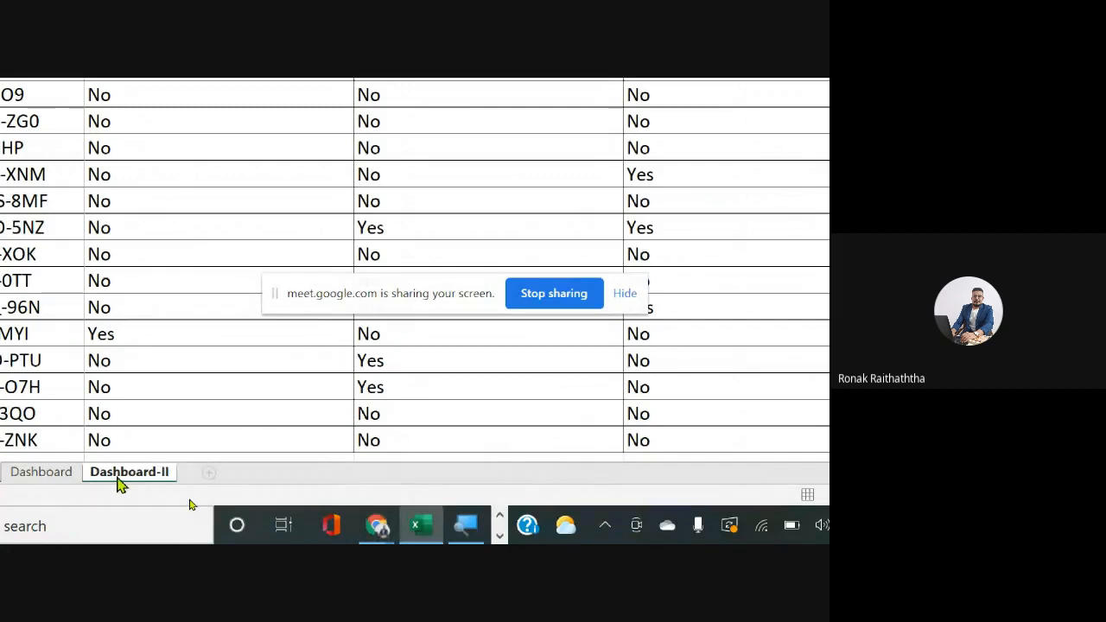
Step: Complete the F3 VLOOKUP with Dashboard-II cell C2 as the column index and FALSE for an exact match
left_click(119, 479)
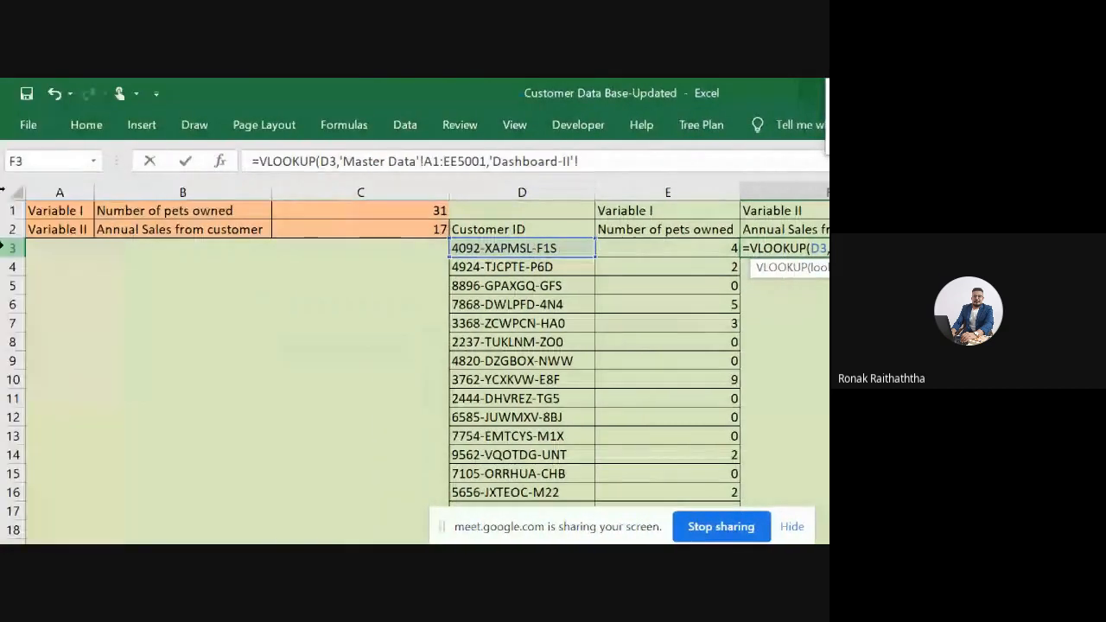
left_click(314, 230)
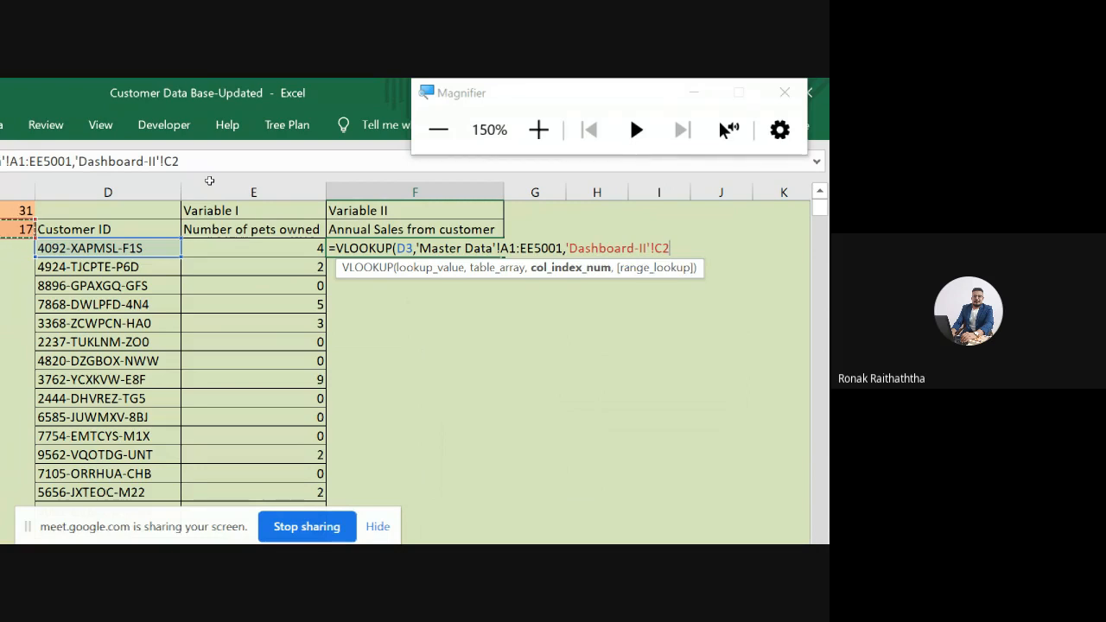
type(",")
type("flas")
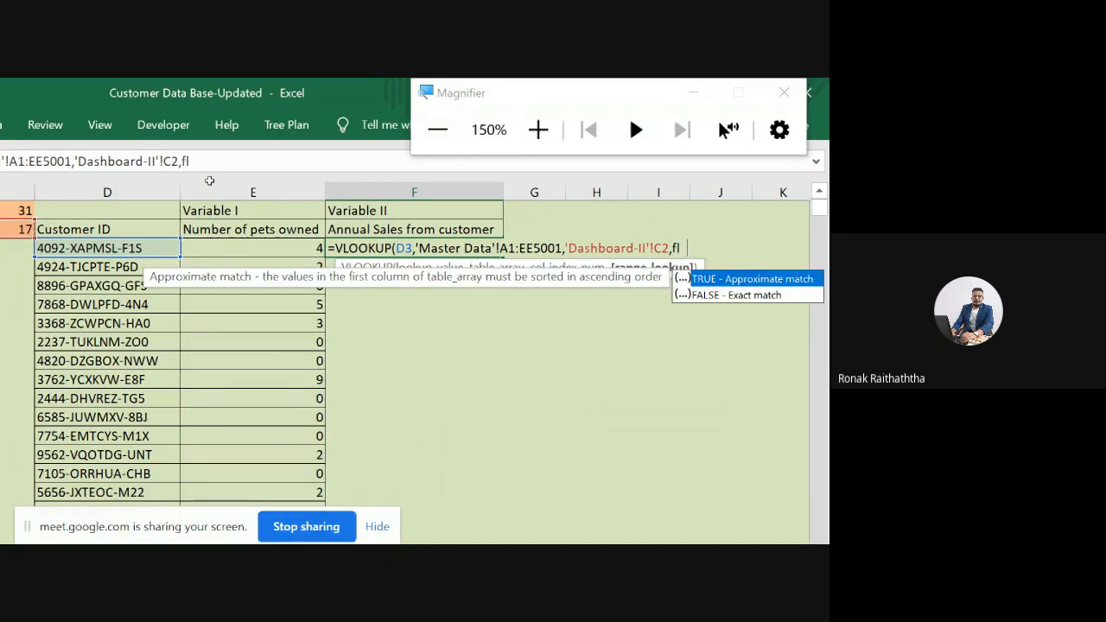
key("BackSpace")
key("BackSpace")
key("BackSpace")
type("a;se")
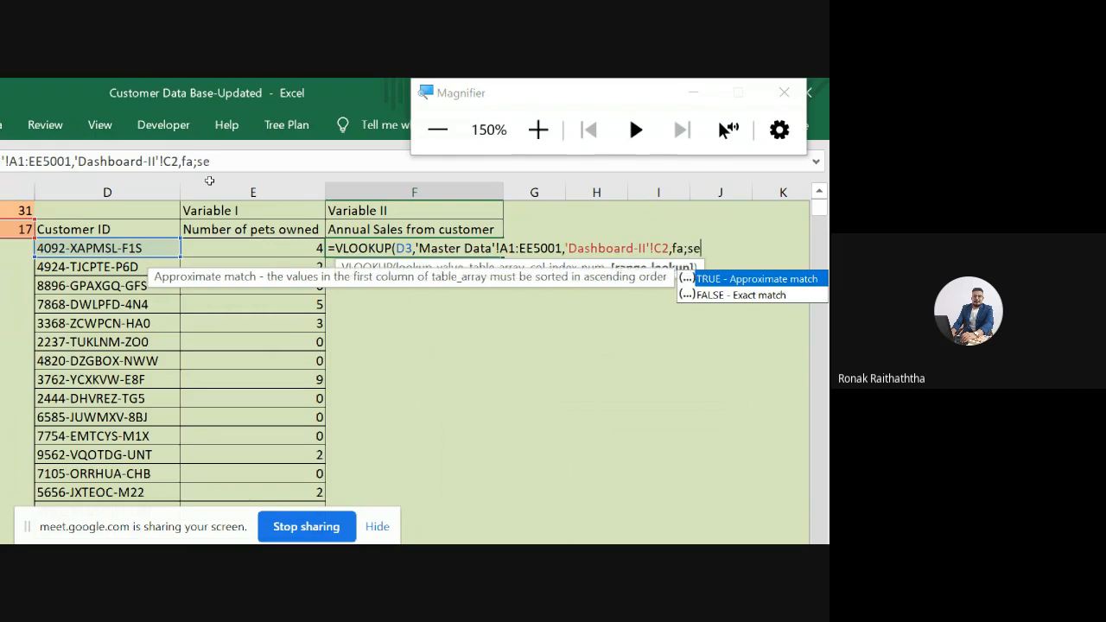
key("BackSpace")
key("BackSpace")
key("BackSpace")
type("lse)")
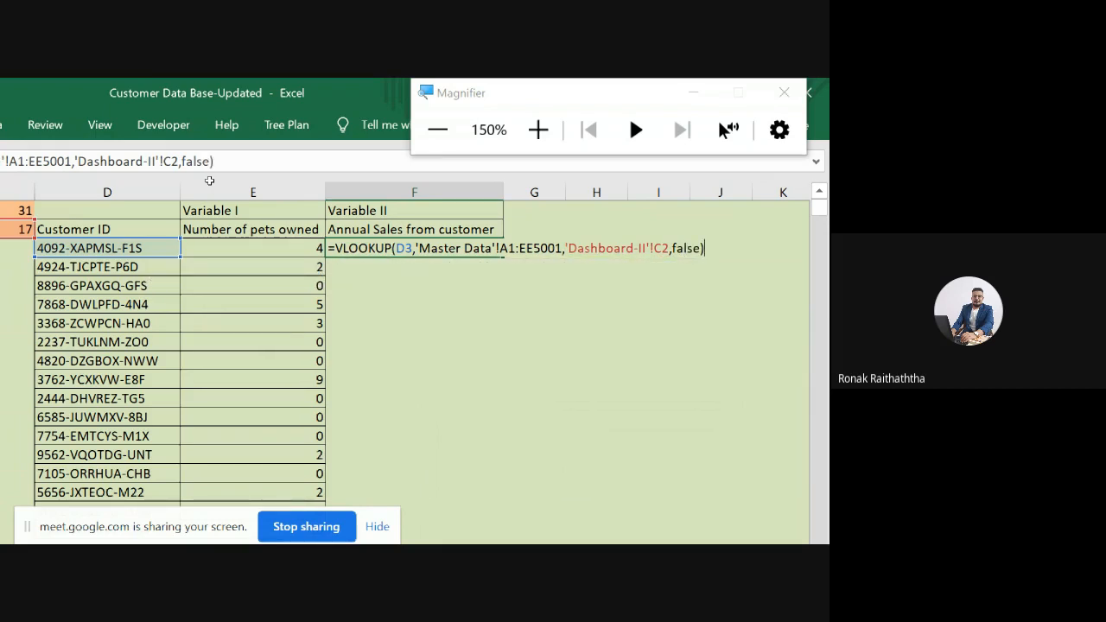
key("Return")
key("Up")
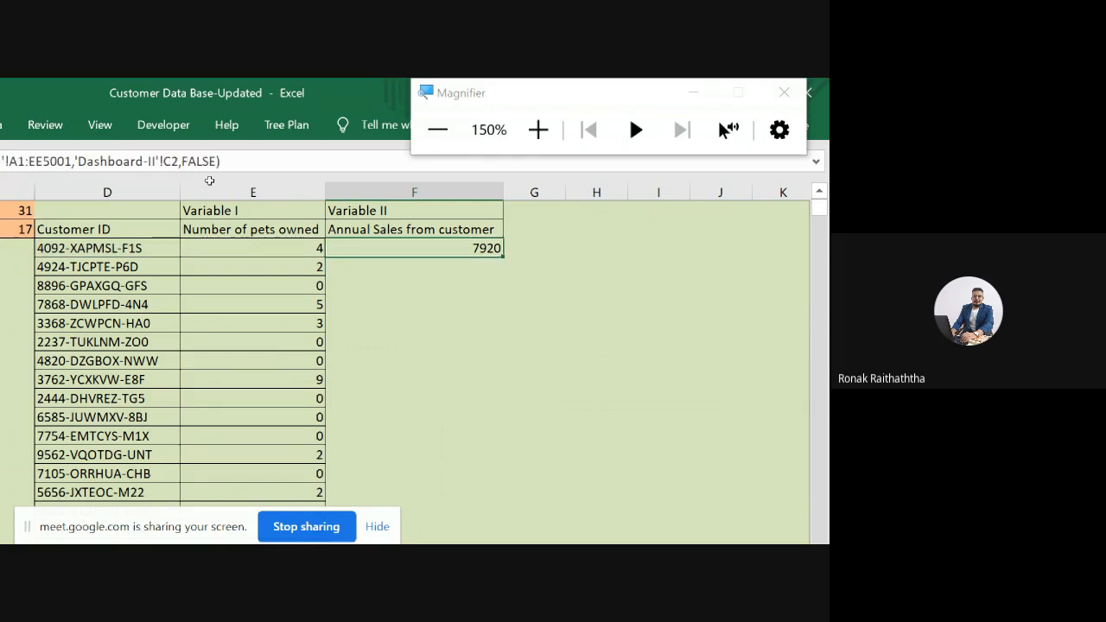
Step: Open the VLOOKUP formula in F3 for editing
key("F2")
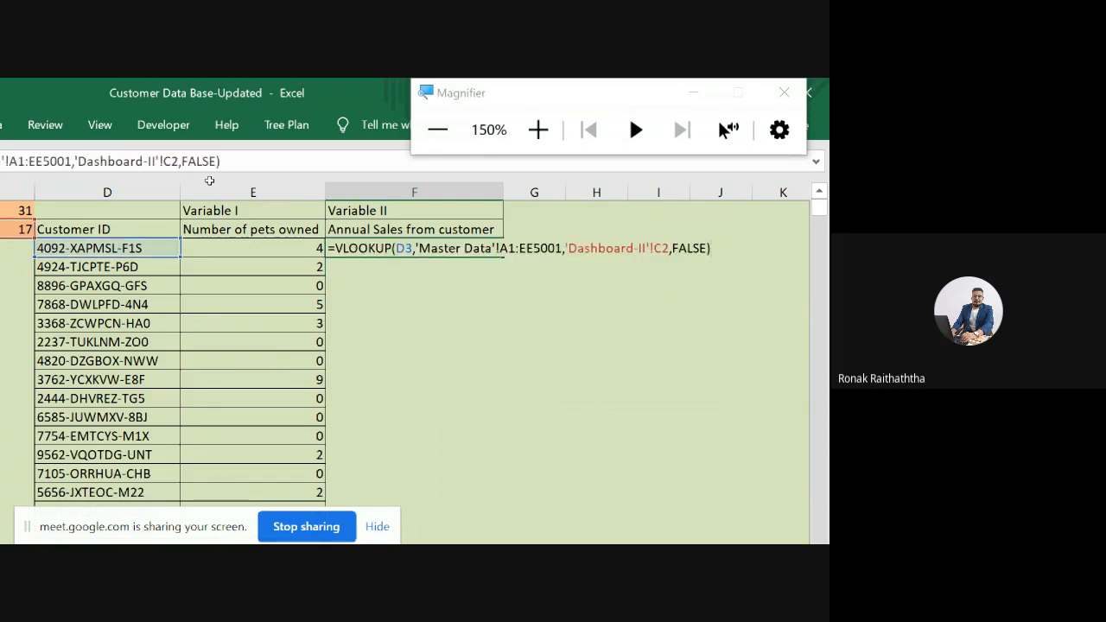
Step: Make the VLOOKUP references in F3 absolute: 'Master Data'!$A$1:$EE$5001 for the table and 'Dashboard-II'!$C$2 for the column index
left_click(510, 247)
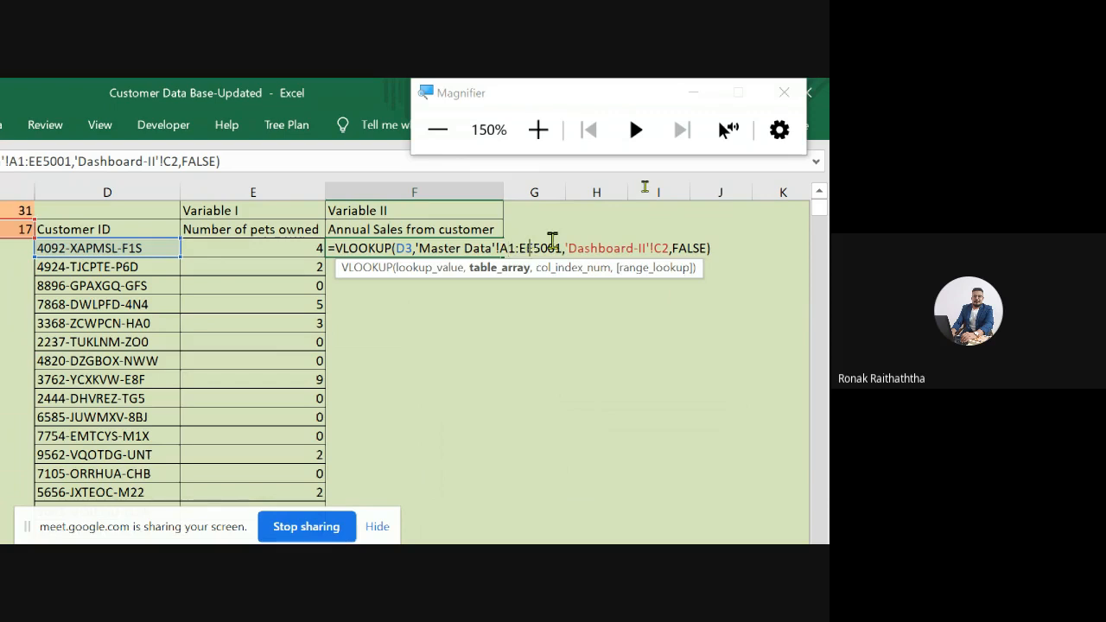
key("F4")
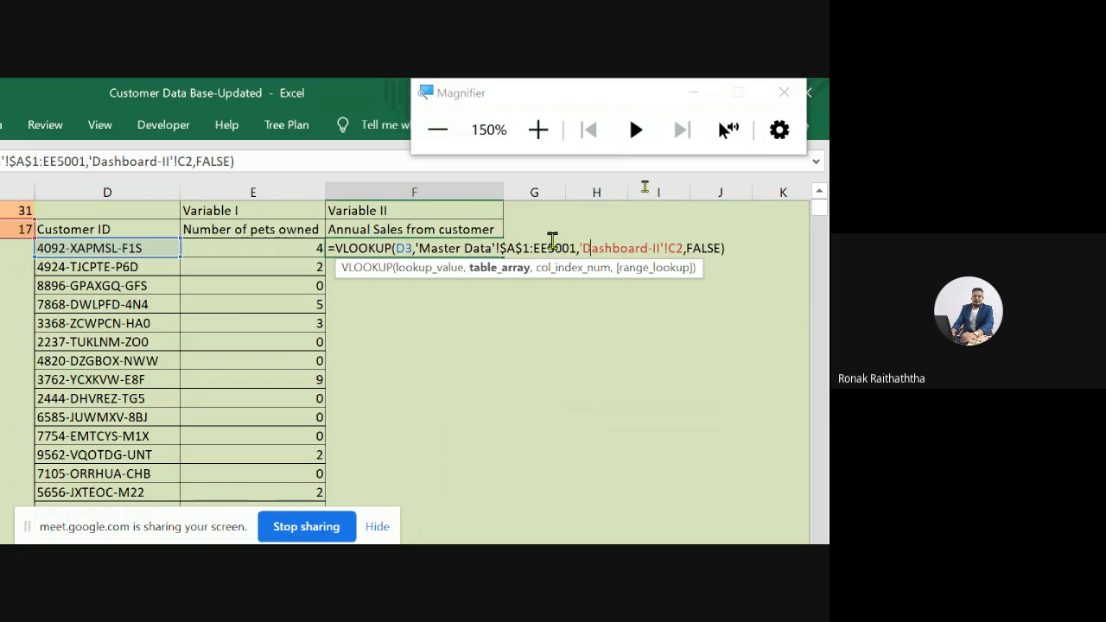
key("F4")
key("Right")
key("Right")
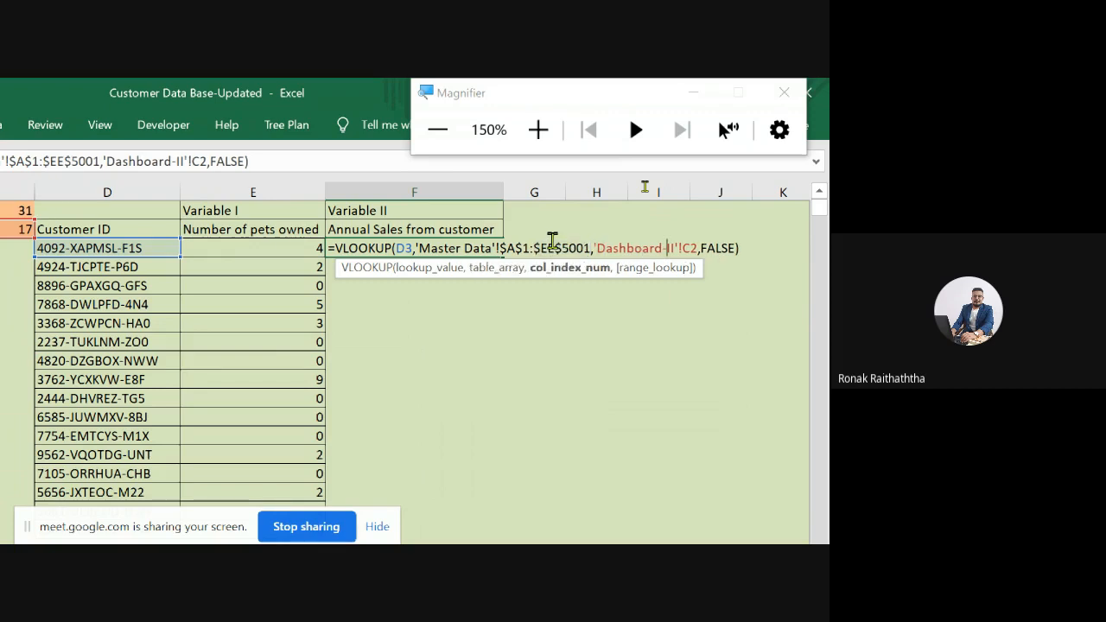
key("Right")
key("Right")
key("Right")
key("F4")
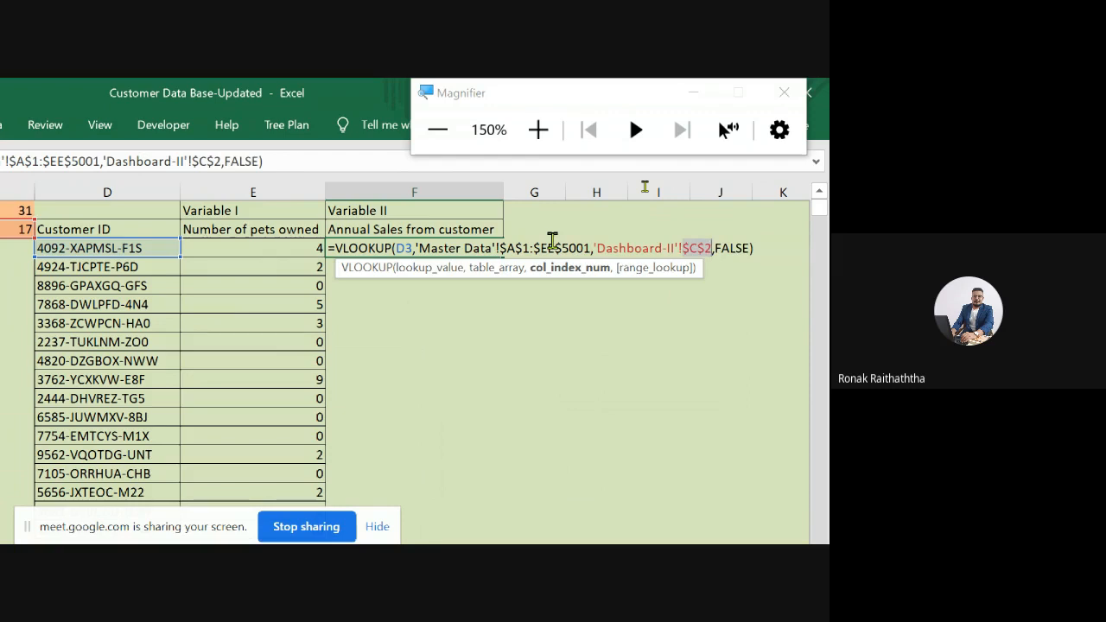
key("Return")
key("Up")
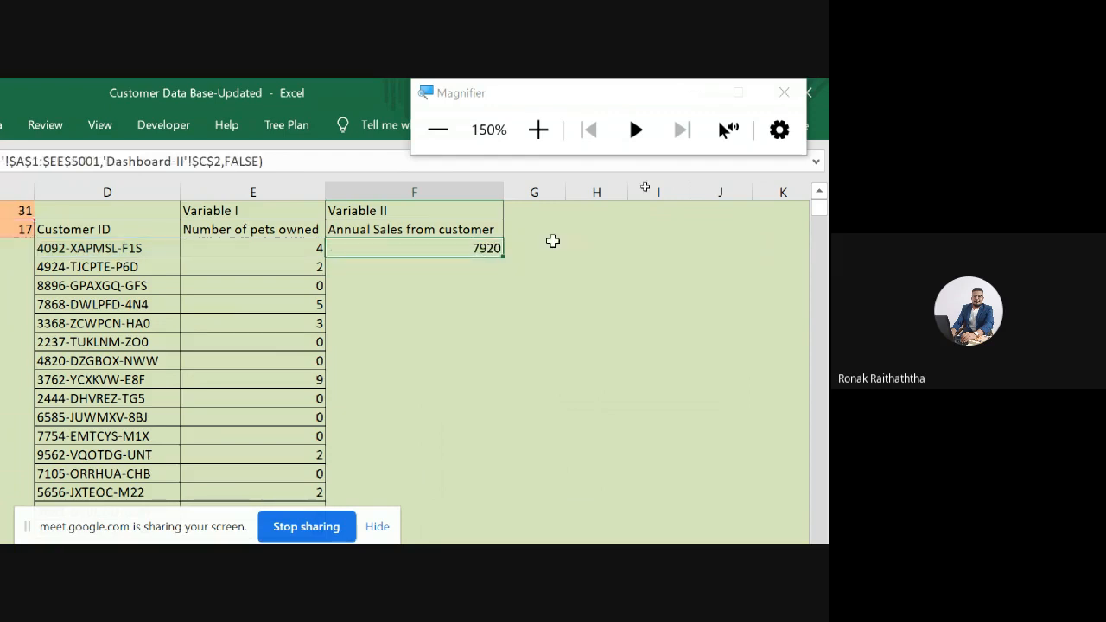
Step: Copy the VLOOKUP formula from F3 down column F to the last customer row
key("ctrl+c")
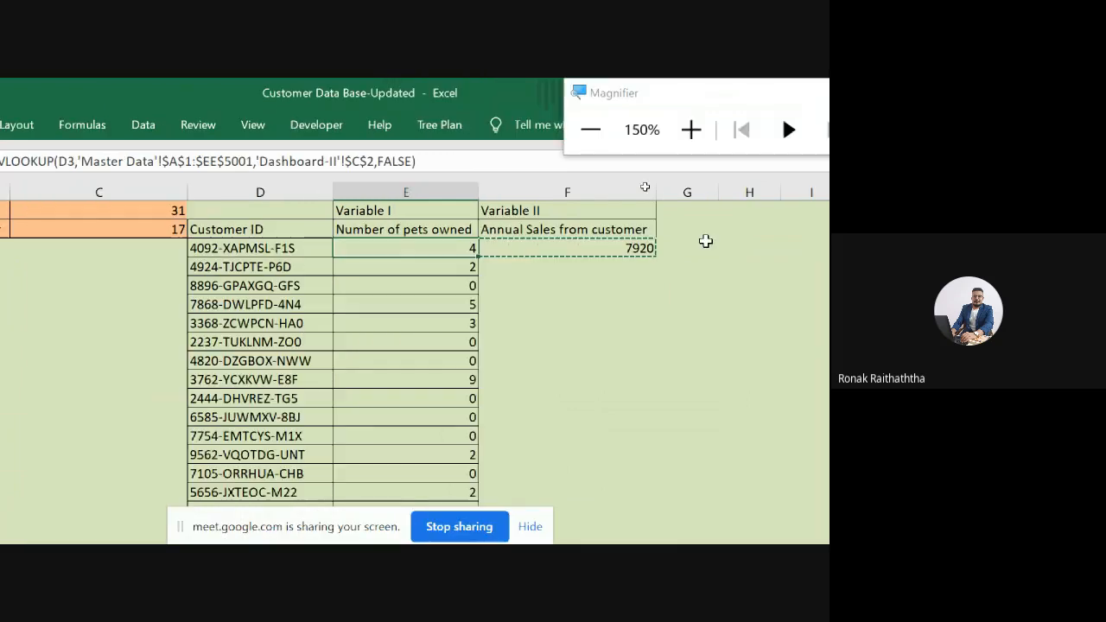
key("ctrl+Down")
key("Right")
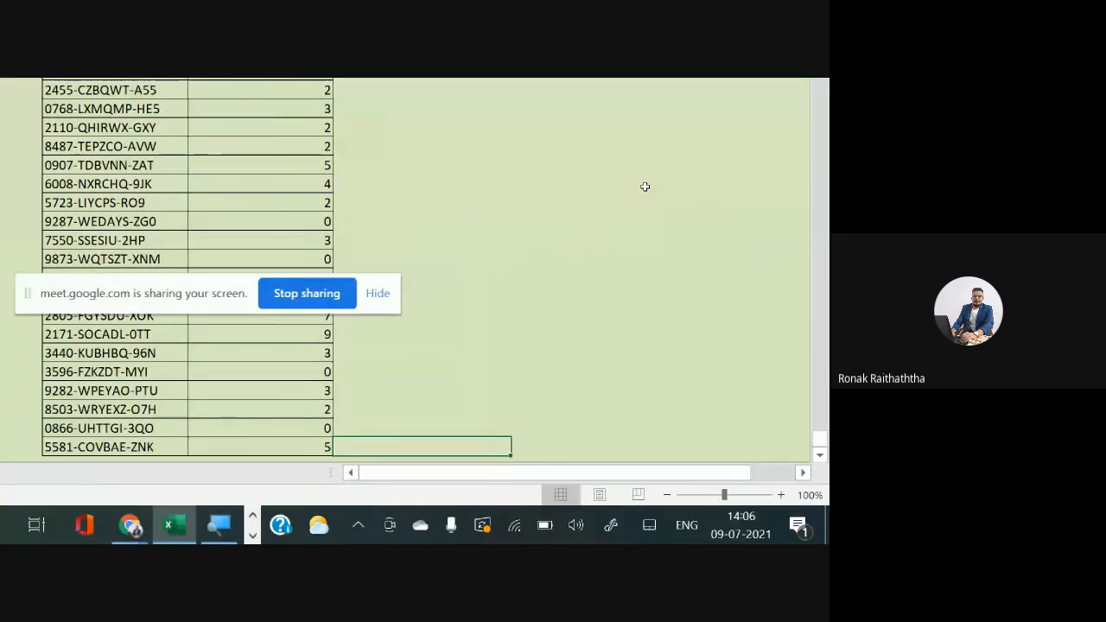
key("ctrl+shift+Up")
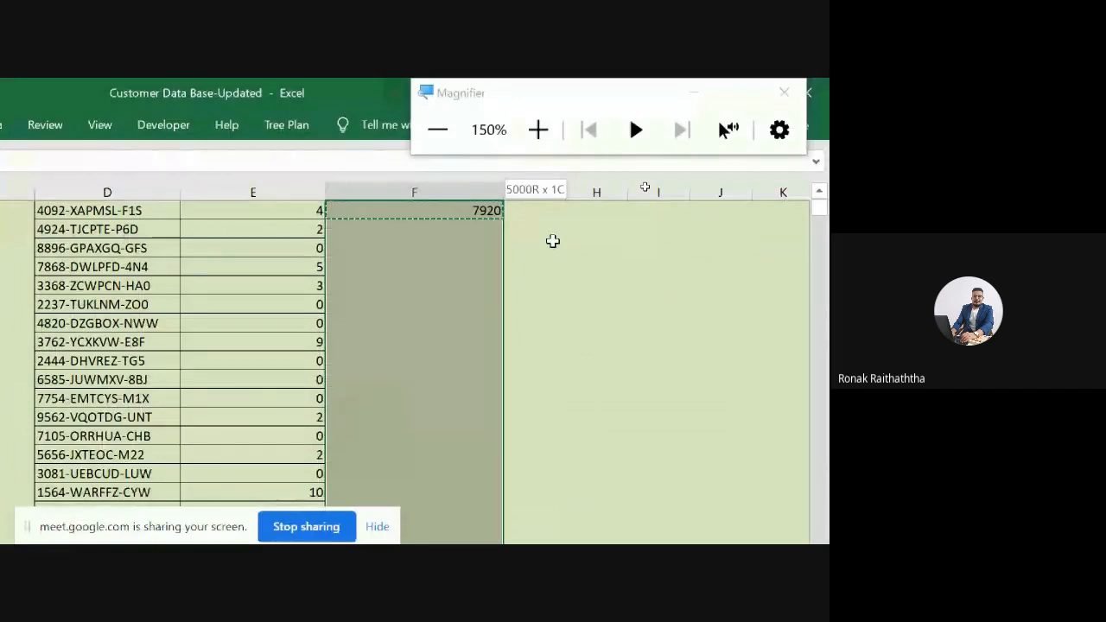
key("ctrl+v")
Step: Add cell borders to the whole Annual Sales from customer column
key("ctrl+Up")
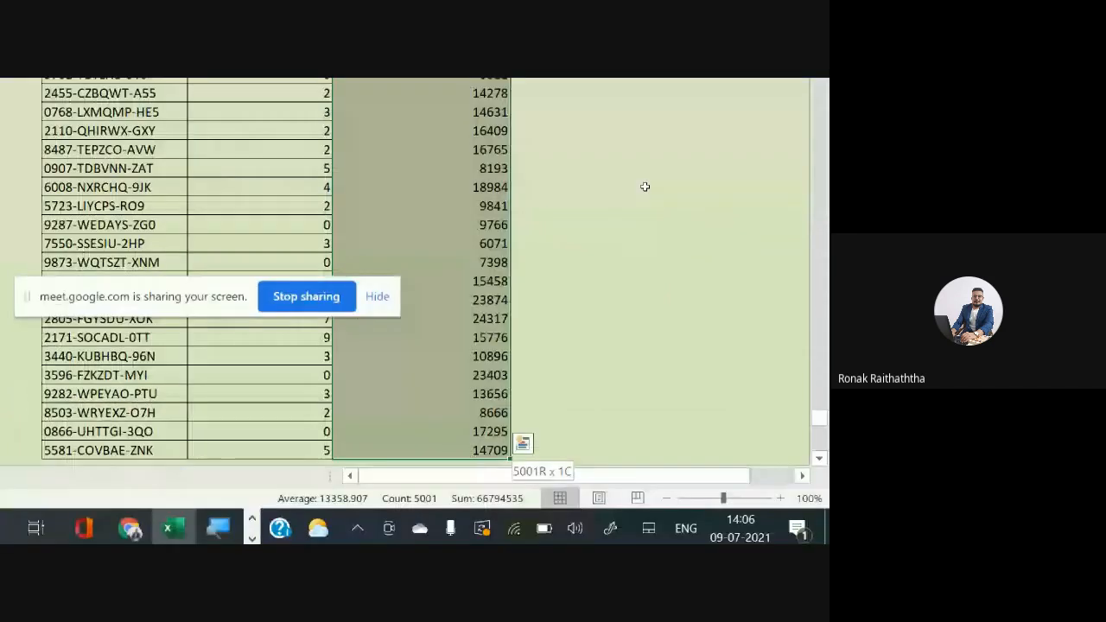
key("ctrl+shift+Down")
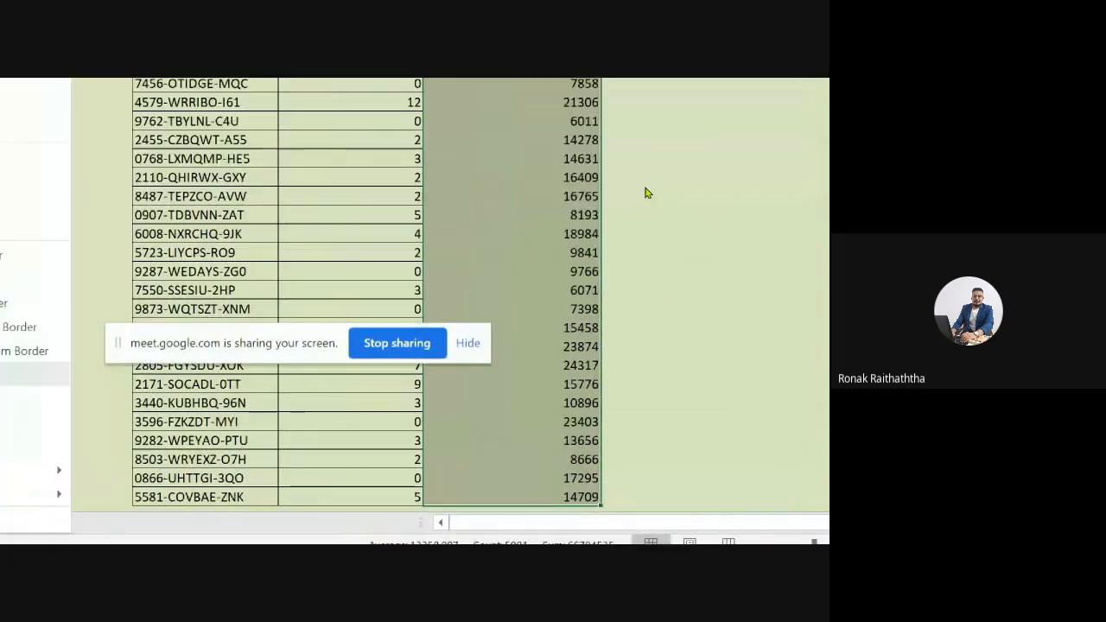
key("Left")
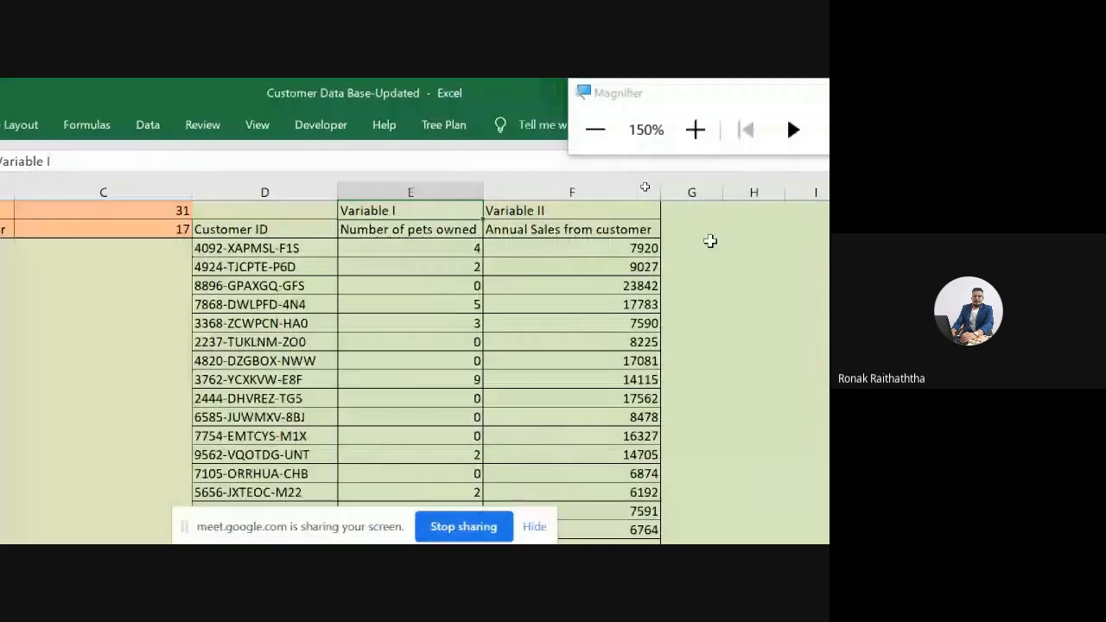
Step: Bold the variable headings in E1:F2 and the Customer ID heading in D2
key("shift+Right")
key("shift+Down")
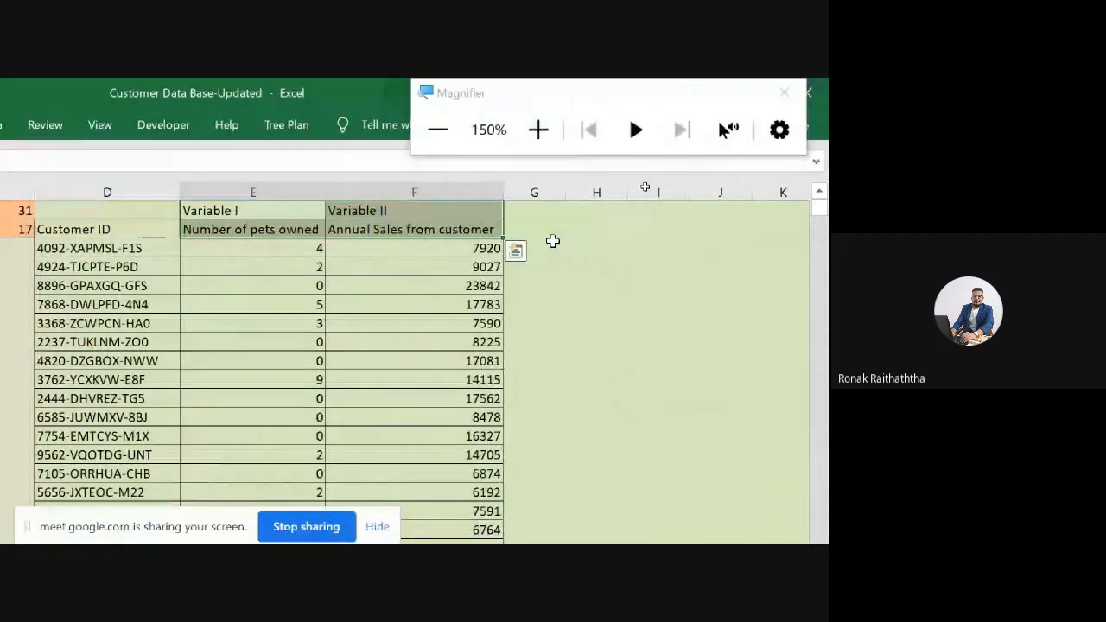
key("Left")
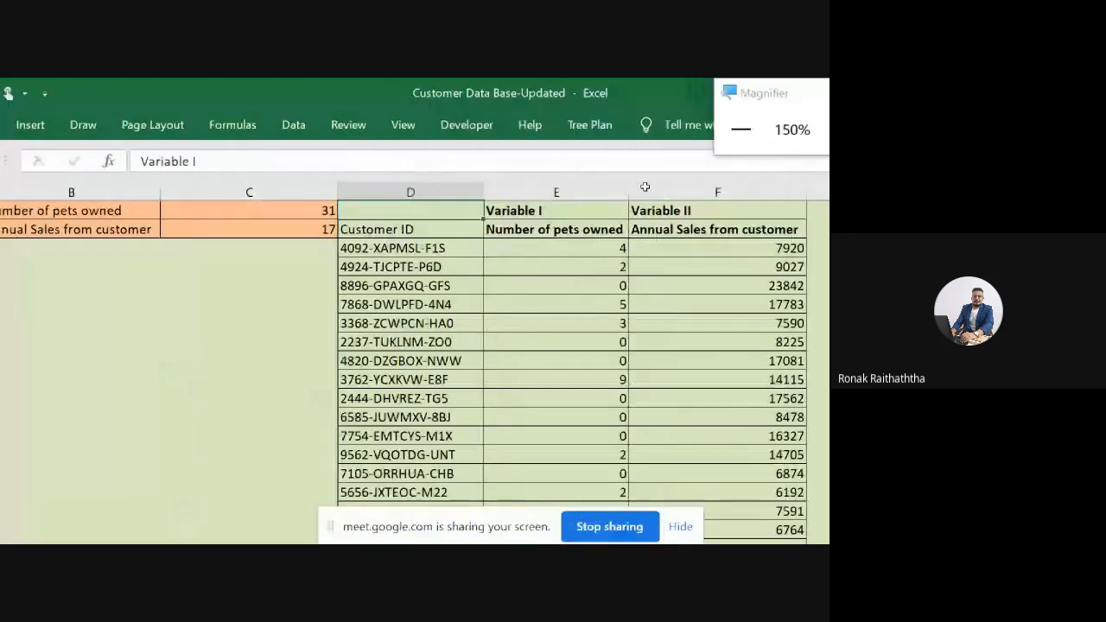
key("Down")
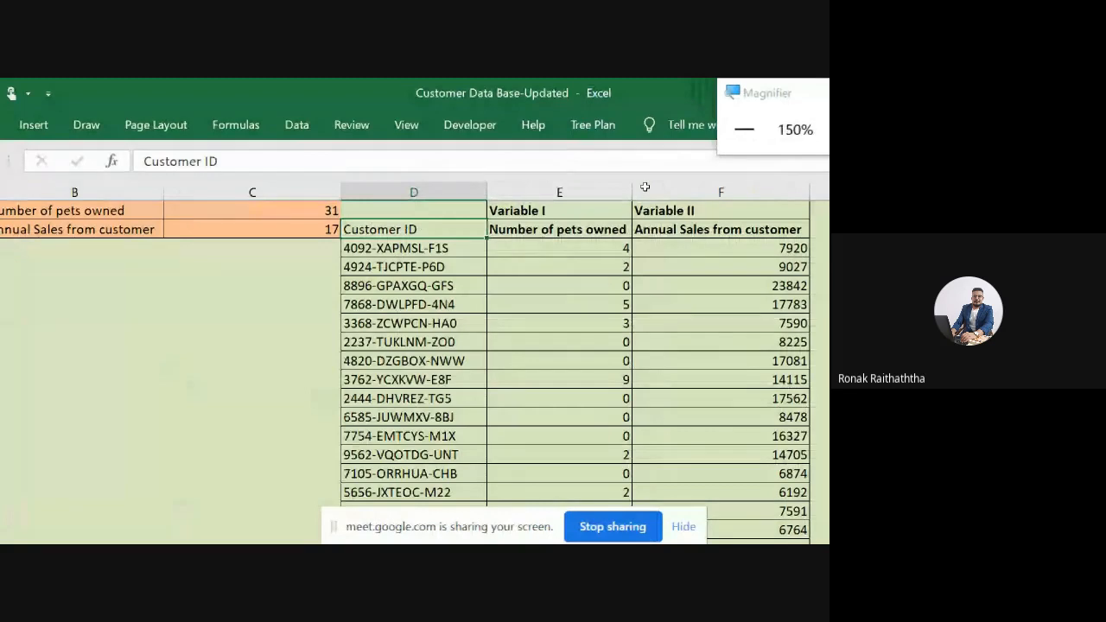
key("ctrl+b")
key("Right")
key("Right")
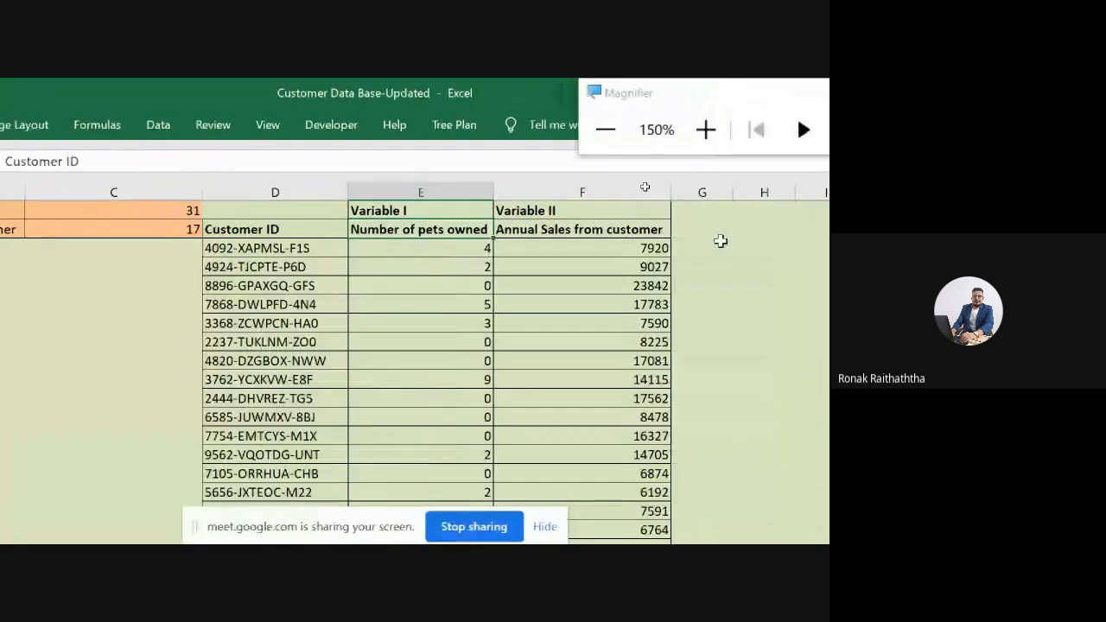
Step: Examine the MATCH formula in C2 that supplies the Annual Sales column number
key("Left")
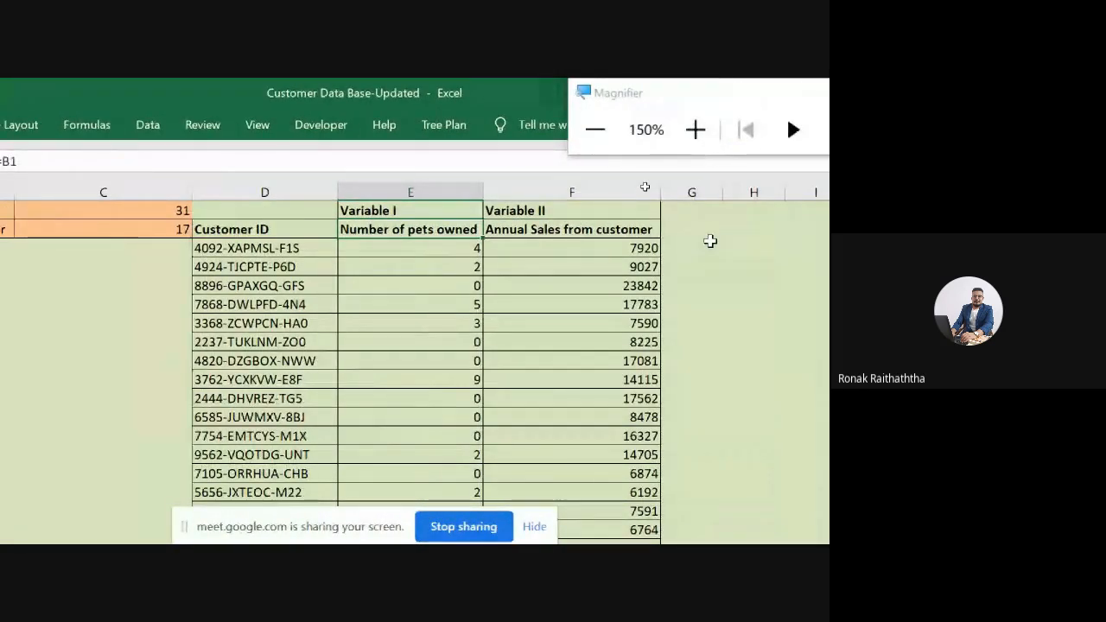
key("Left")
key("Left")
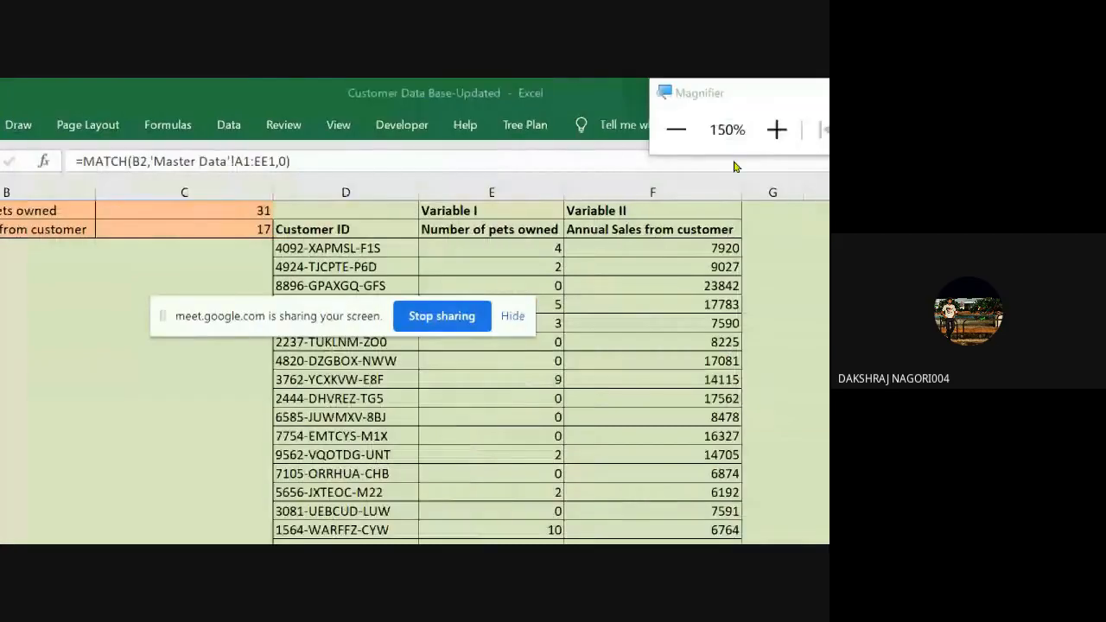
Step: Switch to the Google Meet call to check the in-call messages, and return to the Excel workbook
left_click(437, 129)
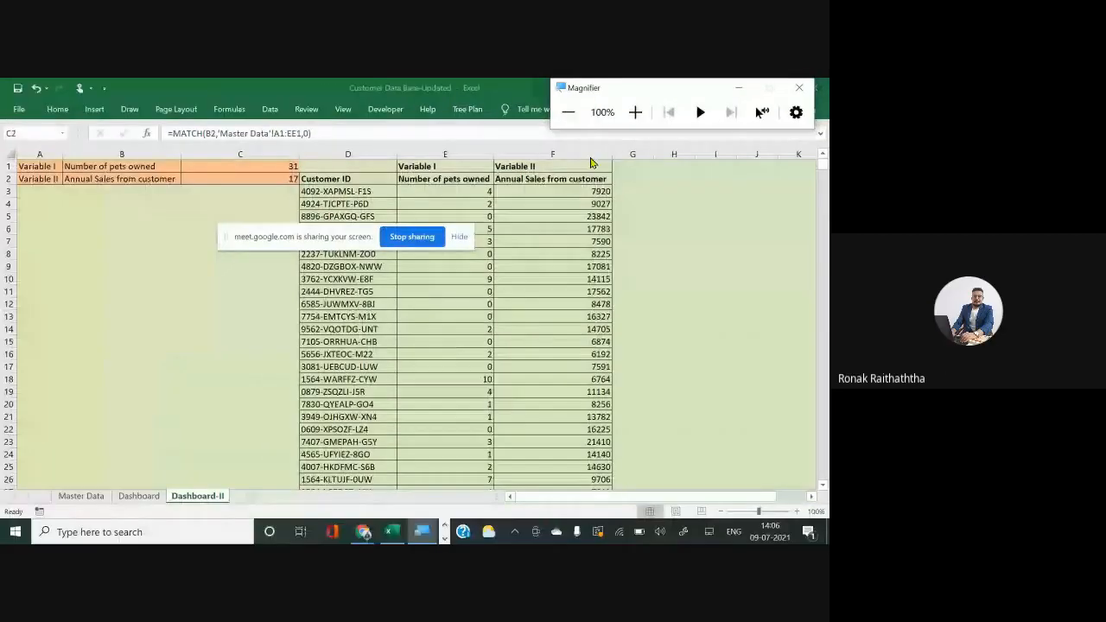
key("alt+Tab")
key("alt+Tab")
key("alt+Tab")
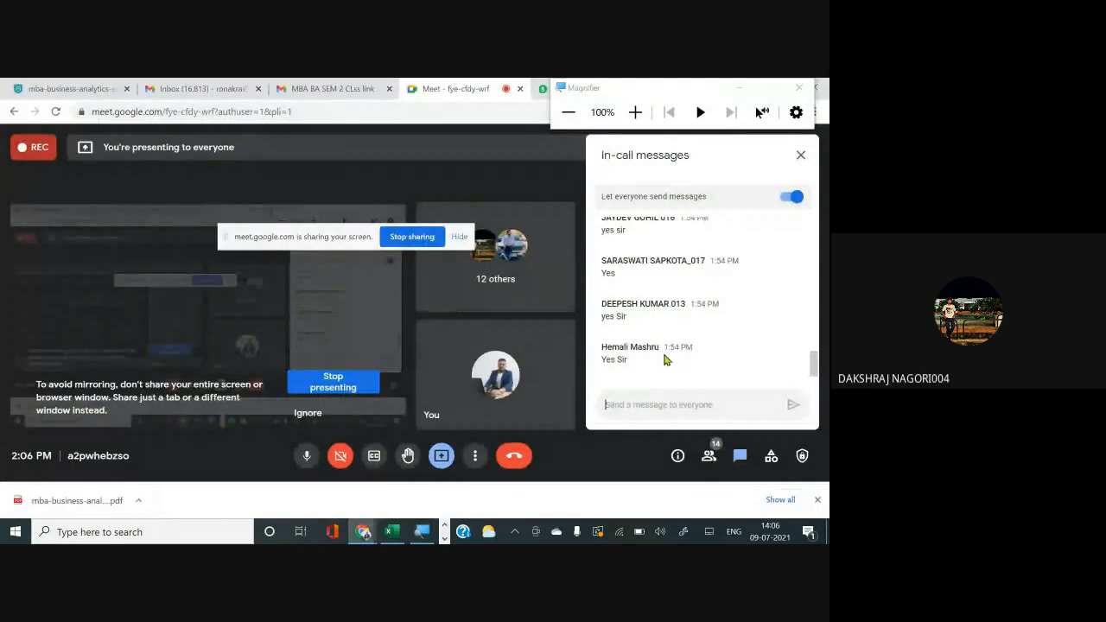
key("alt+Tab")
Step: Open the VLOOKUP formula in E3 under Number of pets owned to review its arguments
left_click(389, 191)
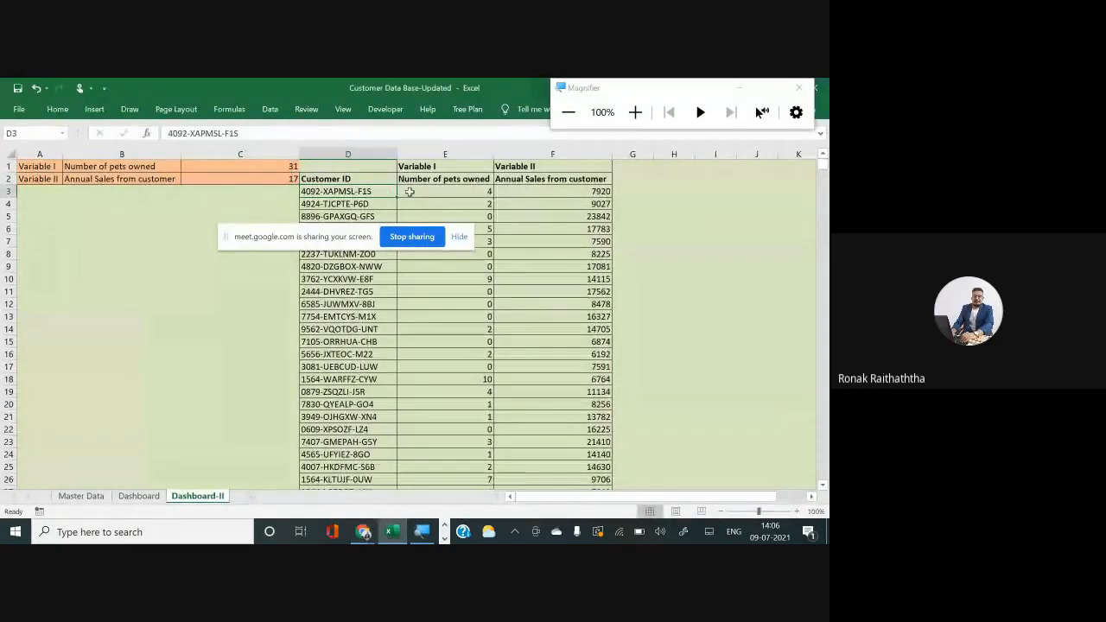
left_click(410, 192)
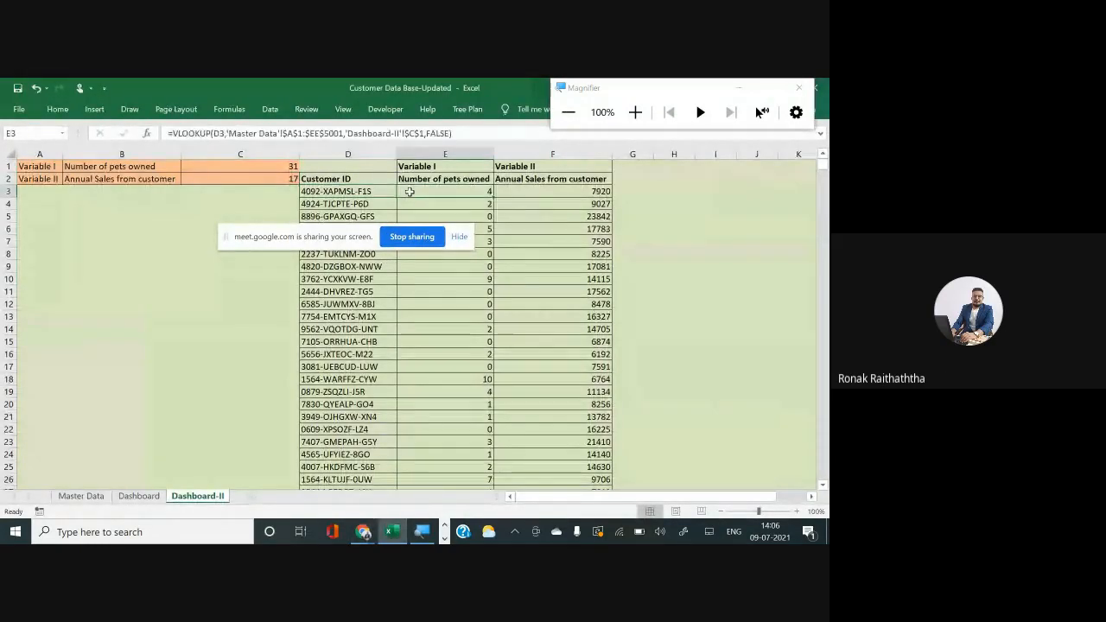
left_click(633, 119)
double_click(431, 191)
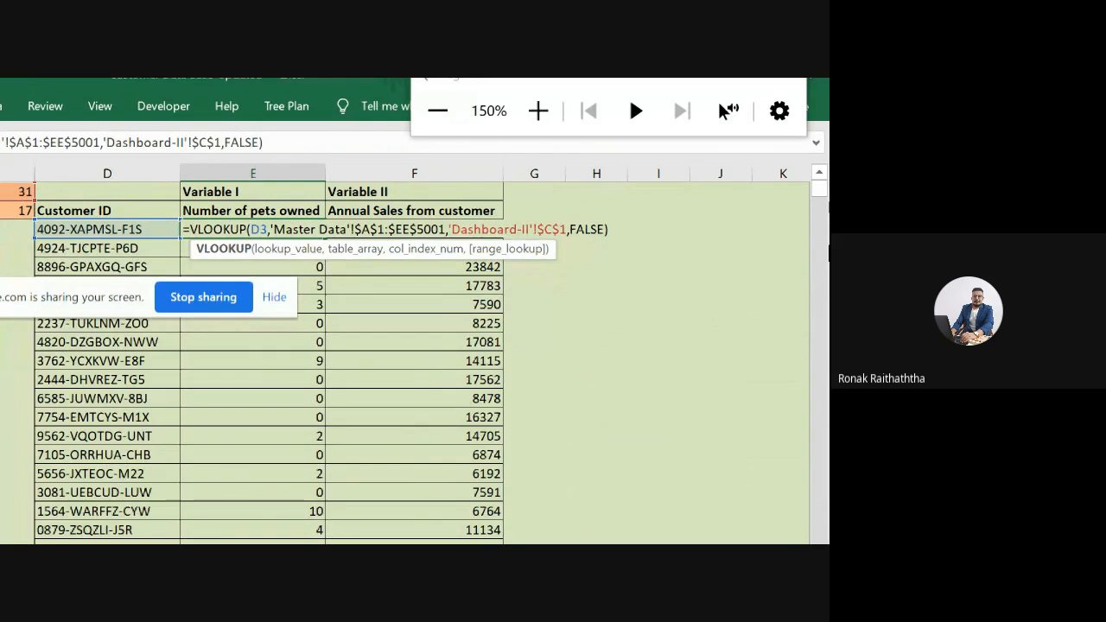
Step: Read the participants' replies in the Google Meet chat and go back to the Dashboard-II sheet in Excel
key("alt+Tab")
key("Tab")
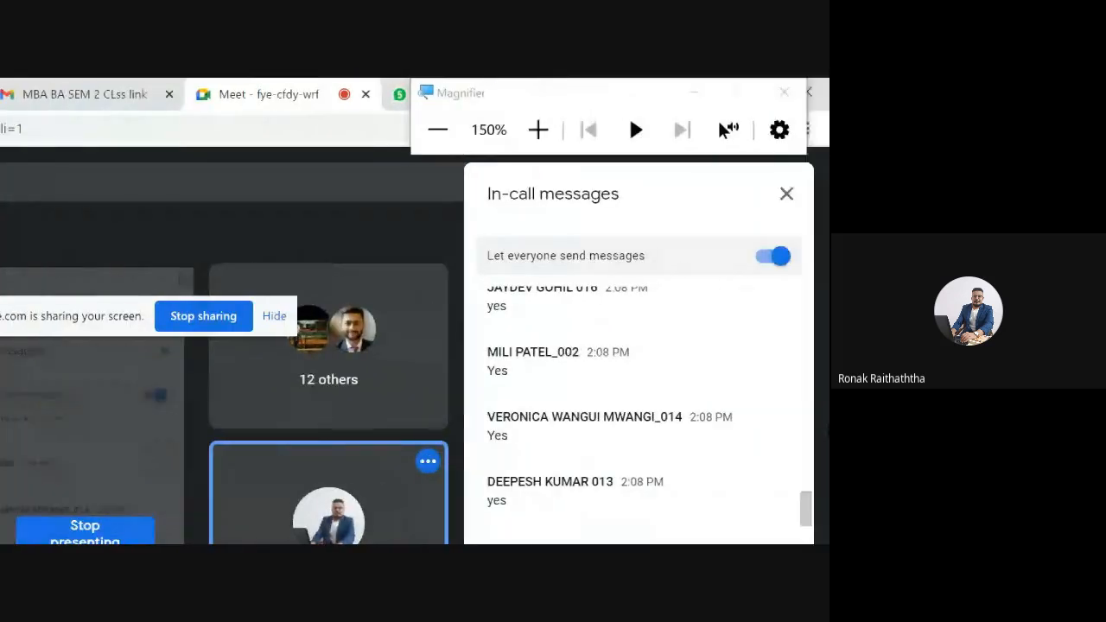
left_click(436, 138)
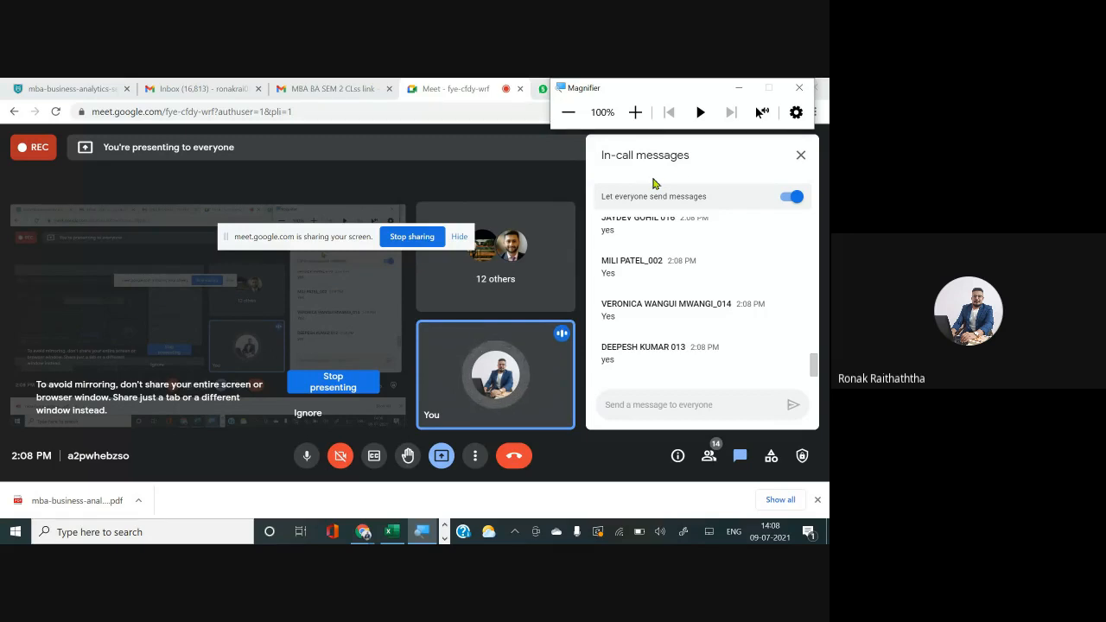
key("alt+Tab")
key("Tab")
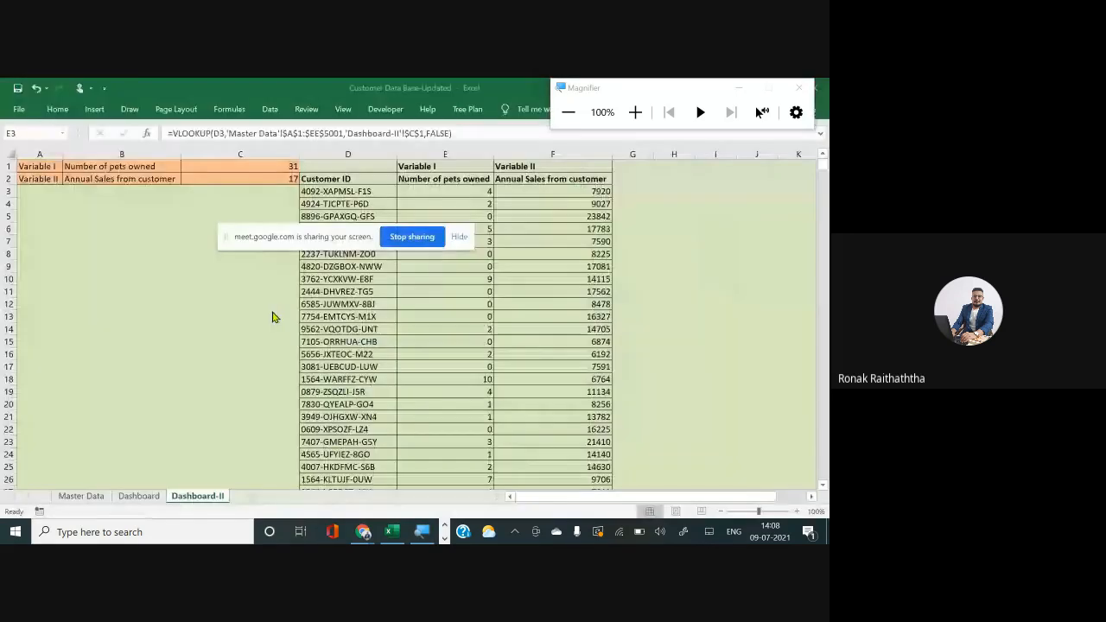
Step: Move the screen-sharing bar off the customer data and review the VLOOKUP formula in F3 without editing it
left_click_drag(336, 238, 697, 191)
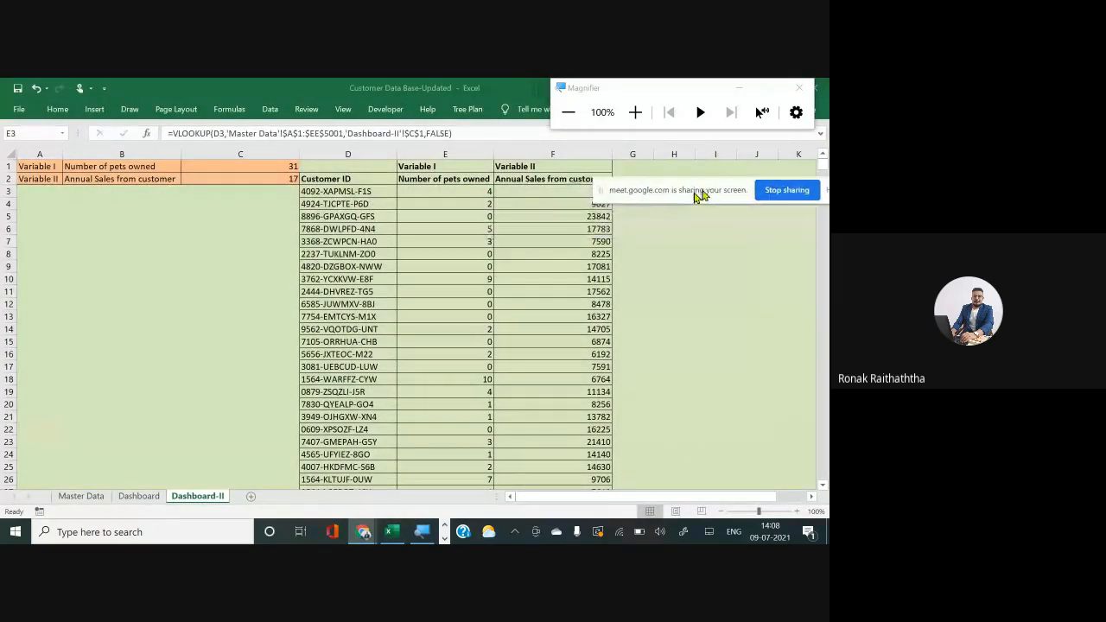
left_click(208, 278)
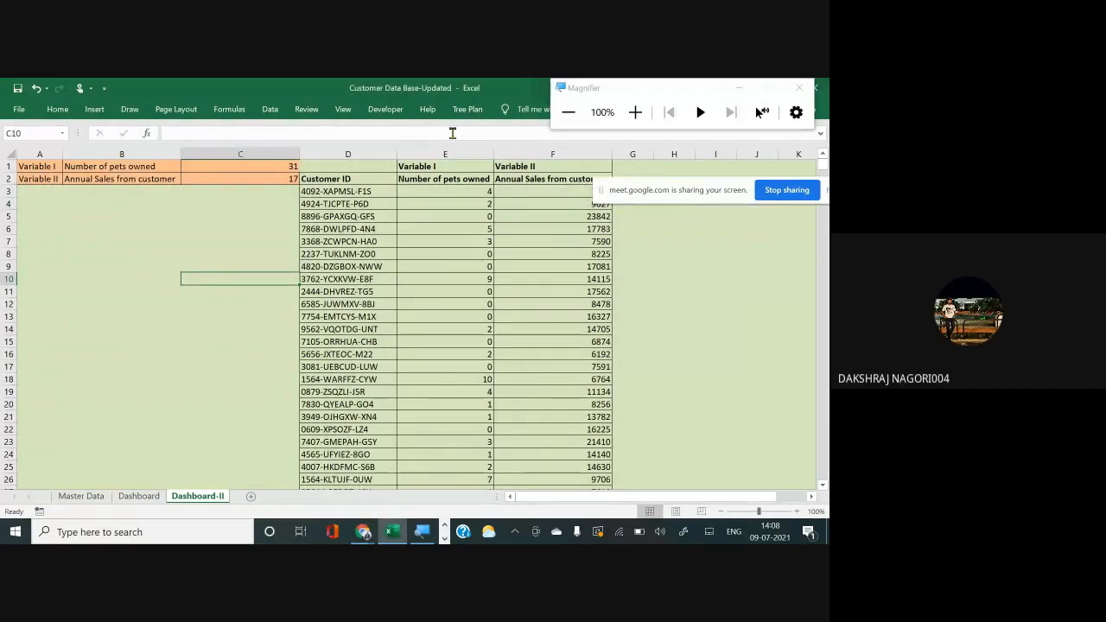
double_click(528, 191)
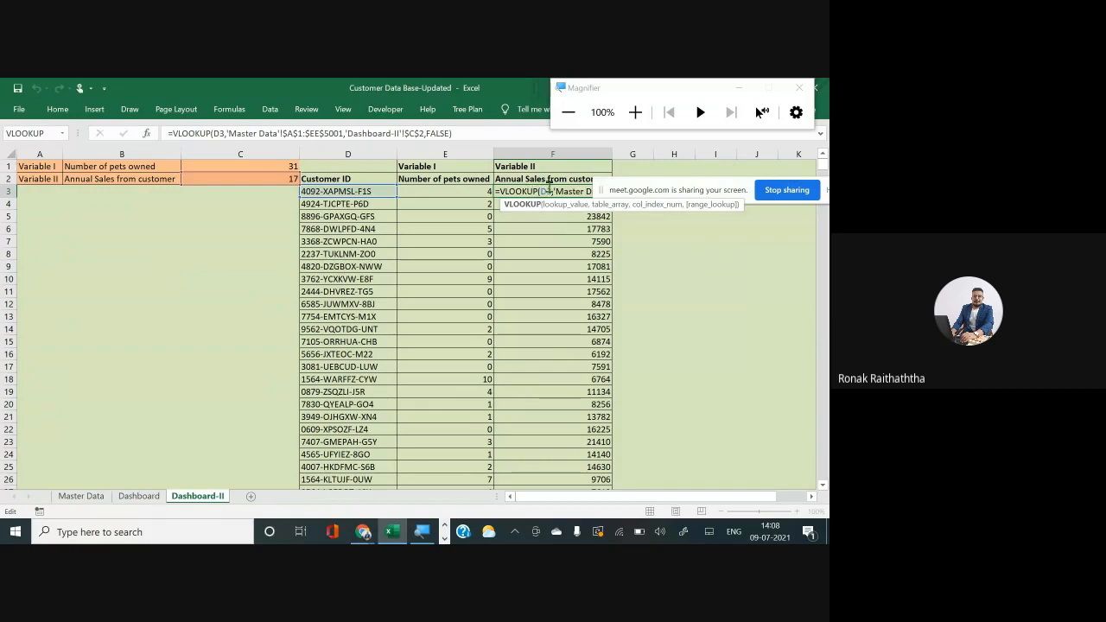
left_click(636, 113)
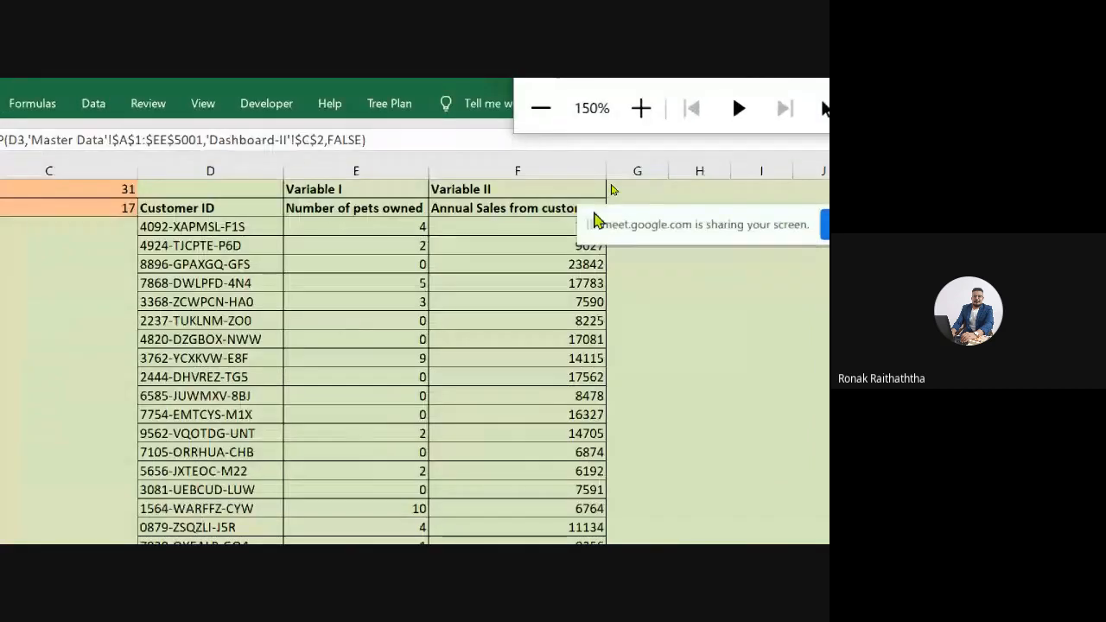
double_click(570, 226)
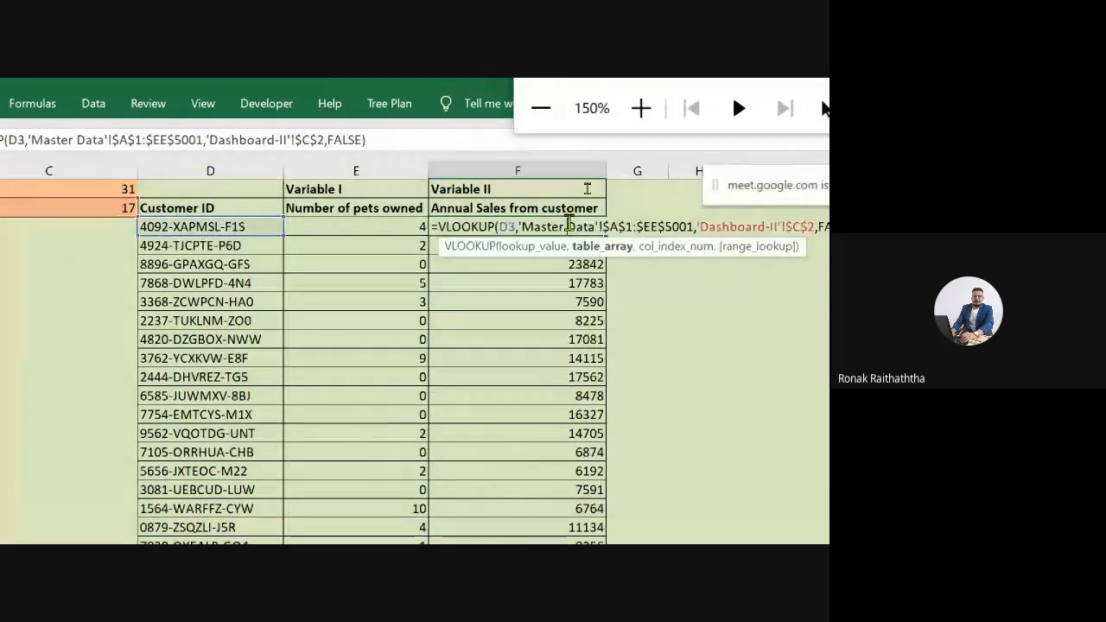
key("Escape")
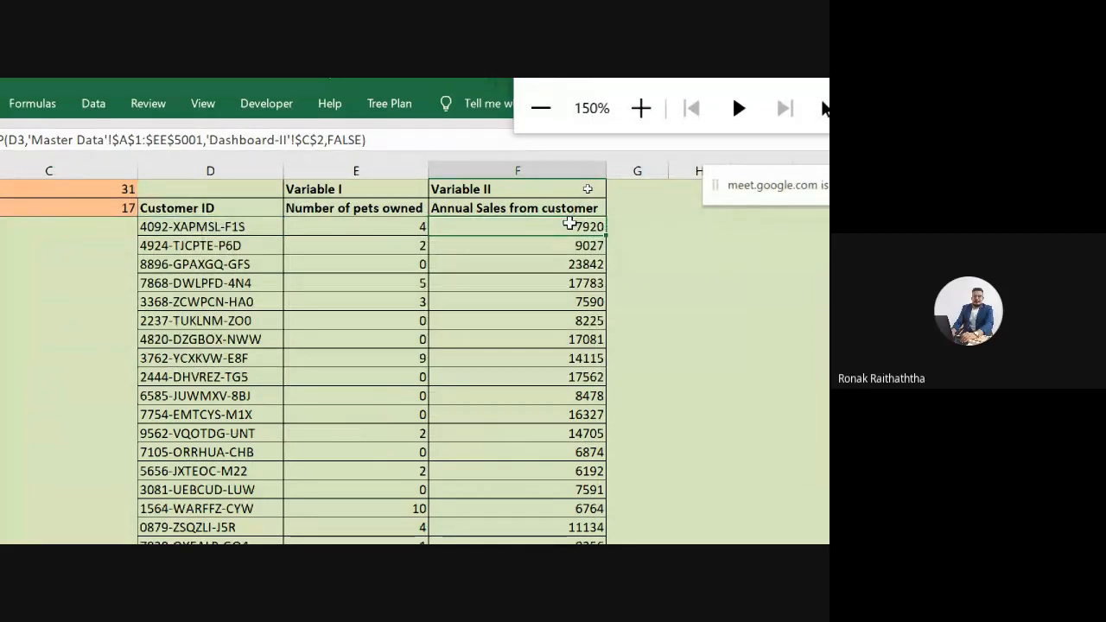
Step: Clear all formulas below the Annual Sales from customer heading, from F3 to the last customer row
key("ctrl+shift+Down")
key("ctrl+c")
key("Up")
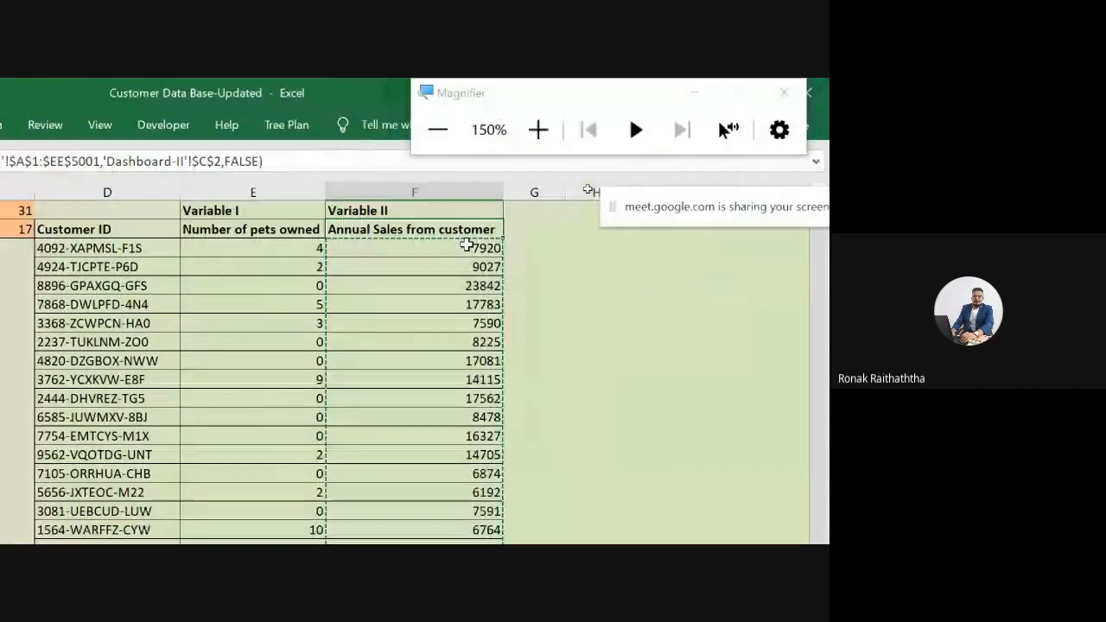
left_click(466, 247)
key("ctrl+shift+Down")
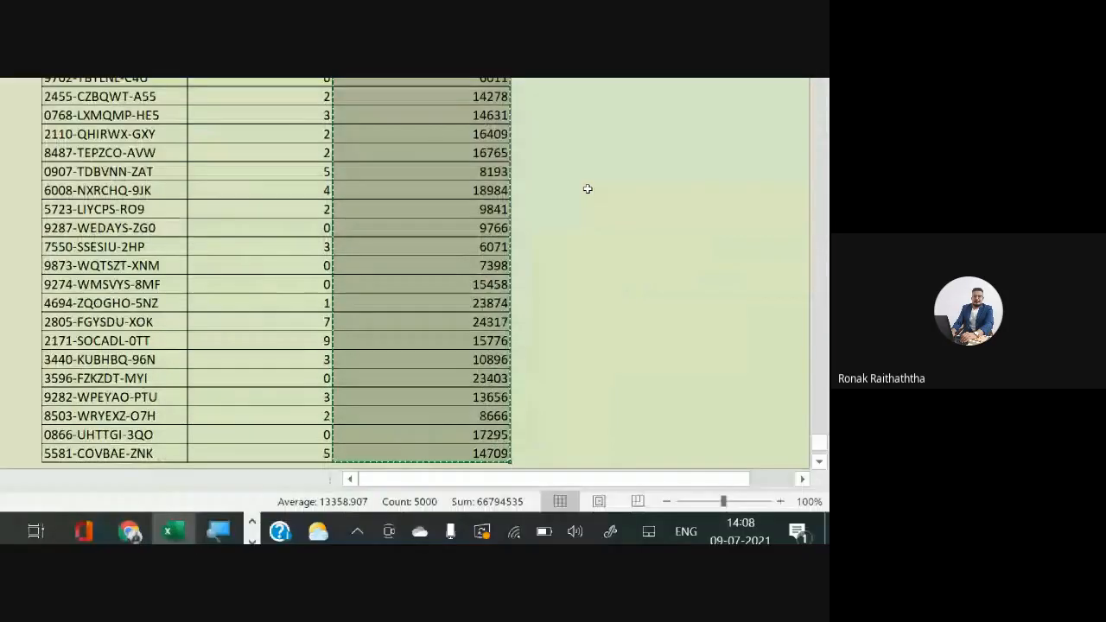
key("Delete")
key("Down")
key("Up")
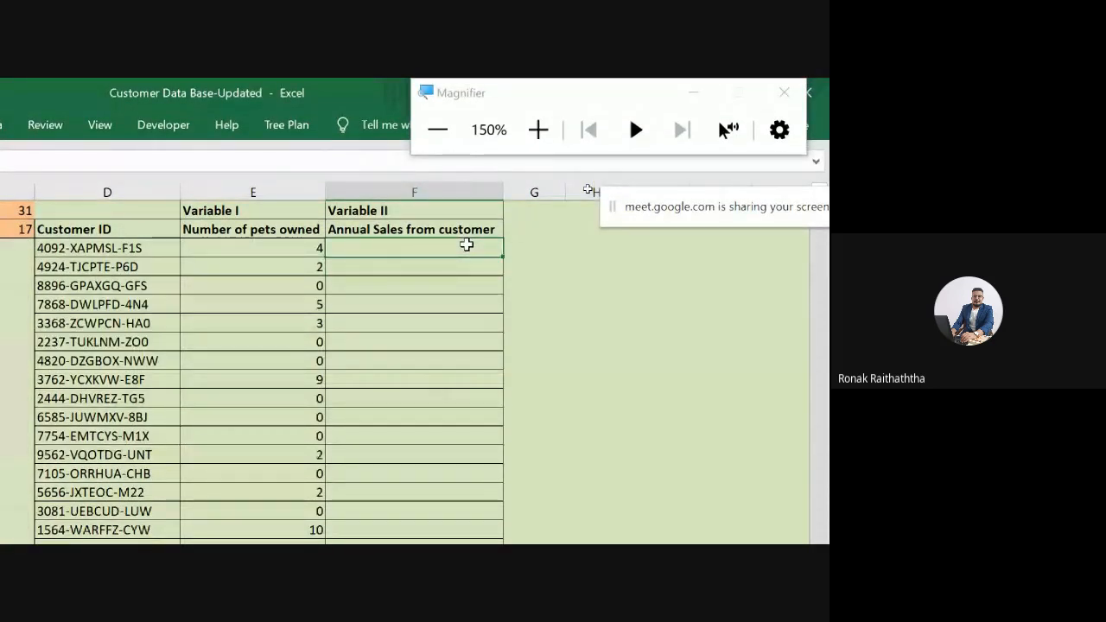
Step: Begin a VLOOKUP formula in F3 with D3 as the lookup value and Master Data A1:EE5001 as the table array
type("=v")
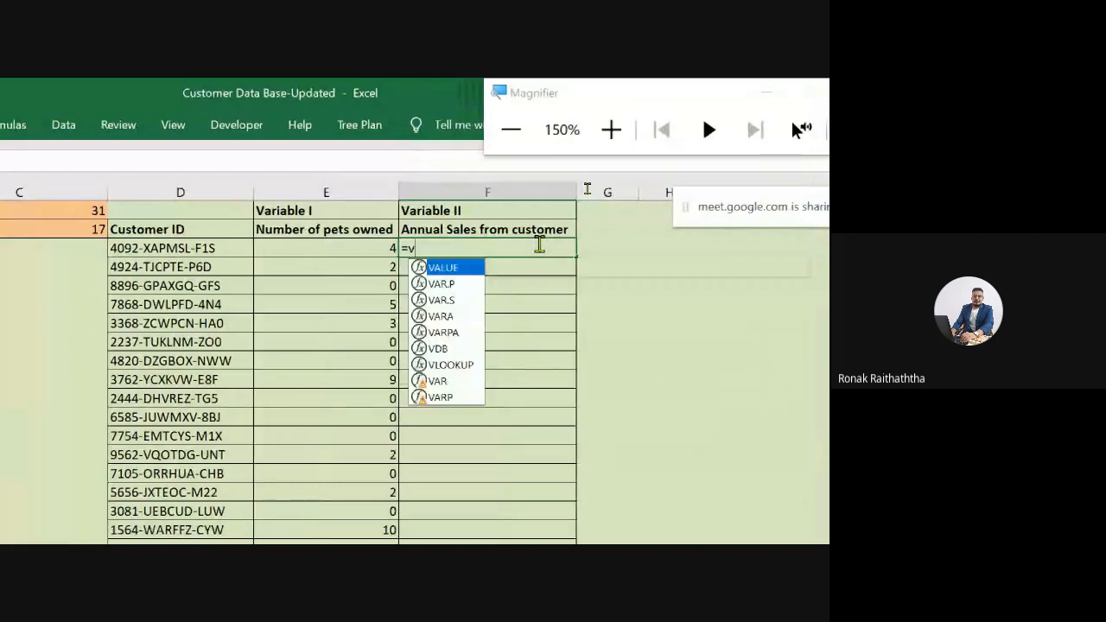
type("look")
key("Tab")
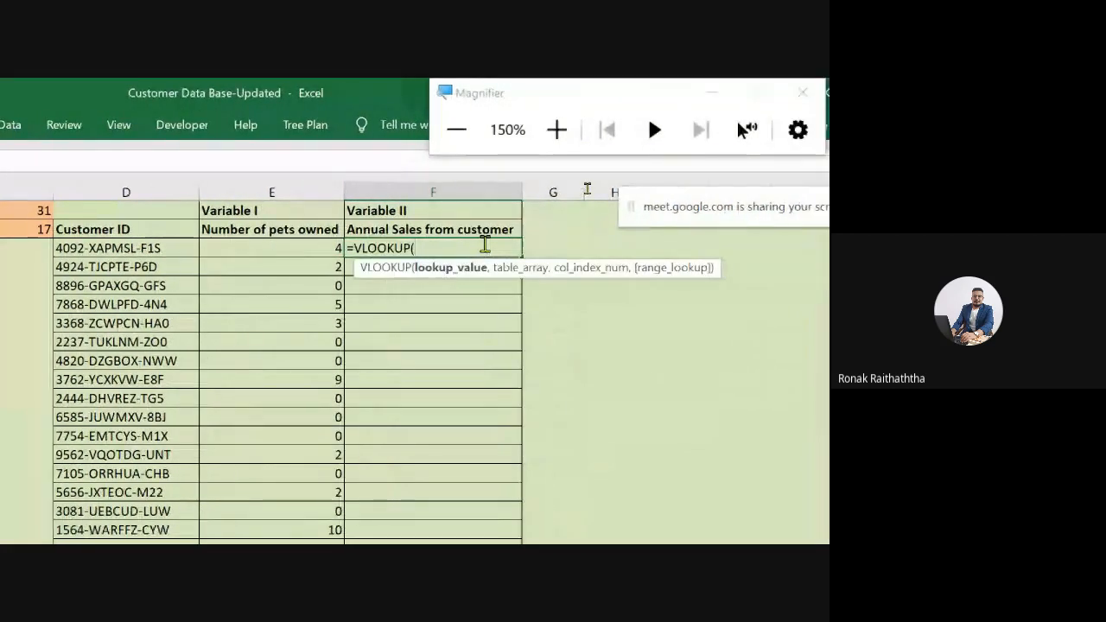
left_click(113, 252)
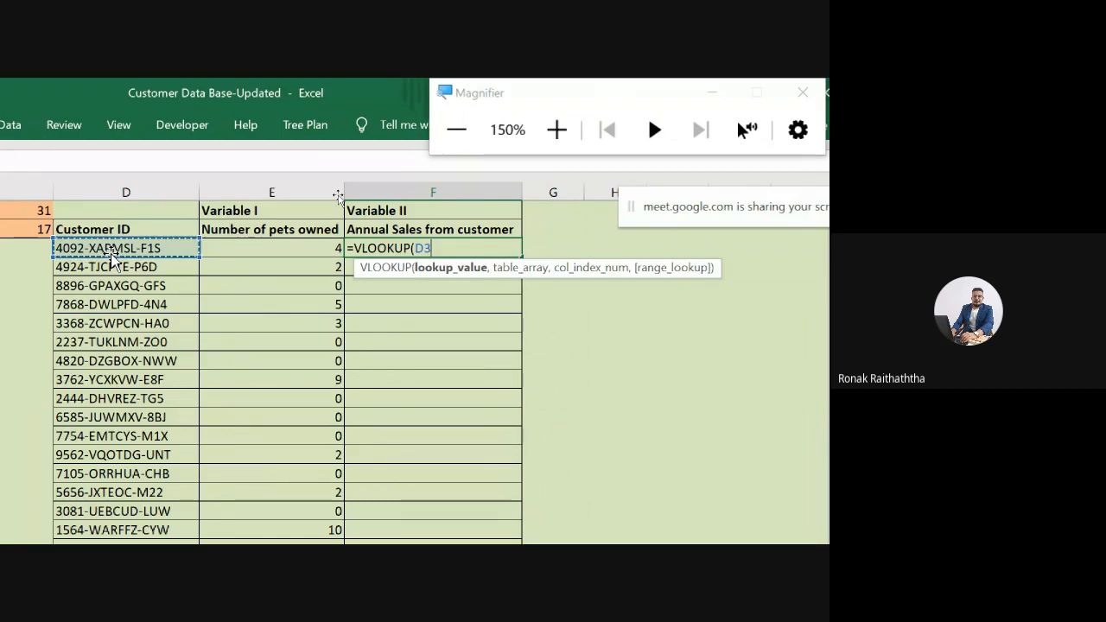
type(",")
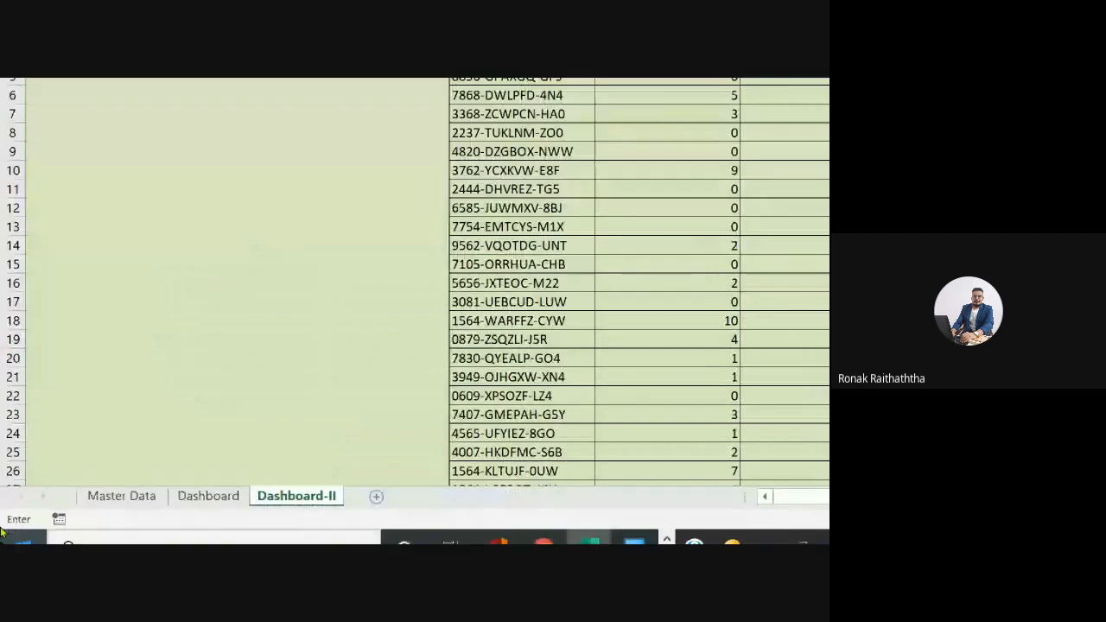
left_click(105, 499)
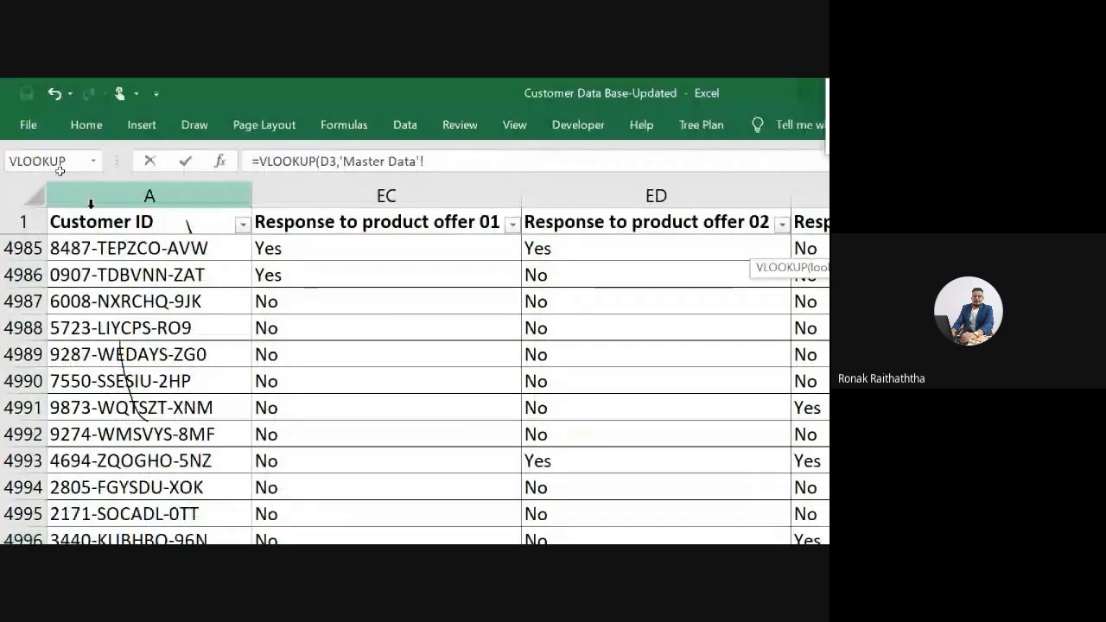
left_click(85, 221)
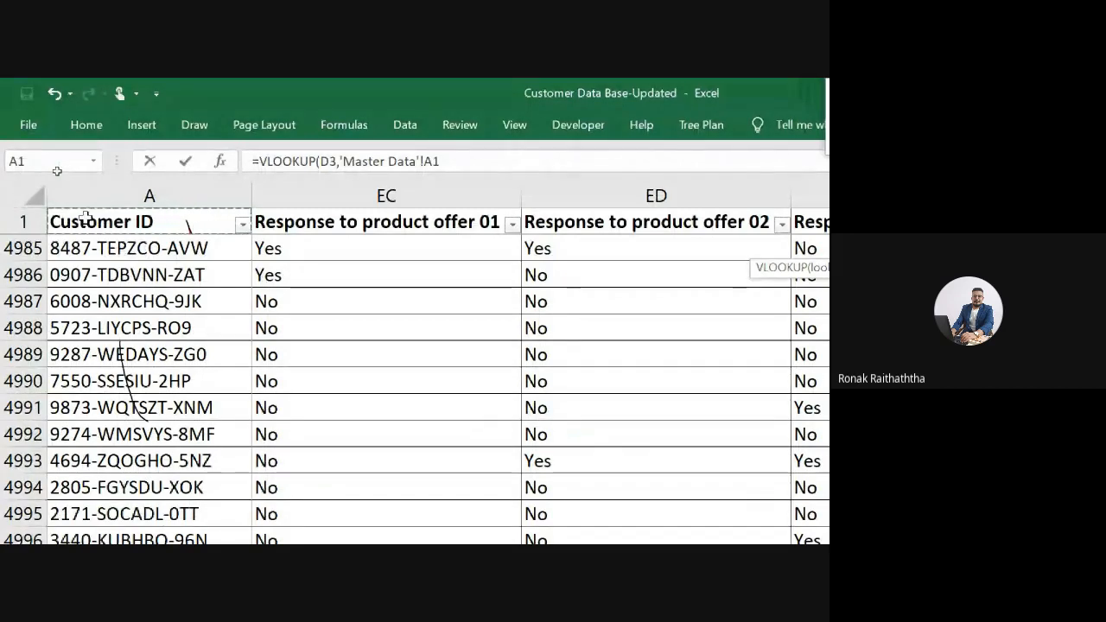
key("ctrl+shift+Right")
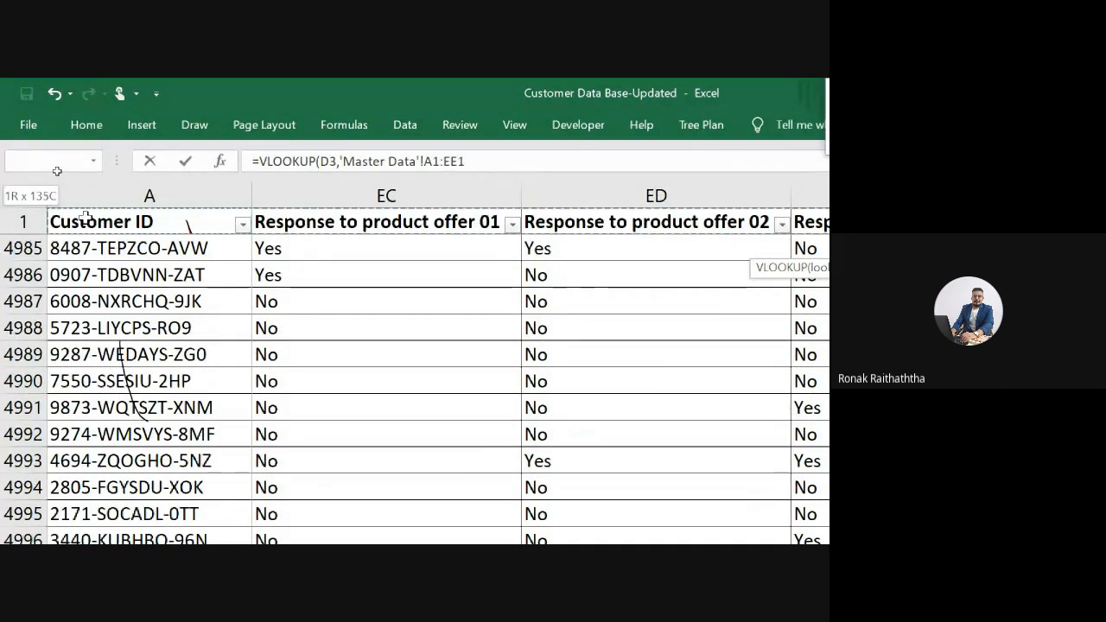
key("ctrl+shift+Down")
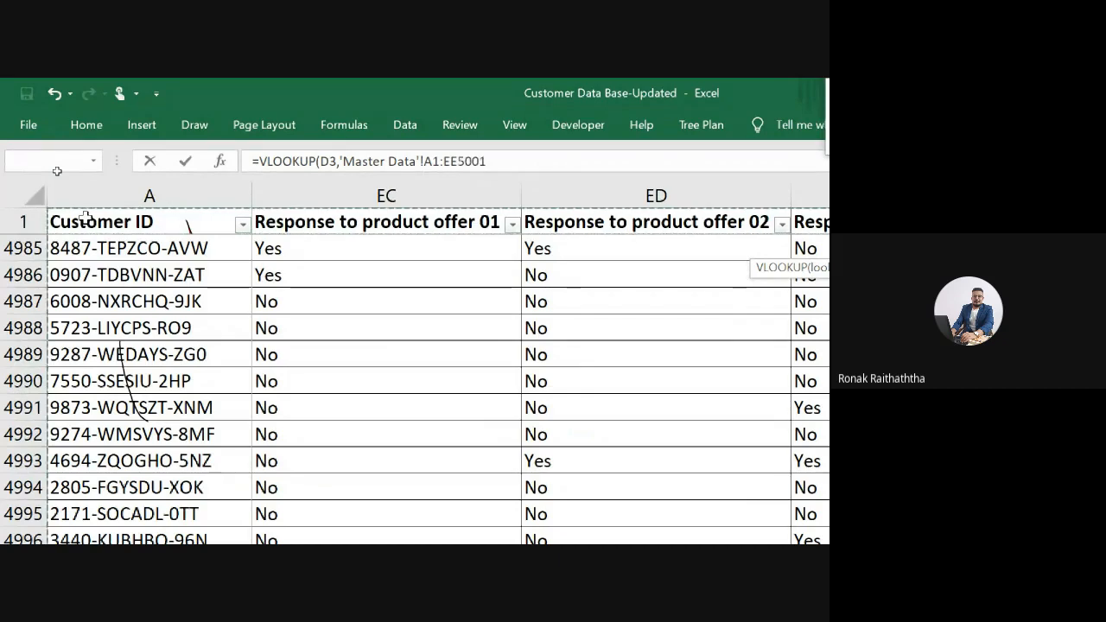
type(",")
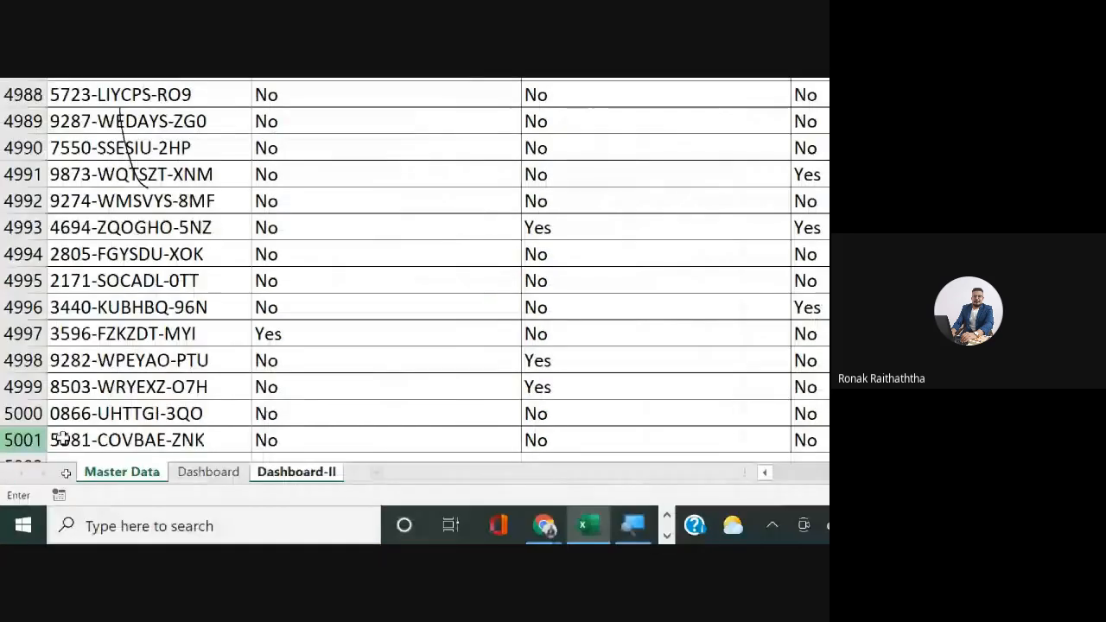
Step: Complete the F3 VLOOKUP with Dashboard-II cell C2 as the column index and FALSE for an exact match
left_click(294, 472)
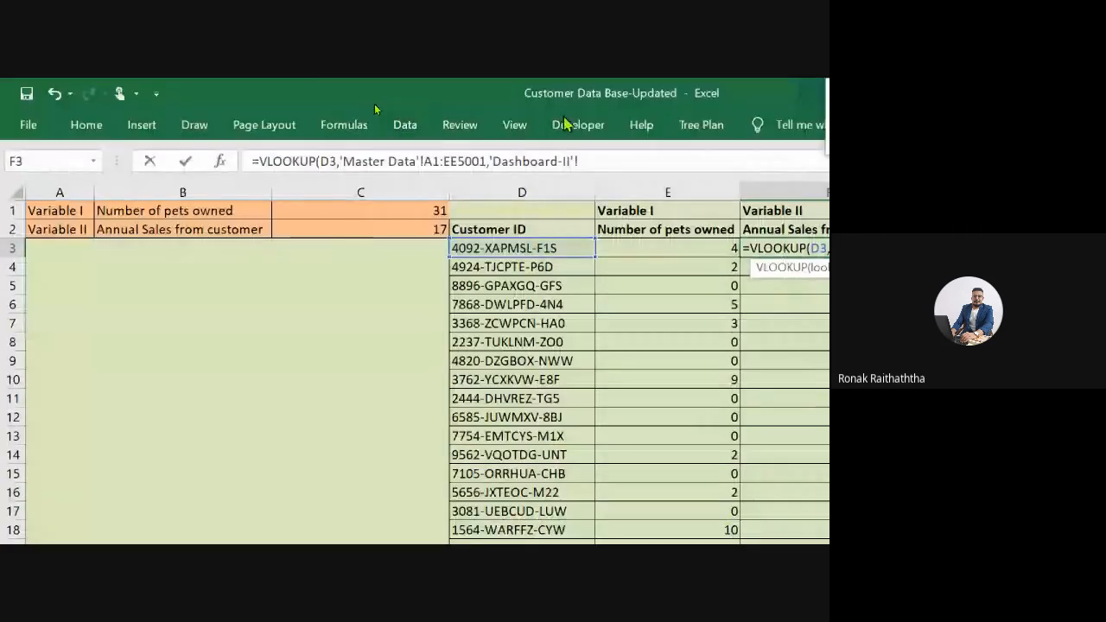
left_click(430, 230)
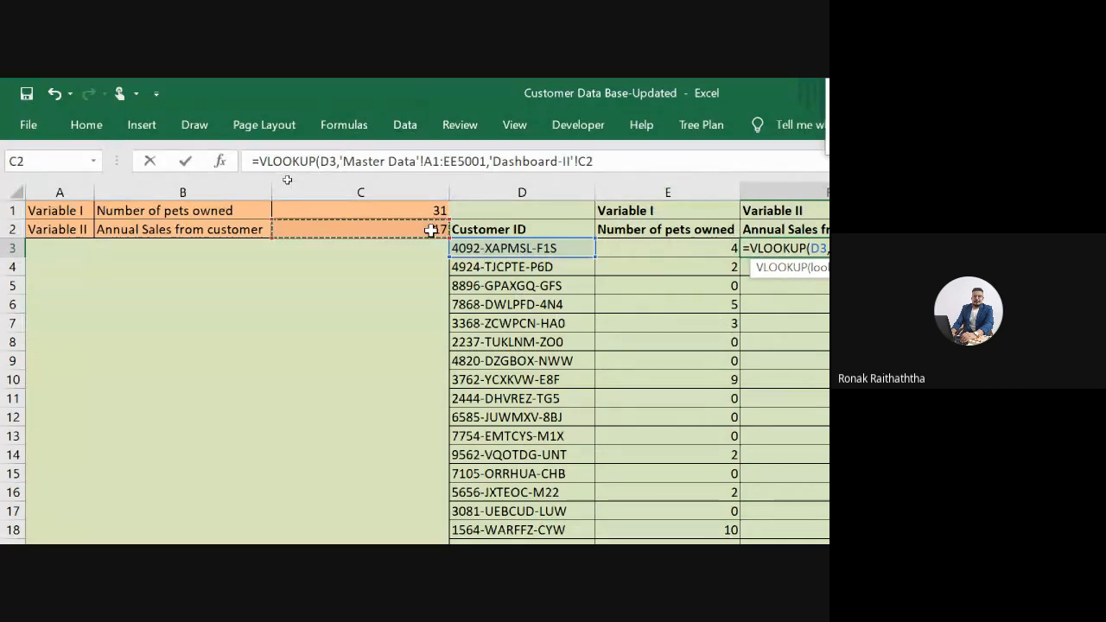
type(",")
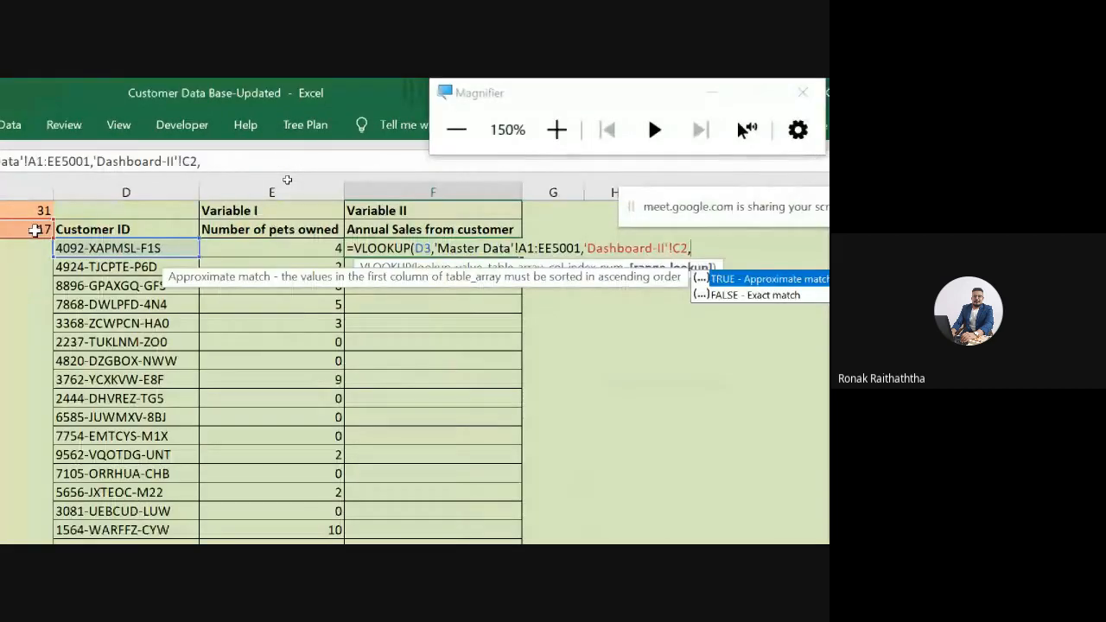
type("false")
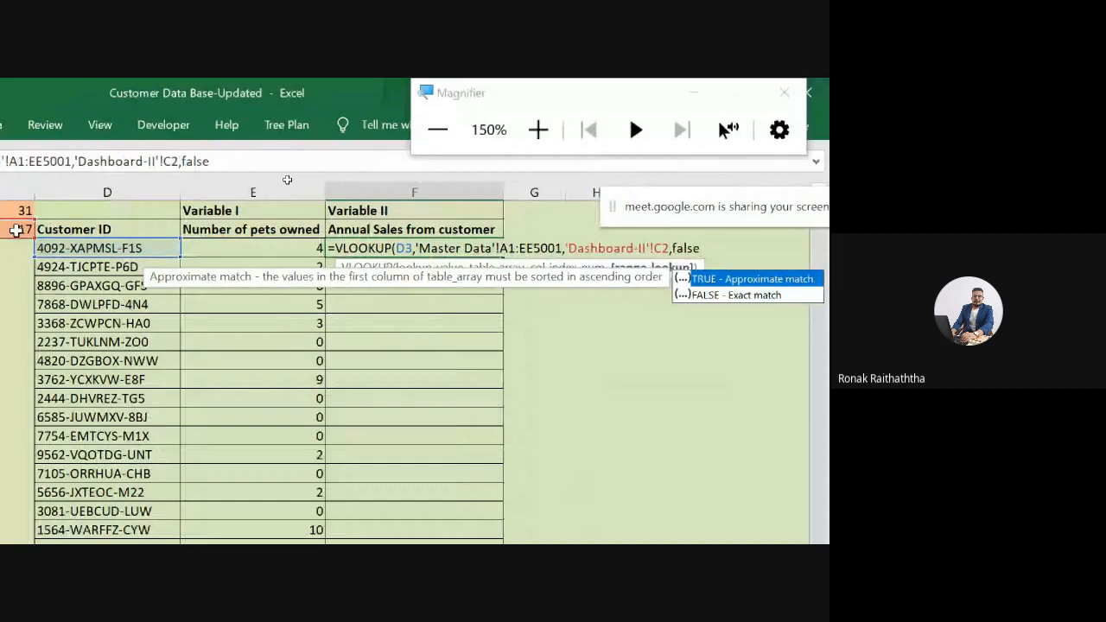
type(")")
key("Return")
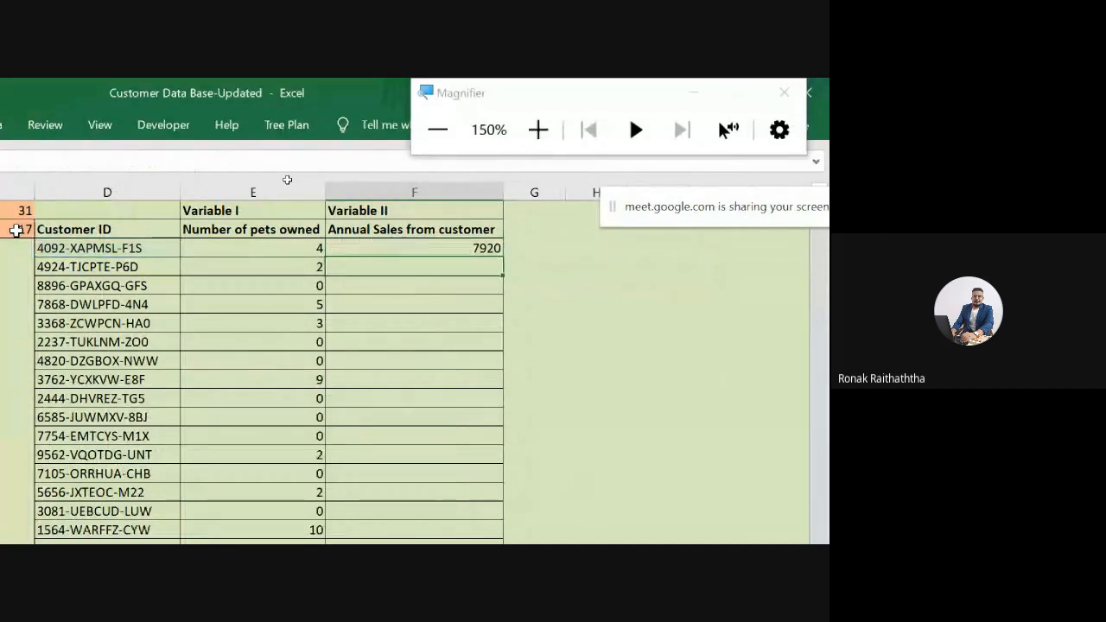
Step: Make the C2 column index reference in the F3 VLOOKUP formula absolute as $C$2
key("Up")
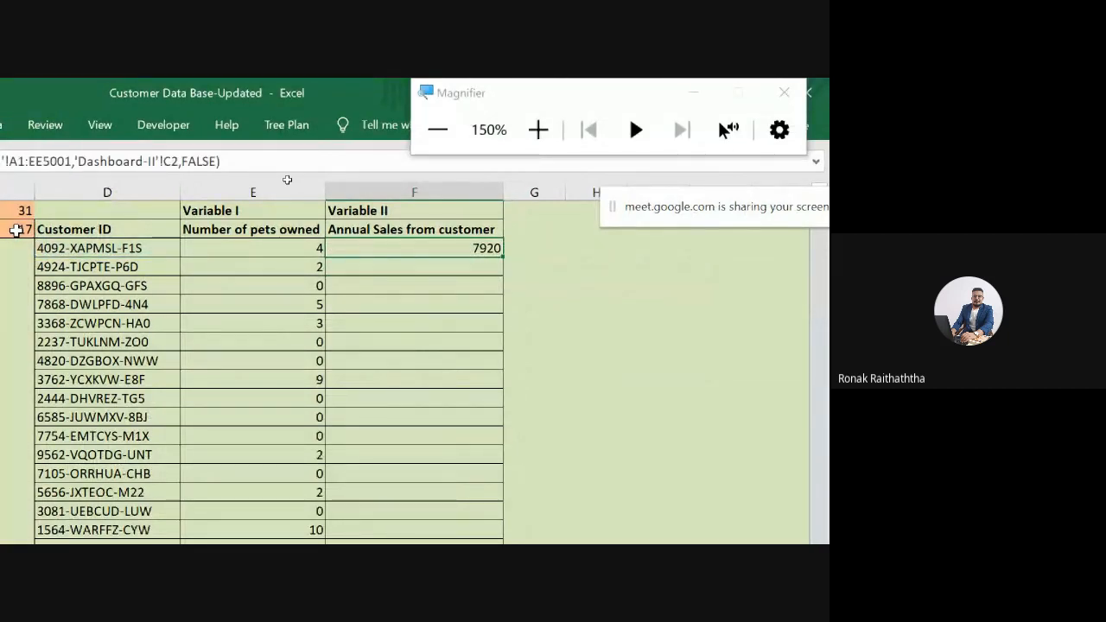
key("F2")
key("Left")
key("Left")
key("Left")
key("Left")
key("Left")
key("Left")
key("Left")
key("Left")
key("Left")
key("Left")
key("Left")
key("Left")
key("Left")
key("Left")
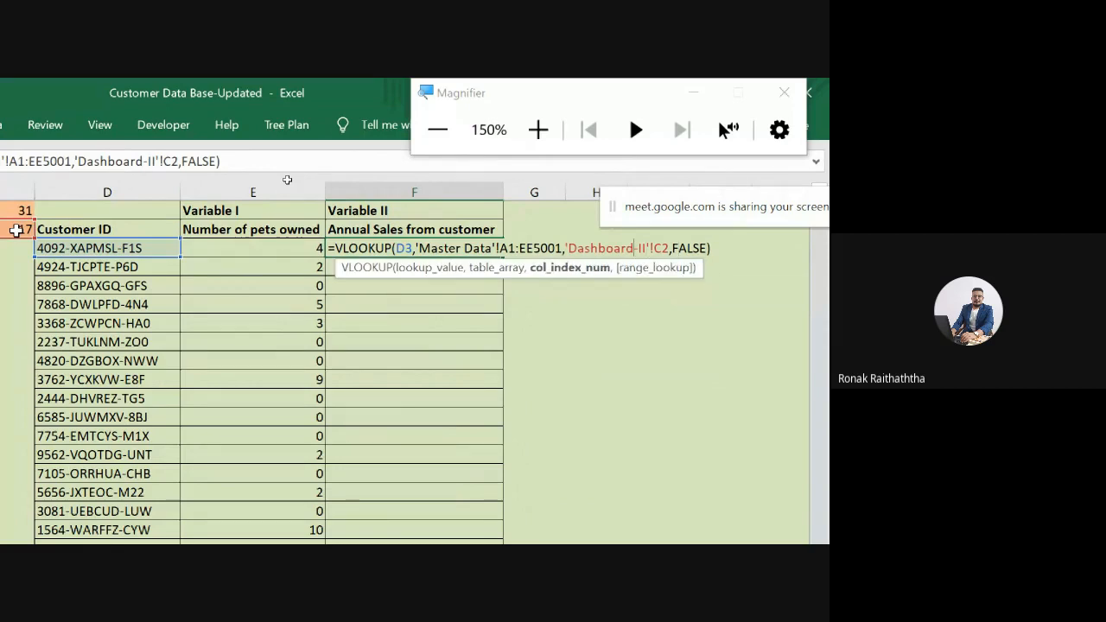
key("Right")
key("Right")
key("Right")
key("Right")
key("Right")
key("Right")
key("F4")
Step: Lock the Master Data table array in the F3 formula as $A$1:$EE$5001 and commit the formula
key("Left")
key("Left")
key("Left")
key("Left")
key("Left")
key("Left")
key("Left")
key("Left")
key("Left")
key("Left")
key("Left")
key("Left")
key("Left")
key("Left")
key("Left")
key("Left")
key("Left")
key("Left")
key("Left")
key("Left")
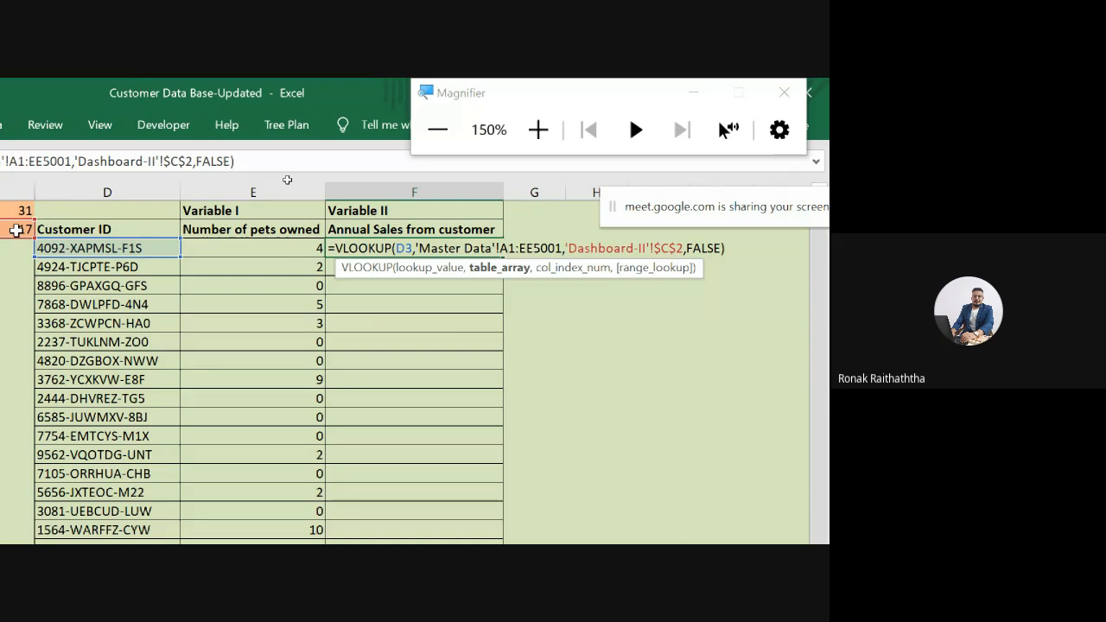
key("F4")
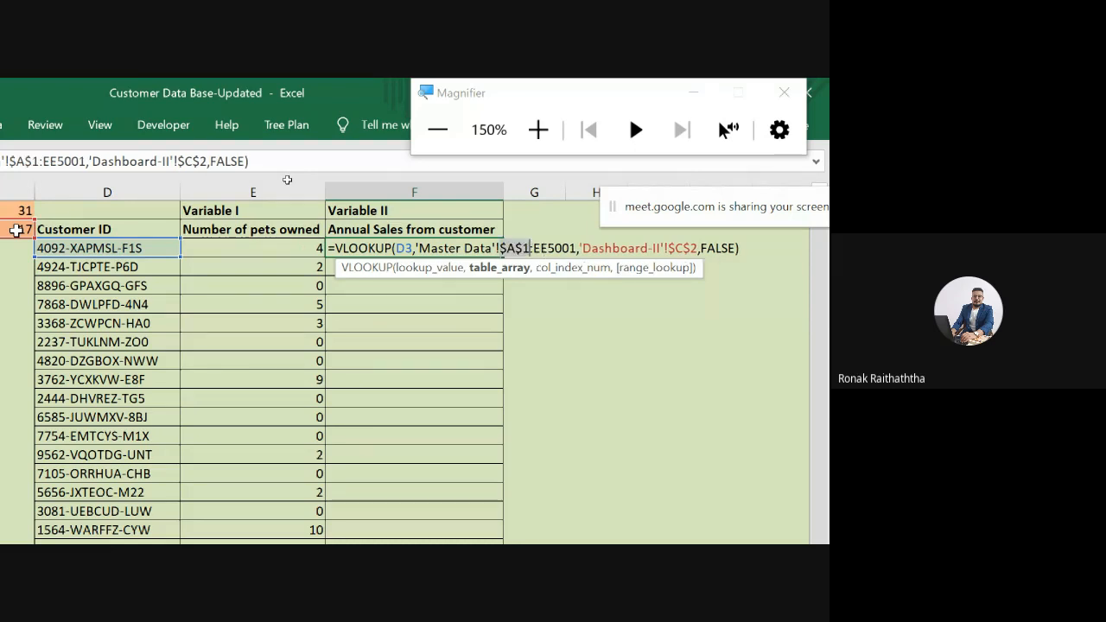
key("Right")
key("Right")
key("Right")
key("F4")
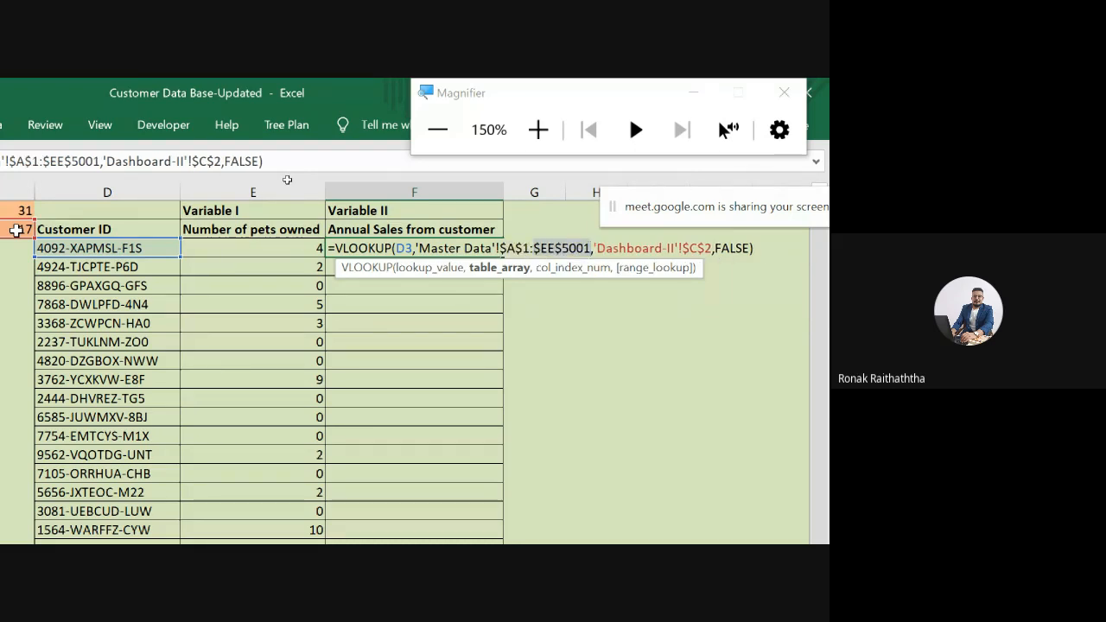
key("ctrl+Return")
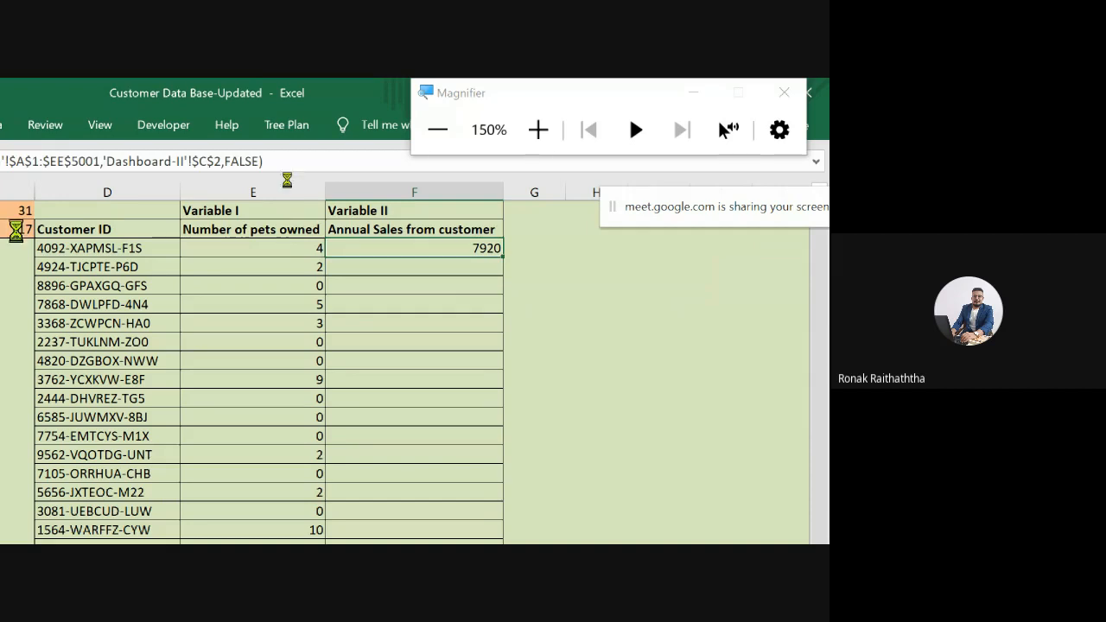
Step: Copy the F3 VLOOKUP formula down the Annual Sales from customer column to the last customer row
key("ctrl+c")
key("Left")
key("ctrl+Down")
key("Right")
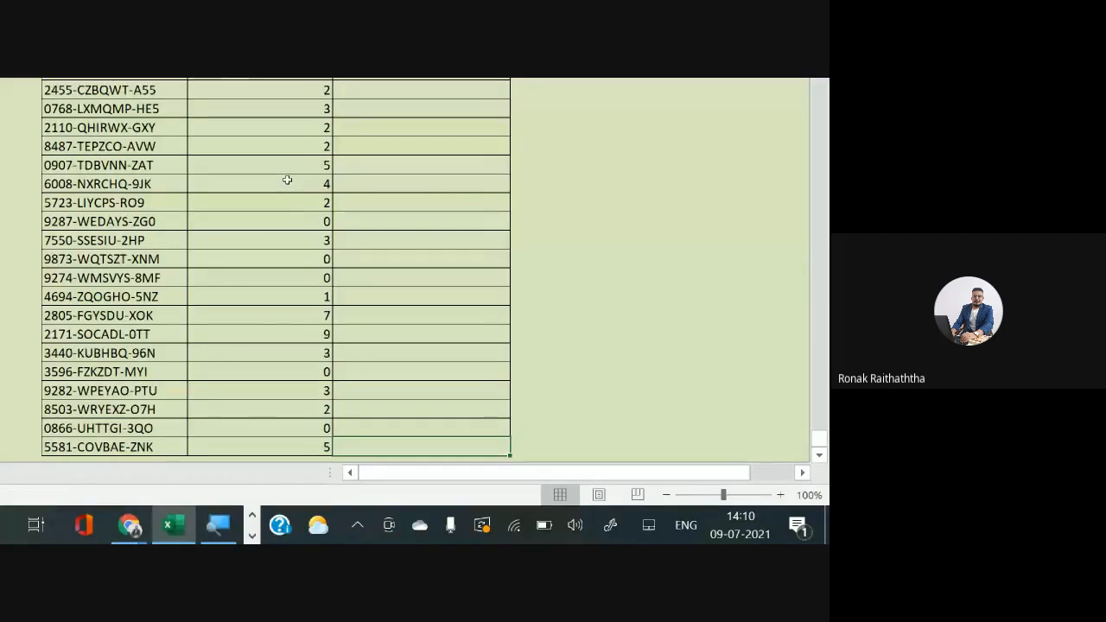
key("ctrl+shift+Up")
key("ctrl+v")
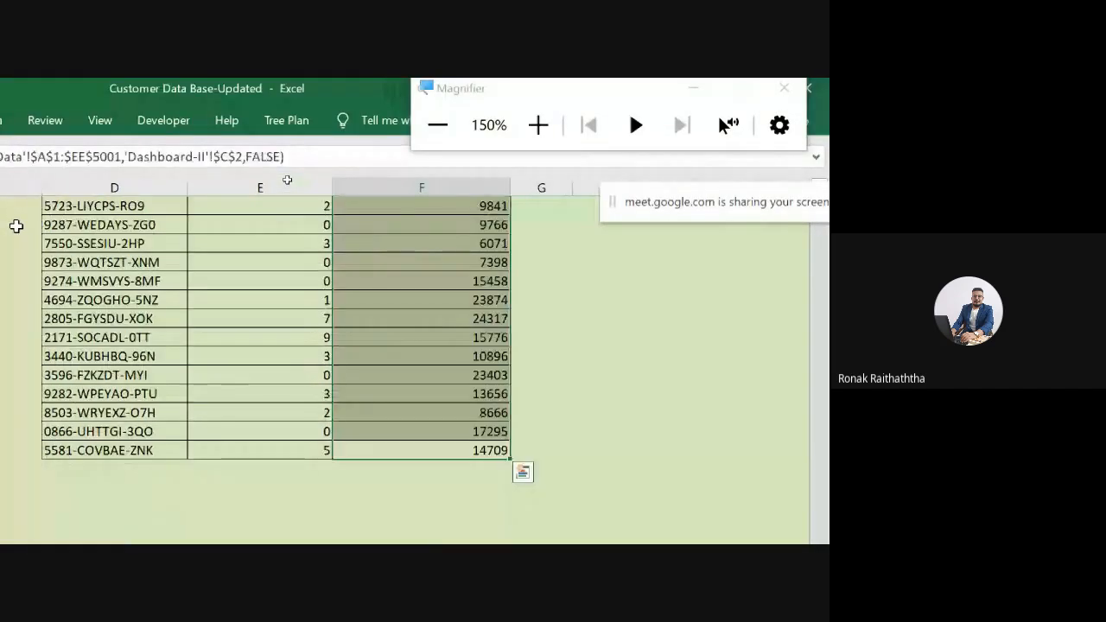
key("ctrl+Up")
key("Down")
key("Down")
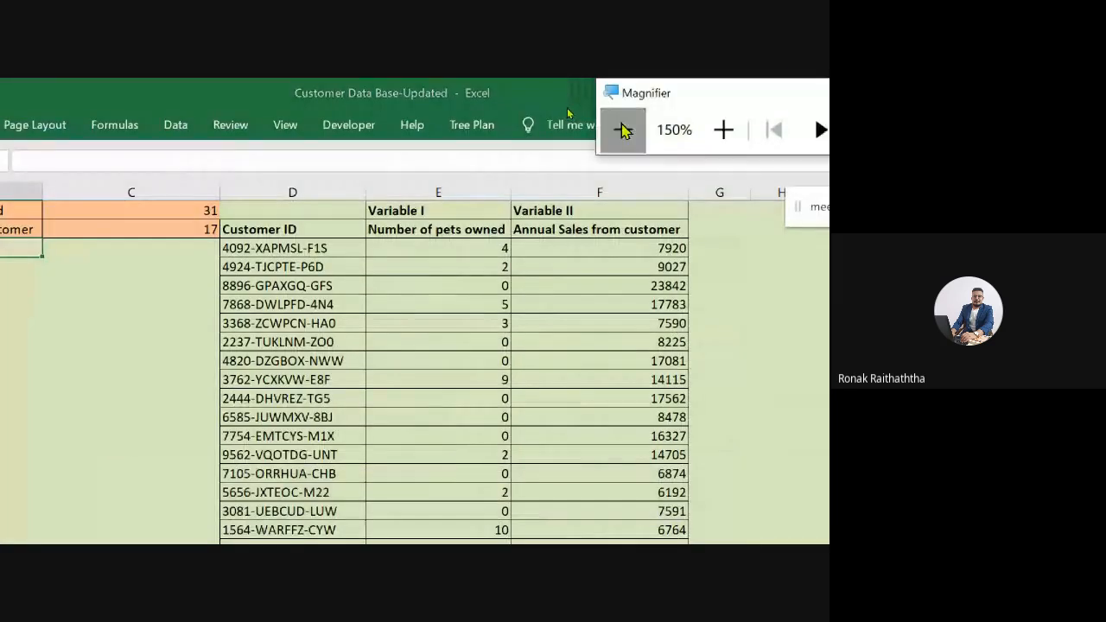
Step: Switch to the Google Meet window to check on the participants and return to the Dashboard-II sheet in Excel
left_click(623, 130)
key("alt+Tab")
key("Tab")
key("Tab")
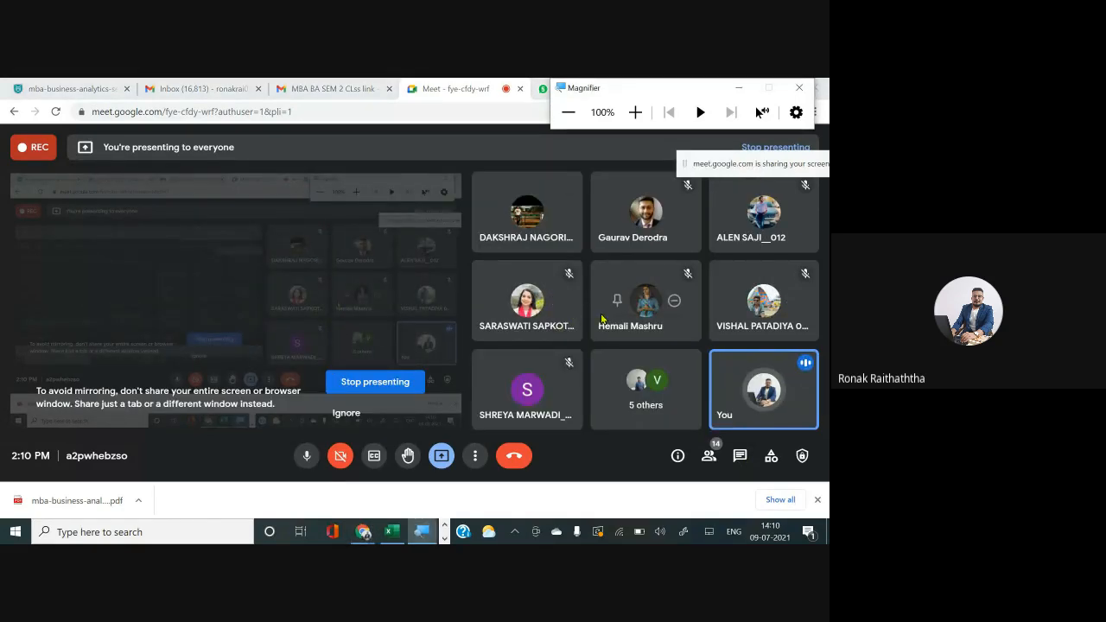
key("alt+Tab")
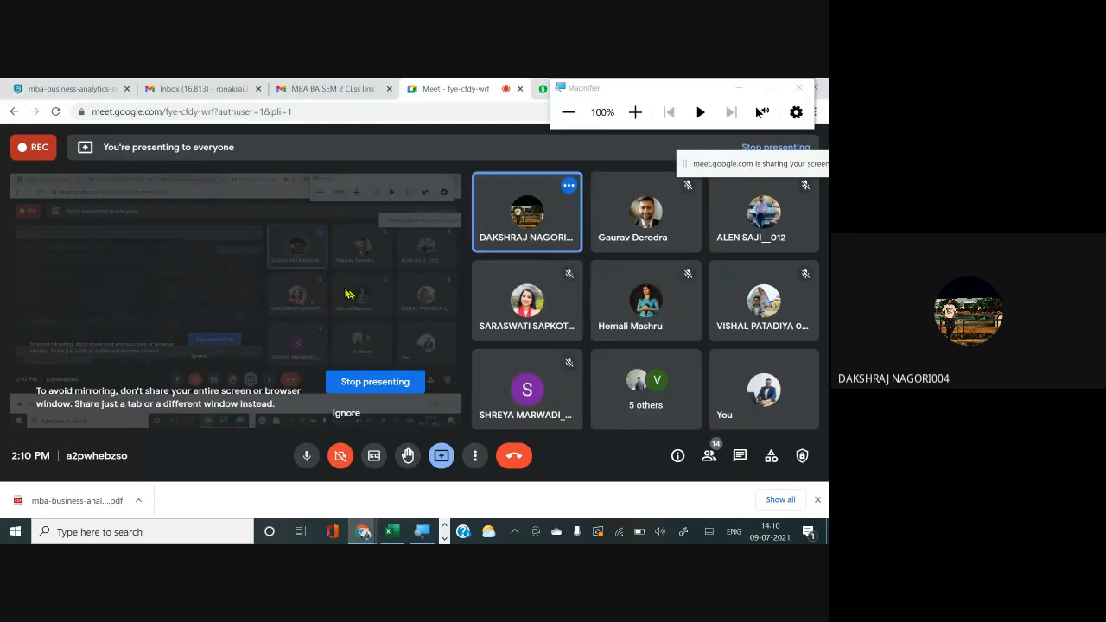
key("alt+Tab")
key("alt+Tab")
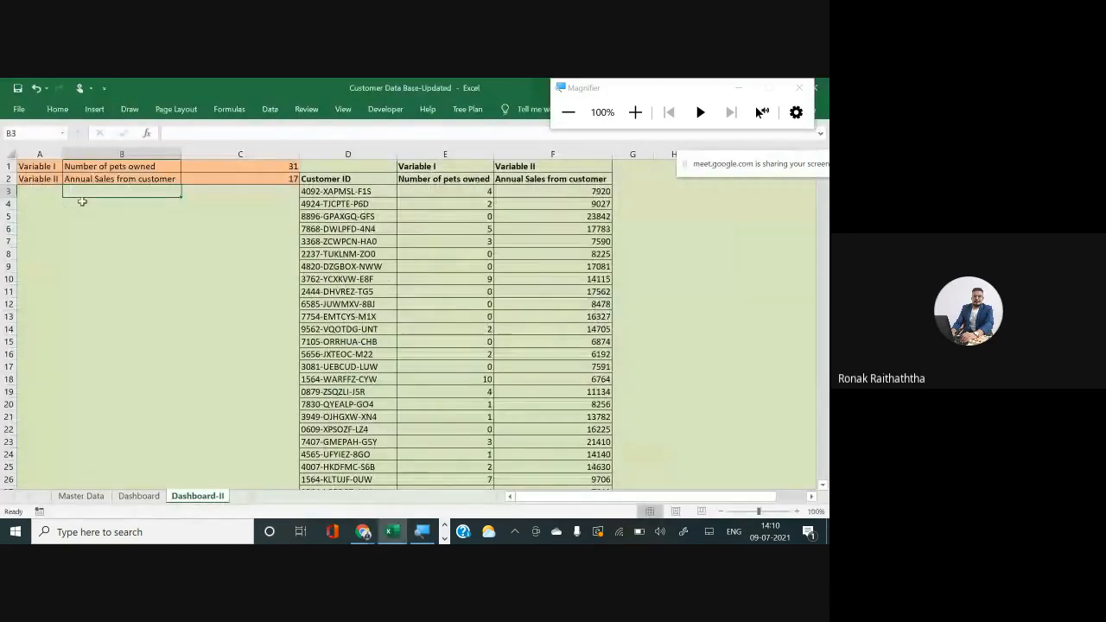
left_click(87, 213)
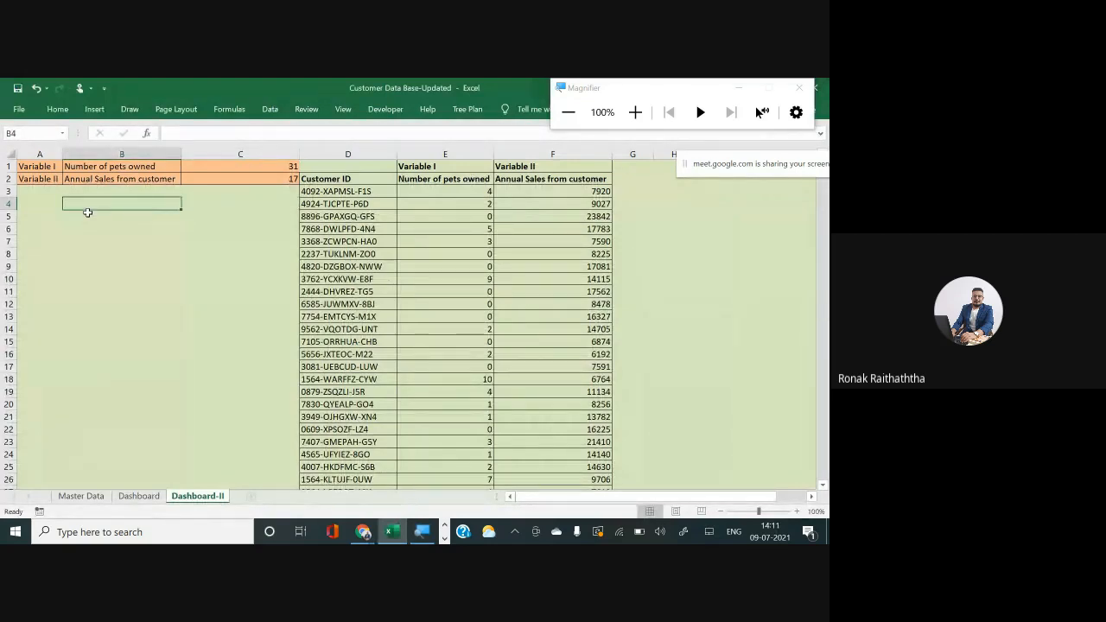
key("Left")
key("Up")
key("Up")
key("Up")
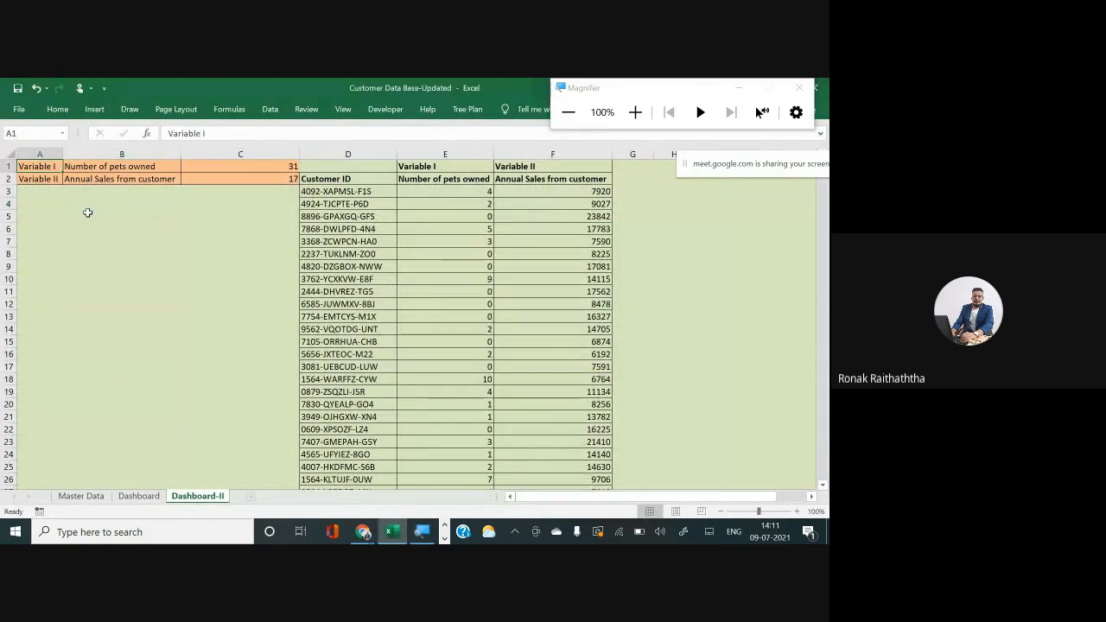
key("Down")
key("Right")
key("Down")
key("Down")
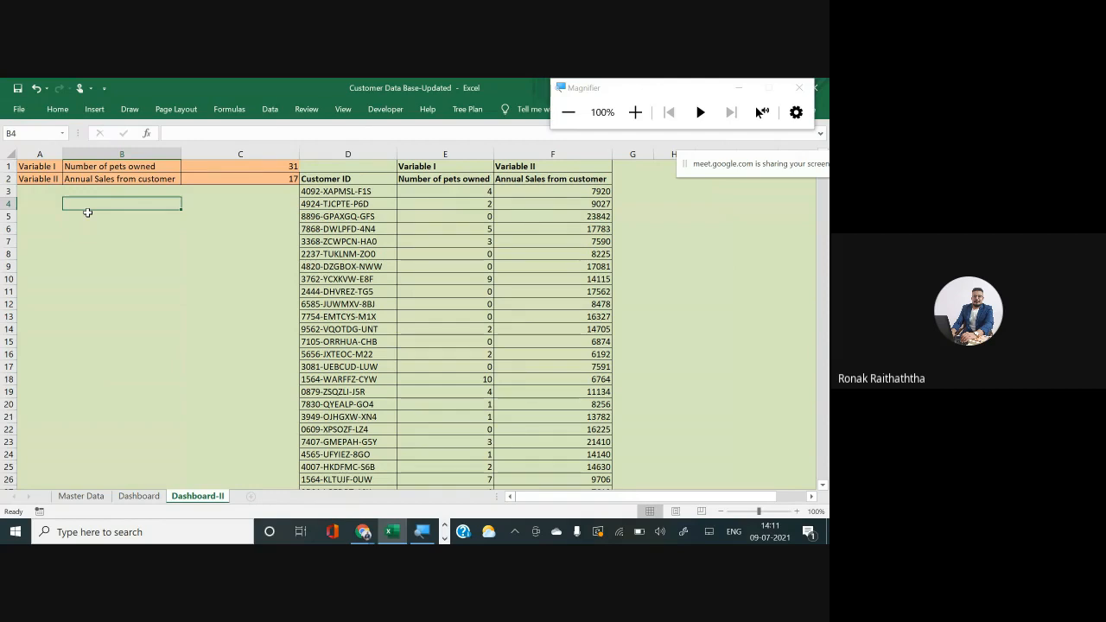
Step: Enter the label "Correlation of Variables" in cell B4 of the Dashboard-II sheet
left_click(635, 112)
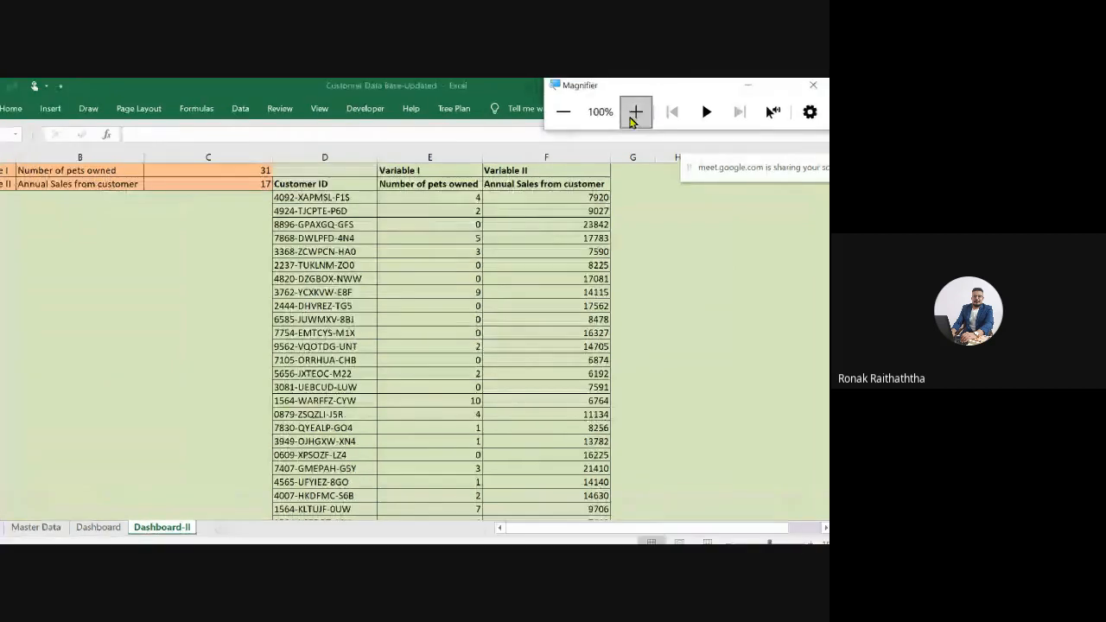
left_click(635, 112)
left_click(135, 242)
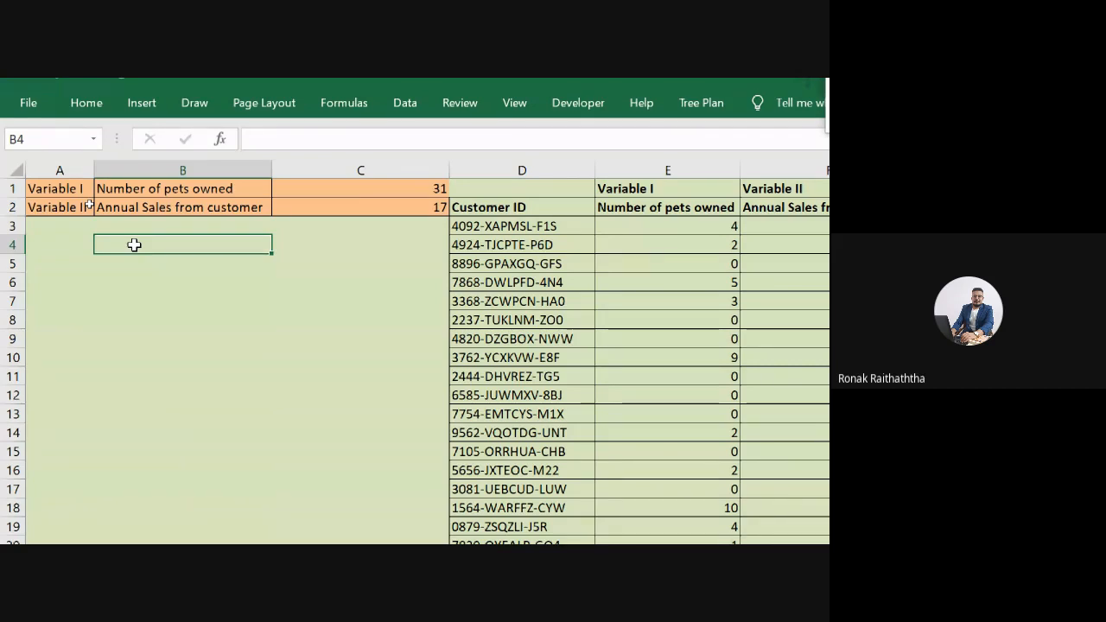
type("Cor")
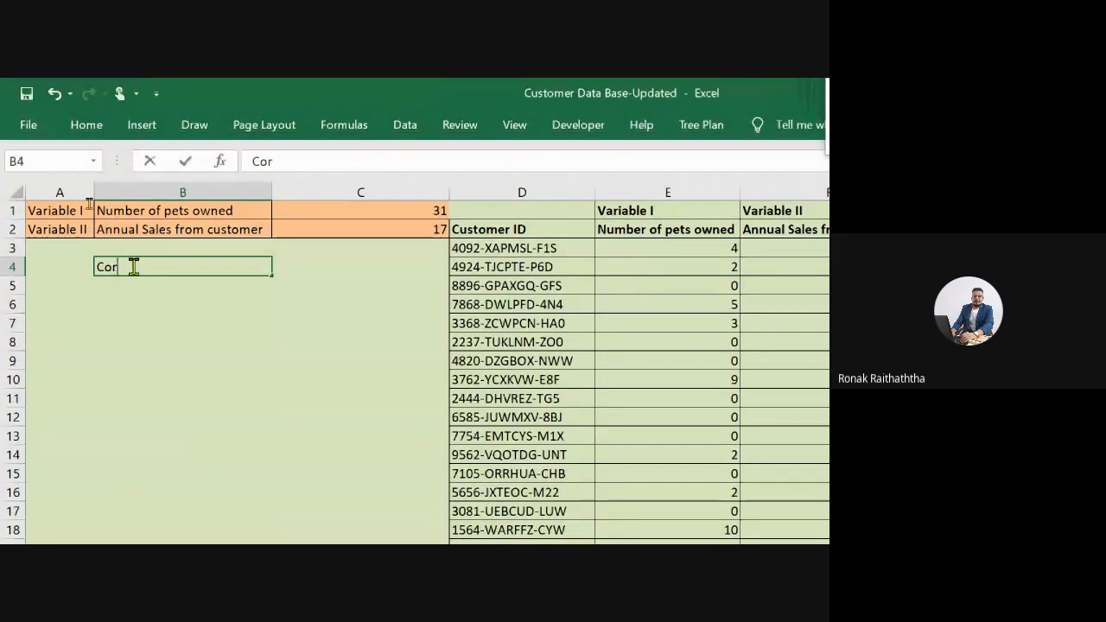
type("relation of Variables")
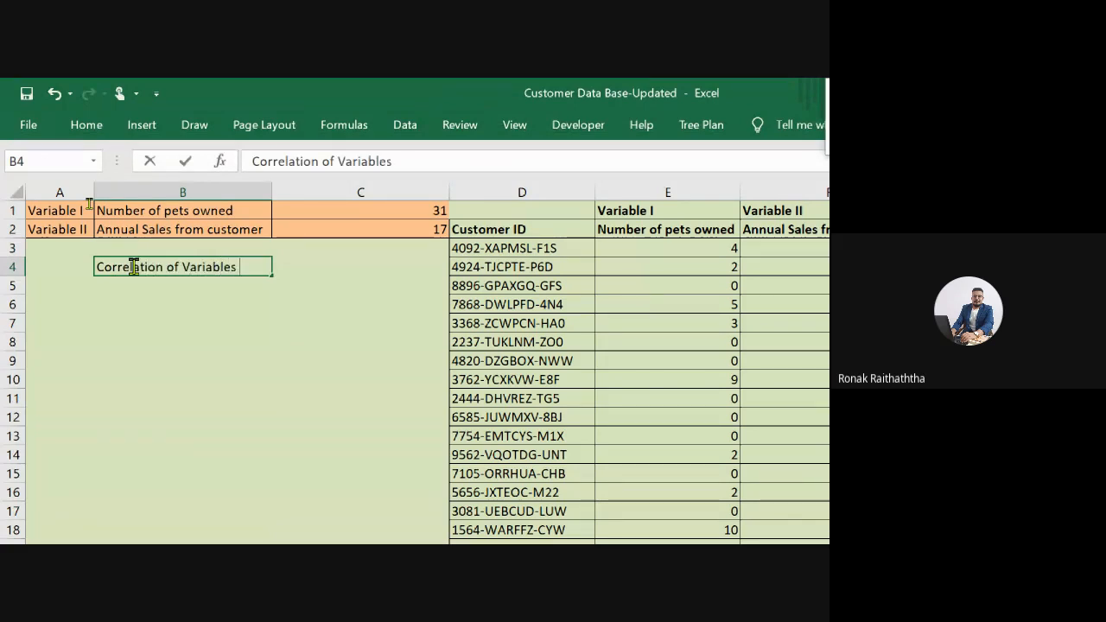
key("Return")
key("Up")
Step: Start a CORREL formula in C4 with the pets-owned range E3:E5002 as its first array
key("Right")
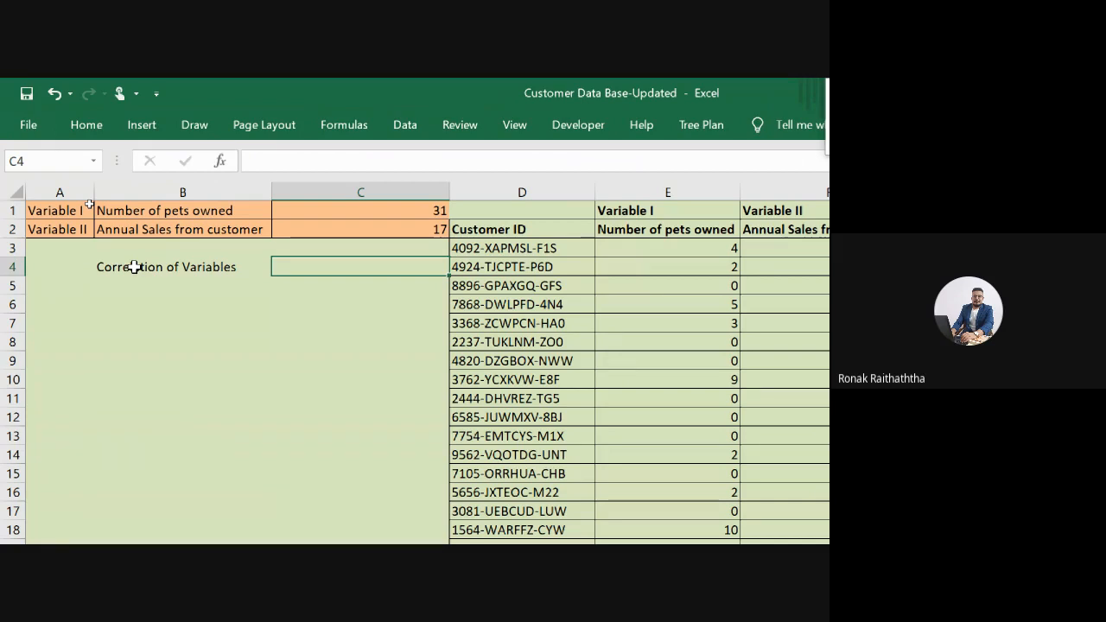
type("=")
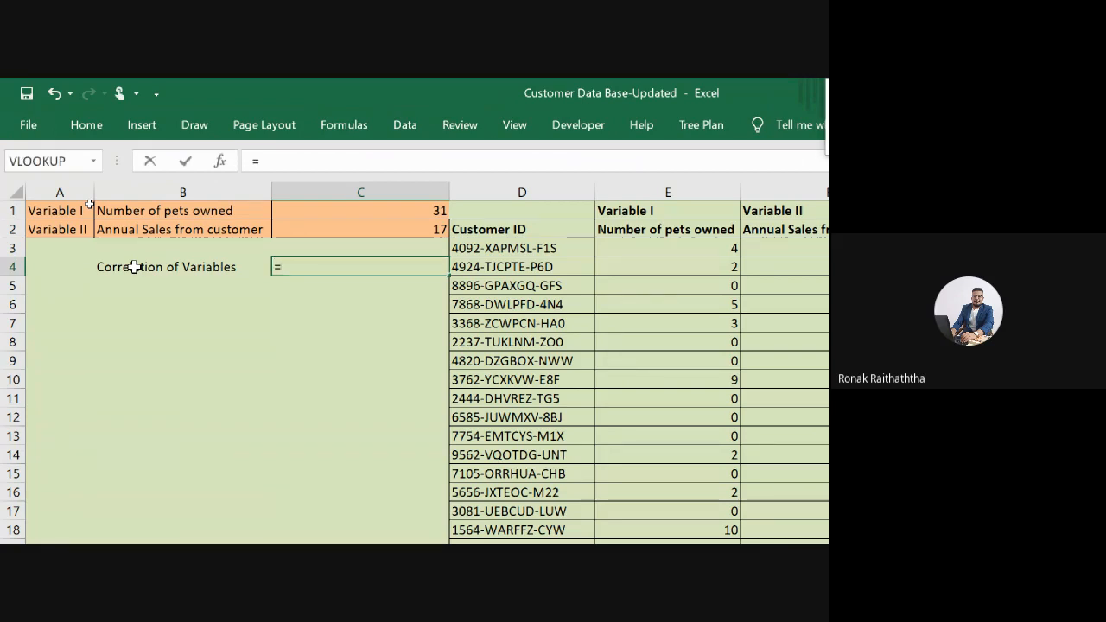
type("corre")
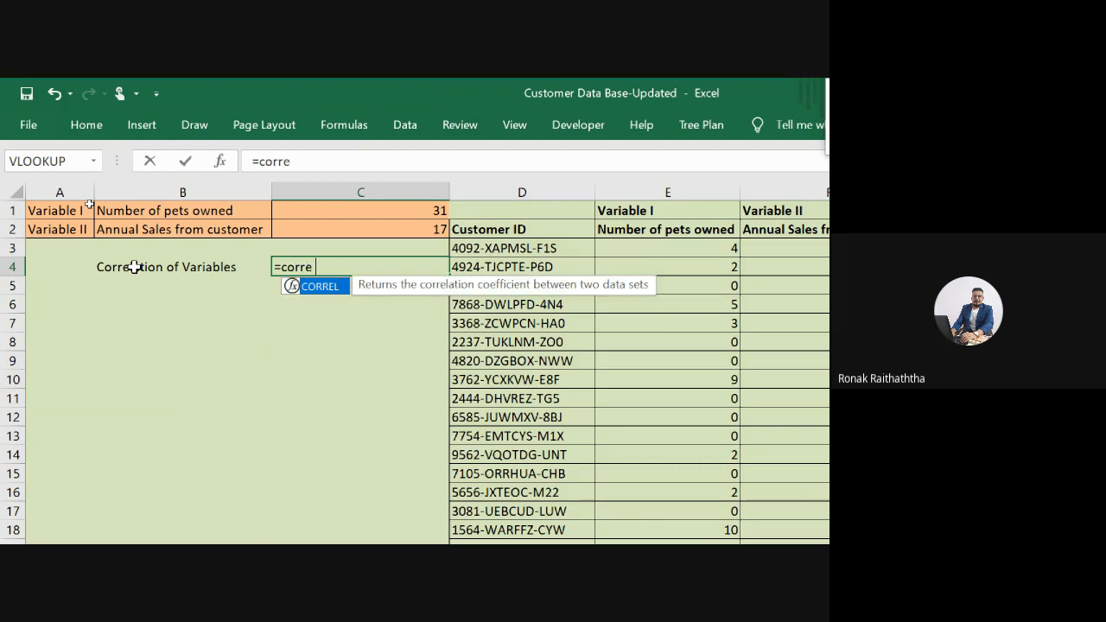
key("Tab")
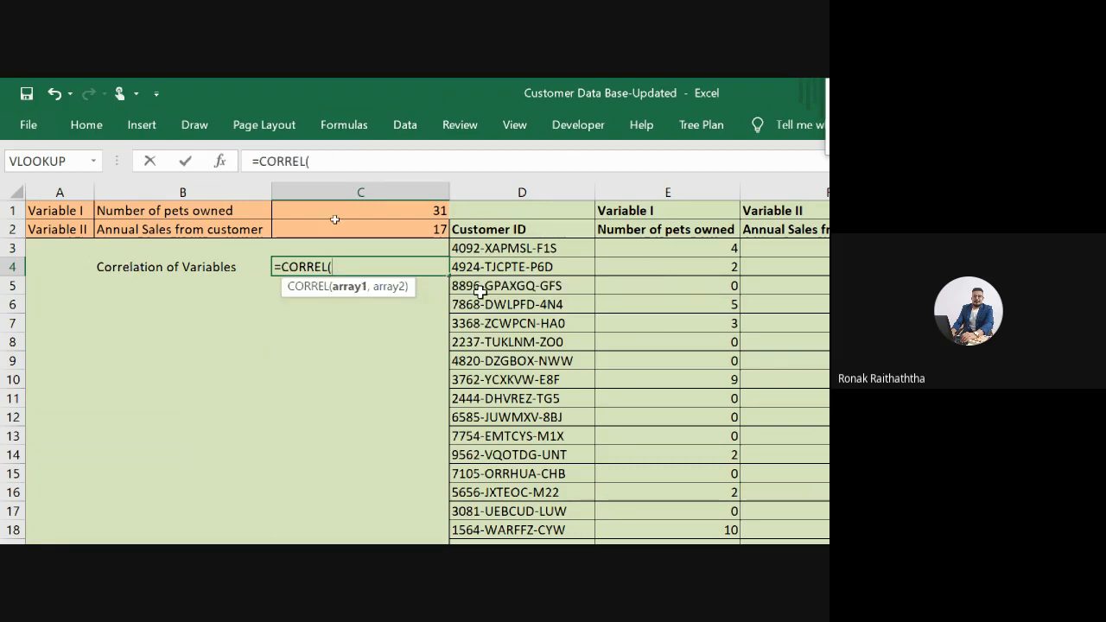
key("super+plus")
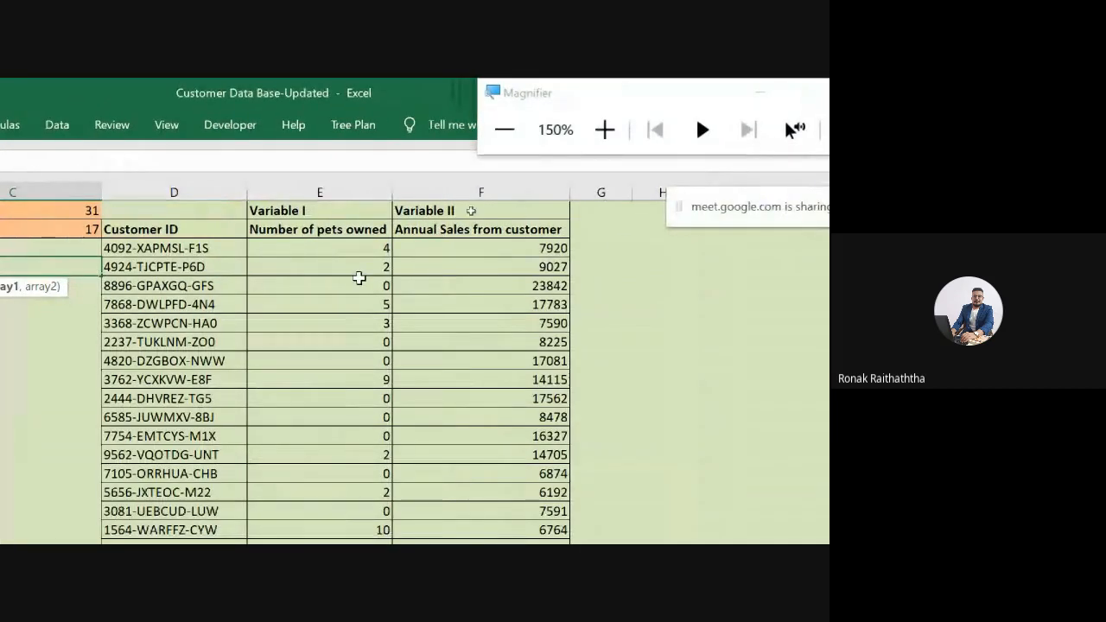
left_click(341, 248)
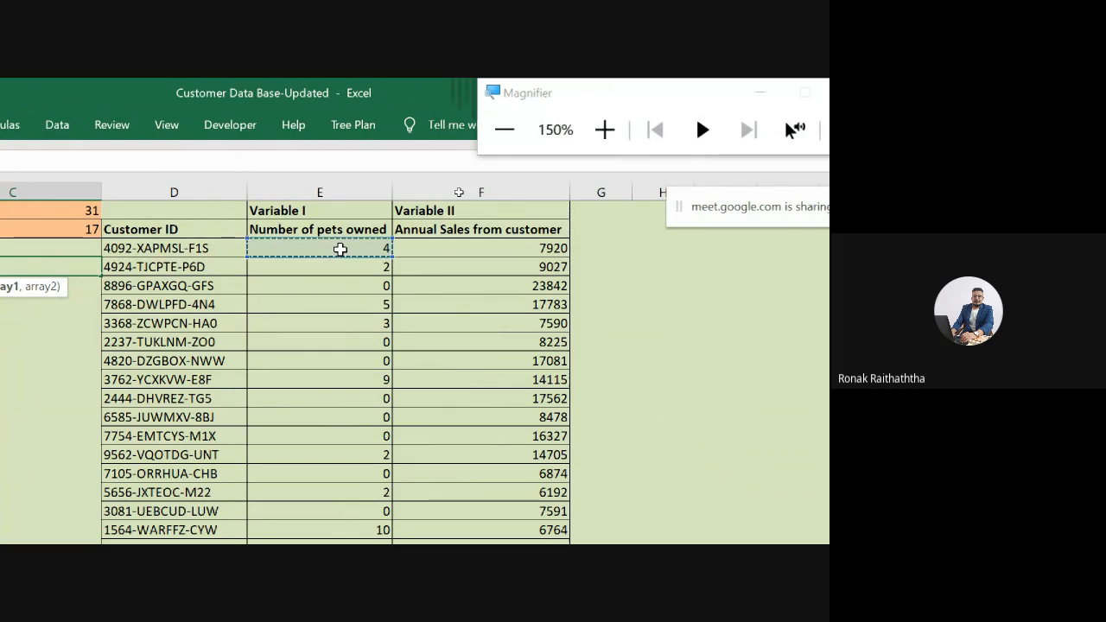
key("ctrl+shift+Down")
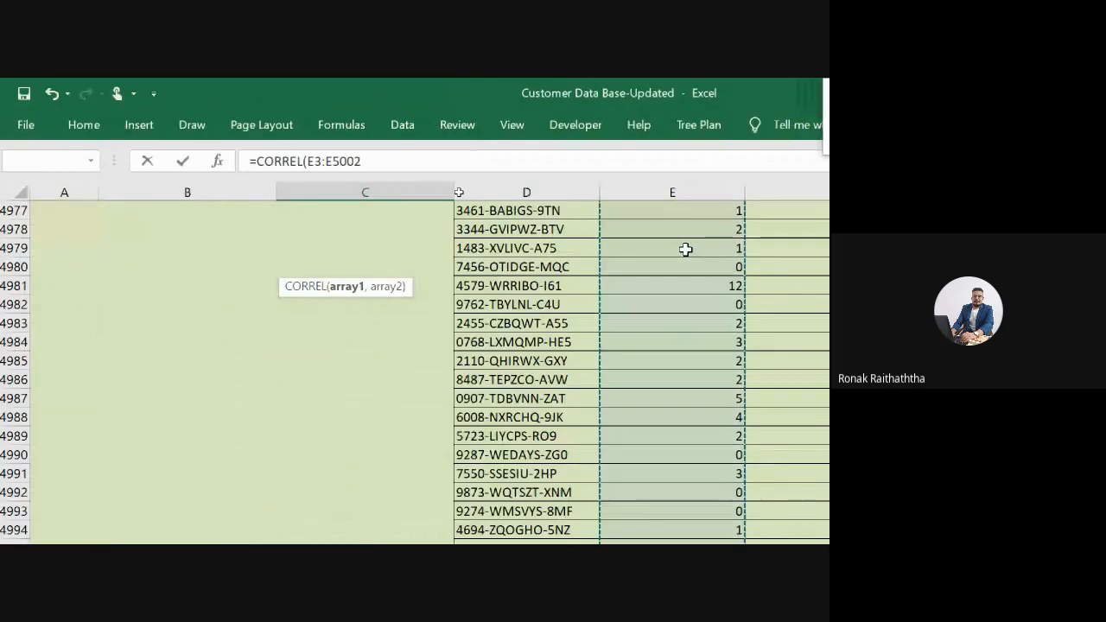
type(",")
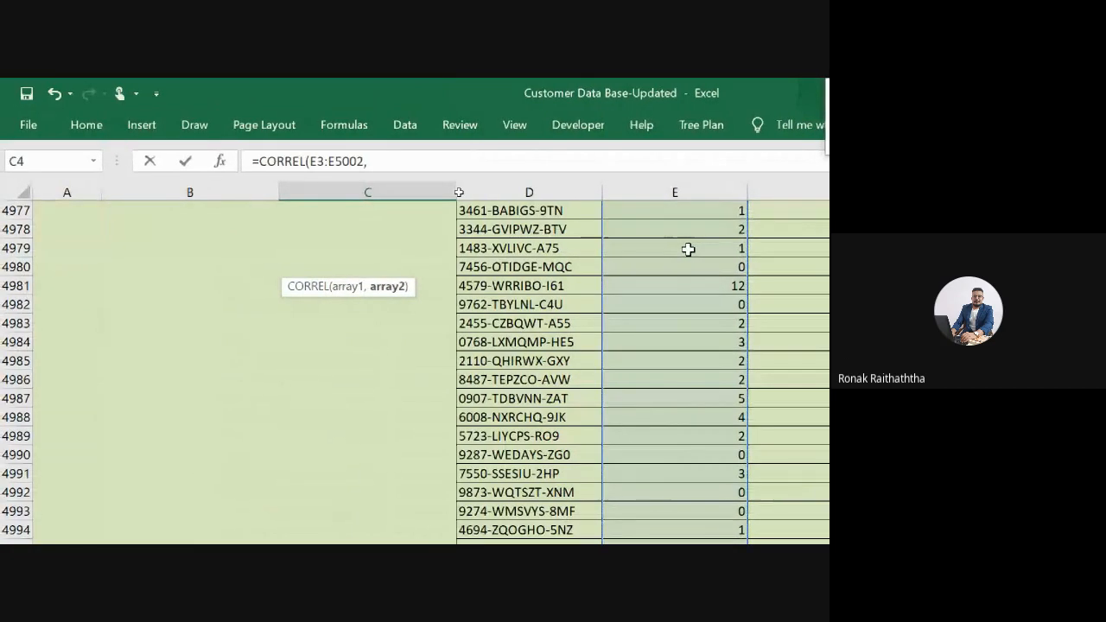
Step: Set the Annual Sales range F3:F5002 as the second array of the CORREL formula and commit it
scroll(449, 243, "up", 5)
scroll(449, 243, "up", 15)
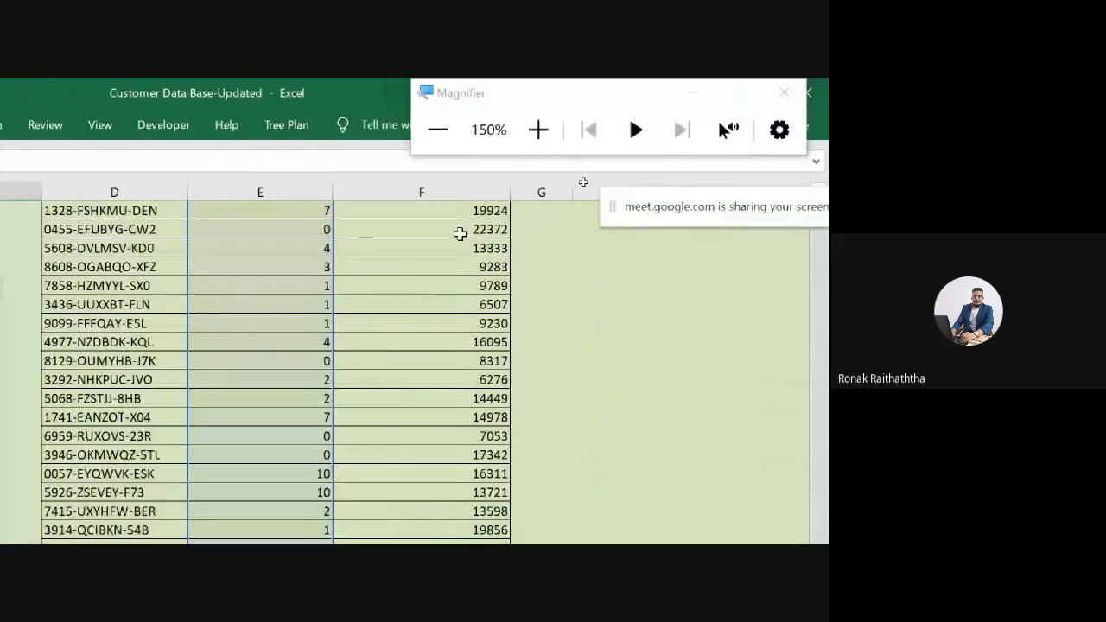
scroll(450, 240, "up", 5)
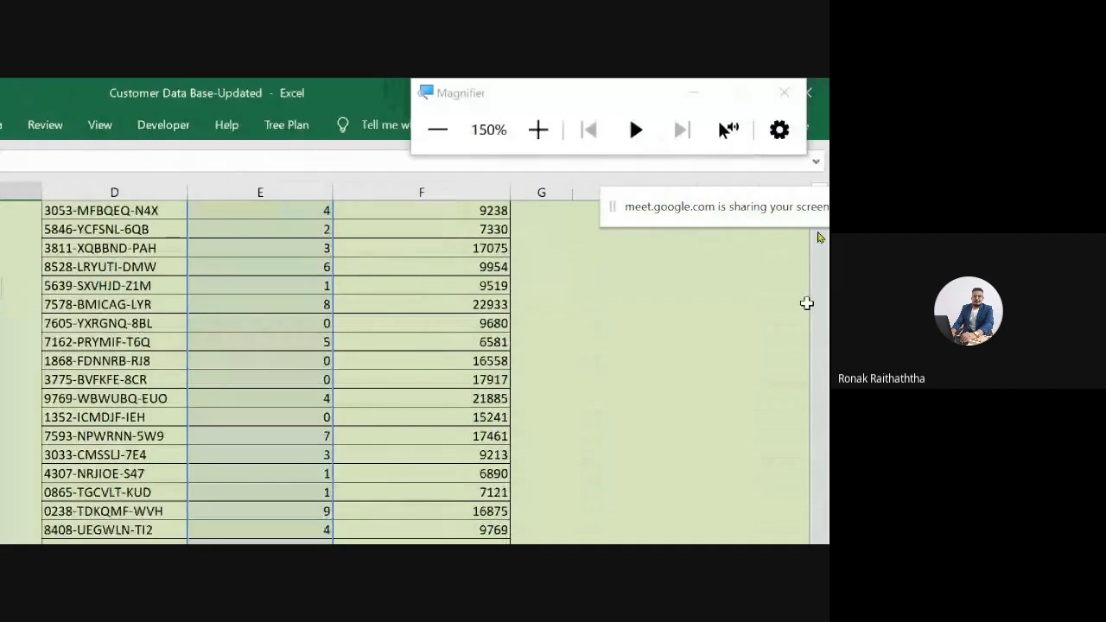
left_click(393, 229)
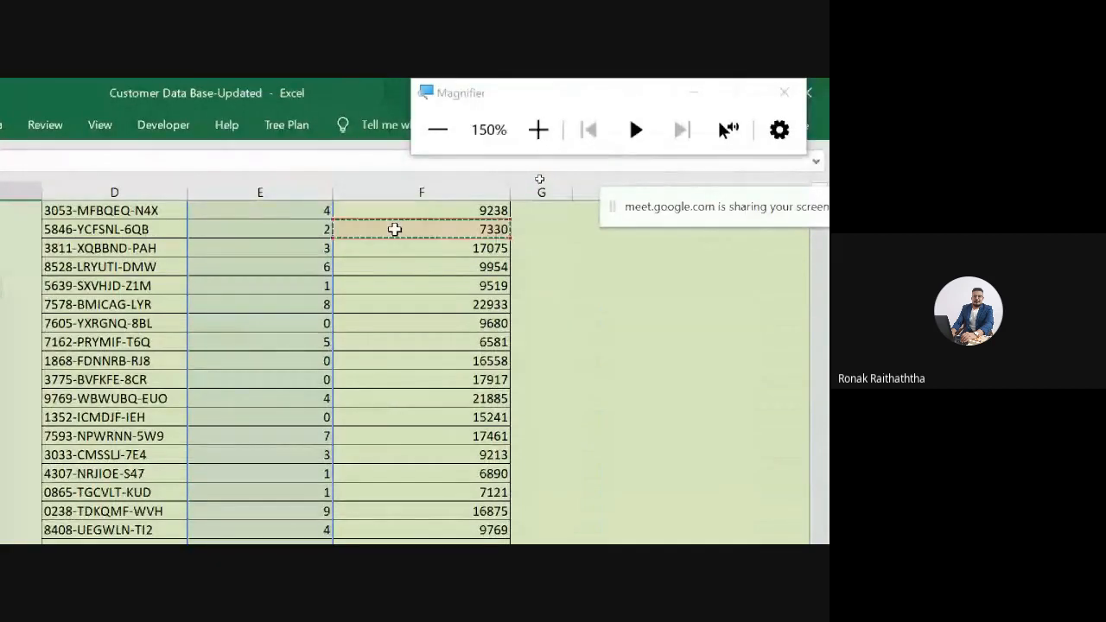
key("ctrl+Up")
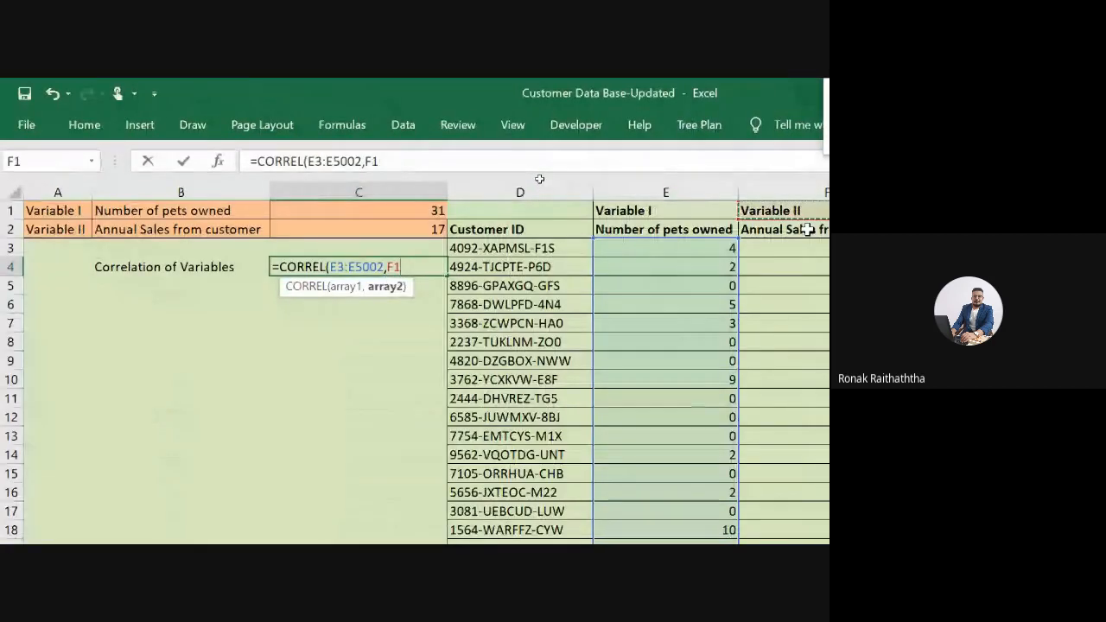
key("Down")
key("Down")
key("Right")
key("Right")
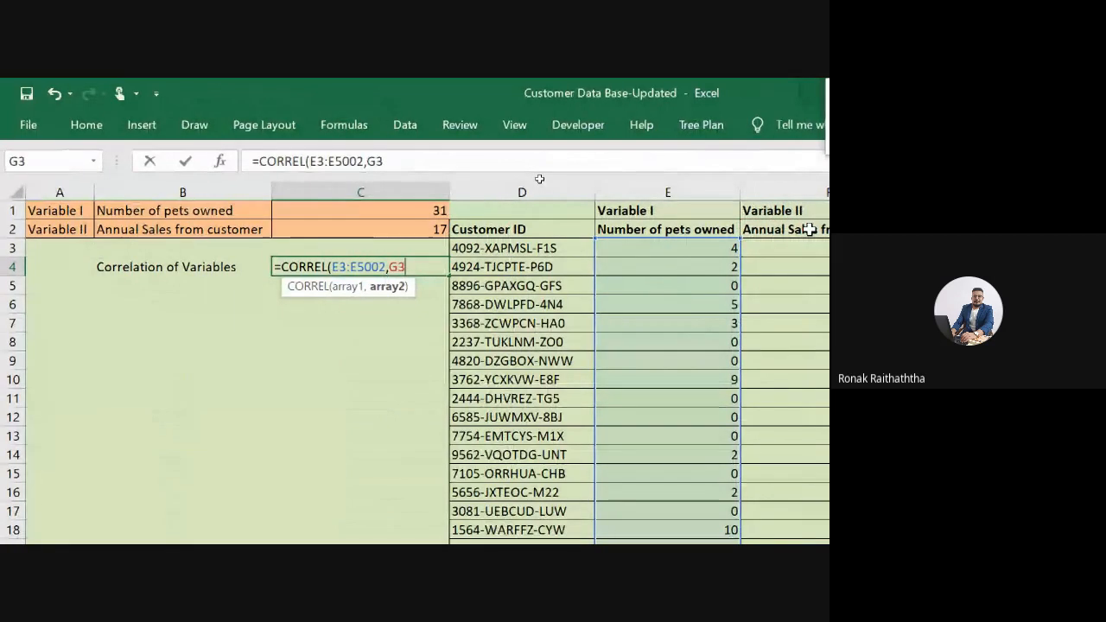
key("Left")
key("Left")
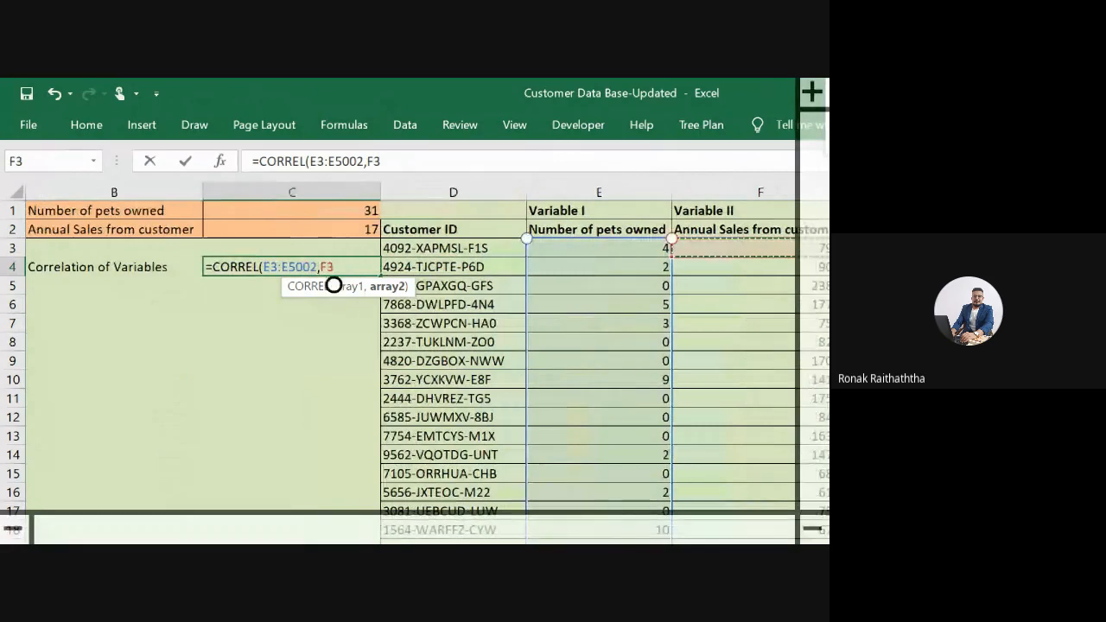
key("ctrl+shift+Down")
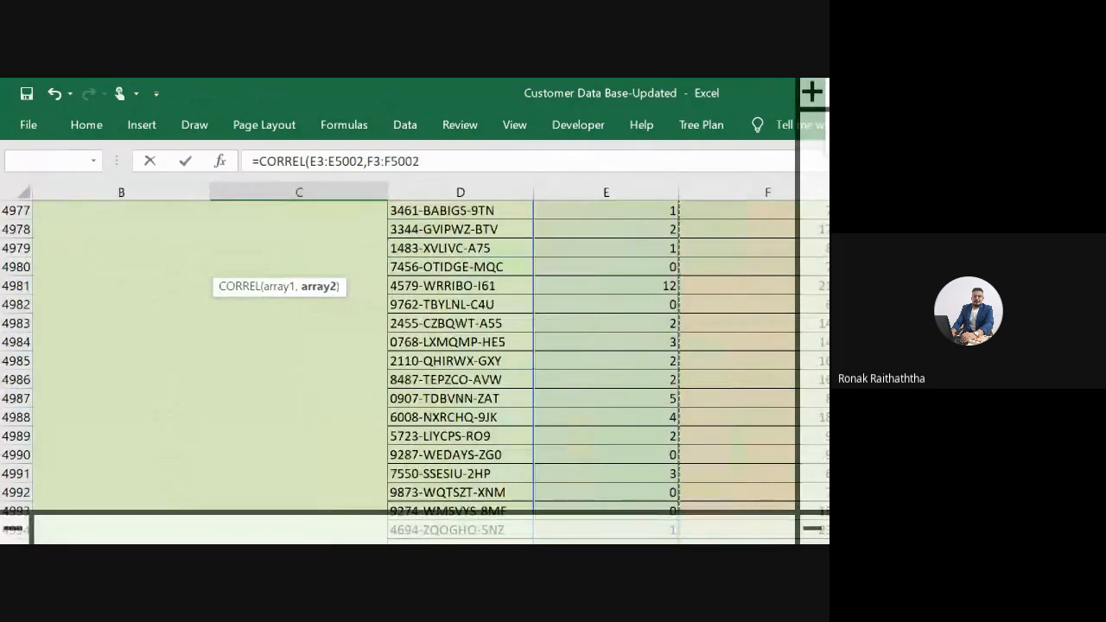
key("Return")
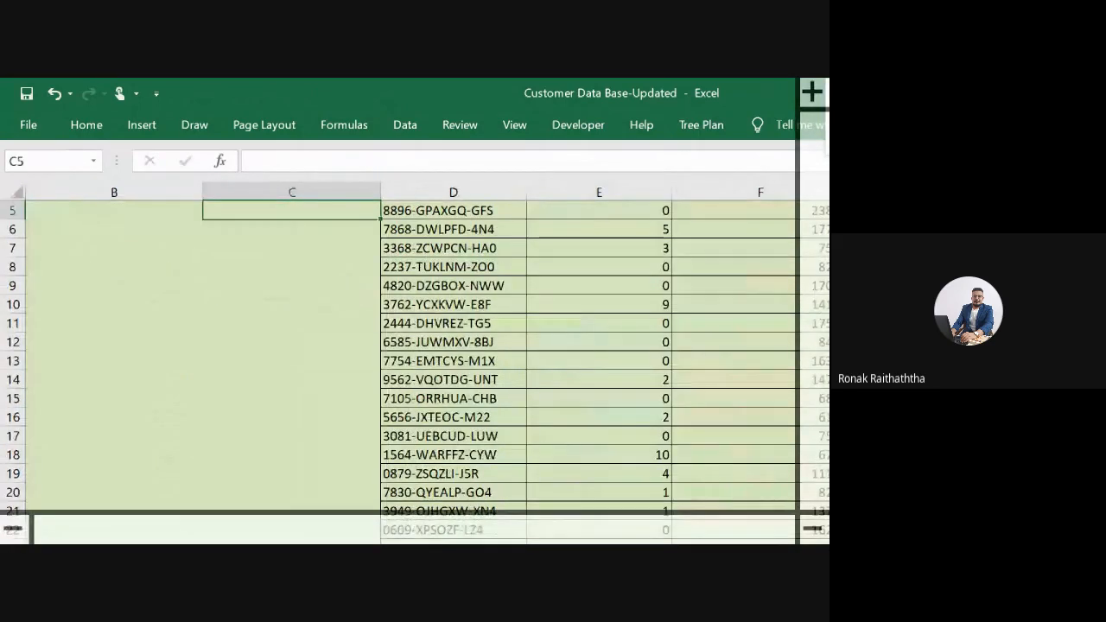
Step: Examine the correlation result in C4 and the MATCH formulas in C1 and C2 for the two variables
key("Up")
key("Up")
key("Up")
key("Down")
key("Down")
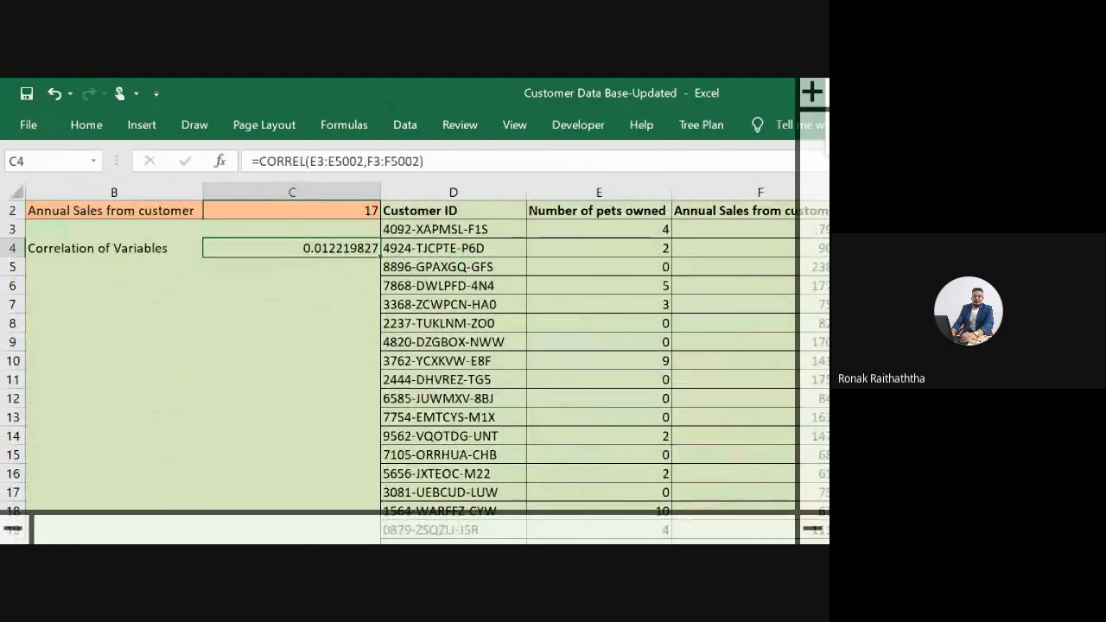
key("Up")
key("Up")
key("Up")
key("Down")
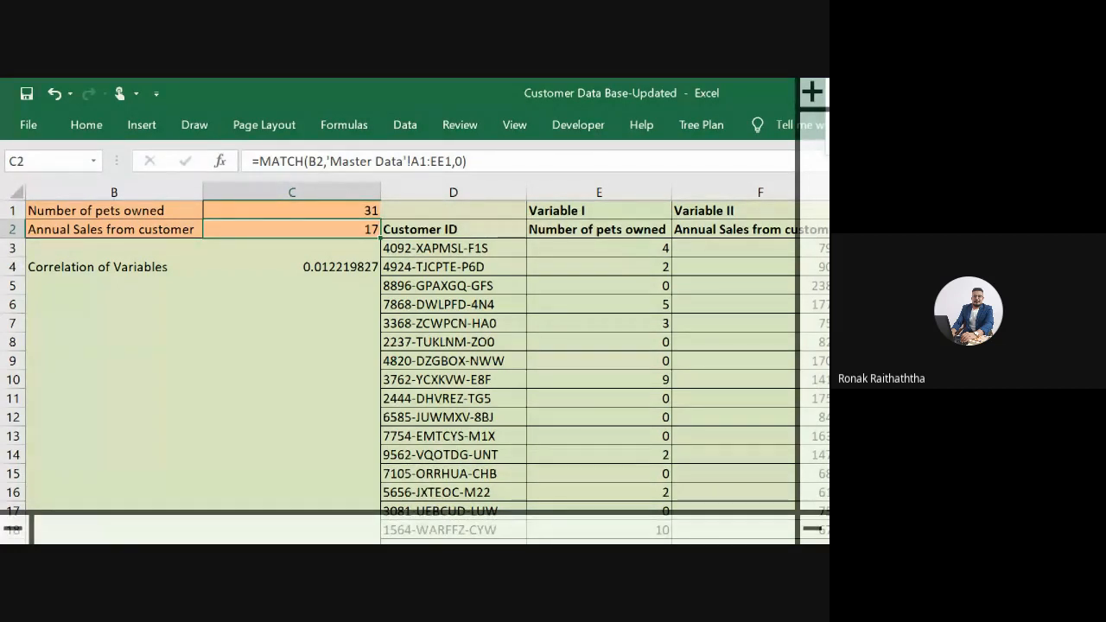
key("Up")
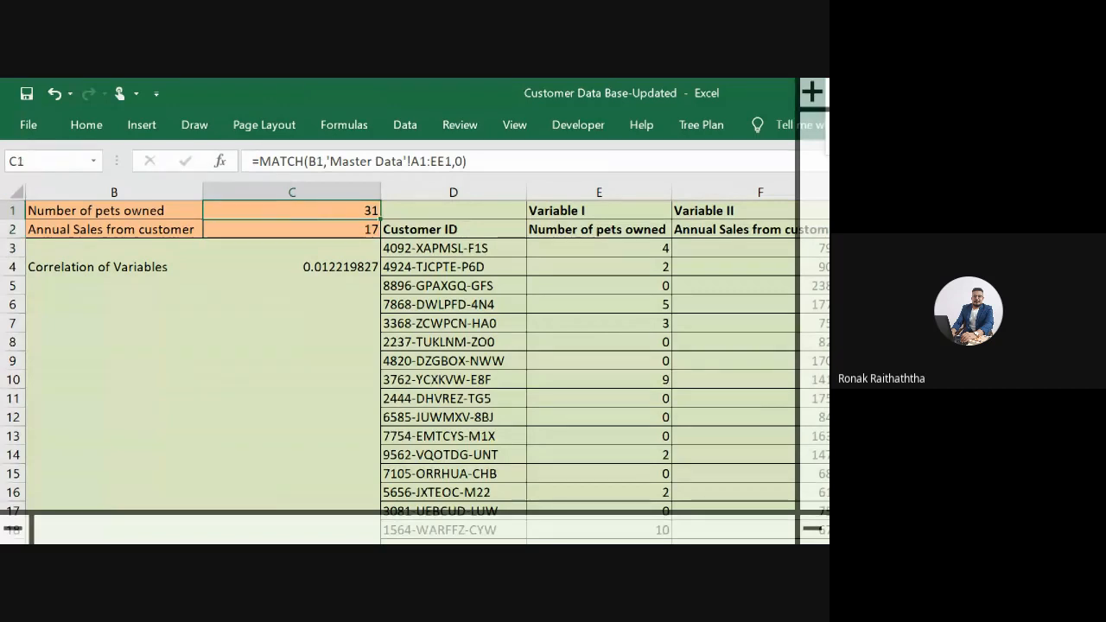
key("Left")
key("Left")
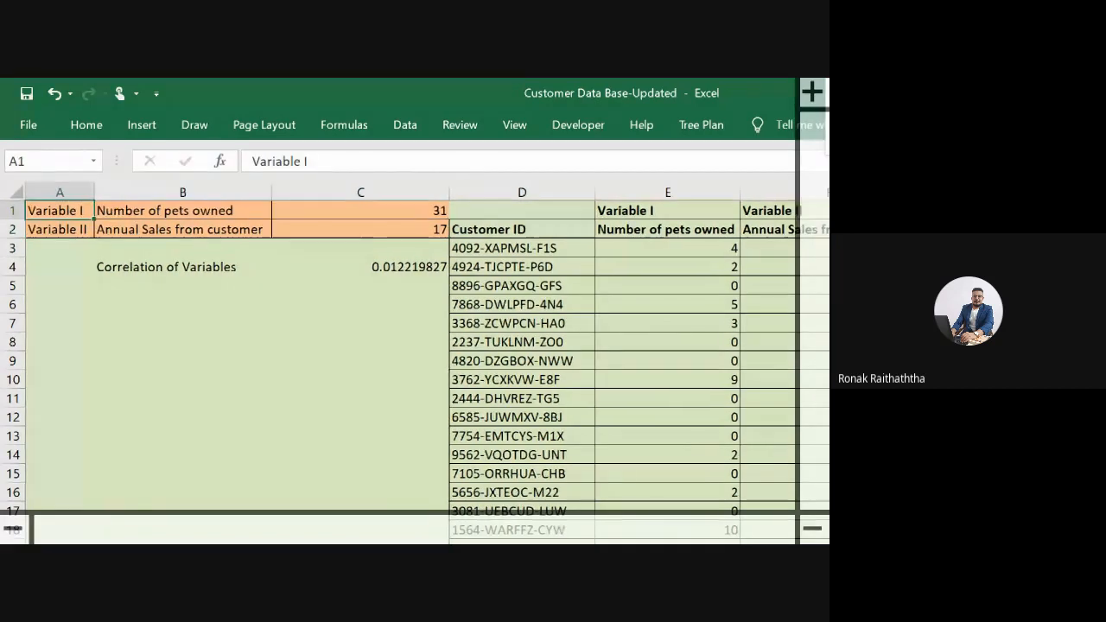
Step: Enter the label "Regression coefficient" in cell B5, below the correlation label
key("Right")
key("Down")
key("Down")
key("Down")
key("Down")
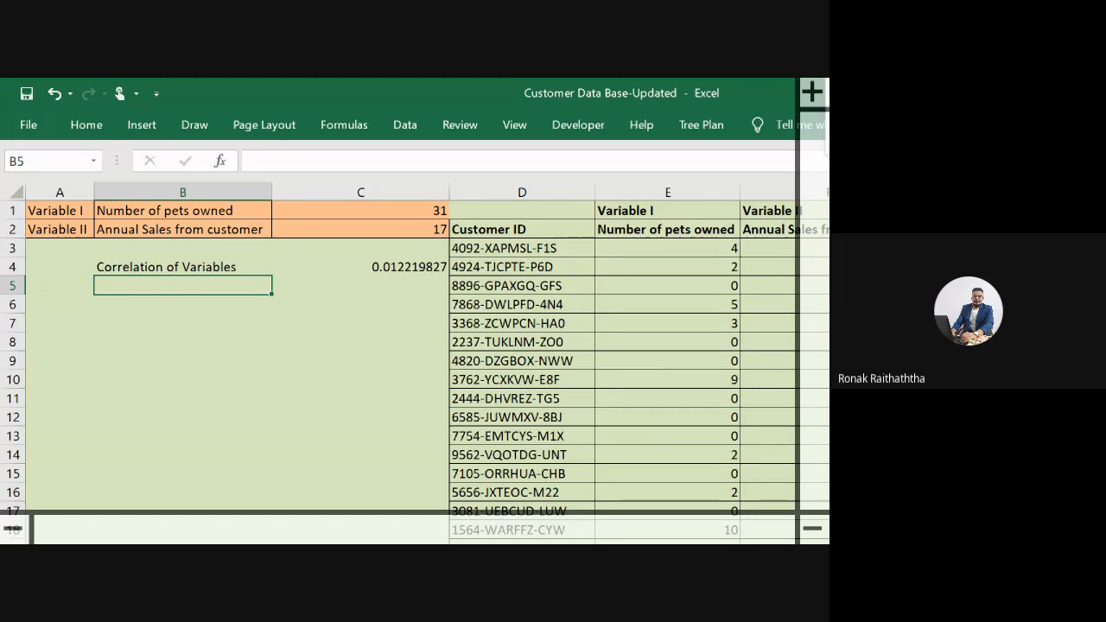
type("Regre")
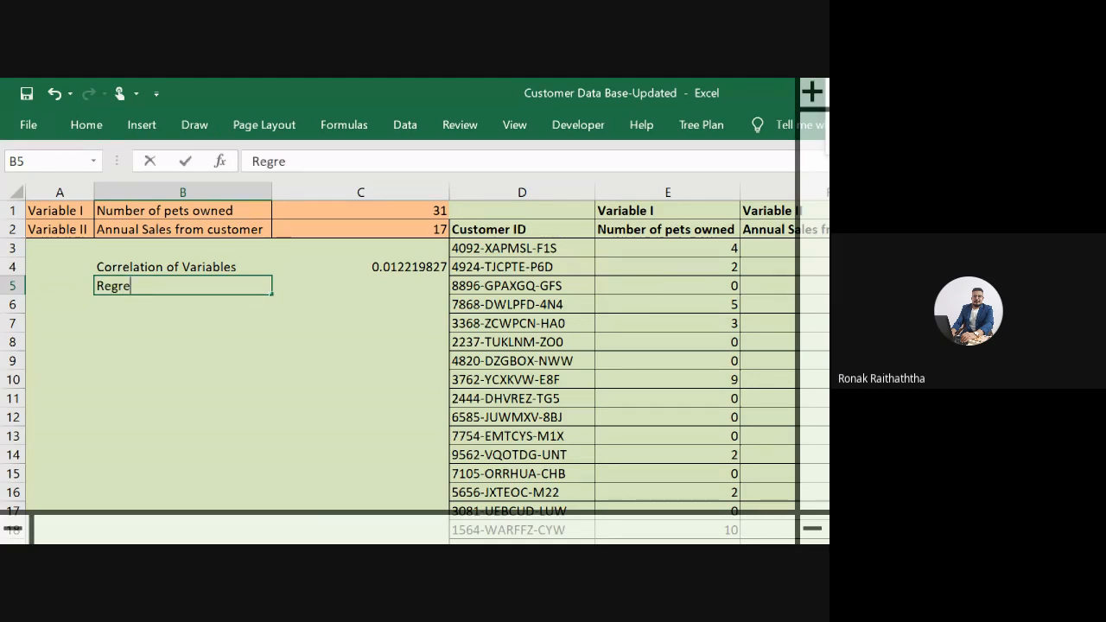
type("ssion co")
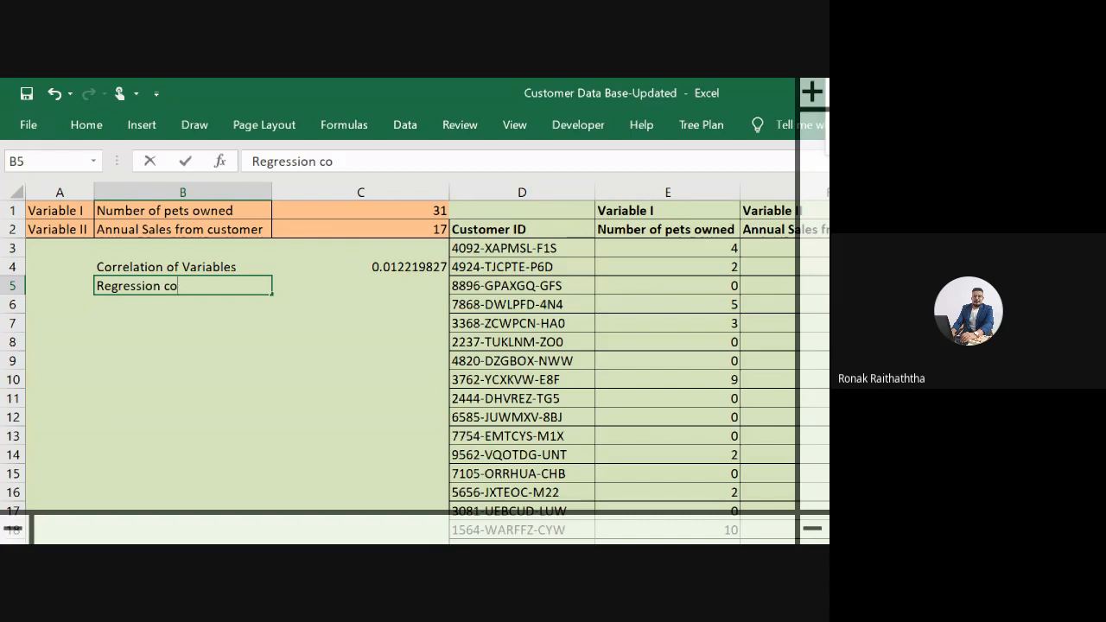
type("efficient")
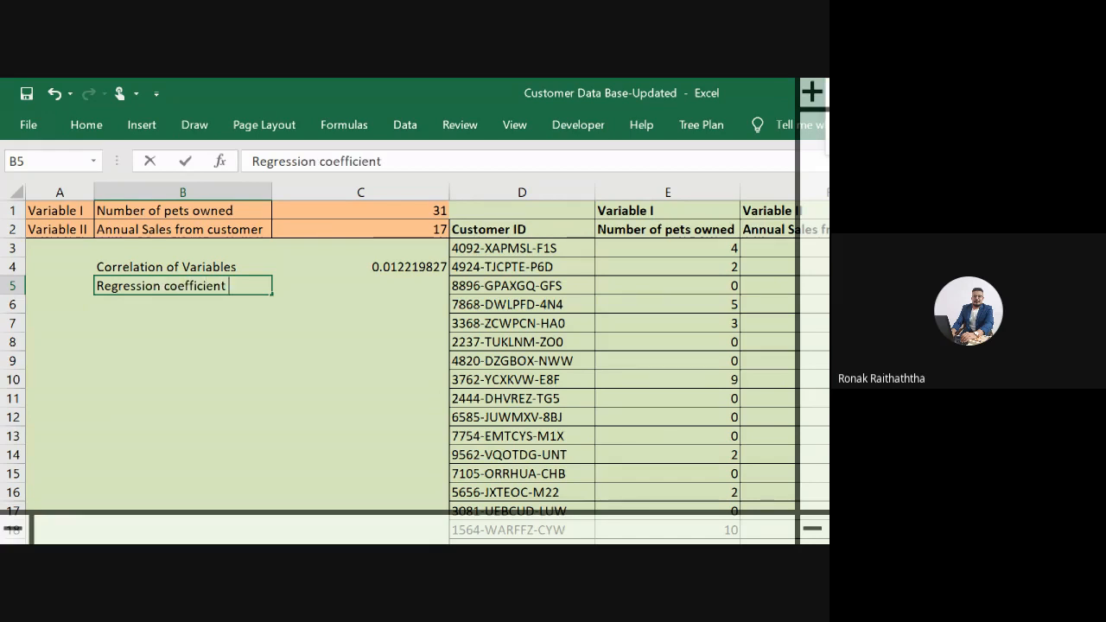
key("Return")
Step: Start a SLOPE formula in C5 with the Annual Sales range F3:F5002 as known_ys
key("Up")
key("Right")
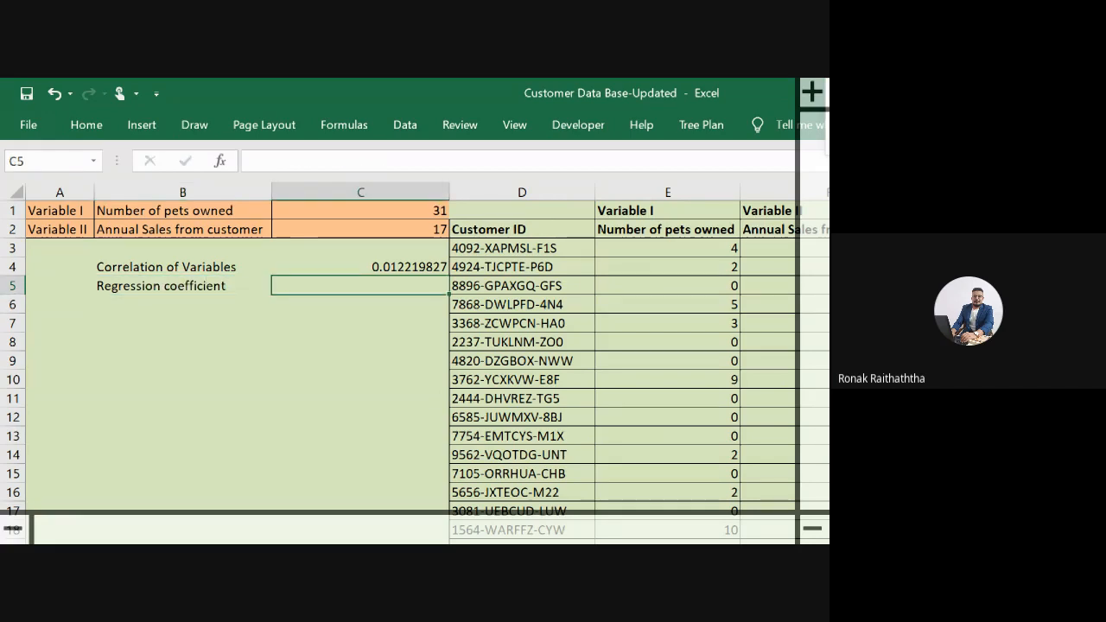
type("=")
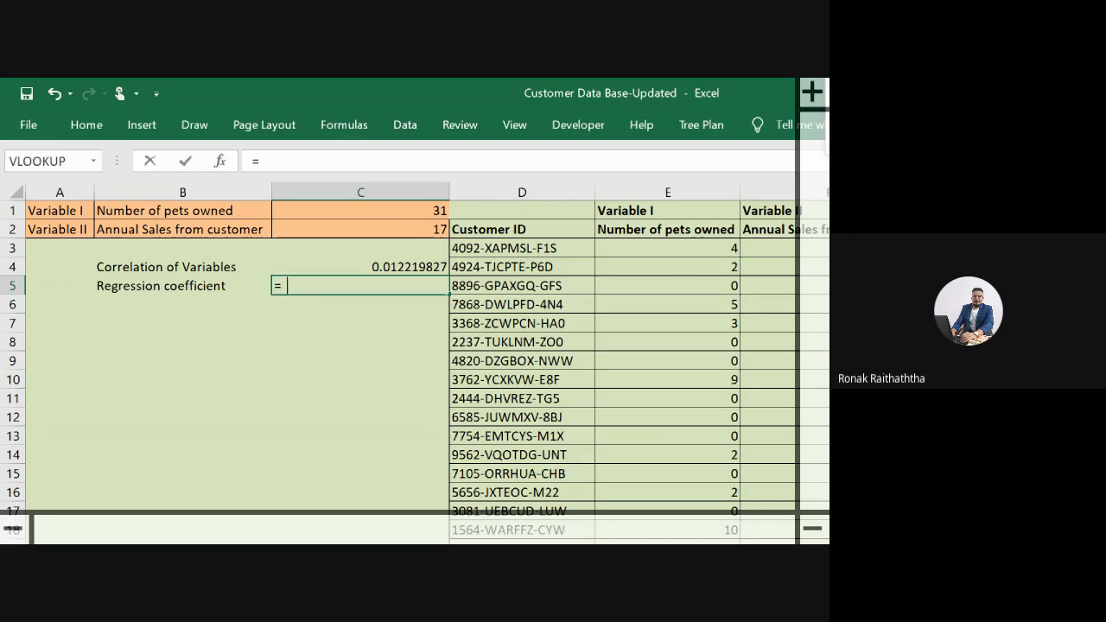
type("slope")
key("Tab")
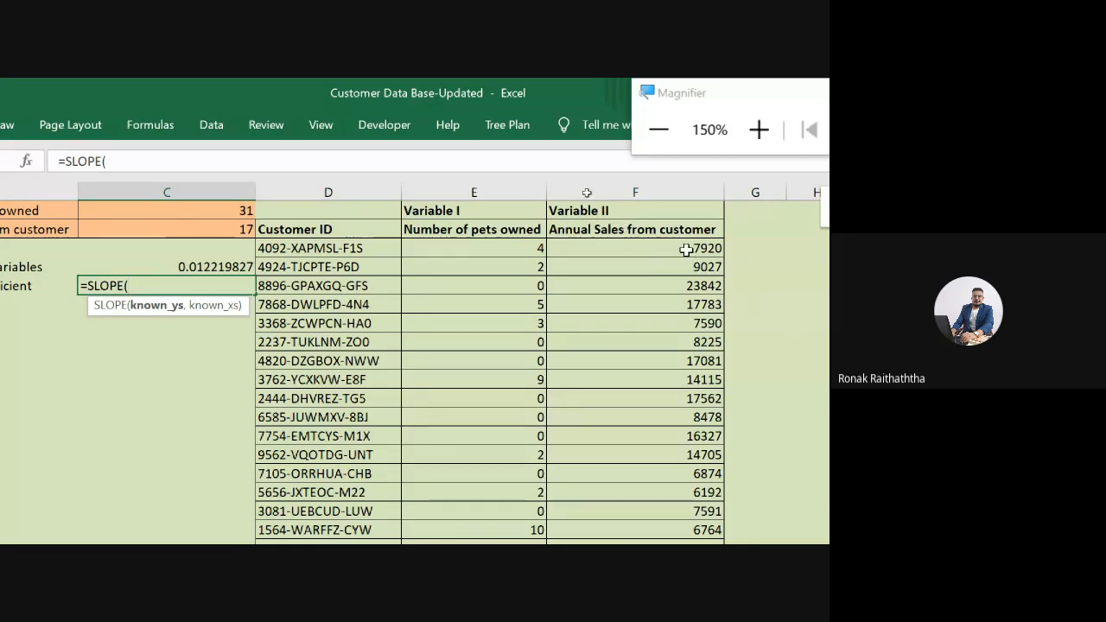
left_click(685, 249)
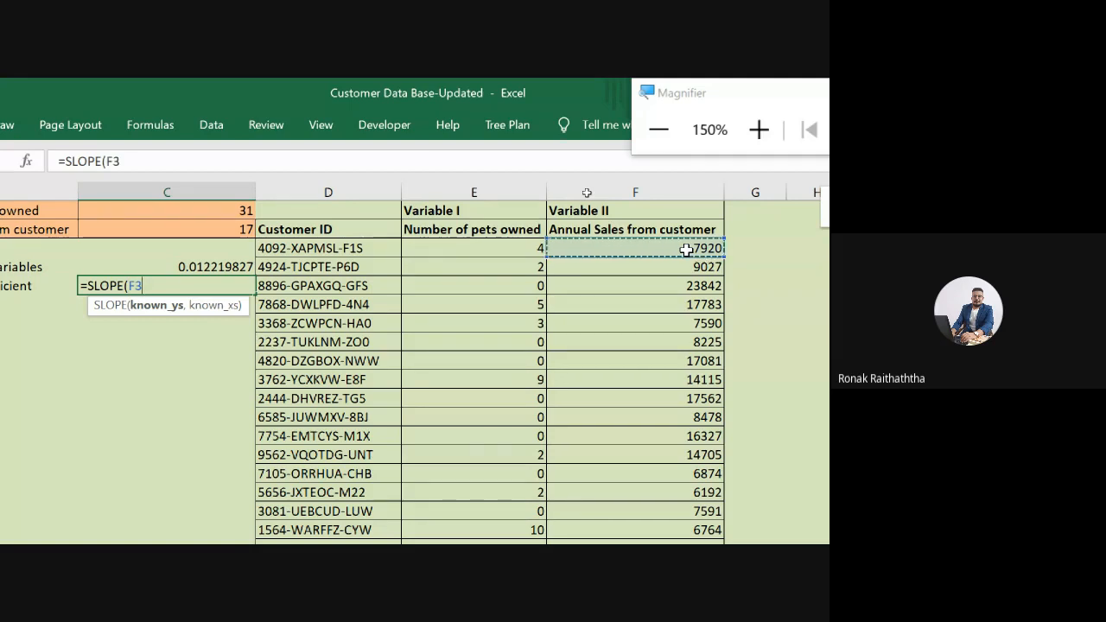
key("ctrl+shift+Down")
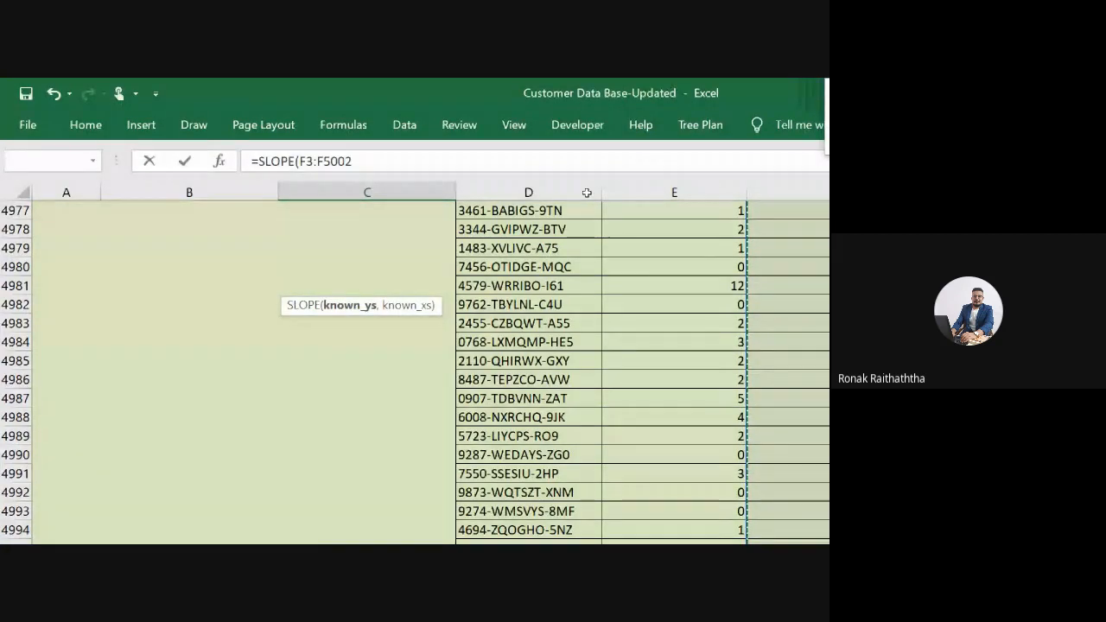
type(",")
Step: Set the pets-owned range E3:E5002 as known_xs in the C5 SLOPE formula and close its parenthesis
scroll(741, 295, "up", 4)
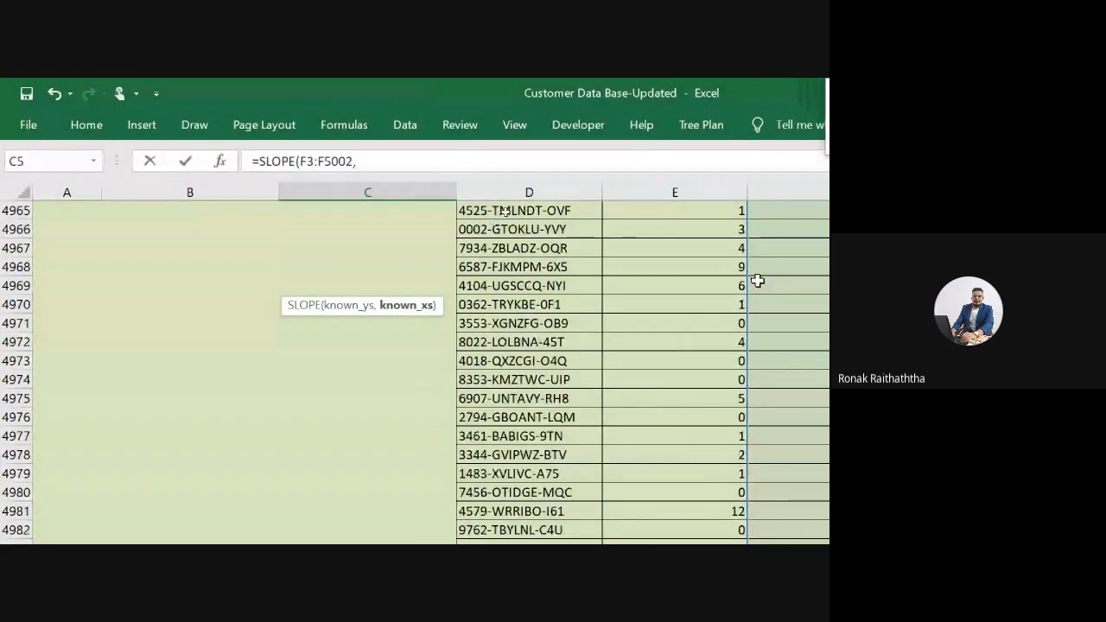
scroll(766, 284, "up", 8)
scroll(602, 237, "up", 5)
scroll(469, 247, "up", 15)
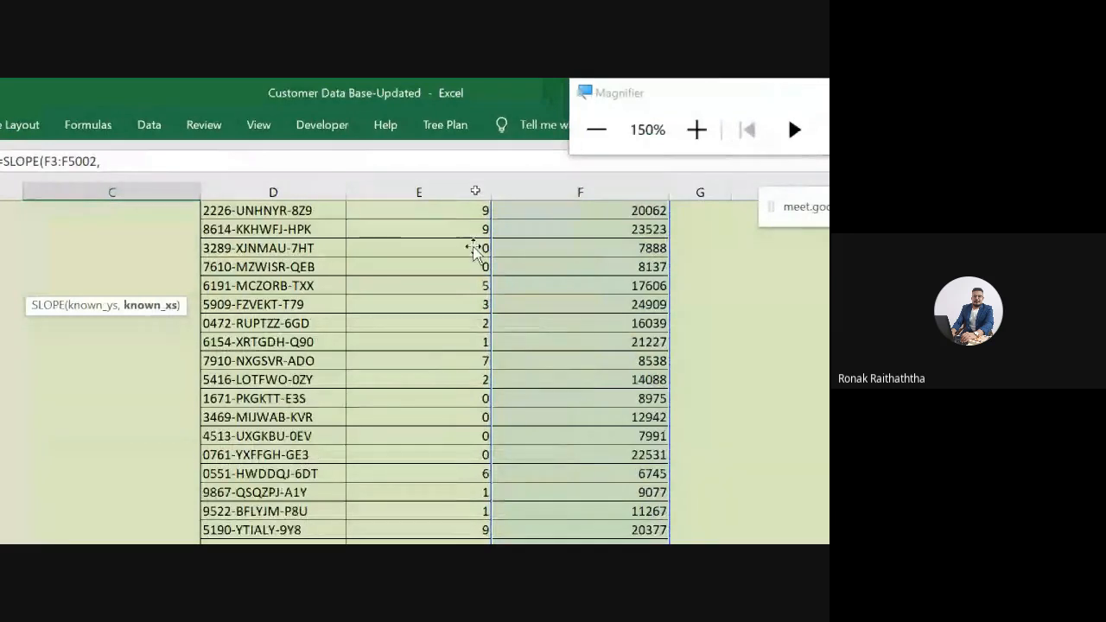
scroll(390, 238, "up", 3)
left_click(432, 211)
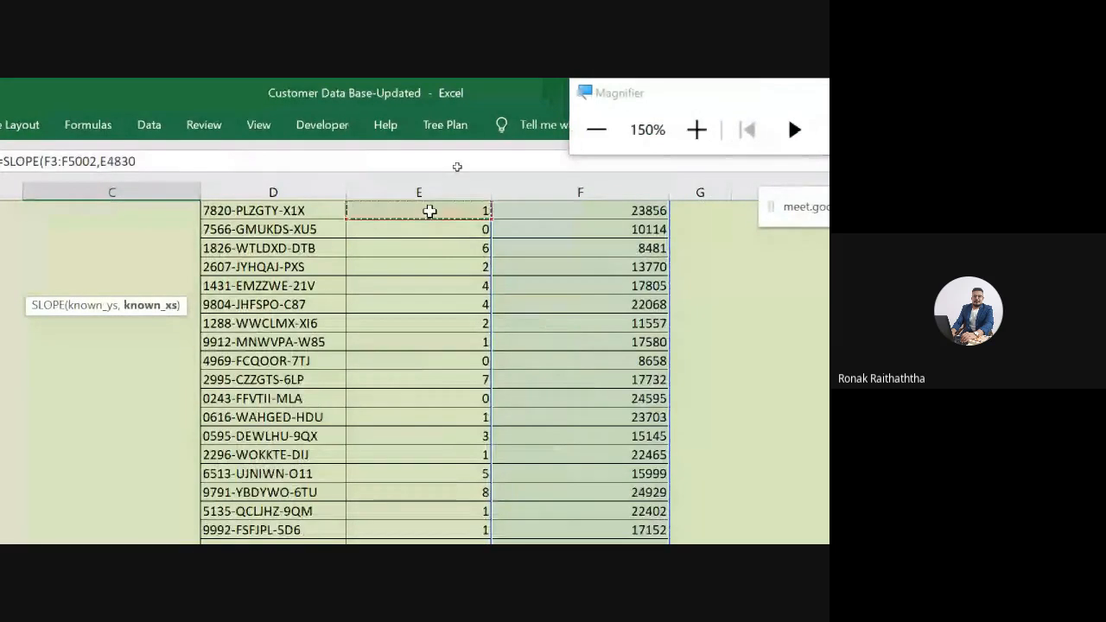
key("ctrl+Up")
key("Down")
key("Down")
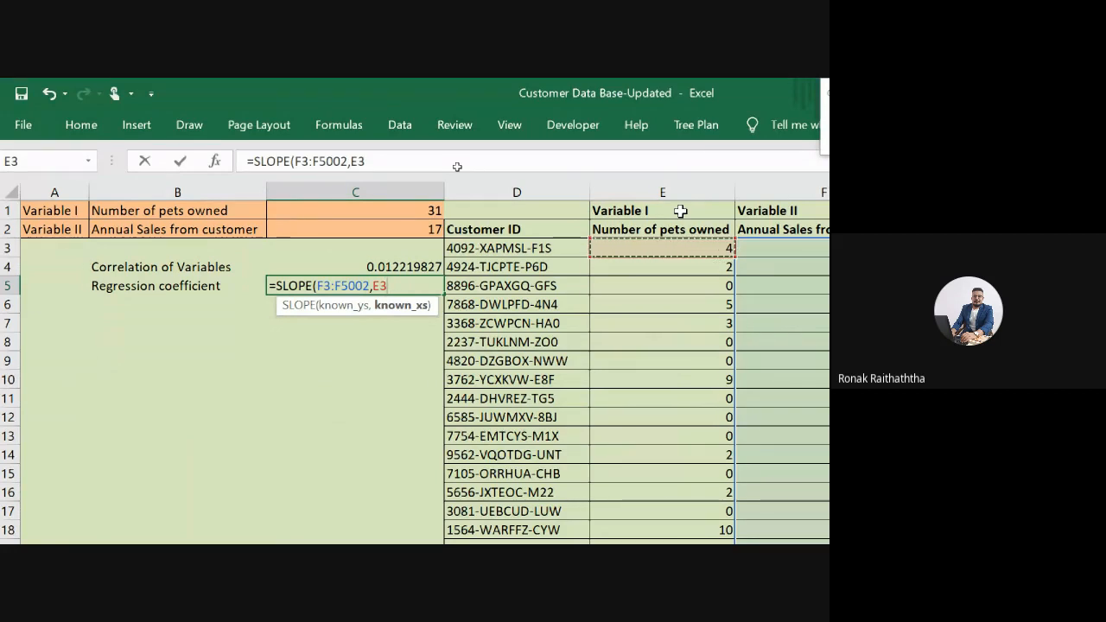
key("ctrl+shift+Down")
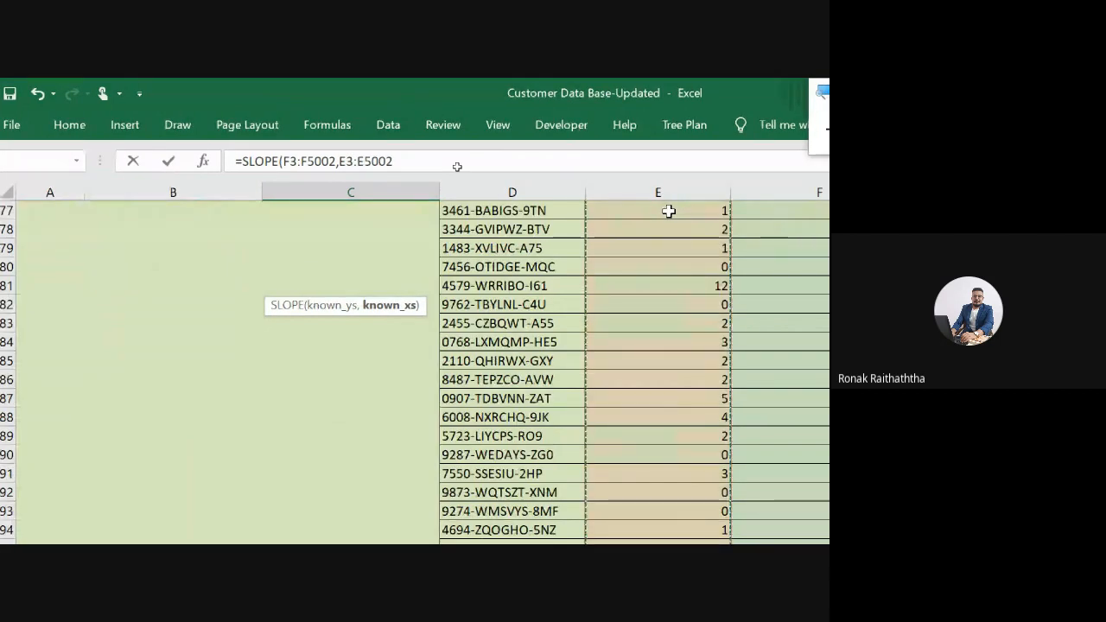
type(")")
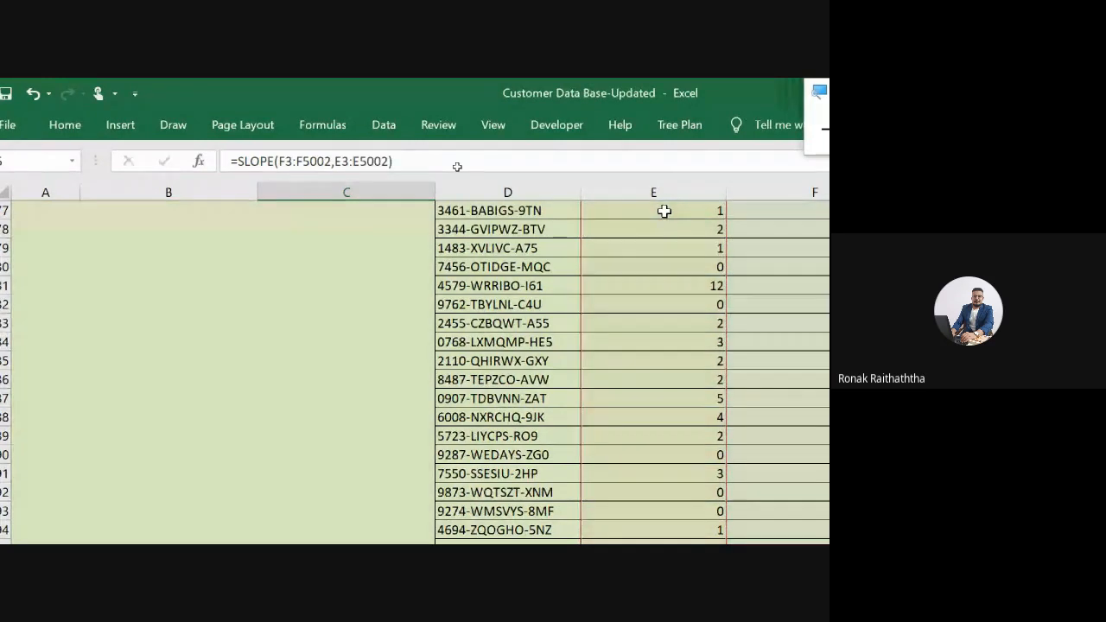
Step: Commit the formula =SLOPE(F3:F5002,E3:E5002) in cell C5 and return to its result
key("Return")
key("Up")
key("Up")
key("Up")
key("Up")
key("Down")
key("Down")
key("Down")
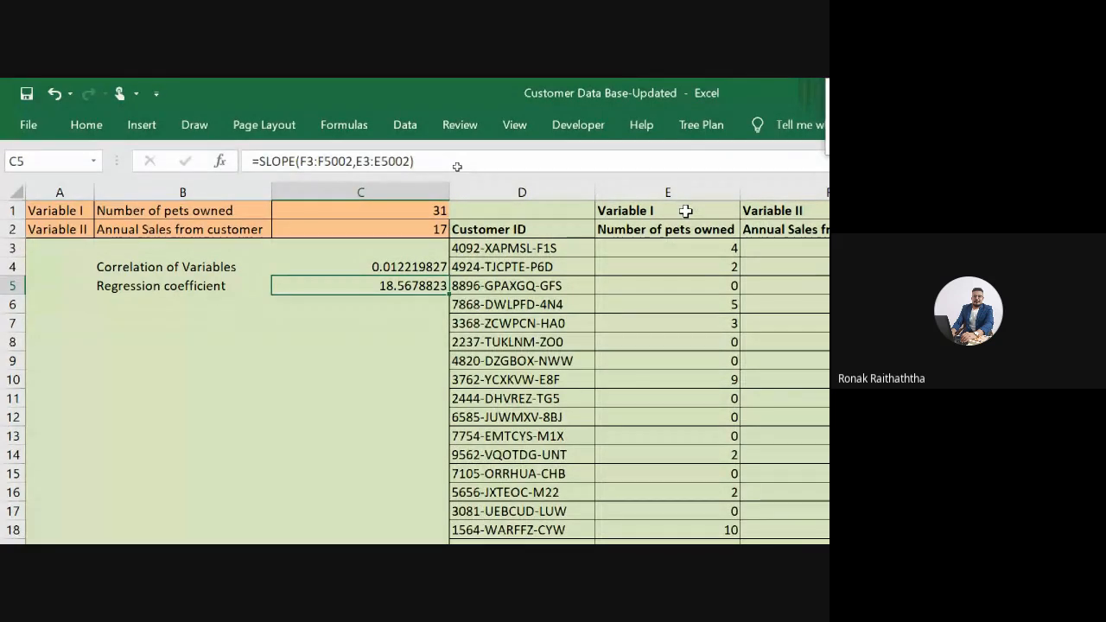
Step: Compare the regression coefficient in C5 with the pets-owned and Annual Sales columns beside it
key("Right")
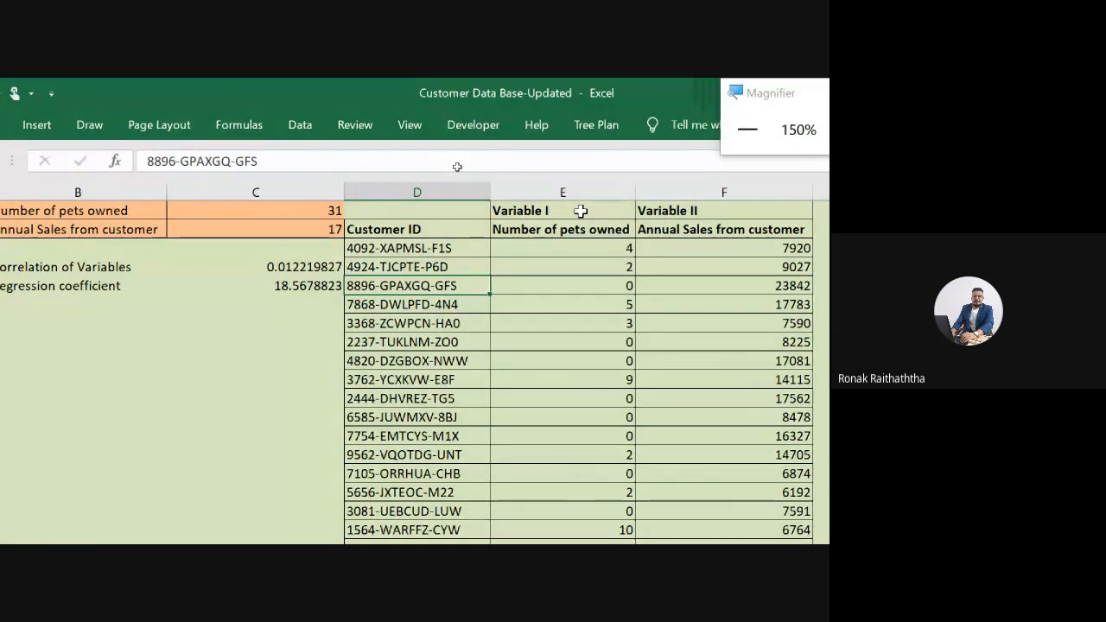
key("Down")
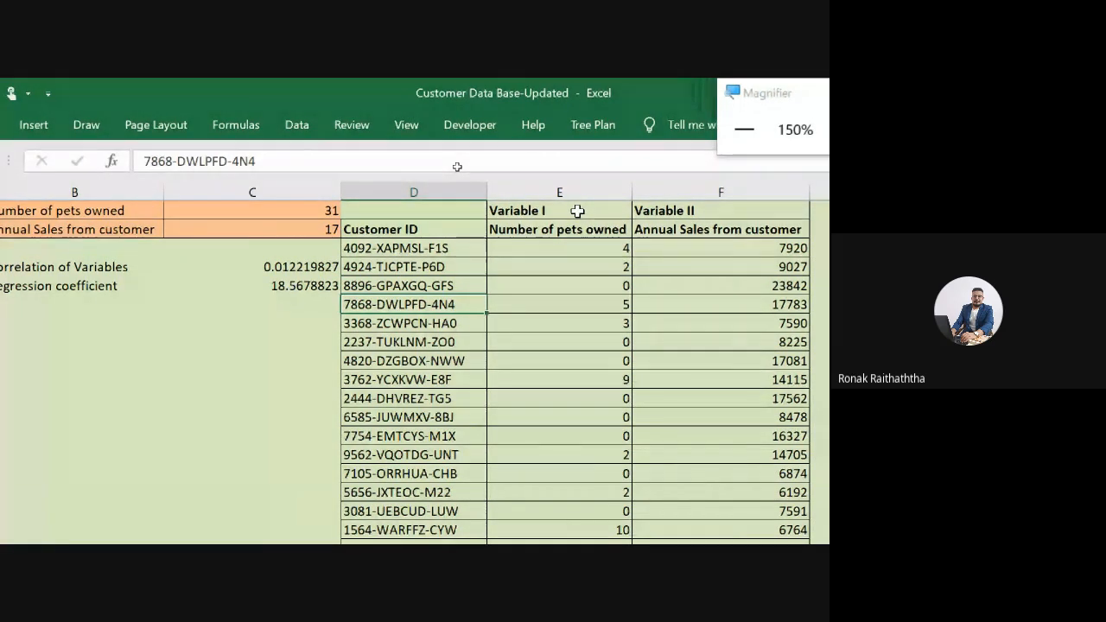
key("Left")
key("Up")
key("Right")
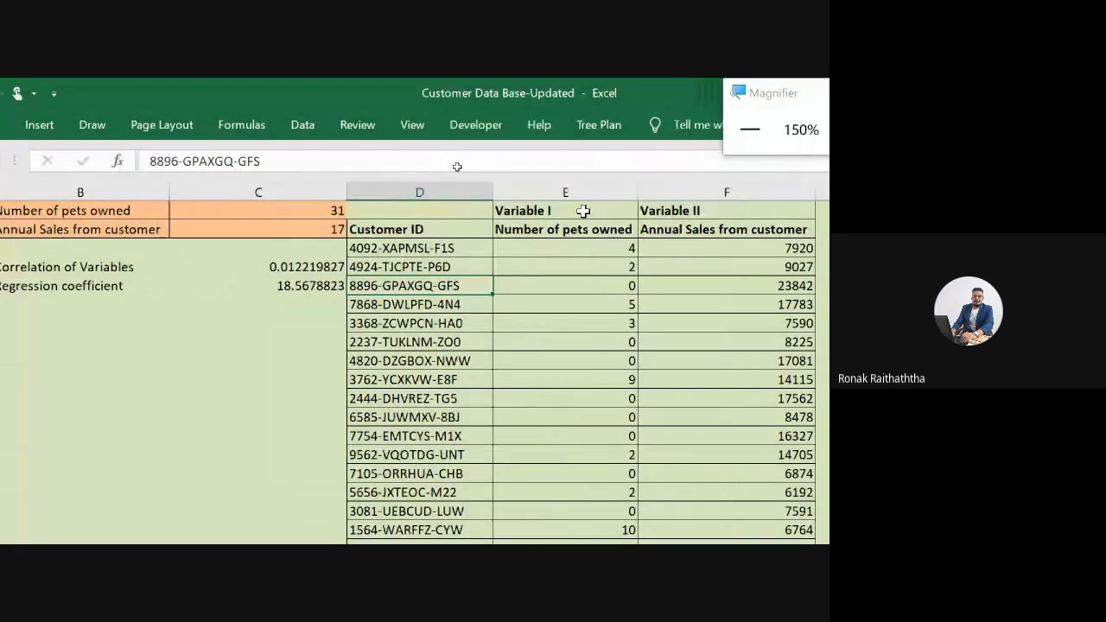
key("Left")
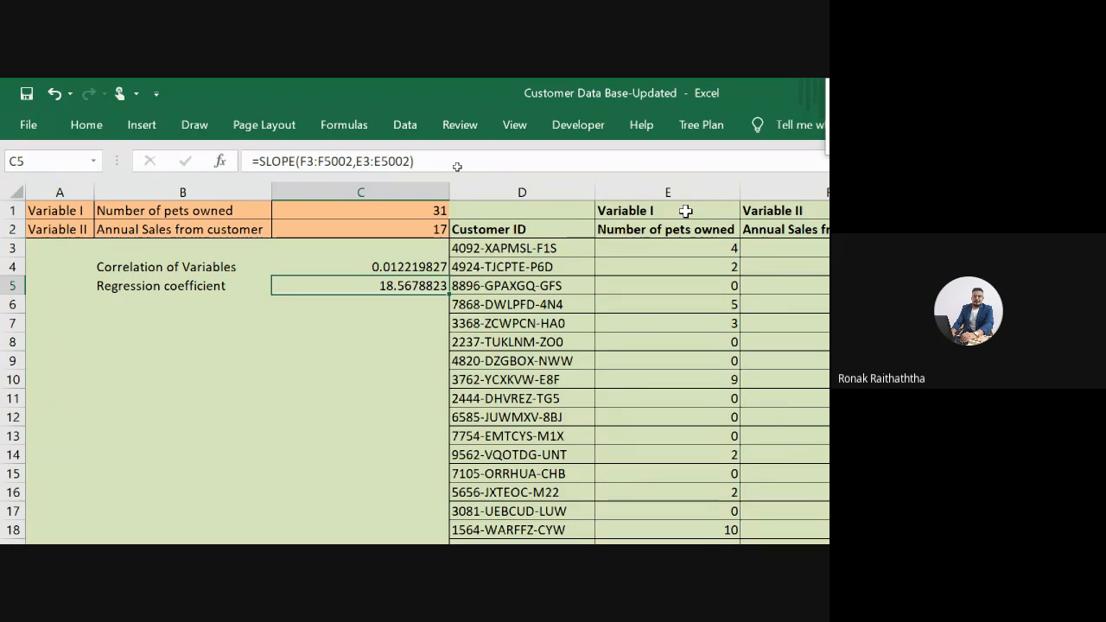
Step: Change Variable I in cell B1 to "household income in rs"
key("Up")
key("Up")
key("Up")
key("Up")
key("Left")
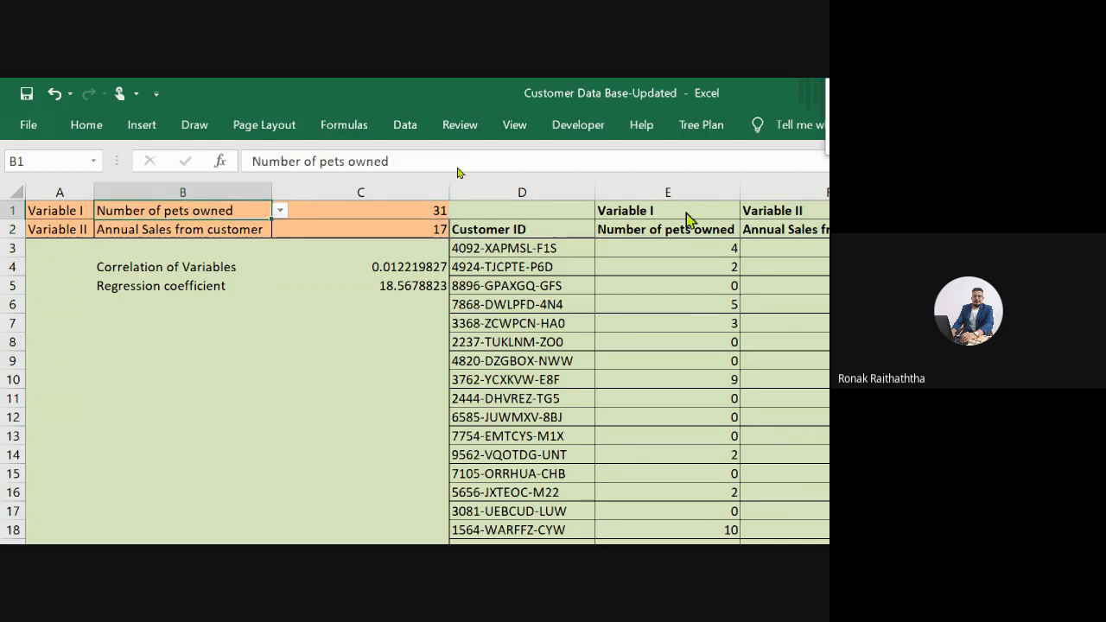
key("alt+Down")
key("Down")
key("Down")
key("Down")
key("Down")
key("Down")
key("Down")
key("Down")
key("Down")
key("Down")
key("Down")
key("Down")
key("Down")
key("Down")
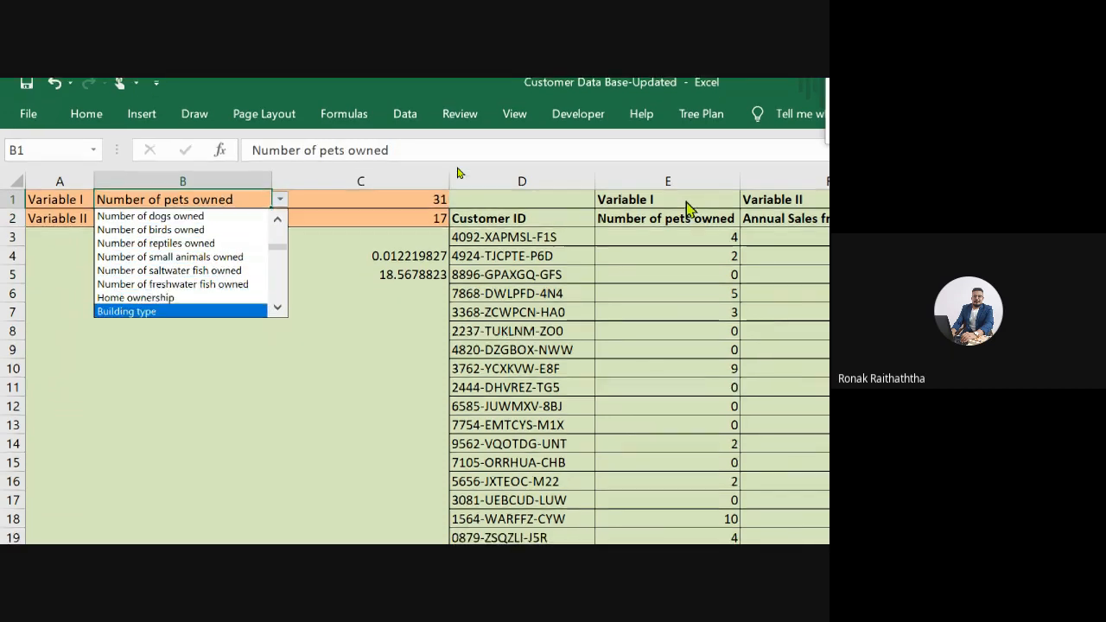
key("Down")
key("Down")
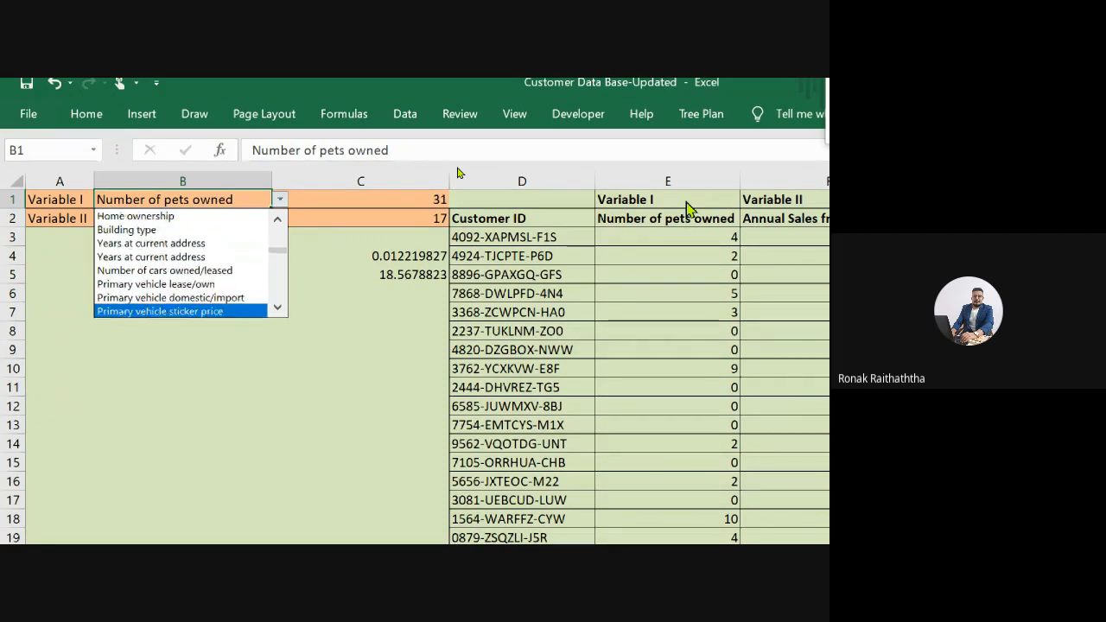
key("Down")
key("Down")
key("Up")
key("Up")
key("Up")
key("Up")
key("Up")
key("Up")
key("Up")
key("Up")
key("Up")
key("Up")
key("Up")
key("Up")
key("Up")
key("Up")
key("Up")
key("Up")
key("Up")
key("Up")
key("Up")
key("Up")
key("Up")
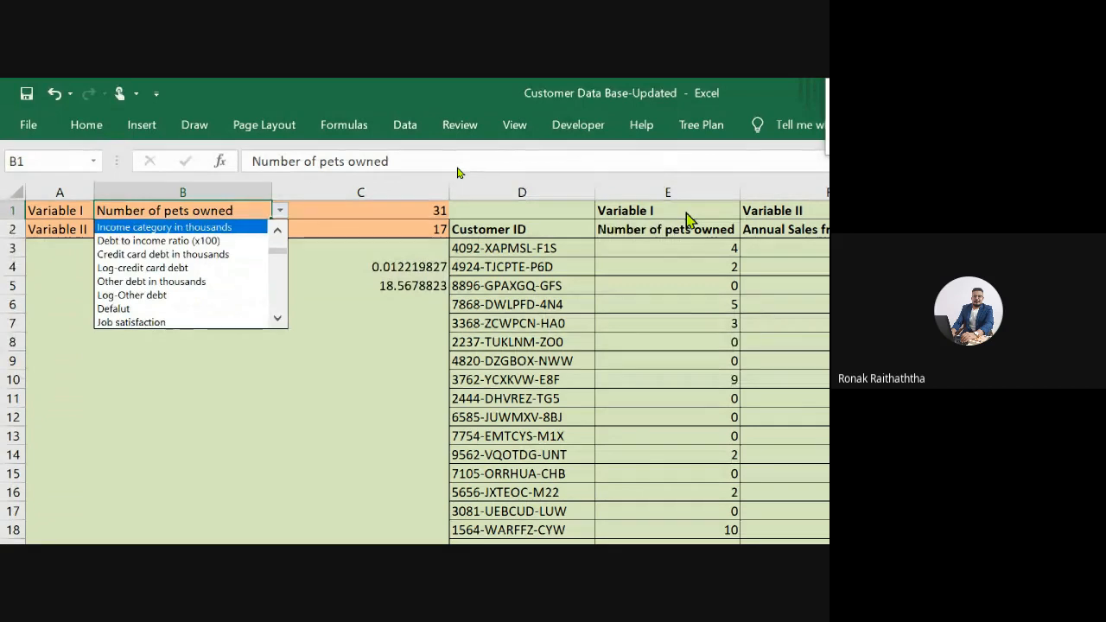
key("Down")
key("Up")
key("Up")
key("Up")
key("Up")
key("Up")
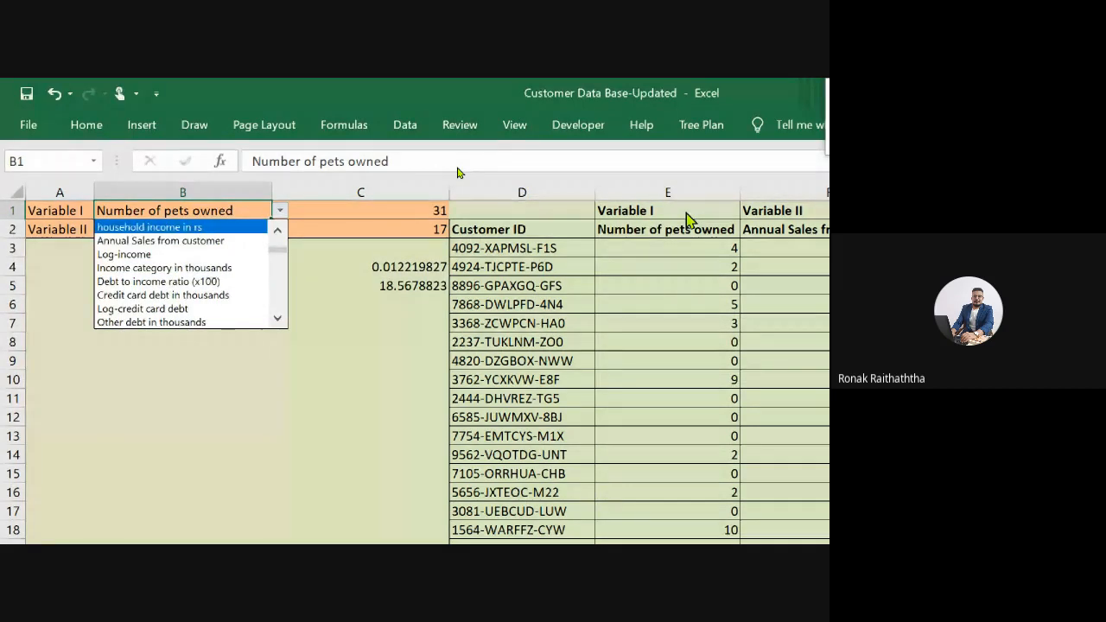
key("Return")
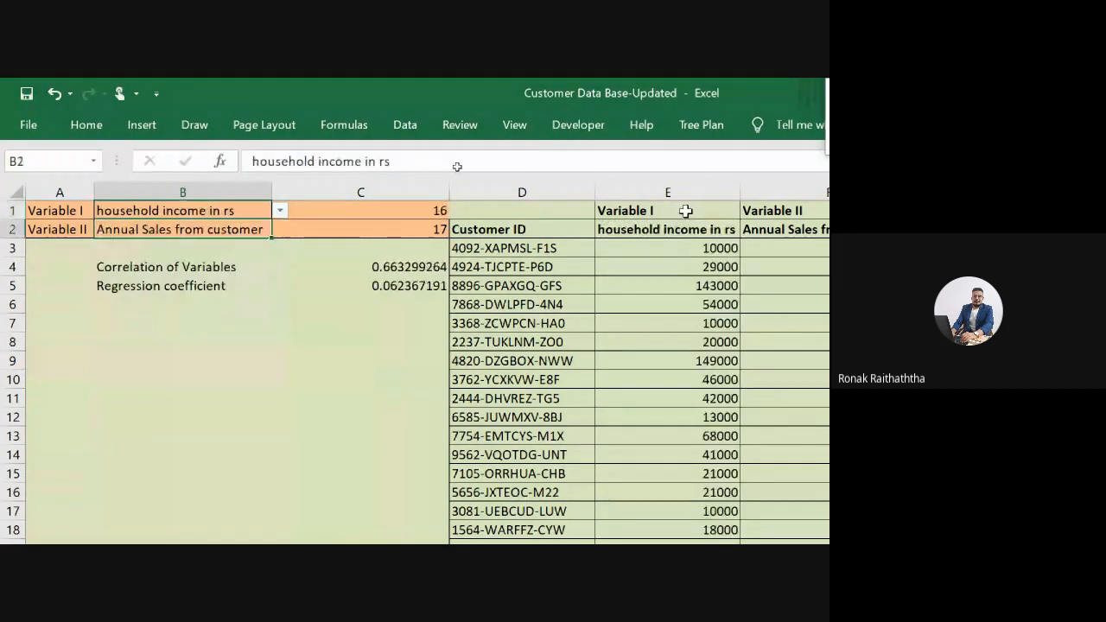
Step: Examine the correlation in C4 alongside the household income and Annual Sales columns
key("Down")
key("Down")
key("Right")
key("Down")
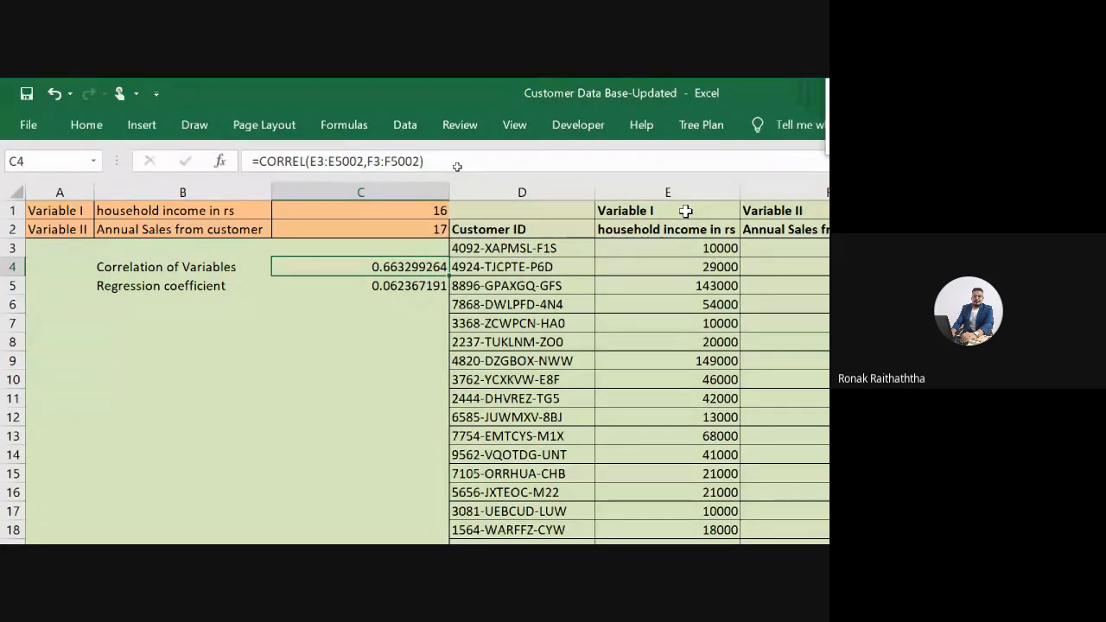
scroll(685, 211, "right", 2)
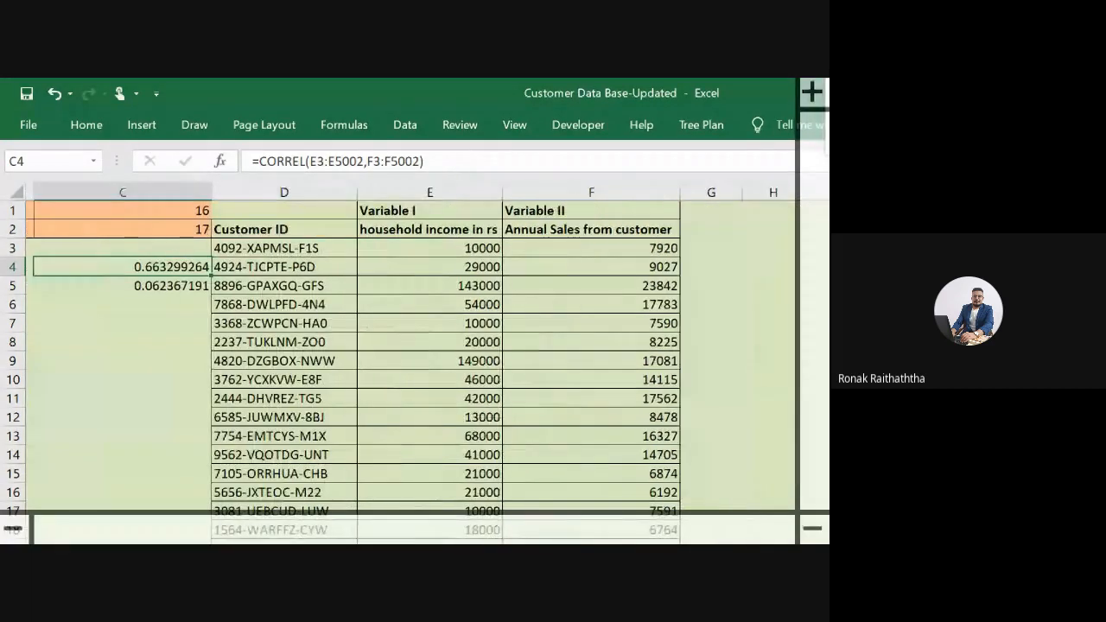
scroll(427, 363, "left", 3)
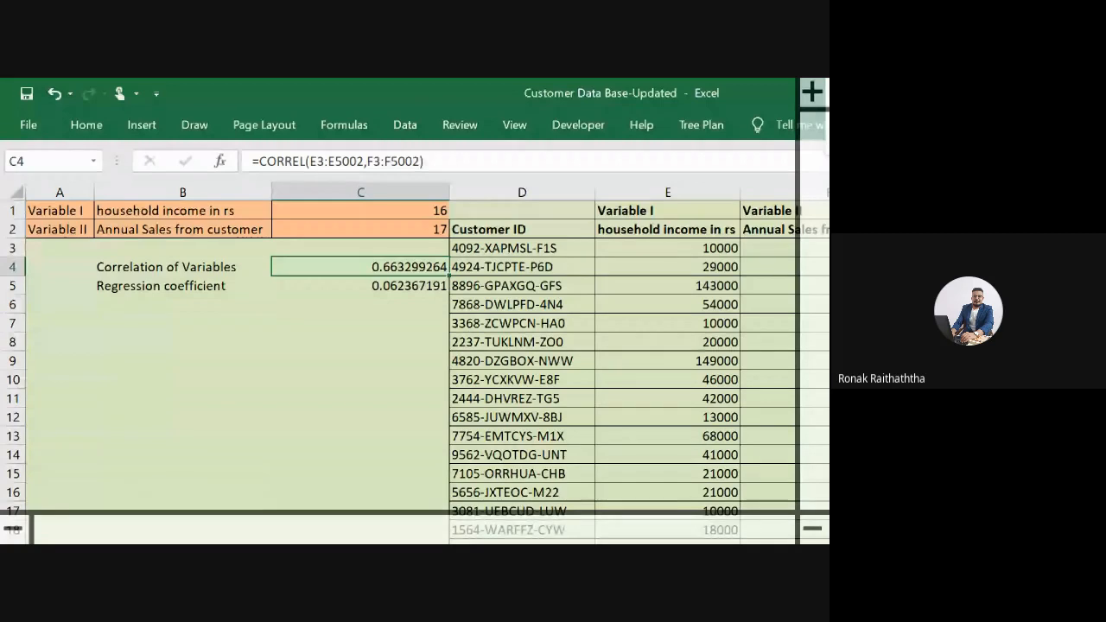
Step: Apply all borders to the correlation and regression block B4:C5
left_click_drag(165, 267, 407, 285)
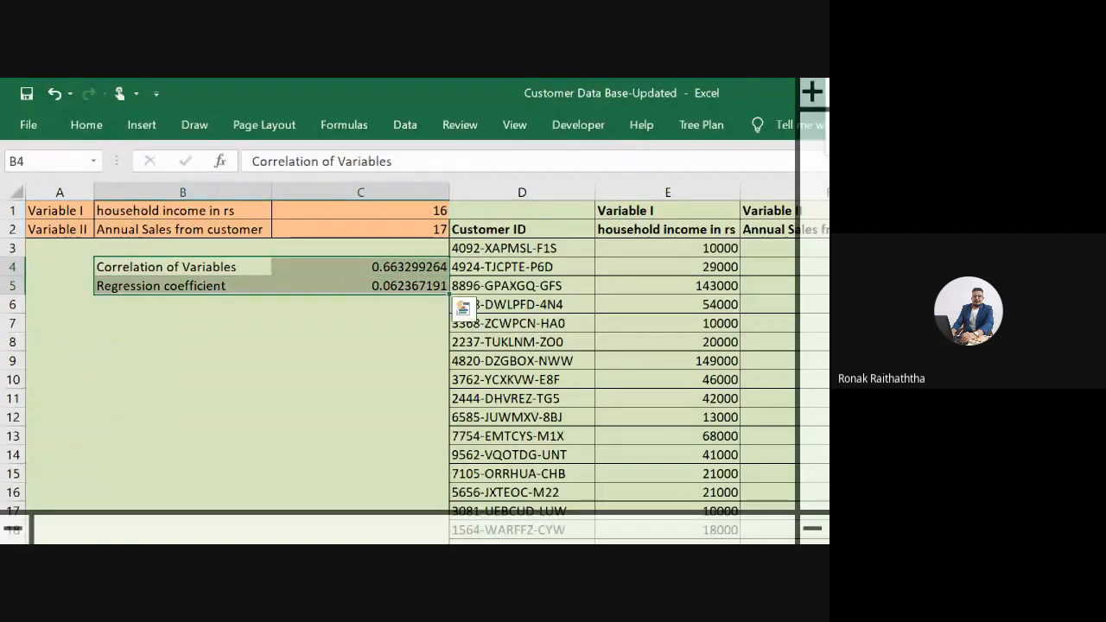
key("alt+h")
key("b")
key("a")
key("Down")
key("Down")
key("Down")
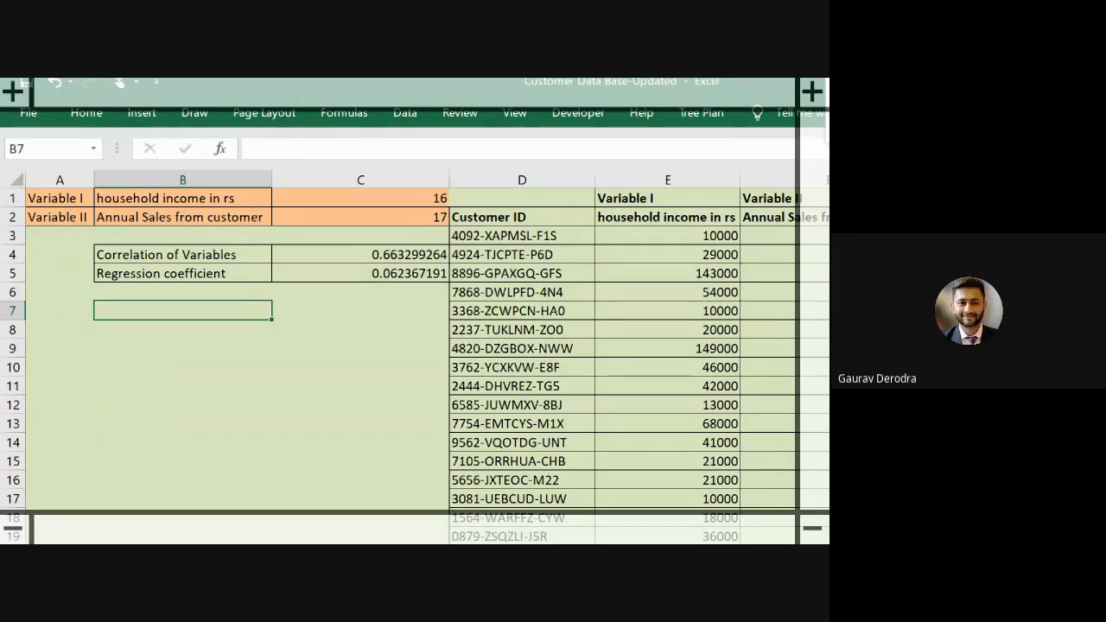
Step: Re-enter the SLOPE formula in C5 with the Annual Sales range F3:F5002 as known_ys
key("Right")
key("Up")
key("Up")
type("=SLOPE(")
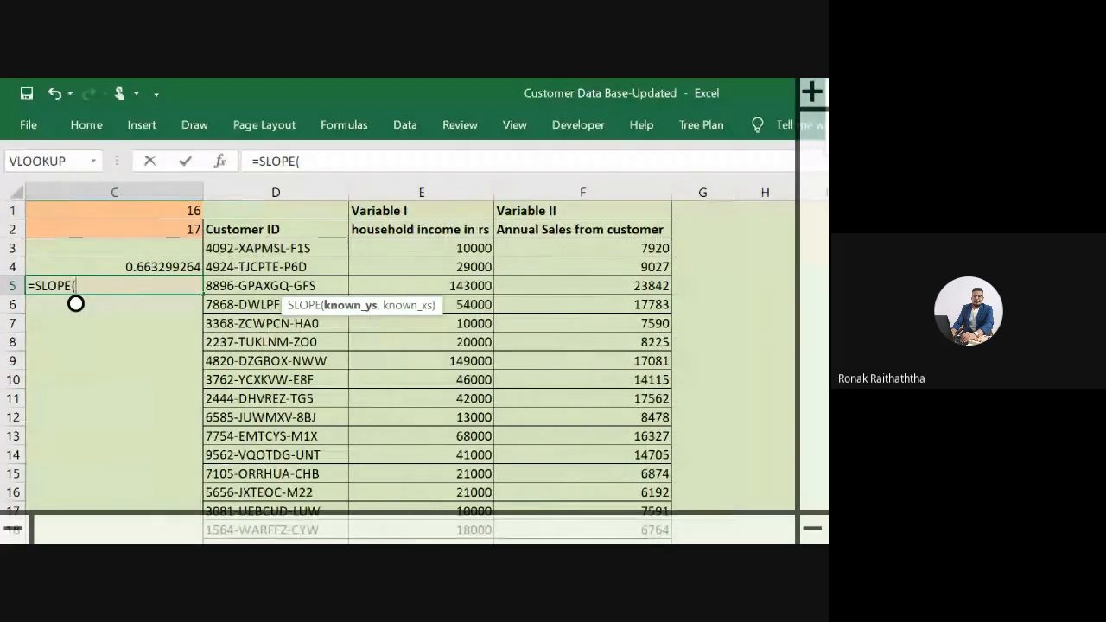
left_click(565, 247)
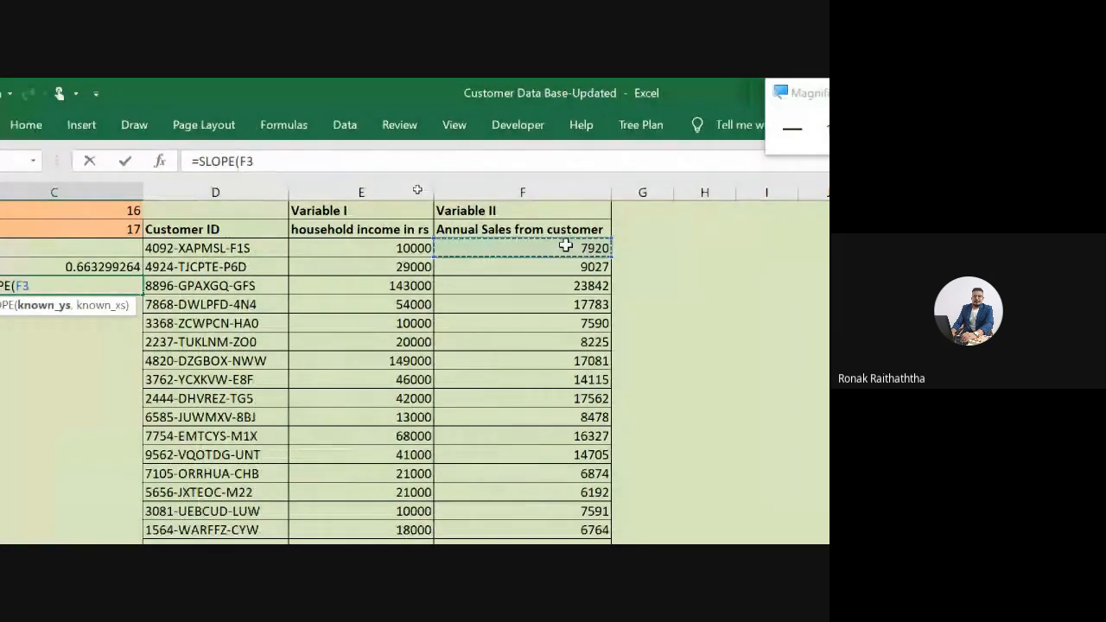
key("ctrl+shift+Down")
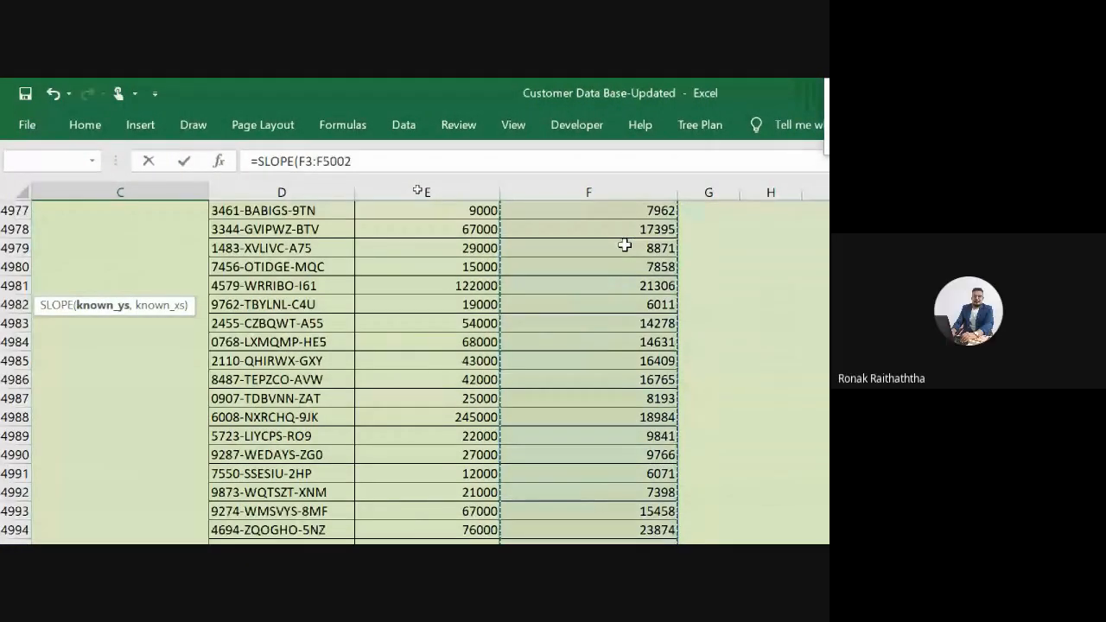
type(",")
Step: Complete the SLOPE formula in C5 with the household income range E3:E5002 as known_xs and return to cell A1
scroll(484, 259, "up", 11)
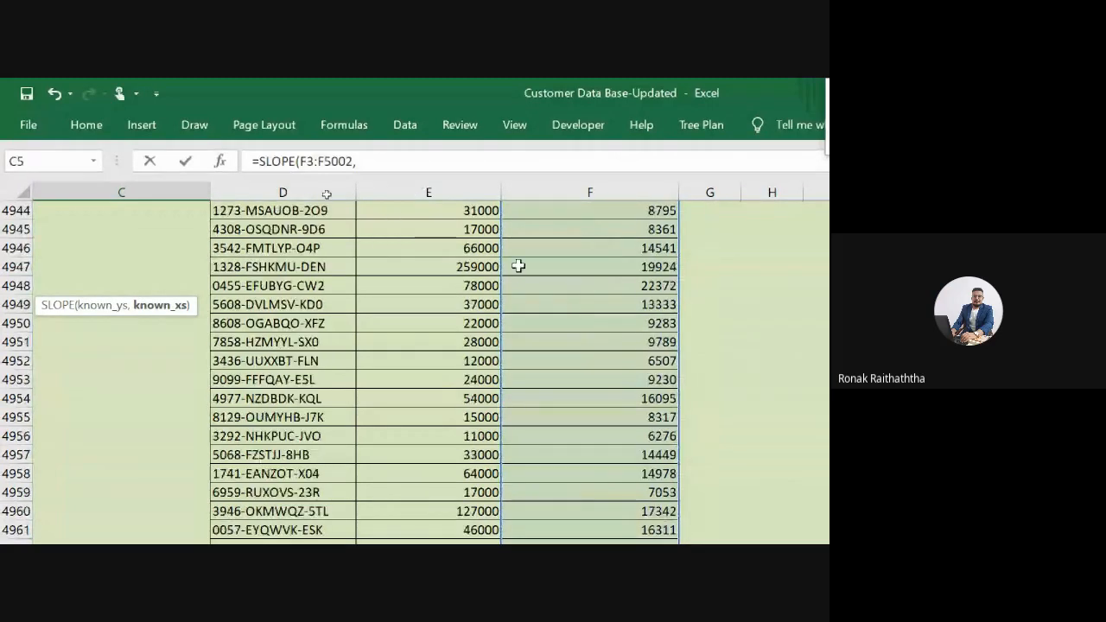
left_click(438, 231)
key("ctrl+Up")
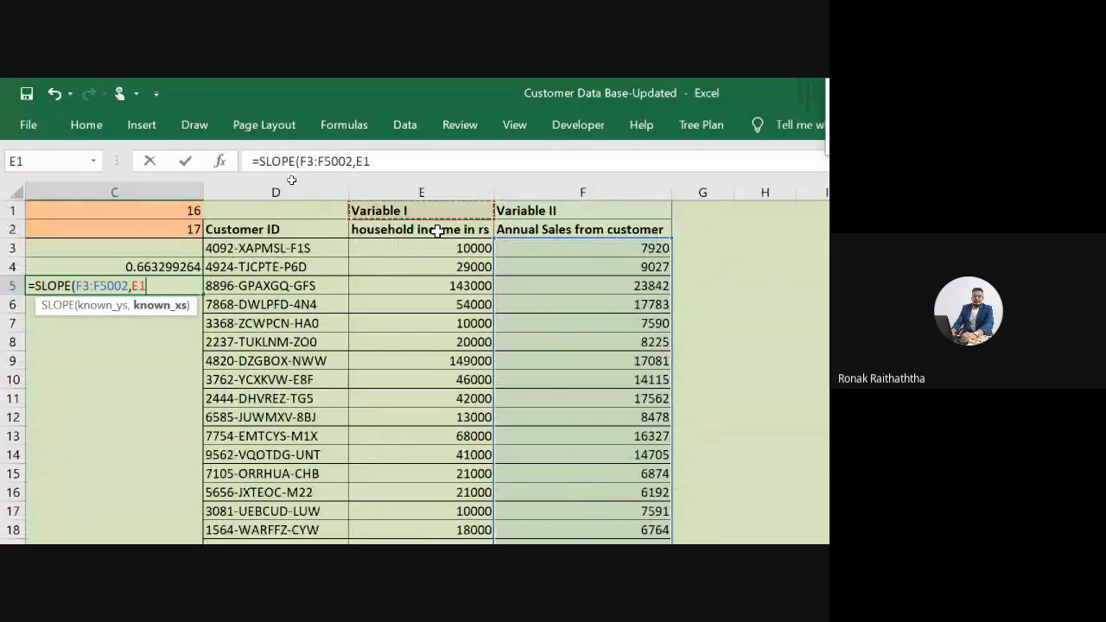
key("Down")
key("Down")
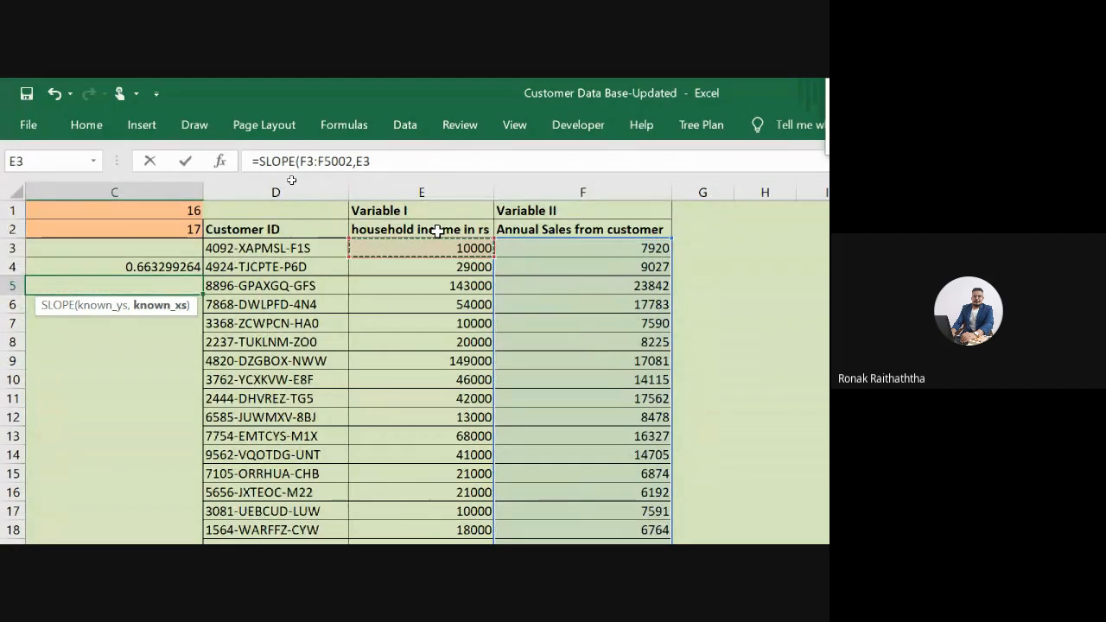
key("ctrl+shift+Down")
type(")")
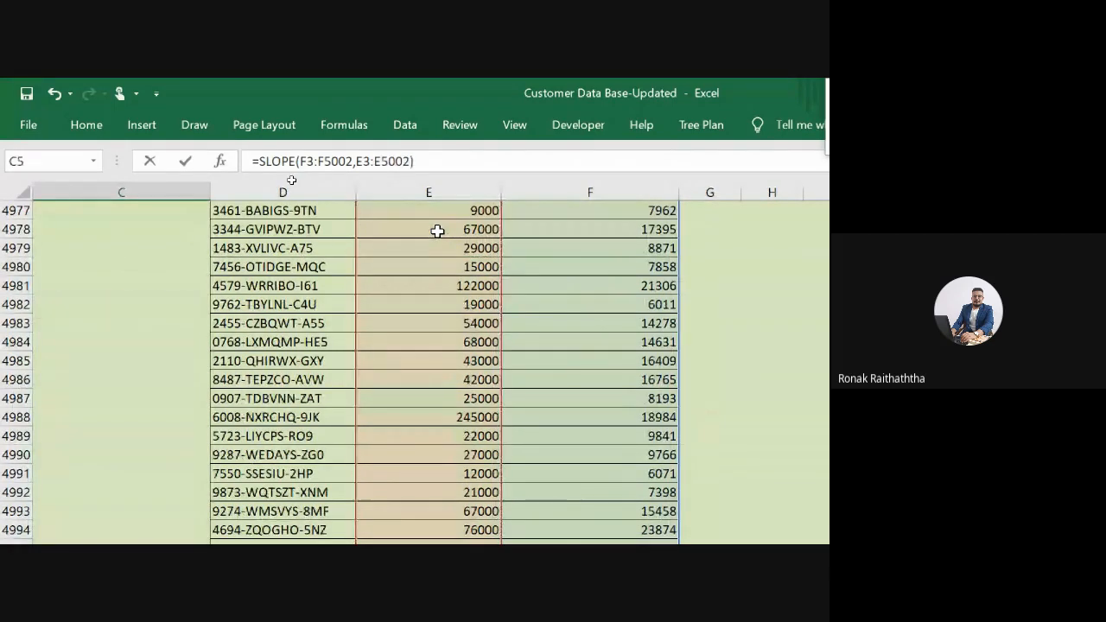
key("Return")
key("ctrl+Home")
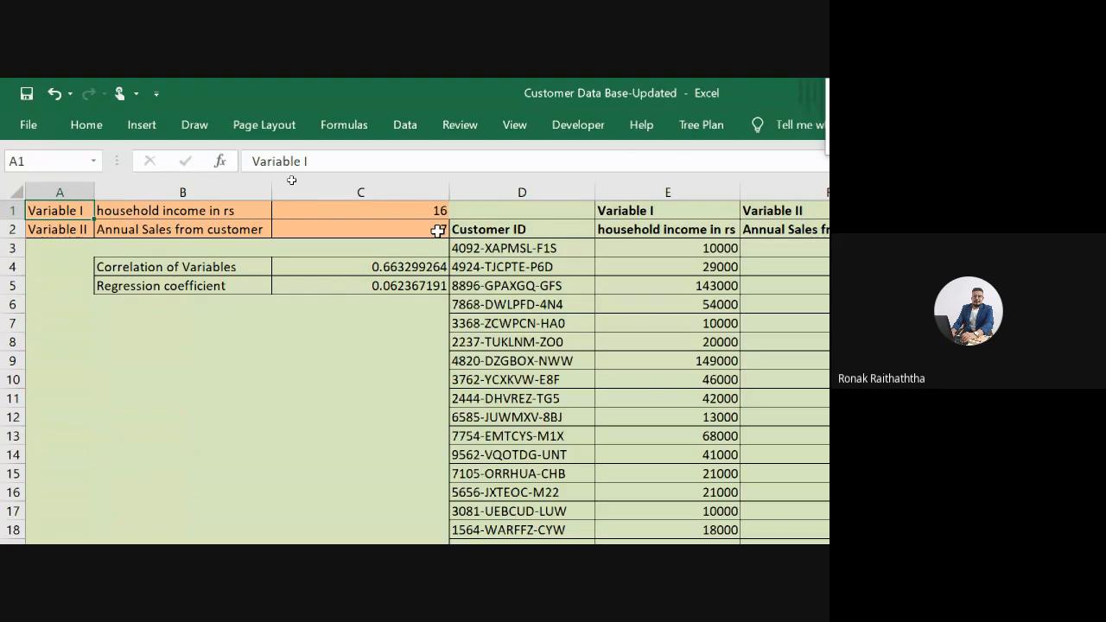
Step: Zoom out the sheet, check the Google Meet window for chat replies, and return to the Customer Data Base-Updated workbook in Excel
scroll(438, 232, "down", 5)
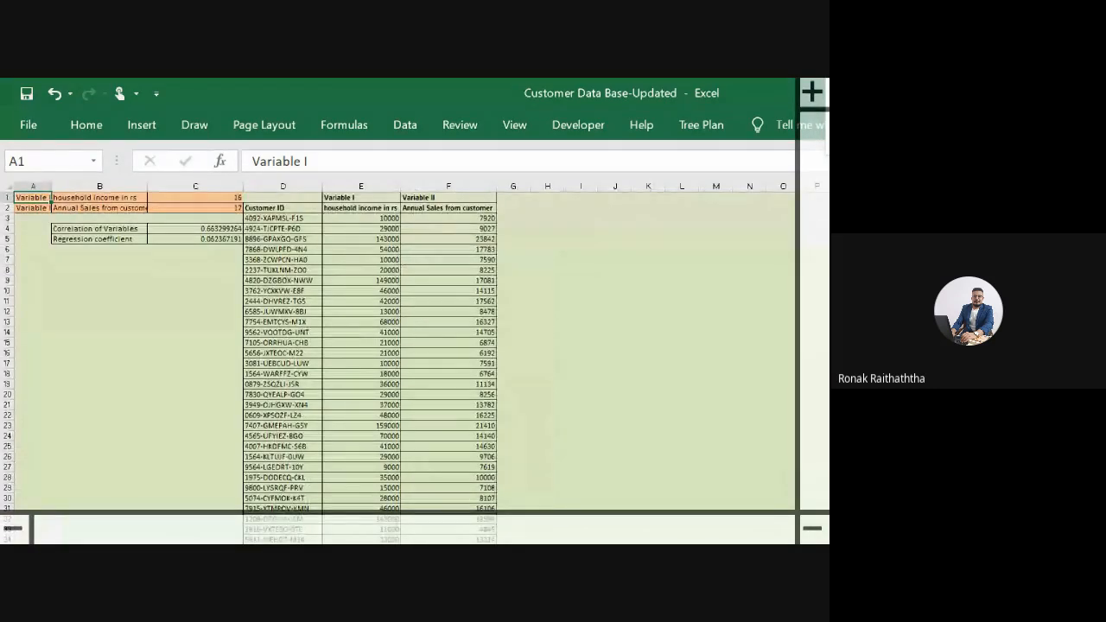
key("alt+Tab")
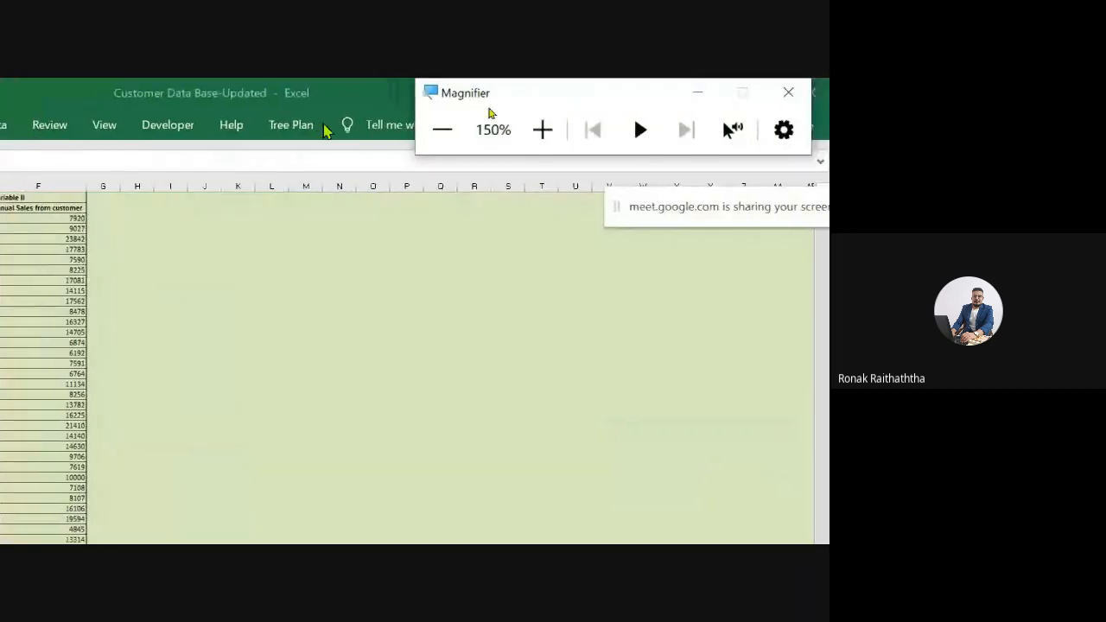
left_click(442, 129)
key("alt+Tab")
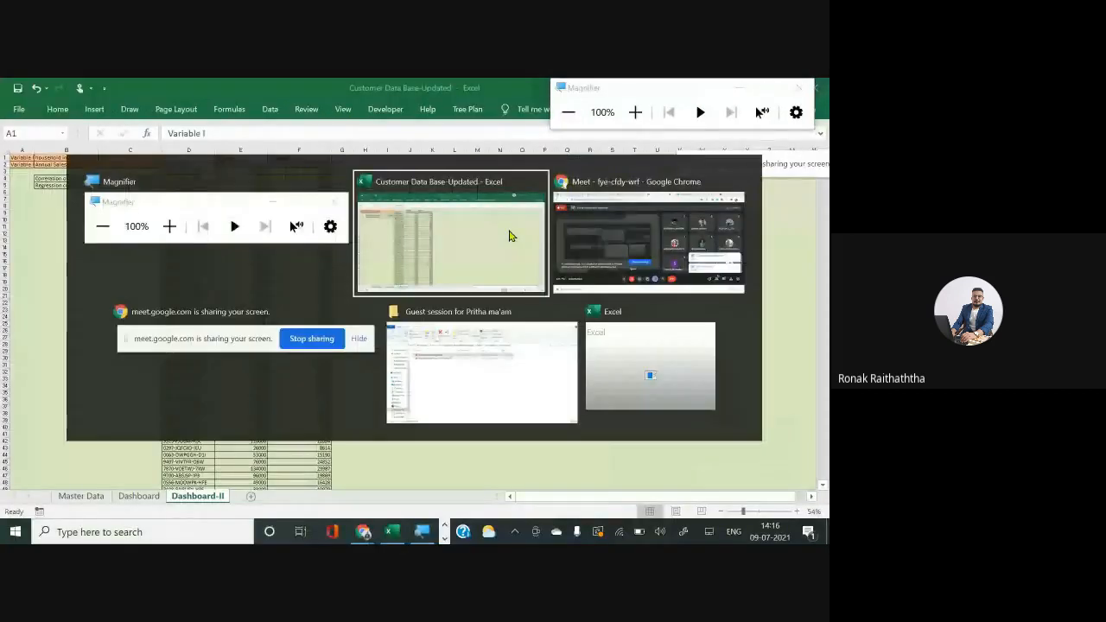
left_click(728, 274)
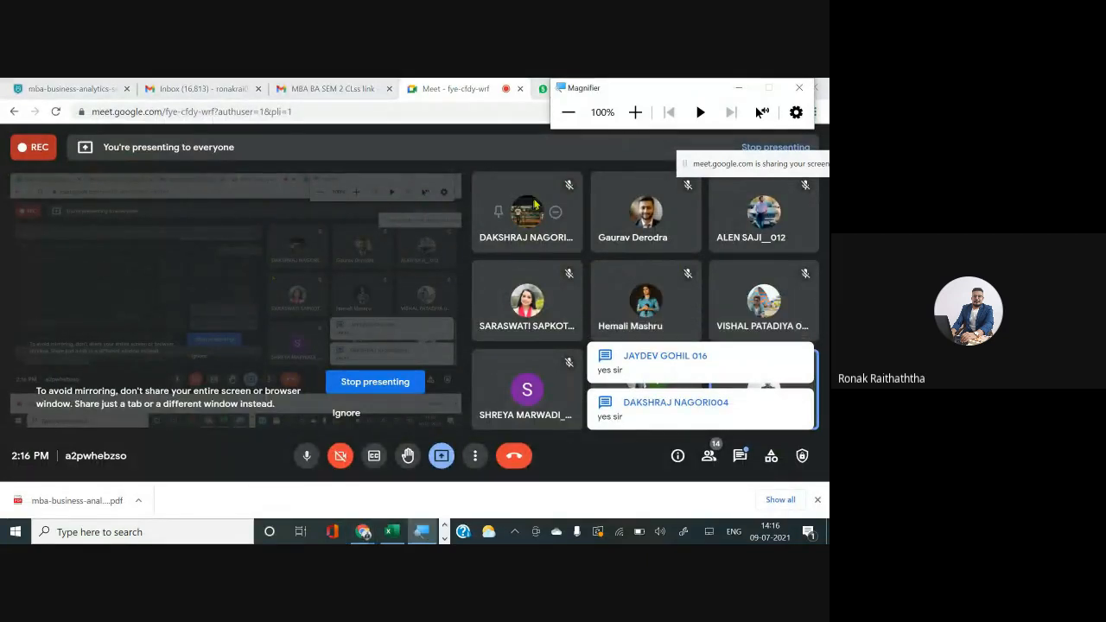
key("alt+Tab")
key("super+plus")
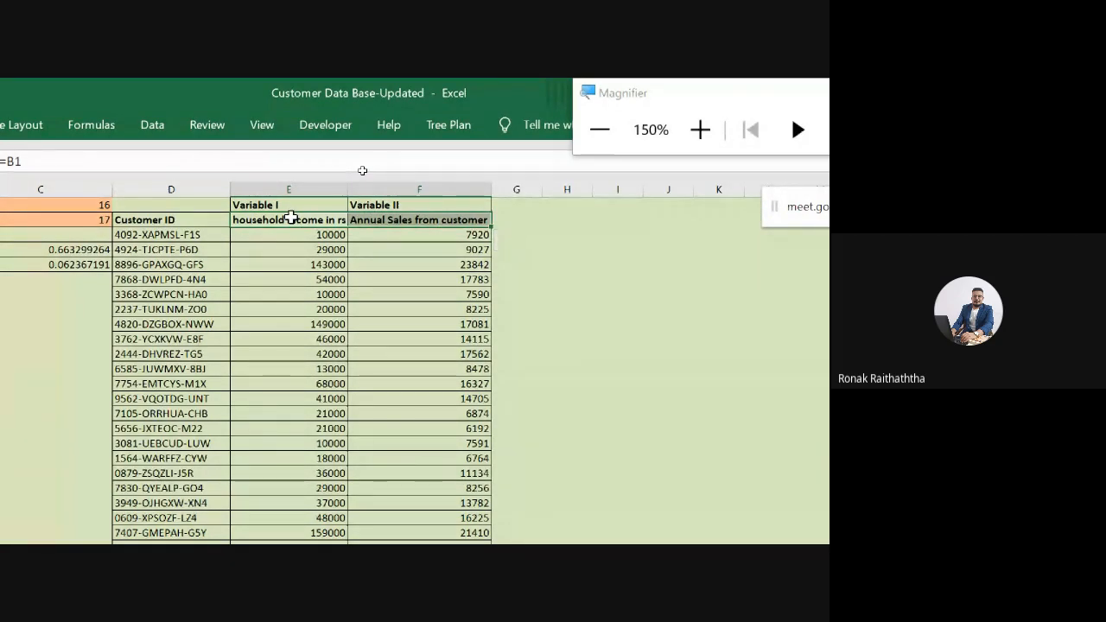
Step: Insert a markers-only scatter chart of household income and Annual Sales from E2:F5002 and move it over the empty columns A to C
key("ctrl+shift+Down")
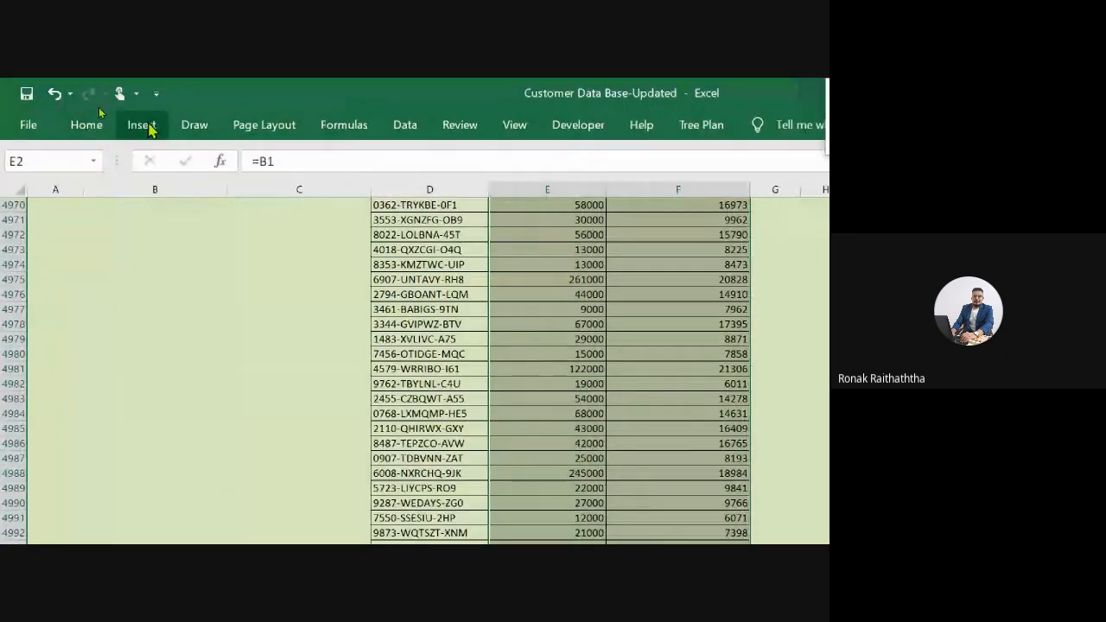
left_click(138, 126)
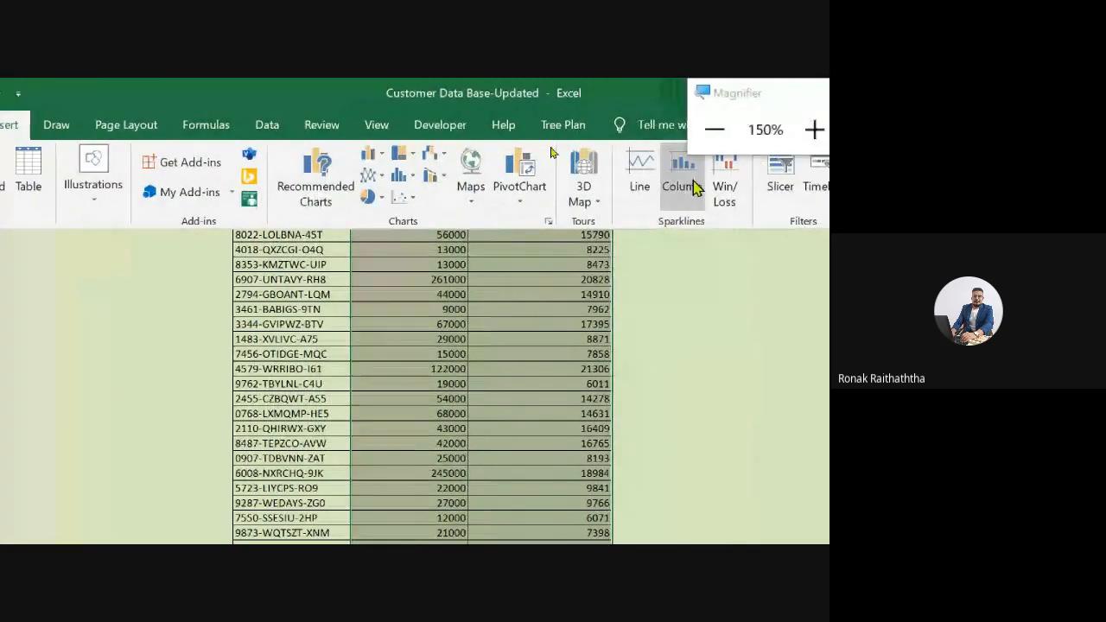
left_click(415, 205)
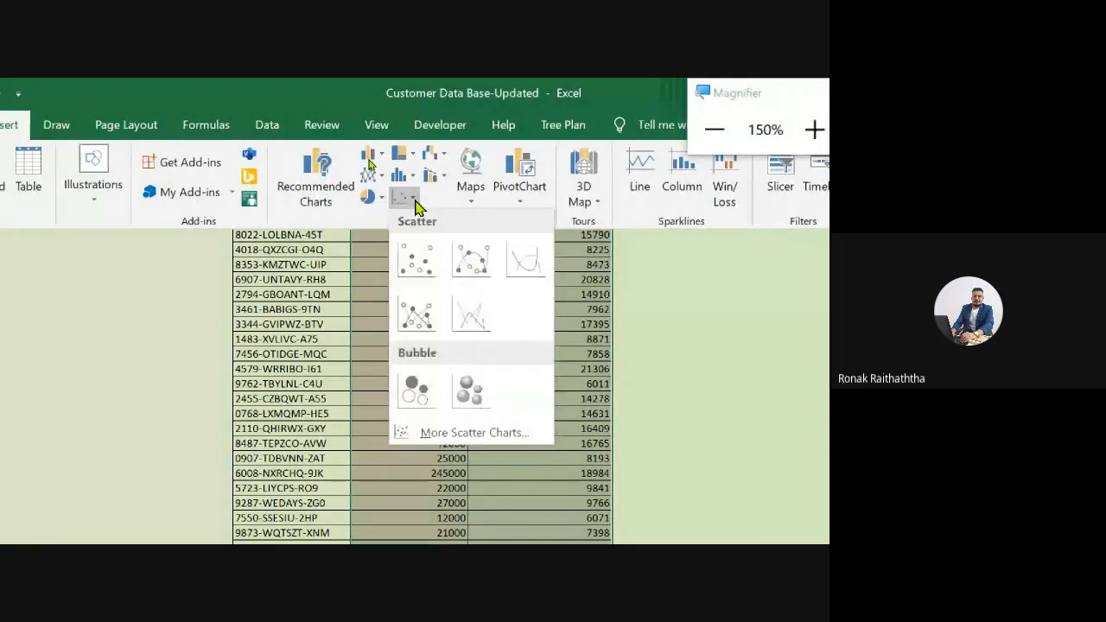
left_click(415, 268)
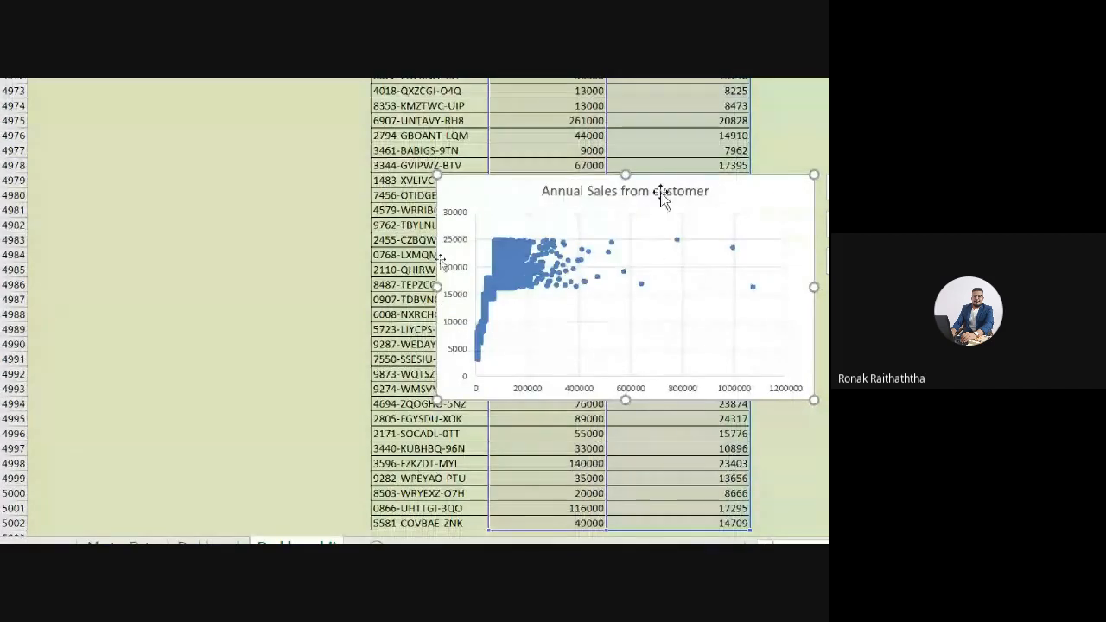
mouse_move(709, 191)
left_mouse_down()
mouse_move(605, 147)
mouse_move(493, 223)
mouse_move(300, 227)
left_mouse_up()
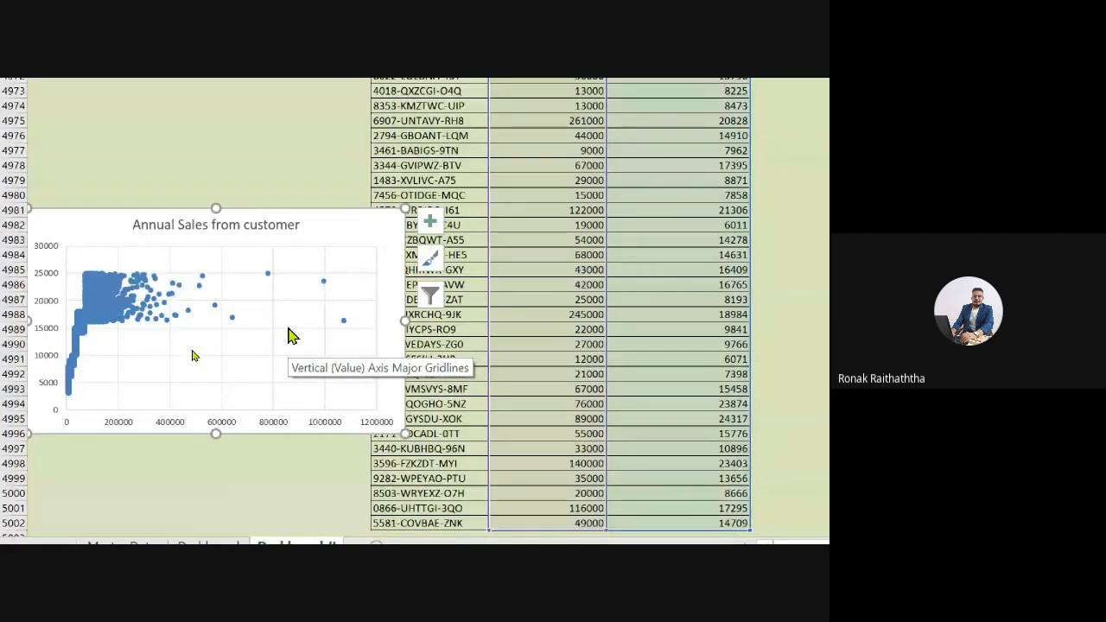
left_click(163, 367)
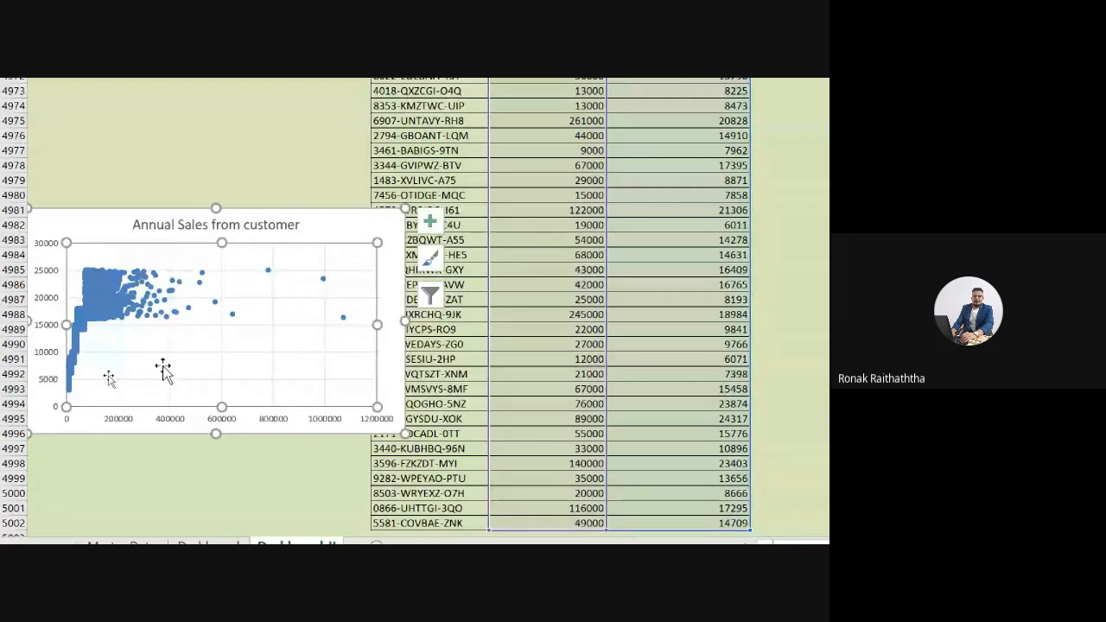
left_click_drag(343, 508, 342, 500)
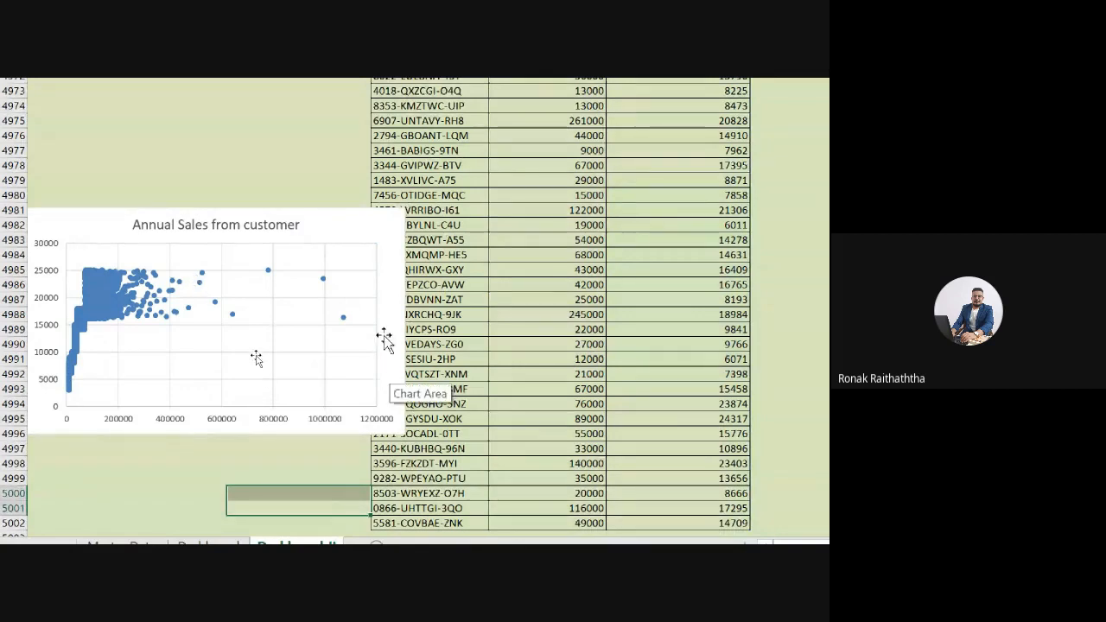
scroll(384, 340, "up", 4)
scroll(383, 340, "down", 4)
left_click(393, 363)
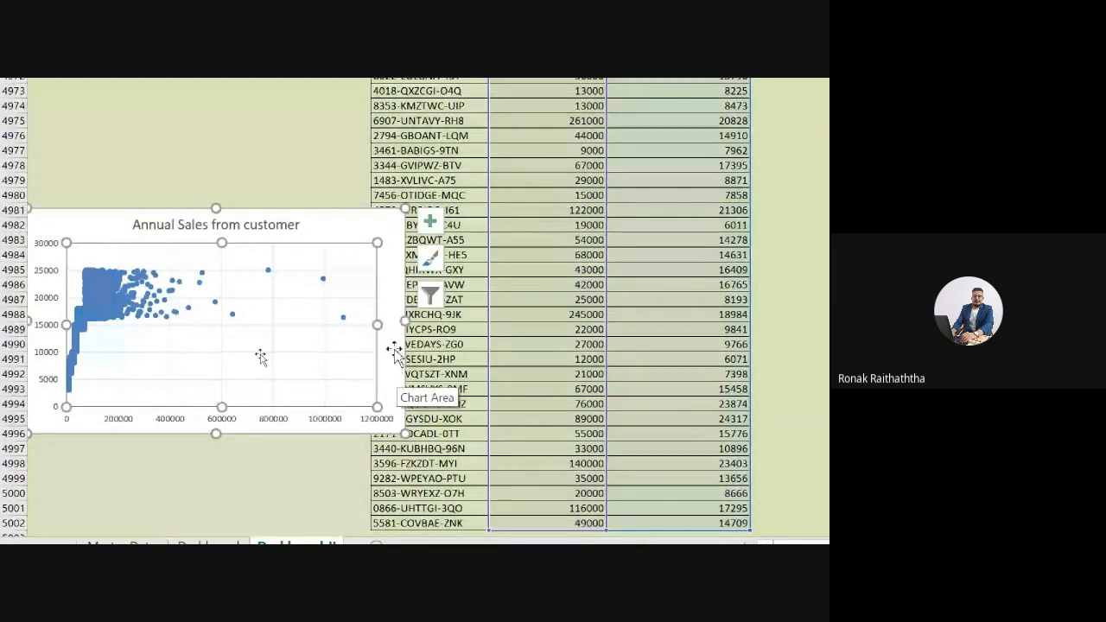
left_click(388, 226)
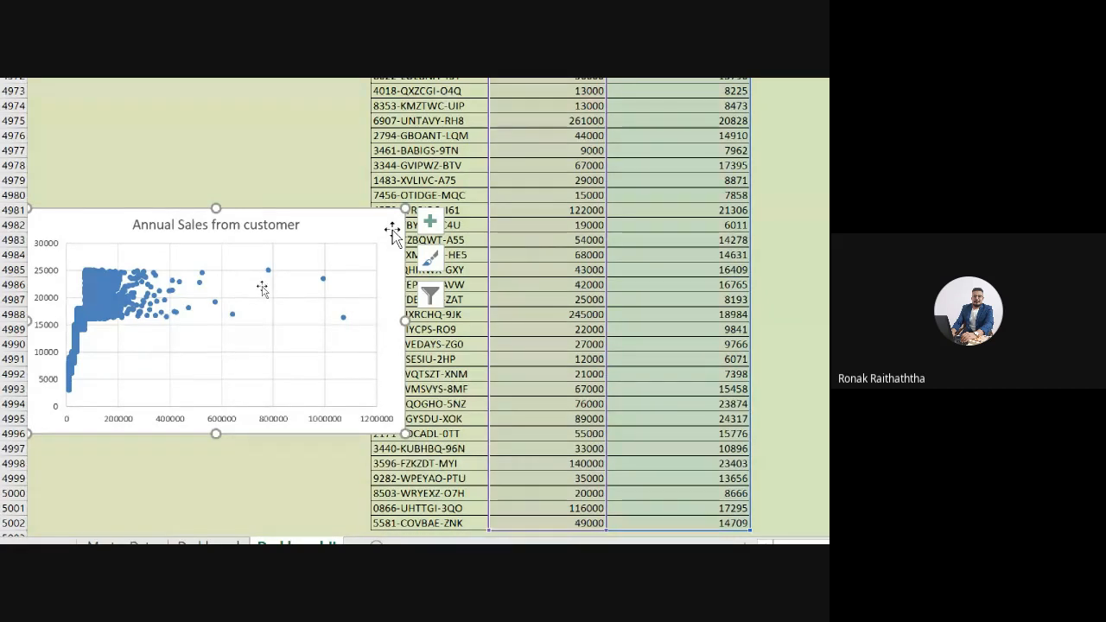
left_click(627, 254)
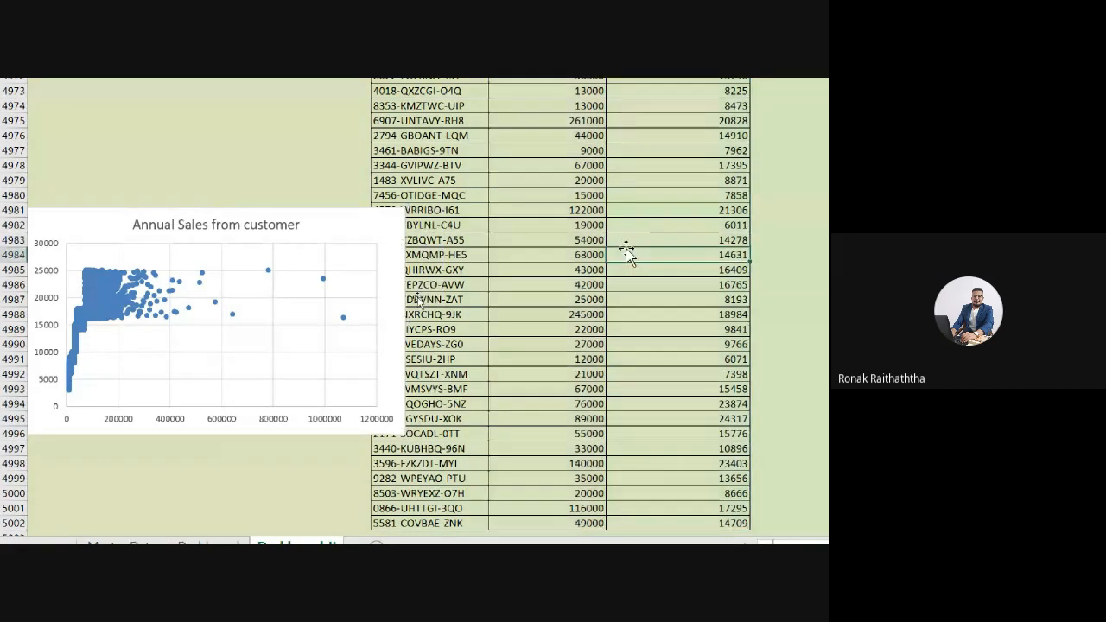
Step: Cut the Annual Sales scatter chart from the end of the data and paste it at A7 below the regression coefficient
left_click(380, 224)
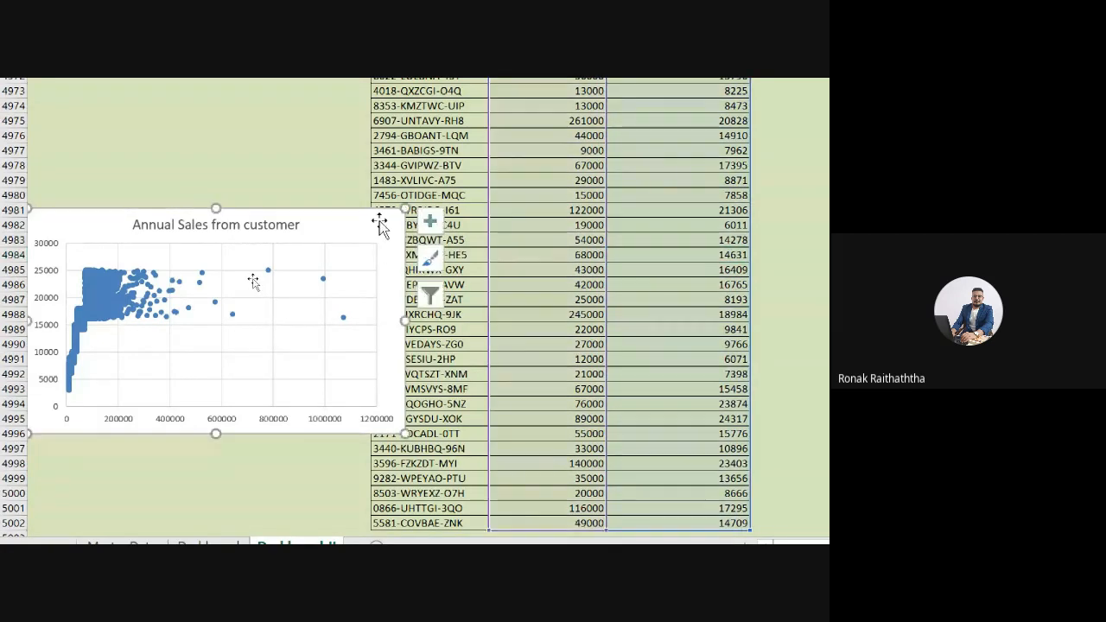
key("ctrl+x")
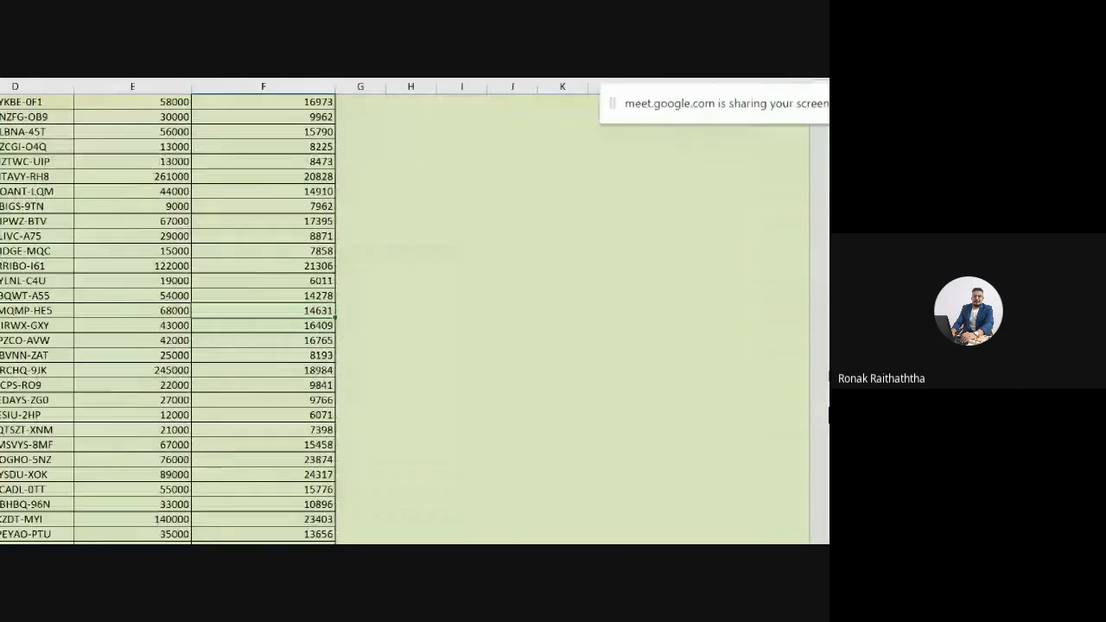
left_click(249, 253)
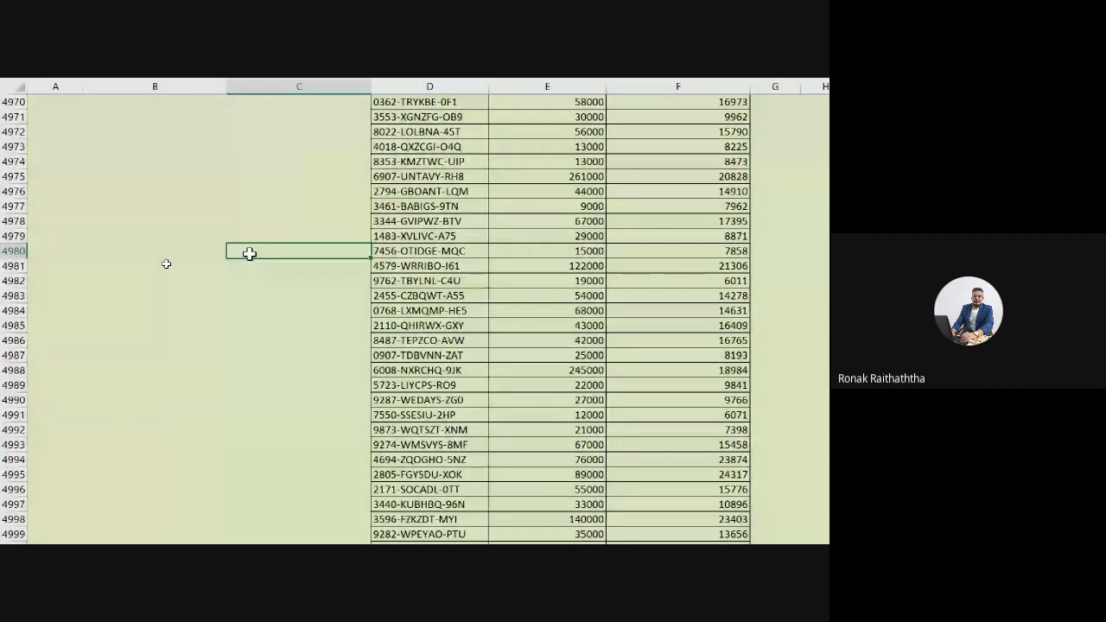
key("ctrl+Up")
key("Left")
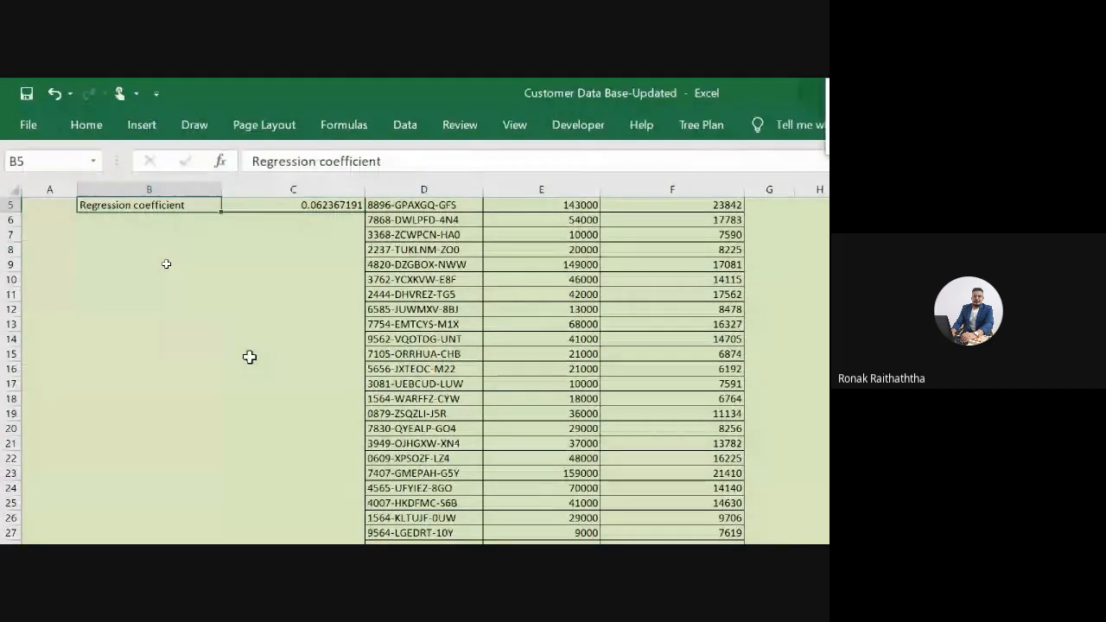
key("Down")
key("Down")
key("Left")
key("ctrl+v")
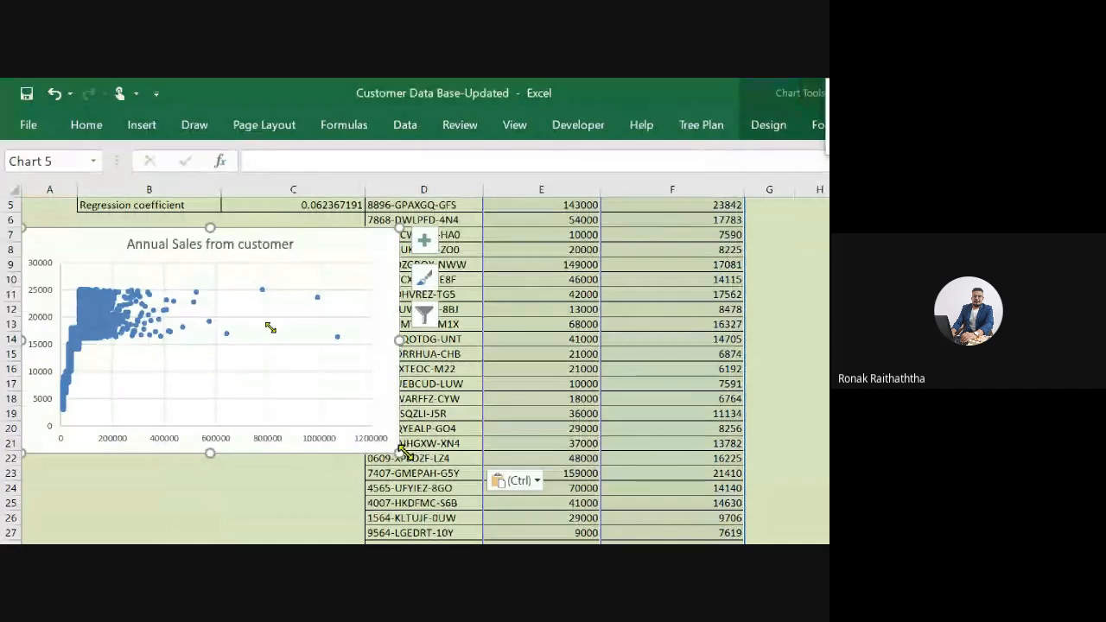
Step: Shrink the scatter chart so it ends within column C, clear of the Customer ID column
left_click_drag(399, 453, 295, 404)
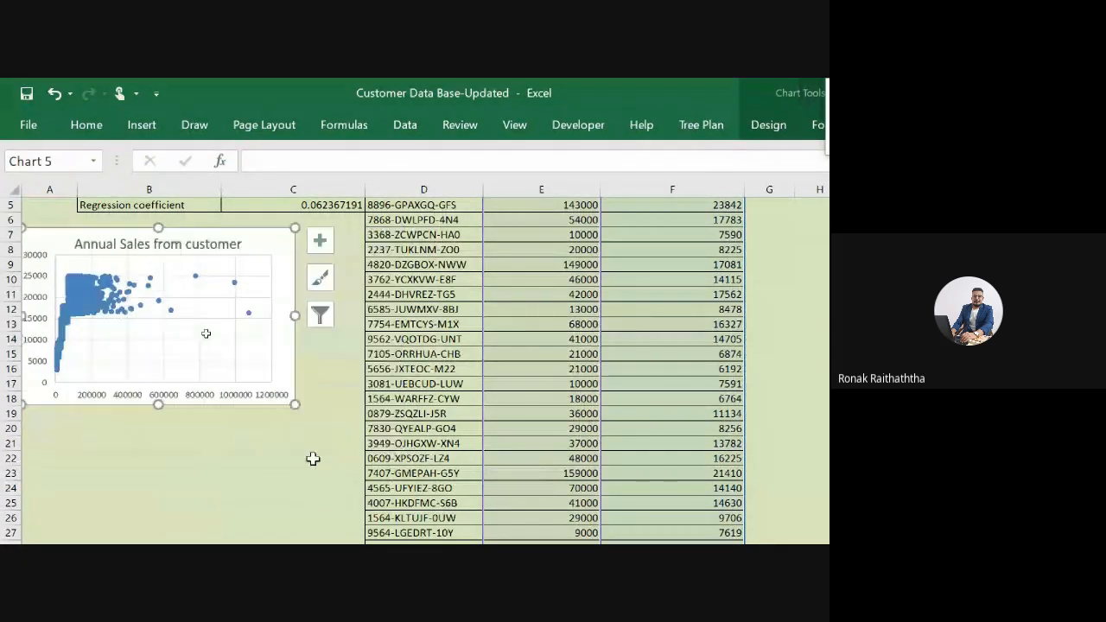
left_click(196, 463)
scroll(341, 372, "up", 2)
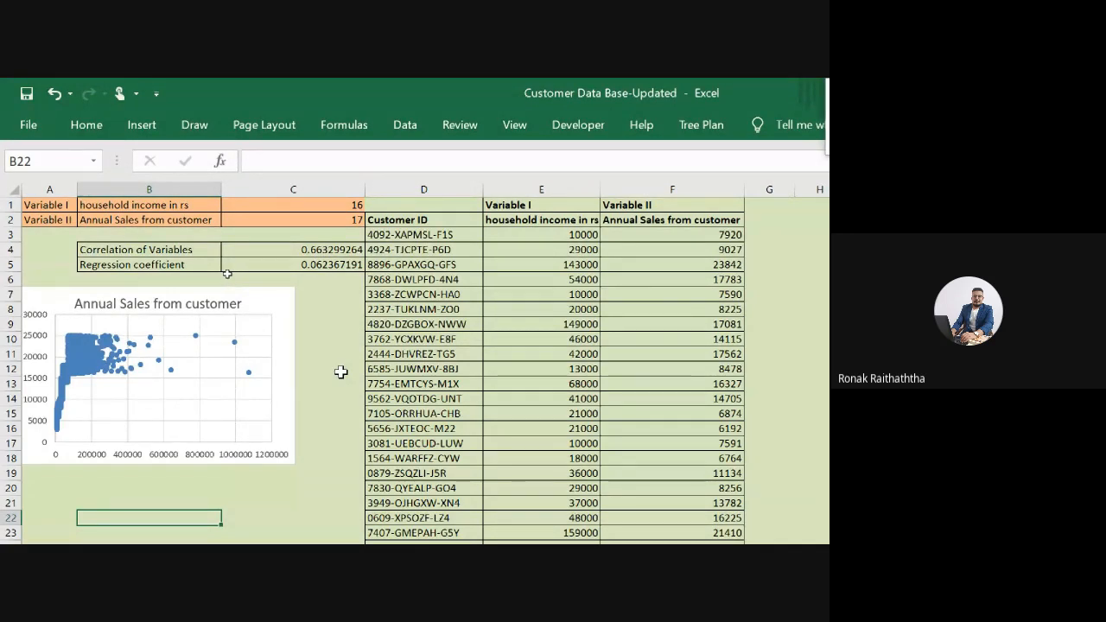
Step: Insert a histogram of the household income data in E2:E5002
left_click(536, 230)
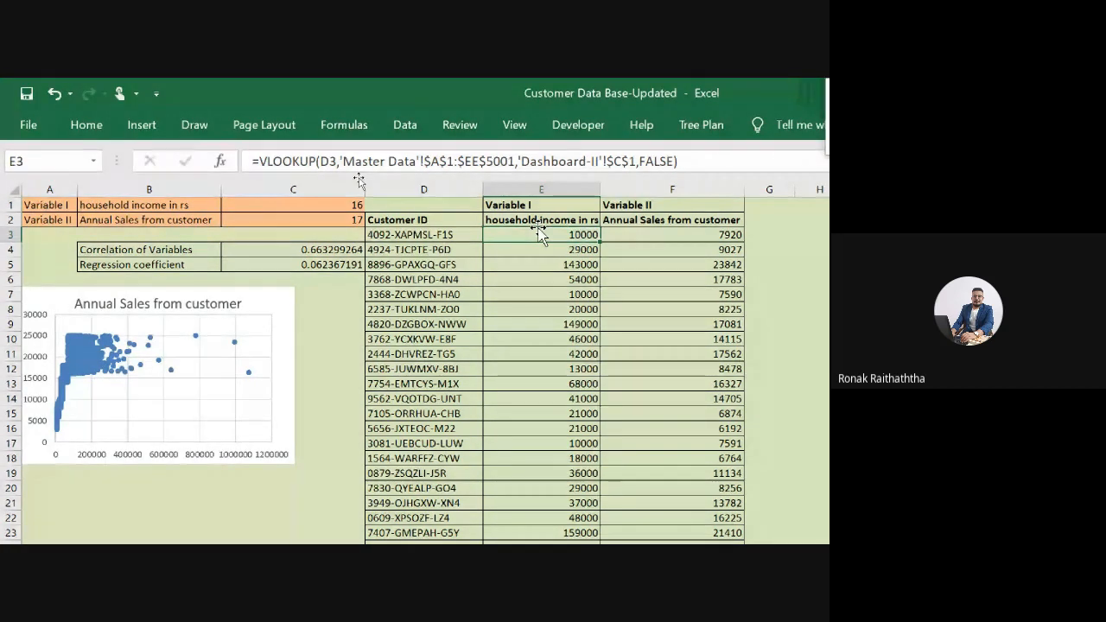
key("Up")
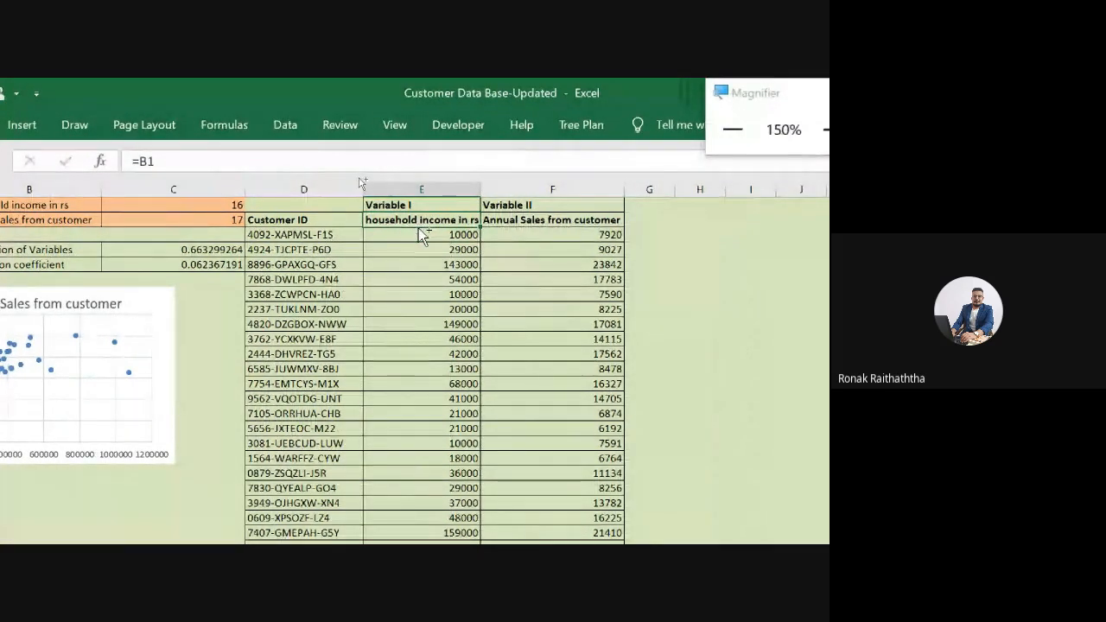
key("ctrl+shift+Down")
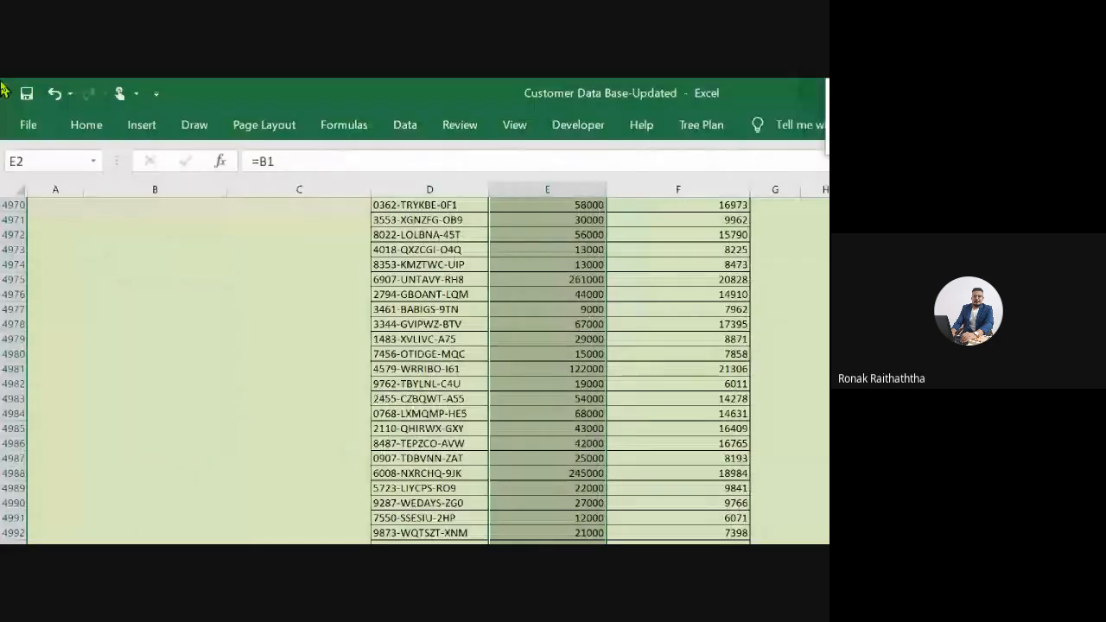
left_click(143, 126)
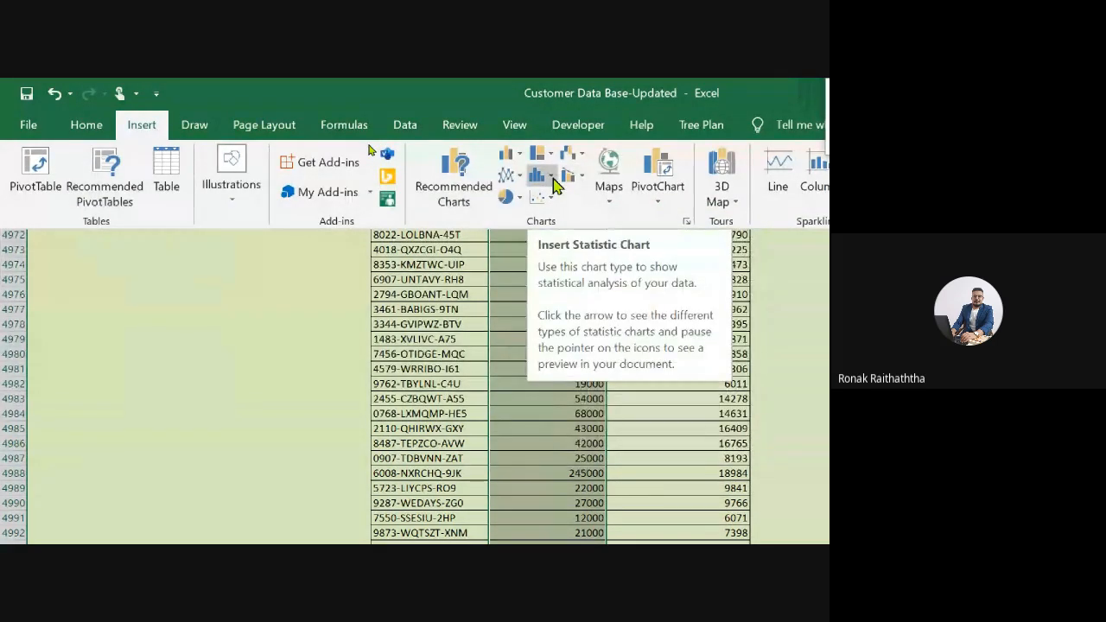
left_click(551, 177)
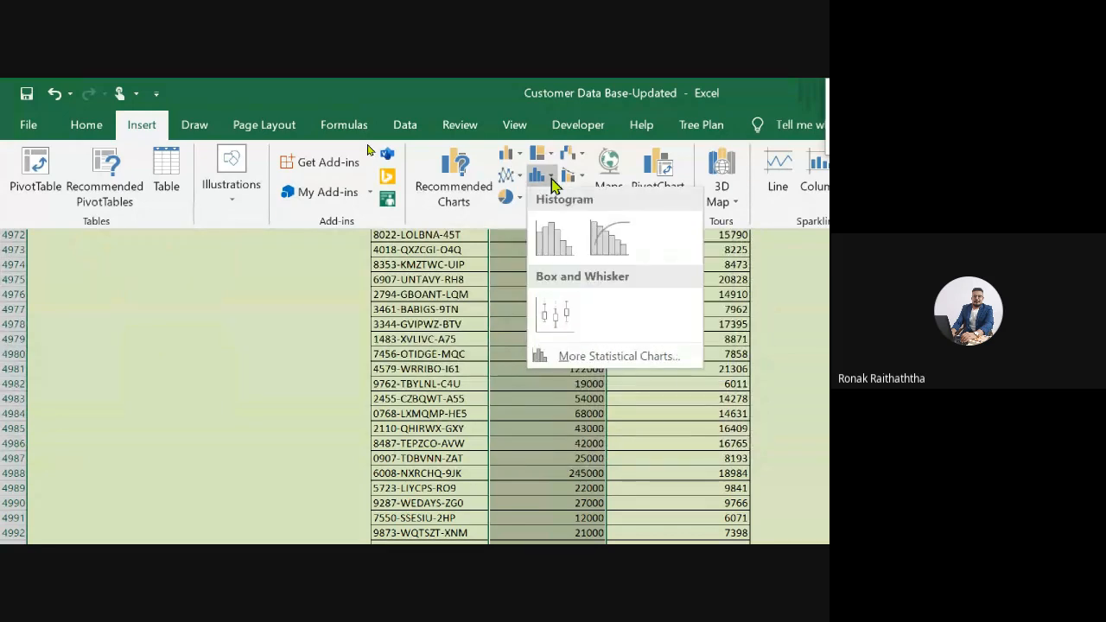
left_click(550, 243)
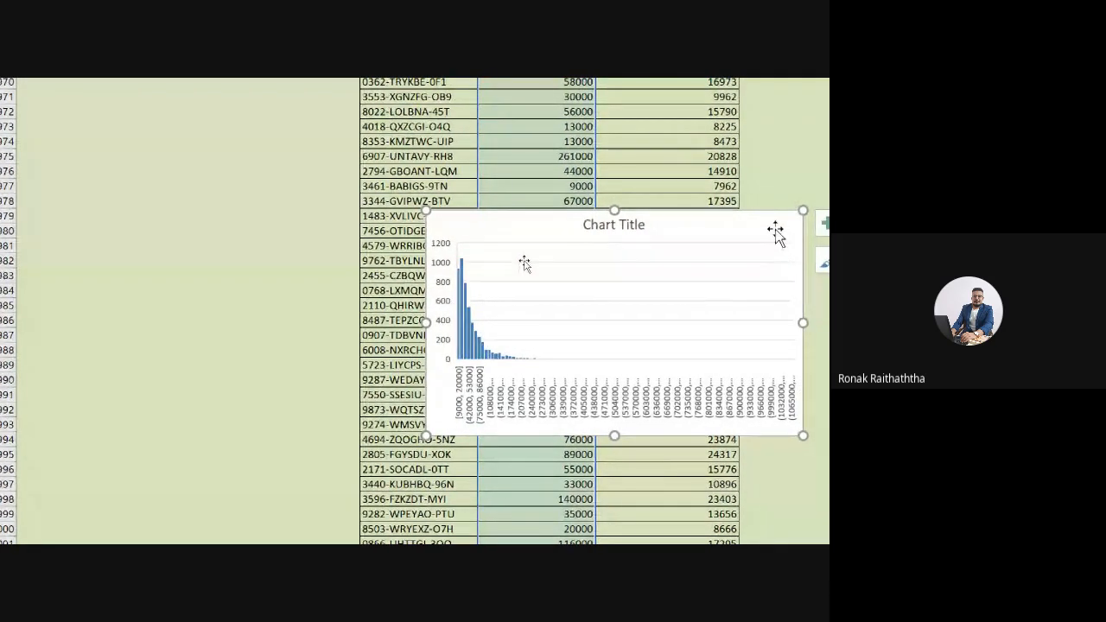
Step: Cut the histogram and paste it at A20, directly below the scatter chart
key("Delete")
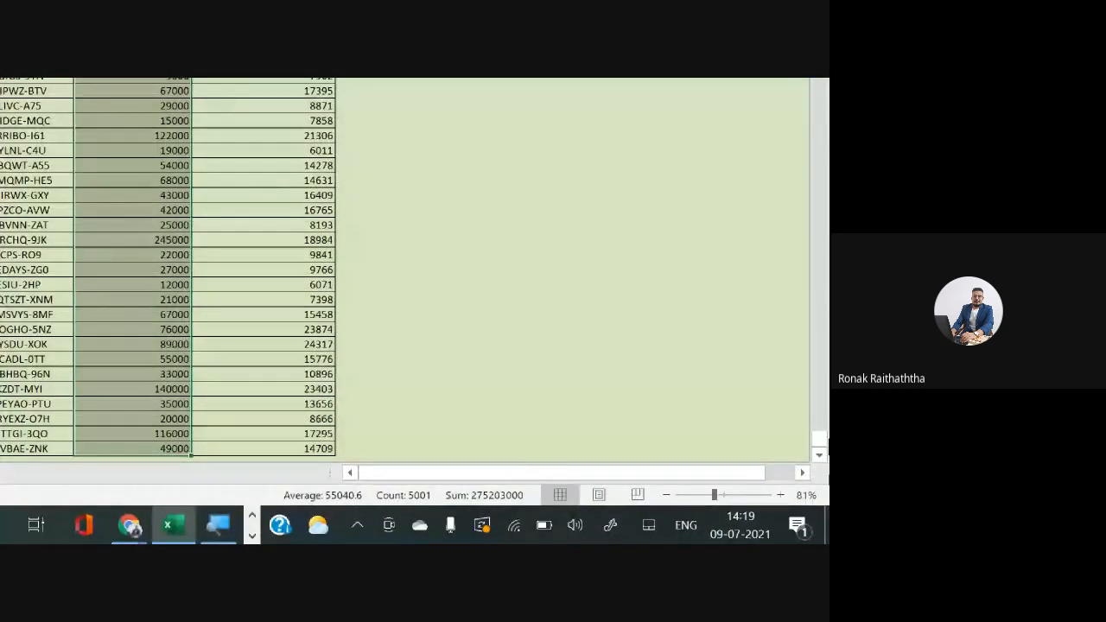
left_click_drag(820, 440, 800, 312)
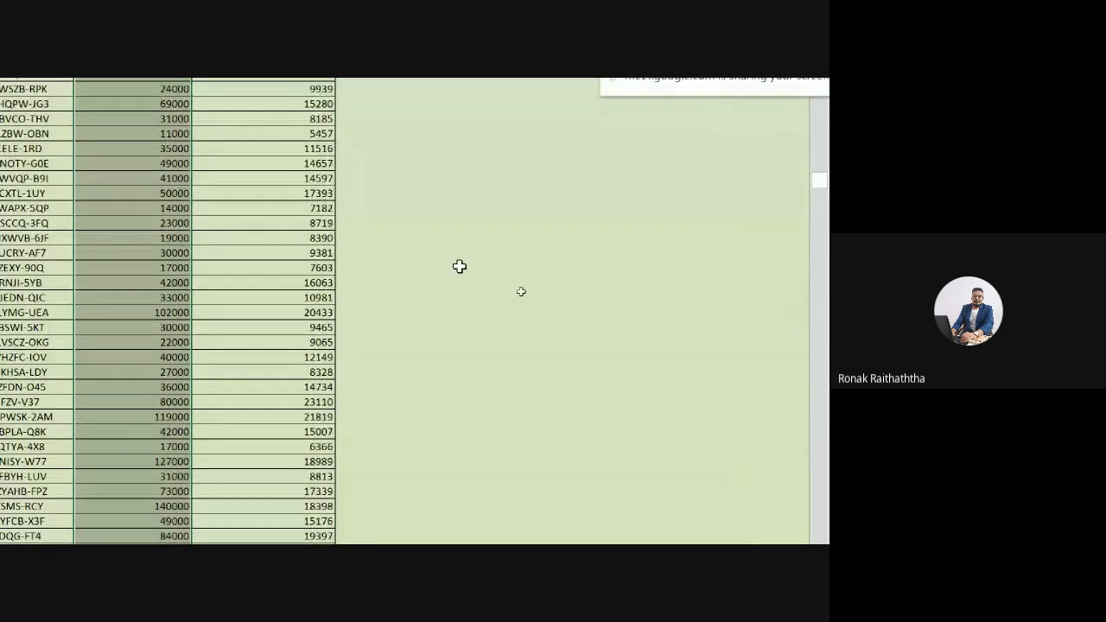
left_click(147, 220)
key("ctrl+Up")
left_click(52, 309)
key("ctrl+v")
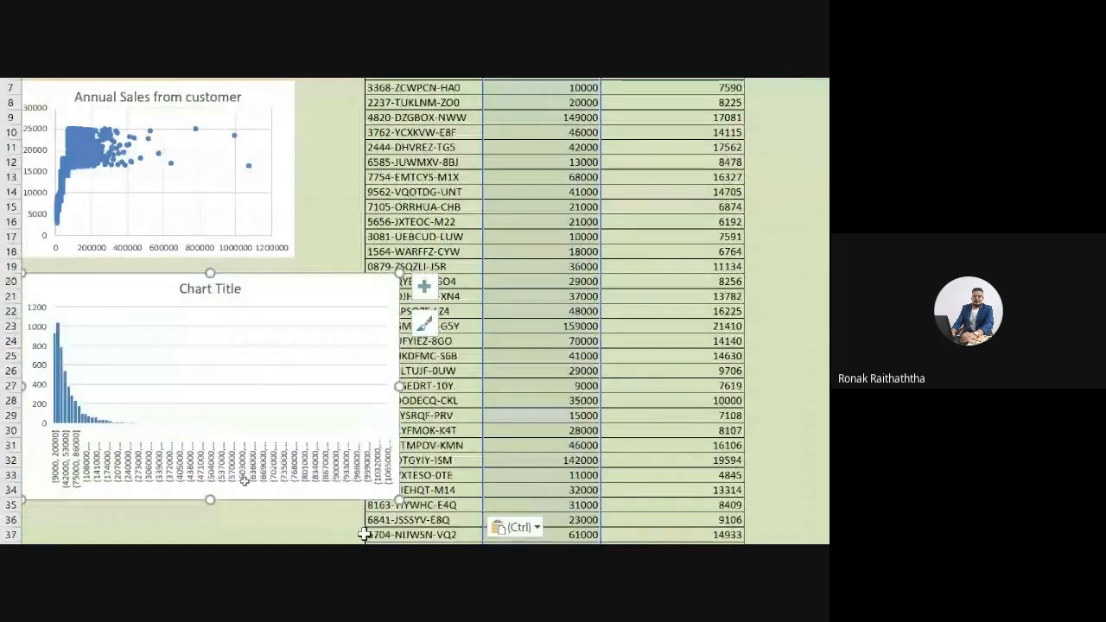
Step: Shrink the histogram to about the width of the scatter chart above it
mouse_move(400, 499)
left_mouse_down()
mouse_move(310, 465)
mouse_move(292, 477)
left_mouse_up()
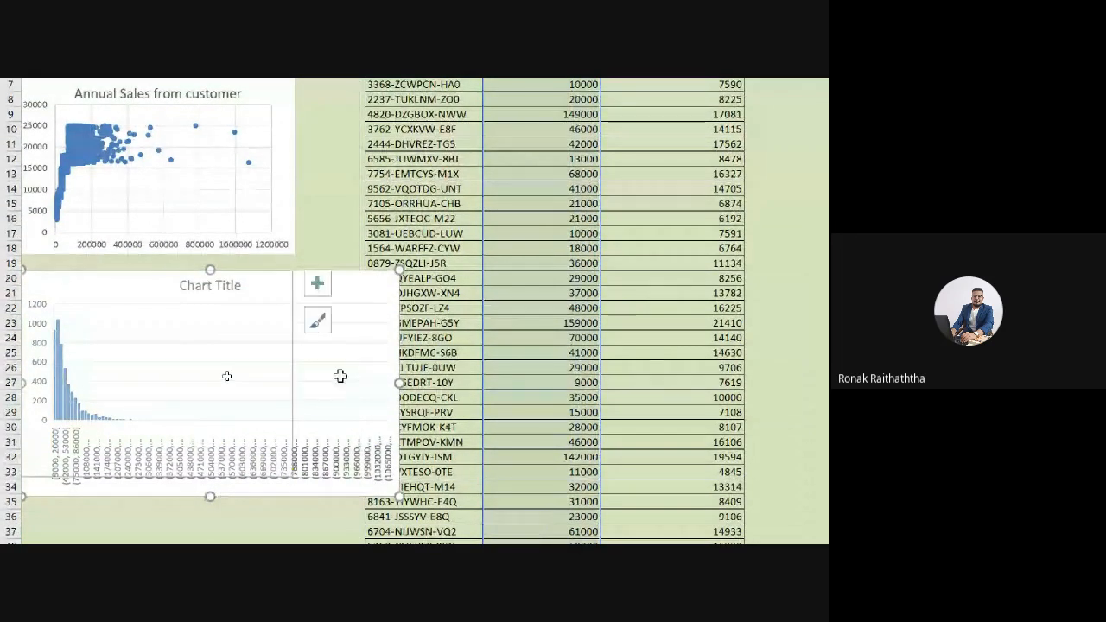
left_click(346, 195)
scroll(264, 350, "up", 1)
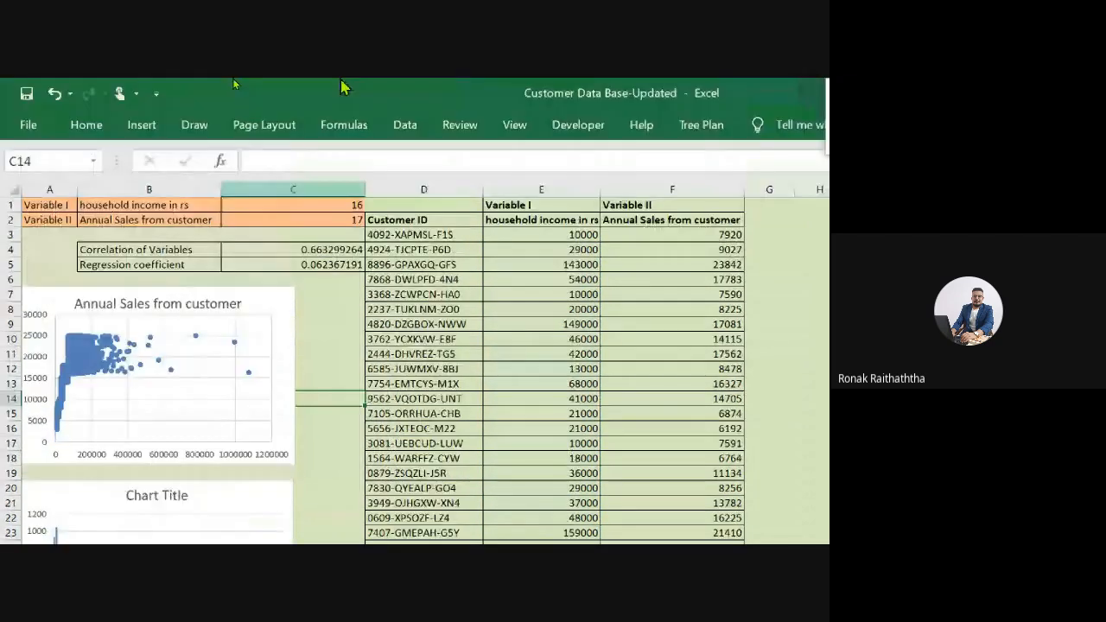
Step: Hide columns D to F, which hold the customer IDs and both variables
left_click(436, 189)
left_click_drag(437, 188, 724, 173)
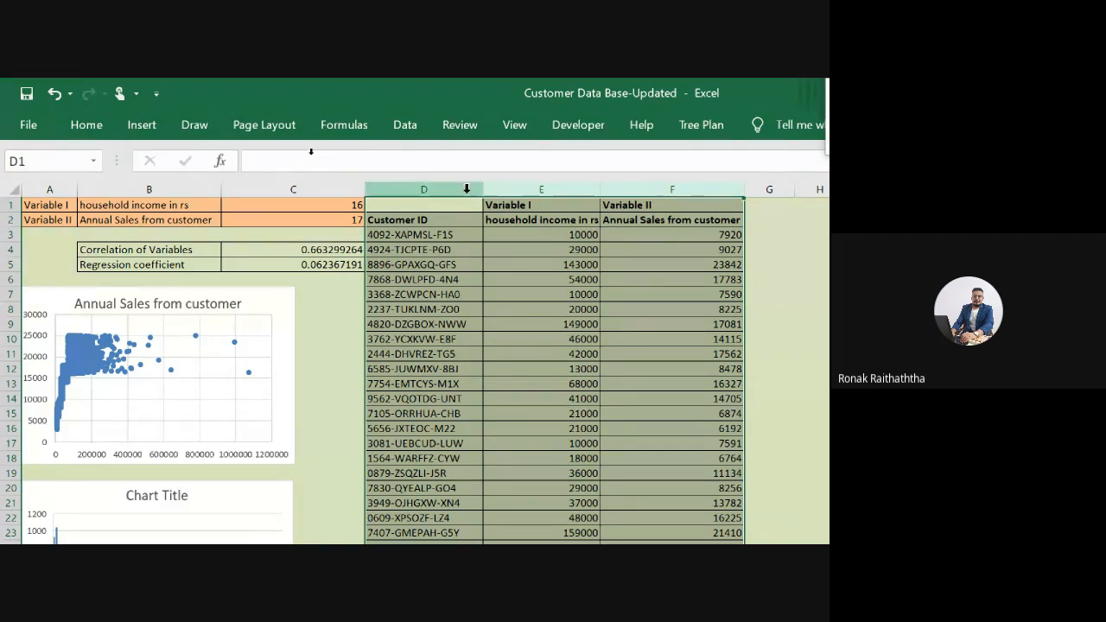
right_click(467, 188)
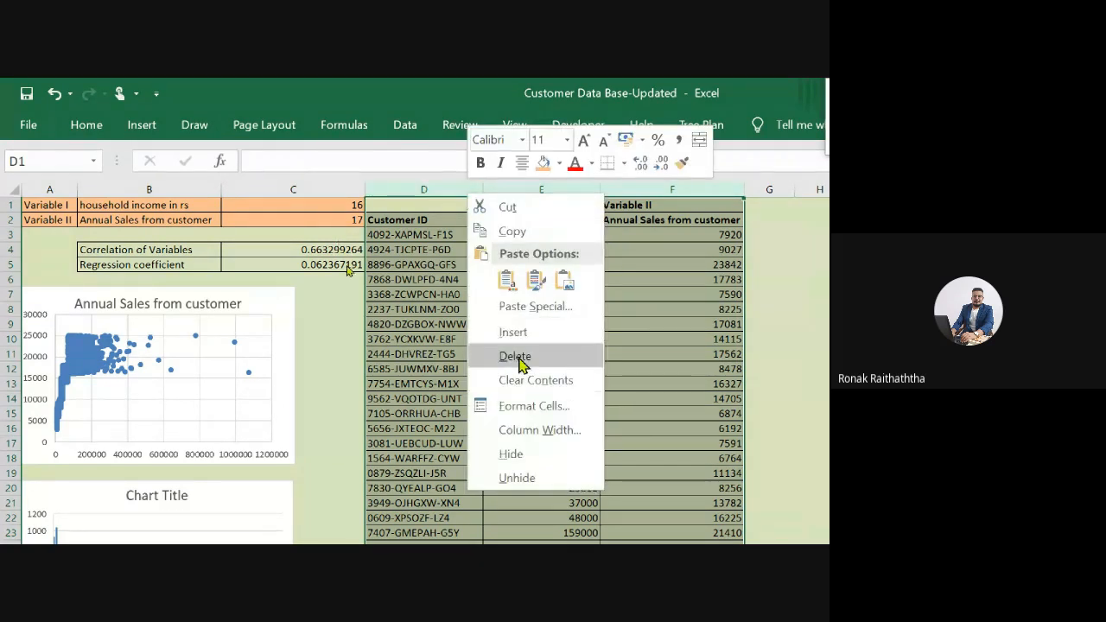
left_click(525, 453)
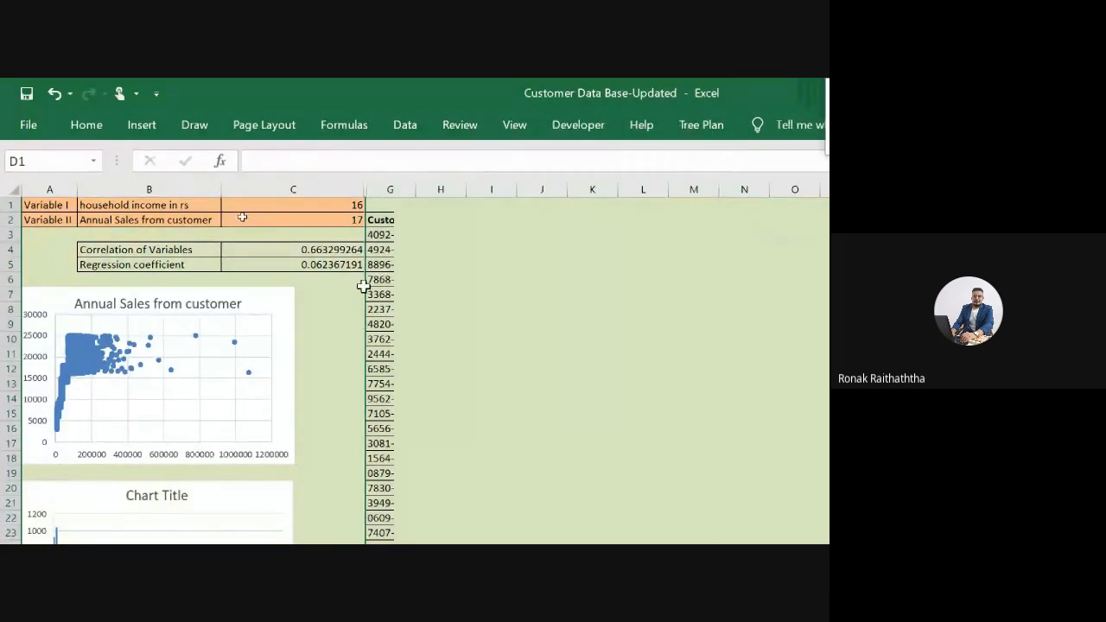
left_click(432, 259)
left_click(337, 337)
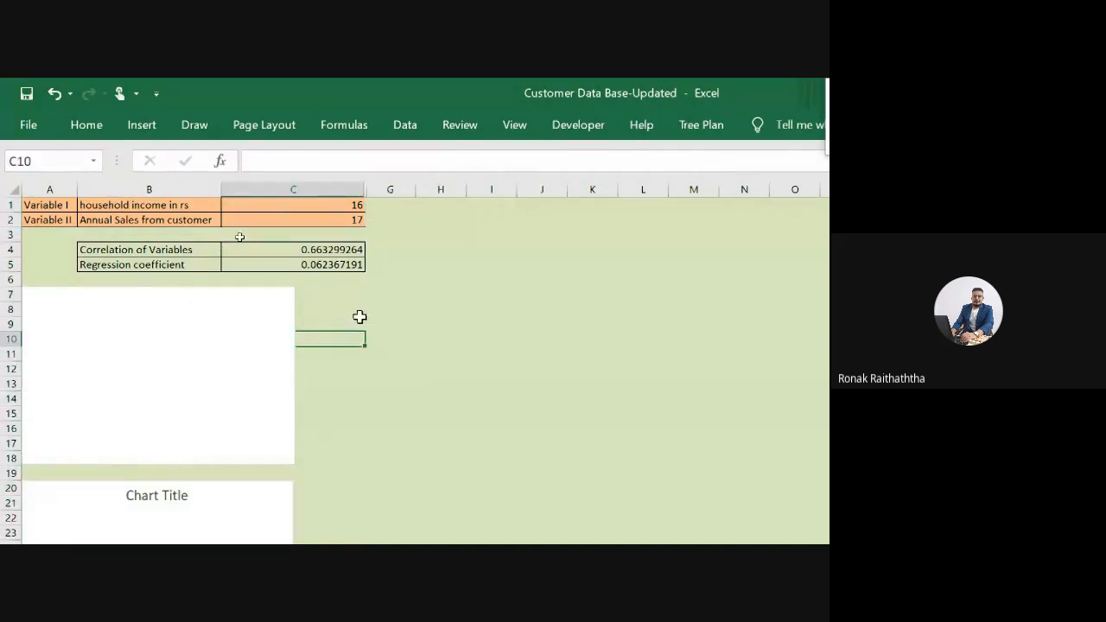
scroll(372, 302, "down", 2)
scroll(383, 288, "up", 2)
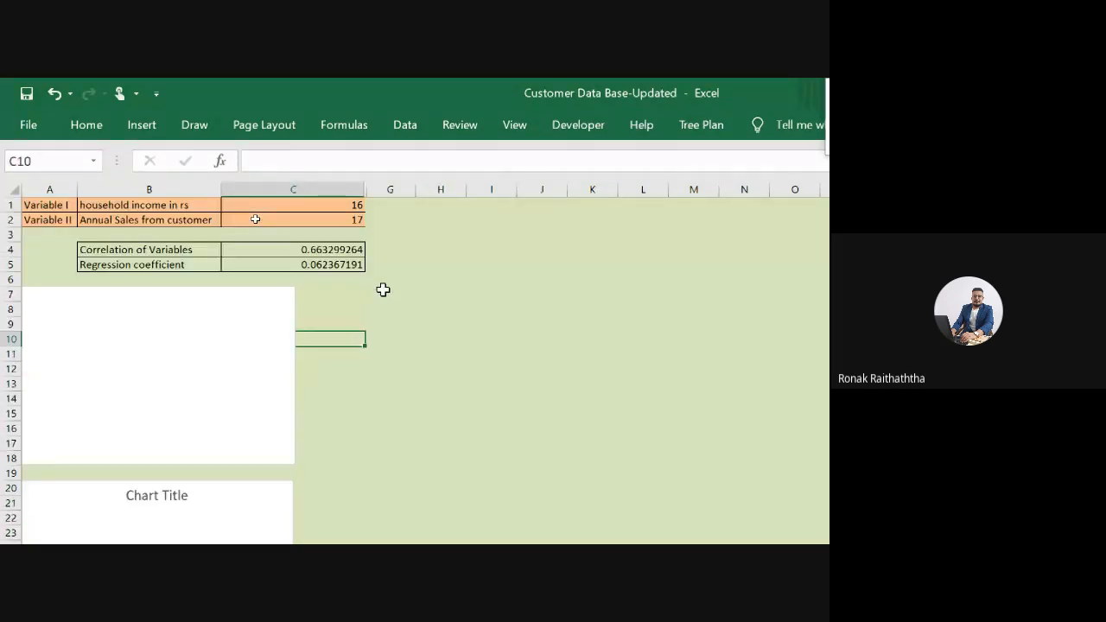
left_click(373, 187)
left_click_drag(367, 188, 375, 187)
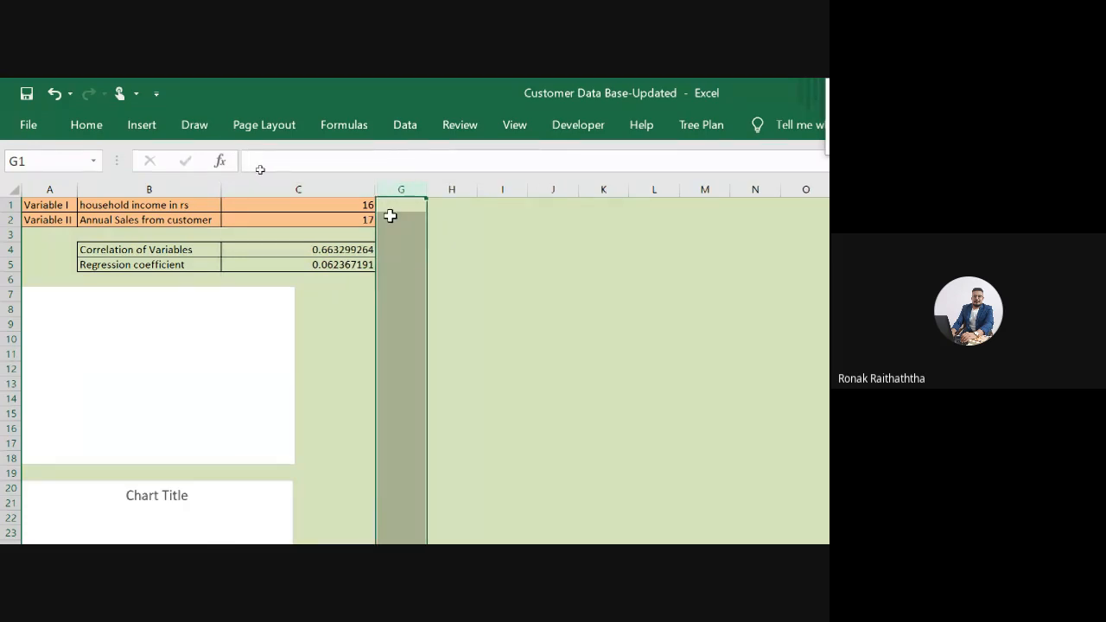
key("ctrl+z")
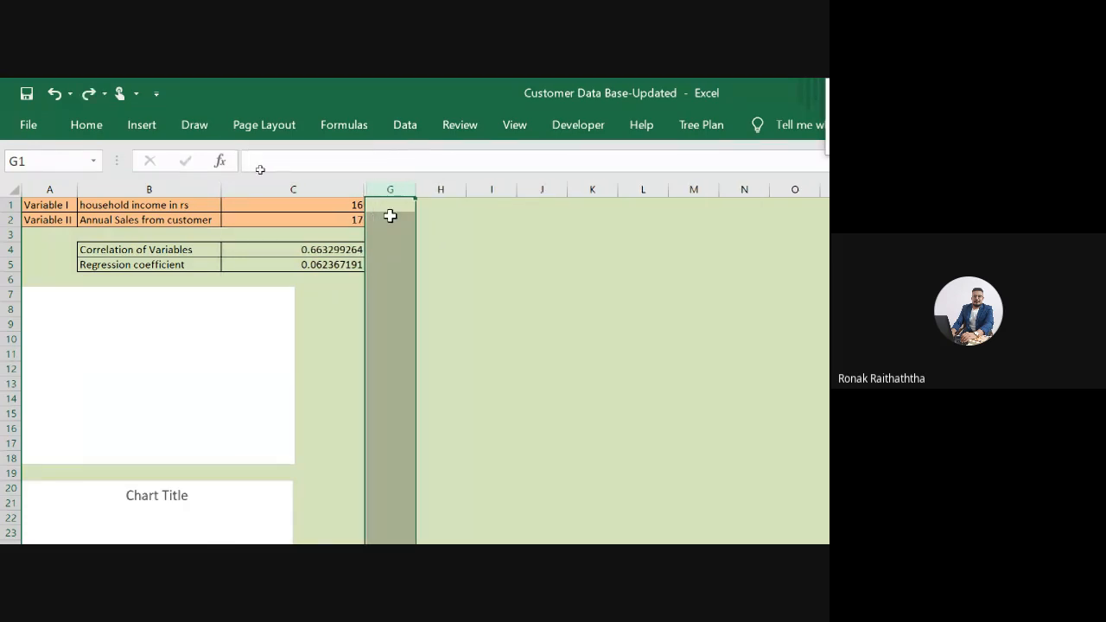
Step: Unhide columns D to F between columns C and G
left_click(346, 185)
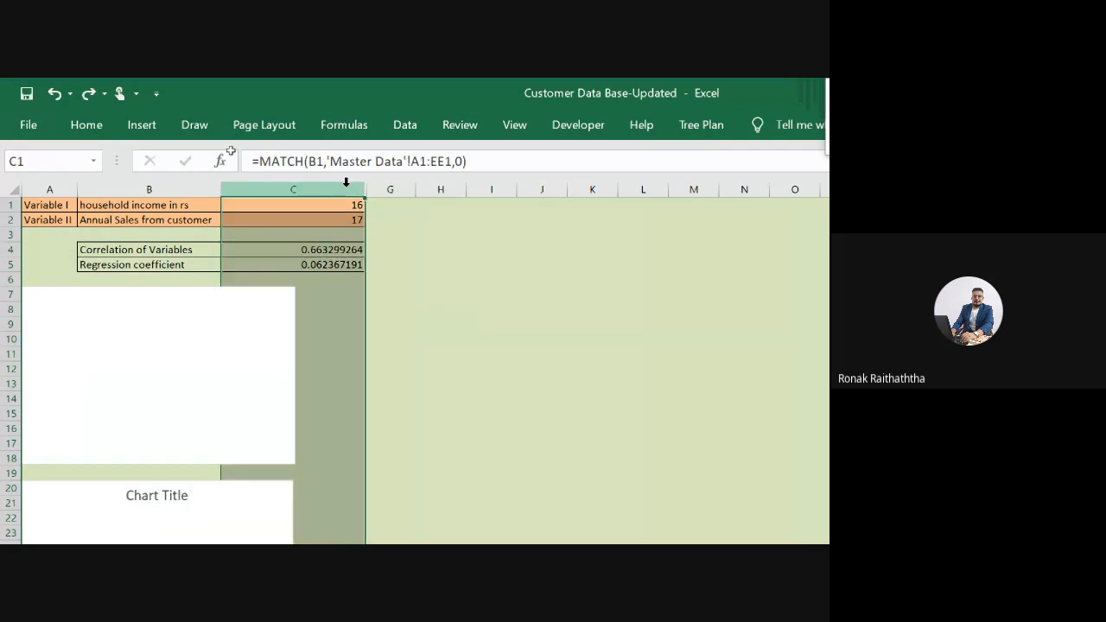
left_click_drag(345, 183, 383, 180)
right_click(390, 189)
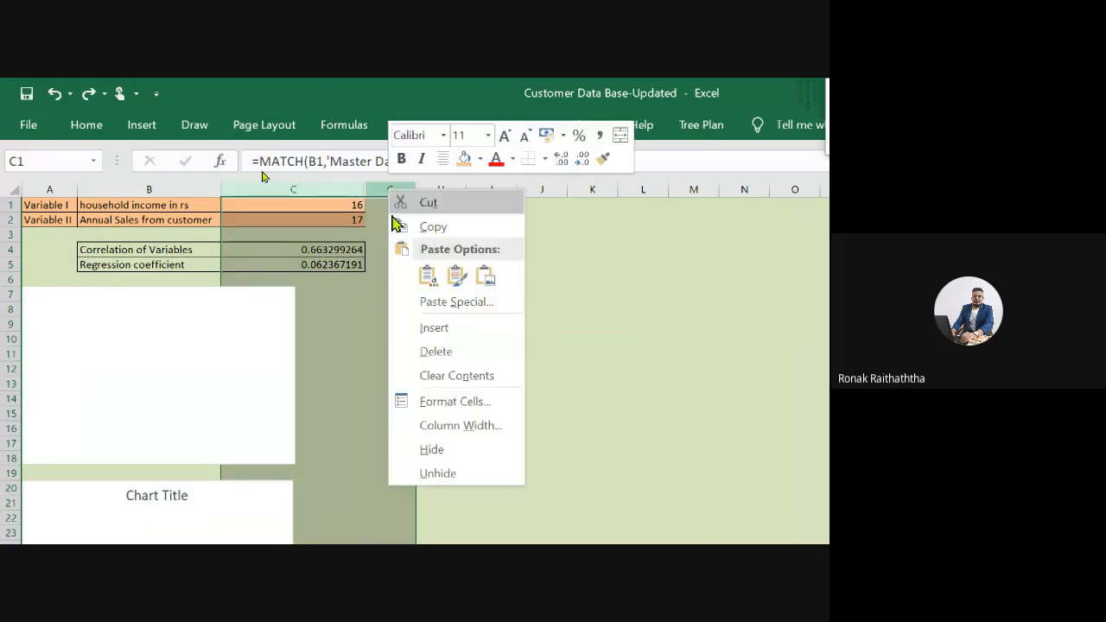
left_click(442, 474)
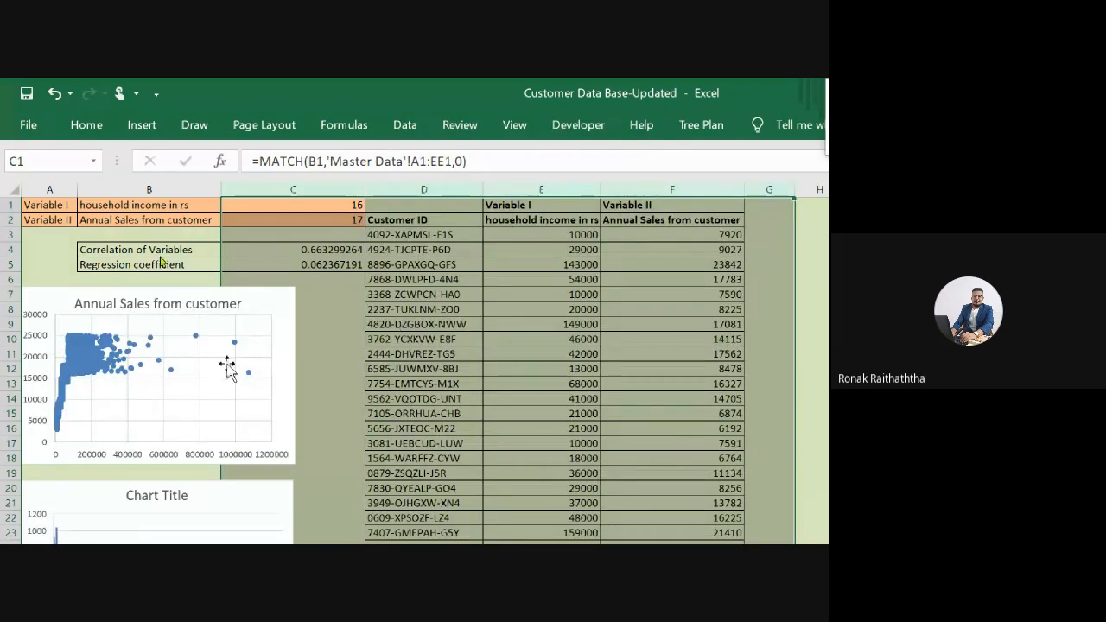
left_click(316, 277)
left_click(346, 308)
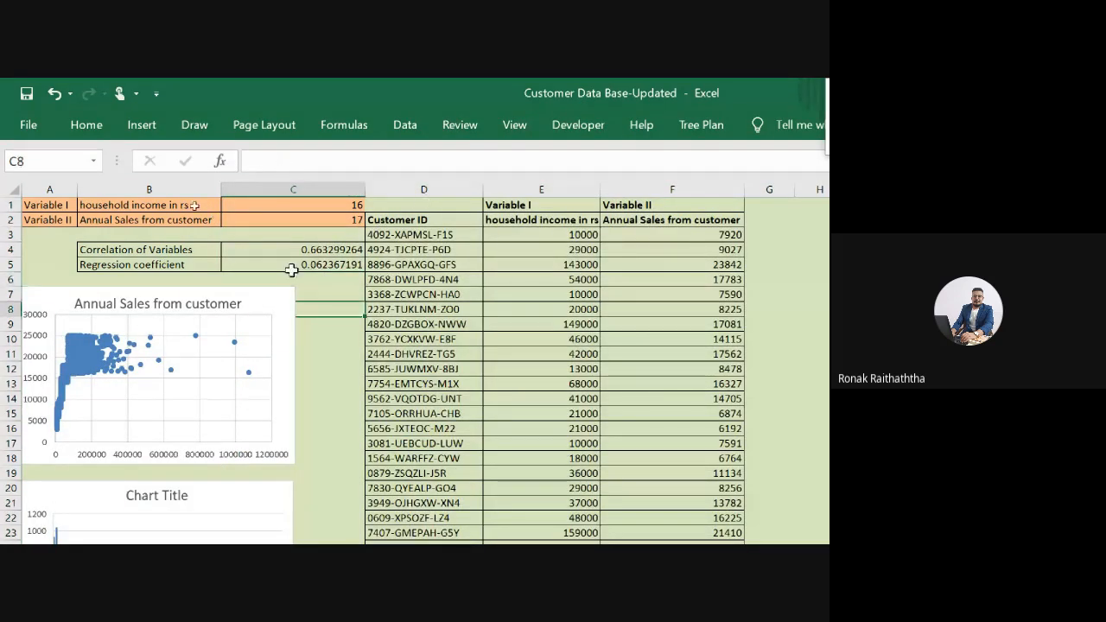
left_click(463, 294)
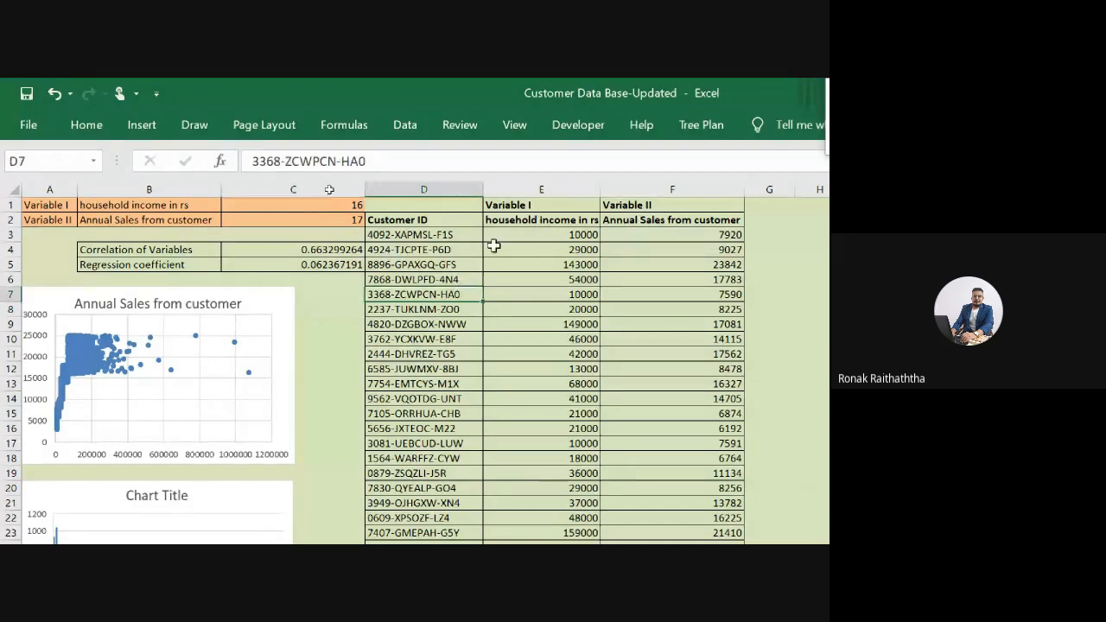
scroll(494, 248, "down", 5)
scroll(494, 250, "up", 5)
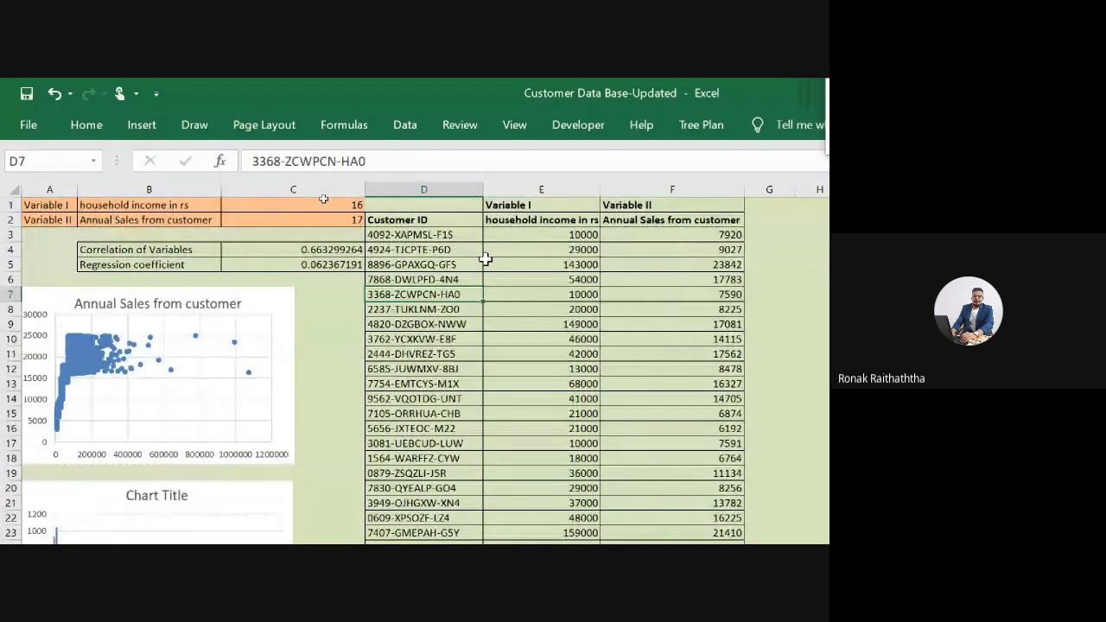
Step: Enlarge the scatter chart and reposition it so it spans most of the width of columns A to C
left_click(50, 302)
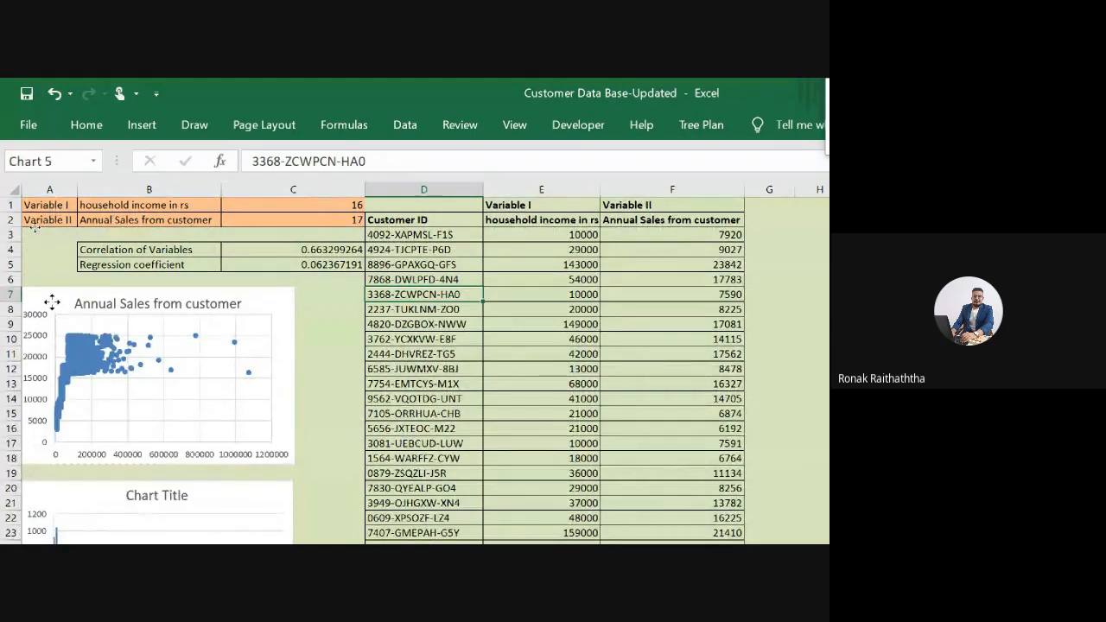
left_click_drag(49, 302, 71, 299)
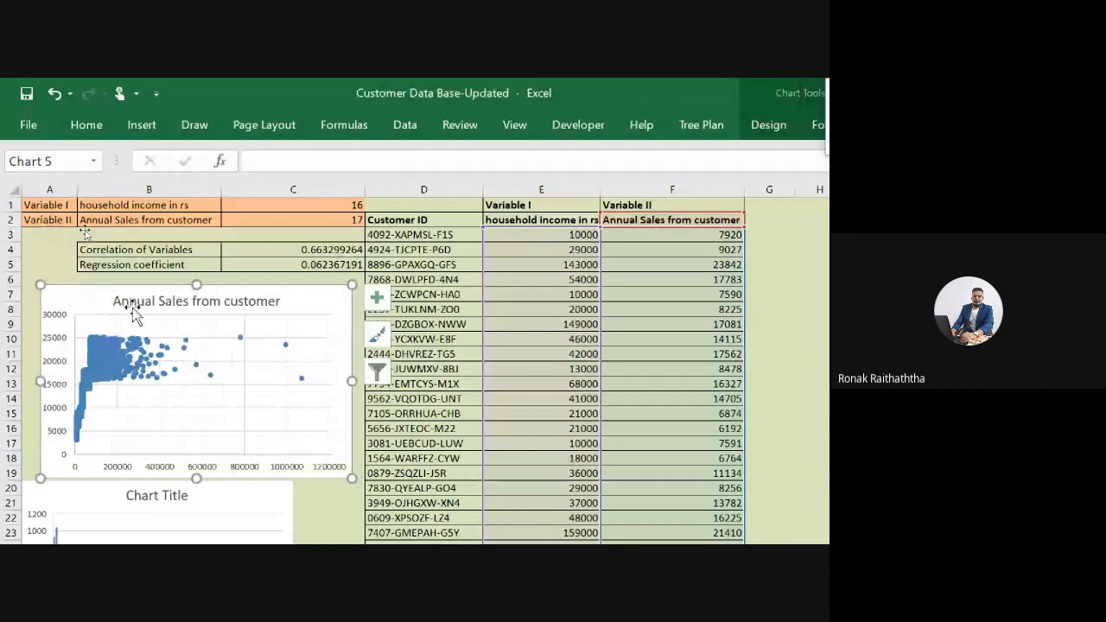
left_click_drag(134, 316, 122, 302)
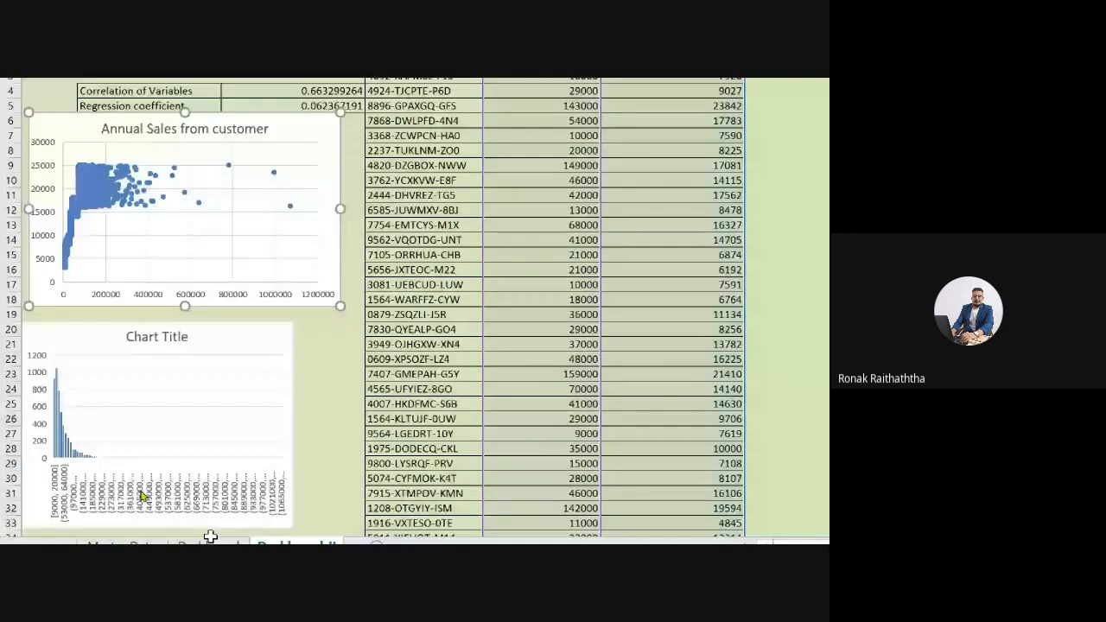
Step: Widen the histogram to match the scatter chart above it, and shift the scatter chart to sit just below the regression coefficient row
left_click(234, 515)
left_click_drag(293, 528, 343, 521)
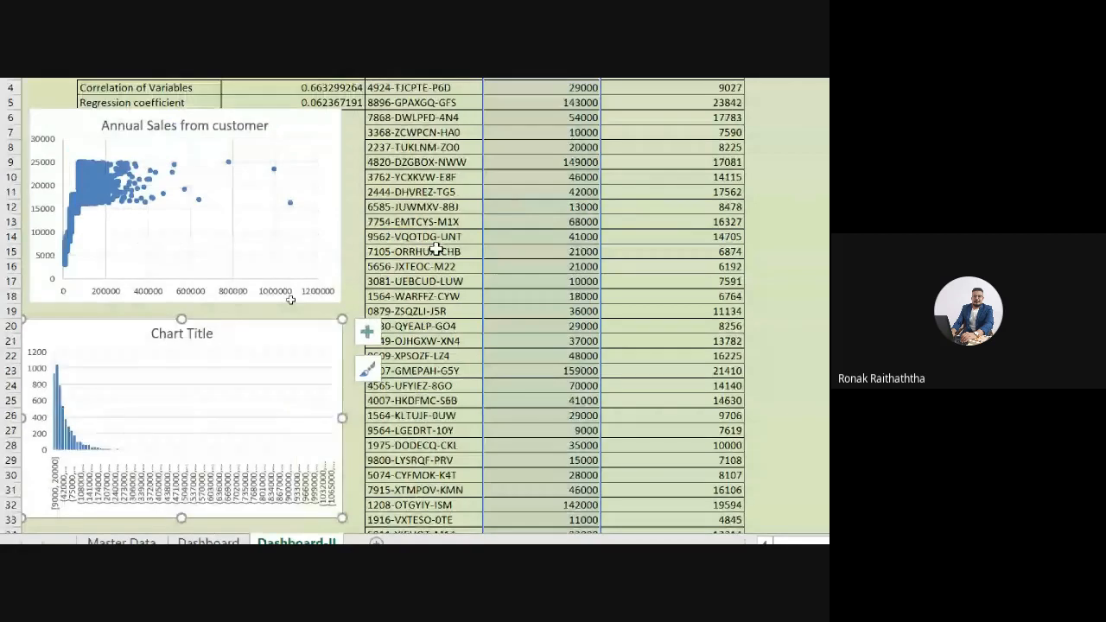
left_click(431, 133)
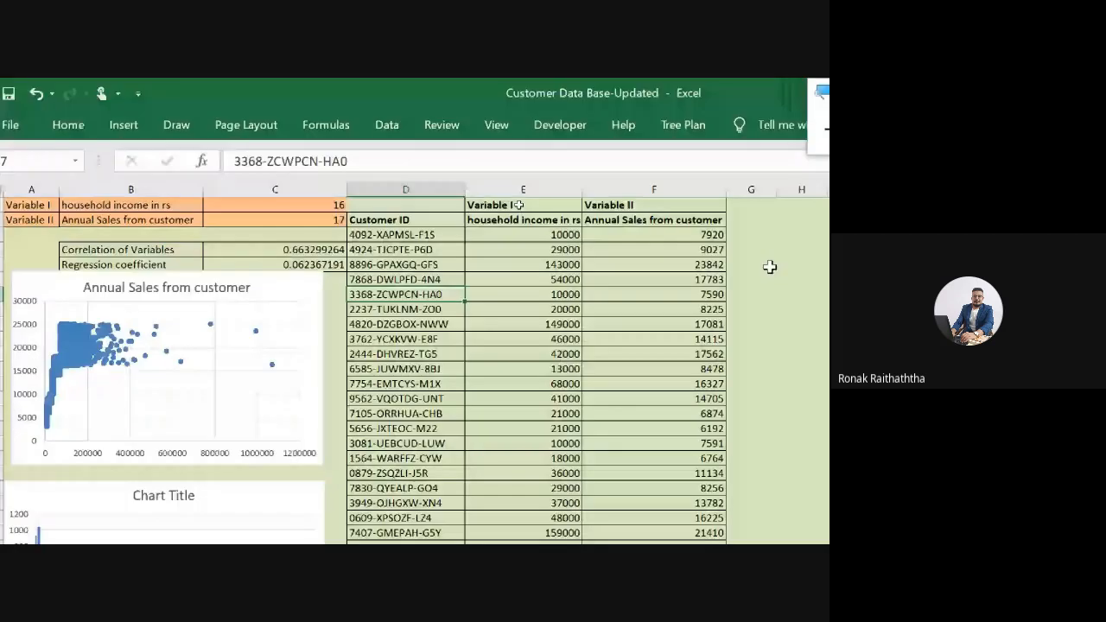
left_click(82, 281)
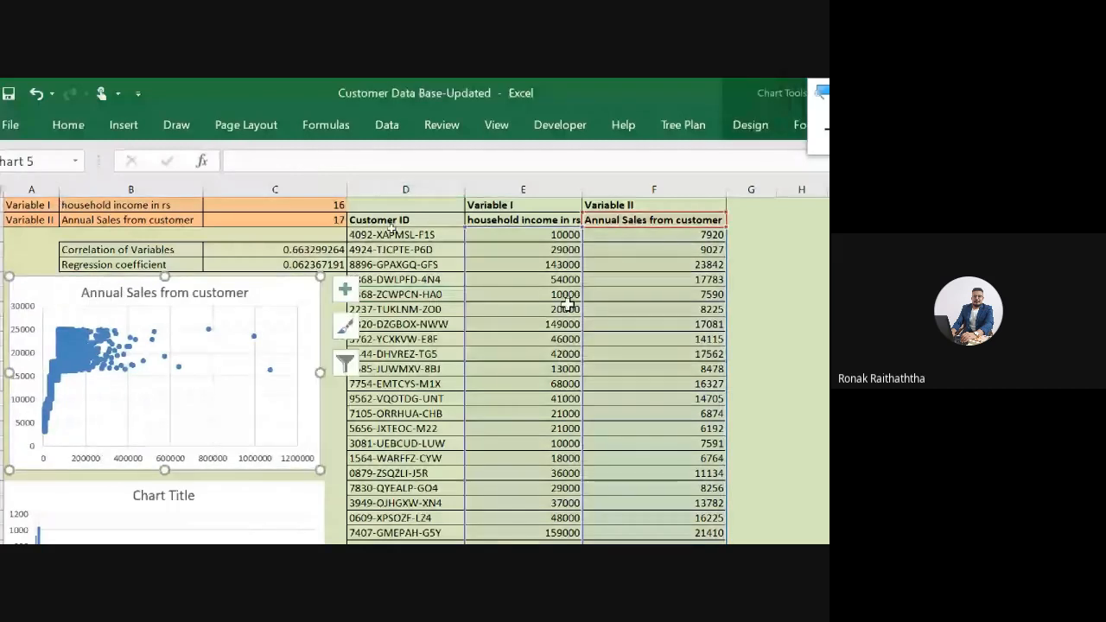
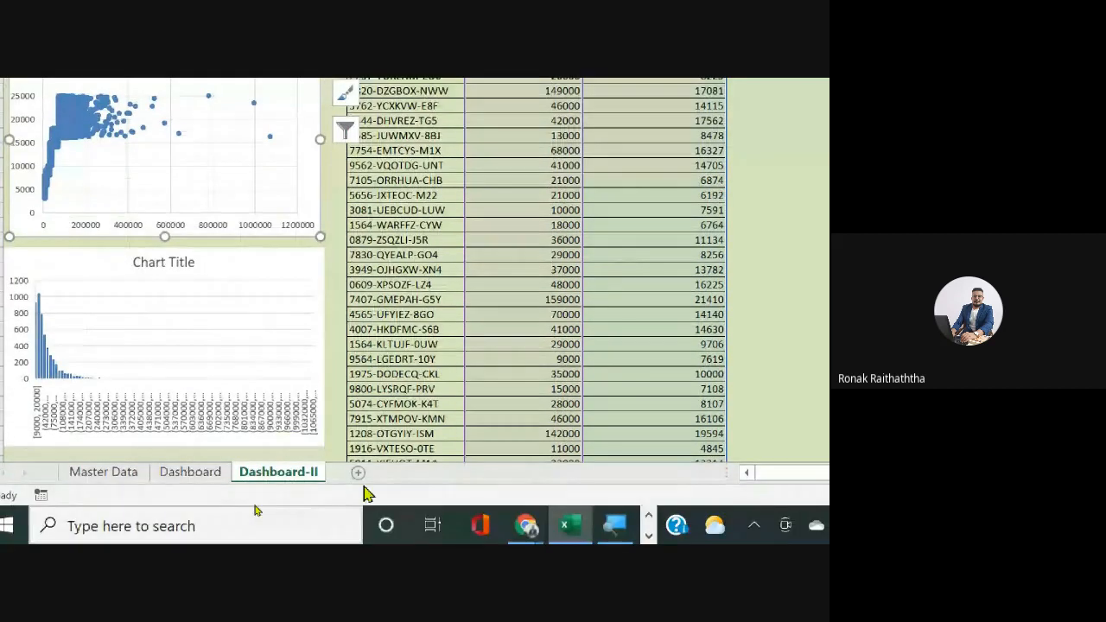
Step: Insert a PivotChart on a new worksheet from the whole Master Data table, range A1:EE5001
left_click(87, 482)
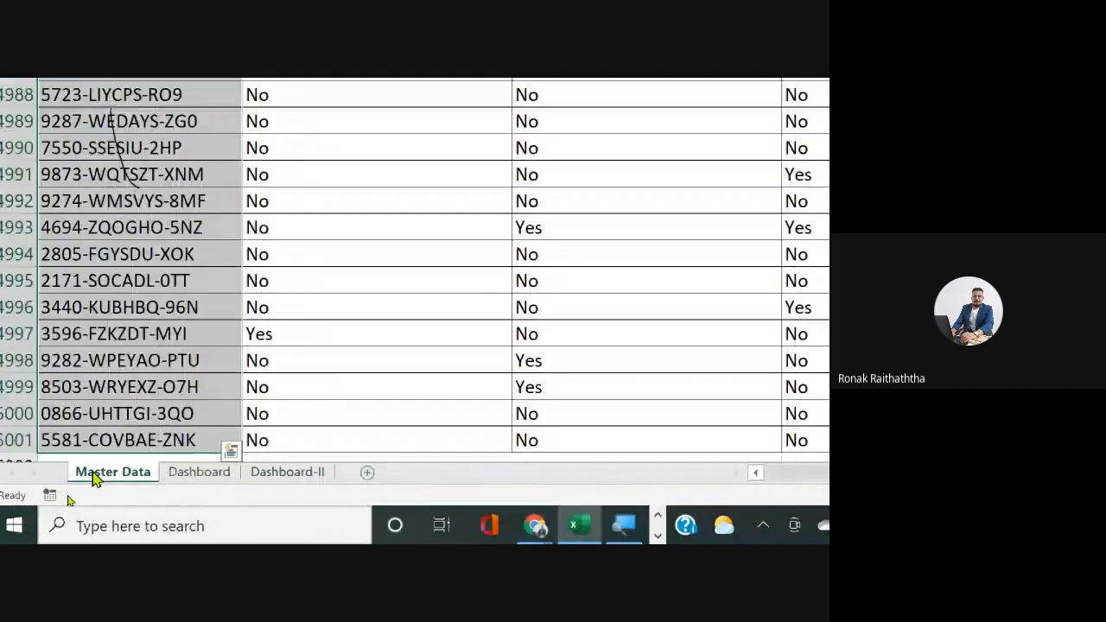
key("shift+Up")
key("shift+Up")
key("shift+Up")
key("shift+Up")
key("shift+Up")
key("shift+Up")
key("shift+Up")
key("shift+Up")
key("shift+Up")
key("shift+Up")
key("shift+Up")
key("shift+Up")
key("shift+Up")
key("shift+Up")
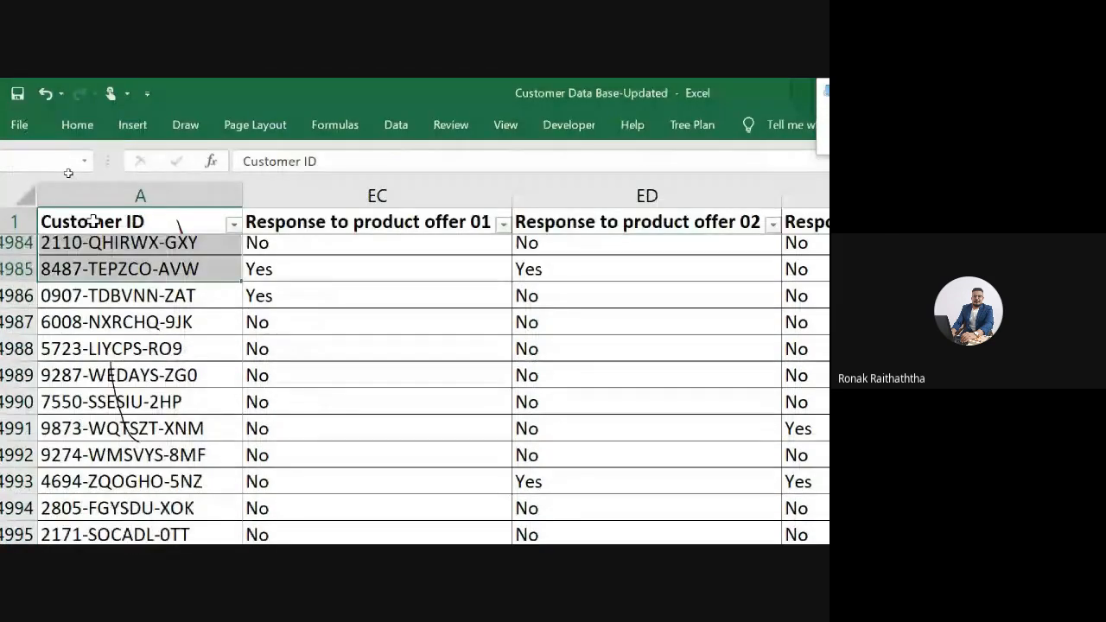
key("Down")
key("Down")
left_click(101, 221)
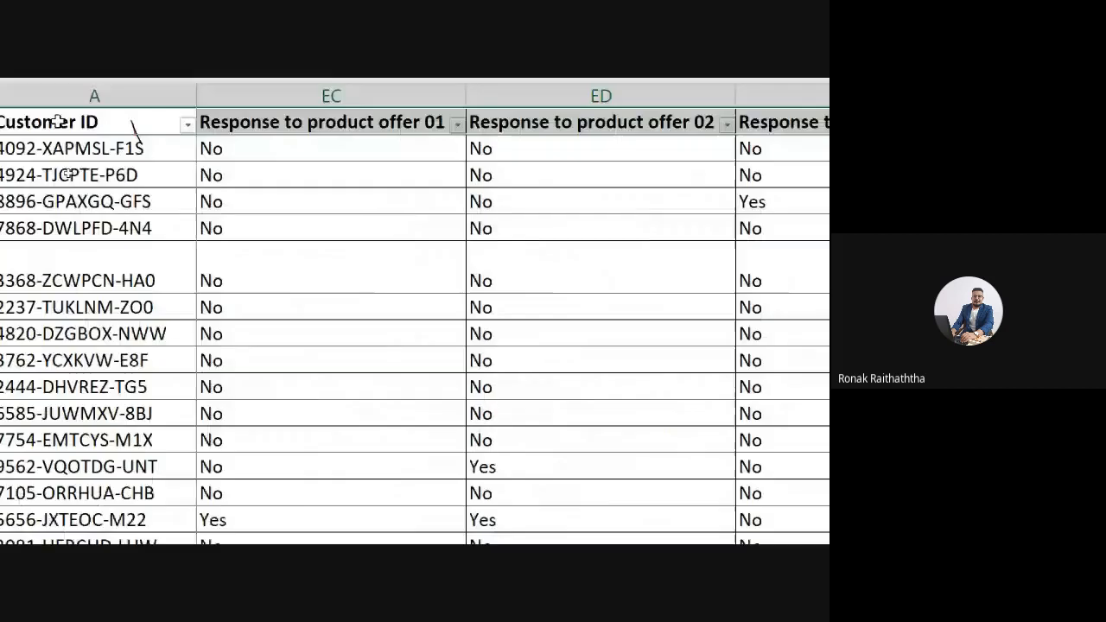
scroll(101, 127, "down", 5)
key("ctrl+Down")
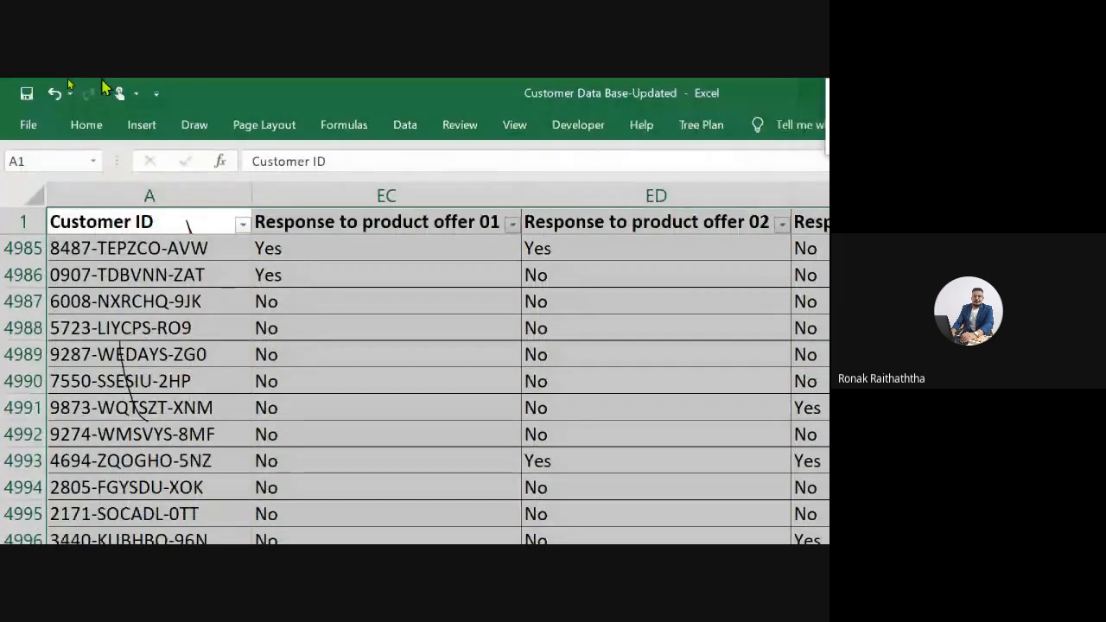
left_click(157, 133)
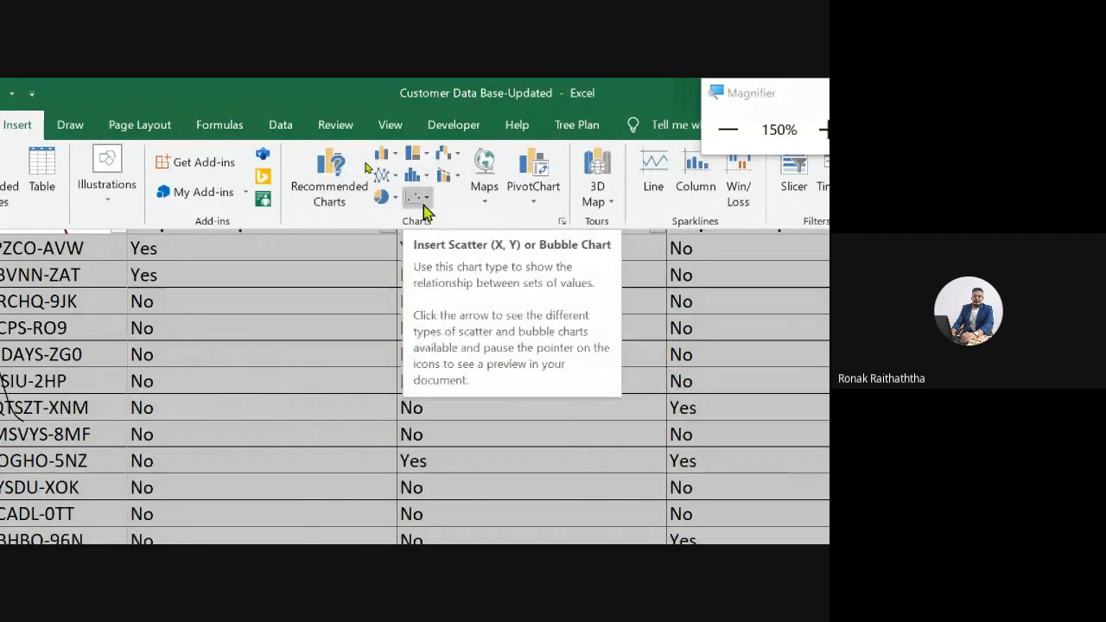
left_click(533, 202)
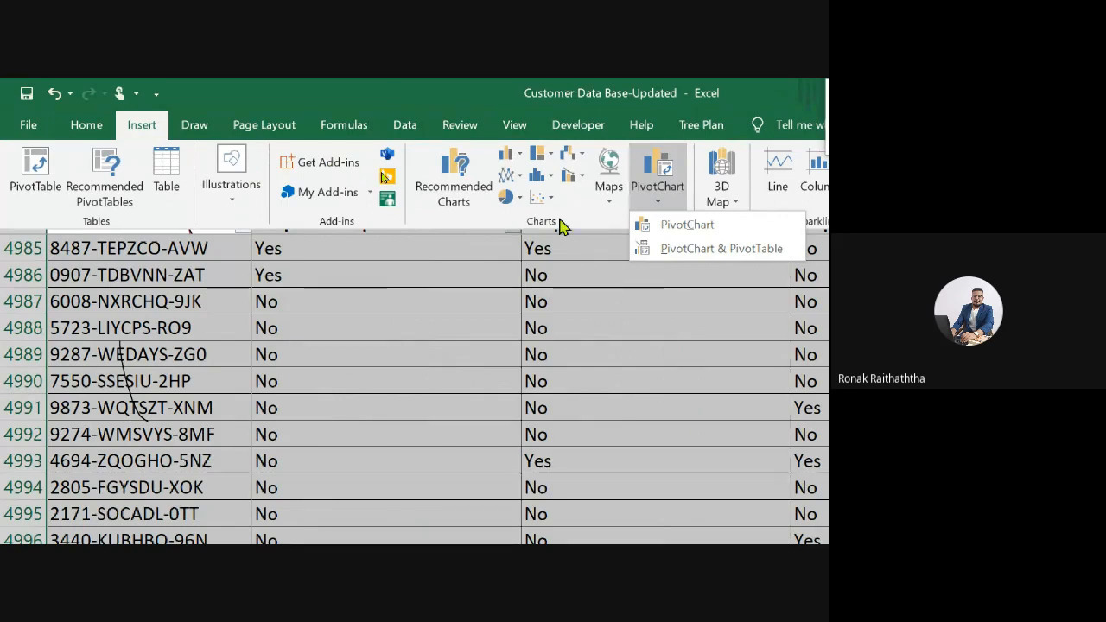
left_click(693, 228)
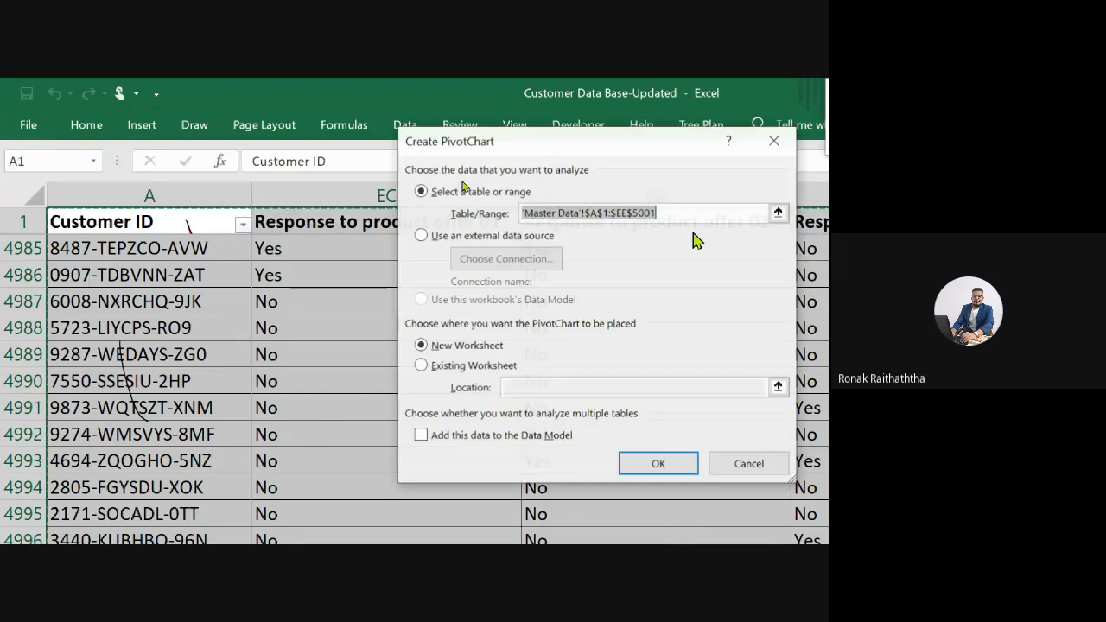
left_click(676, 472)
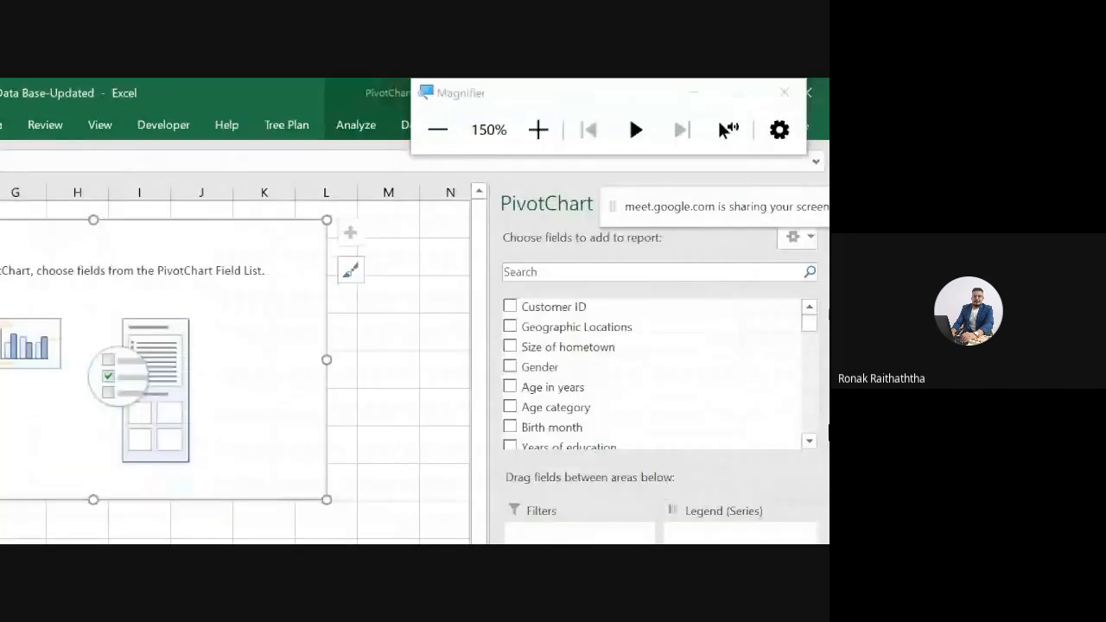
Step: Plot the sum of Annual Sales from customer by Age category in the PivotChart, and move the chart closer to the pivot table
left_click(436, 130)
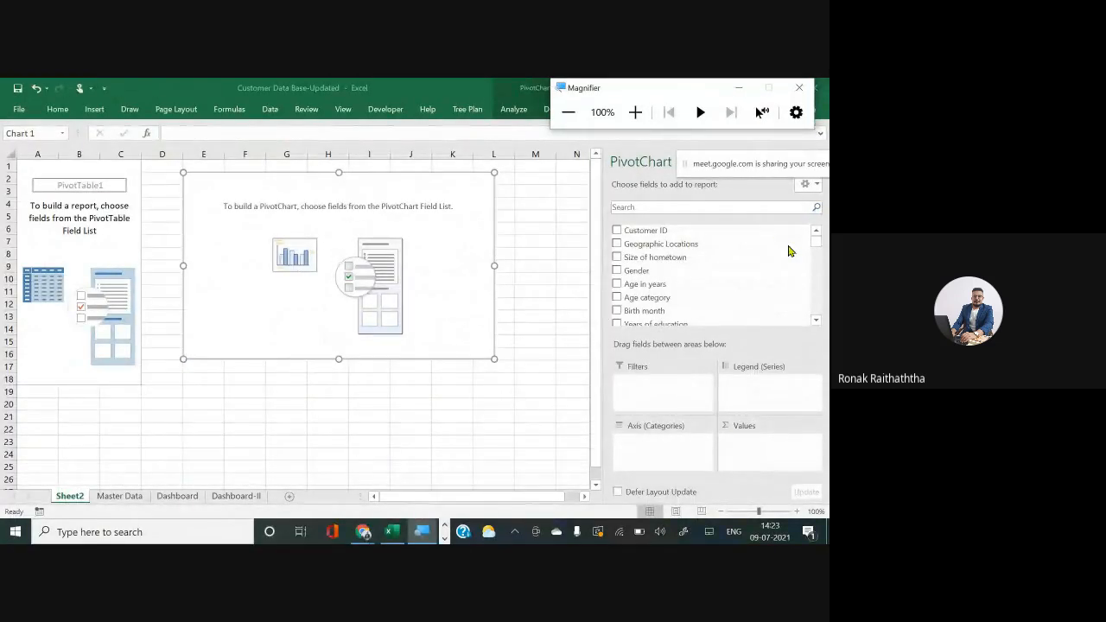
scroll(738, 268, "down", 1)
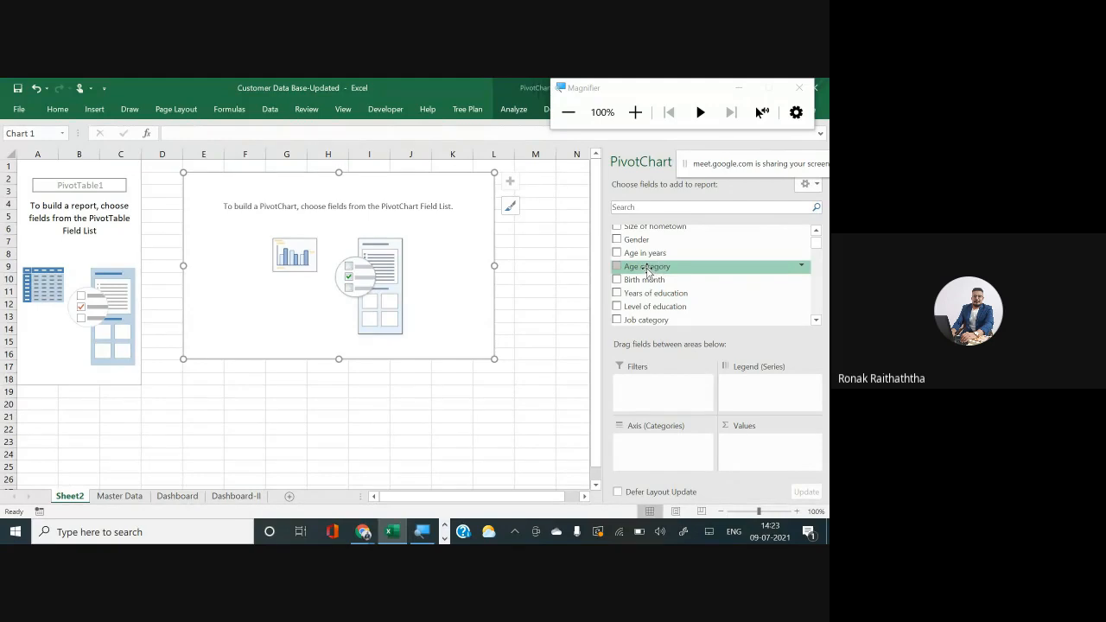
left_click_drag(650, 266, 665, 451)
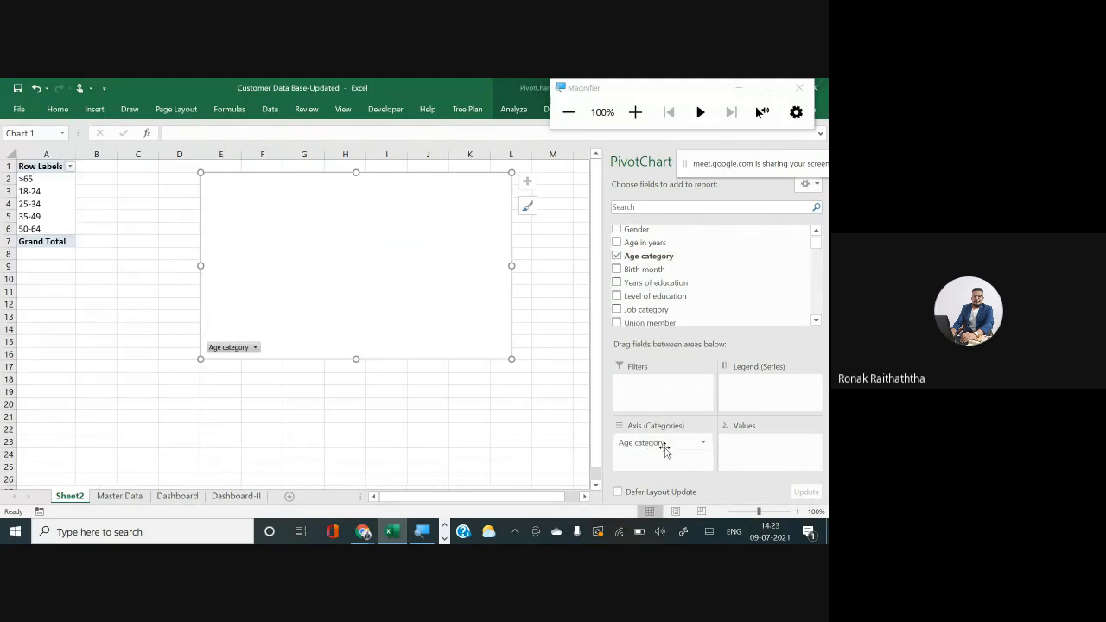
left_click(817, 322)
left_click_drag(817, 322, 817, 321)
left_click_drag(696, 299, 776, 450)
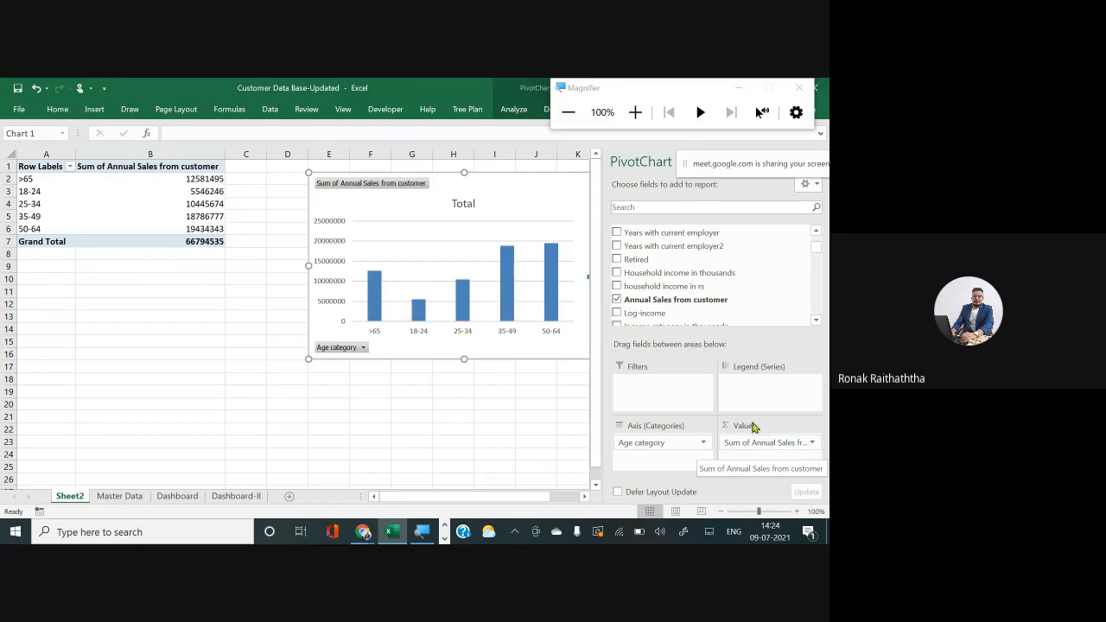
left_click_drag(575, 199, 415, 240)
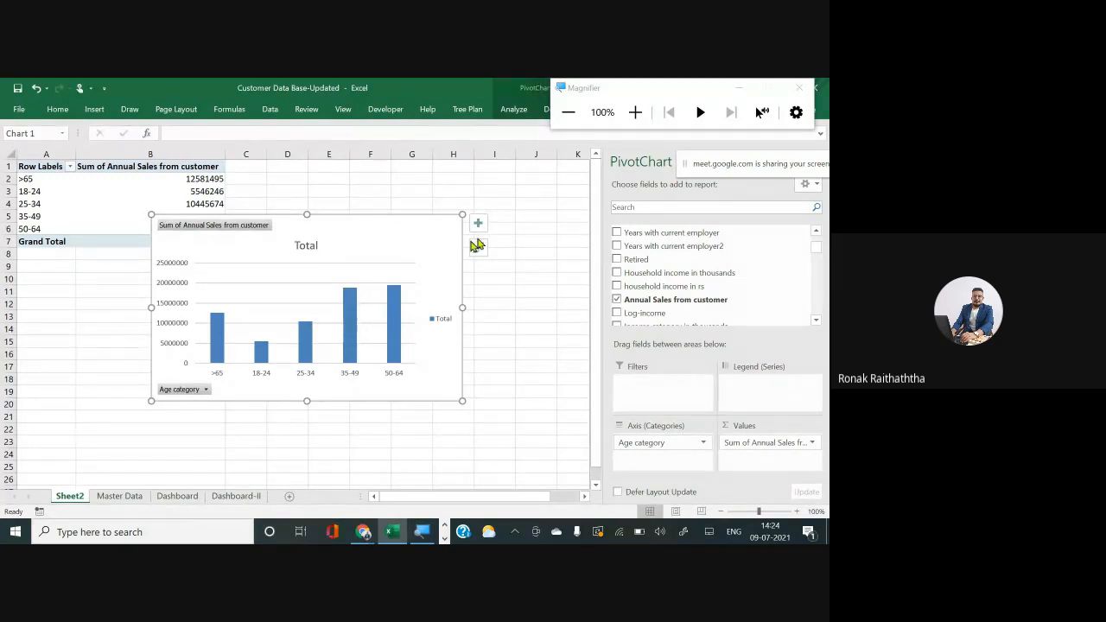
Step: Rename the worksheet holding the age category PivotChart as Task 1
right_click(75, 498)
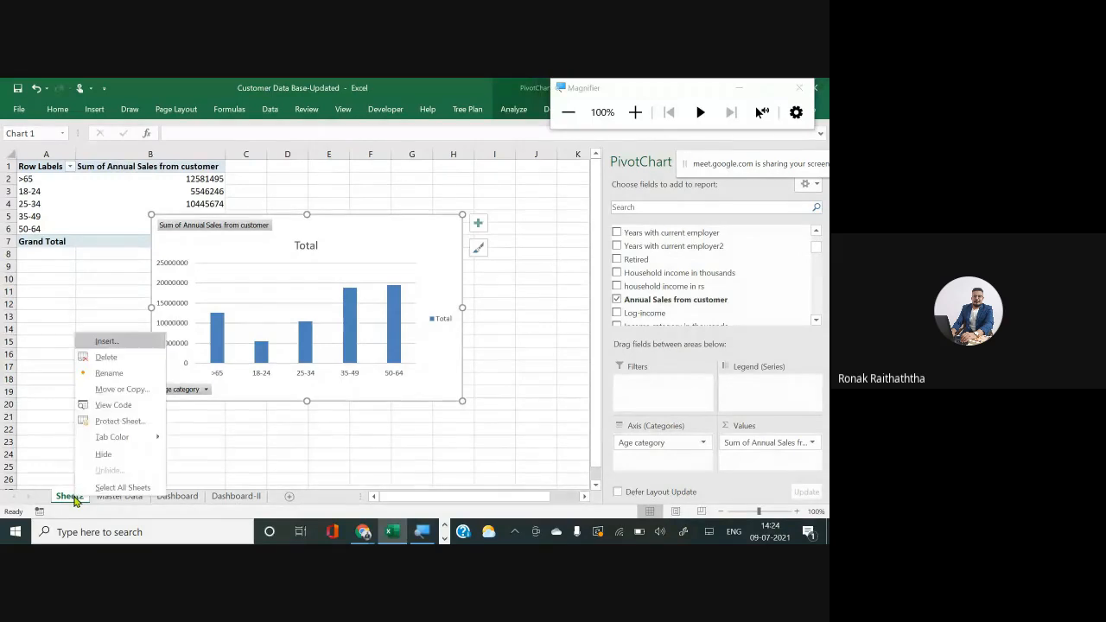
left_click(110, 373)
type("Task")
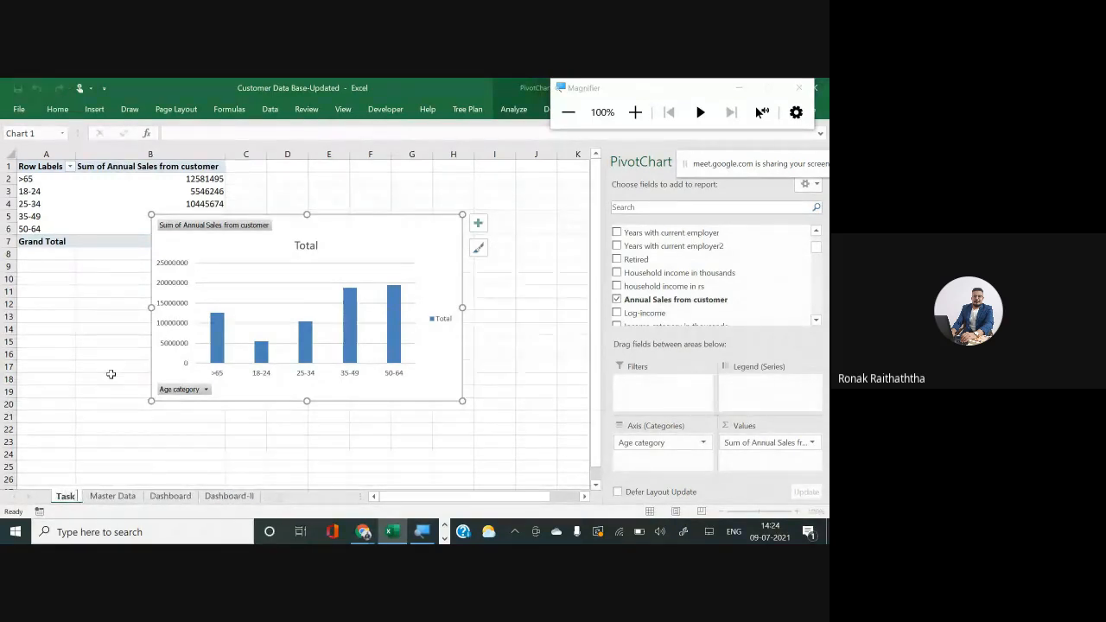
type(" 1")
key("Return")
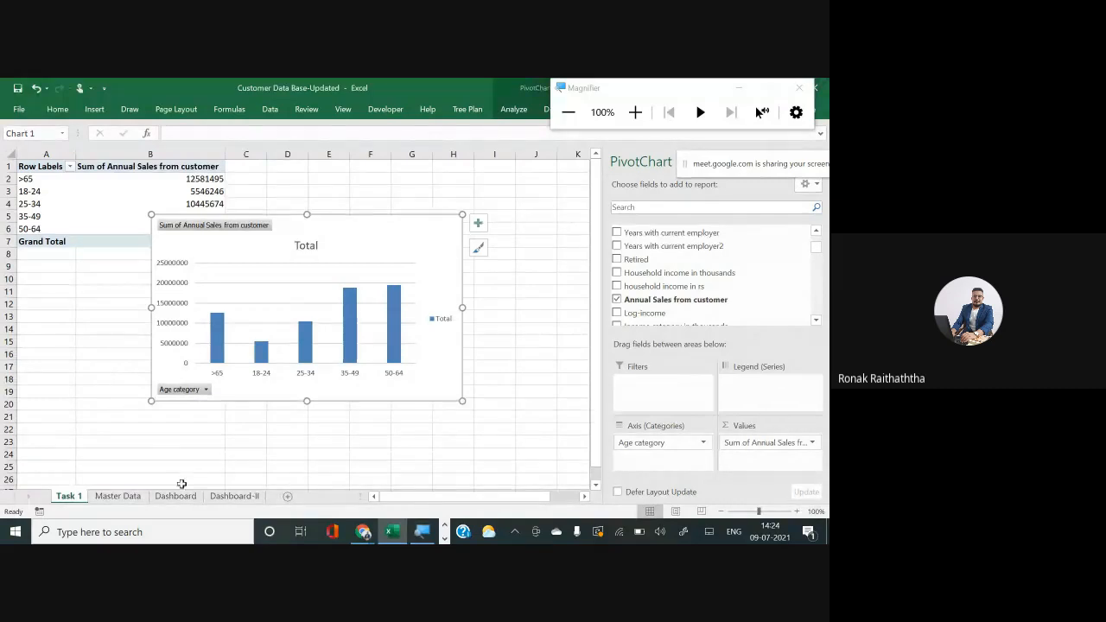
Step: Review the column headers of the Master Data sheet from Customer ID to Job category for other variables to analyse
left_click(121, 496)
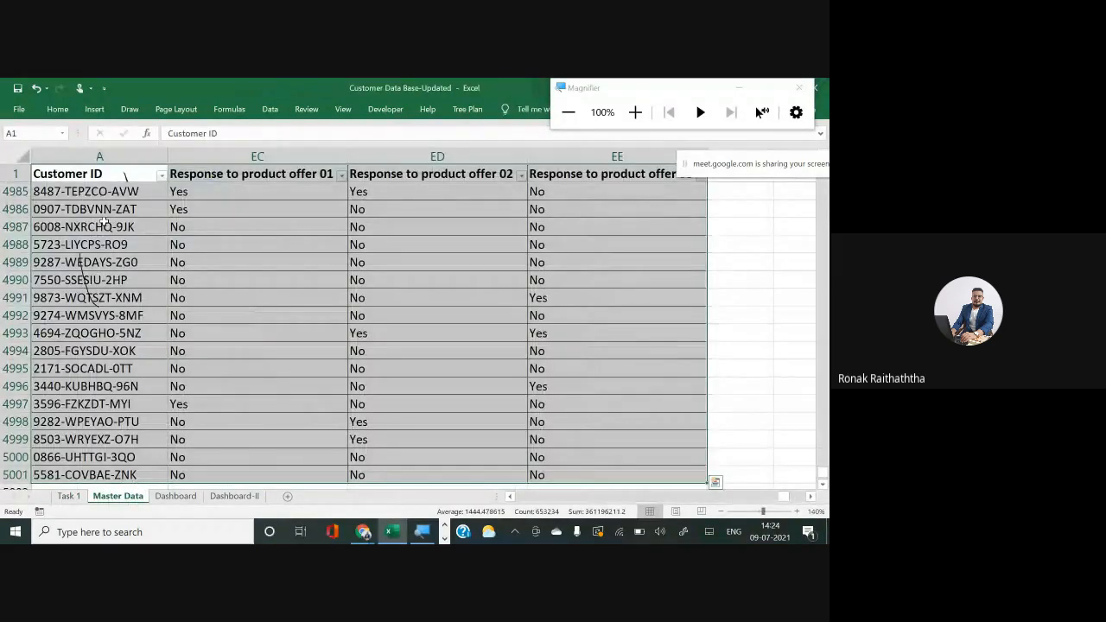
key("Right")
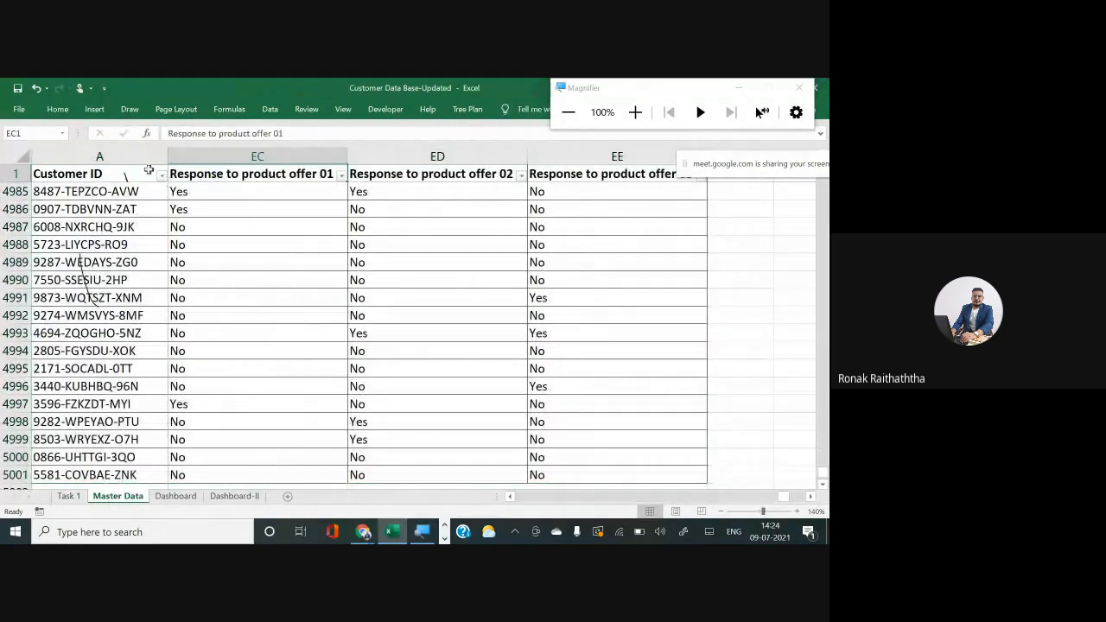
key("Left")
key("Left")
key("ctrl+Left")
key("Right")
key("Right")
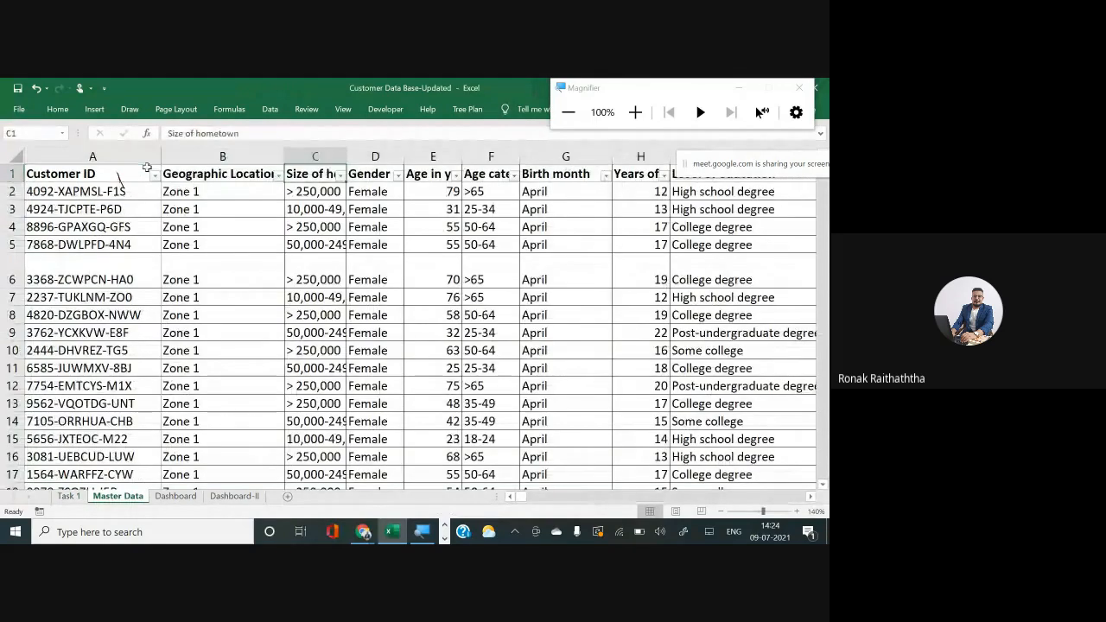
key("Right")
key("Right")
key("Right")
key("Right")
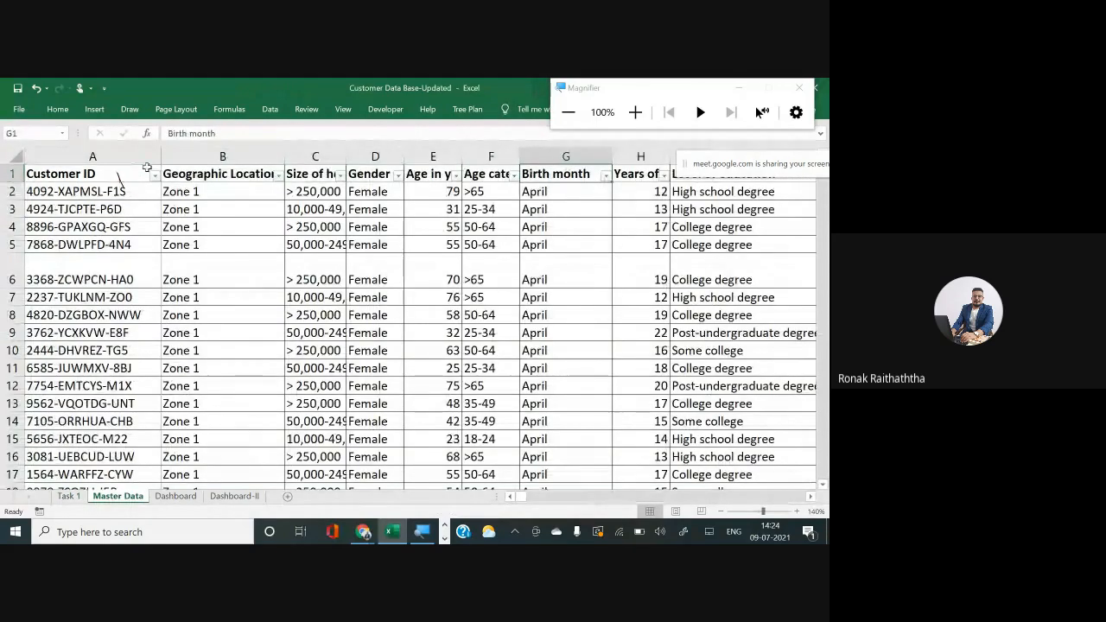
key("Right")
key("Right")
key("Right")
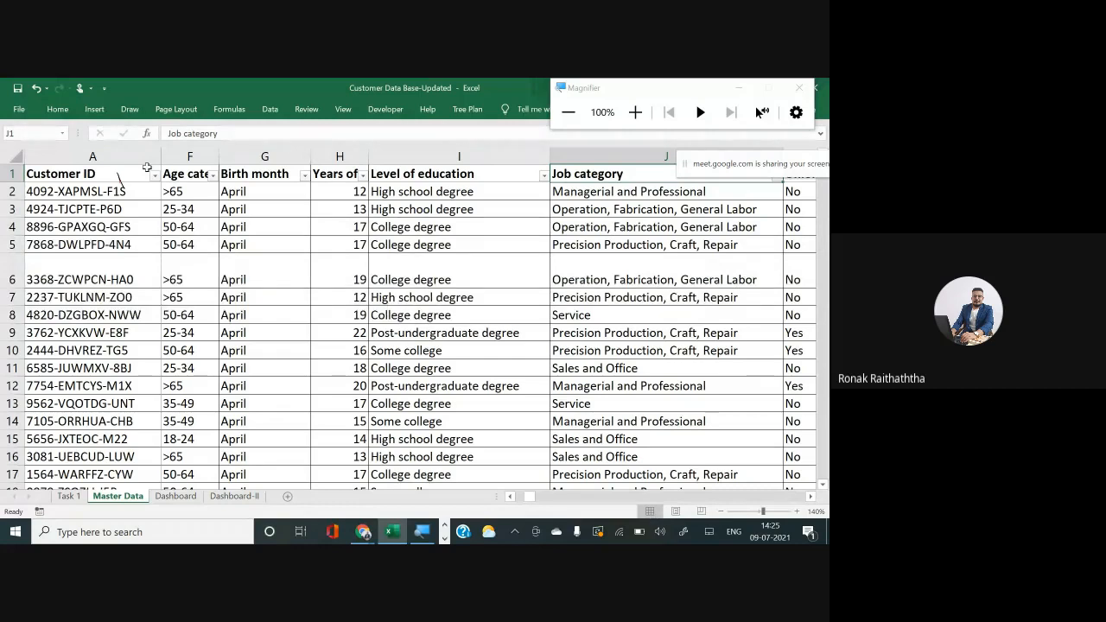
left_click(424, 174)
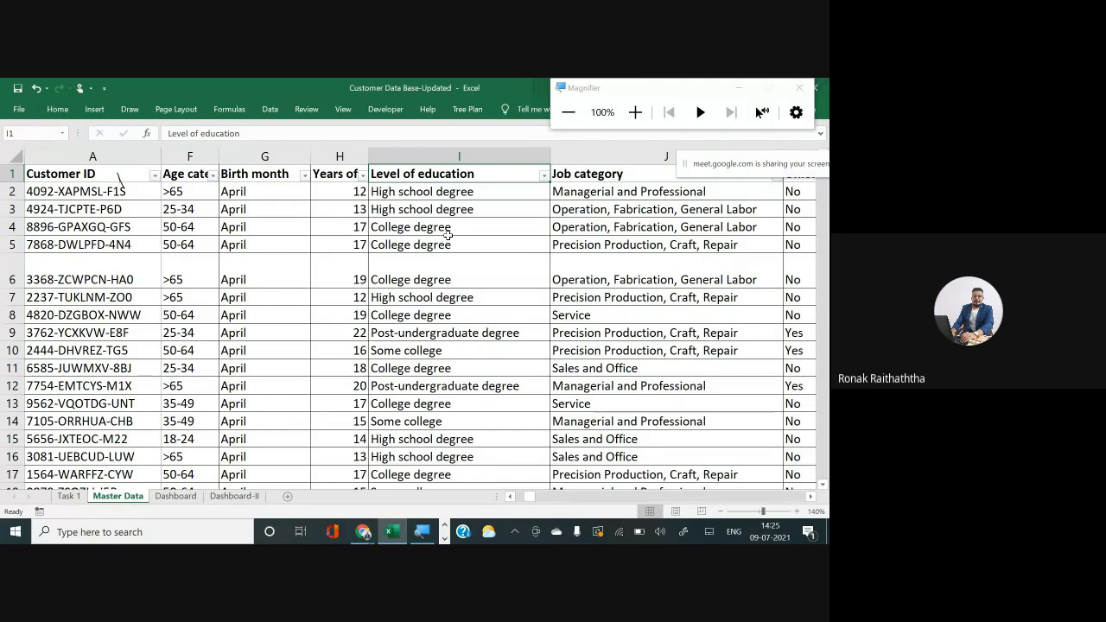
Step: Insert another PivotChart on a new worksheet from the full Master Data range A1:EE5001
left_click(134, 171)
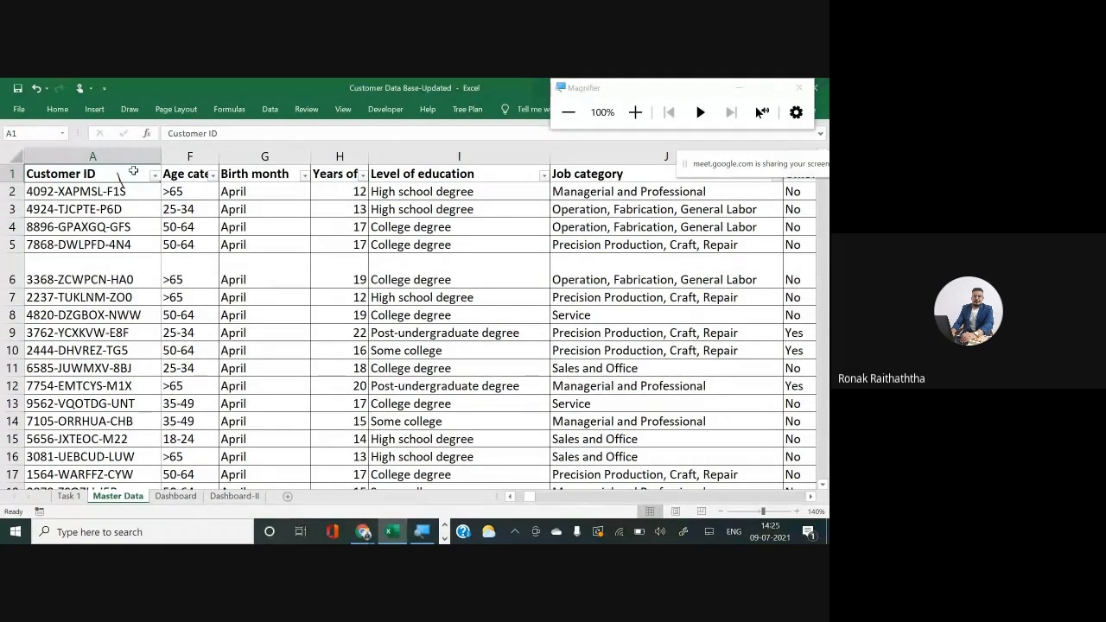
key("ctrl+shift+Right")
key("ctrl+shift+Down")
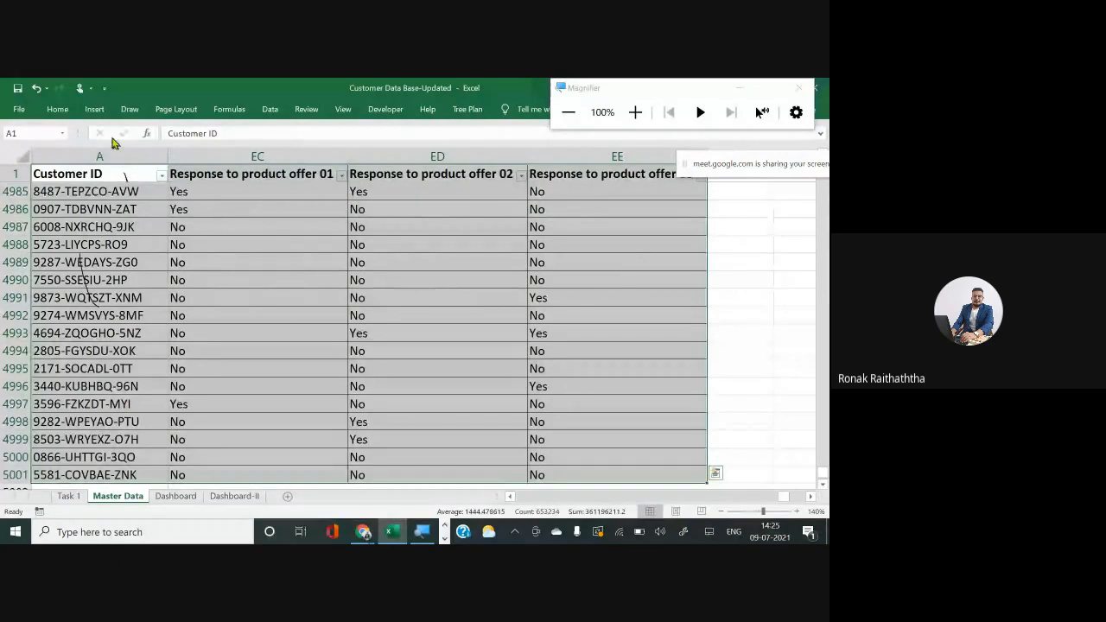
left_click(94, 109)
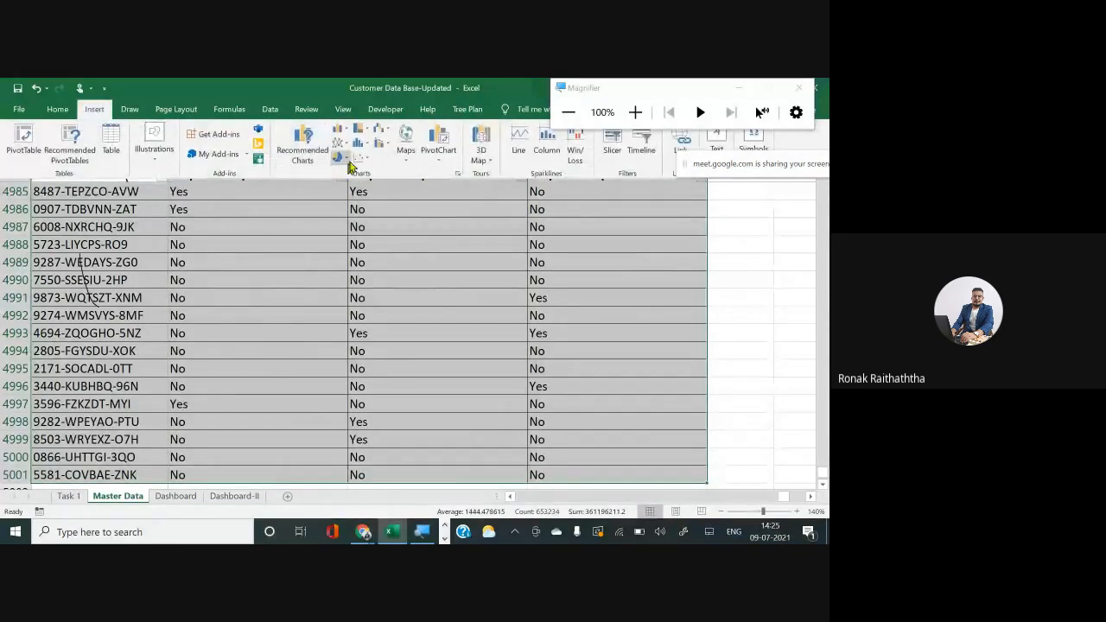
left_click(437, 164)
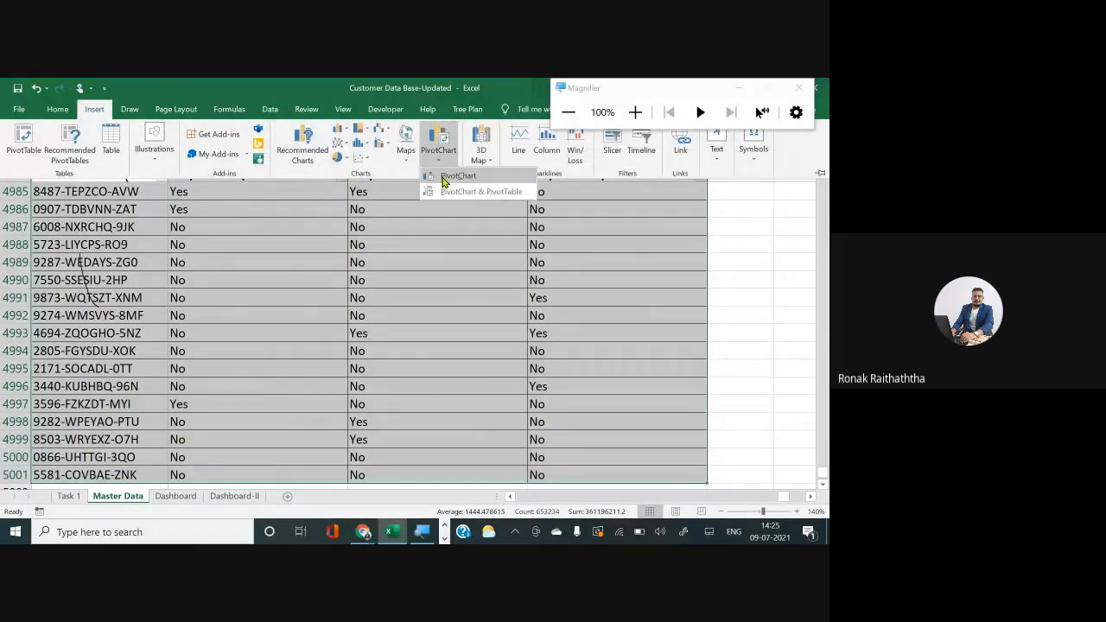
left_click(457, 176)
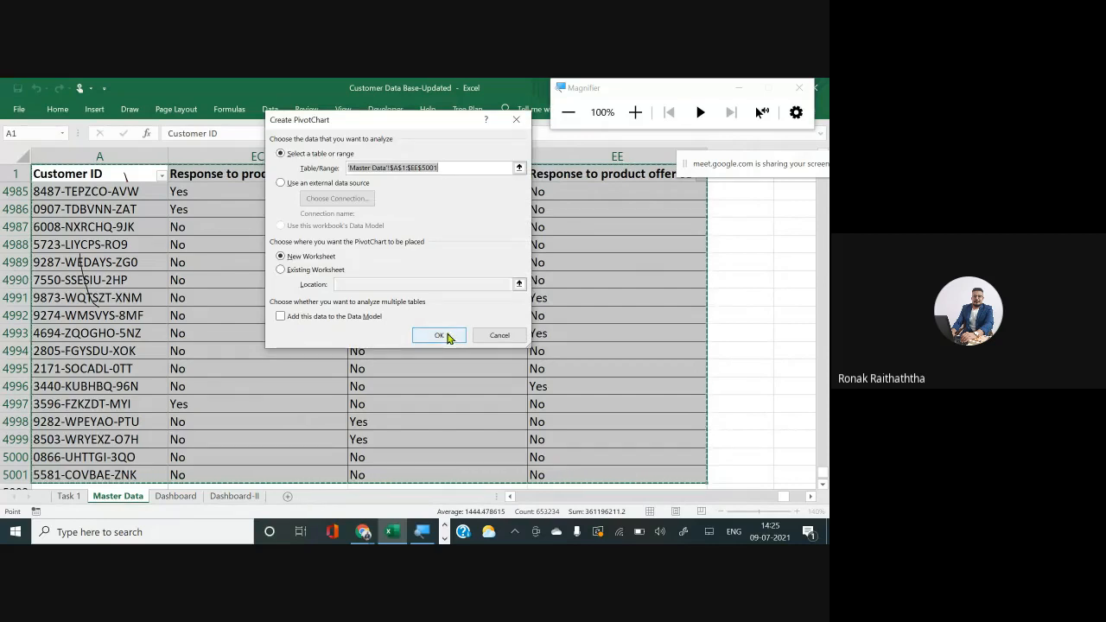
left_click(439, 335)
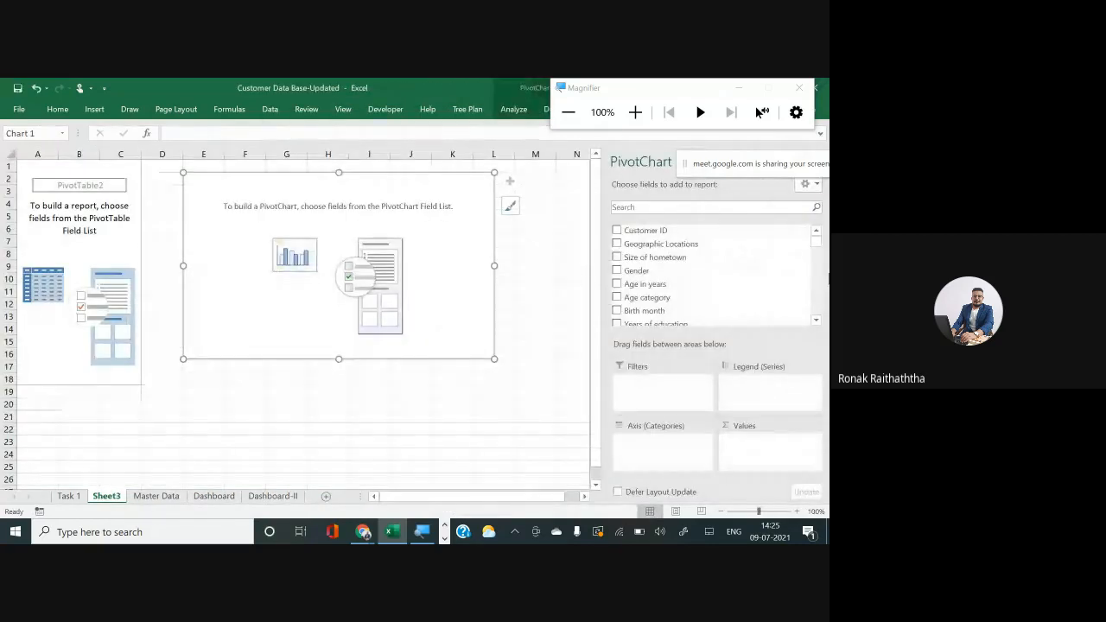
Step: Assign Level of education to the PivotChart's axis and Job category to its legend
left_click(636, 112)
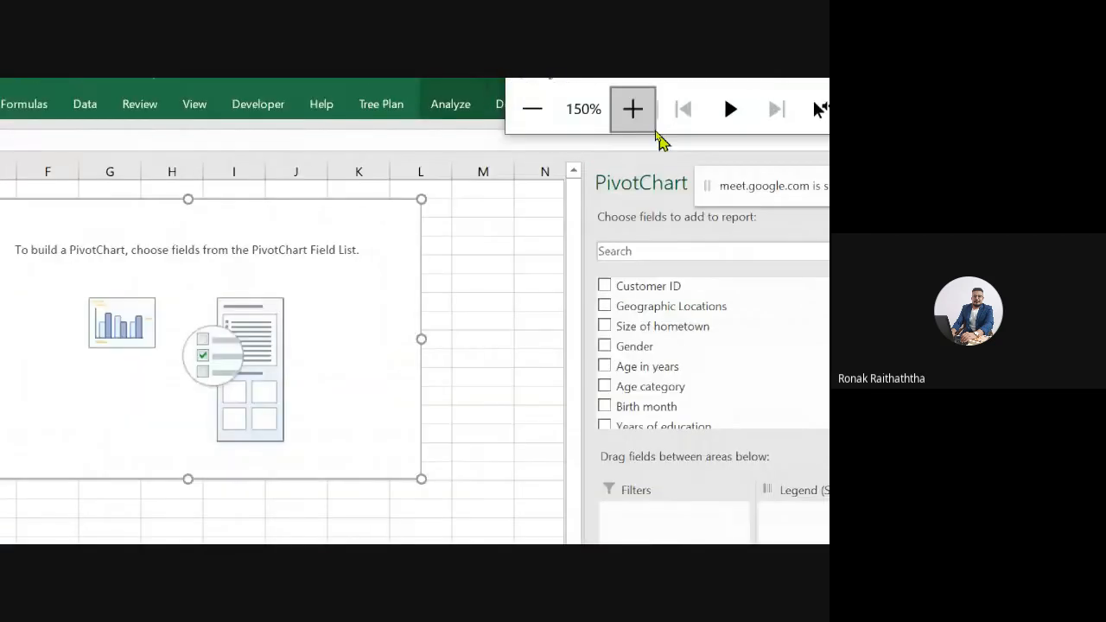
scroll(662, 380, "down", 1)
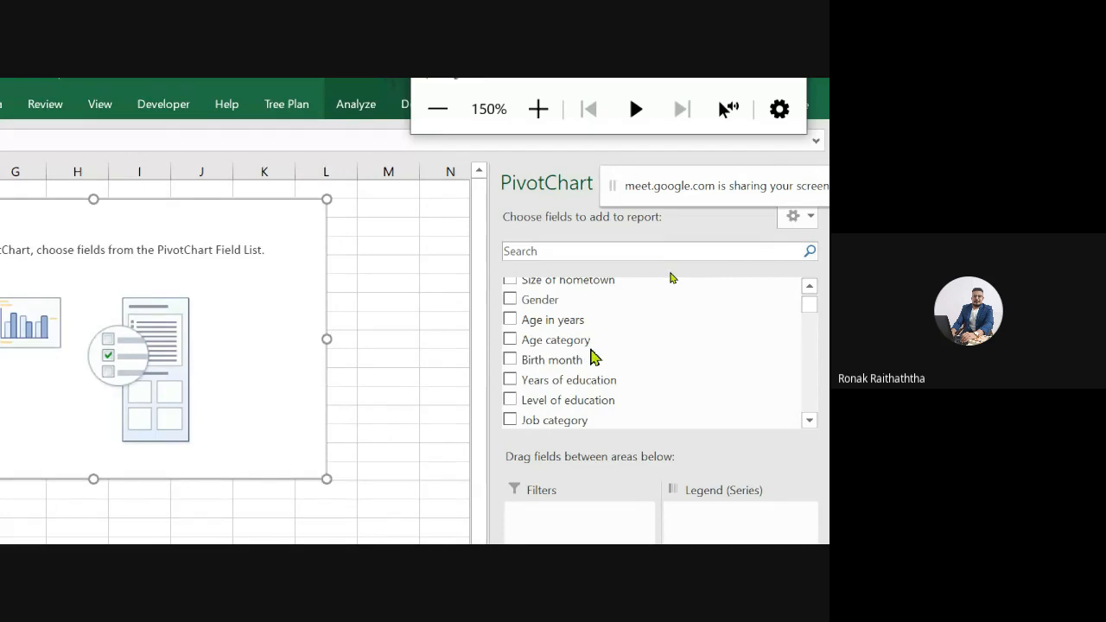
scroll(595, 359, "up", 1)
scroll(594, 359, "down", 2)
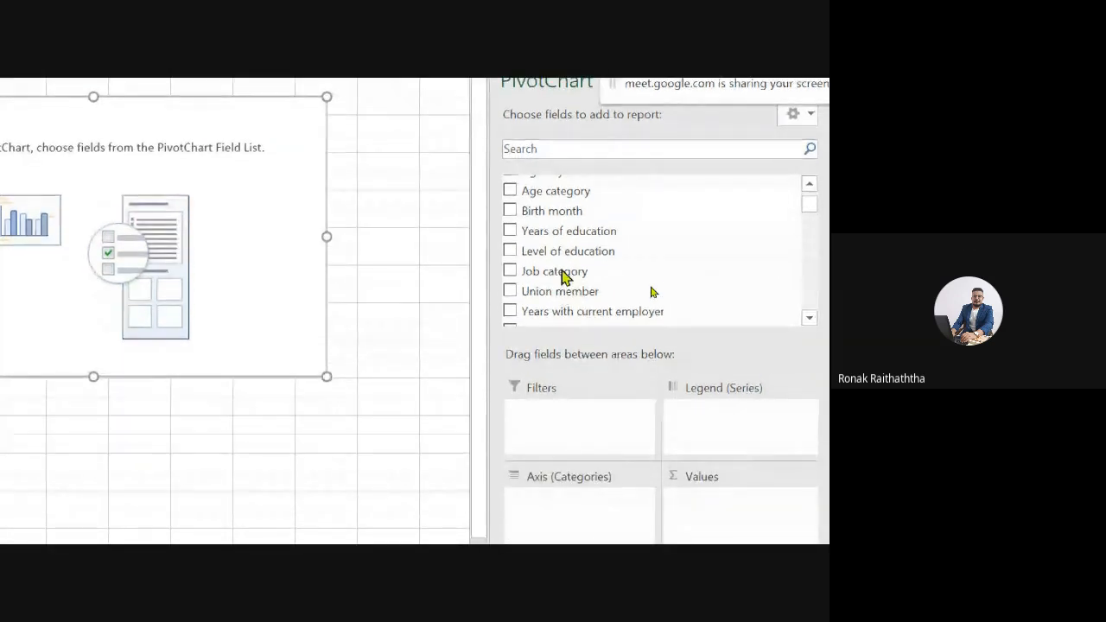
left_click_drag(563, 252, 586, 523)
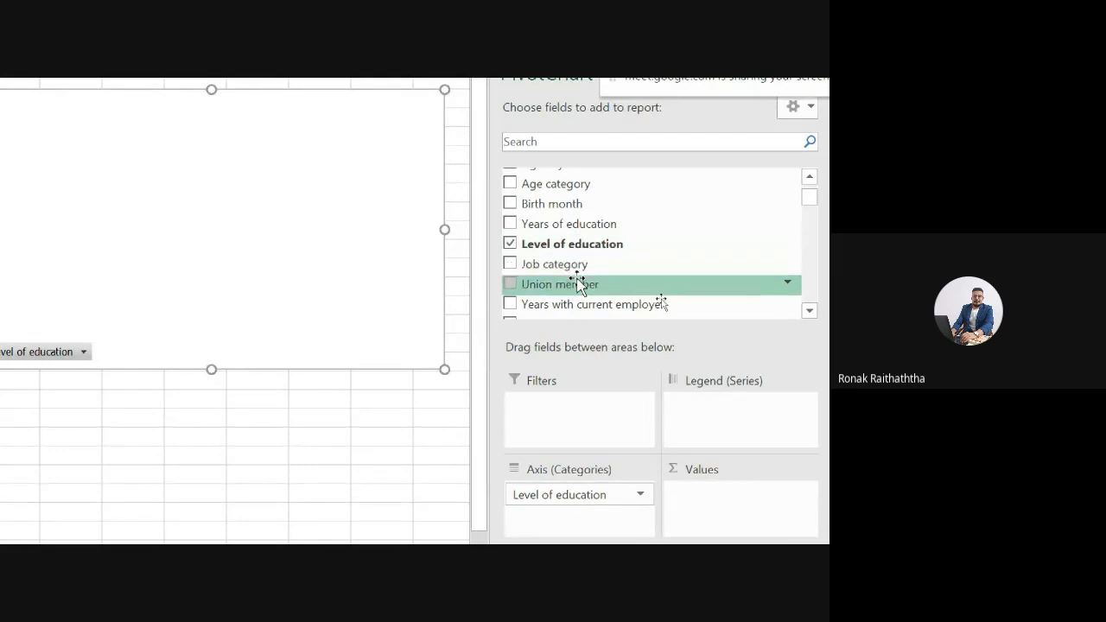
left_click_drag(573, 265, 749, 410)
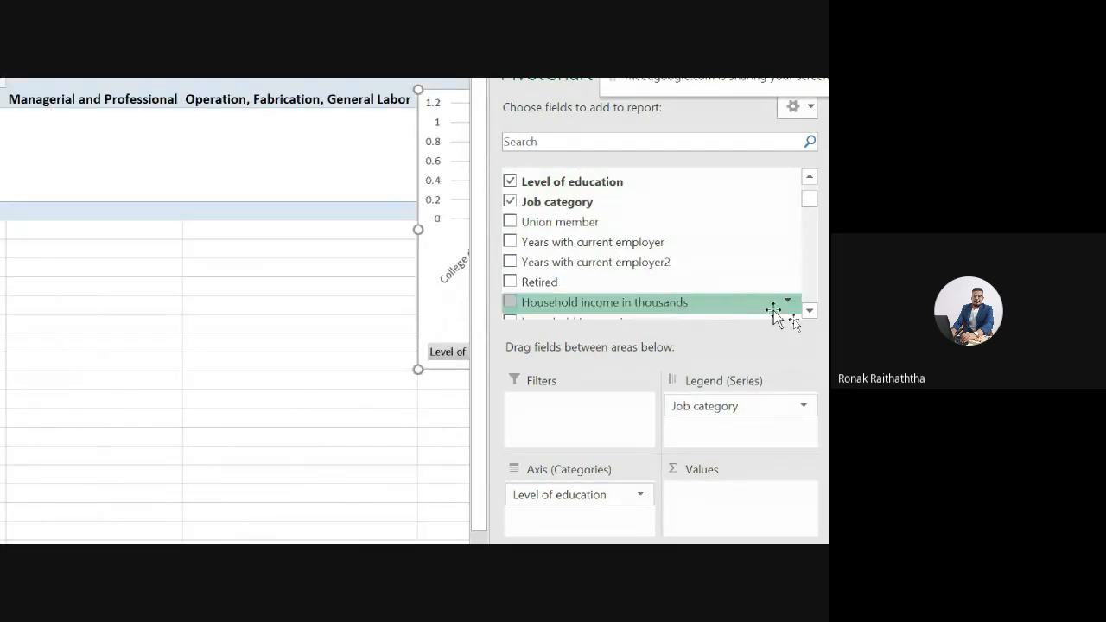
Step: Add the sum of Annual Sales from customer as the PivotChart's values
left_click(810, 312)
left_click(810, 312)
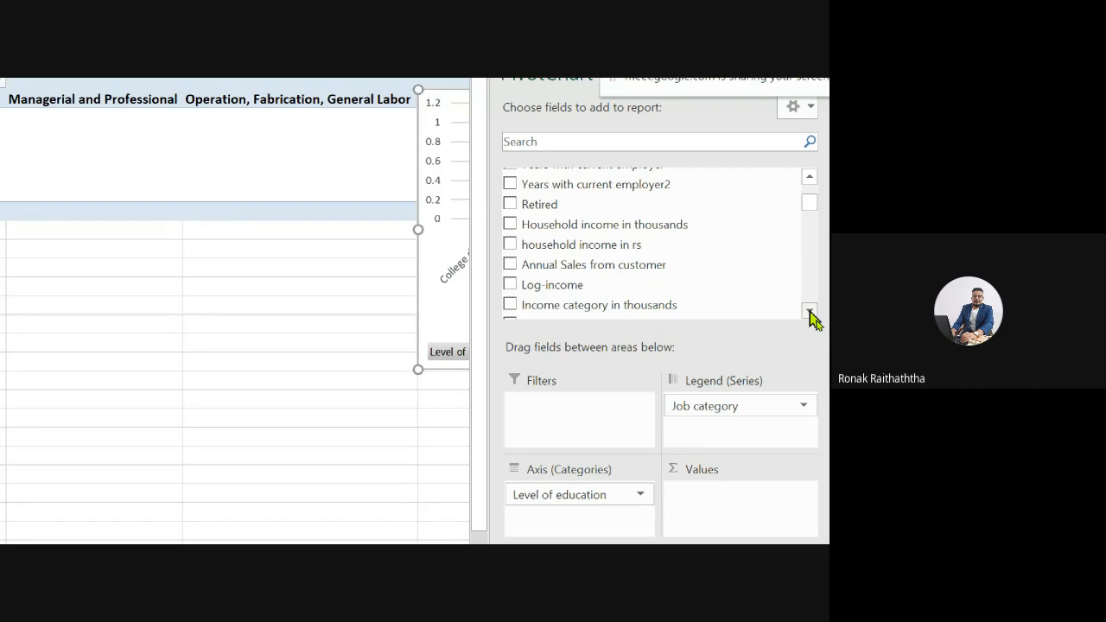
left_click_drag(534, 260, 750, 517)
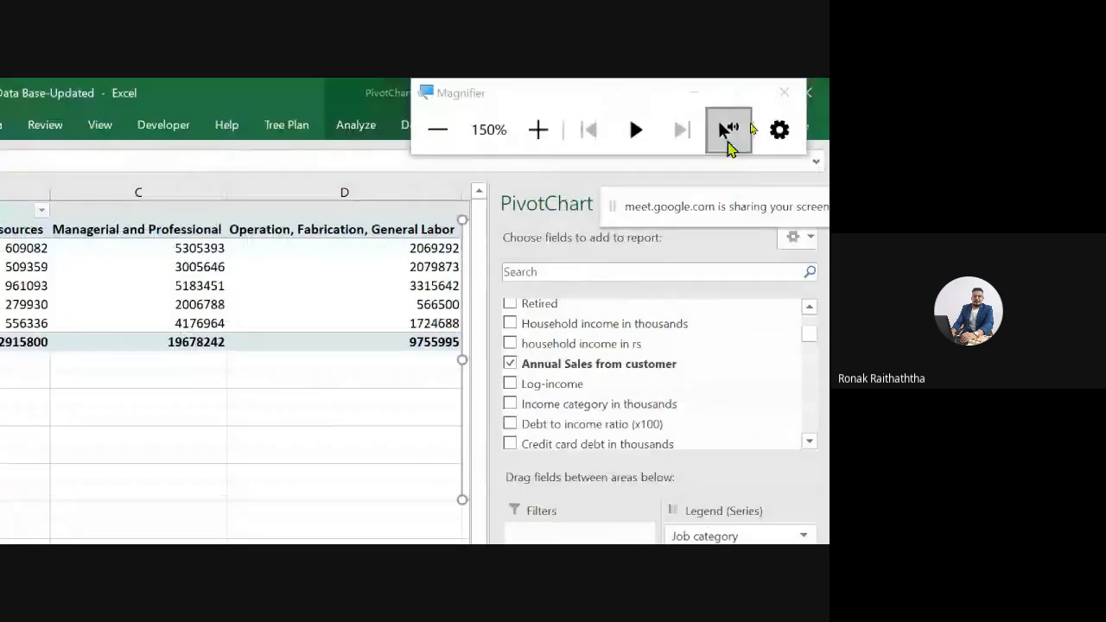
left_click(437, 130)
left_click(438, 129)
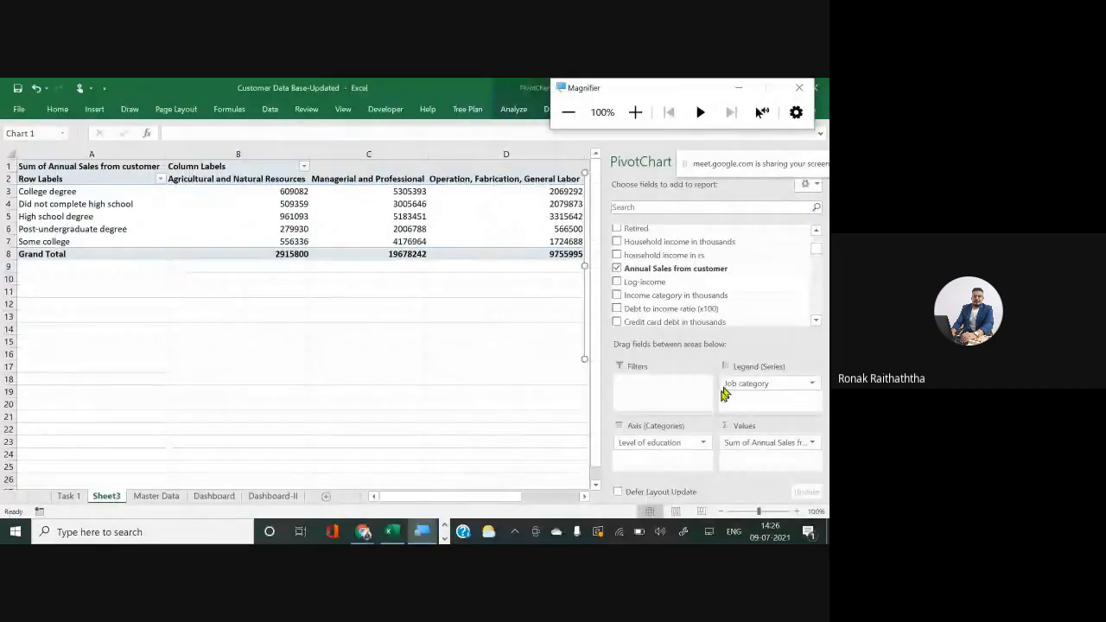
Step: Move the PivotChart from beside the pivot table to just below its education level rows
left_click(676, 447)
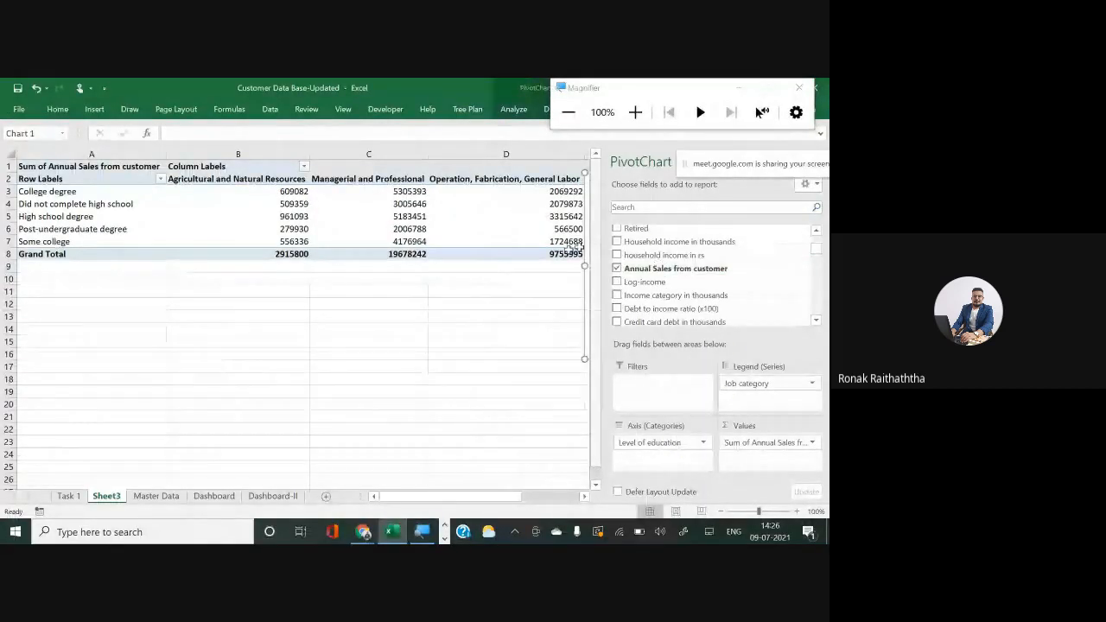
left_click(114, 300)
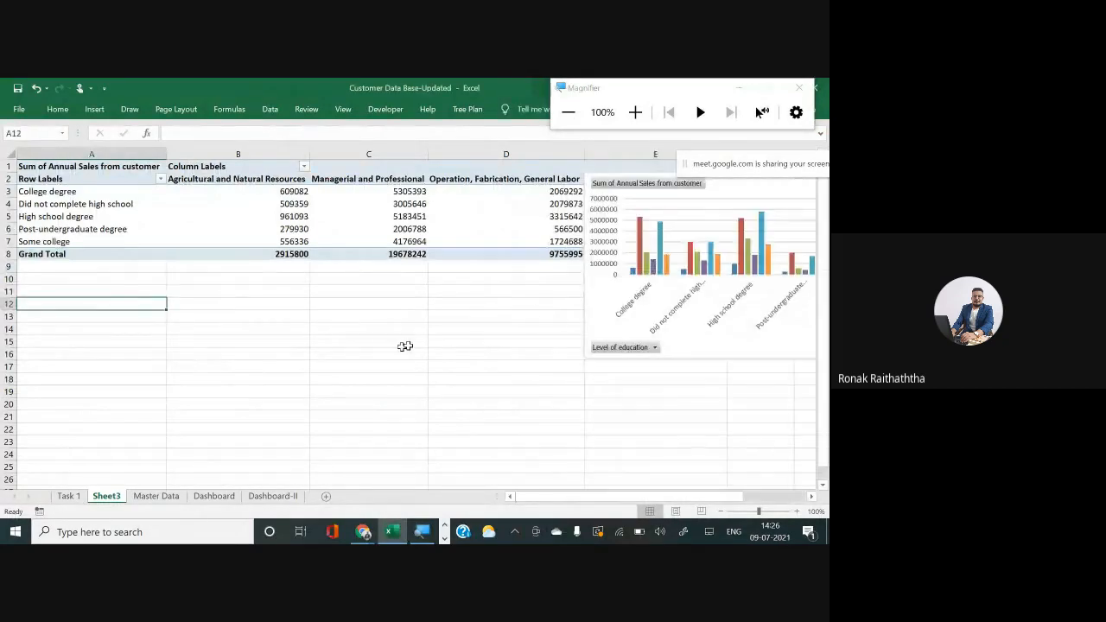
left_click_drag(775, 189, 240, 268)
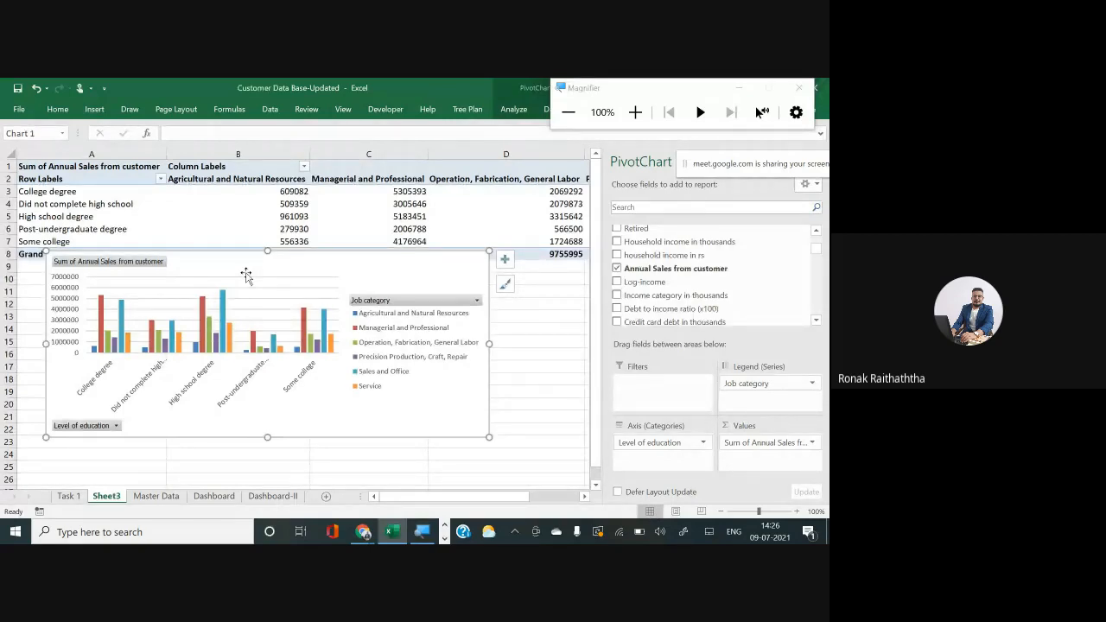
Step: Change the education and job category PivotChart to a stacked bar chart
right_click(329, 390)
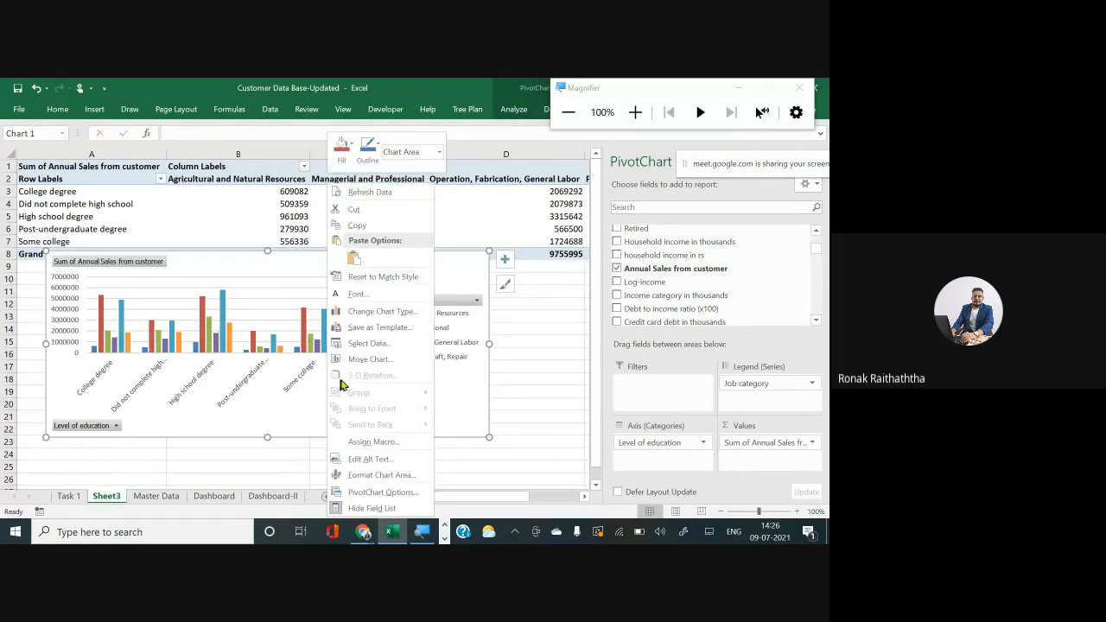
left_click(375, 320)
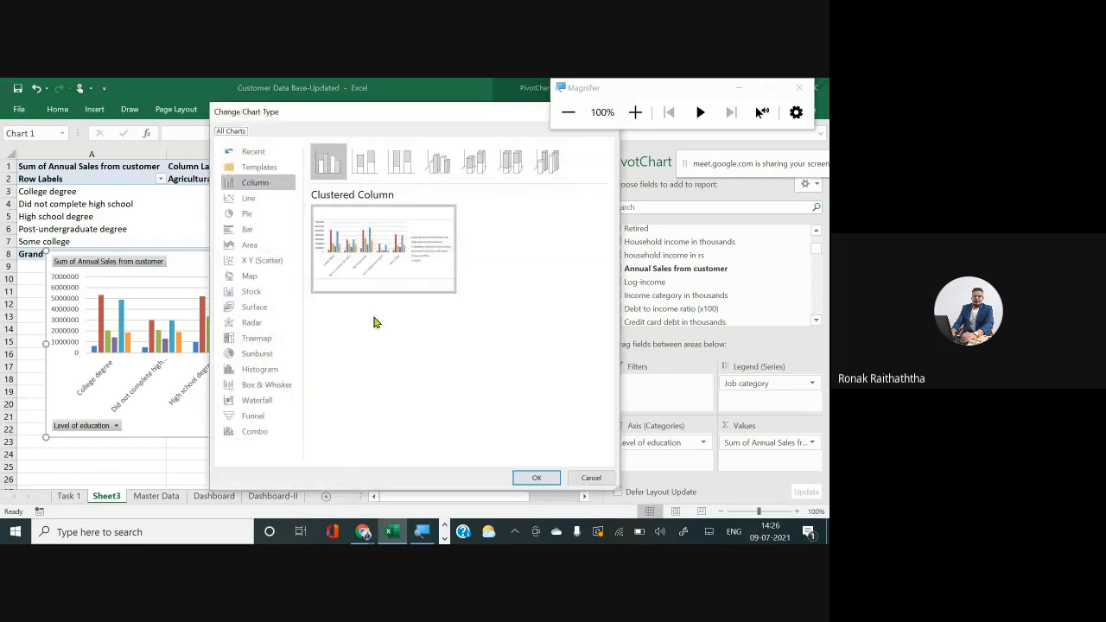
left_click(636, 112)
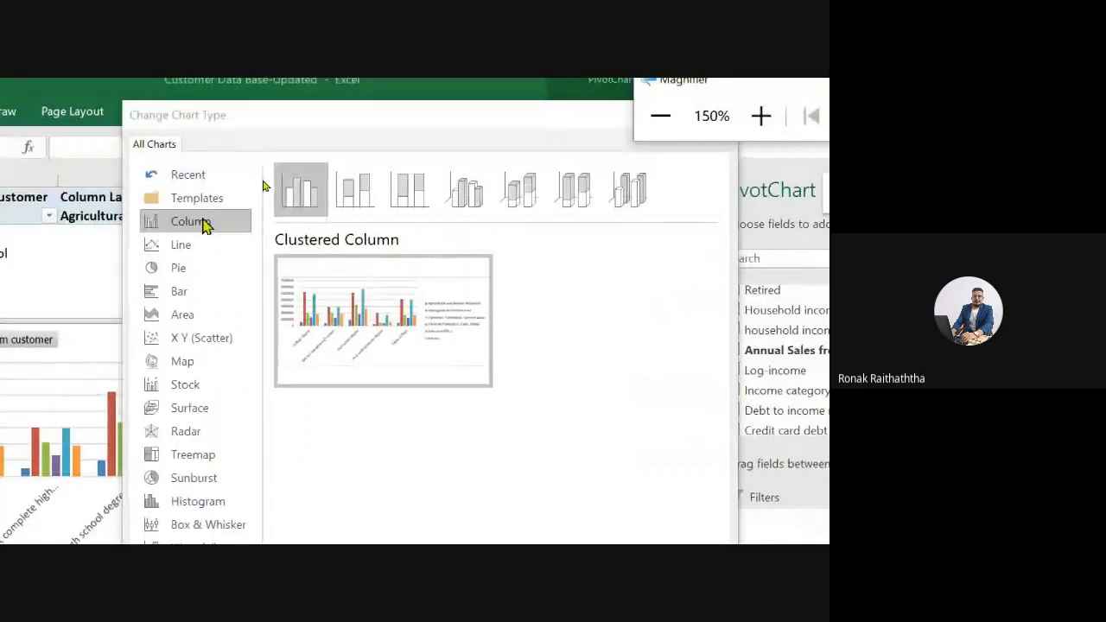
left_click(200, 298)
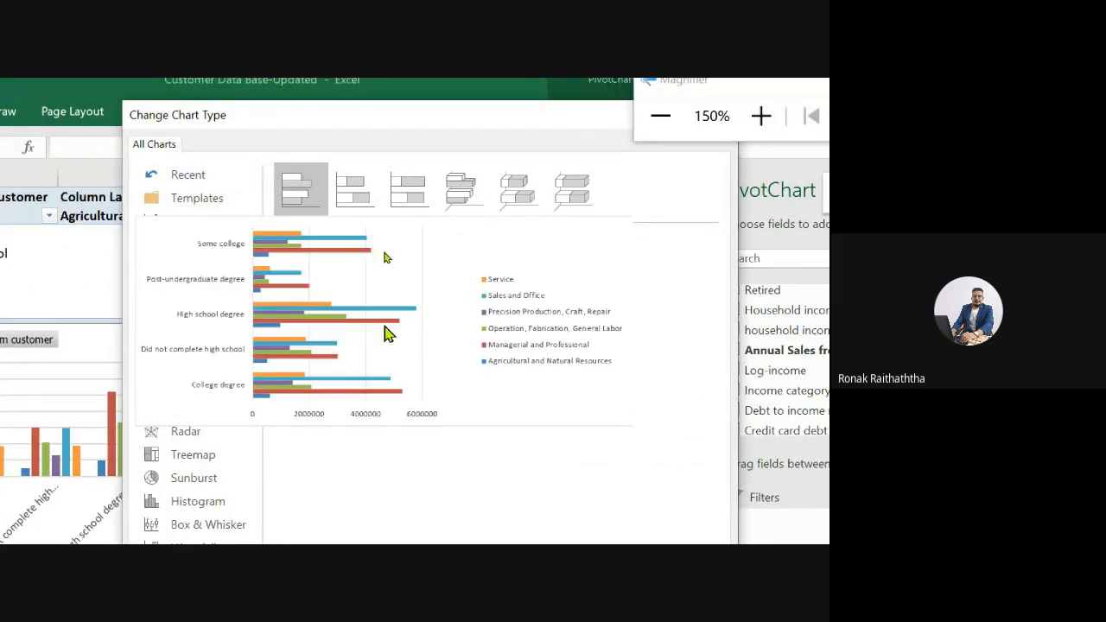
left_click(355, 185)
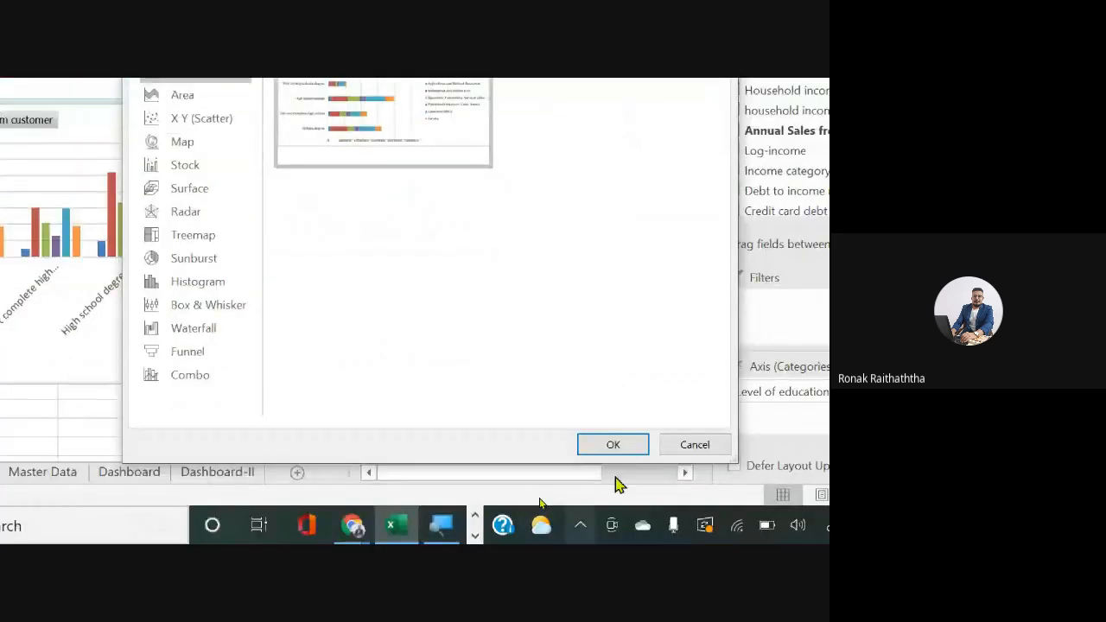
left_click(640, 525)
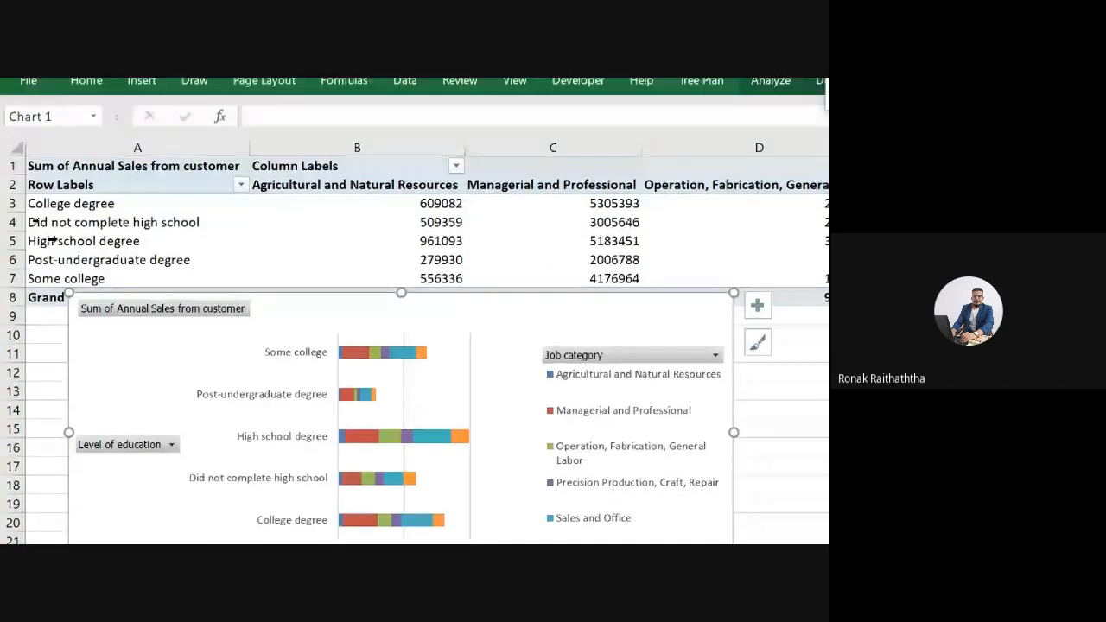
Step: Rename the worksheet holding the education and job category PivotChart as Task 2
right_click(172, 476)
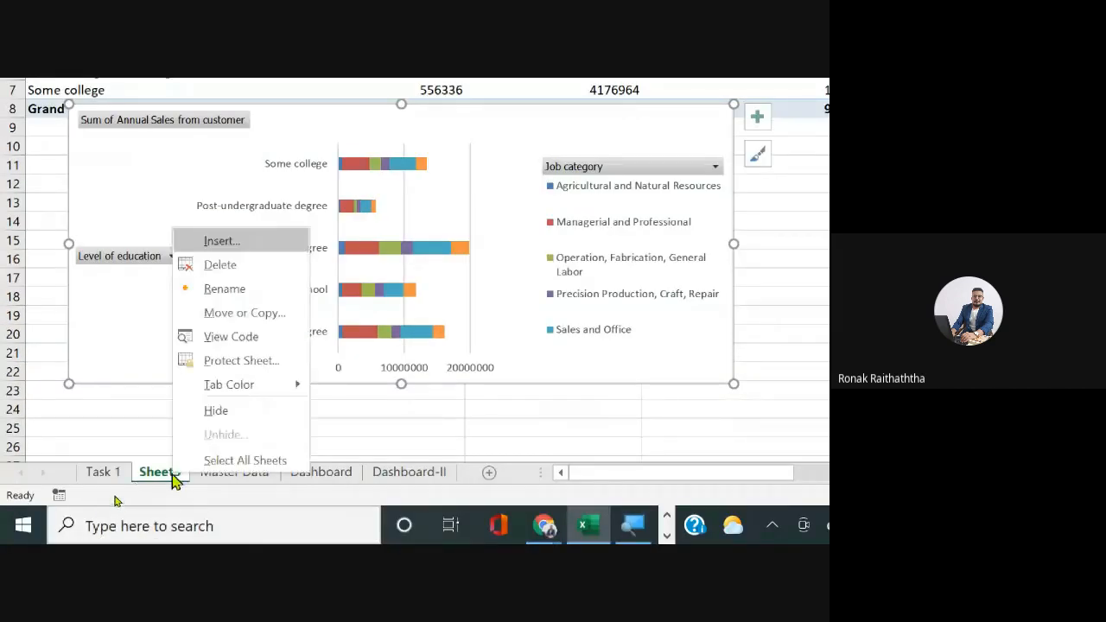
left_click(228, 289)
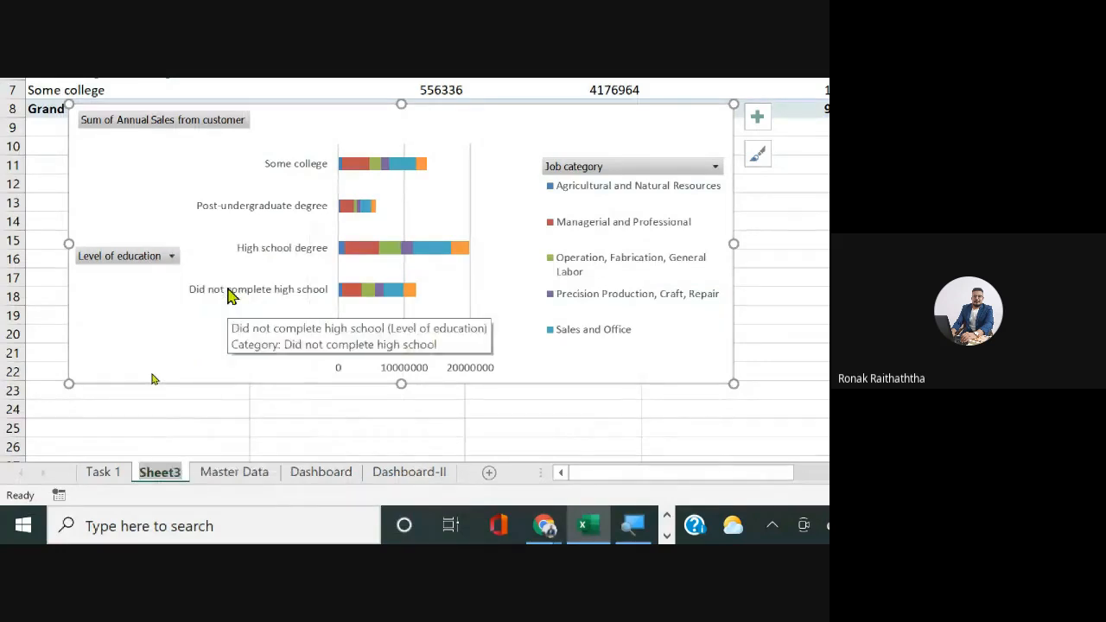
type("Task 2")
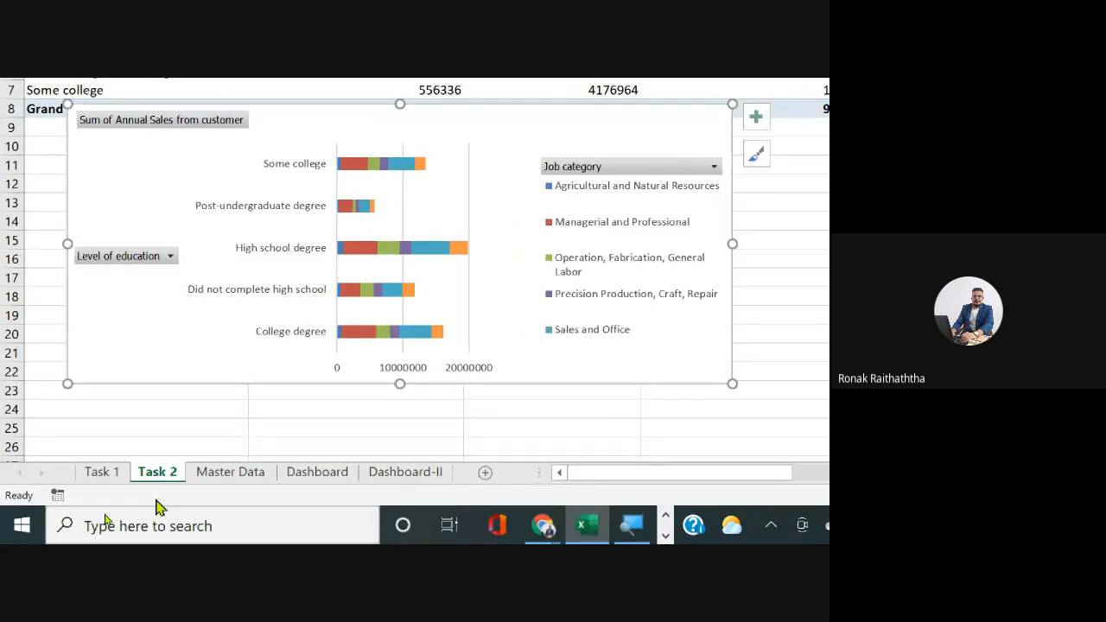
Step: Return to the start of the Master Data sheet and review its column headers from Customer ID to Job category
left_click(219, 482)
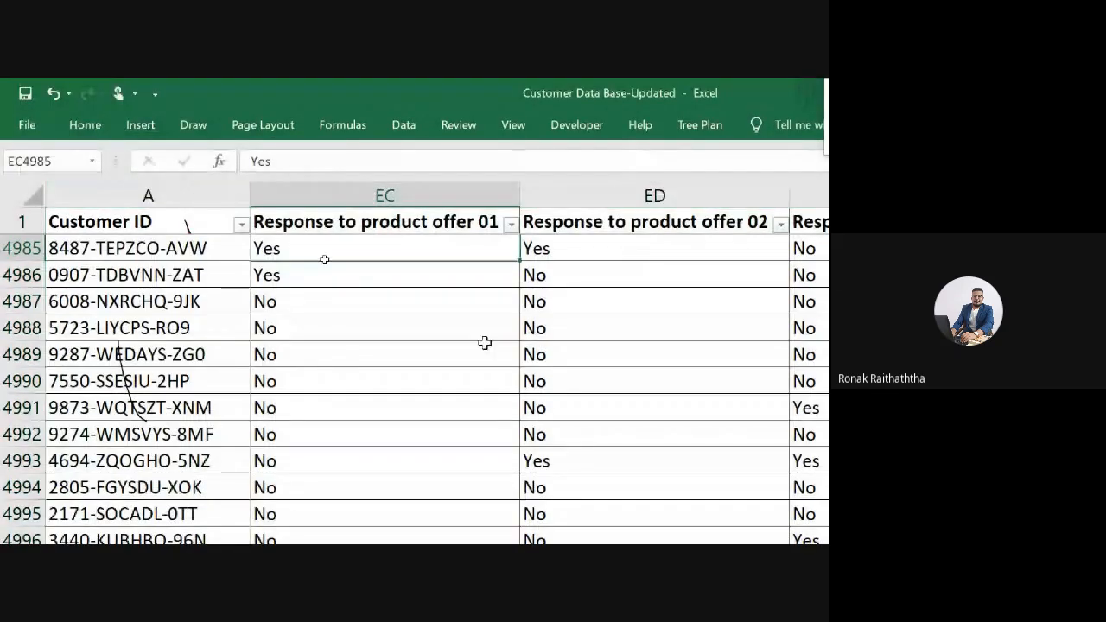
left_click(204, 216)
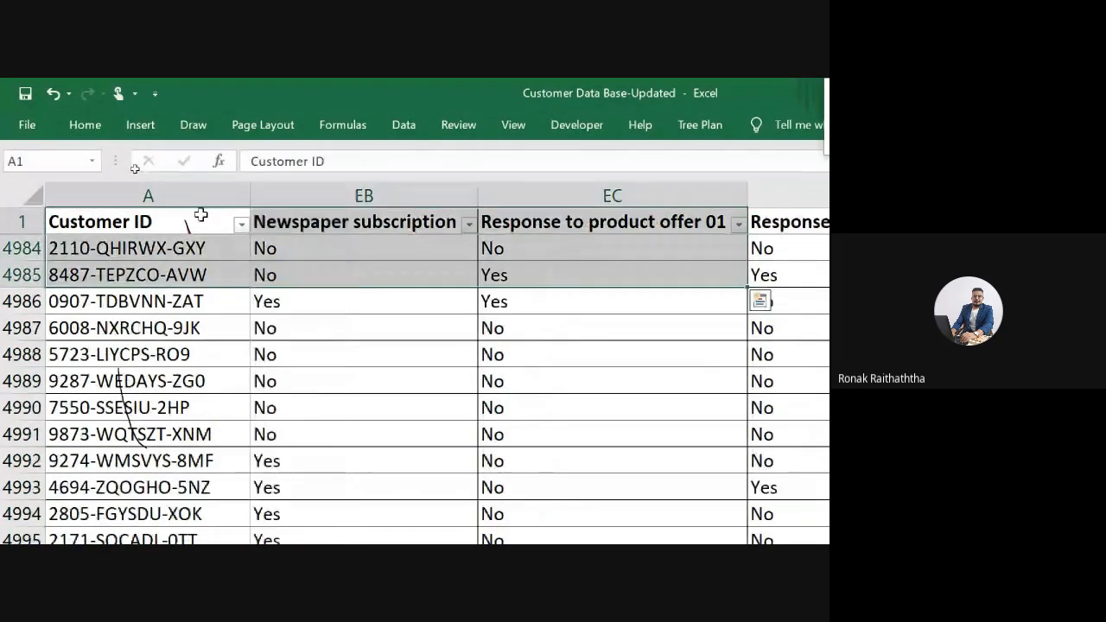
key("Down")
key("Down")
key("Down")
key("Up")
key("Up")
key("Up")
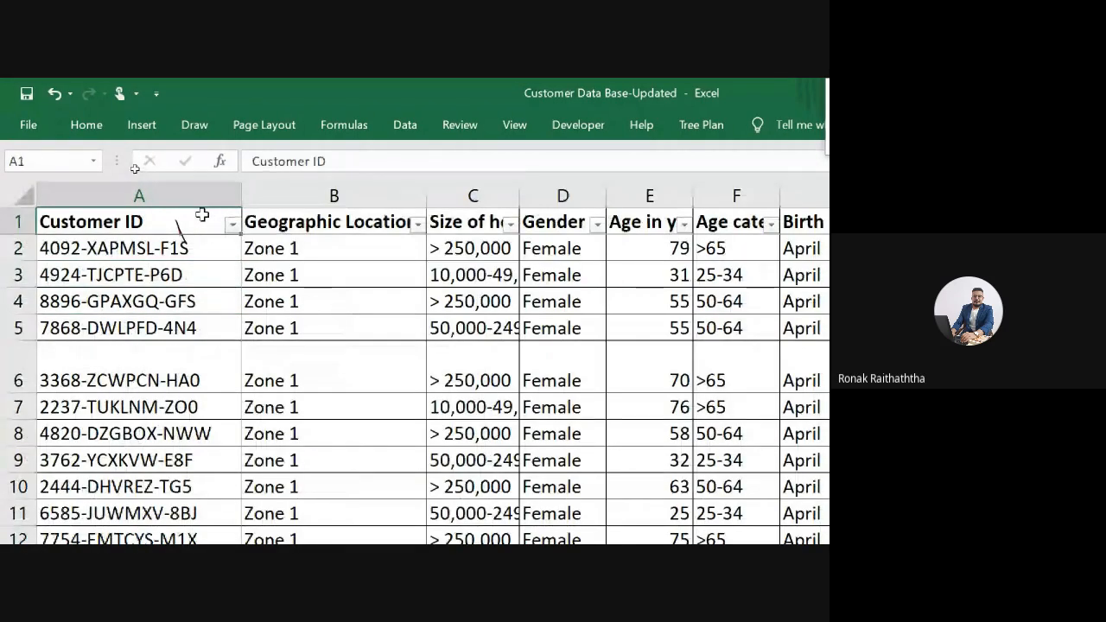
key("Right")
key("Right")
key("Right")
key("Right")
key("Right")
key("Right")
key("Right")
key("Right")
key("Right")
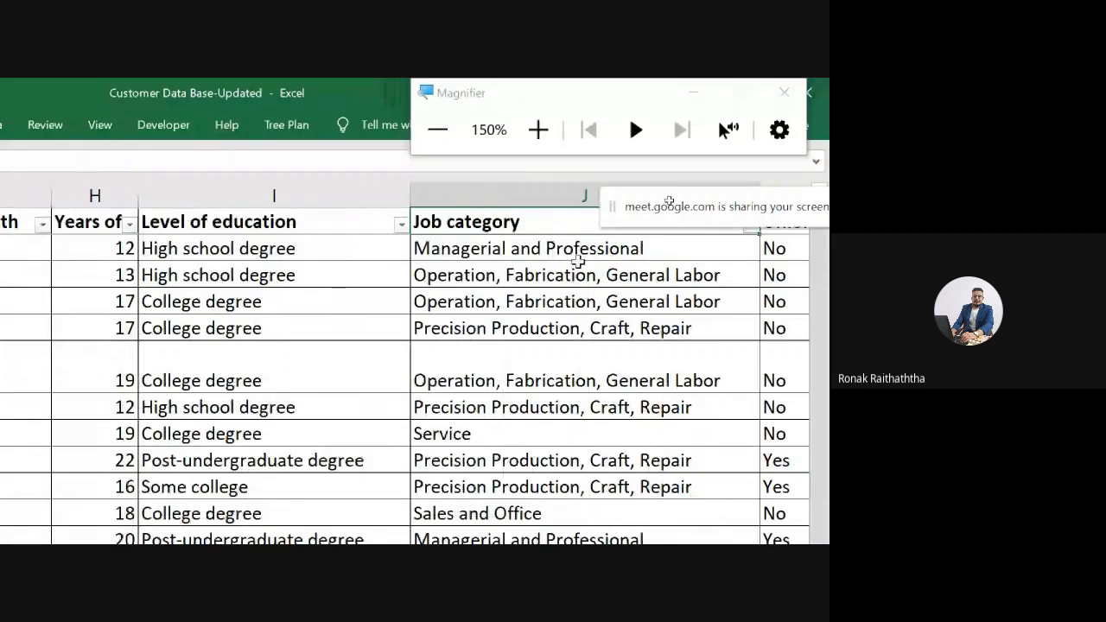
left_click_drag(720, 210, 771, 289)
left_click(568, 238)
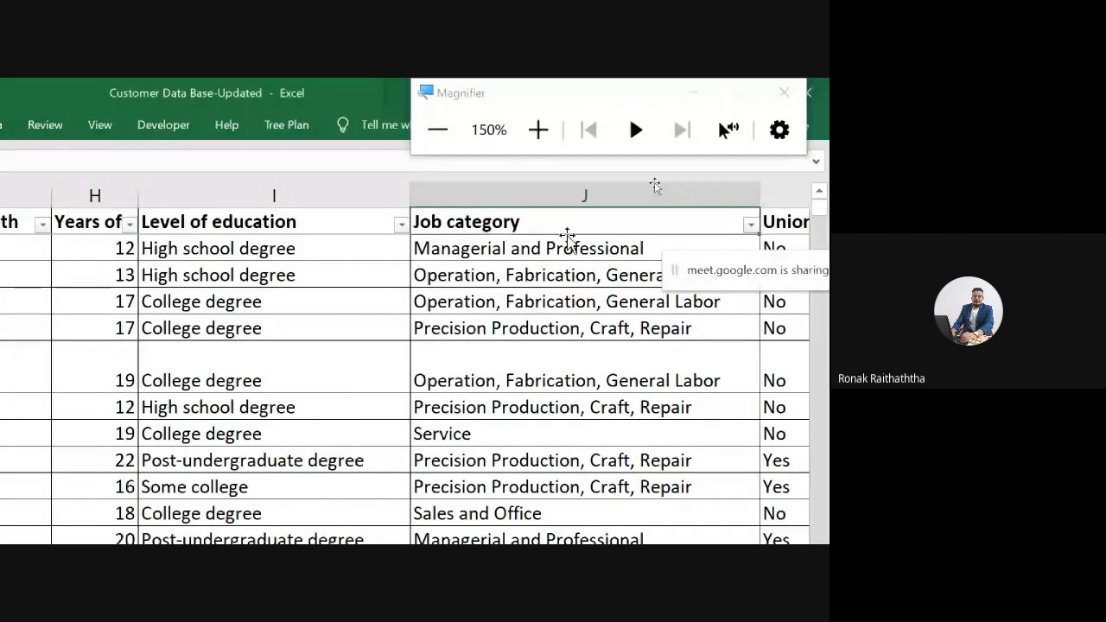
Step: Examine the Master Data columns from Union member to Annual Sales from customer, including the employment tenure, retirement and household income fields
key("Right")
key("Right")
key("Right")
key("Right")
key("Right")
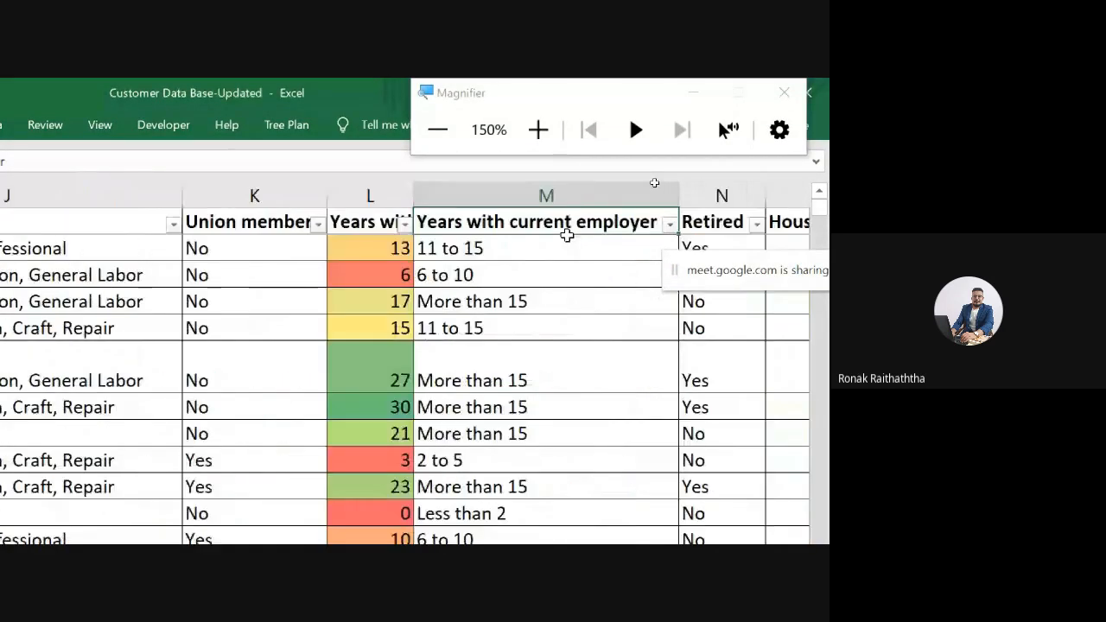
key("Right")
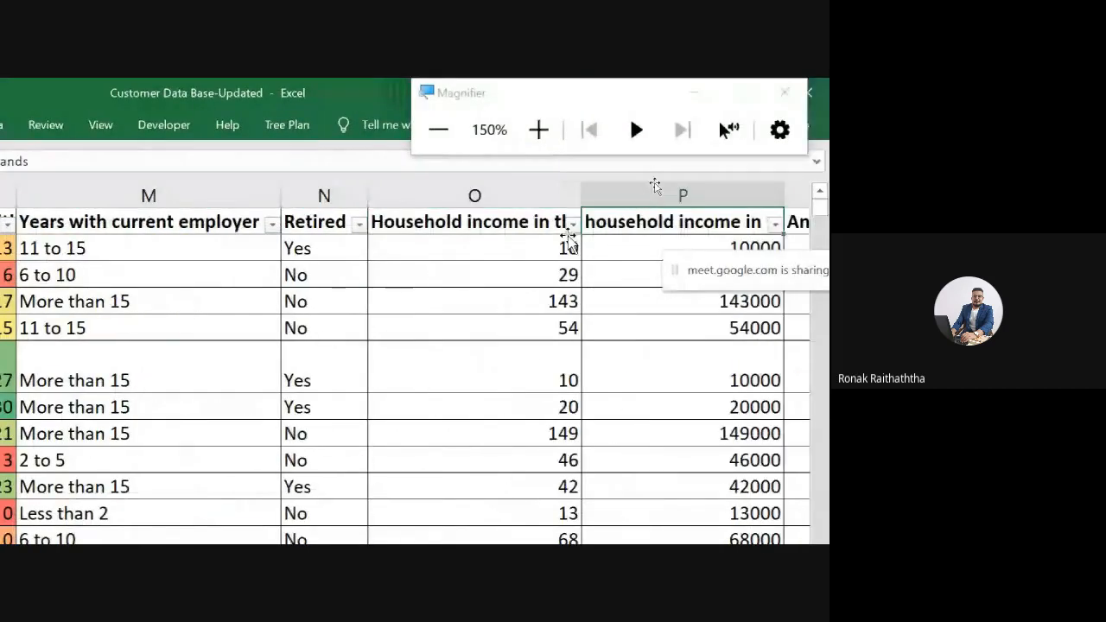
key("Right")
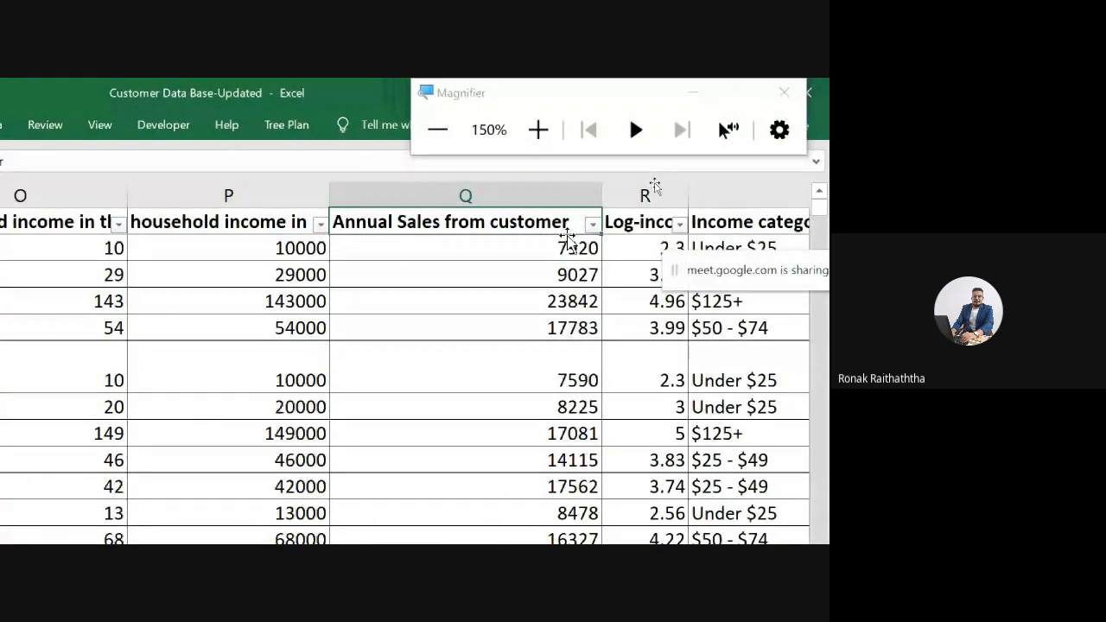
key("Left")
key("Left")
key("Left")
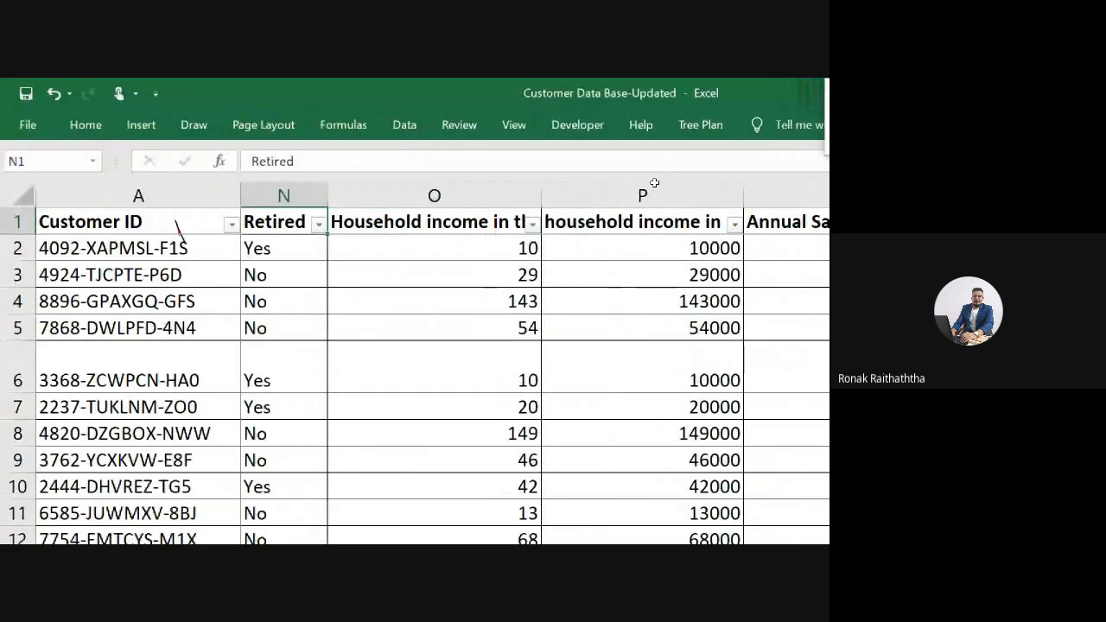
key("Left")
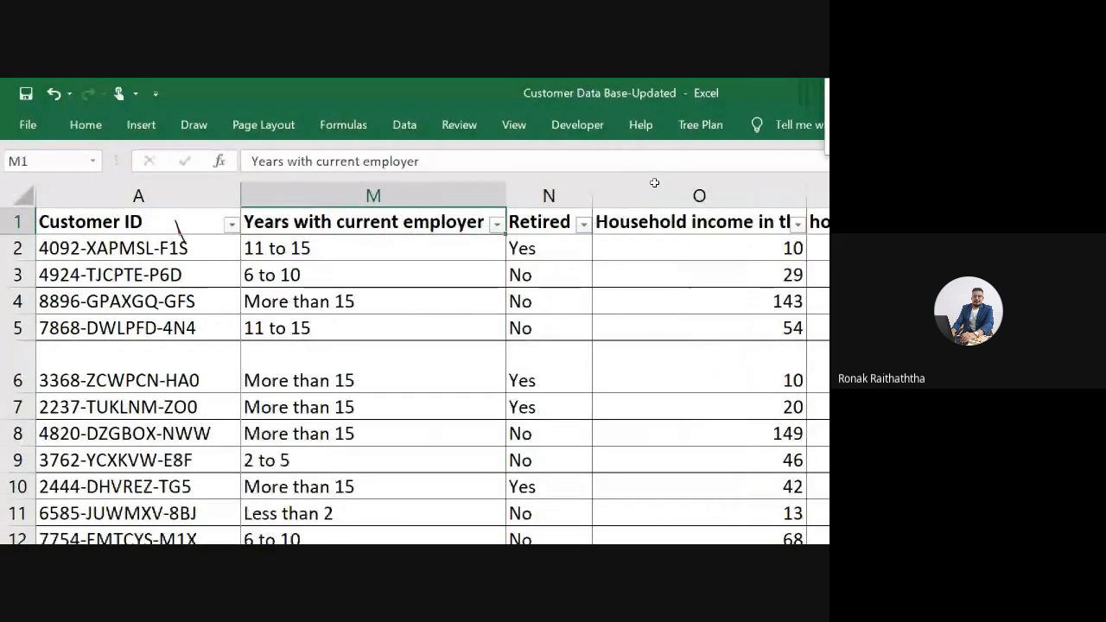
key("Right")
key("Right")
key("Right")
key("Right")
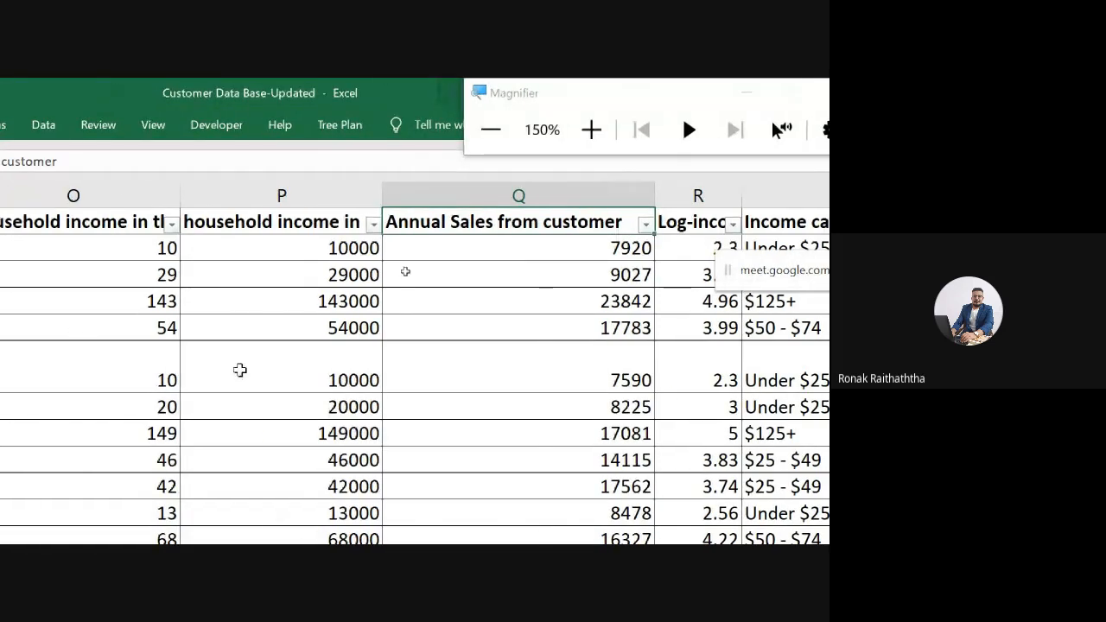
left_click(265, 365)
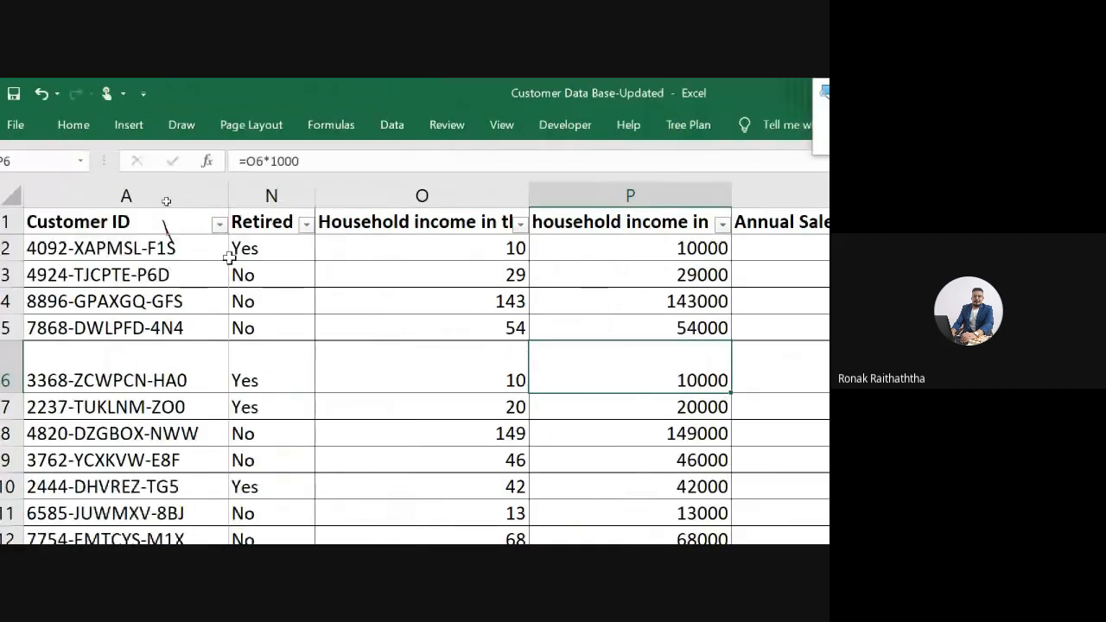
left_click(363, 271)
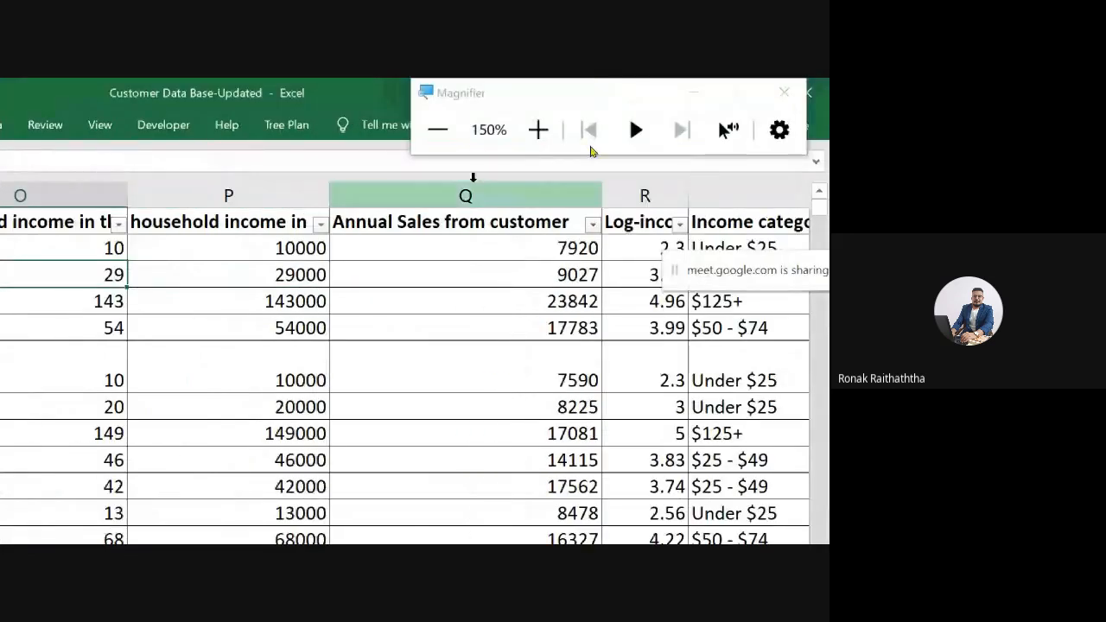
left_click(438, 130)
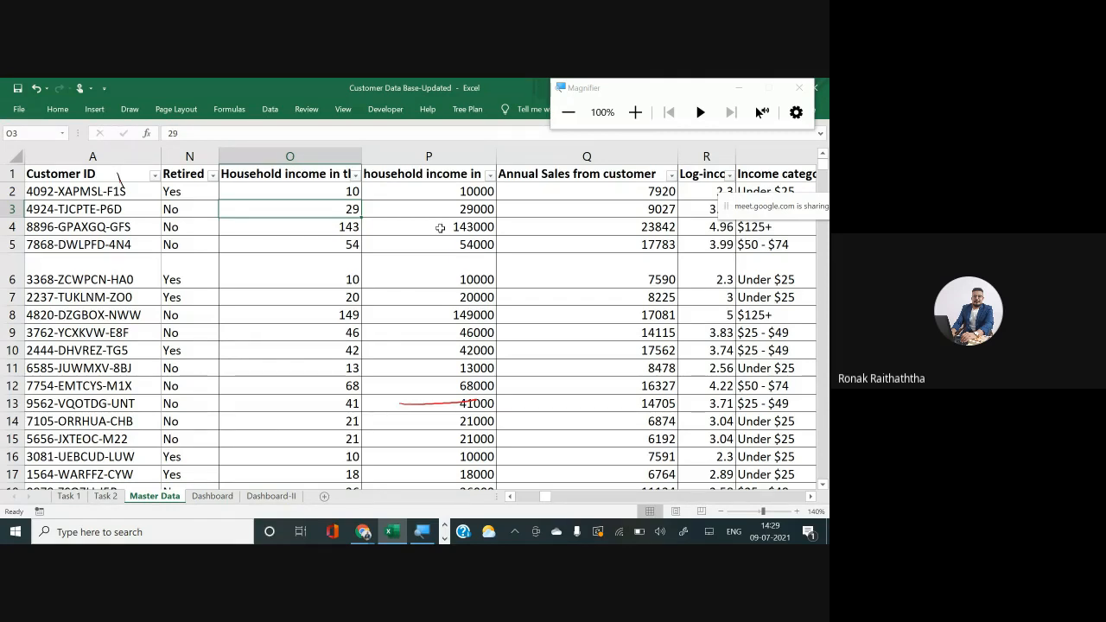
Step: Handwrite the note "Avg household income" in red ink over the household income column of the Master Data sheet
left_click(130, 112)
left_click(148, 143)
mouse_move(532, 313)
left_mouse_down()
mouse_move(532, 358)
mouse_move(561, 344)
left_mouse_up()
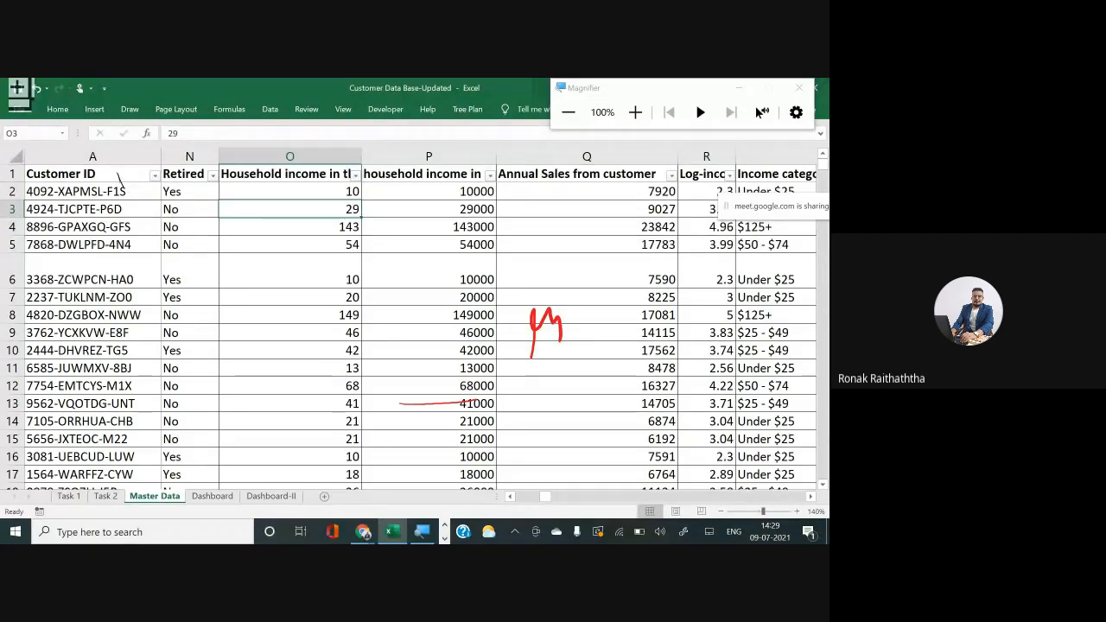
left_click_drag(242, 357, 245, 370)
left_click_drag(241, 349, 253, 354)
mouse_move(252, 348)
left_mouse_down()
mouse_move(265, 343)
mouse_move(273, 373)
left_mouse_up()
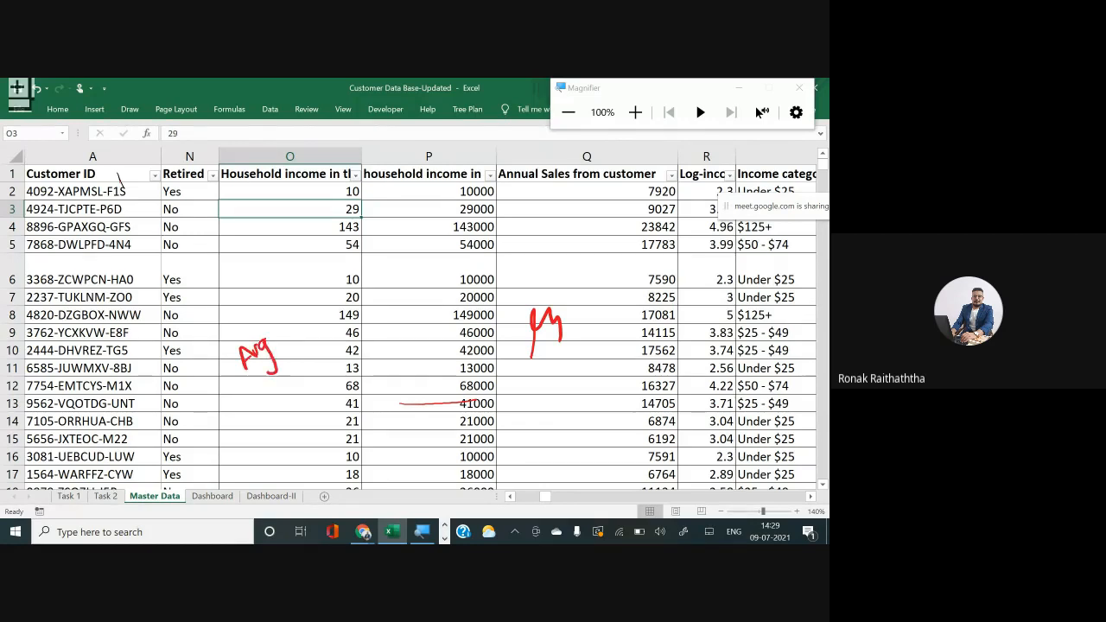
left_click_drag(269, 320, 279, 332)
left_click_drag(282, 321, 375, 246)
Step: Handwrite "Avg of Sales" in red ink below the household income note and enclose both notes in curly braces
mouse_move(263, 400)
left_mouse_down()
mouse_move(294, 407)
mouse_move(303, 381)
mouse_move(325, 380)
left_mouse_up()
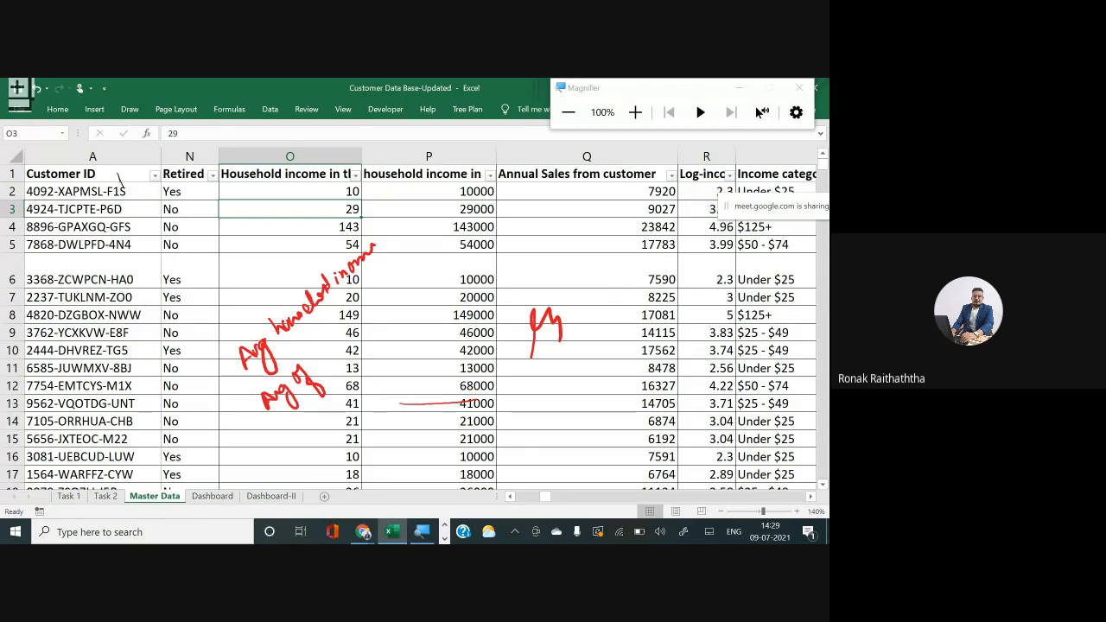
mouse_move(321, 337)
left_mouse_down()
mouse_move(309, 356)
mouse_move(355, 329)
left_mouse_up()
mouse_move(226, 316)
left_mouse_down()
mouse_move(251, 428)
mouse_move(287, 438)
left_mouse_up()
mouse_move(351, 206)
left_mouse_down()
mouse_move(408, 252)
mouse_move(428, 332)
left_mouse_up()
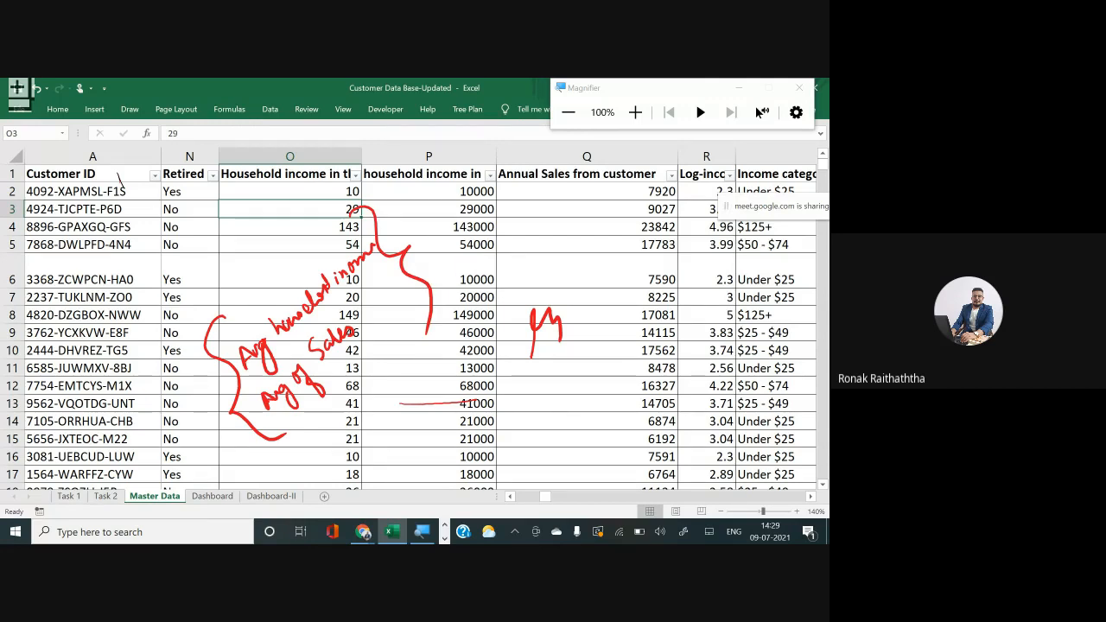
Step: Handwrite "Job Category" in red ink beside the braced averages note and circle it
scroll(415, 329, "left", 1)
scroll(415, 328, "left", 3)
scroll(415, 328, "left", 5)
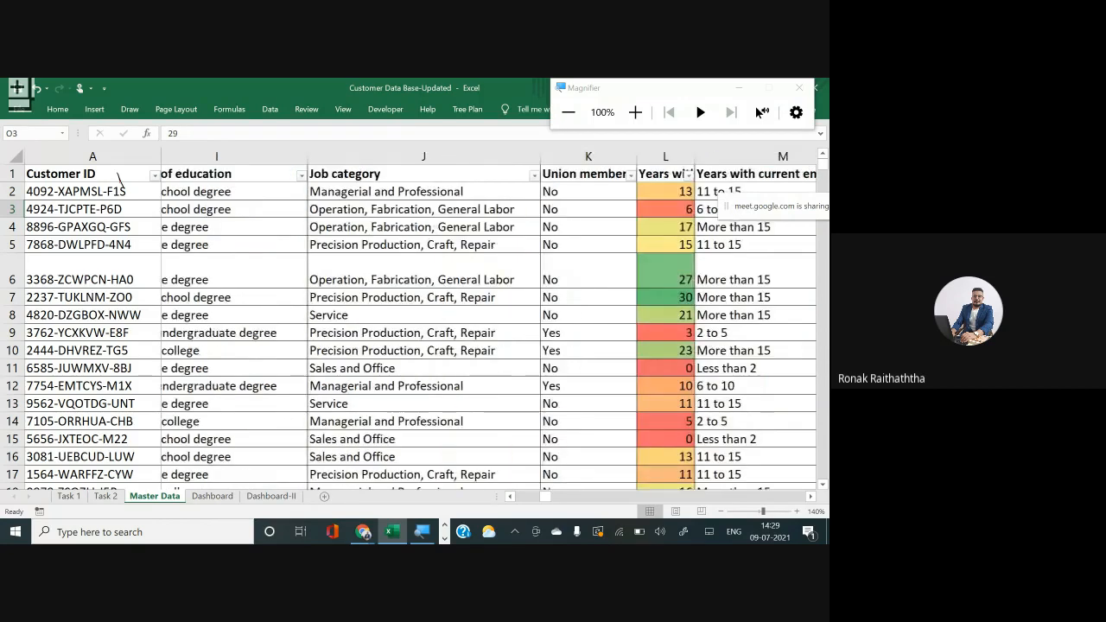
scroll(415, 329, "left", 4)
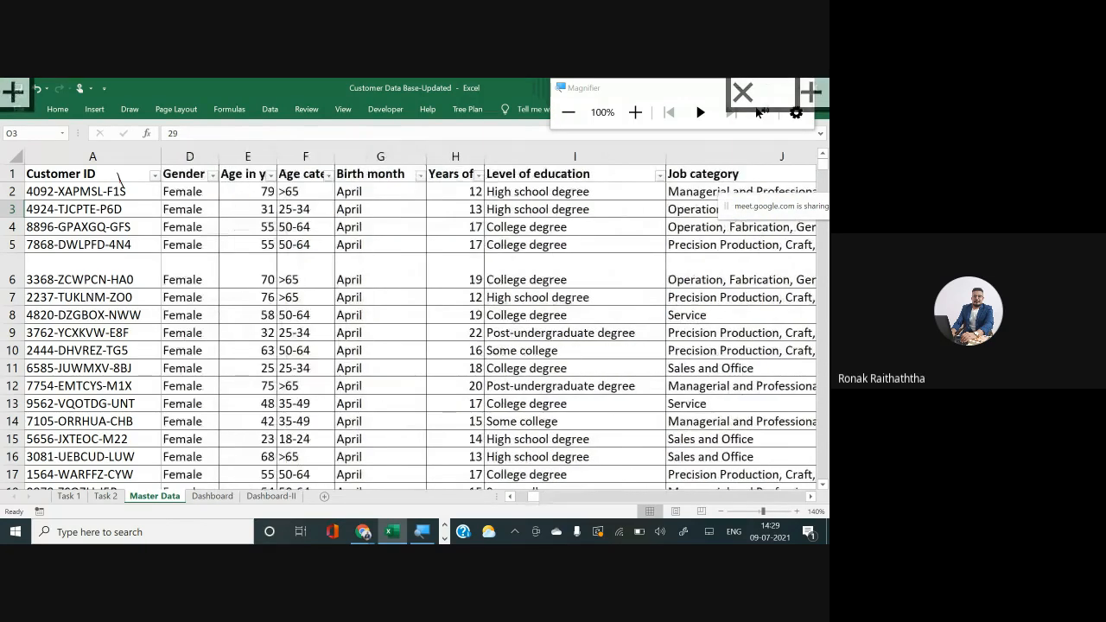
scroll(414, 328, "right", 2)
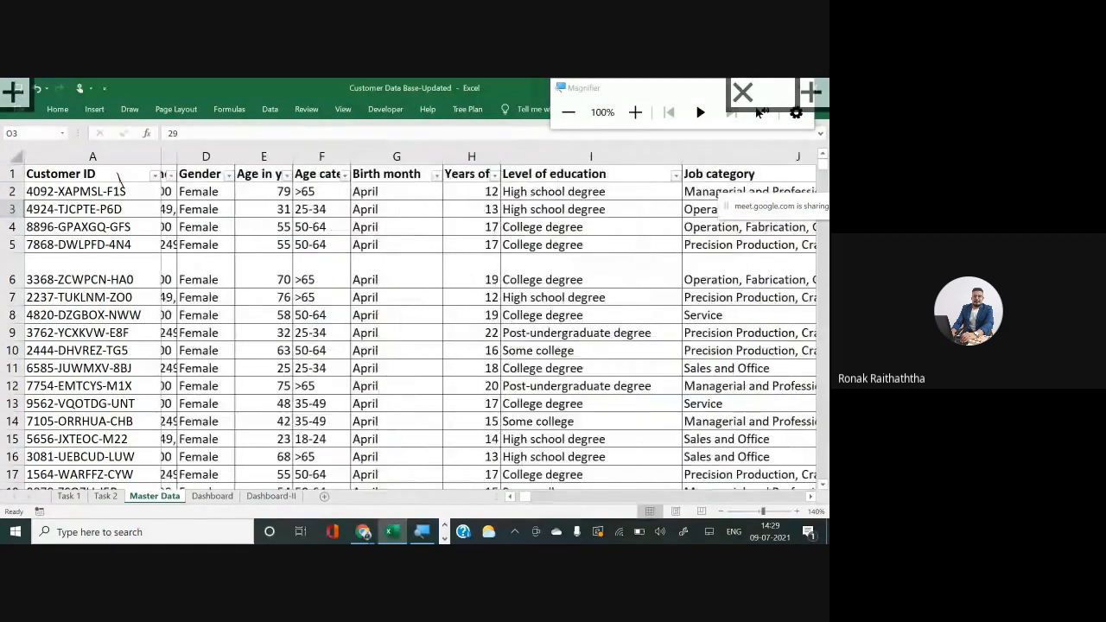
scroll(415, 329, "right", 5)
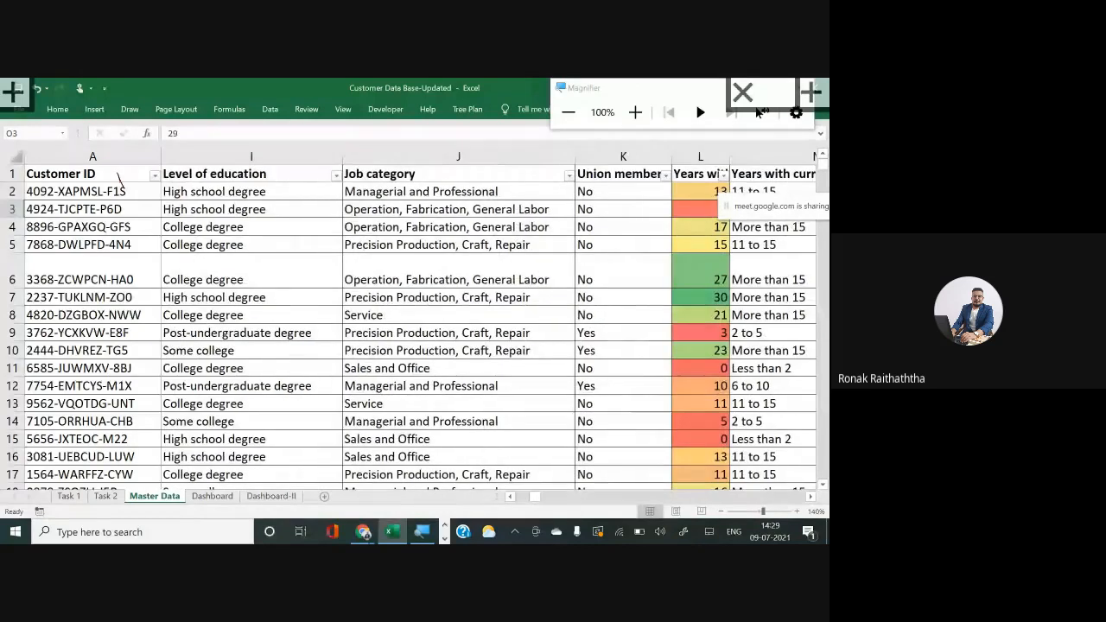
scroll(415, 329, "right", 5)
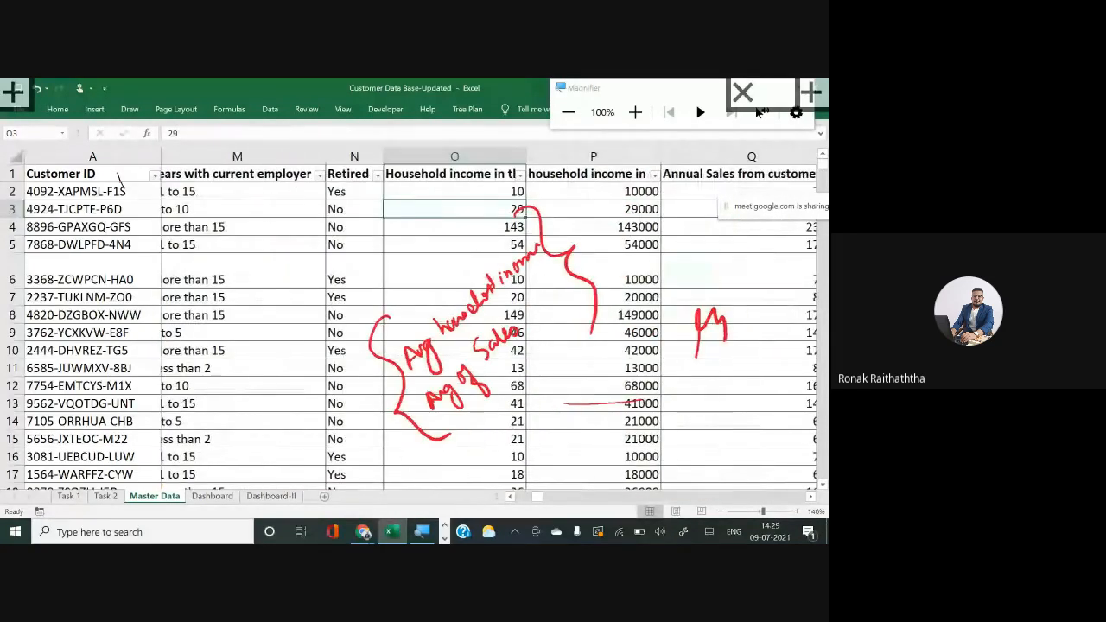
mouse_move(290, 299)
left_mouse_down()
mouse_move(306, 322)
mouse_move(296, 336)
left_mouse_up()
mouse_move(278, 322)
left_mouse_down()
mouse_move(298, 290)
mouse_move(315, 309)
left_mouse_up()
mouse_move(314, 290)
left_mouse_down()
mouse_move(326, 312)
mouse_move(321, 303)
left_mouse_up()
mouse_move(342, 274)
left_mouse_down()
mouse_move(355, 292)
mouse_move(379, 259)
mouse_move(407, 294)
mouse_move(405, 235)
mouse_move(424, 229)
mouse_move(448, 261)
left_mouse_up()
mouse_move(454, 194)
left_mouse_down()
mouse_move(449, 290)
mouse_move(436, 192)
left_mouse_up()
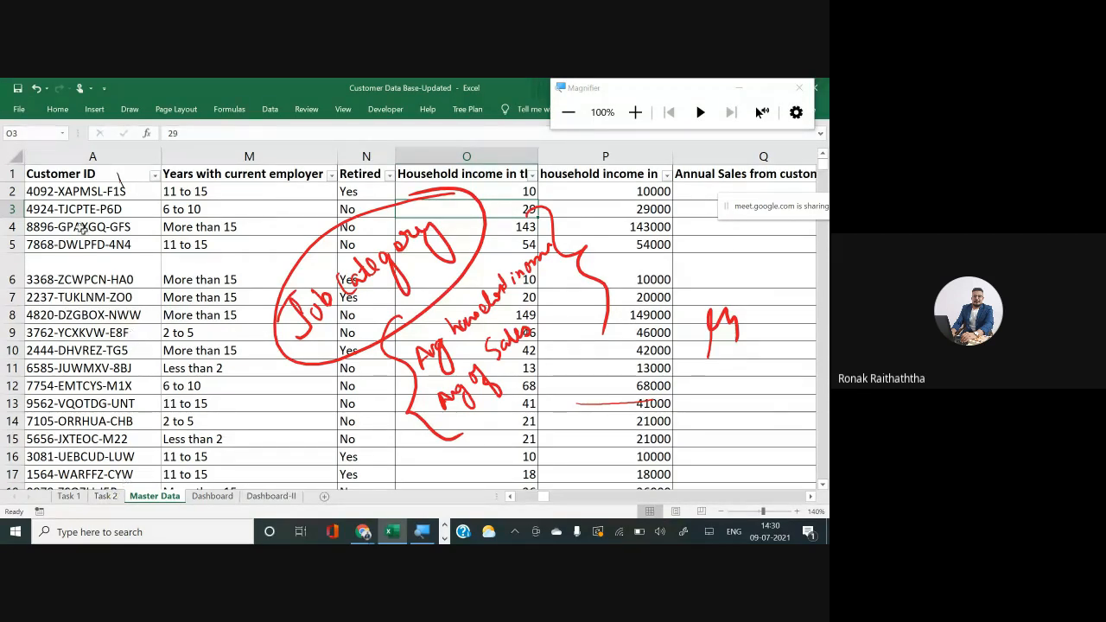
Step: Select the whole Master Data table from the Customer ID header and insert a PivotChart on a new worksheet
left_click(62, 176)
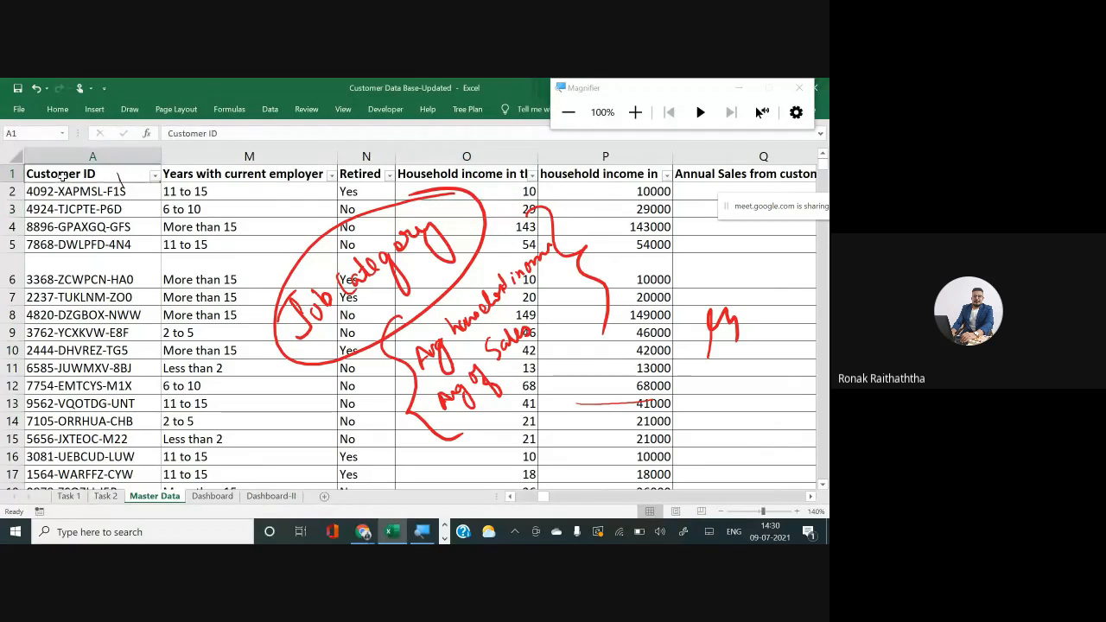
key("ctrl+shift+Right")
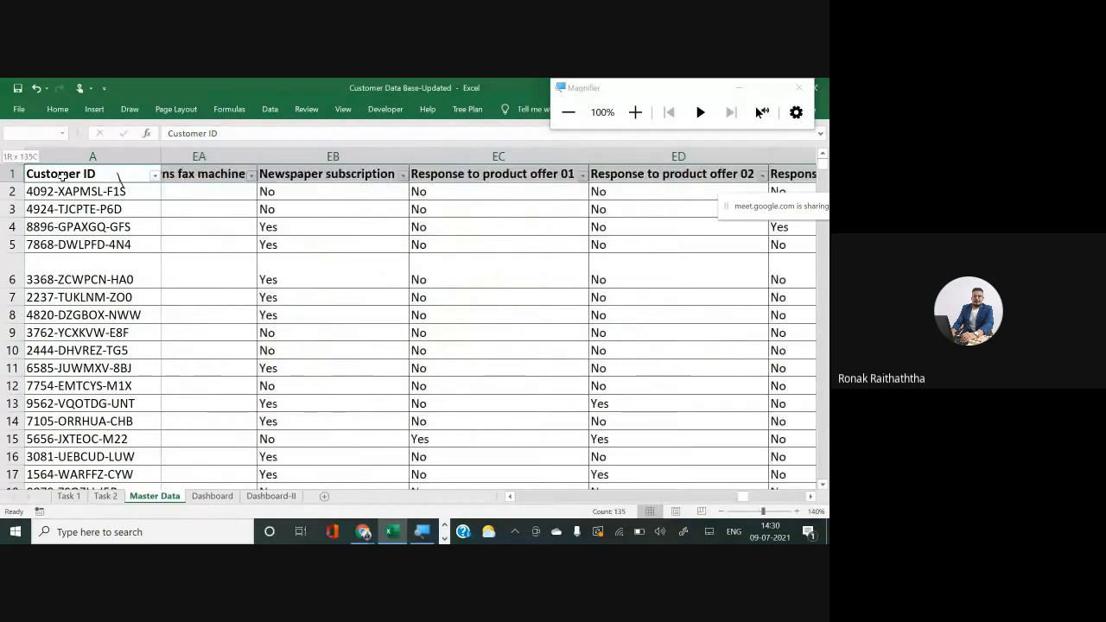
key("ctrl+shift+Down")
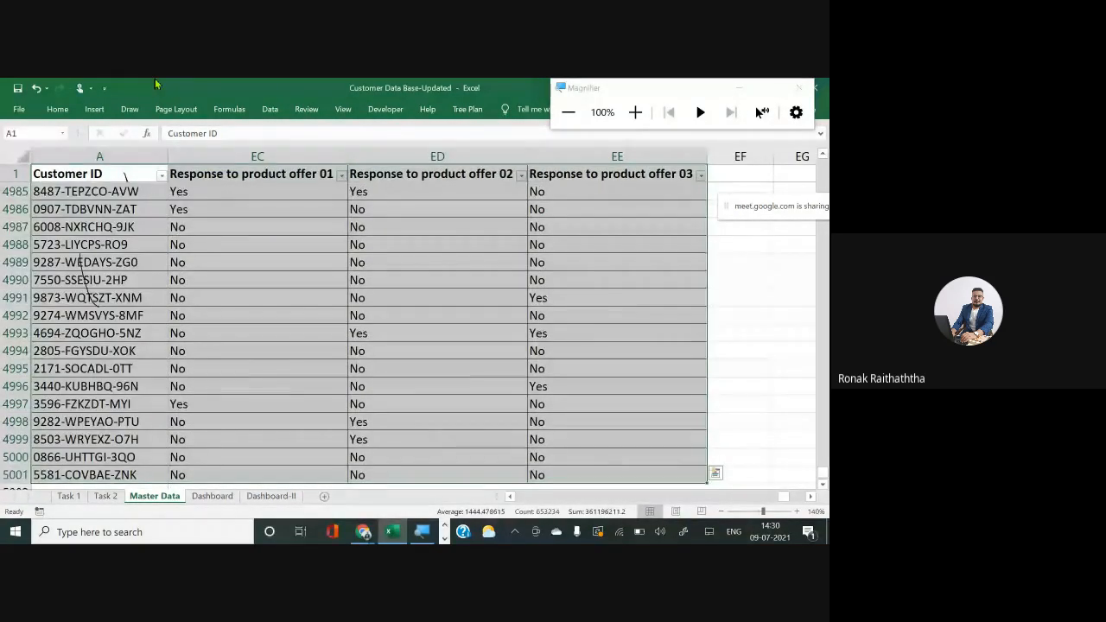
left_click(94, 109)
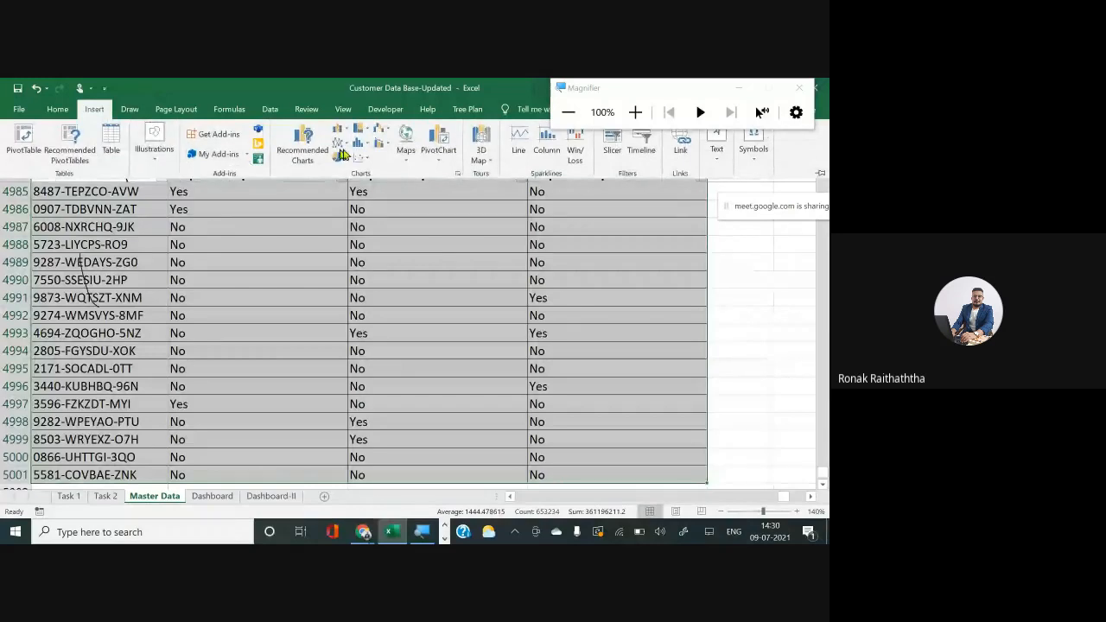
left_click(439, 160)
left_click(453, 180)
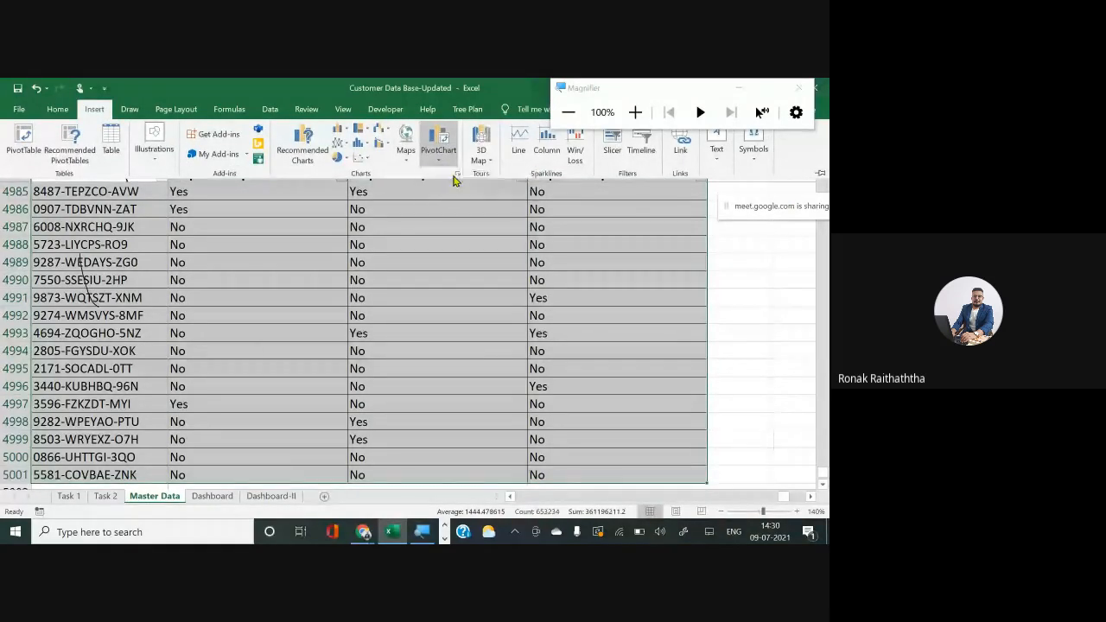
left_click(430, 332)
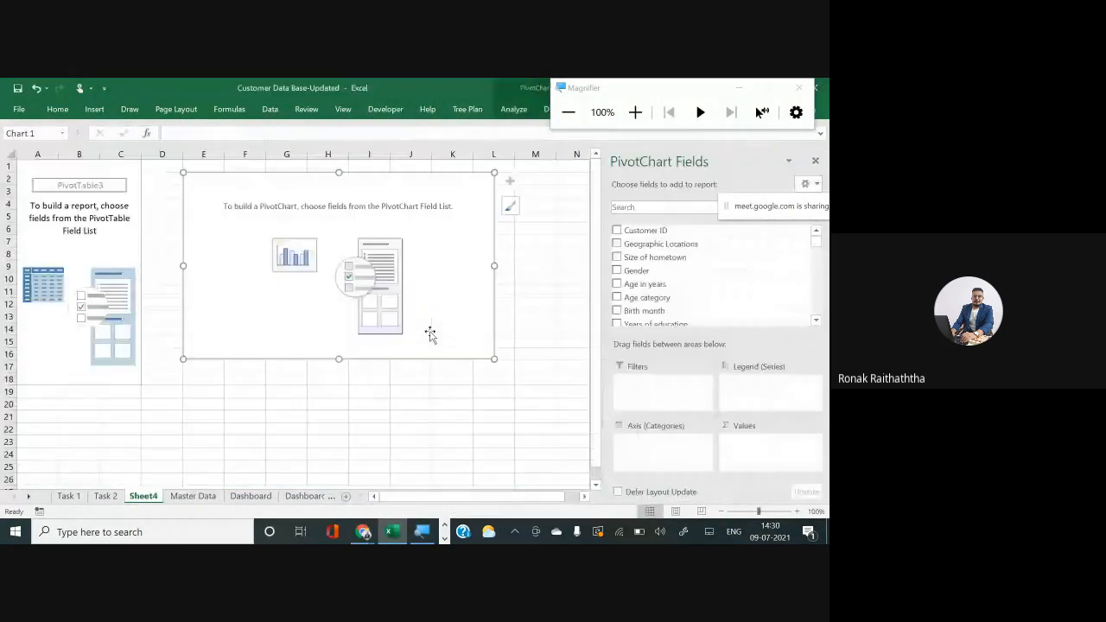
Step: Add household income in rs and Annual Sales from customer to the values of the new PivotChart
left_click(635, 112)
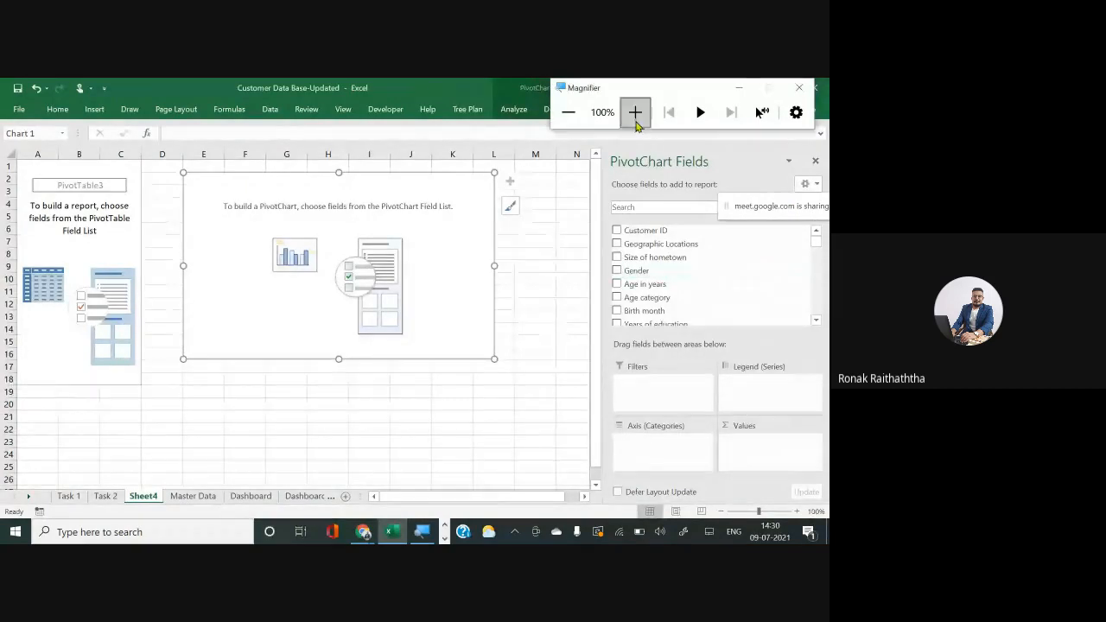
scroll(629, 368, "down", 1)
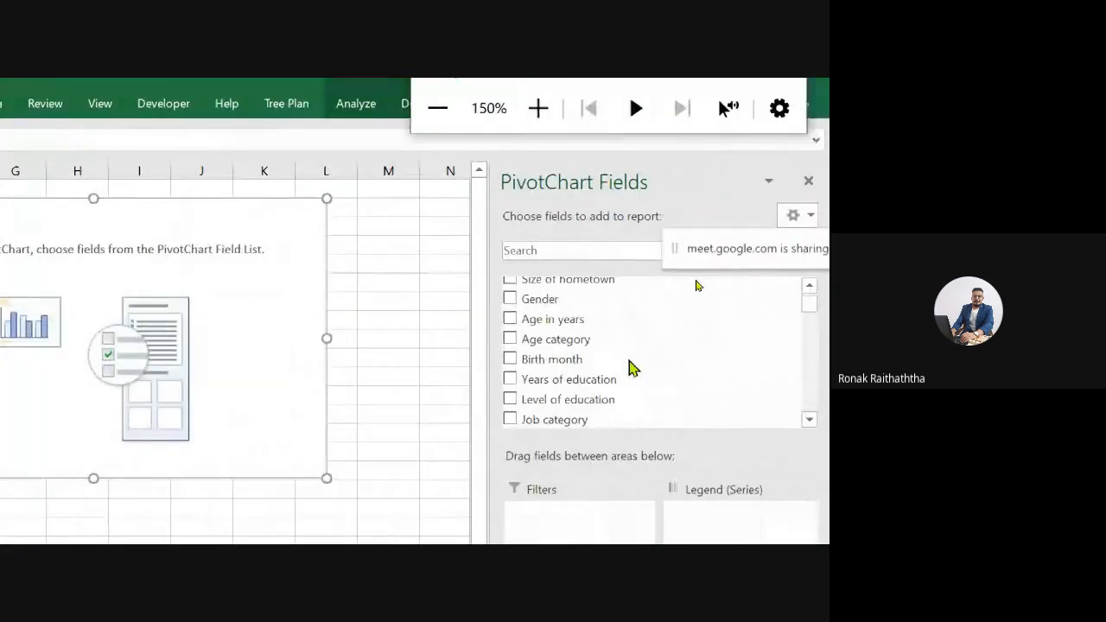
scroll(629, 368, "down", 1)
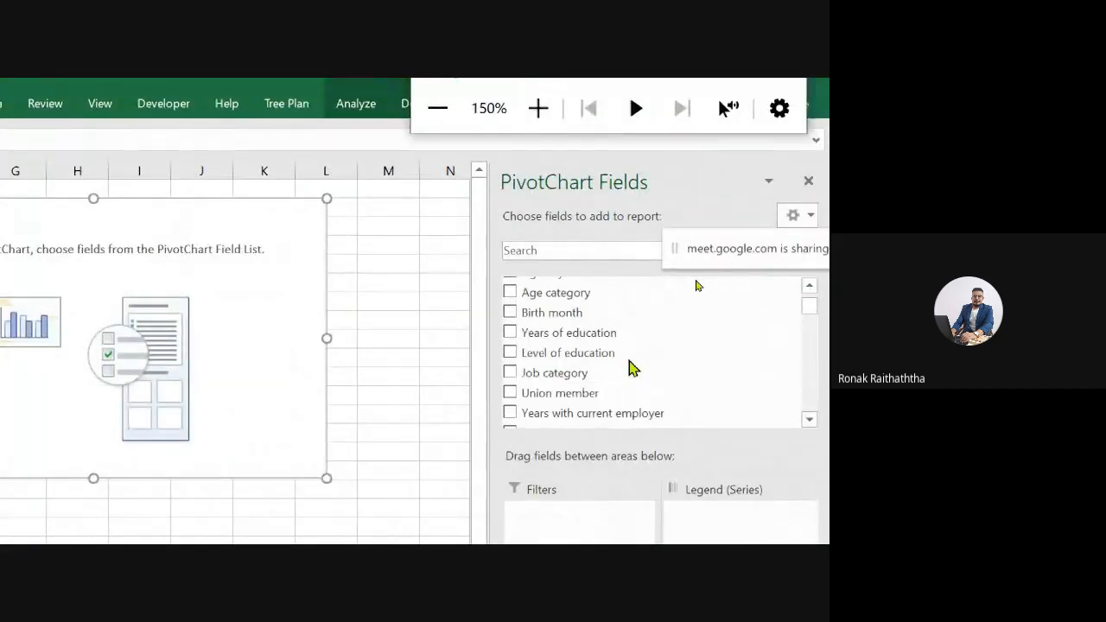
left_click(809, 422)
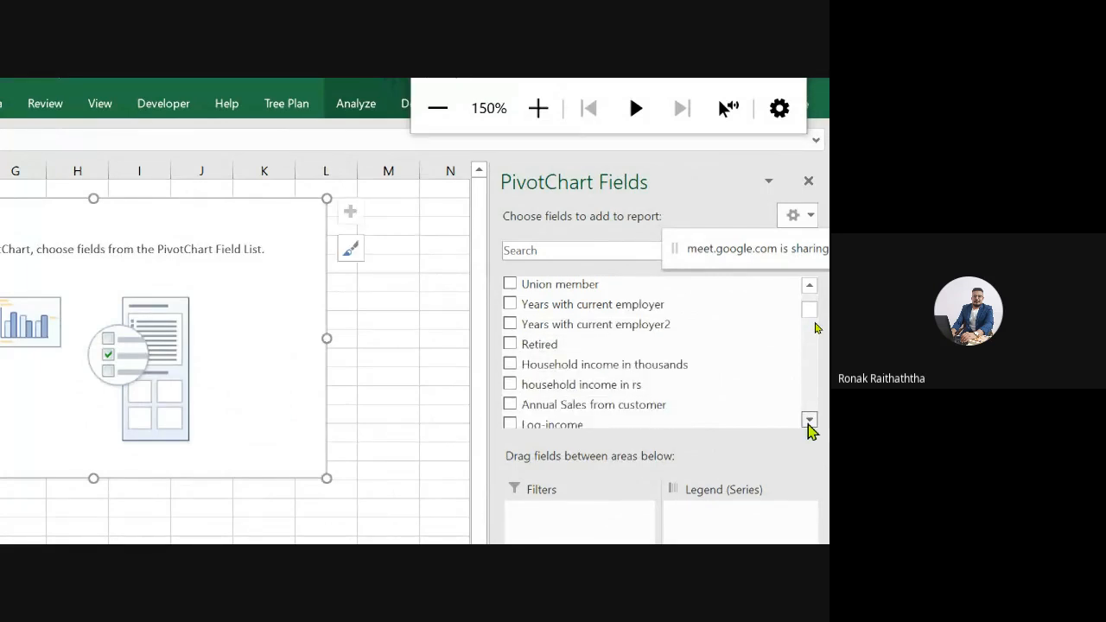
left_click(810, 423)
left_click_drag(623, 376, 731, 542)
left_click_drag(775, 488, 769, 444)
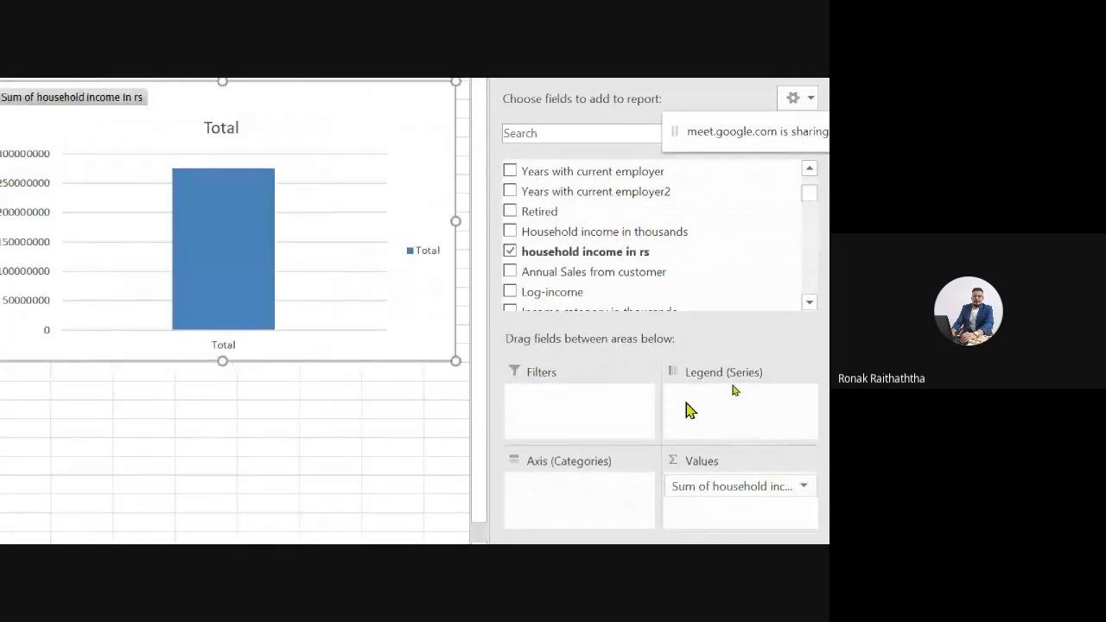
left_click_drag(571, 273, 761, 502)
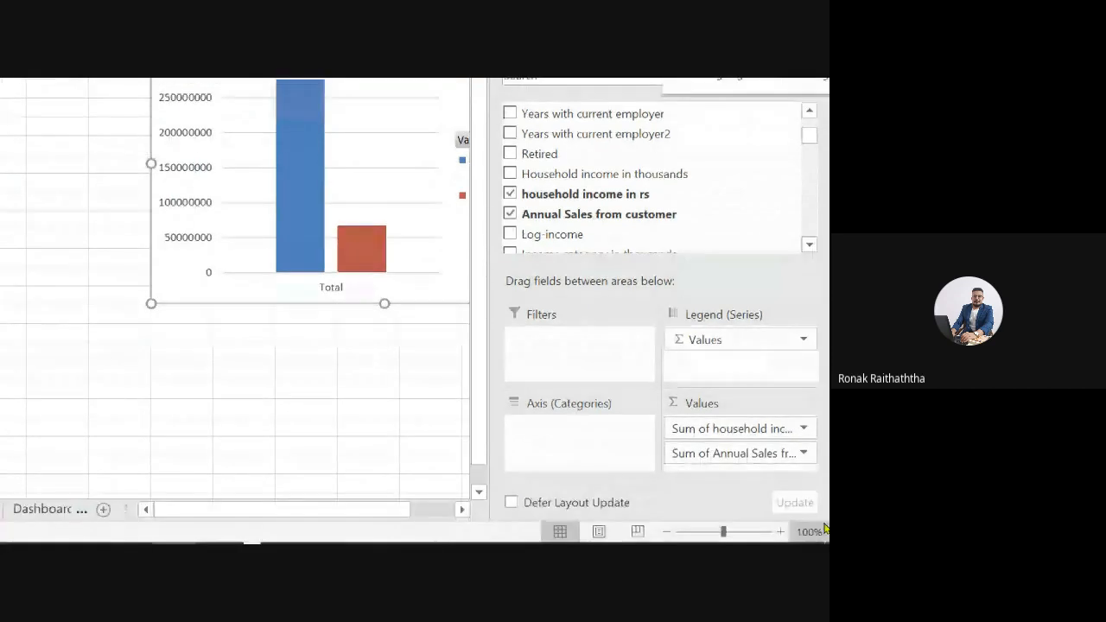
Step: Summarize the household income in rs value field by Average
left_click(806, 408)
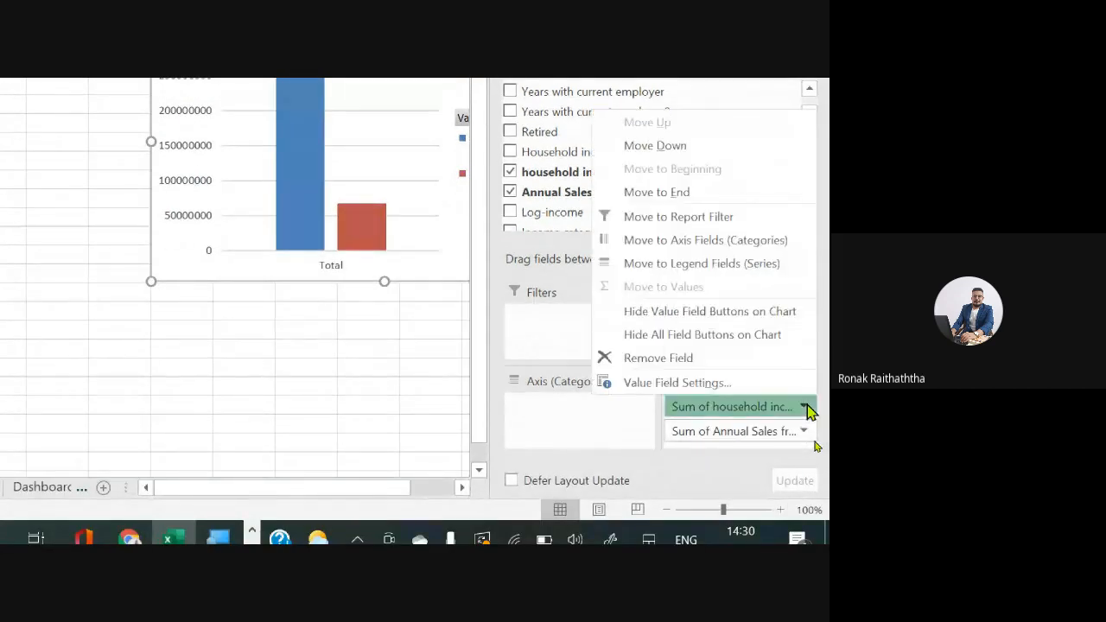
left_click(807, 408)
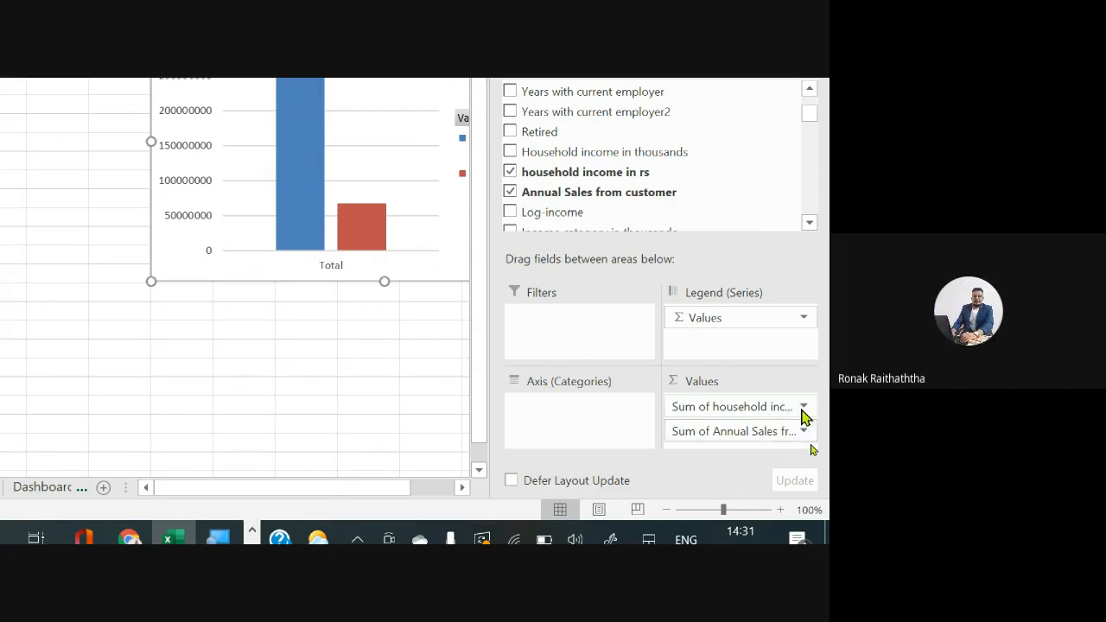
left_click_drag(808, 402, 817, 443)
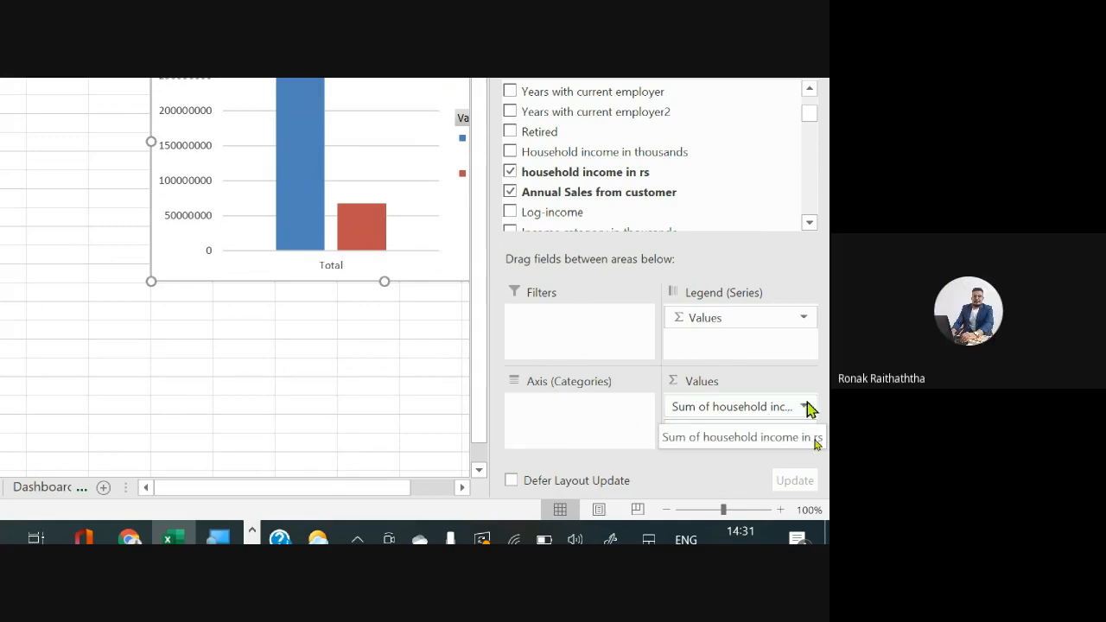
left_click(805, 406)
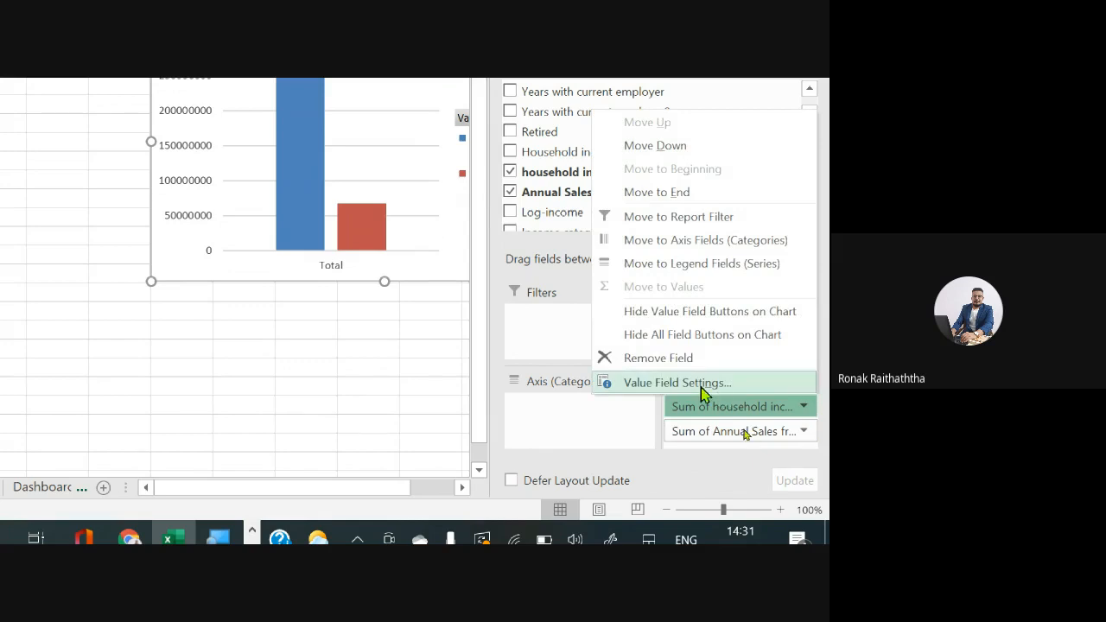
left_click(702, 384)
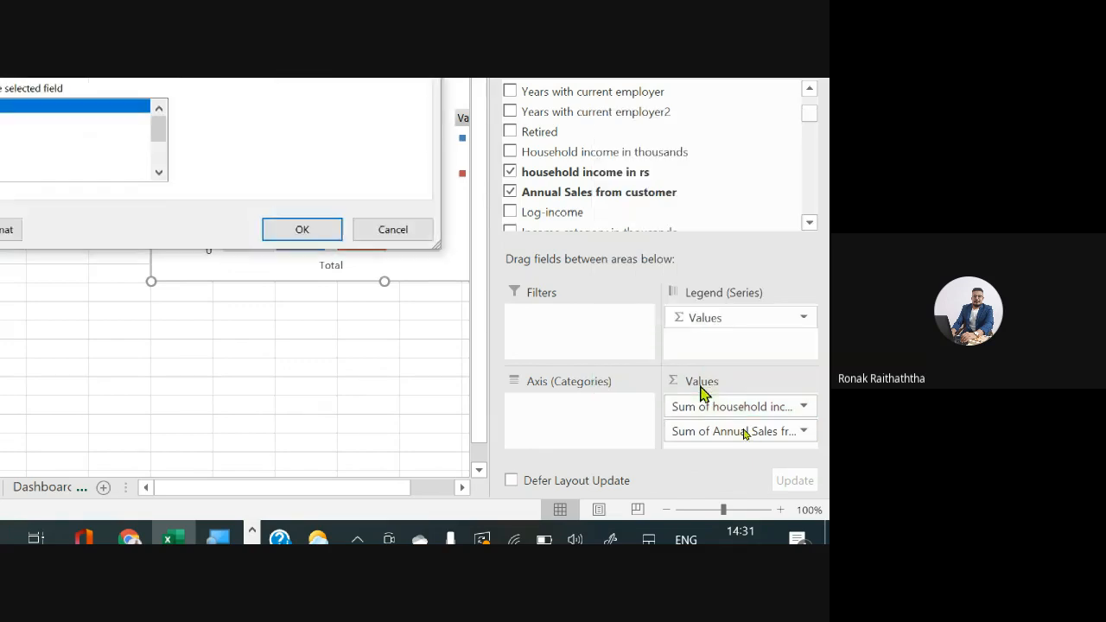
key("super+plus")
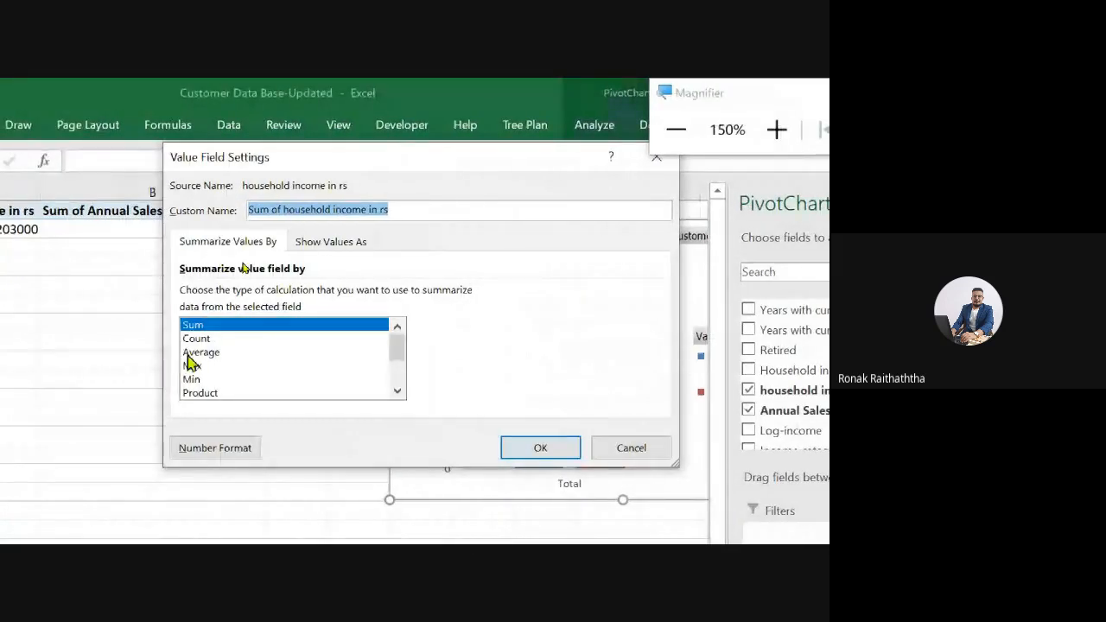
left_click(192, 353)
left_click(541, 448)
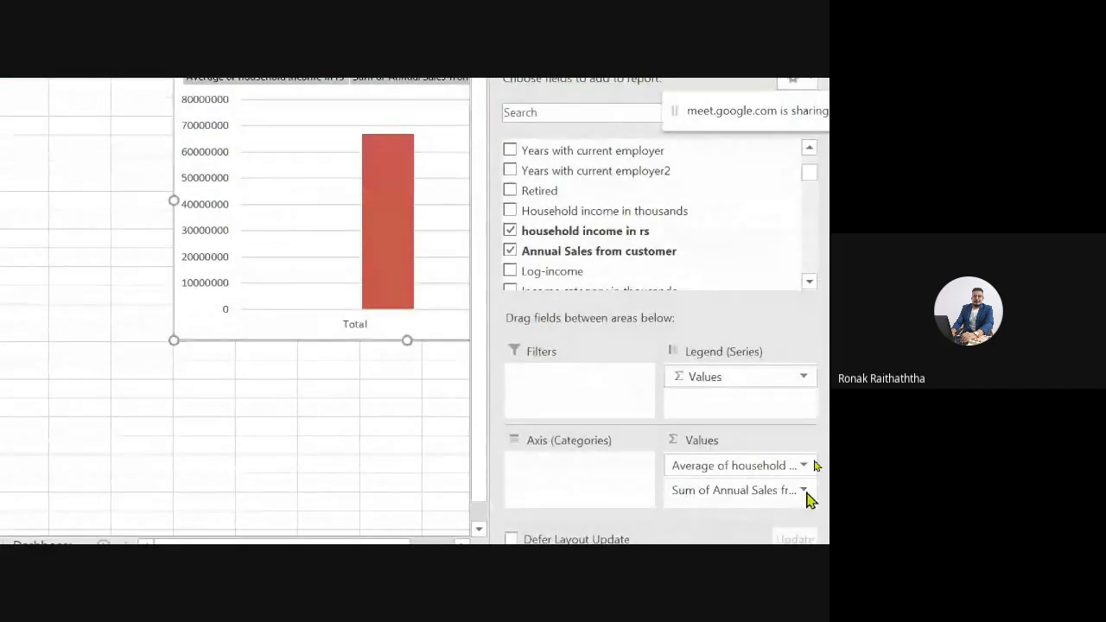
Step: Summarize the Annual Sales from customer value field by Average
left_click(805, 491)
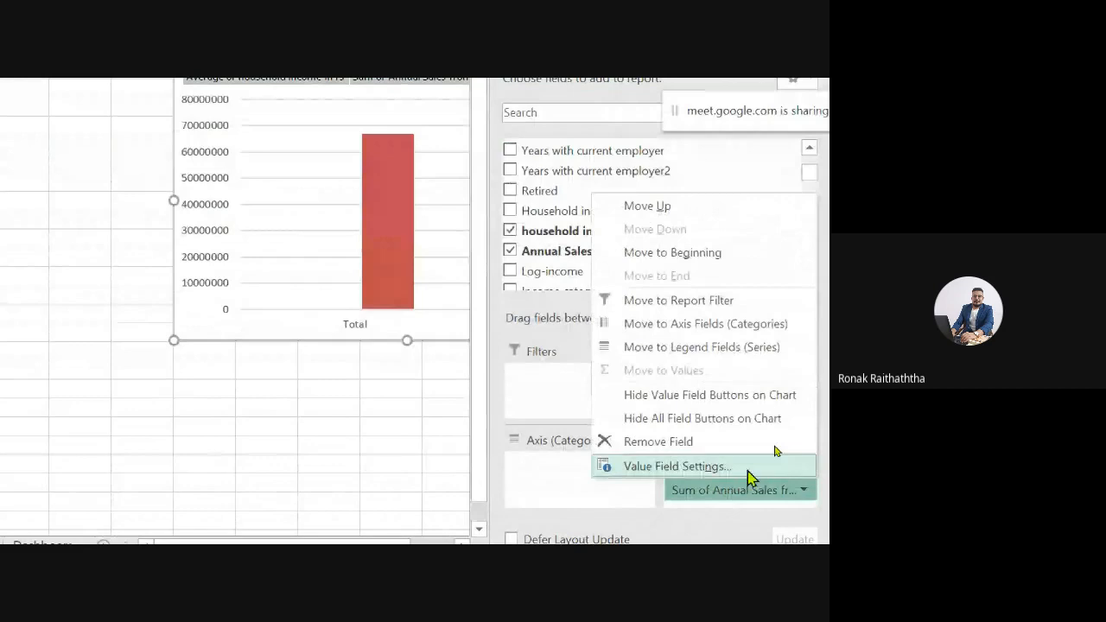
left_click(694, 467)
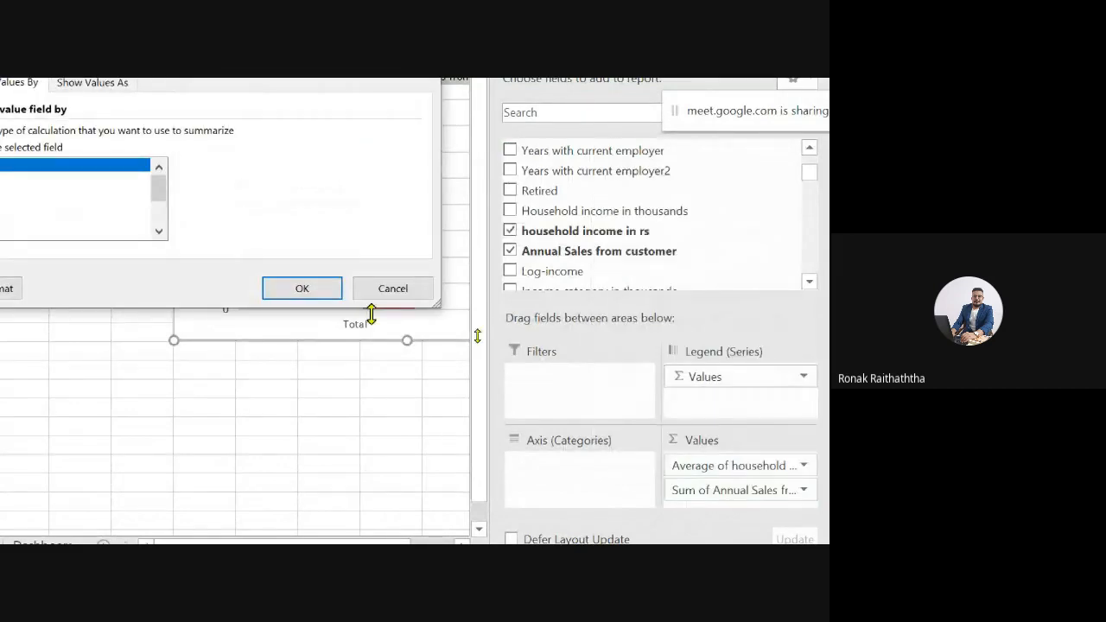
left_click(240, 193)
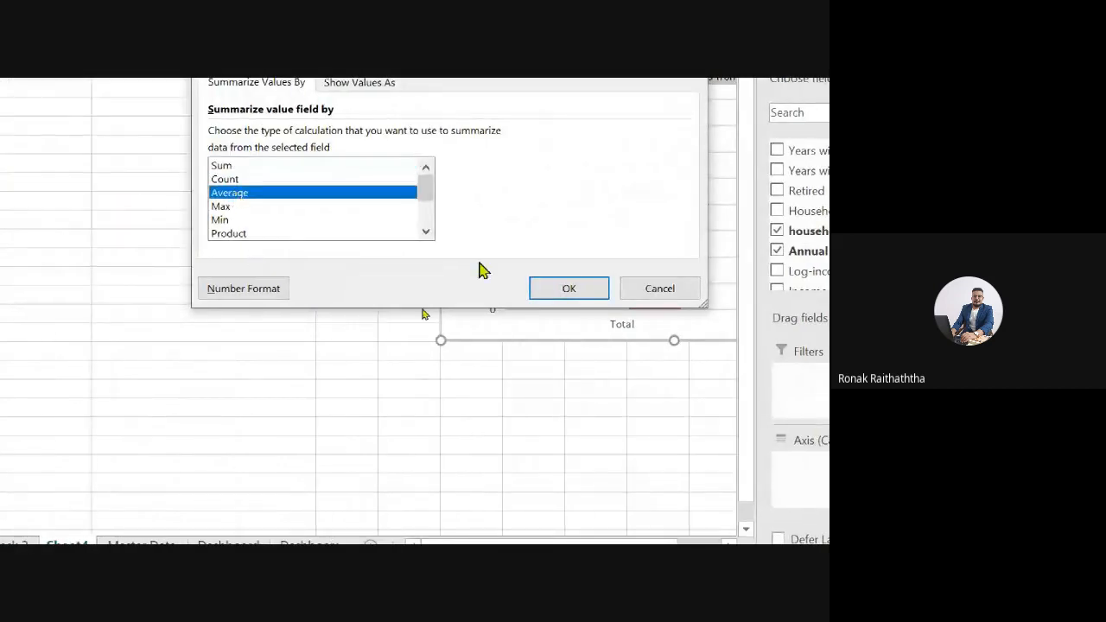
left_click(568, 287)
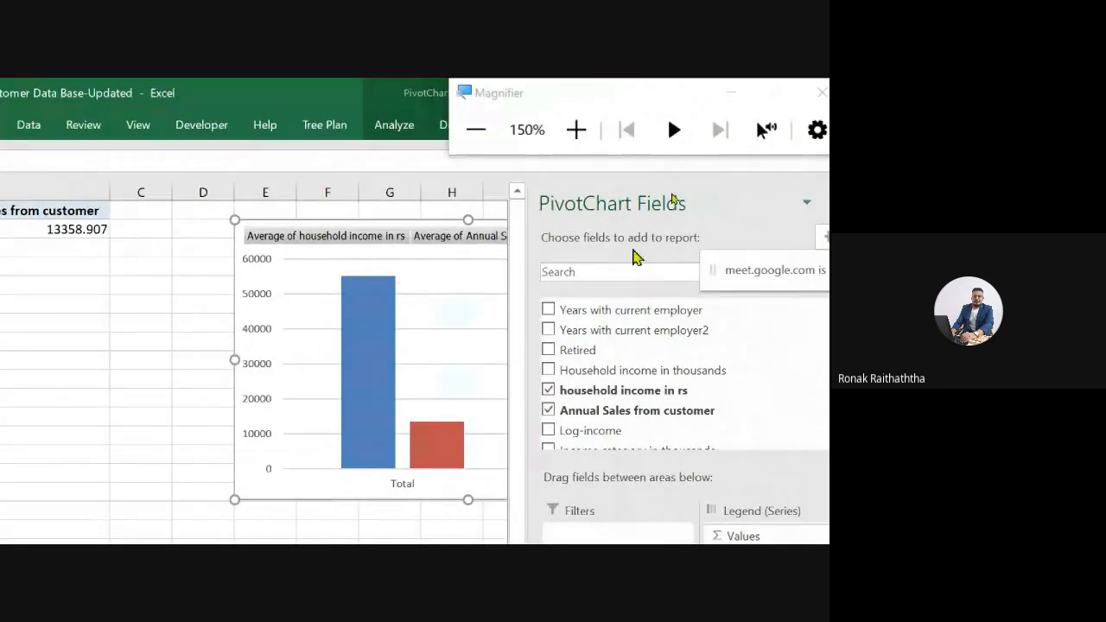
Step: Add the Job category field to the axis categories of the average income and sales PivotChart
scroll(662, 260, "up", 3)
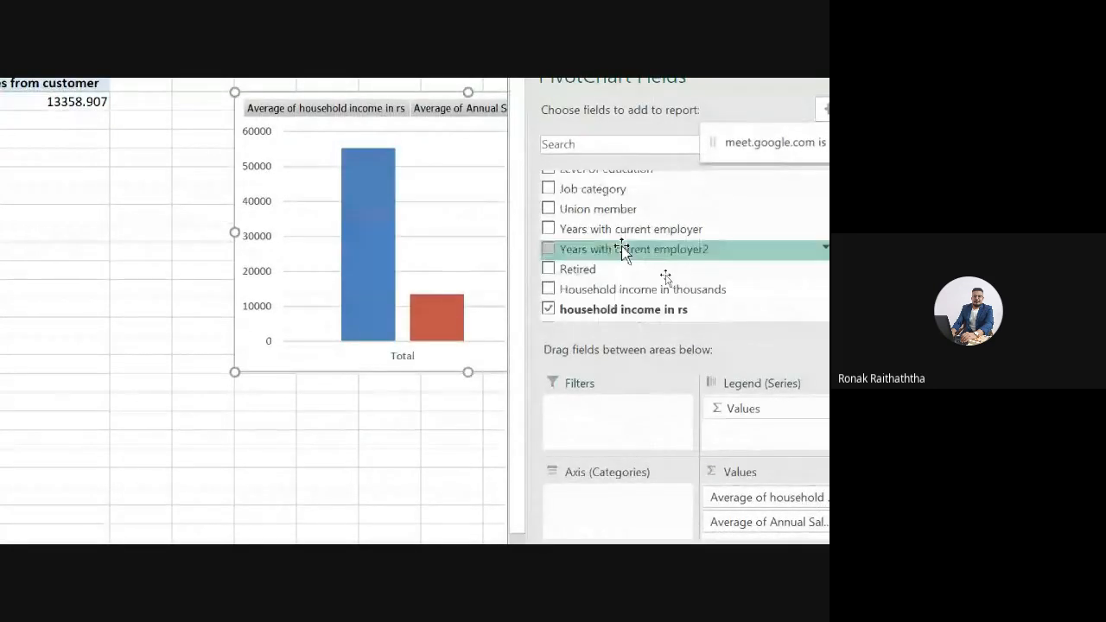
scroll(628, 254, "up", 1)
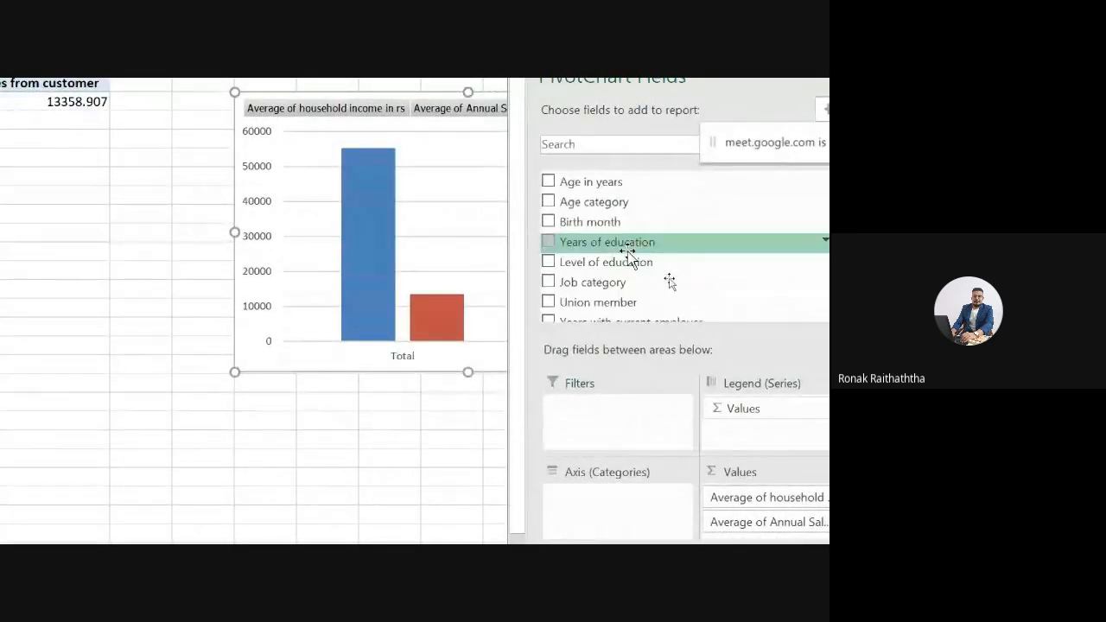
scroll(628, 256, "up", 1)
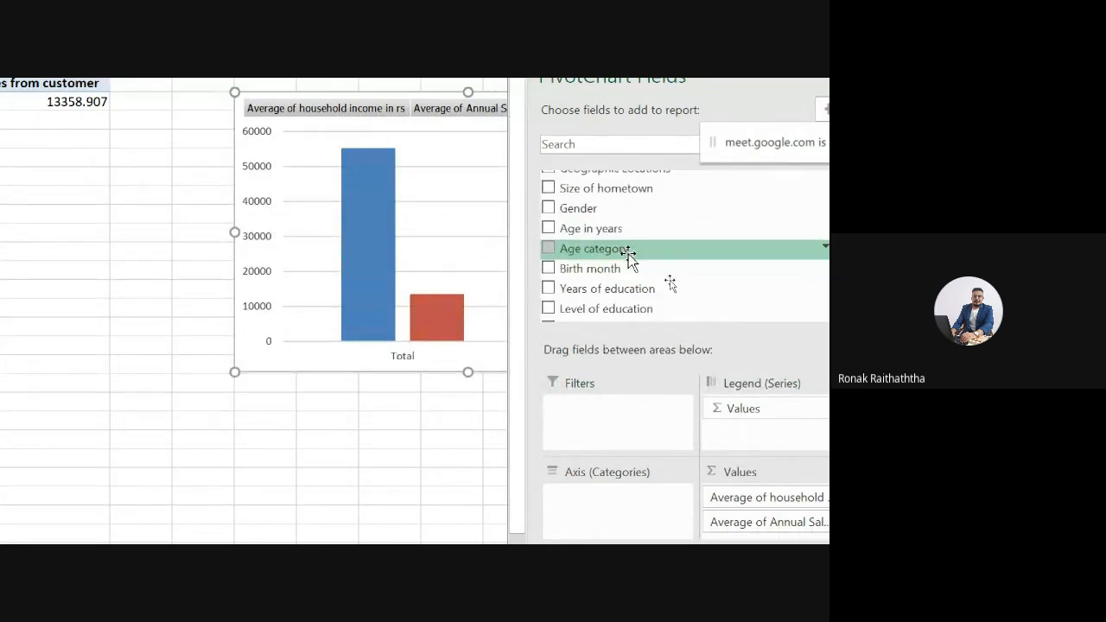
scroll(629, 254, "down", 1)
left_click_drag(604, 292, 610, 516)
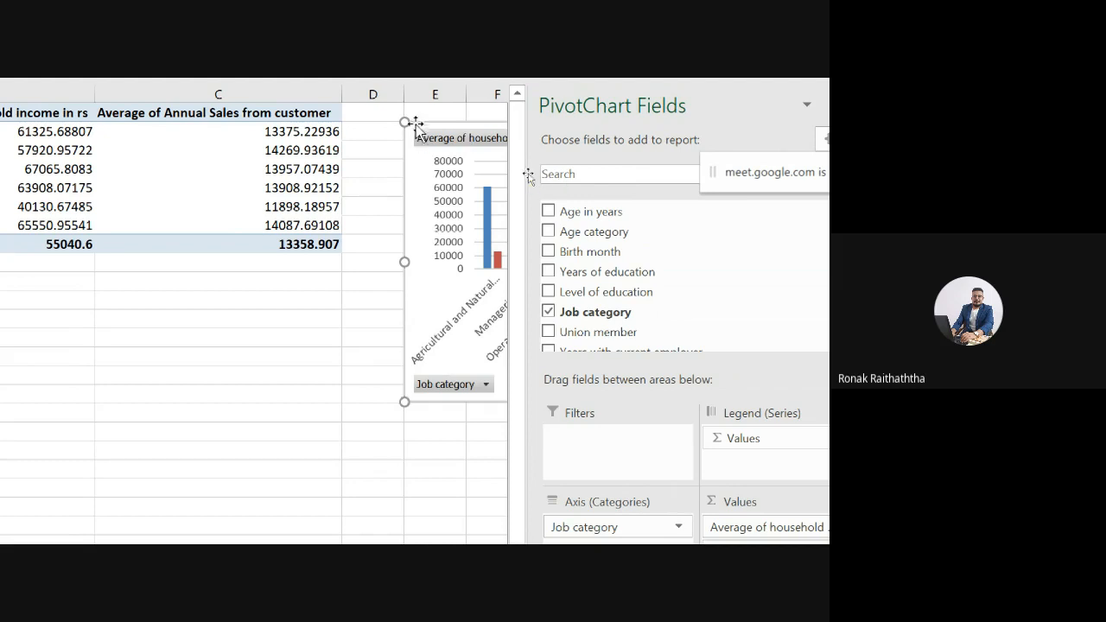
Step: Move the job category PivotChart below the pivot table's category rows, under columns B and C
left_click_drag(418, 175, 45, 292)
left_click(493, 146)
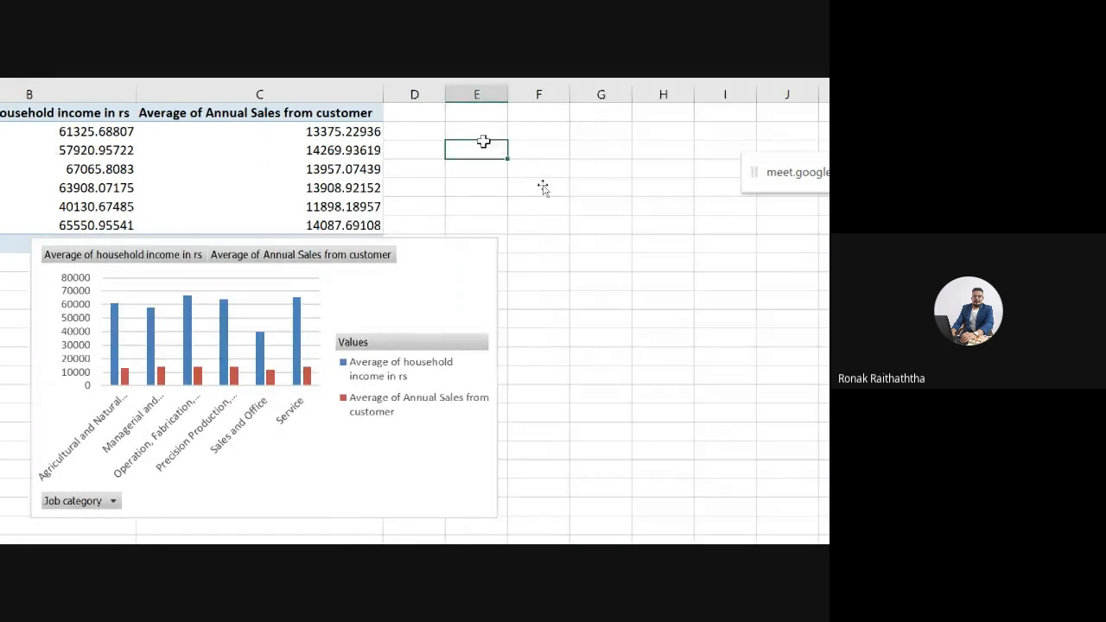
left_click(608, 265)
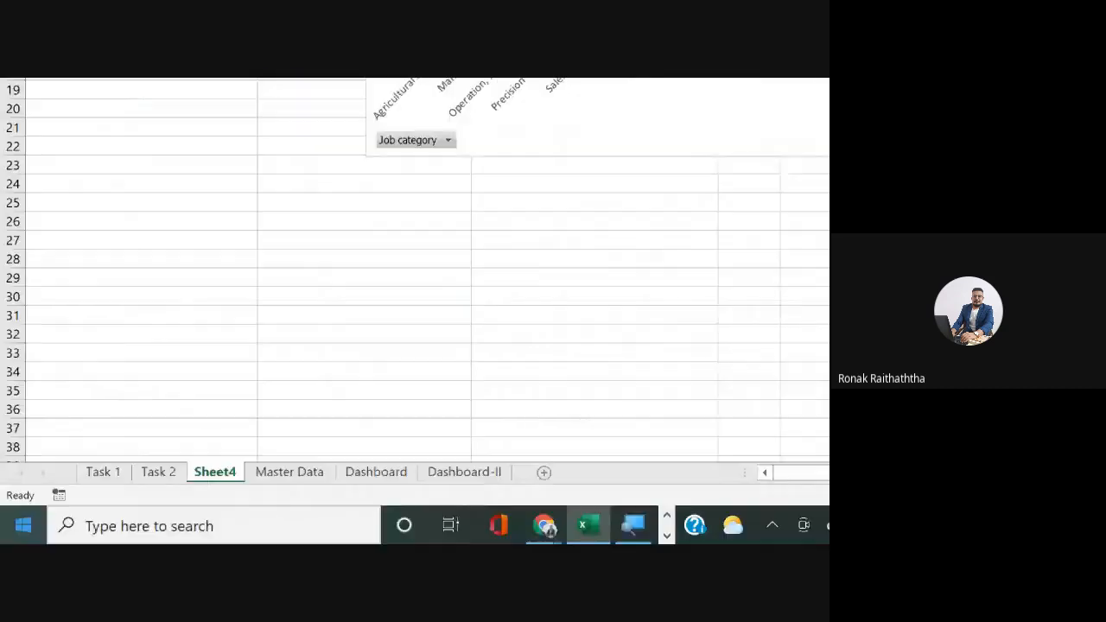
Step: Rename the Sheet4 worksheet as Task 3
right_click(233, 486)
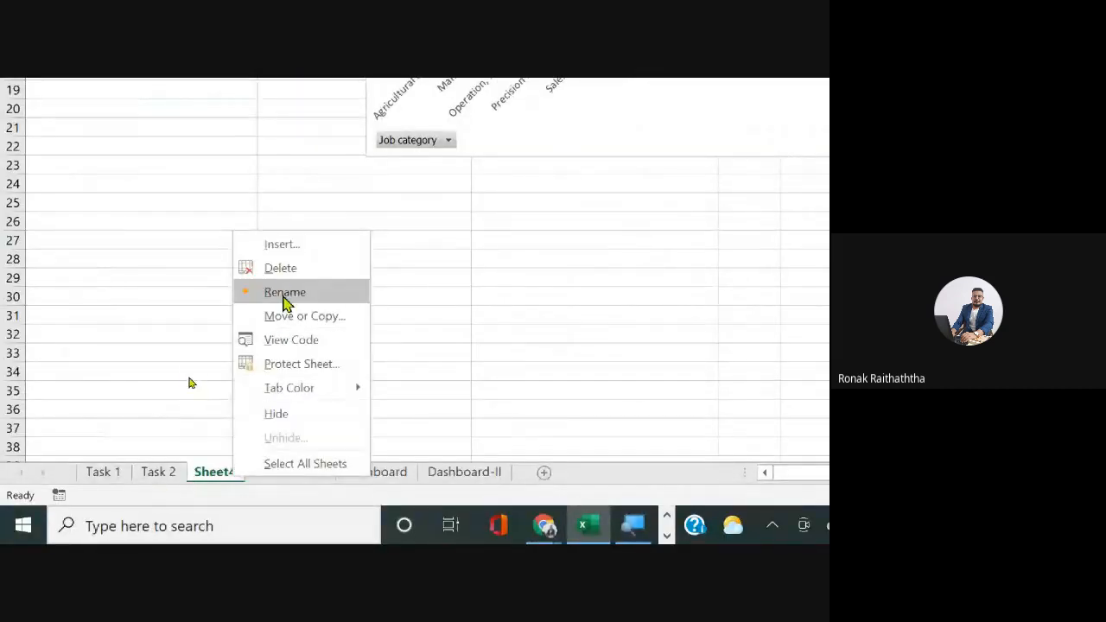
left_click(285, 292)
type("Task 3")
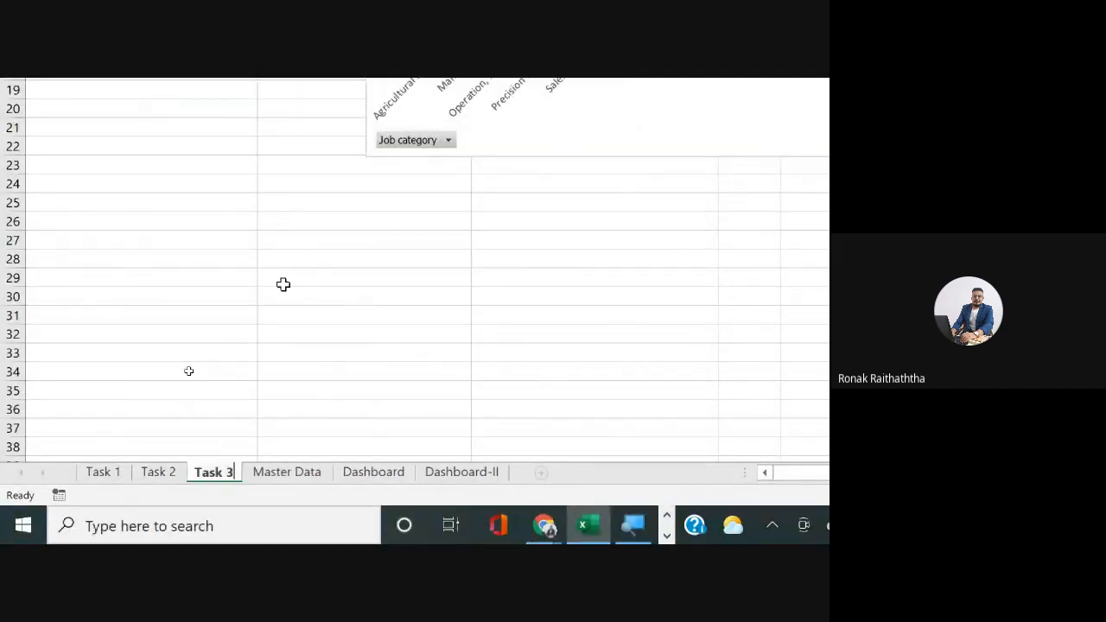
key("Return")
Step: Cut the annual sales by age category PivotChart from the Task 1 sheet and paste it on the Dashboard-II sheet
scroll(308, 217, "up", 4)
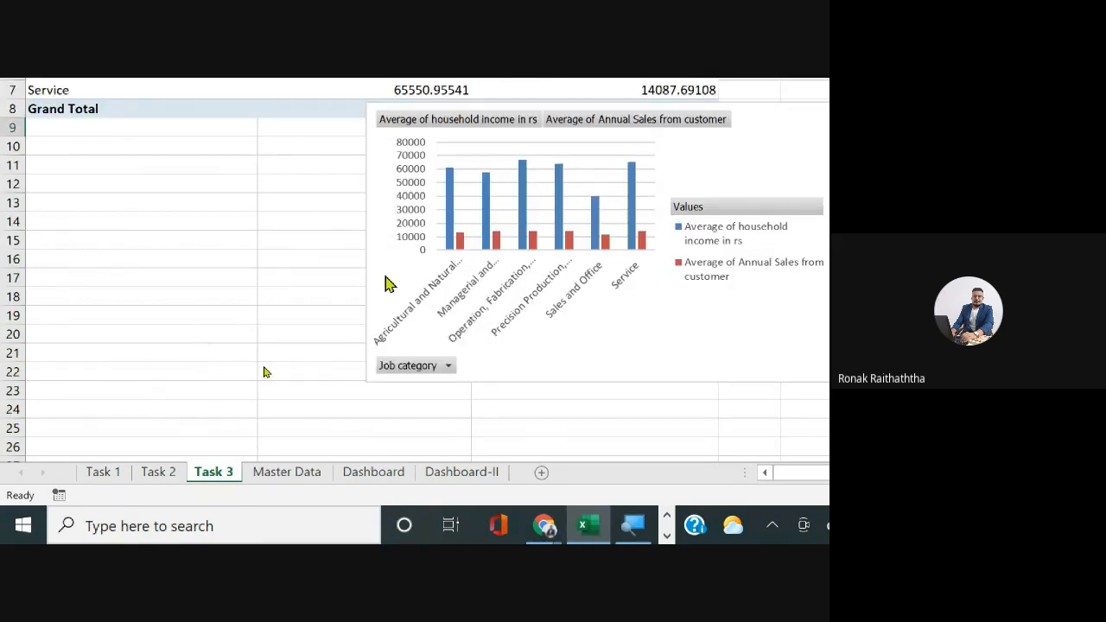
scroll(386, 242, "up", 2)
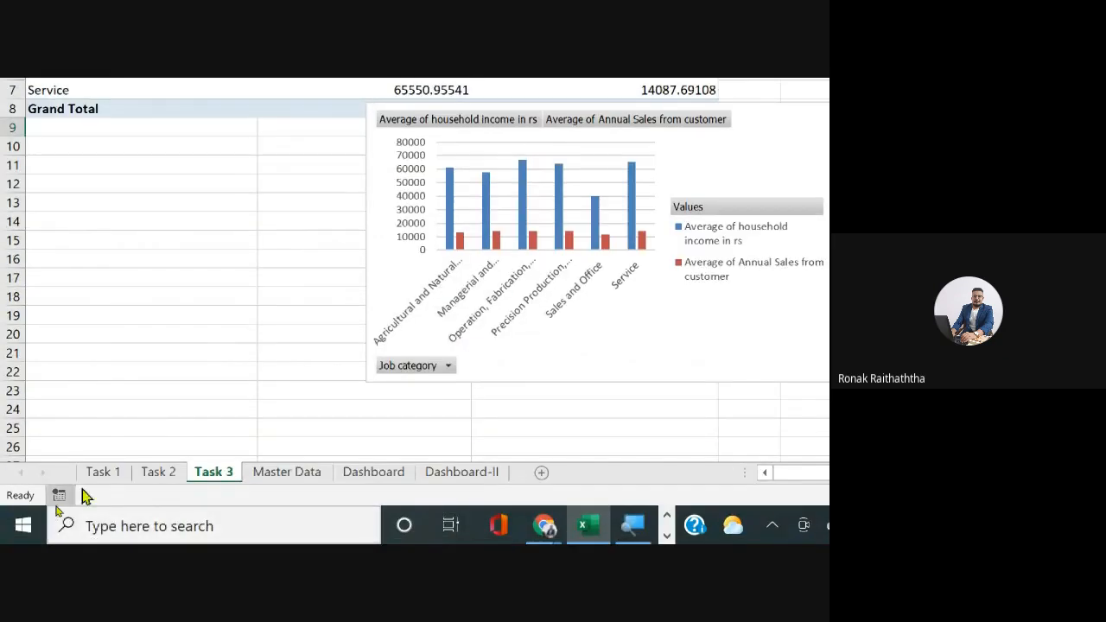
left_click(95, 471)
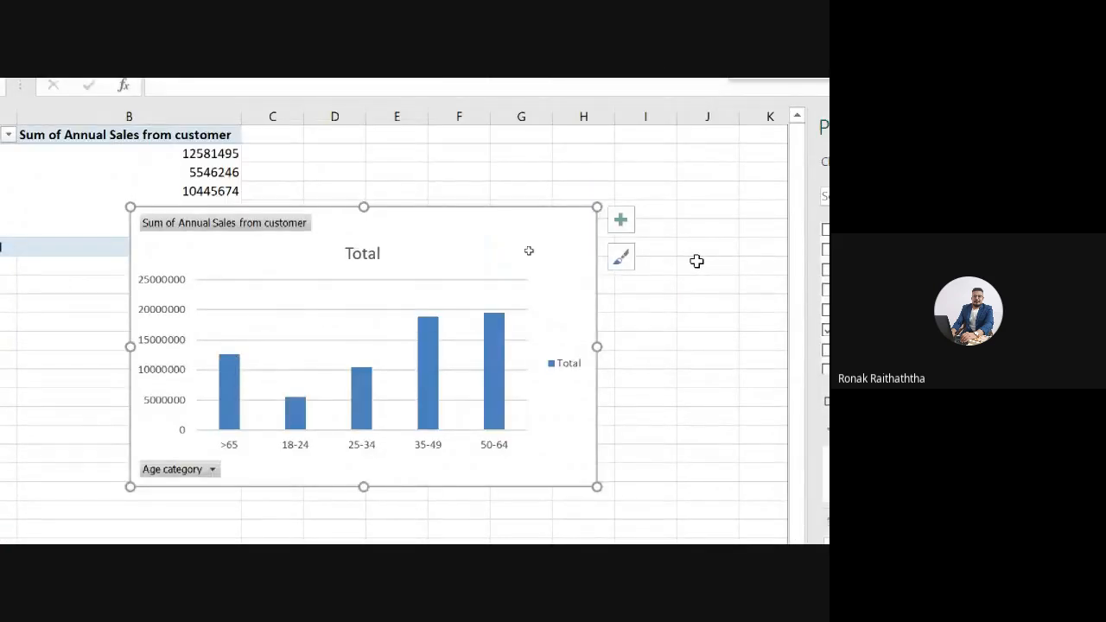
key("Delete")
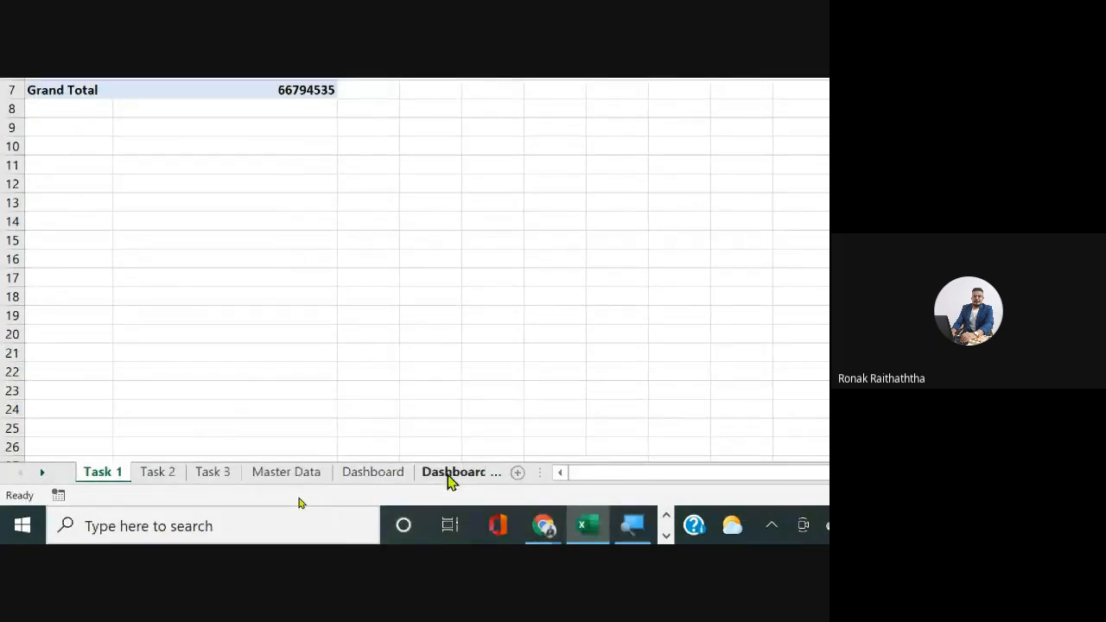
left_click(453, 476)
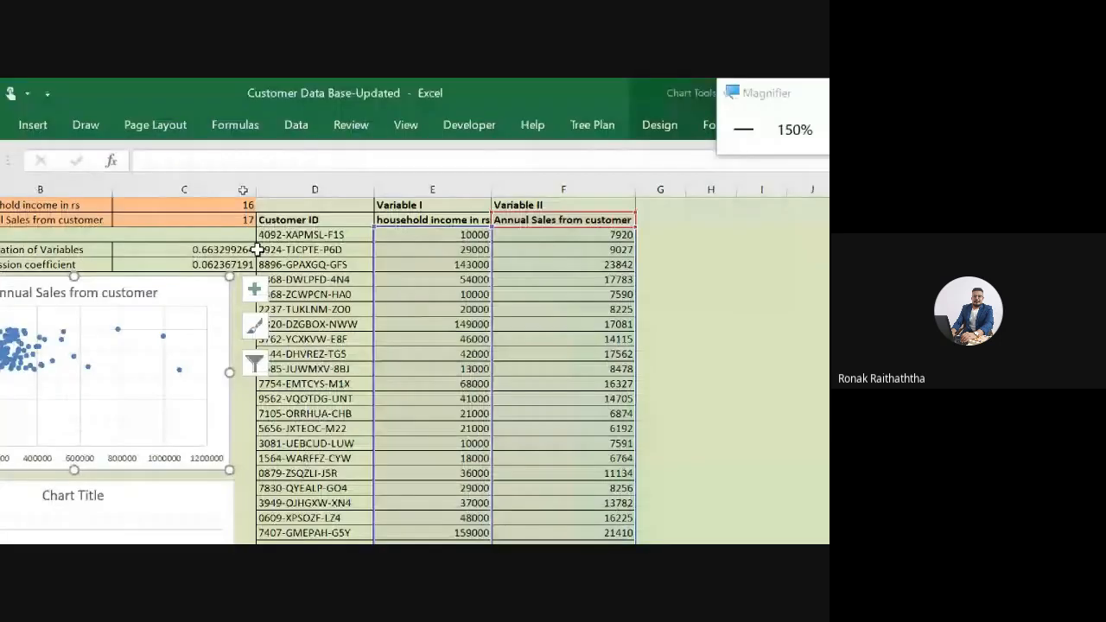
left_click(274, 234)
key("ctrl+v")
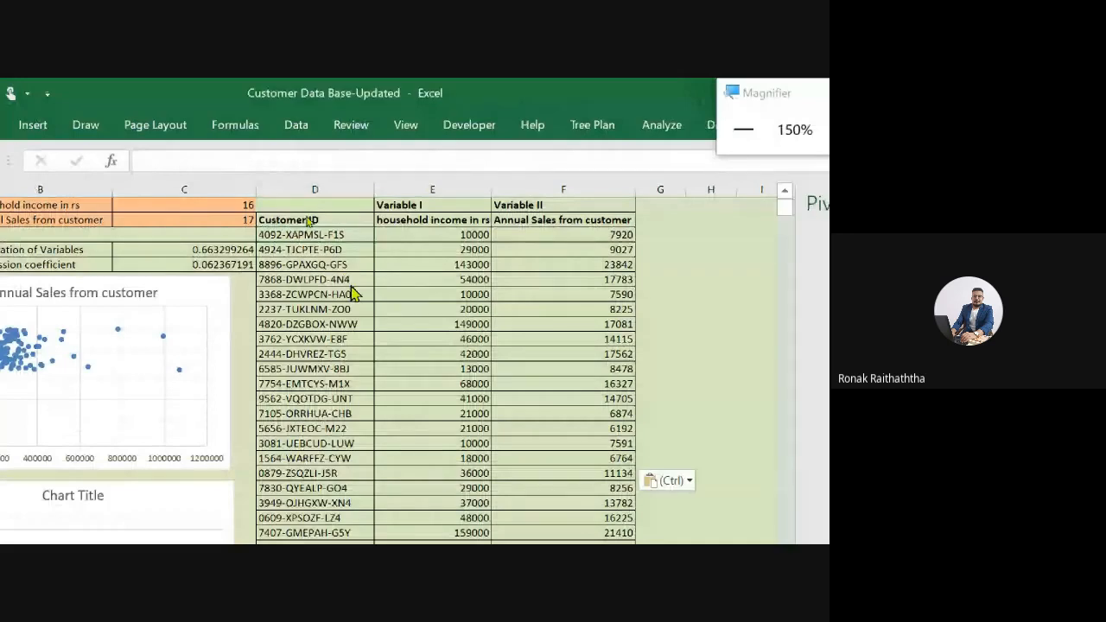
Step: Place the age category chart at the top of columns D to F on Dashboard-II, covering the Customer ID table
left_click_drag(395, 256, 363, 215)
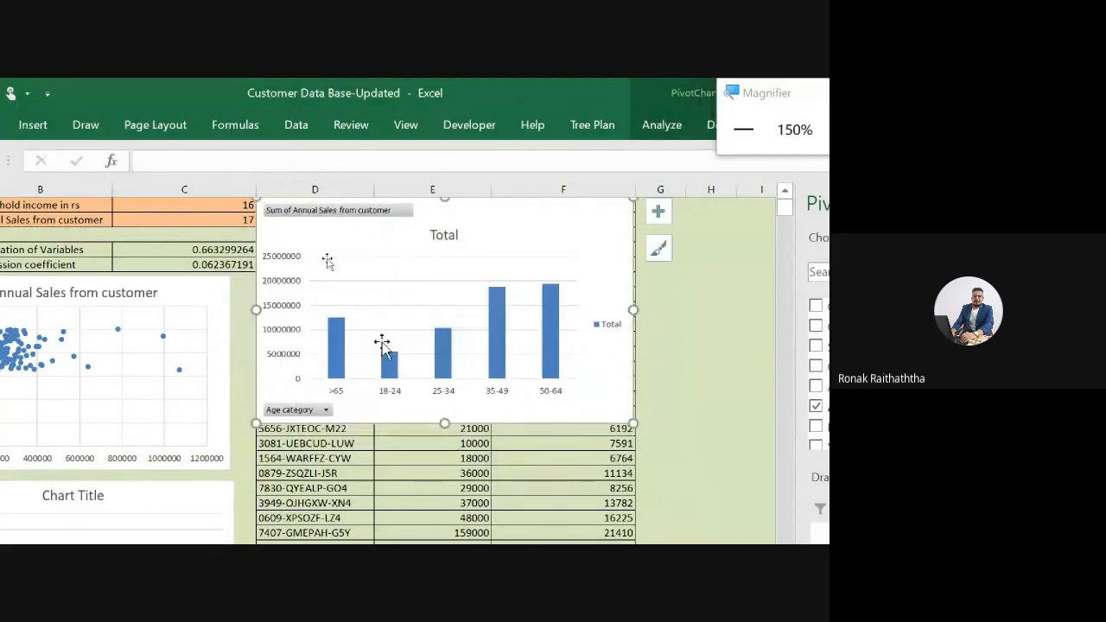
left_click(297, 473)
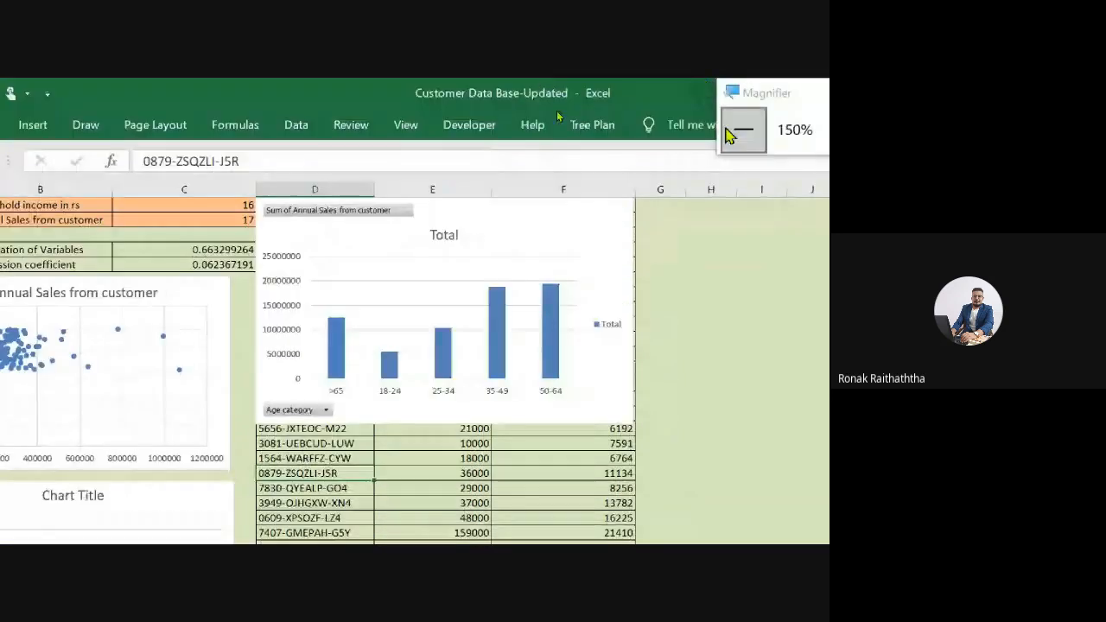
left_click(731, 130)
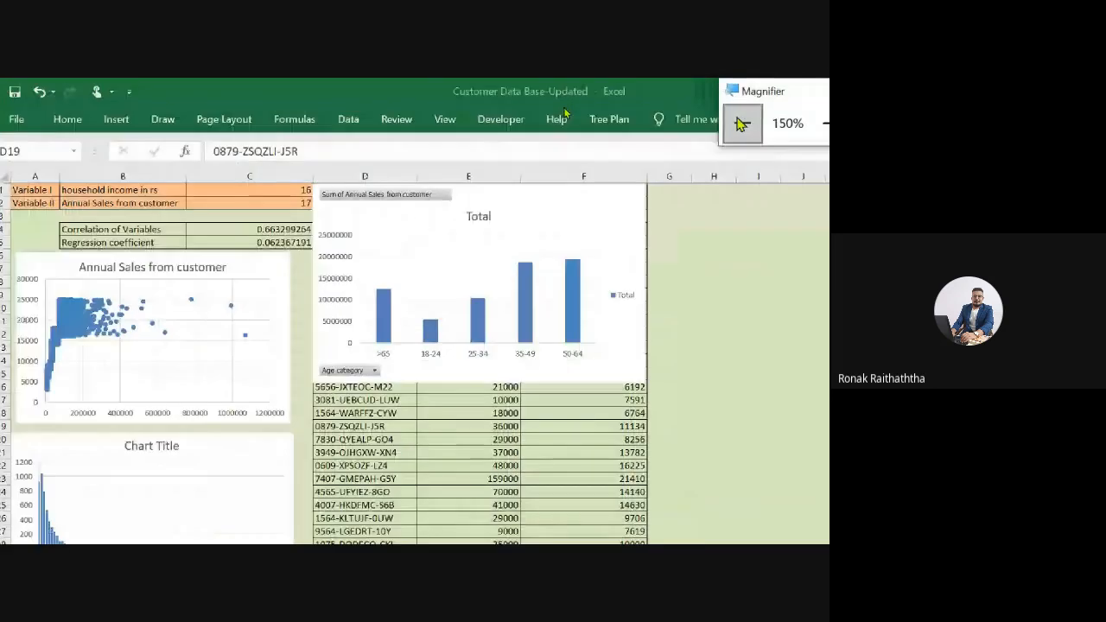
left_click(522, 301)
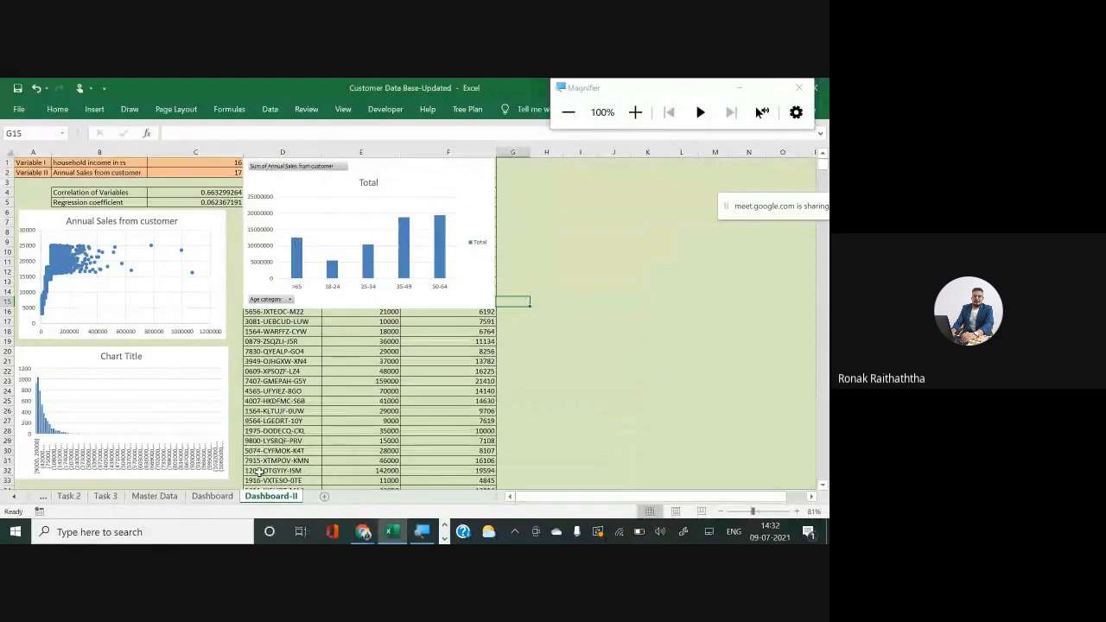
Step: Cut the level of education PivotChart from the Task 2 sheet and paste it on Dashboard-II below the age category chart
left_click(69, 496)
left_click(210, 383)
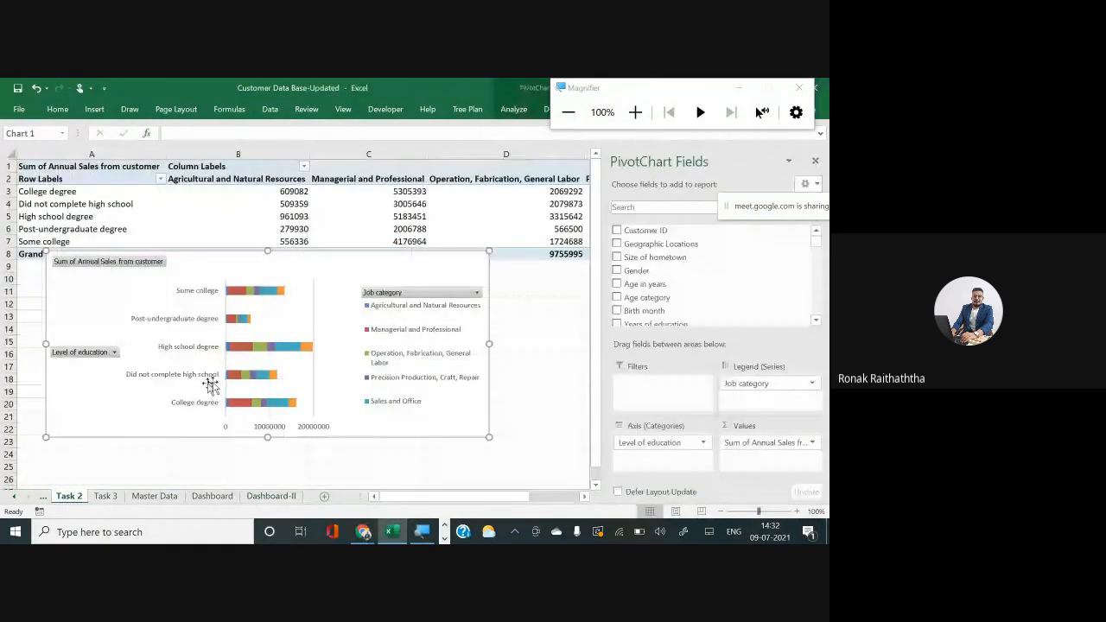
key("Delete")
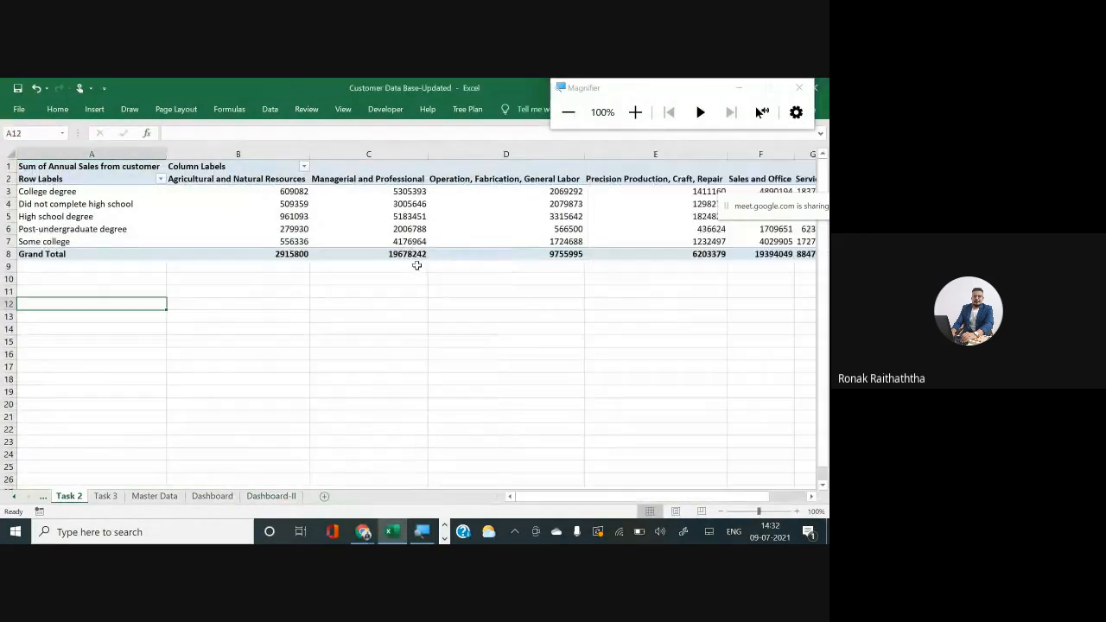
left_click(277, 496)
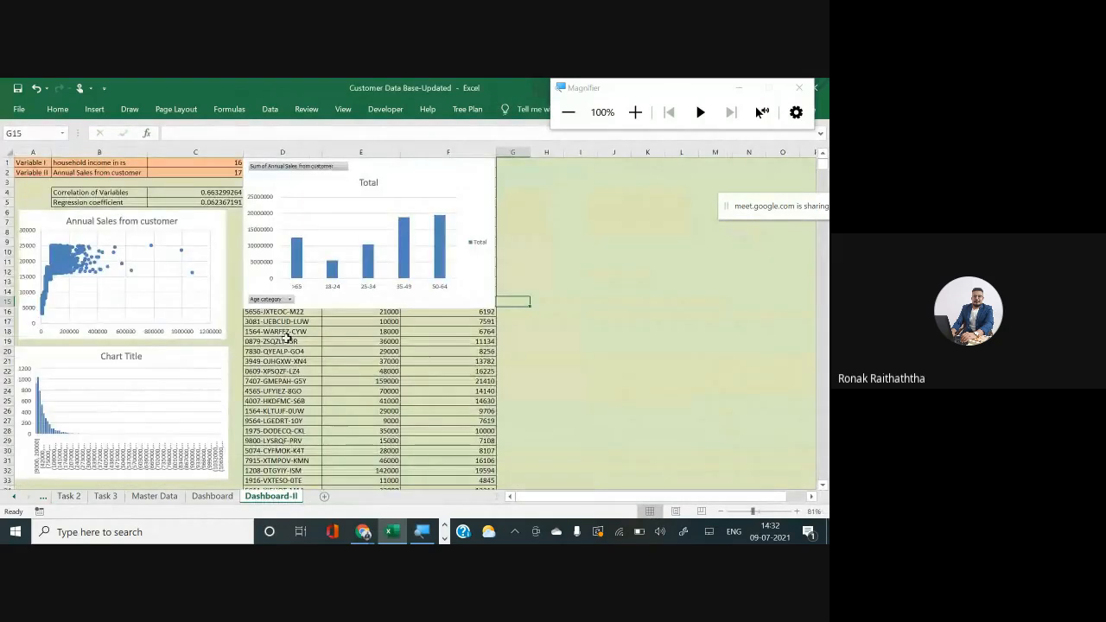
left_click(257, 321)
key("ctrl+v")
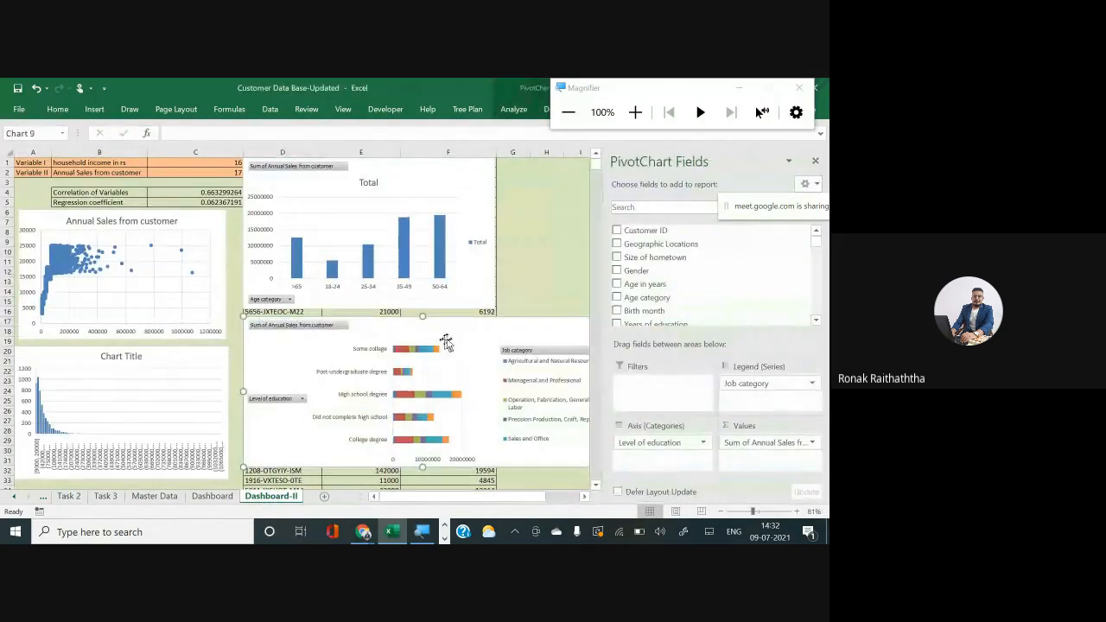
Step: Close the PivotChart field list and resize the level of education chart to fit columns D to F directly below the age category chart
mouse_move(482, 328)
left_mouse_down()
mouse_move(436, 341)
mouse_move(474, 335)
left_mouse_up()
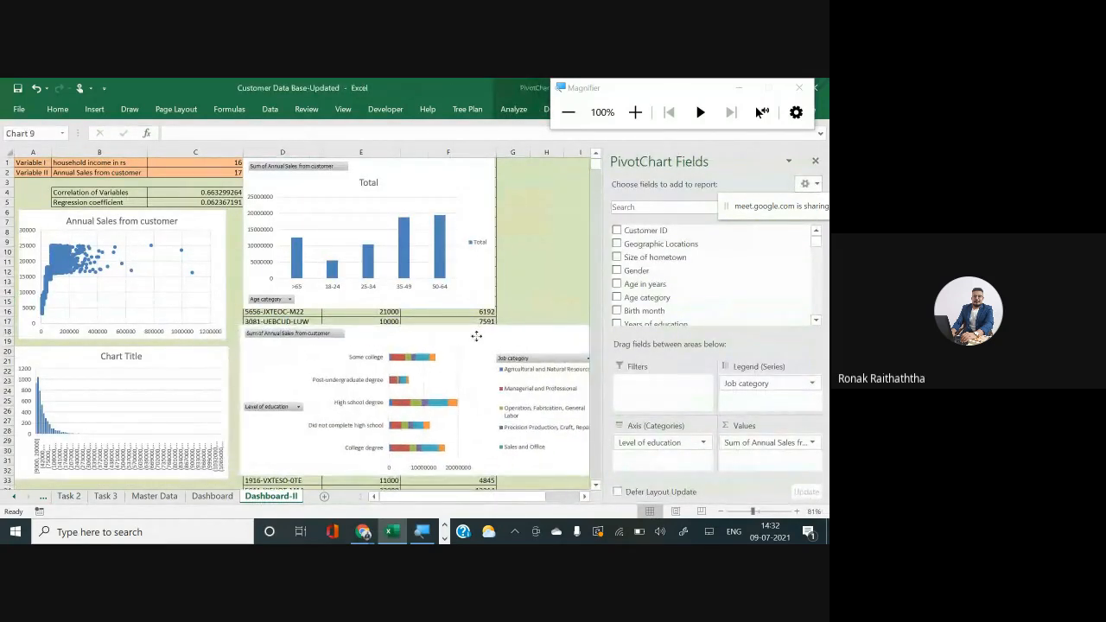
left_click(815, 161)
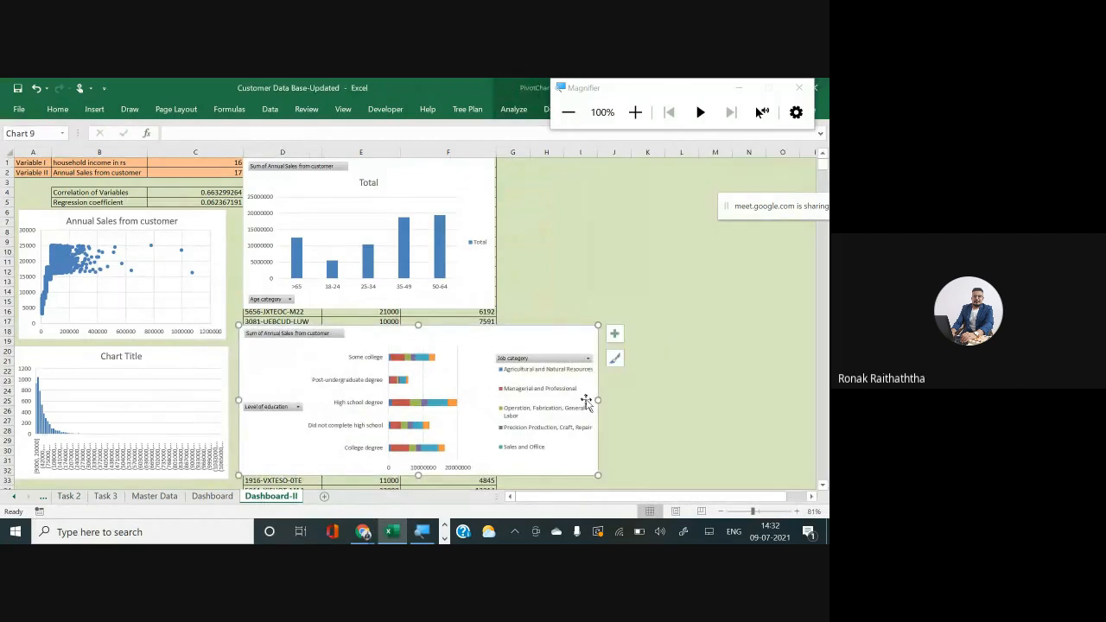
left_click_drag(589, 400, 500, 406)
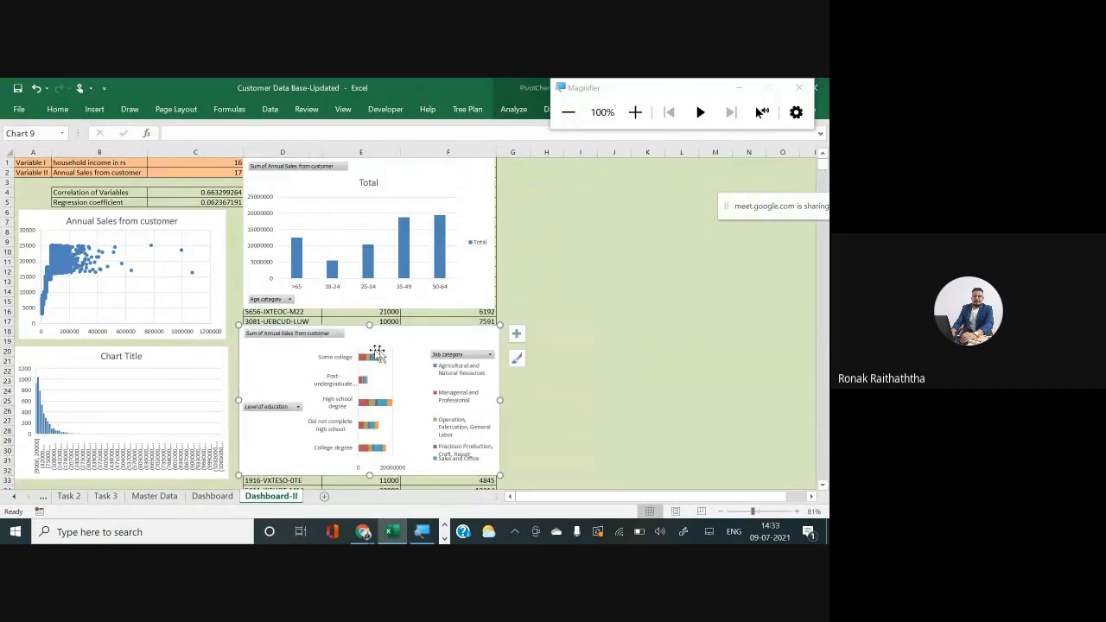
left_click_drag(368, 318, 369, 307)
left_click_drag(369, 474, 369, 482)
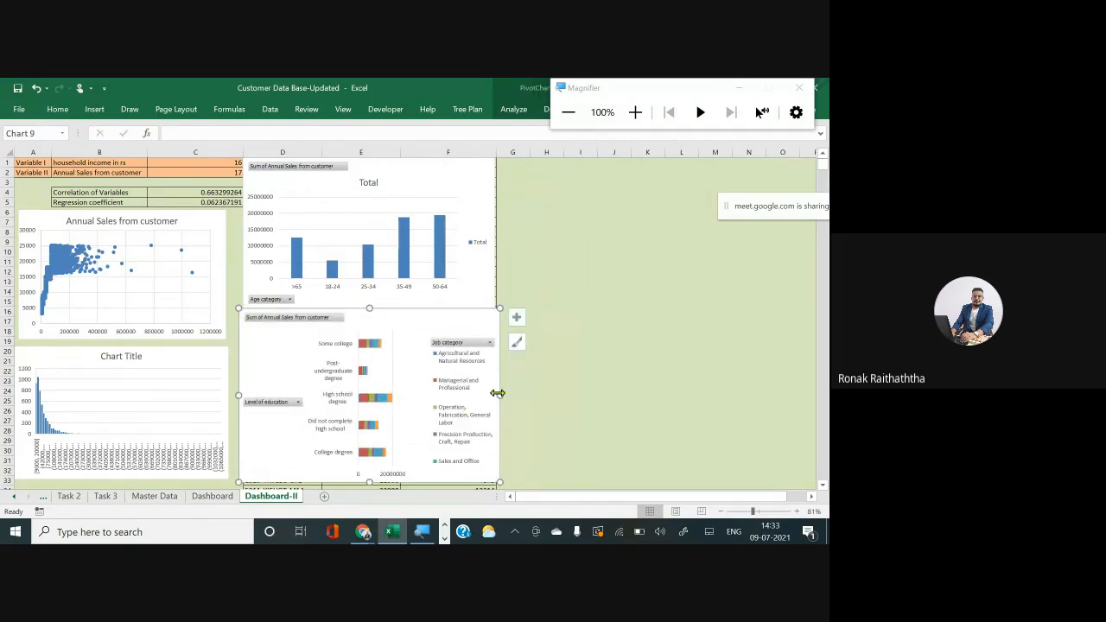
left_click(519, 241)
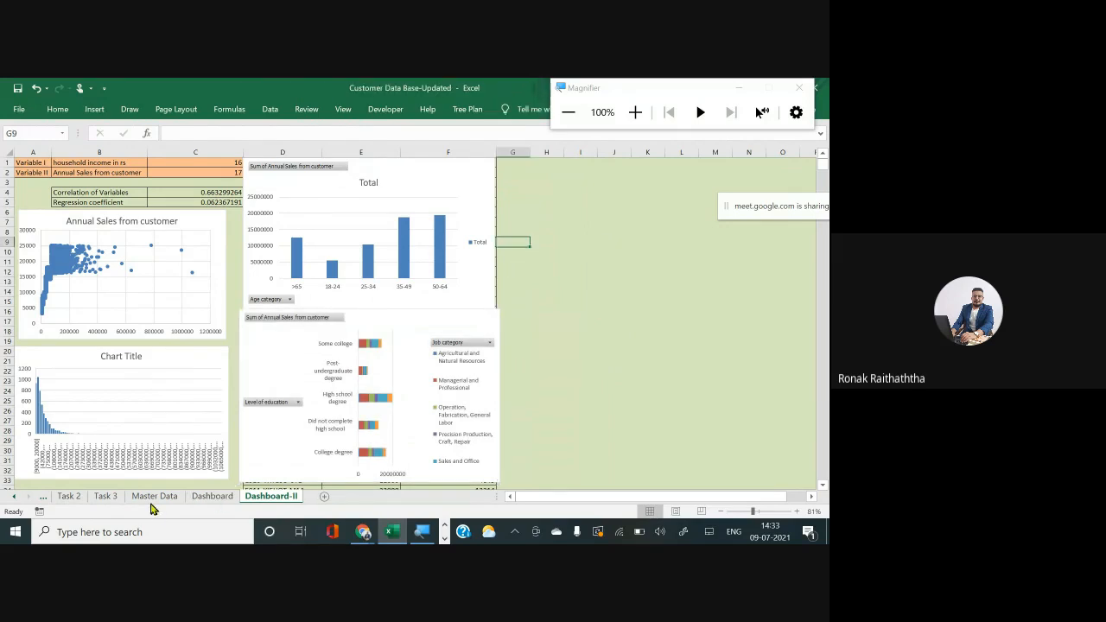
Step: Cut the job category PivotChart from the Task 3 sheet and paste it at cell G1 of Dashboard-II
left_click(108, 500)
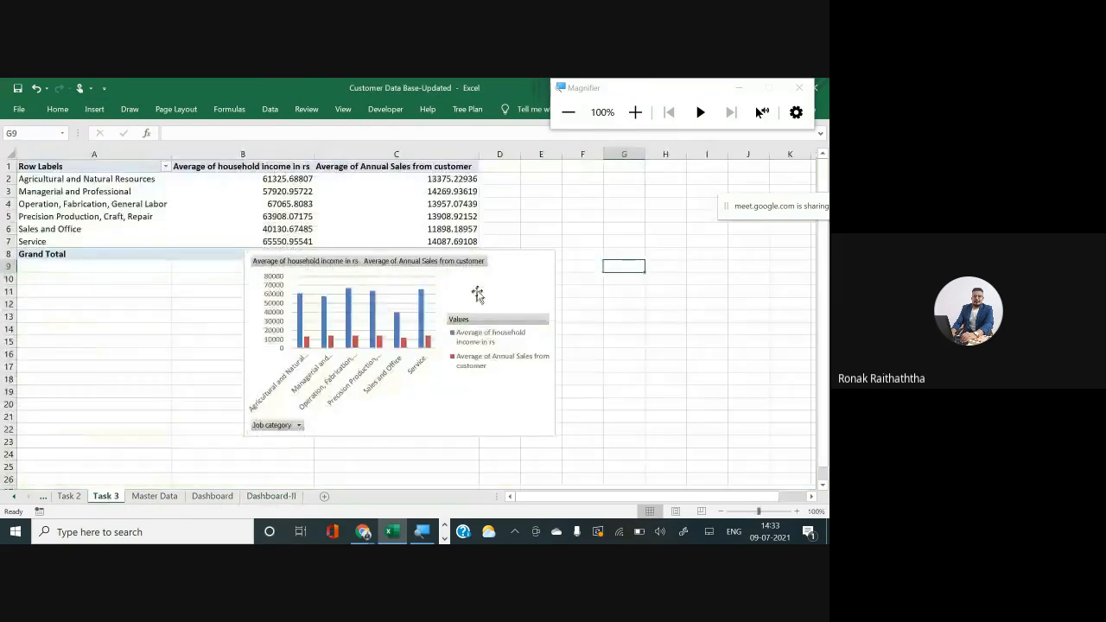
left_click(544, 276)
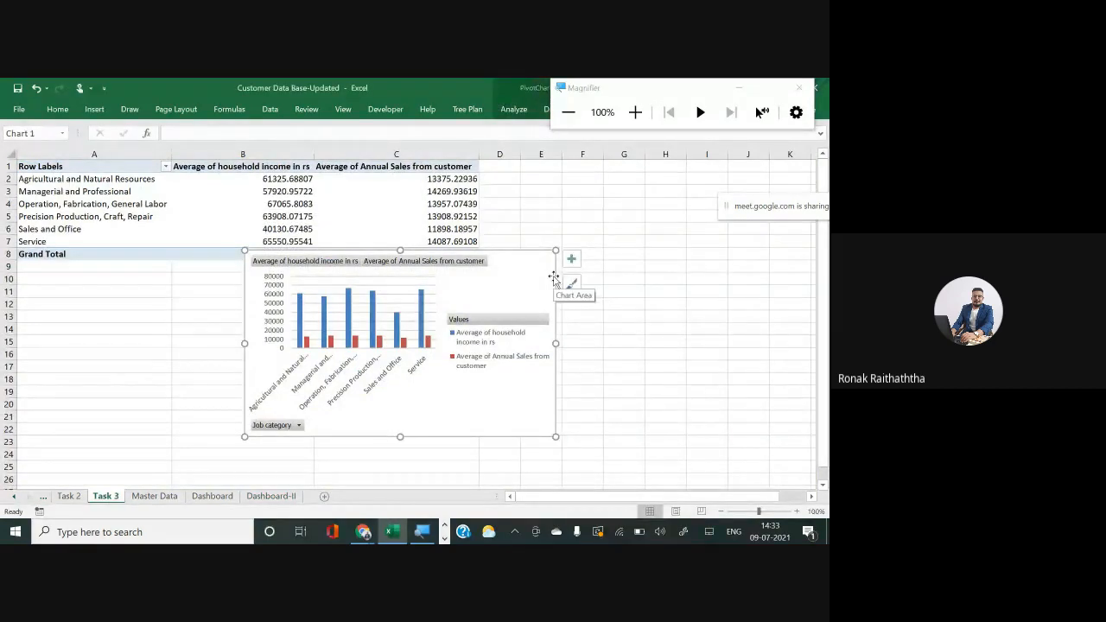
key("Delete")
left_click(271, 496)
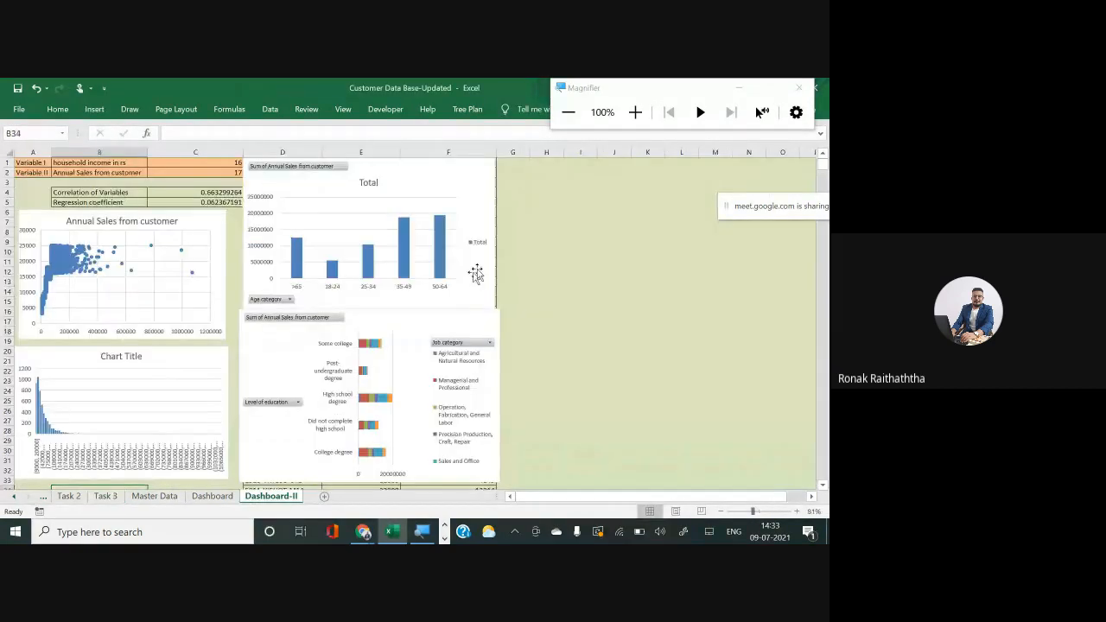
left_click(516, 163)
key("ctrl+v")
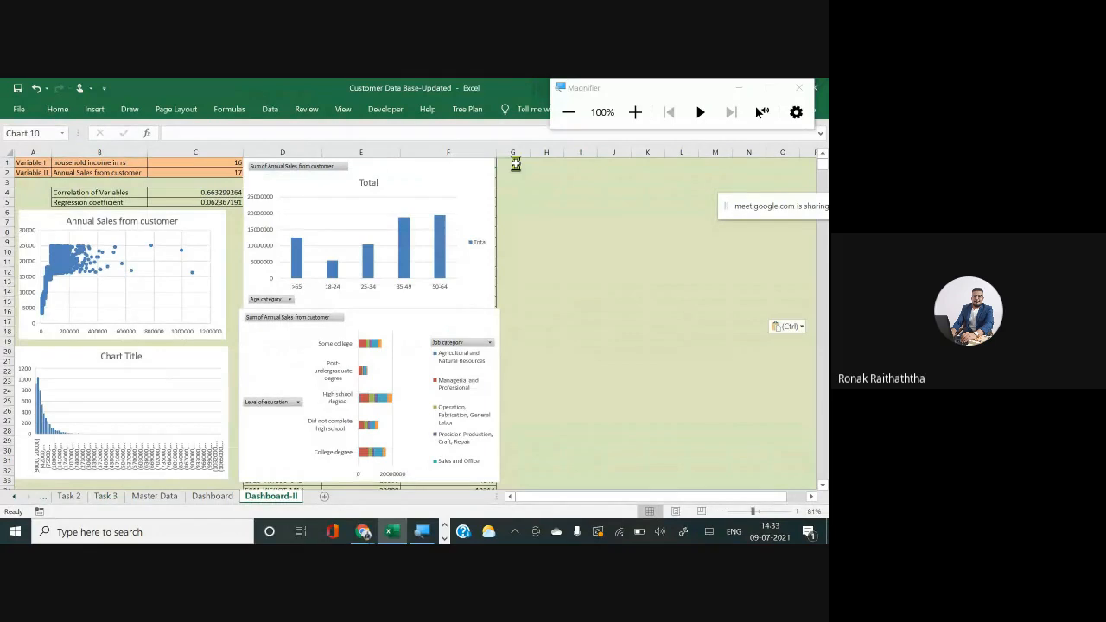
left_click(612, 333)
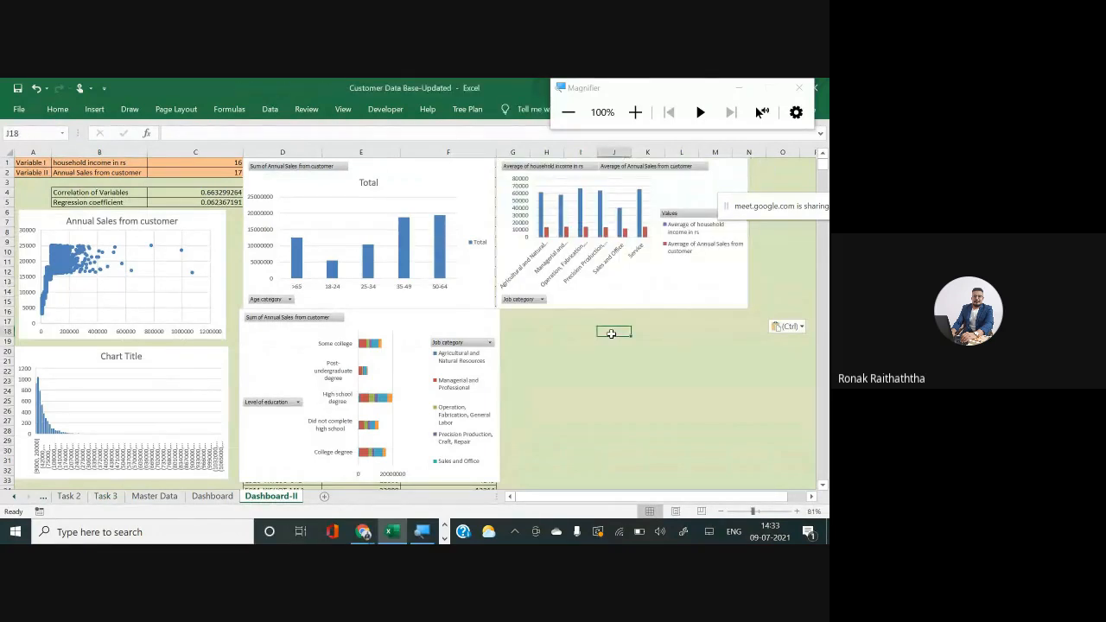
left_click(626, 390)
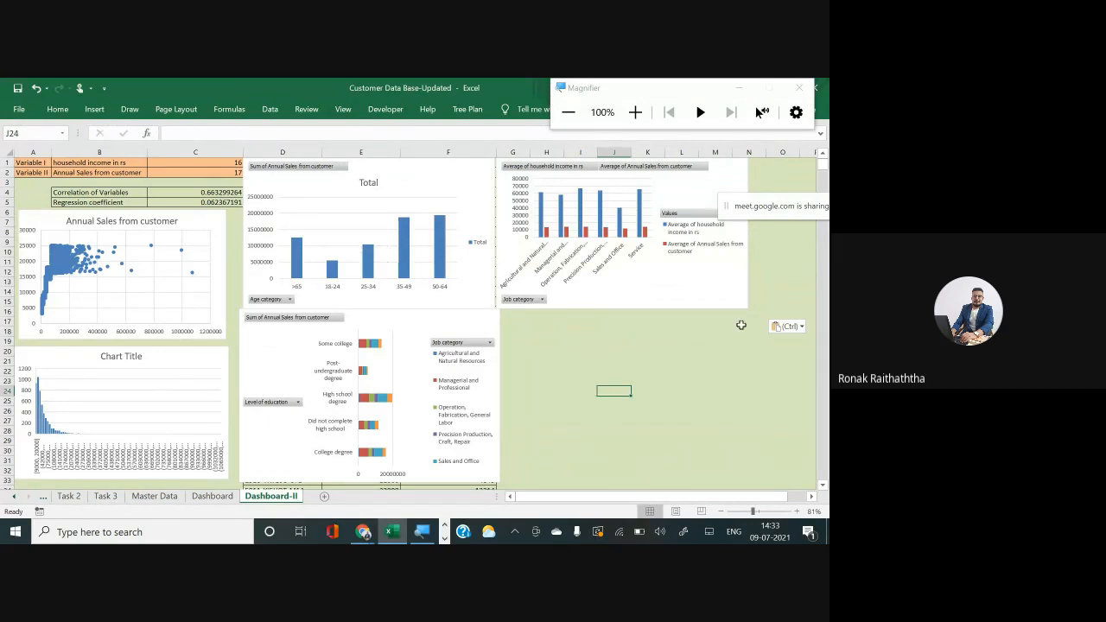
left_click_drag(742, 336, 730, 339)
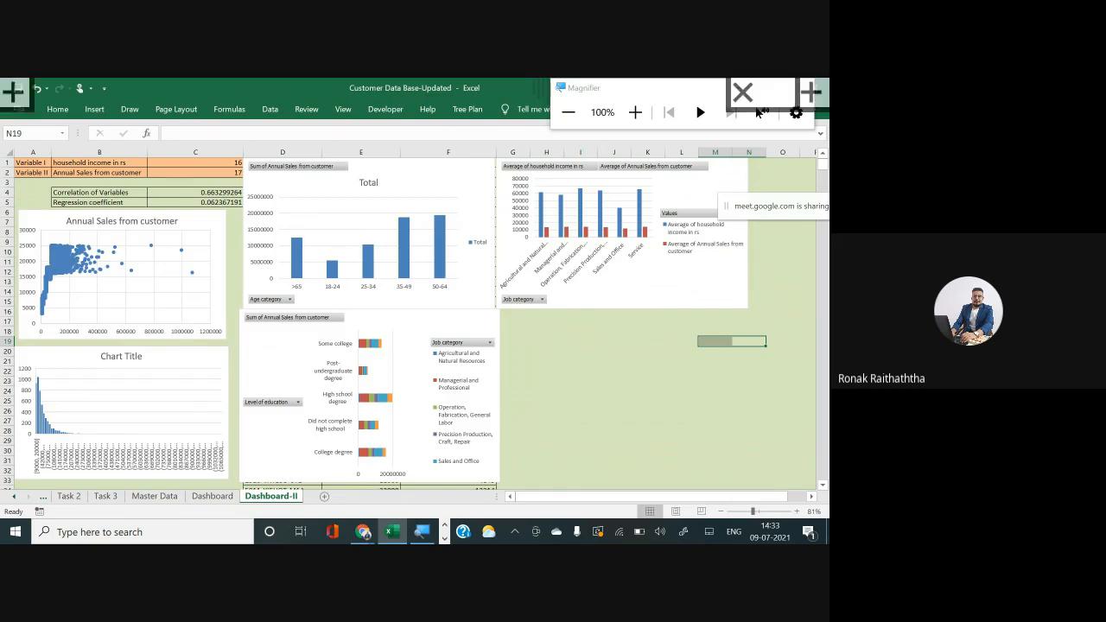
scroll(729, 339, "up", 5)
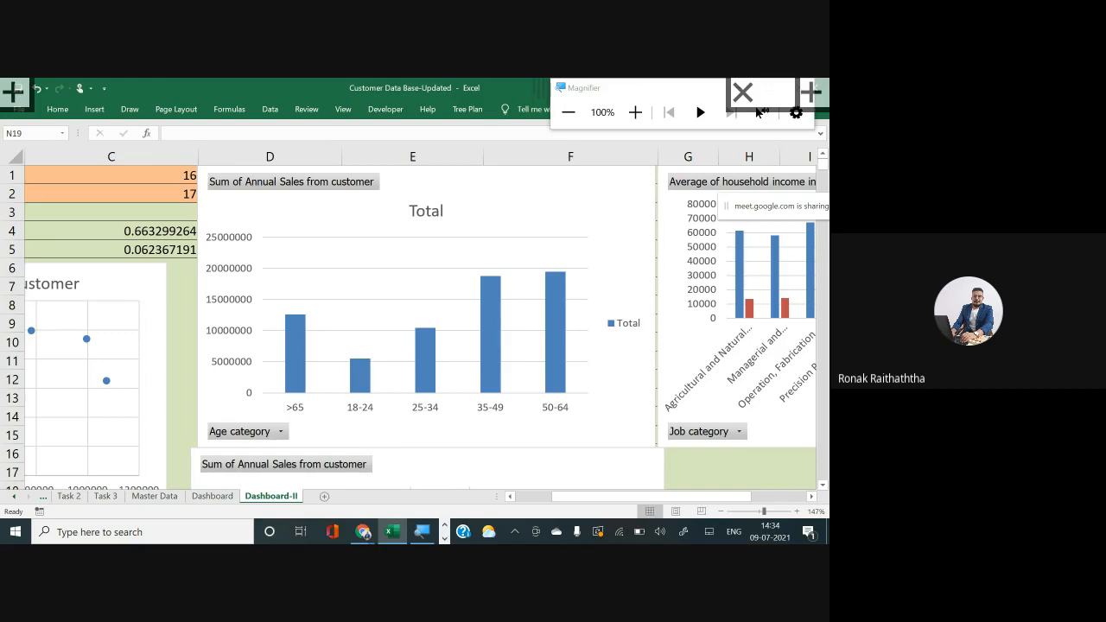
Step: Start inserting slicers for the age category chart on Dashboard-II, selecting the Geographic Locations, Size of hometown, Gender and Birth month fields
left_click(576, 204)
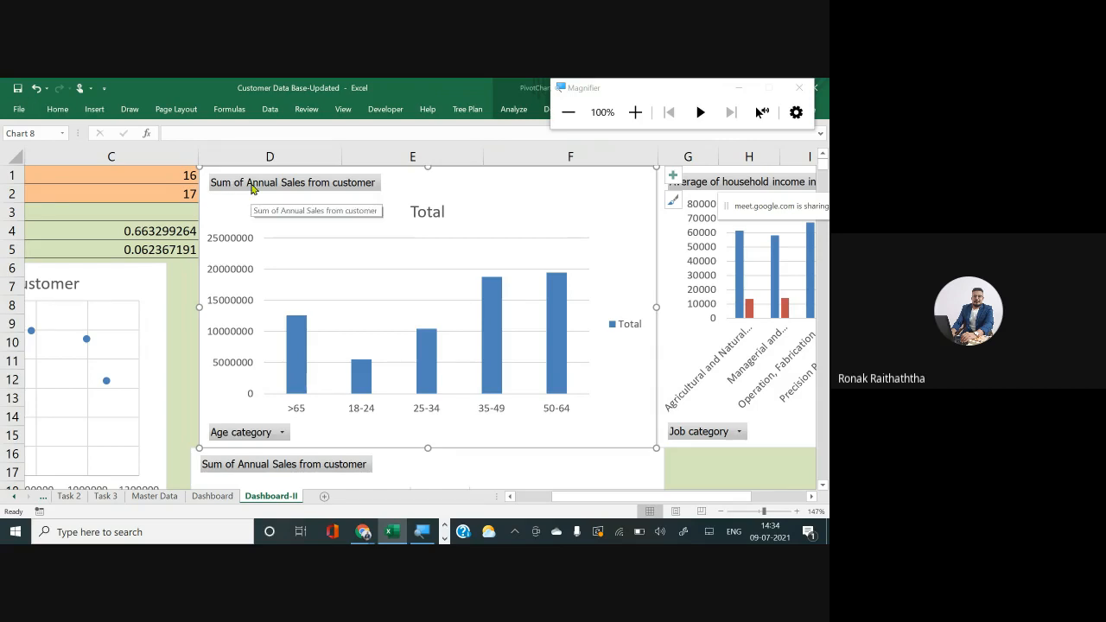
left_click(95, 111)
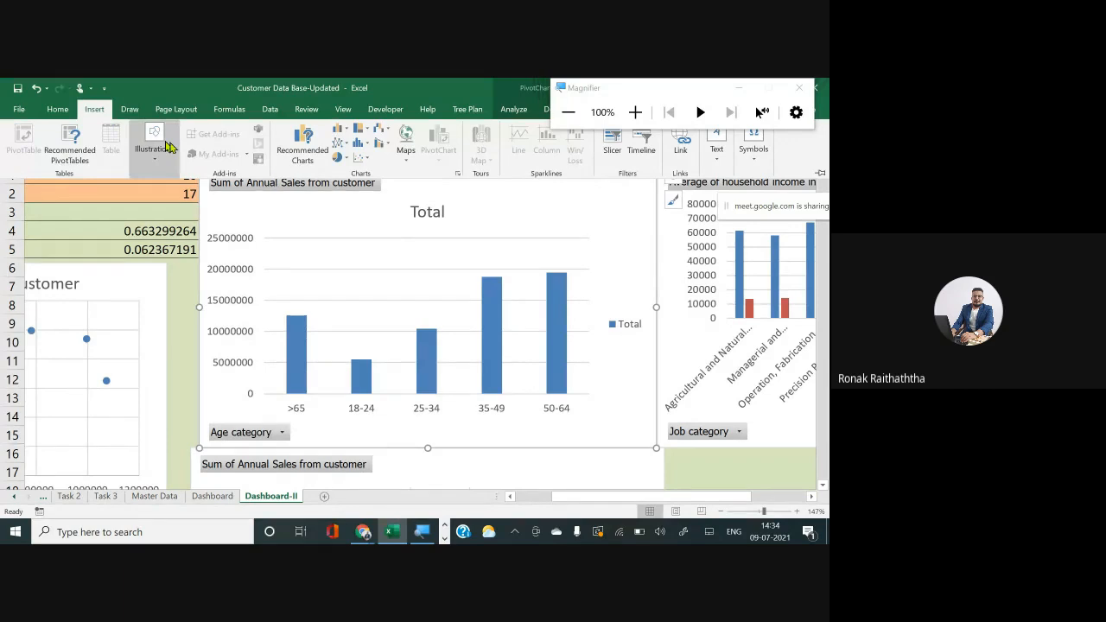
left_click(612, 151)
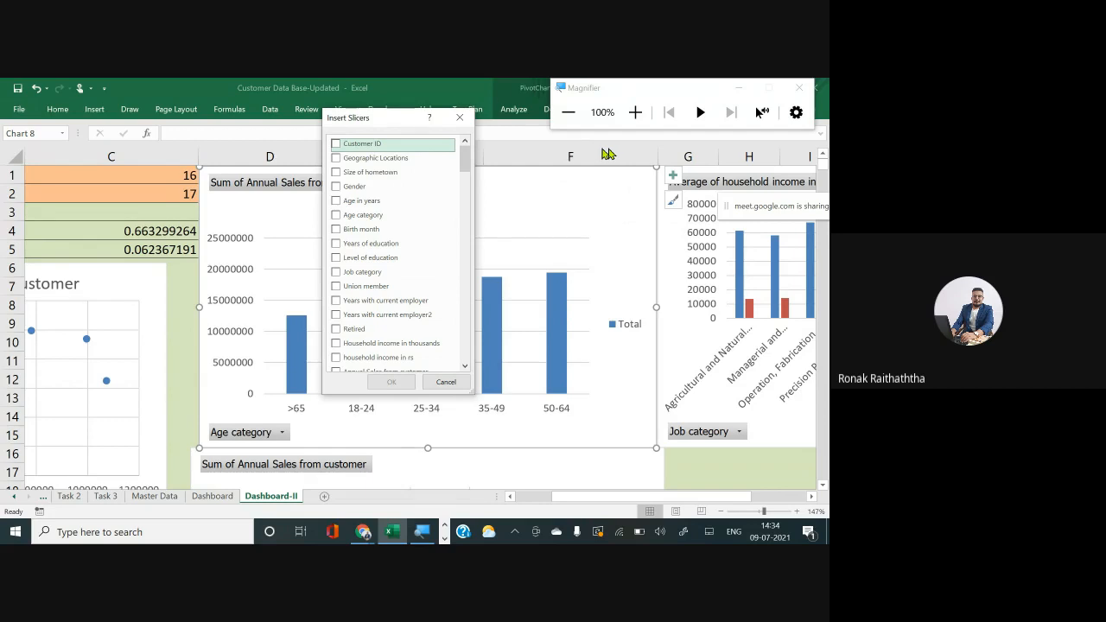
left_click(636, 112)
left_click(635, 114)
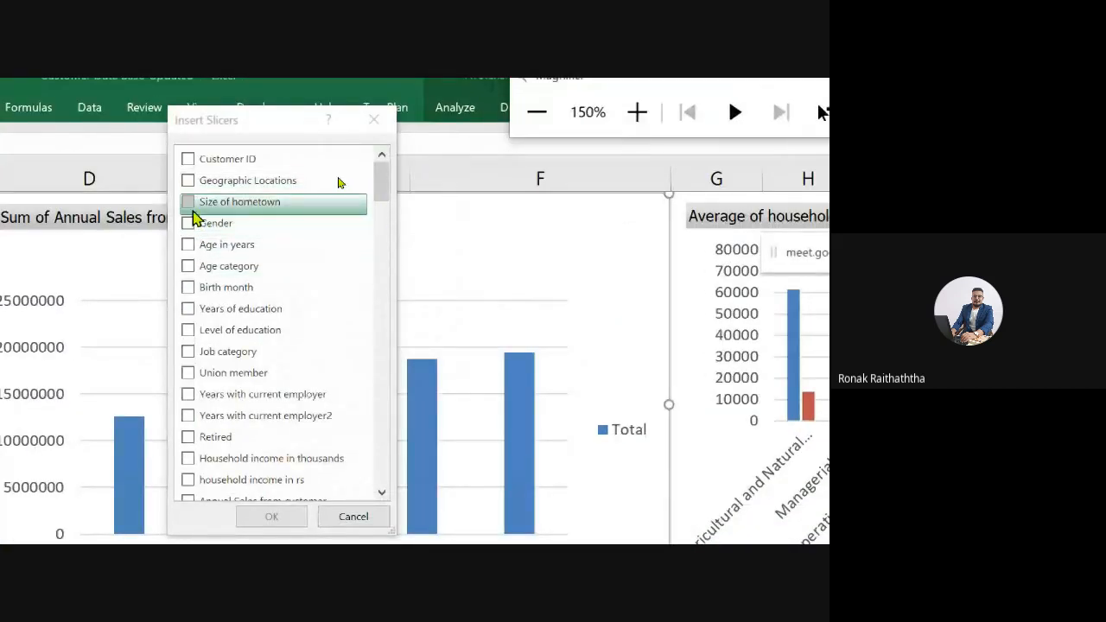
left_click(188, 206)
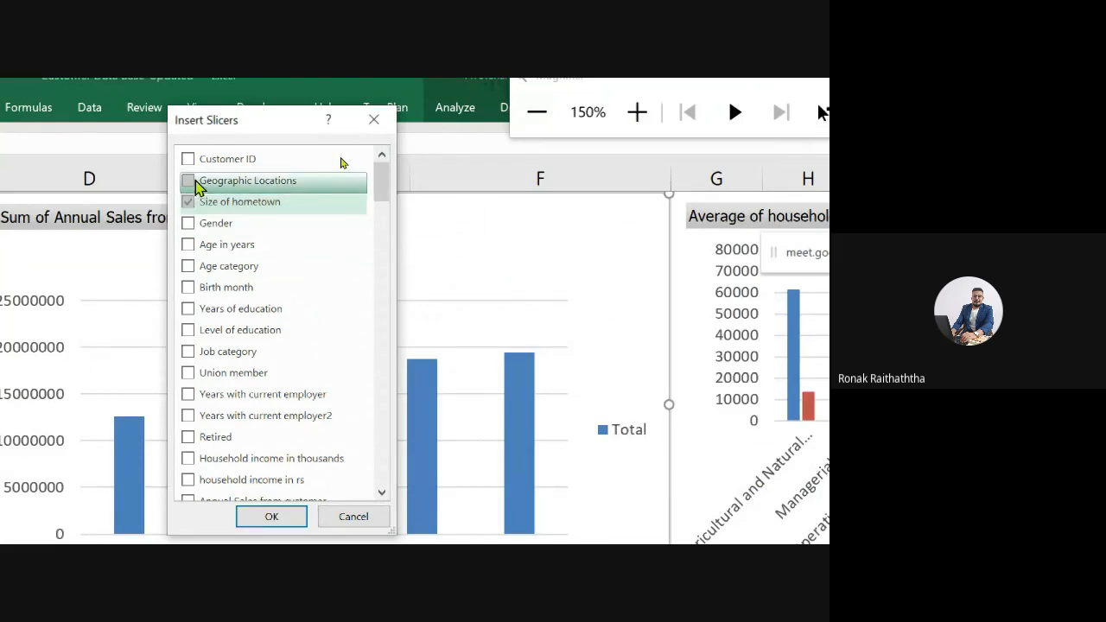
left_click(189, 182)
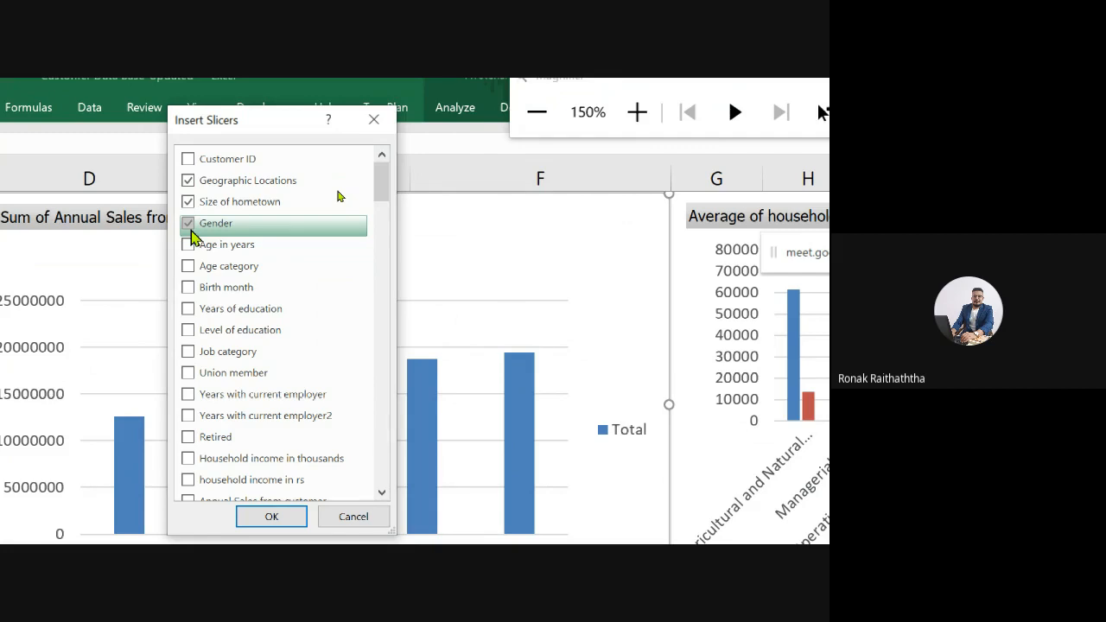
left_click(189, 288)
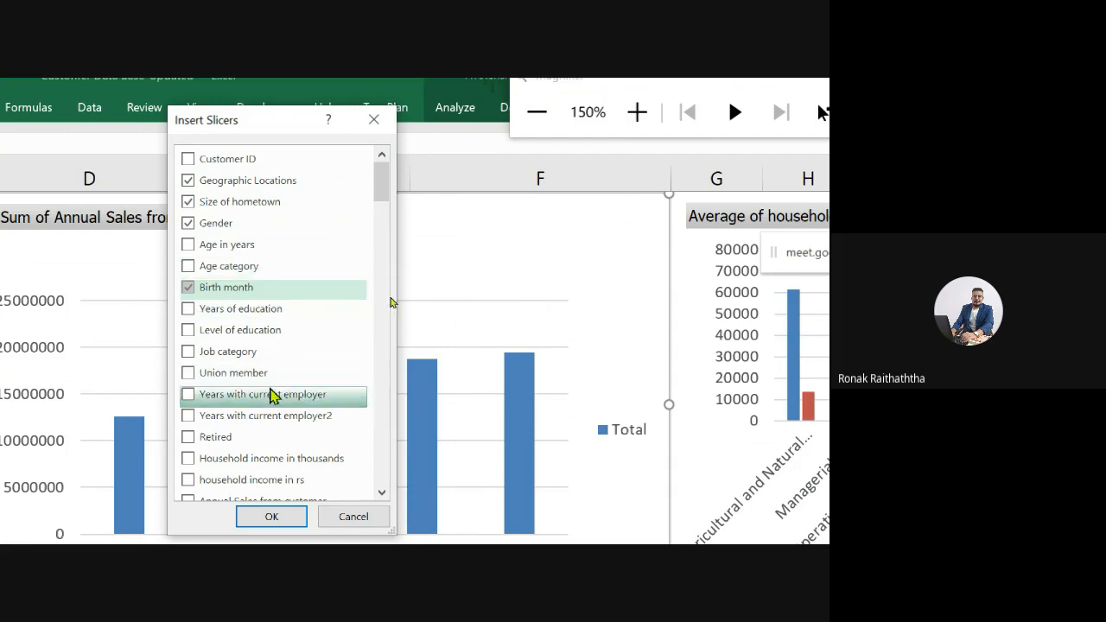
scroll(271, 403, "down", 2)
scroll(272, 403, "up", 1)
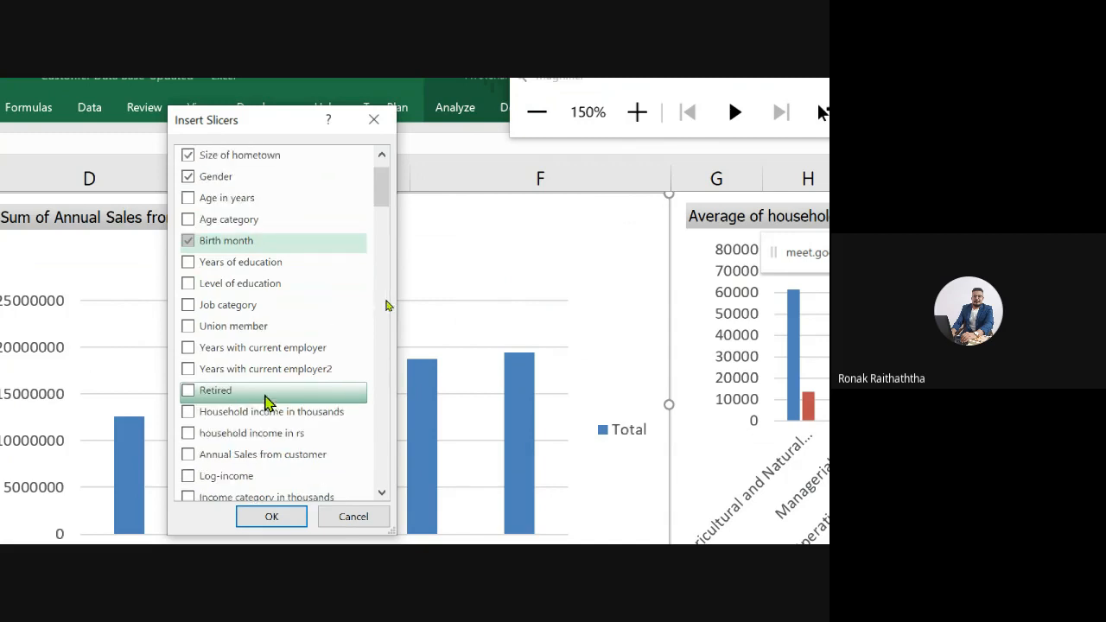
Step: Insert slicers for Geographic Locations, Size of hometown, Gender, Birth month and Job satisfaction for the annual sales by age category chart
scroll(215, 344, "up", 1)
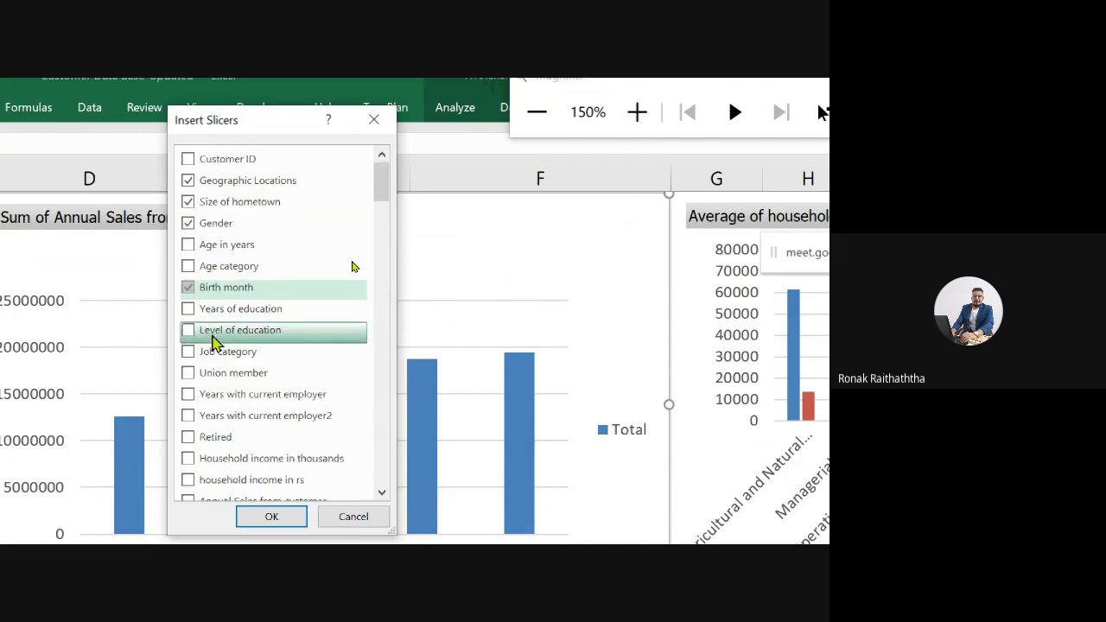
scroll(215, 343, "down", 1)
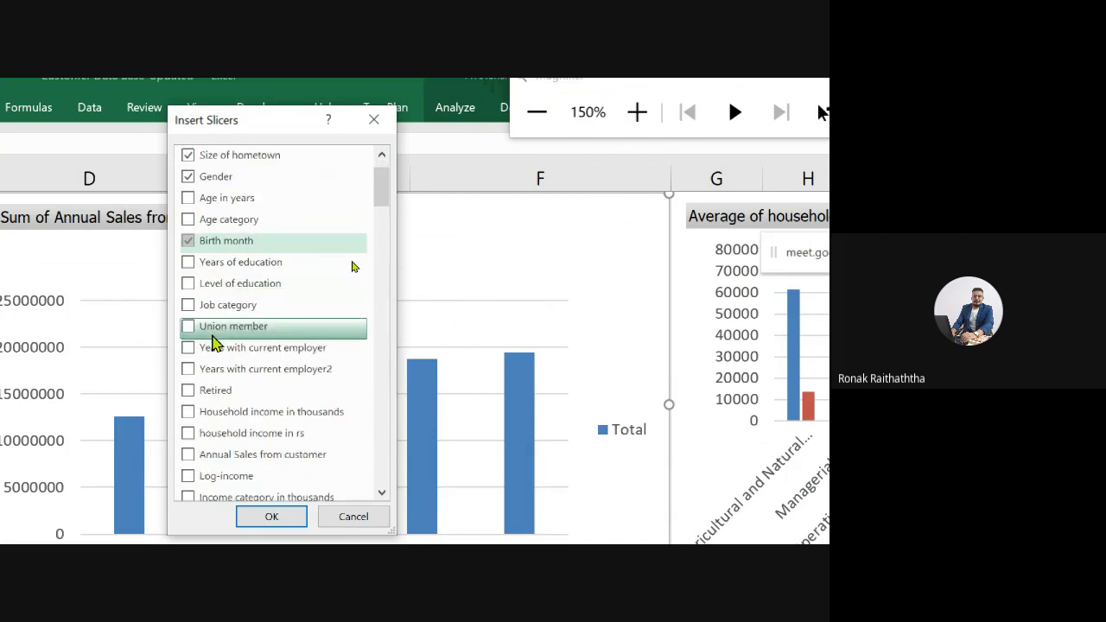
scroll(215, 343, "down", 3)
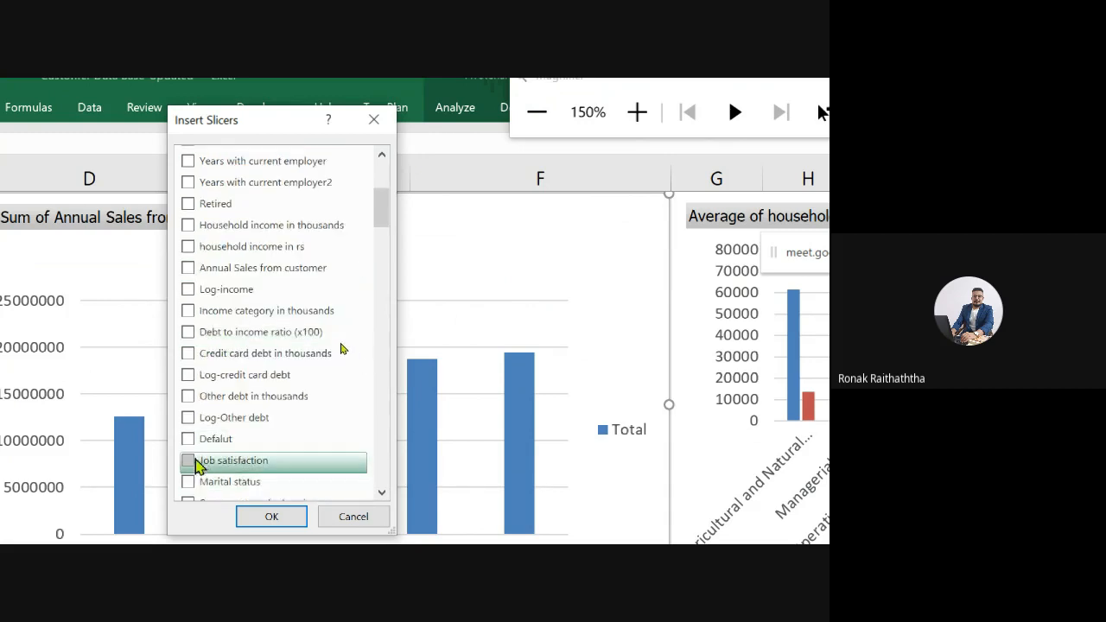
left_click(195, 465)
left_click(271, 516)
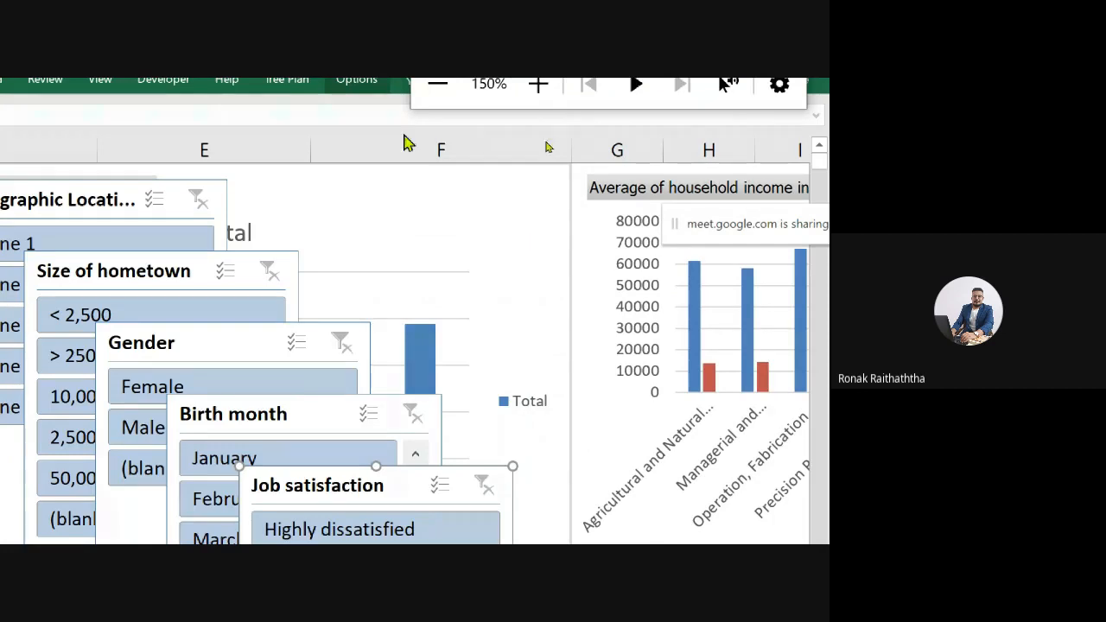
Step: Set the screen magnification back to 100% and zoom the Dashboard-II sheet out to 99%
left_click(437, 84)
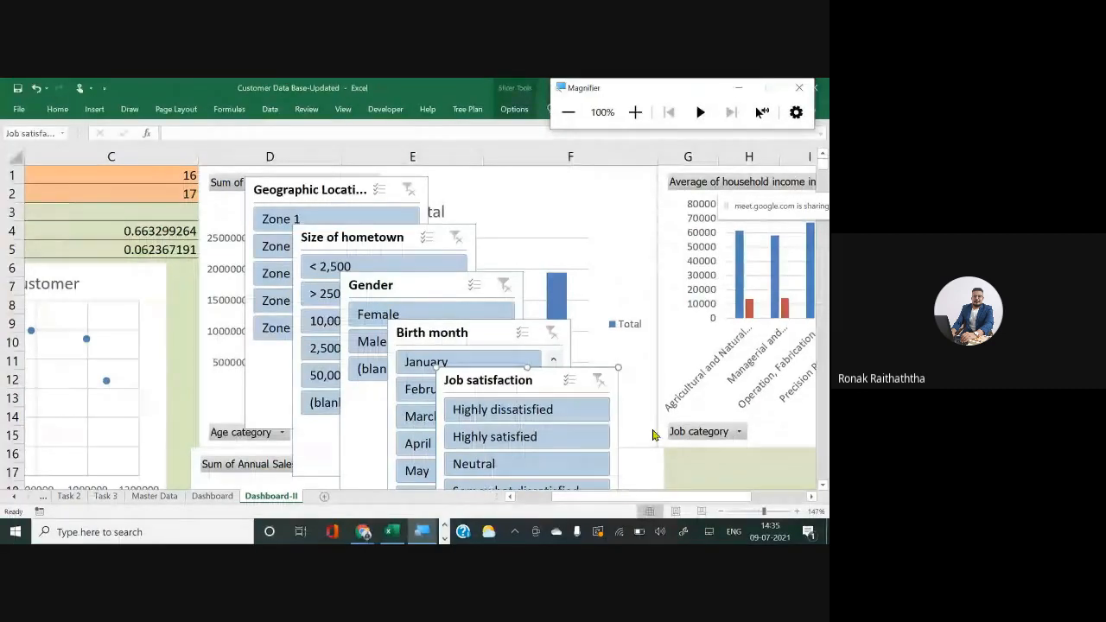
left_click(761, 511)
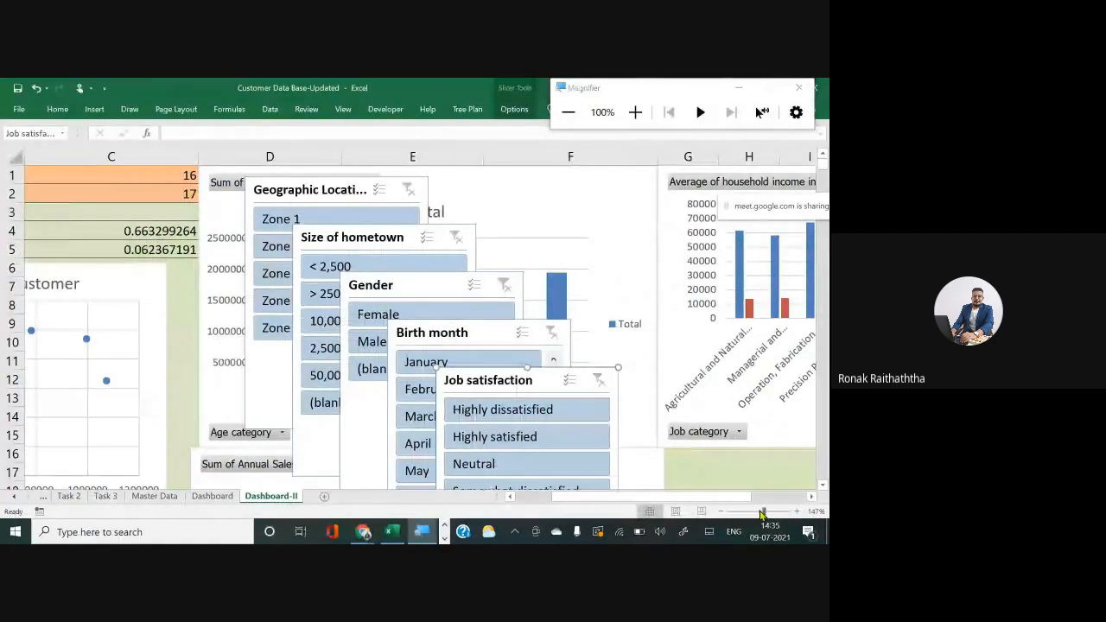
left_click_drag(762, 513, 758, 511)
left_click(685, 403)
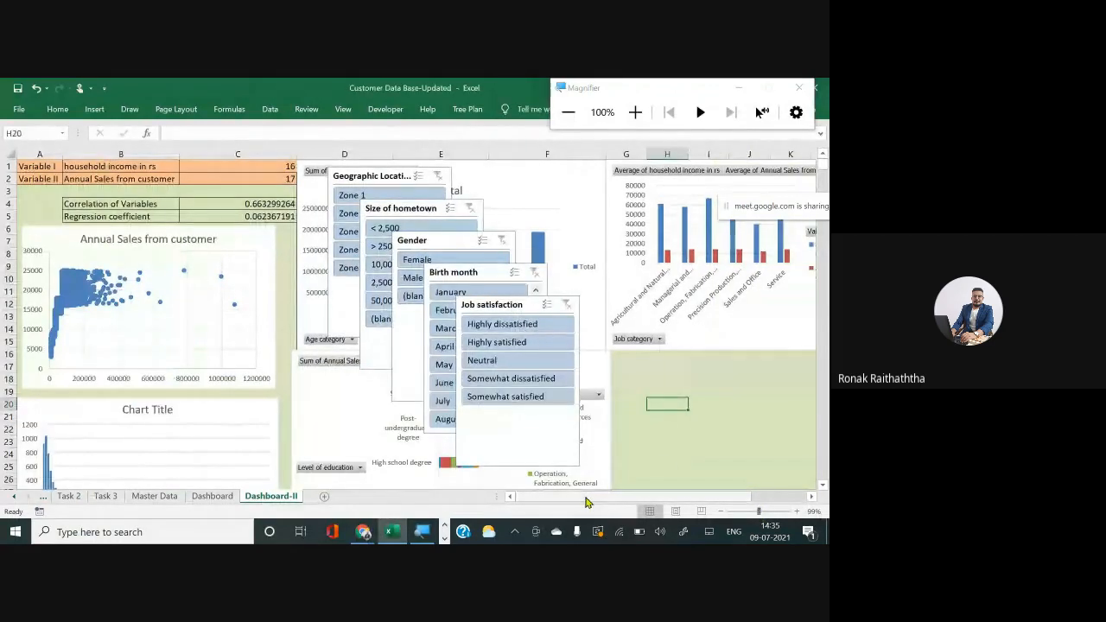
Step: Review the Task 1 pivot table of annual sales by age category and return to the Dashboard-II sheet
left_click(285, 285)
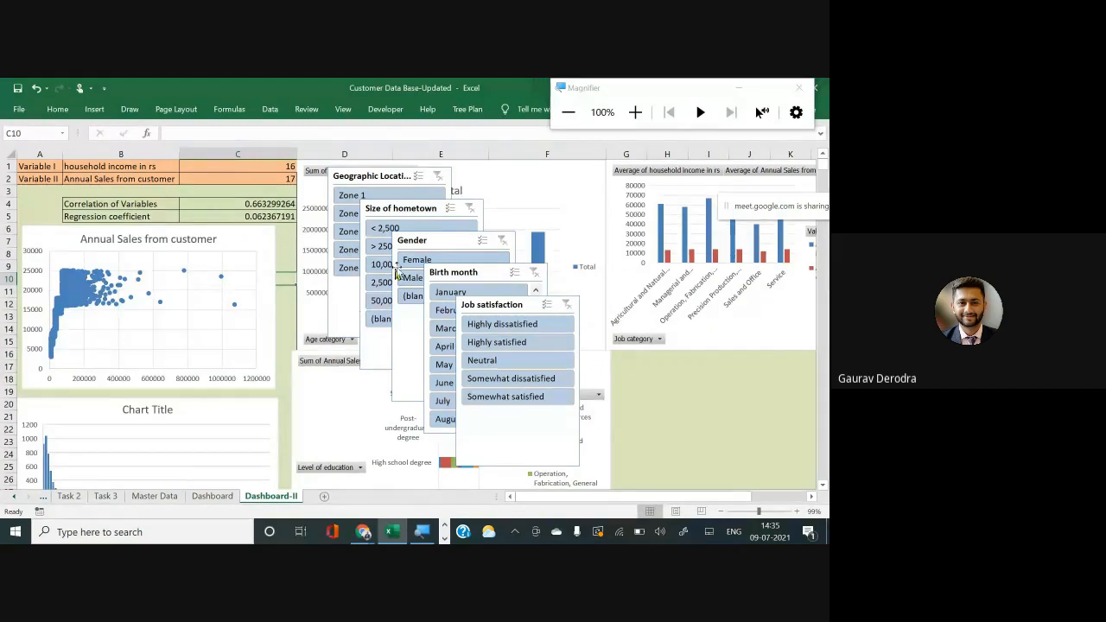
left_click(535, 190)
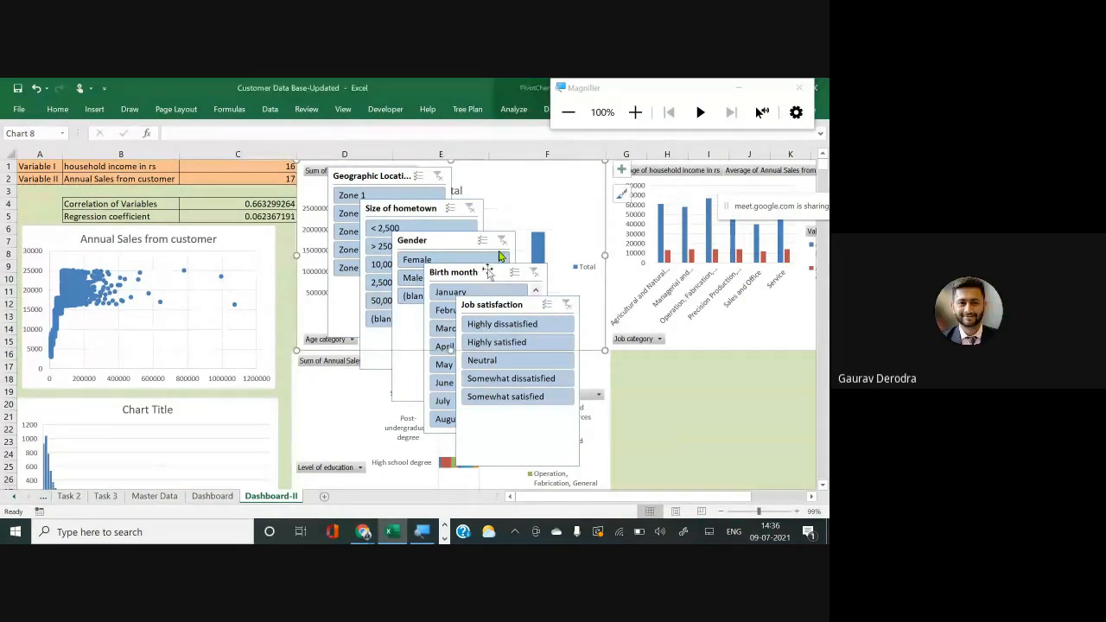
left_click(43, 496)
left_click(67, 496)
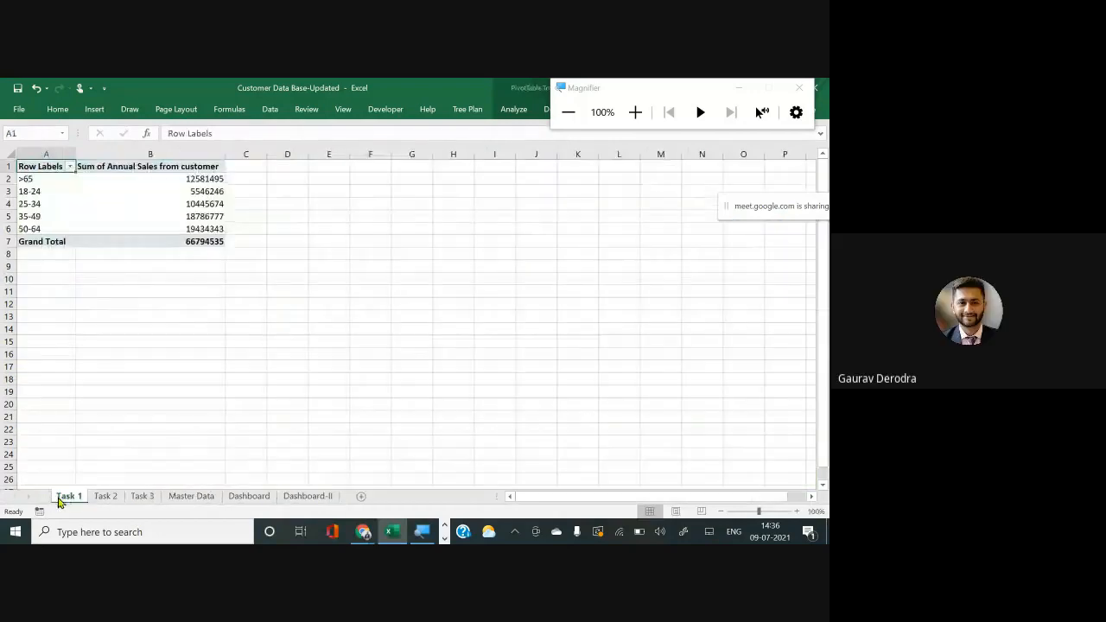
left_click(181, 204)
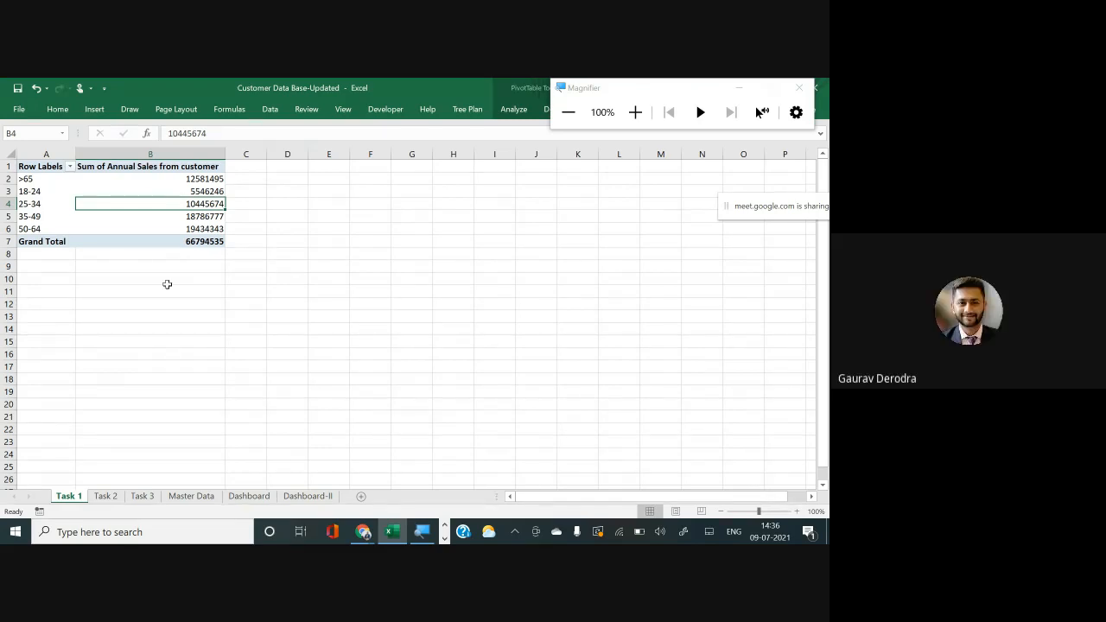
left_click(327, 498)
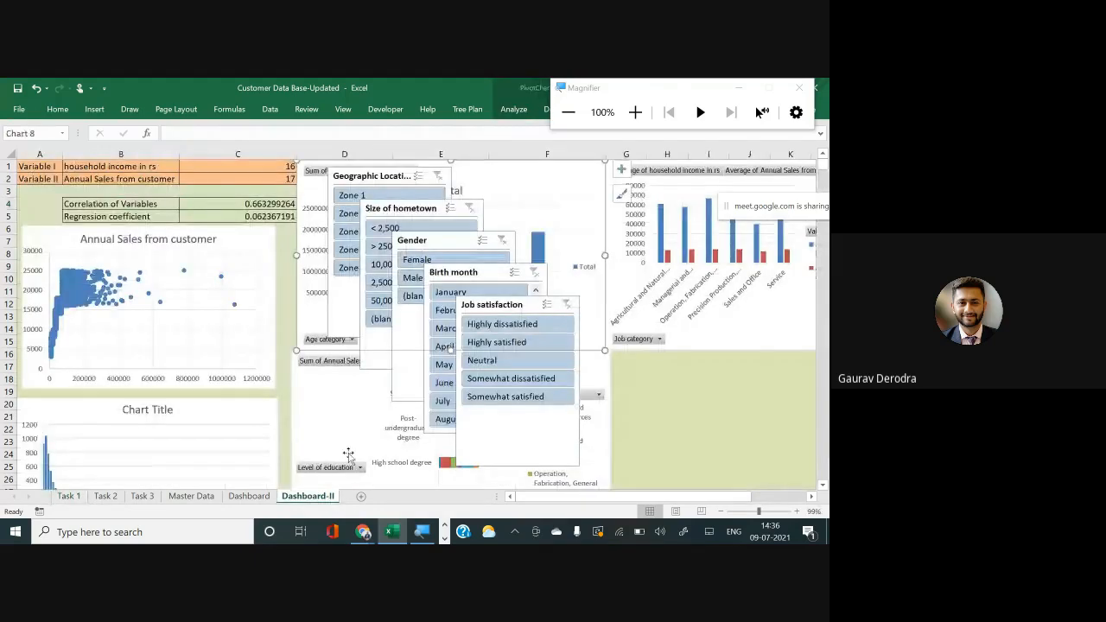
Step: Shorten the Job satisfaction slicer and place it directly below the household income by job category chart
mouse_move(651, 498)
left_mouse_down()
mouse_move(691, 501)
mouse_move(672, 494)
left_mouse_up()
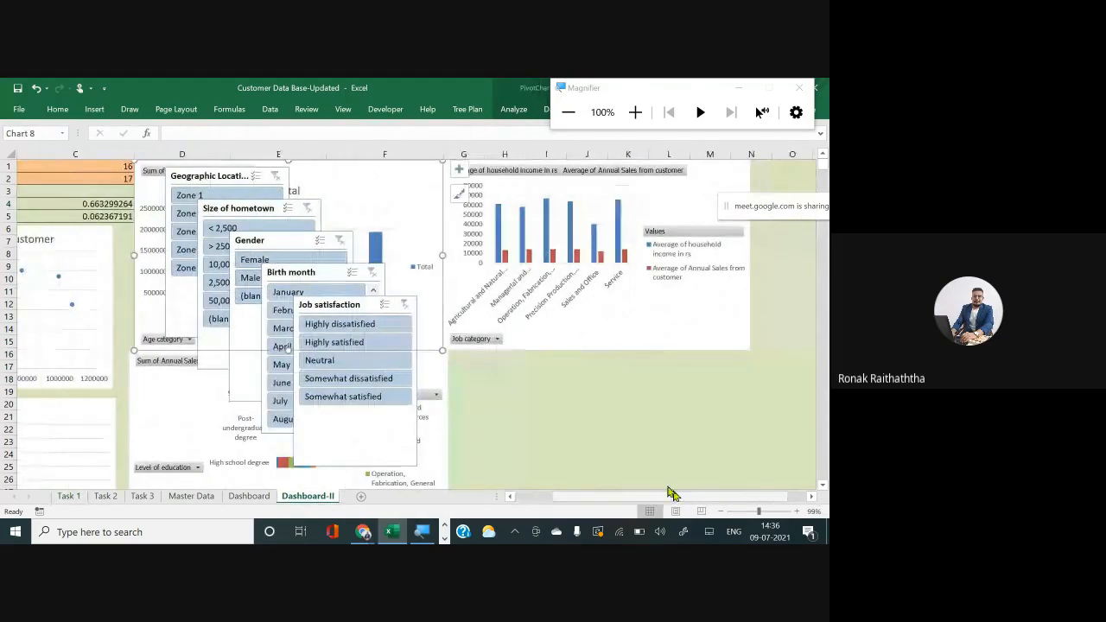
left_click(370, 305)
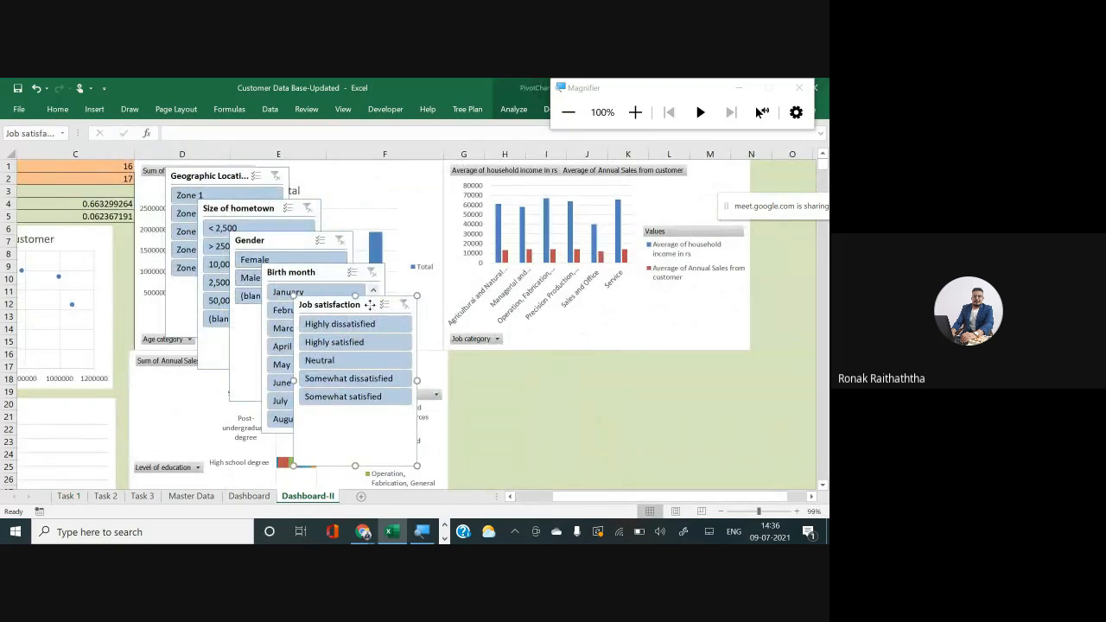
left_click_drag(378, 308, 530, 316)
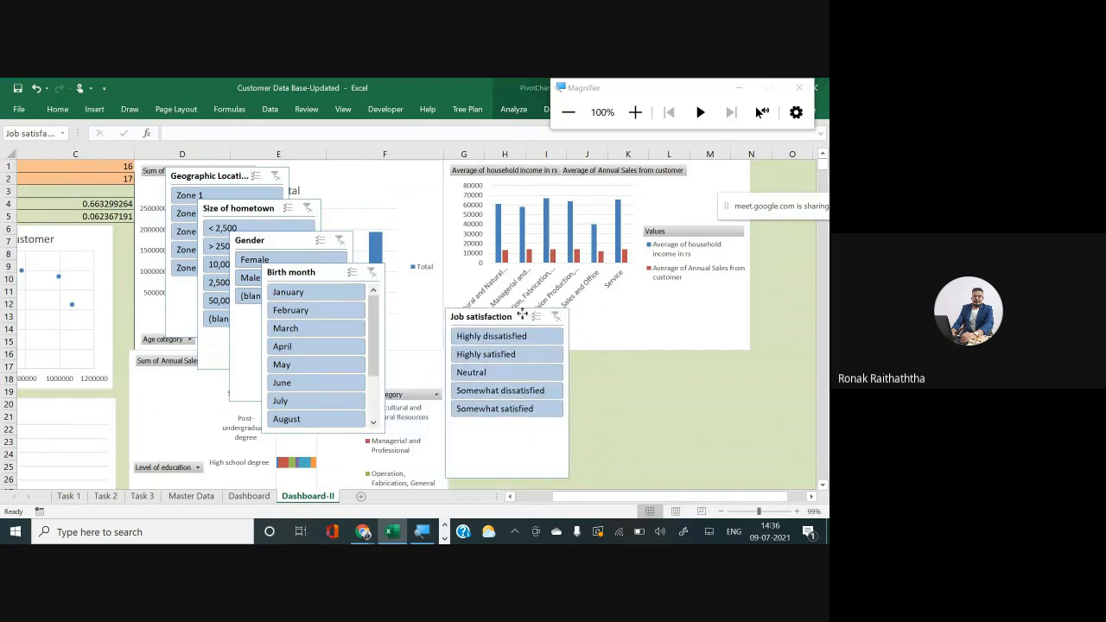
left_click_drag(508, 472, 509, 415)
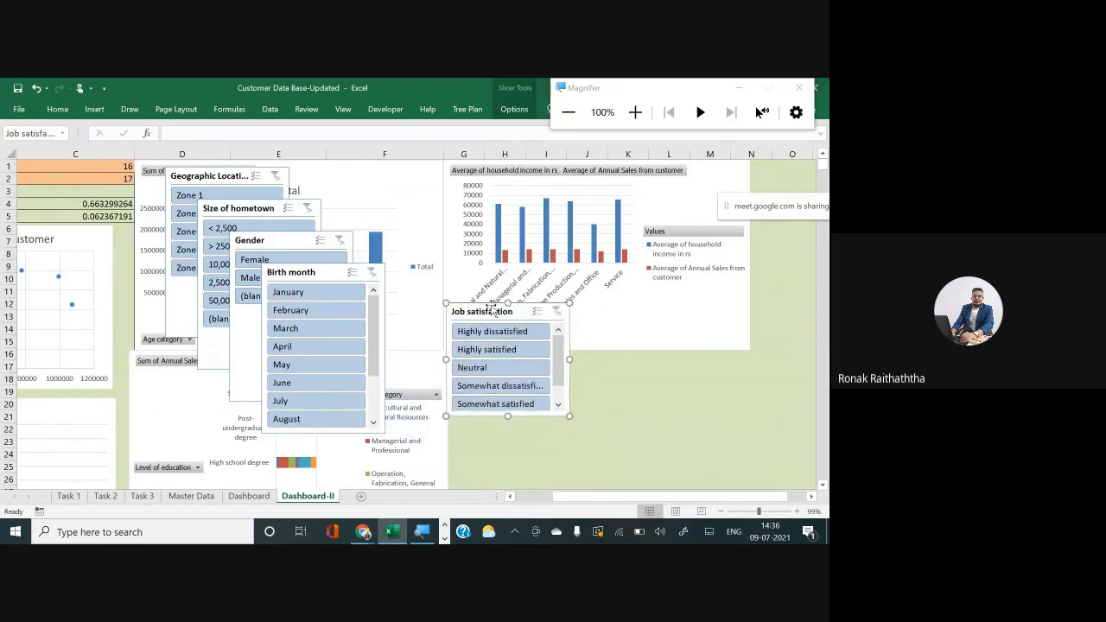
left_click_drag(491, 309, 495, 357)
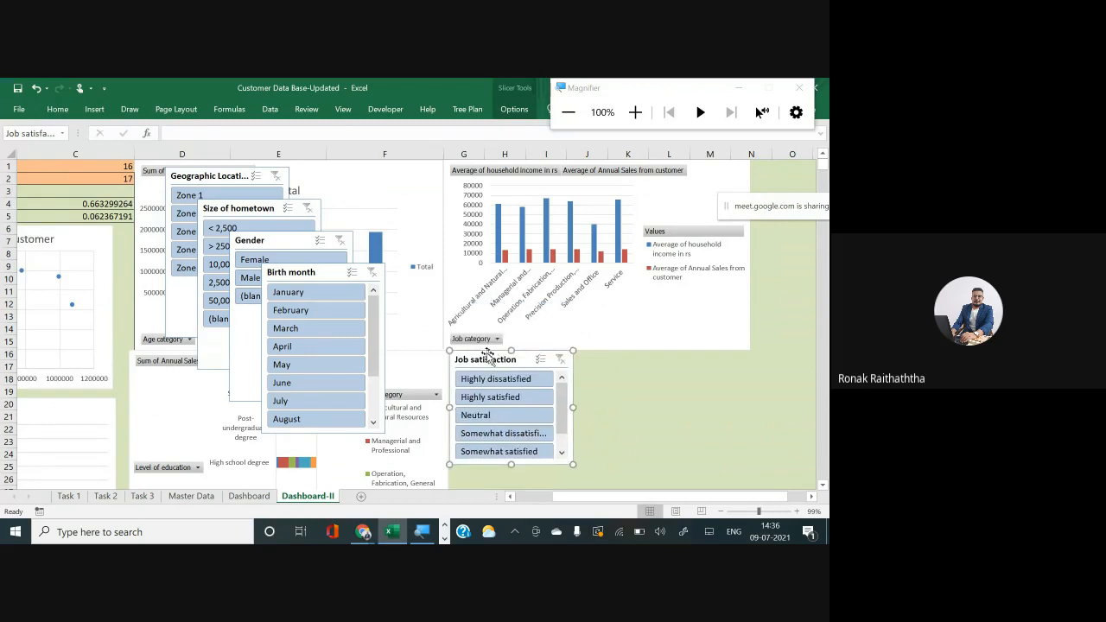
Step: Shorten the Birth month slicer and place it directly beside the Job satisfaction slicer
left_click_drag(318, 277, 602, 230)
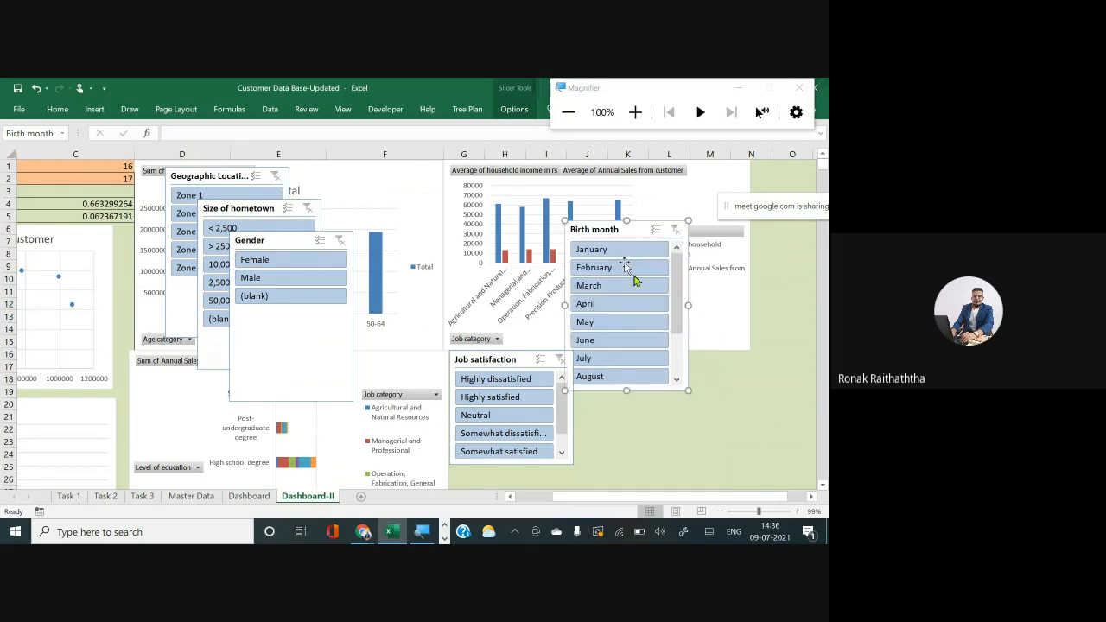
left_click_drag(626, 391, 627, 335)
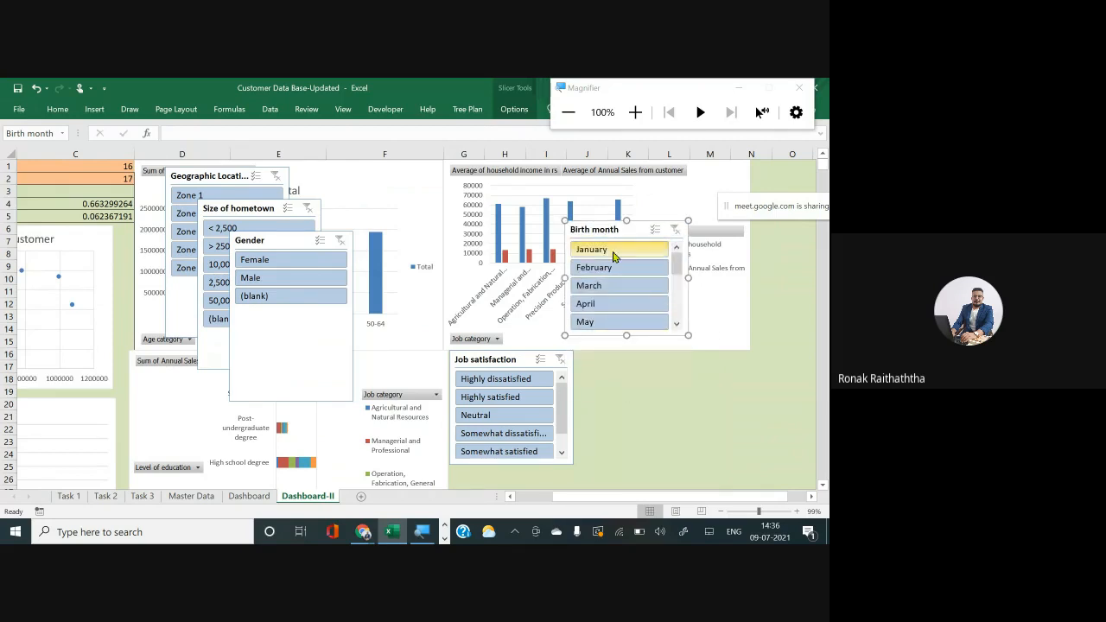
left_click_drag(633, 235, 644, 359)
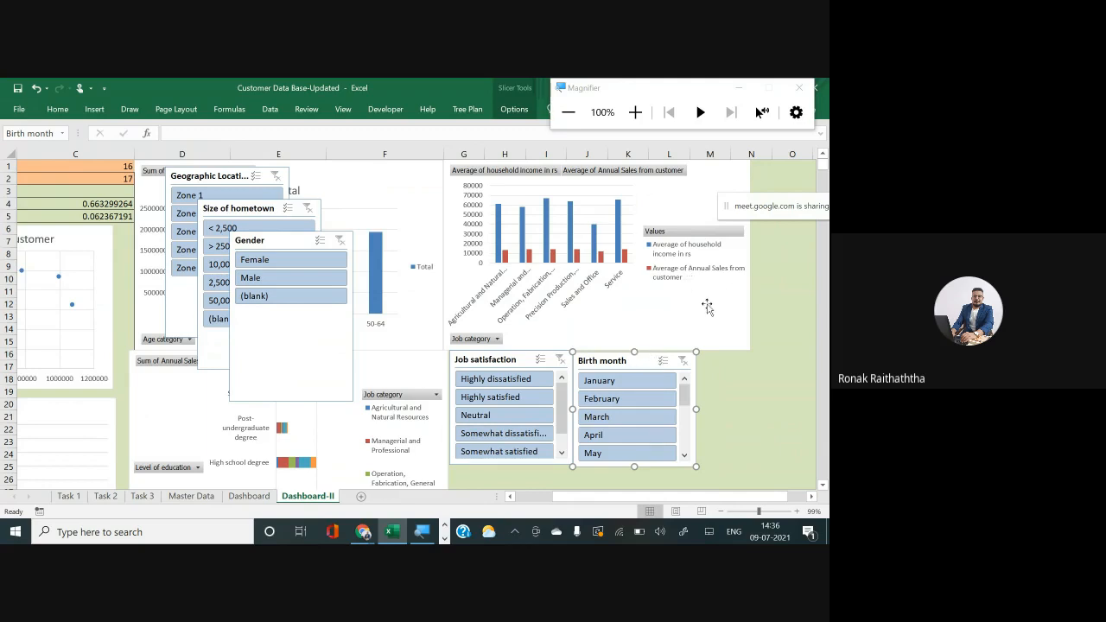
Step: Narrow the household income by job category chart and place a shortened Gender slicer in the freed space beside it
left_click(730, 279)
left_click_drag(749, 254, 709, 254)
left_click(334, 358)
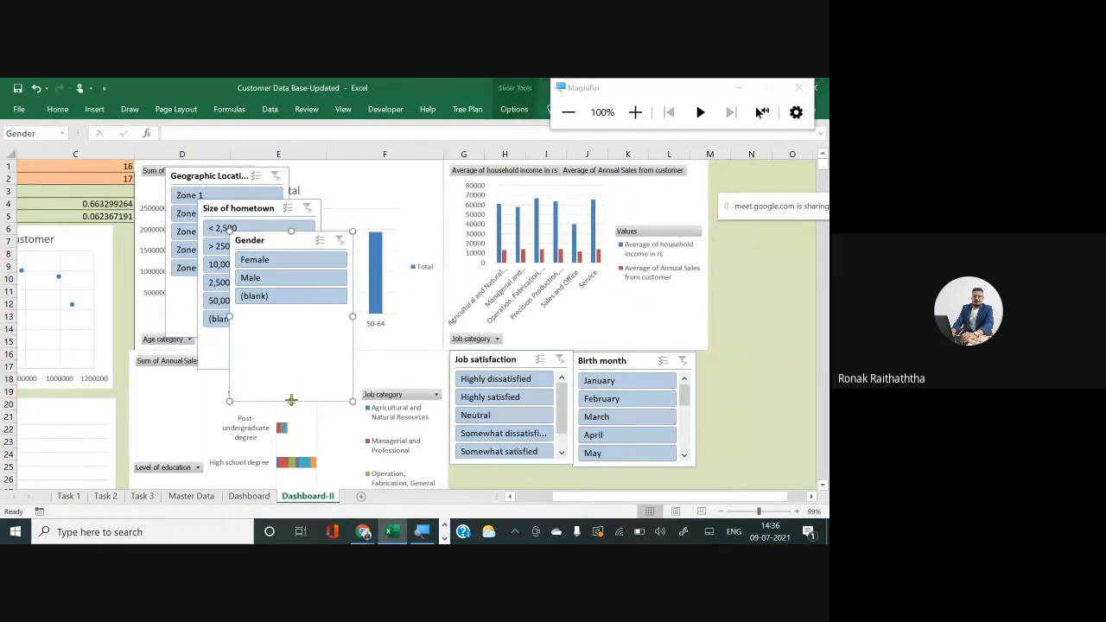
left_click_drag(292, 400, 292, 381)
left_click_drag(295, 366, 297, 304)
left_click_drag(346, 228, 759, 170)
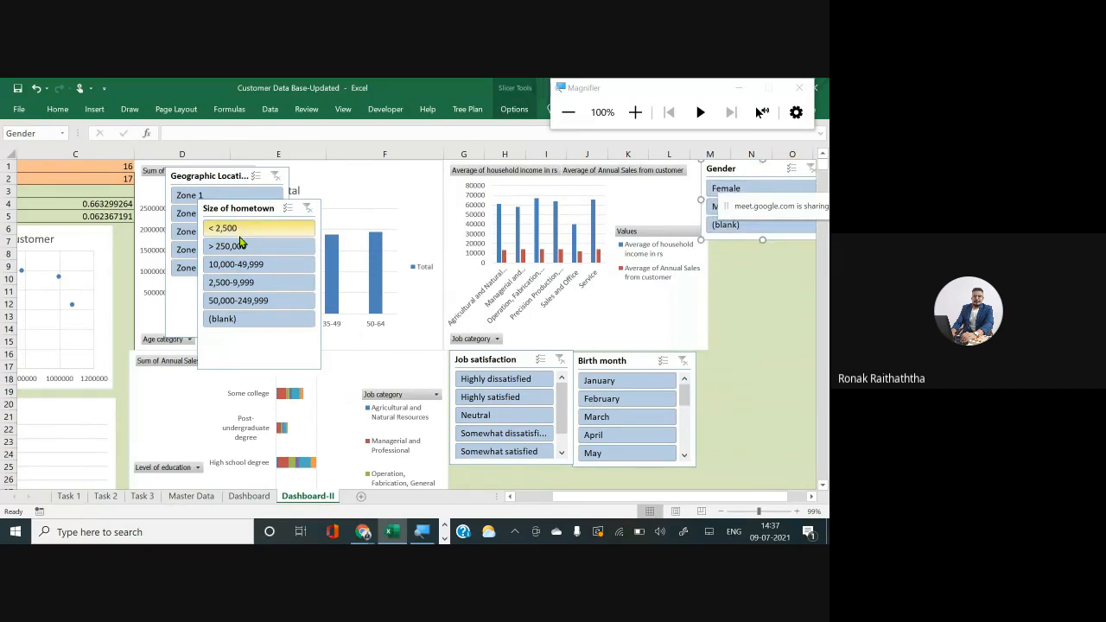
Step: Shorten the Size of hometown and Geographic Locations slicers and stack them in that order below the Gender slicer
left_click_drag(266, 209, 768, 249)
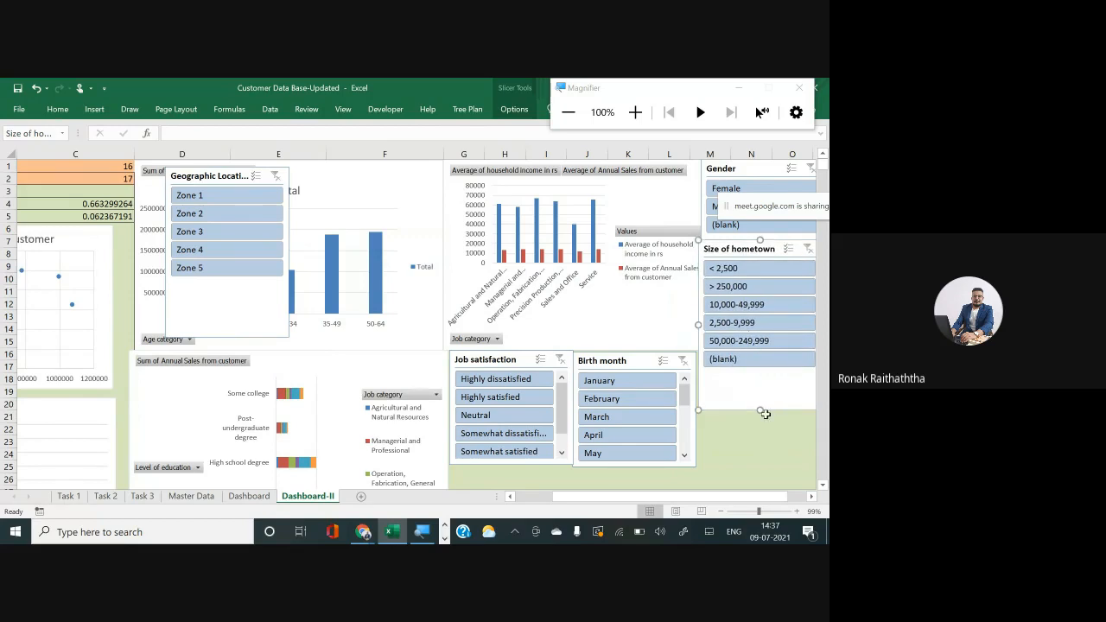
left_click_drag(765, 414, 761, 370)
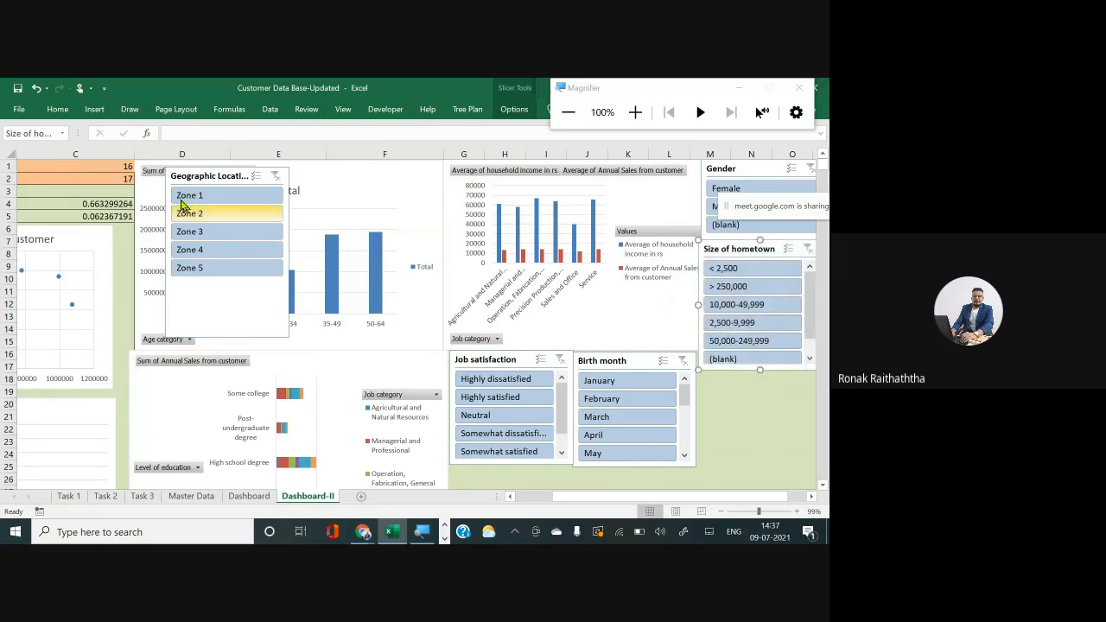
left_click_drag(216, 178, 588, 164)
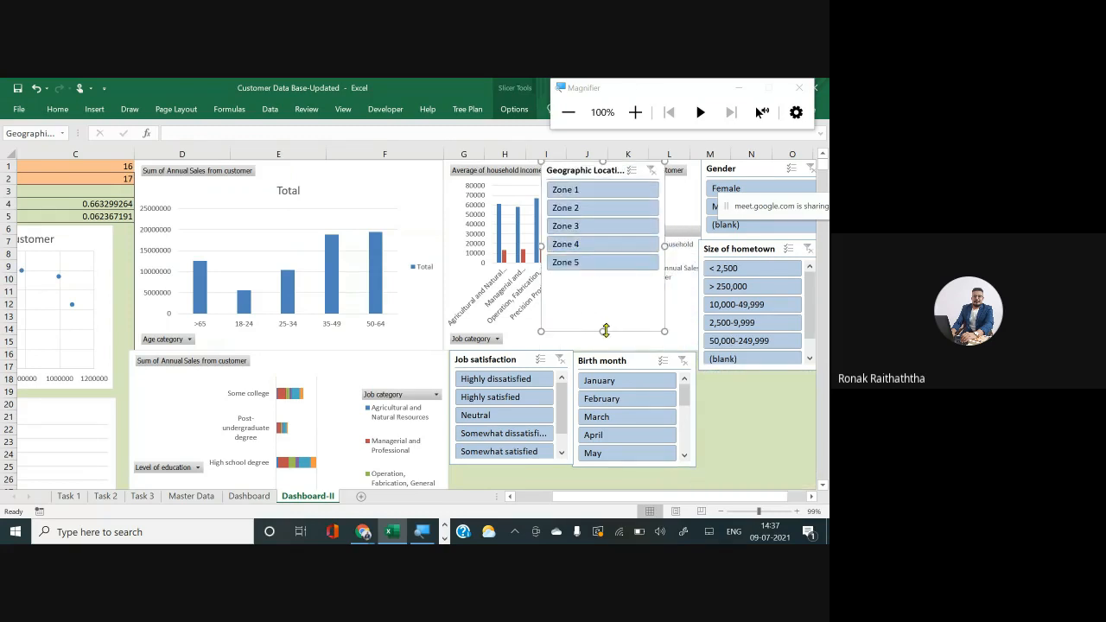
left_click_drag(603, 331, 599, 275)
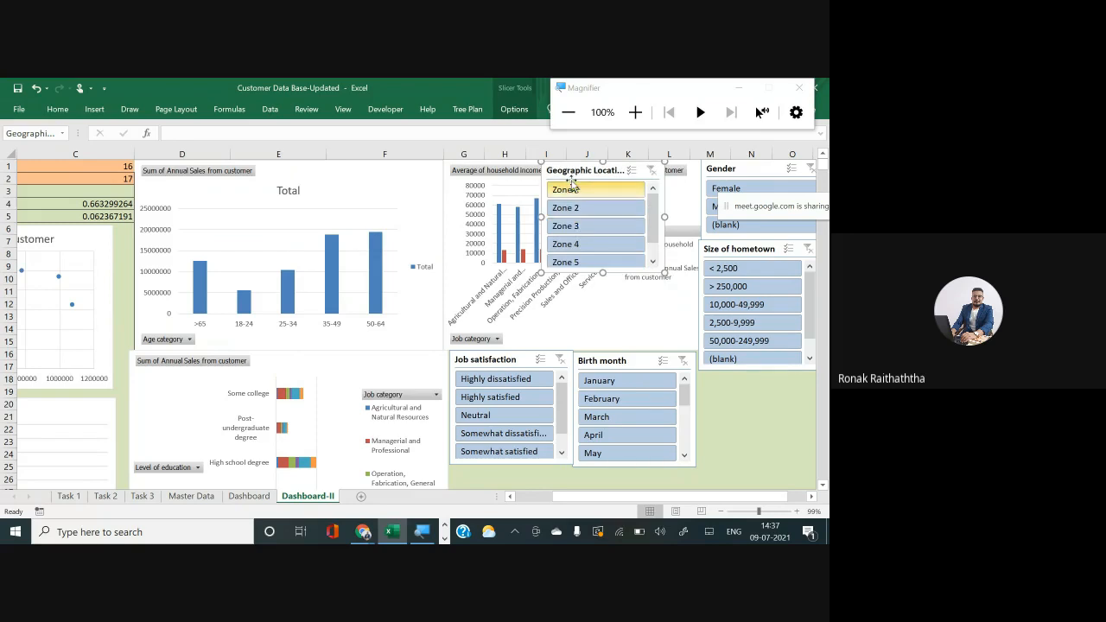
left_click_drag(568, 164, 723, 374)
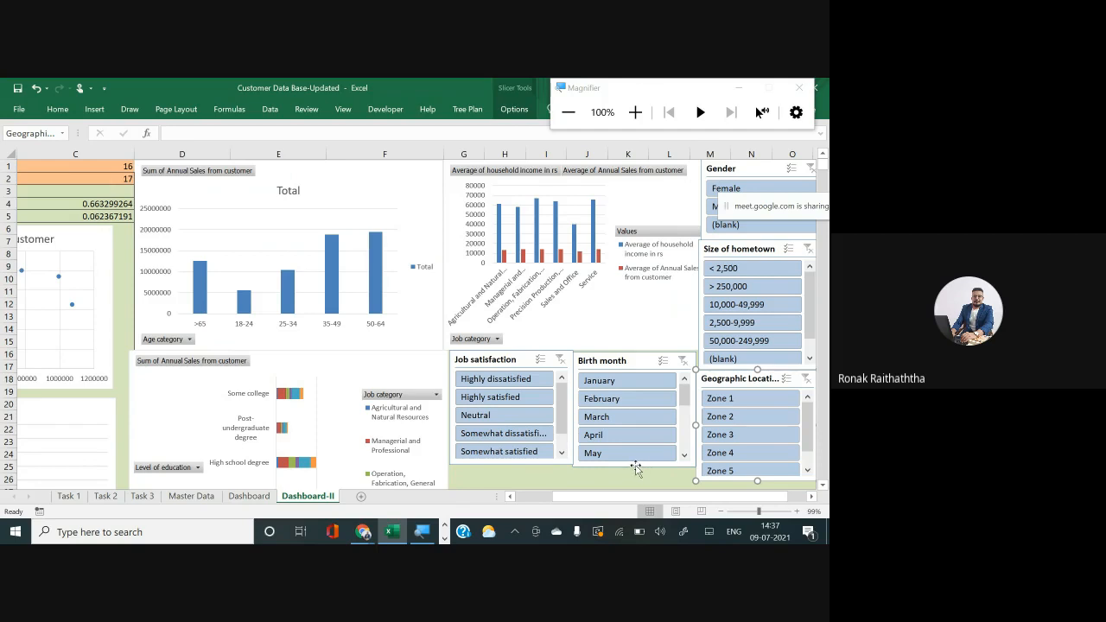
Step: Lengthen the Birth month, Geographic Locations and Job satisfaction slicers so their lower edges line up
left_click_drag(636, 467, 642, 487)
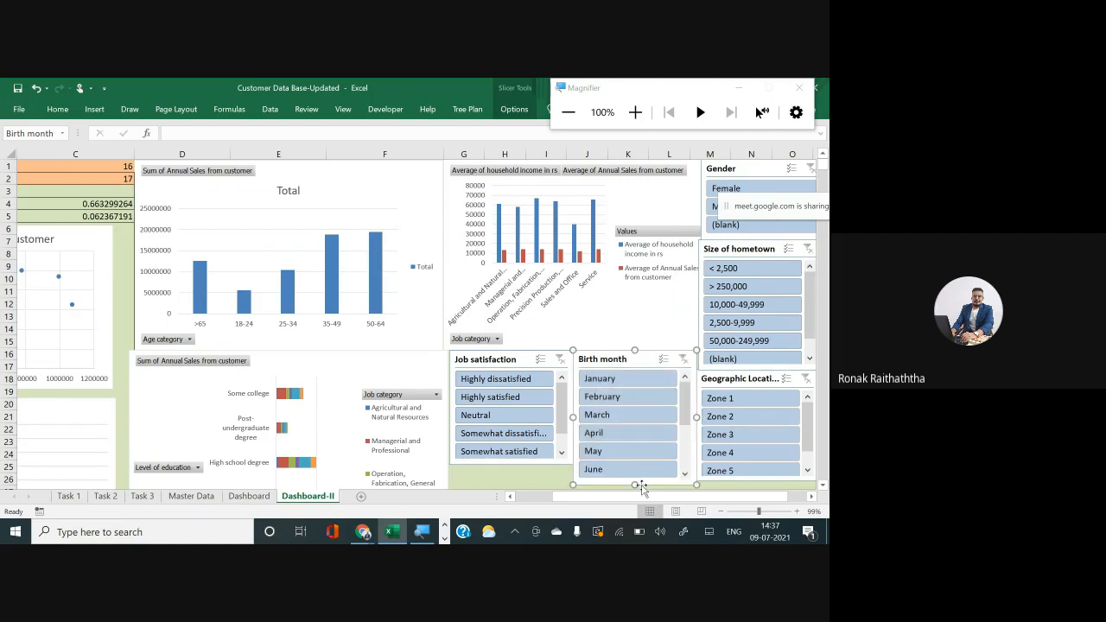
left_click(759, 481)
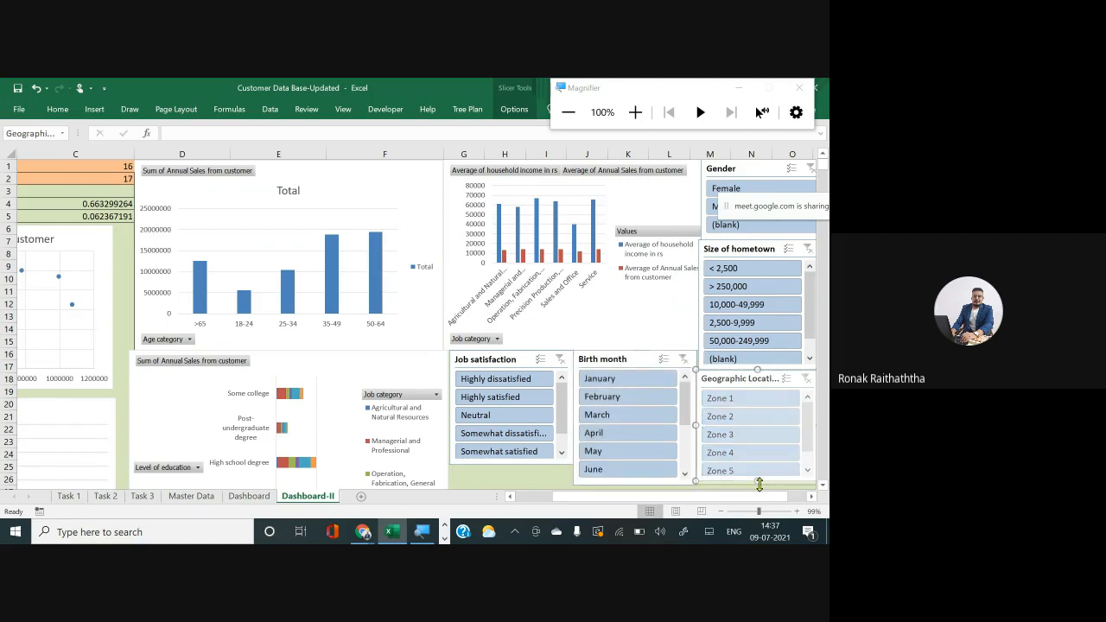
left_click(548, 466)
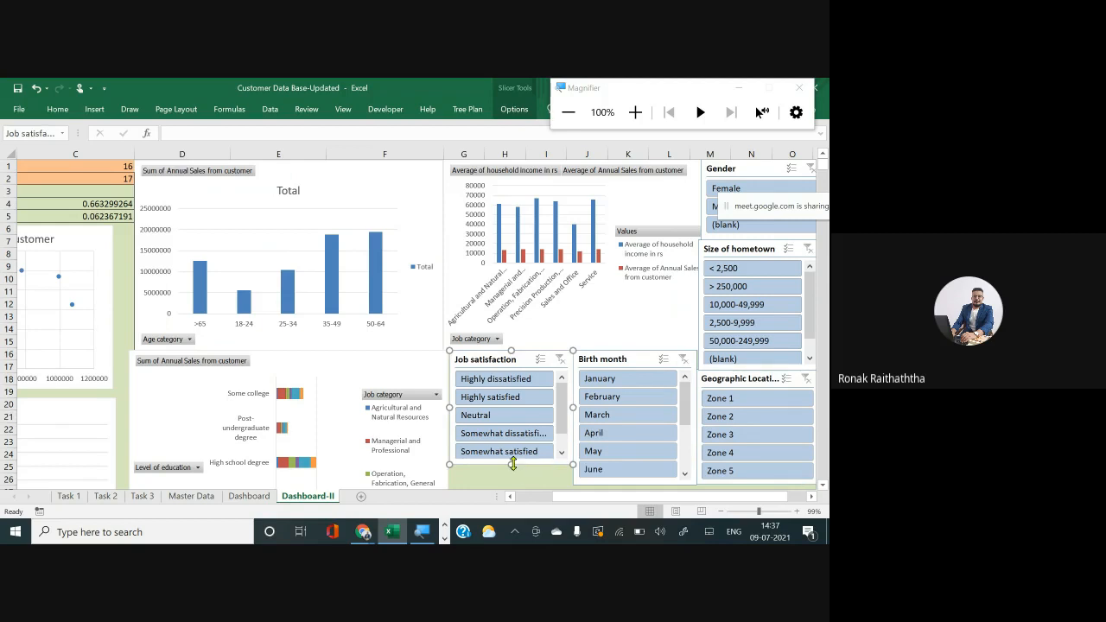
mouse_move(512, 466)
left_mouse_down()
mouse_move(514, 486)
mouse_move(513, 425)
mouse_move(516, 445)
left_mouse_up()
left_click(581, 465)
Step: Filter the annual sales by age category chart to Highly dissatisfied customers and switch the filter to Highly satisfied
scroll(581, 465, "up", 1)
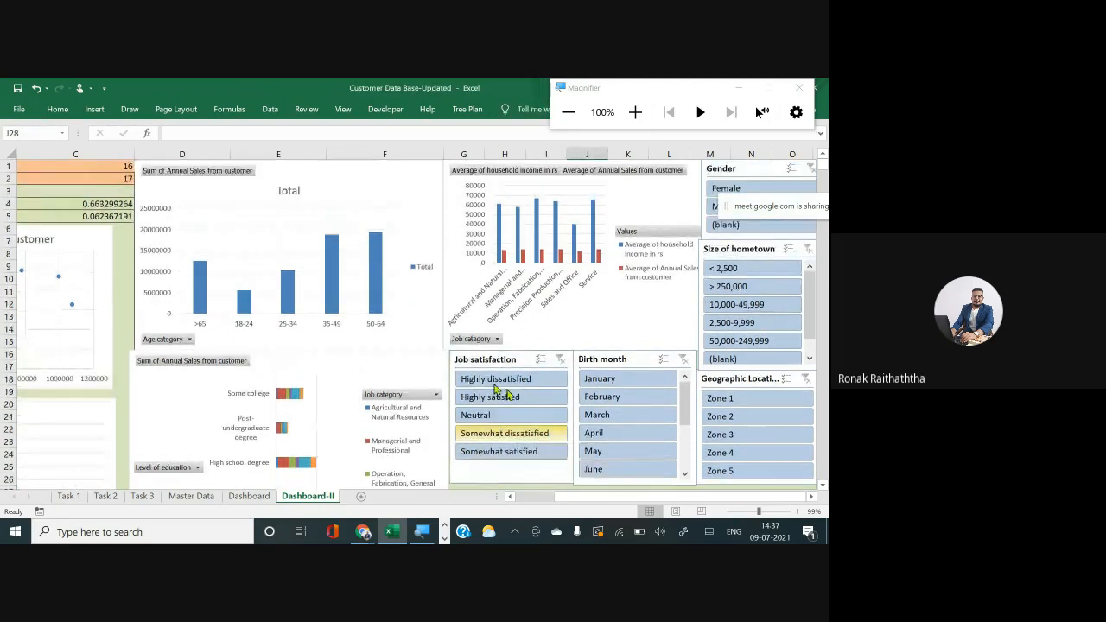
left_click_drag(553, 501, 644, 498)
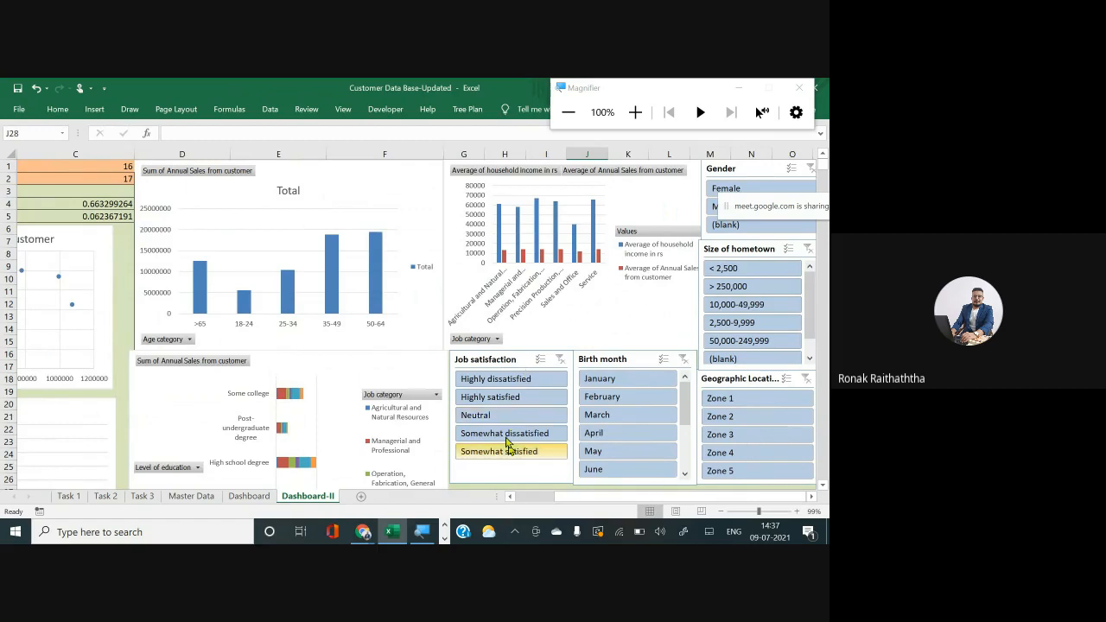
left_click(508, 381)
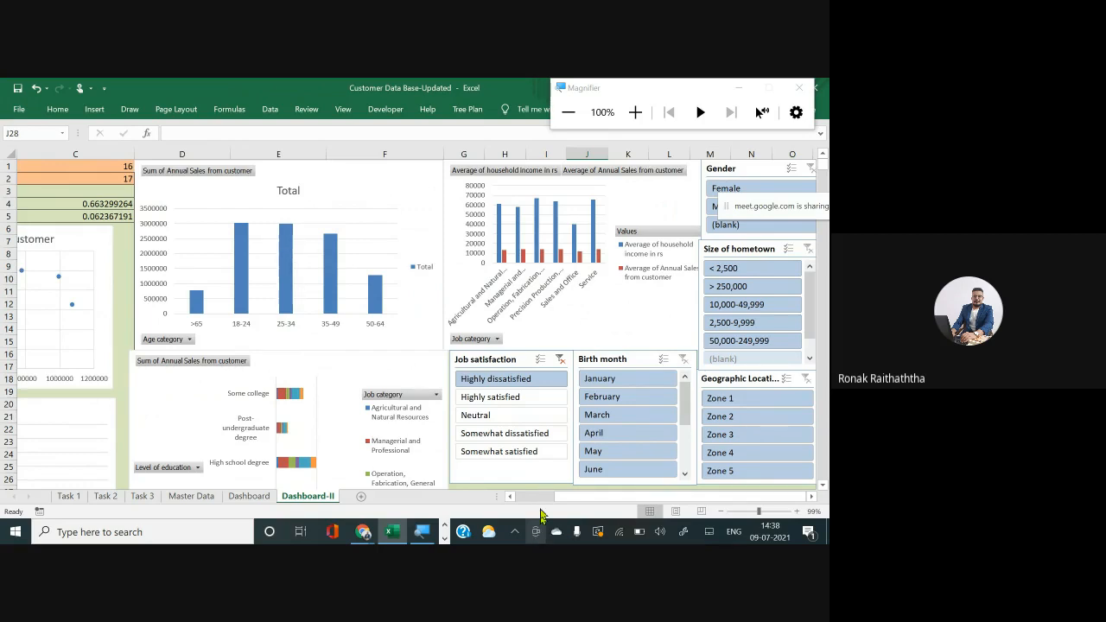
left_click(497, 406)
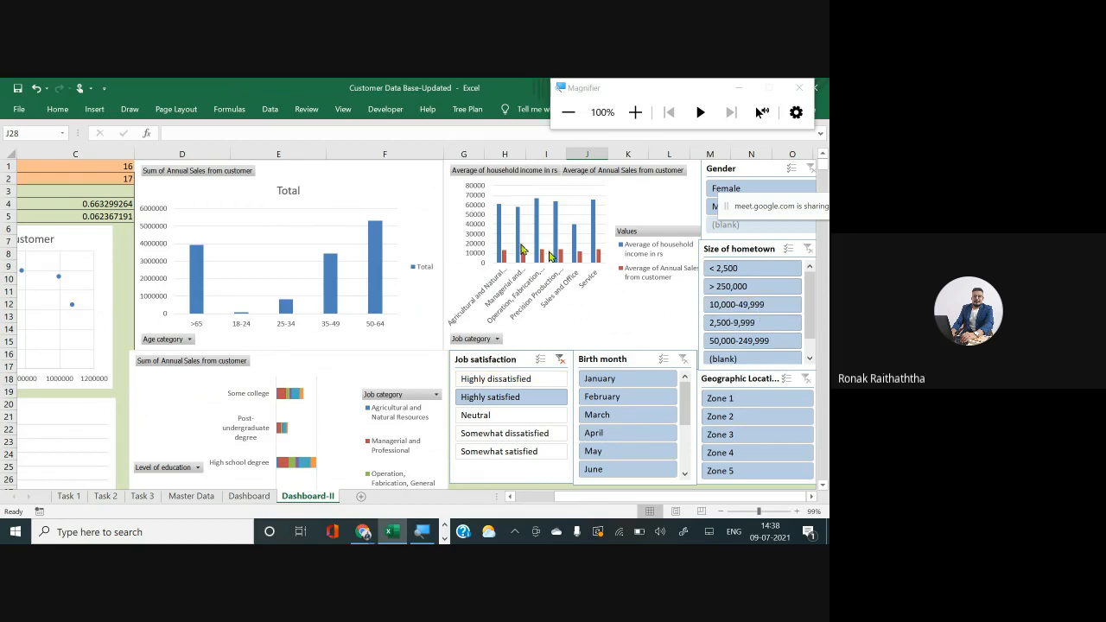
left_click(391, 190)
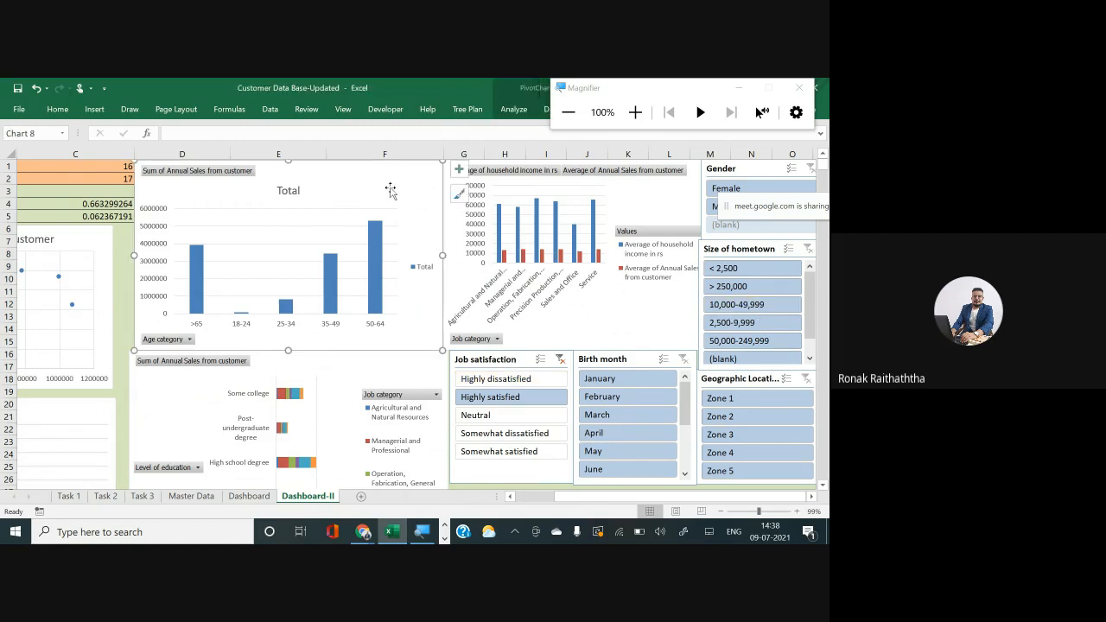
Step: Connect the Job satisfaction slicer to PivotTable2 and PivotTable3 as well, and filter the charts to Neutral and finally Highly dissatisfied
left_click(525, 358)
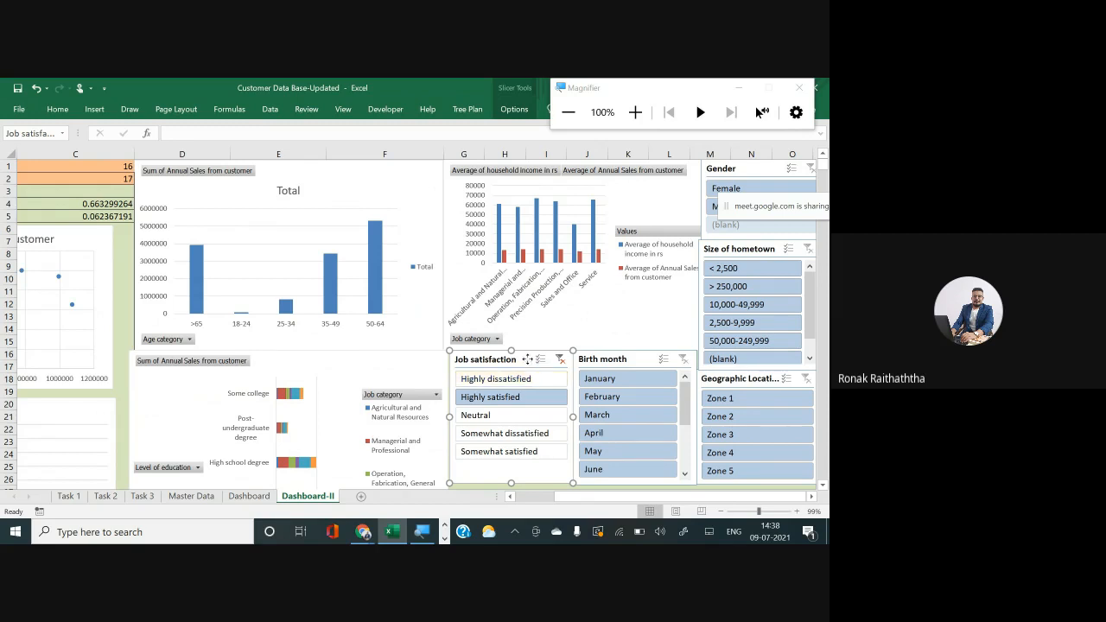
right_click(527, 359)
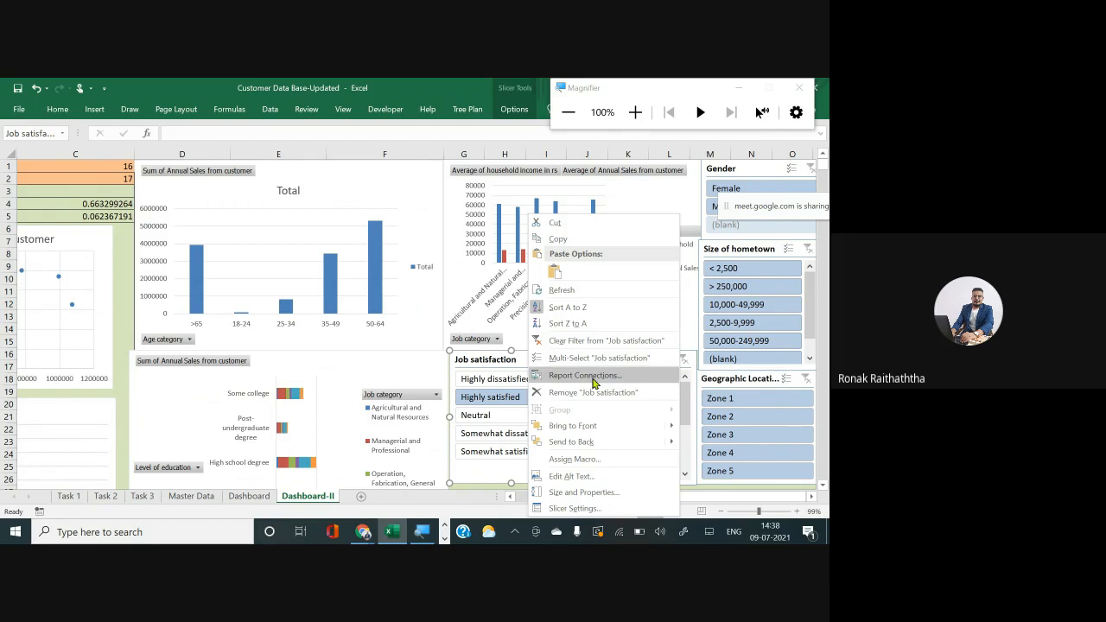
left_click(636, 112)
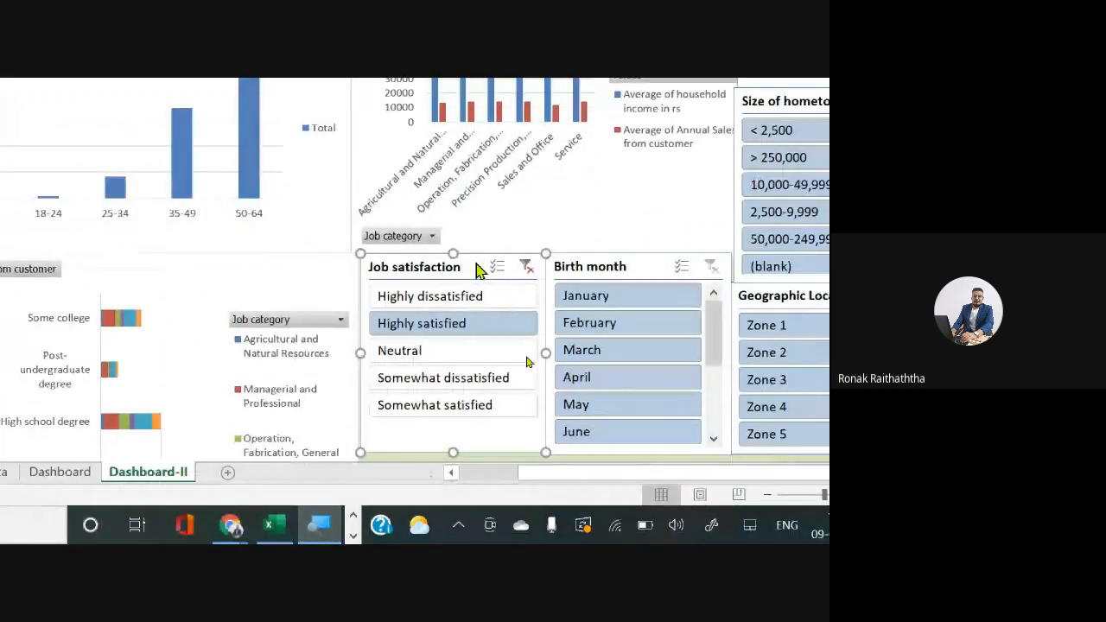
left_click(477, 264)
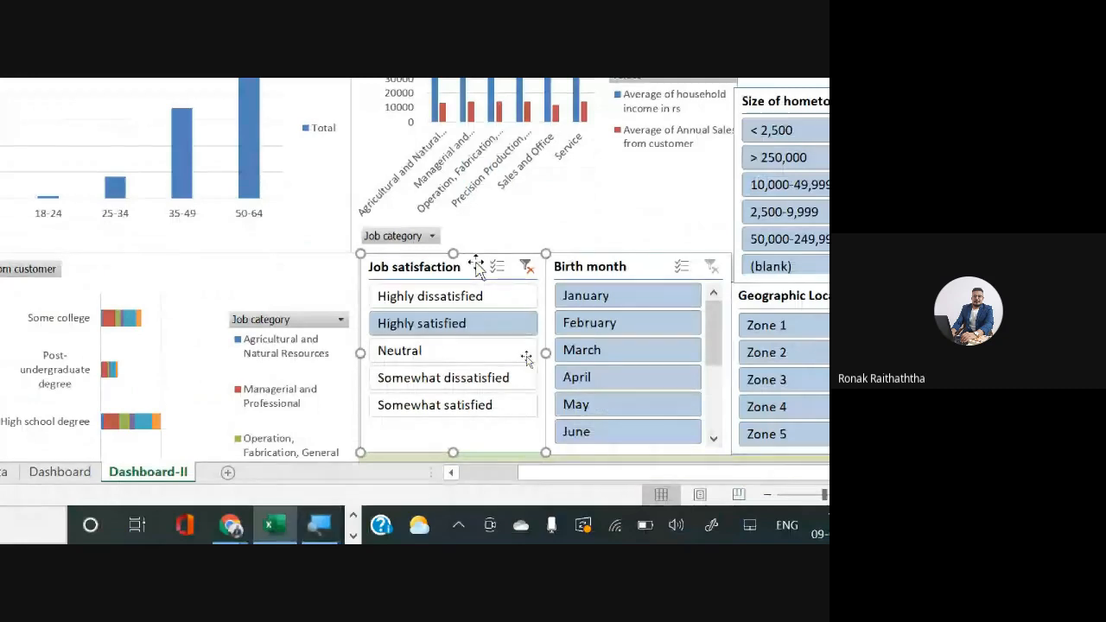
right_click(476, 264)
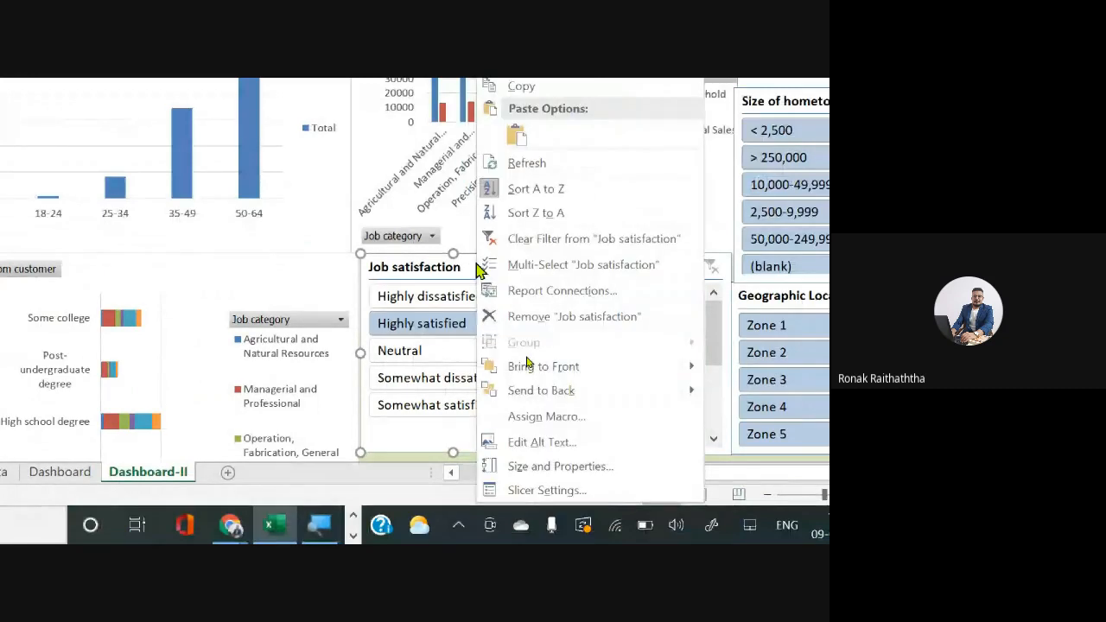
left_click(546, 293)
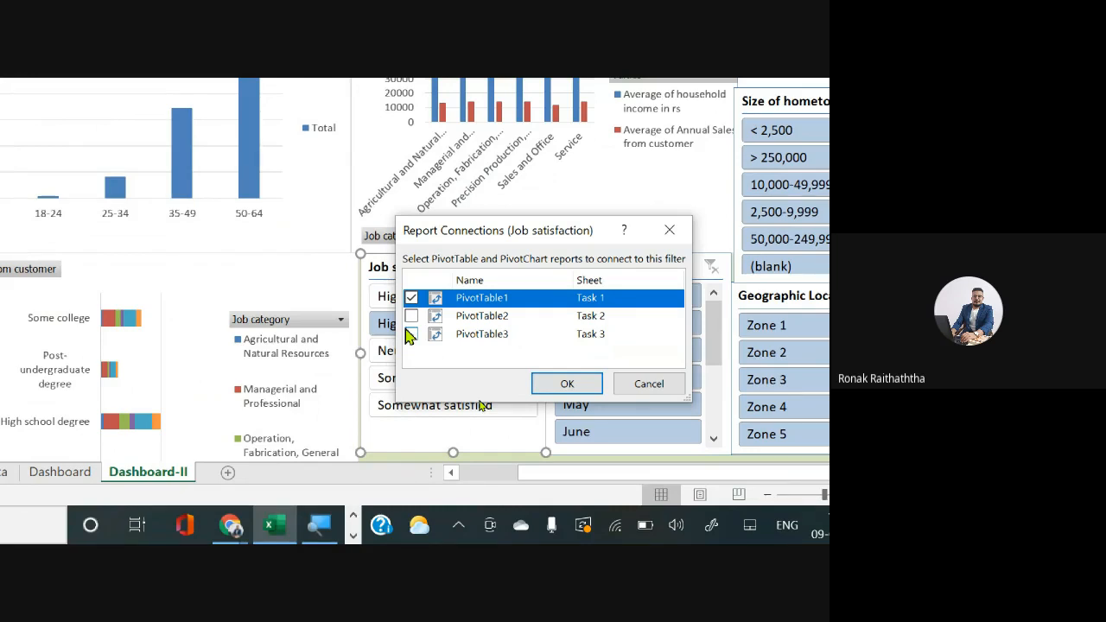
left_click(412, 316)
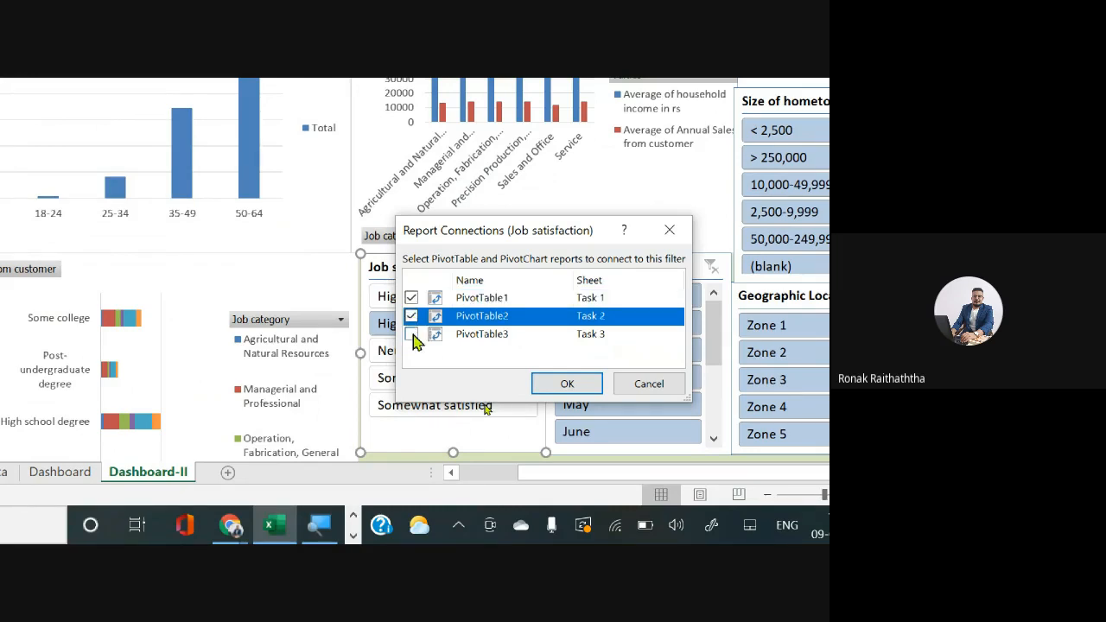
left_click(413, 336)
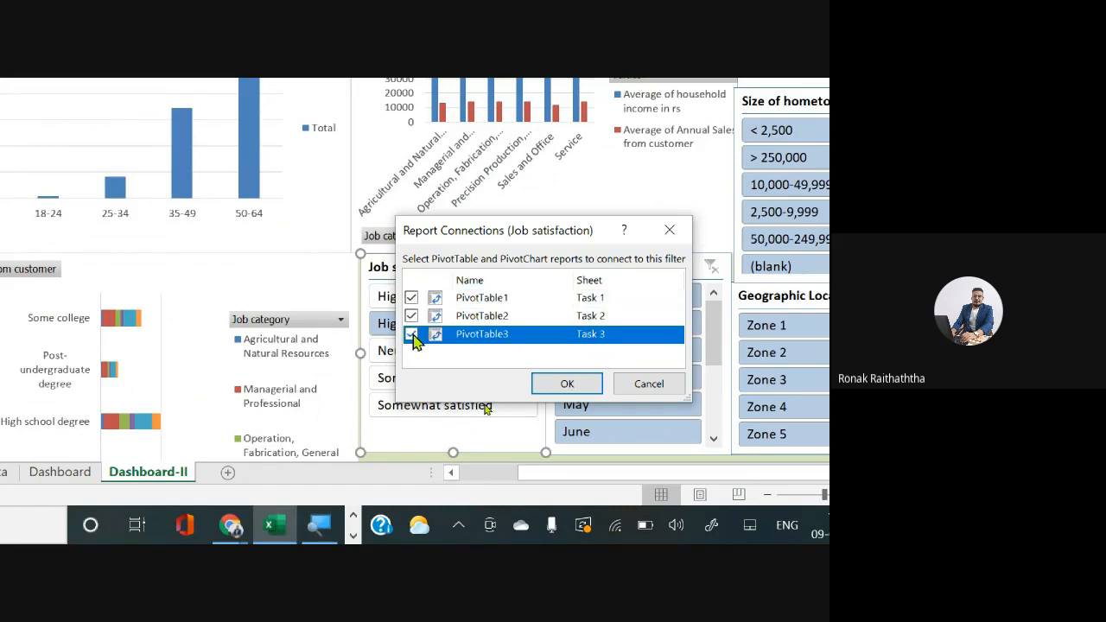
left_click(567, 385)
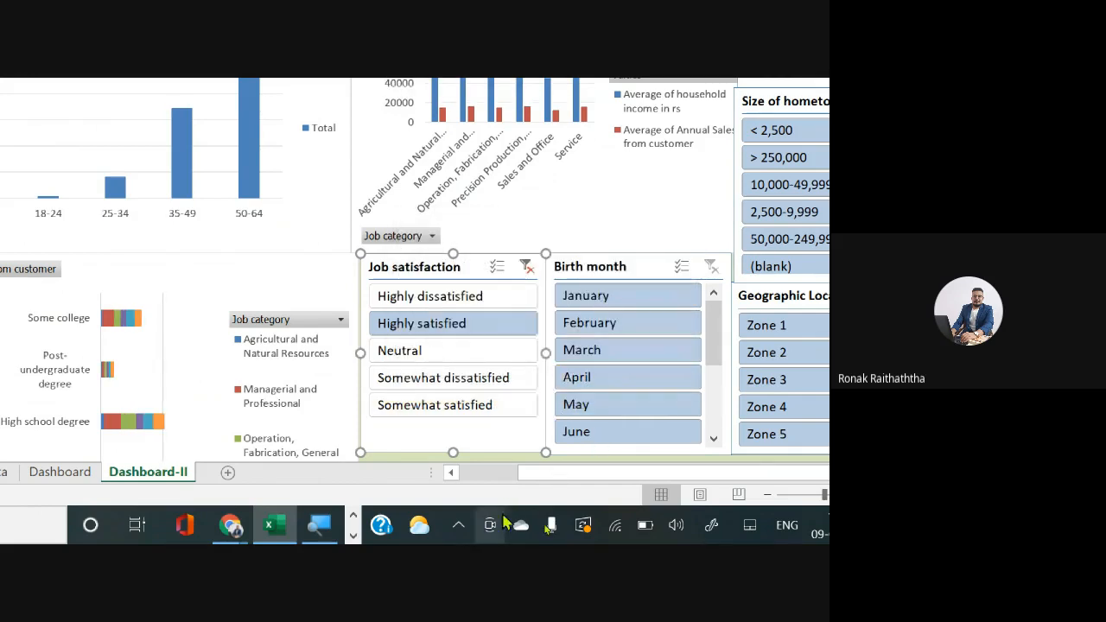
left_click(425, 377)
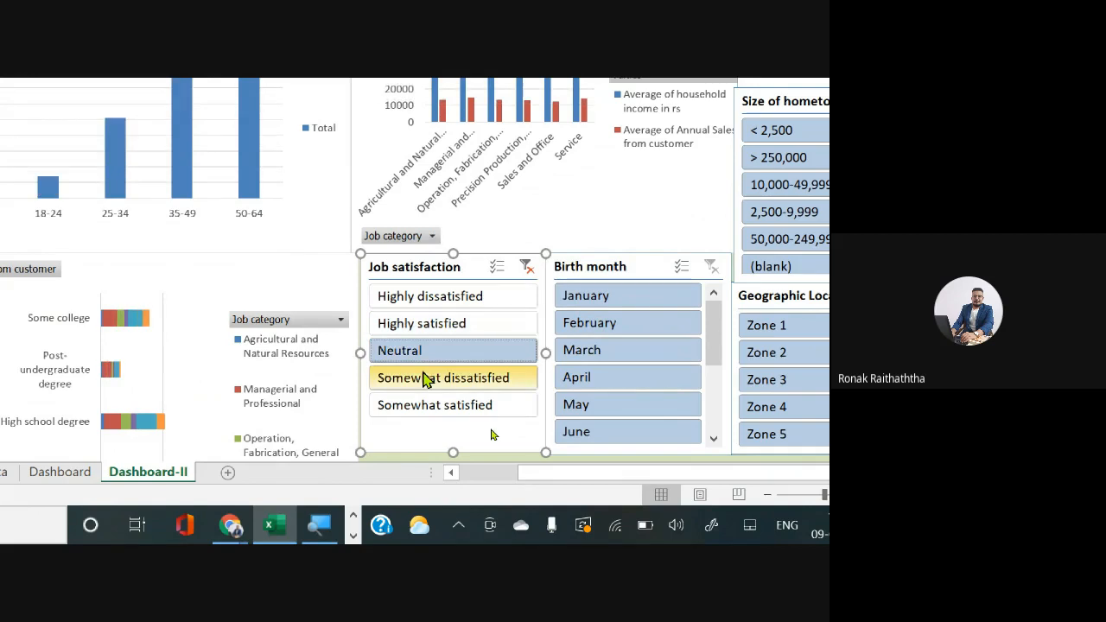
left_click(425, 305)
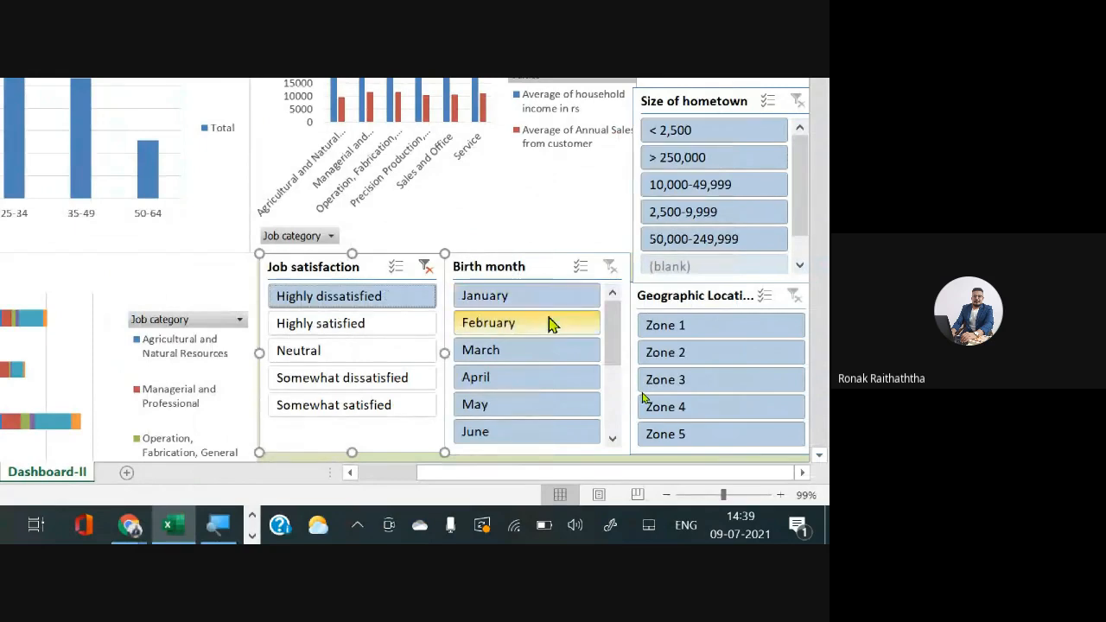
Step: Connect the Birth month slicer to PivotTable2 and PivotTable3 in addition to PivotTable1
right_click(551, 272)
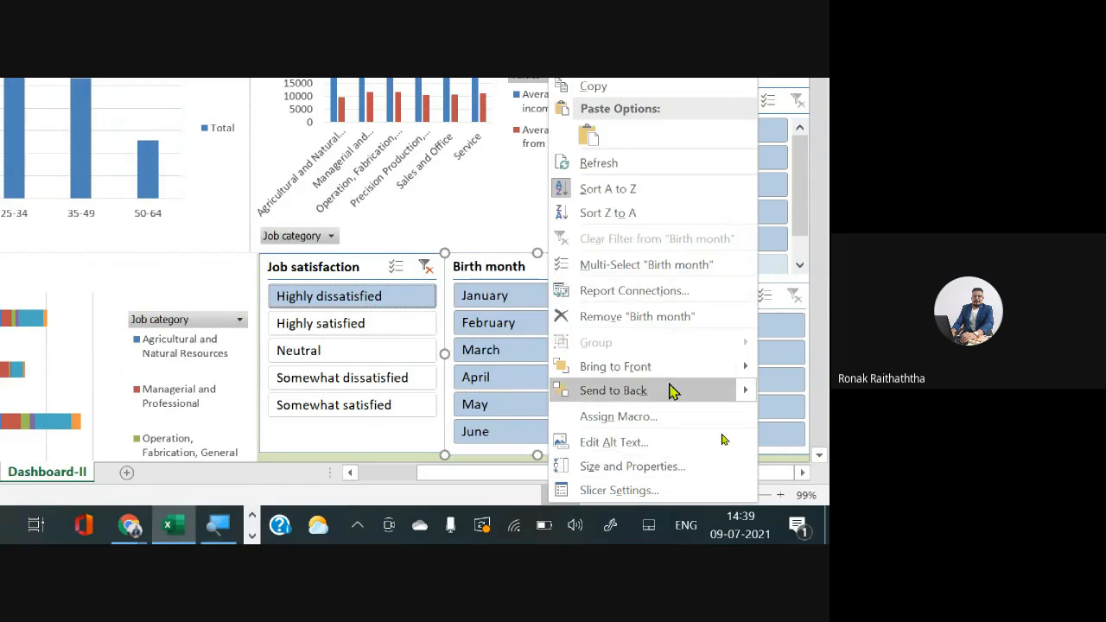
left_click(632, 292)
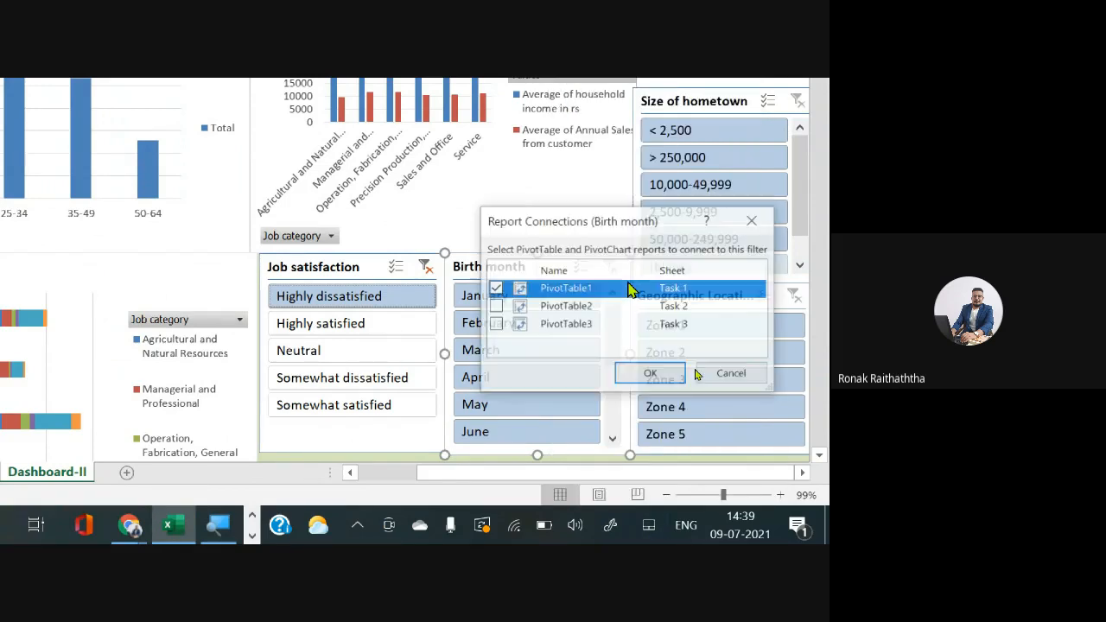
left_click(495, 306)
left_click(495, 324)
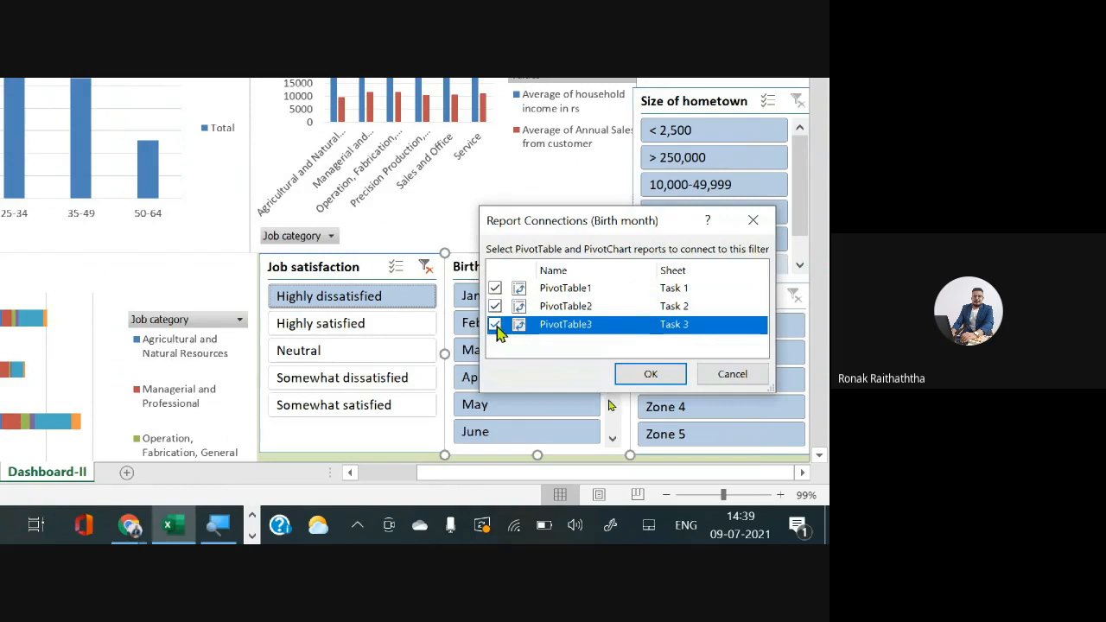
left_click(648, 373)
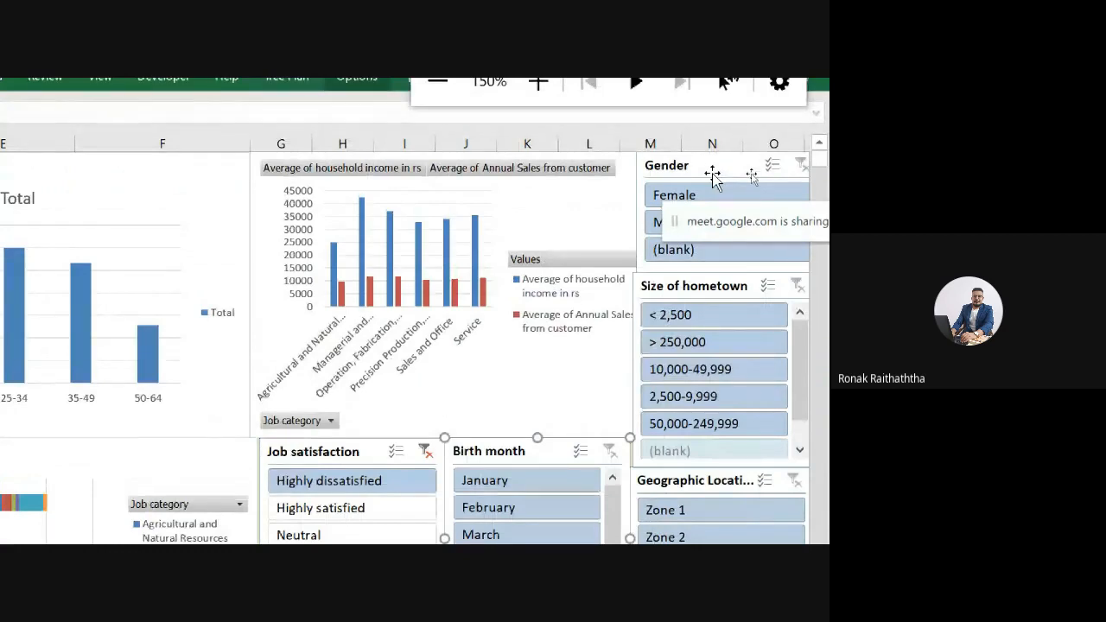
Step: Extend the Gender slicer's report connections to PivotTable2 and PivotTable3
right_click(712, 177)
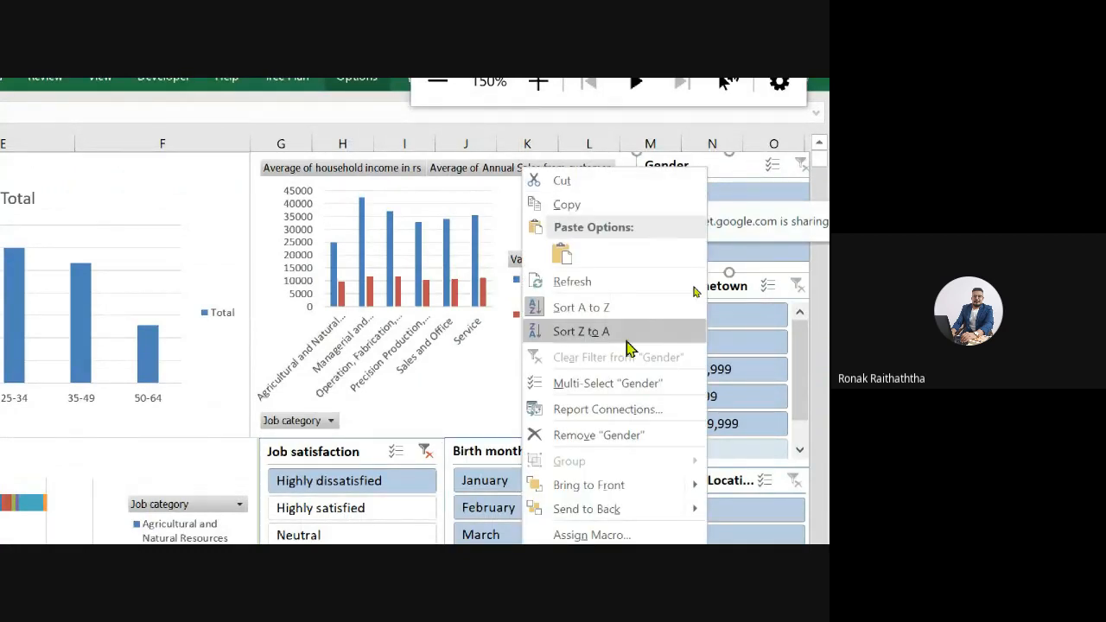
left_click(637, 420)
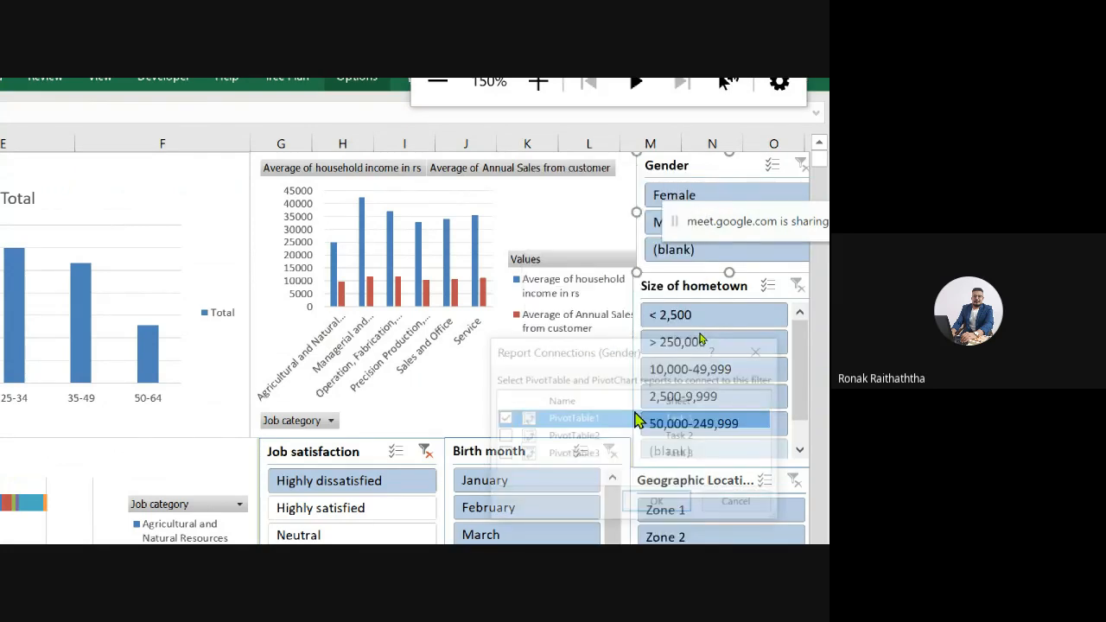
left_click(507, 438)
left_click(503, 437)
left_click(503, 454)
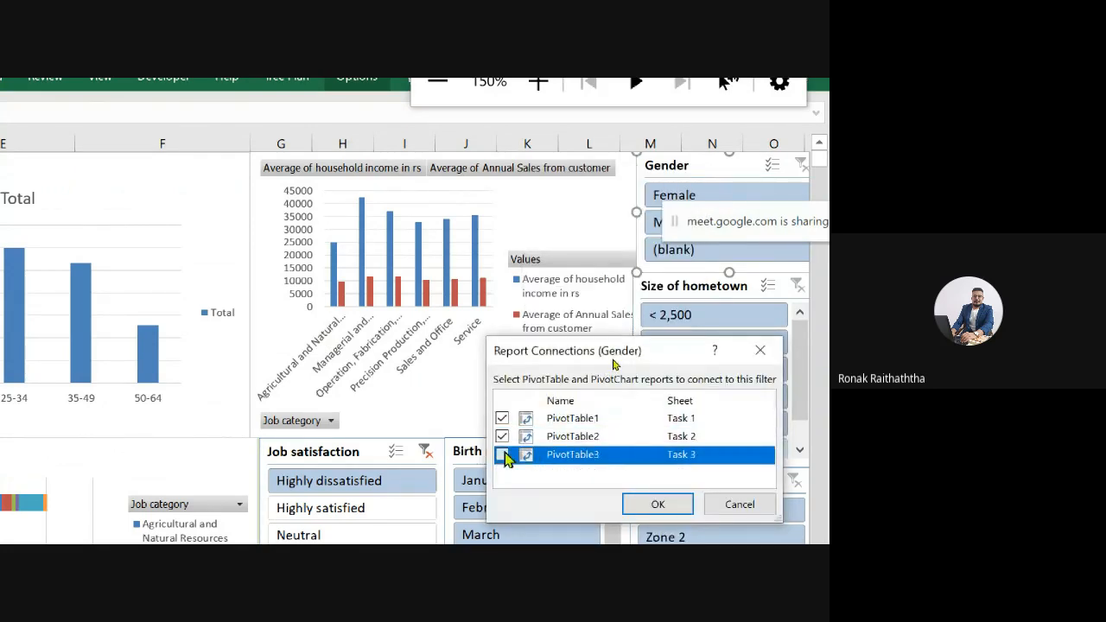
left_click(658, 506)
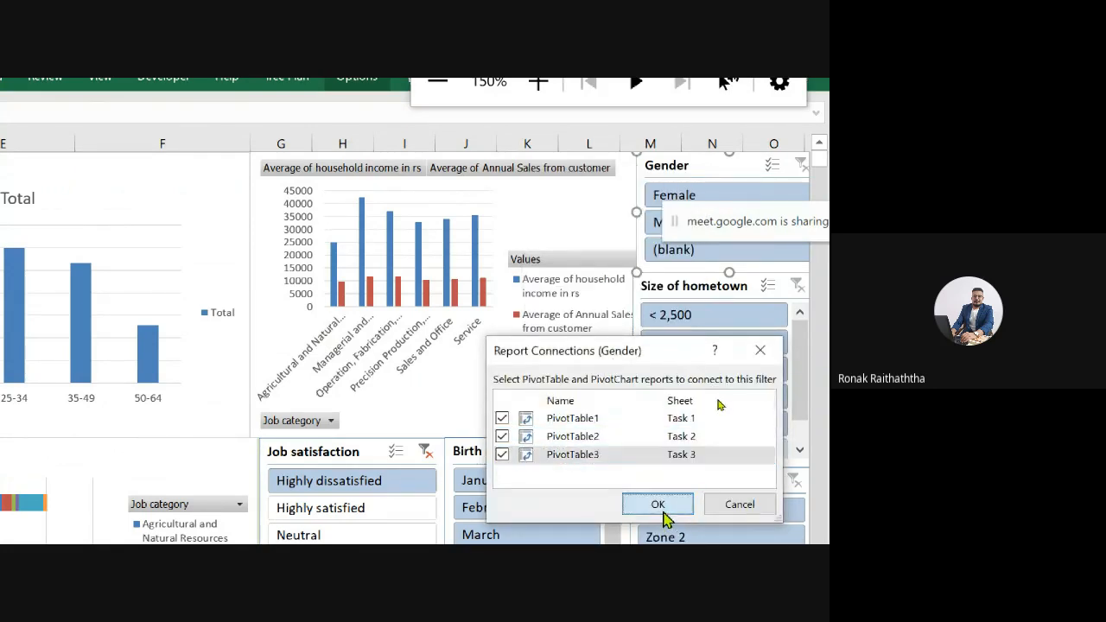
Step: Link the Size of hometown slicer to PivotTable2 and PivotTable3 through its report connections
right_click(665, 285)
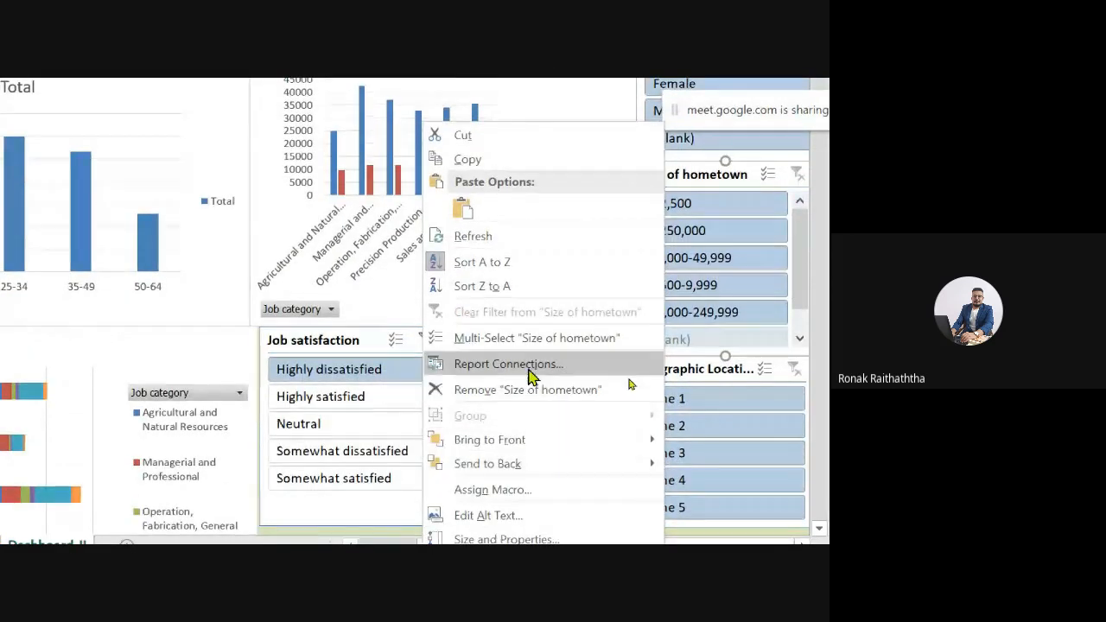
left_click(518, 367)
left_click(397, 395)
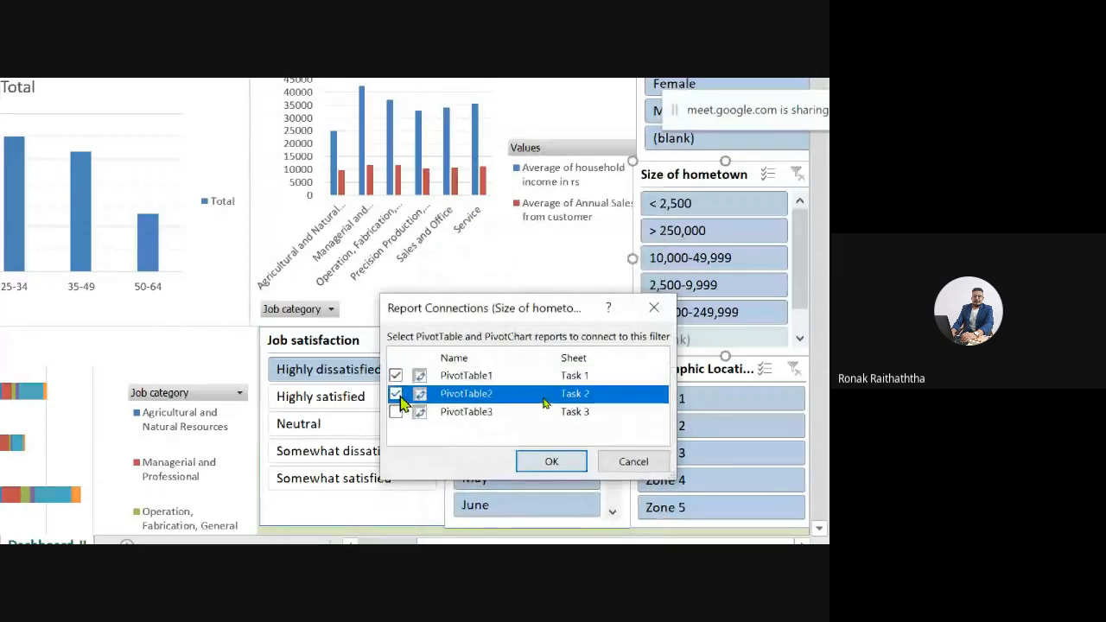
left_click(397, 412)
left_click(564, 465)
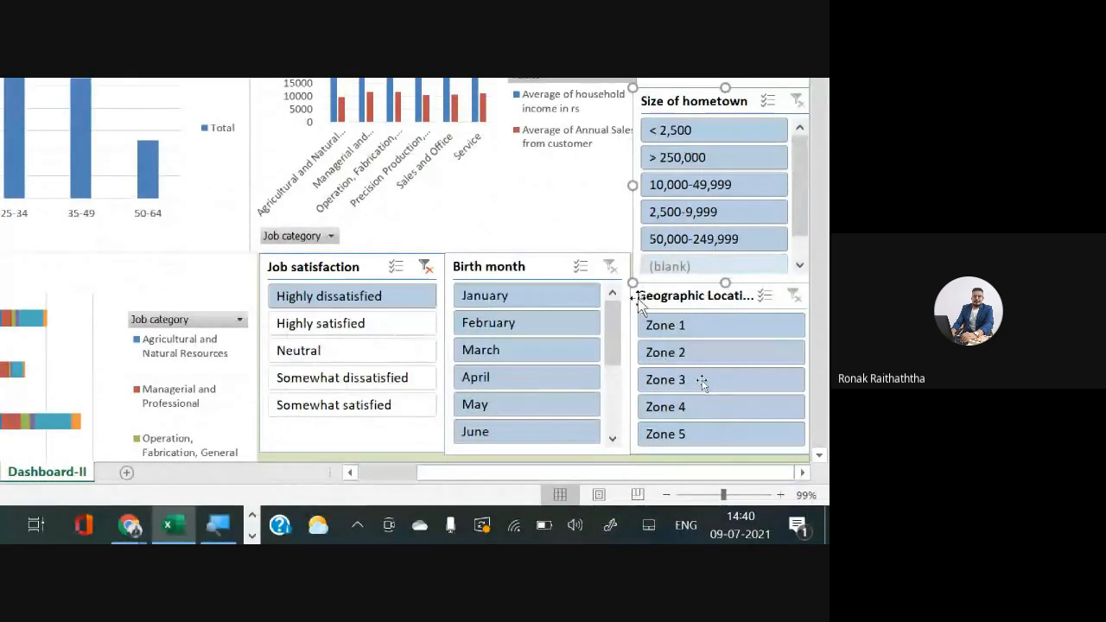
Step: Add PivotTable2 and PivotTable3 to the Geographic Locations slicer's report connections
right_click(642, 301)
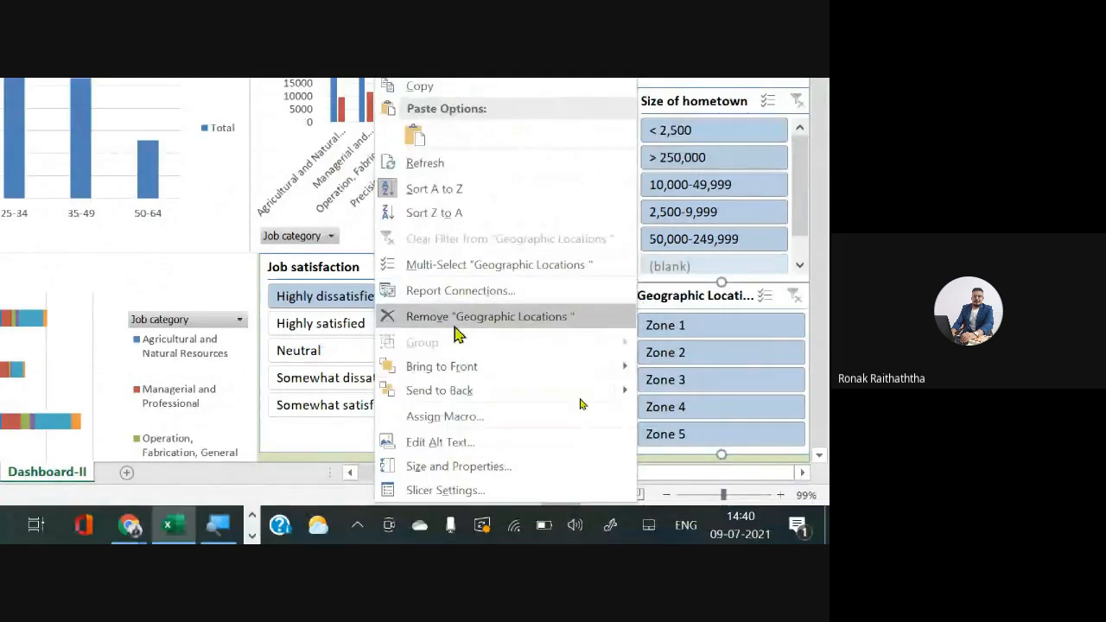
left_click(464, 292)
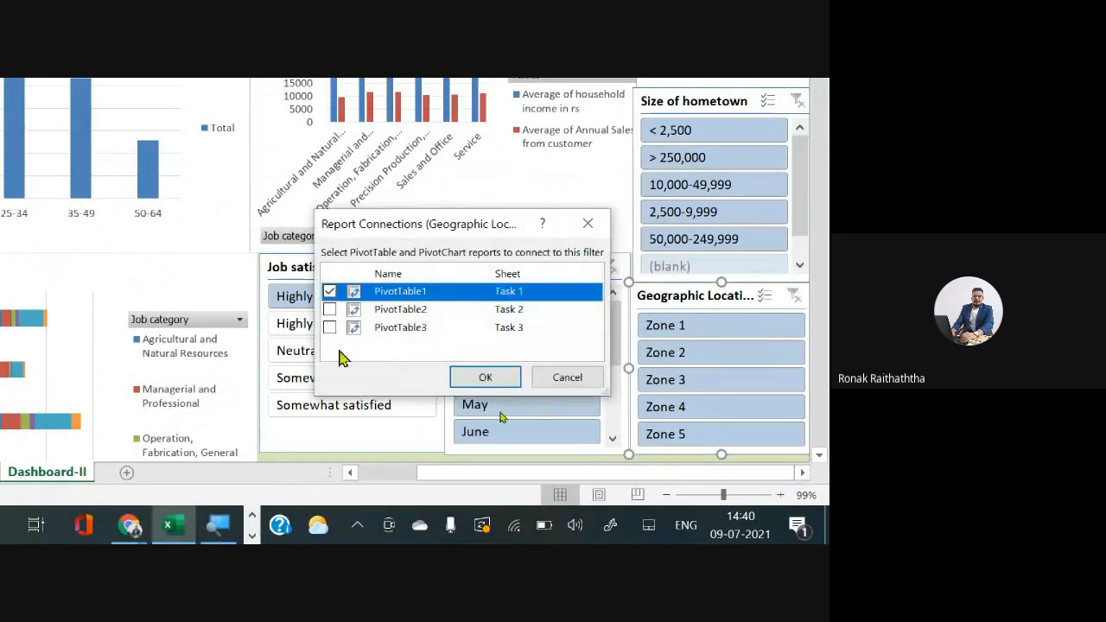
left_click(329, 310)
left_click(330, 327)
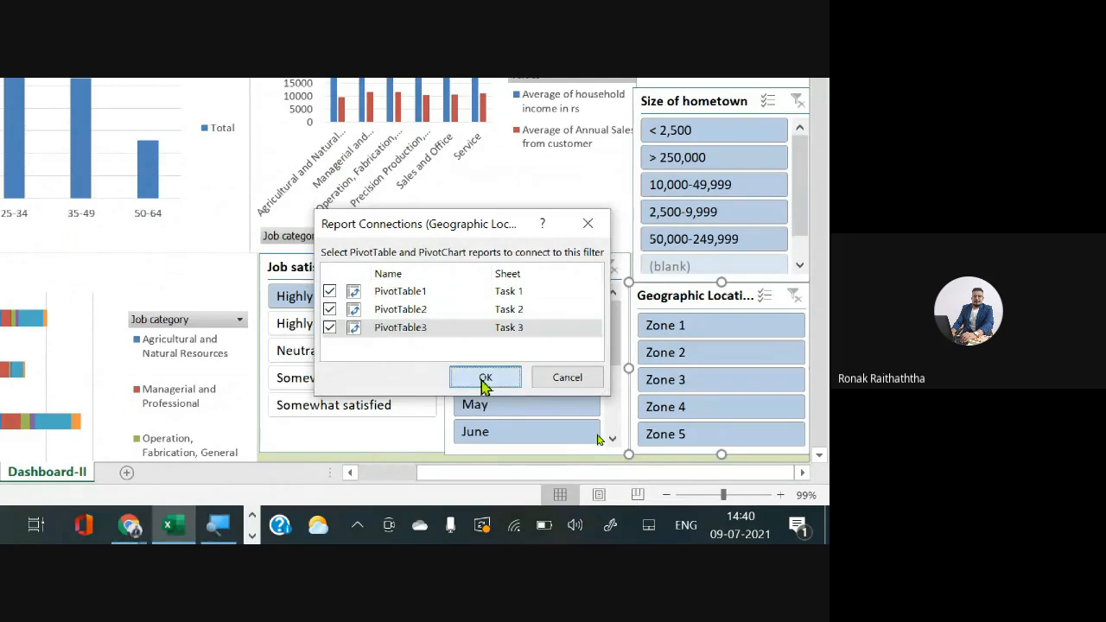
left_click(486, 377)
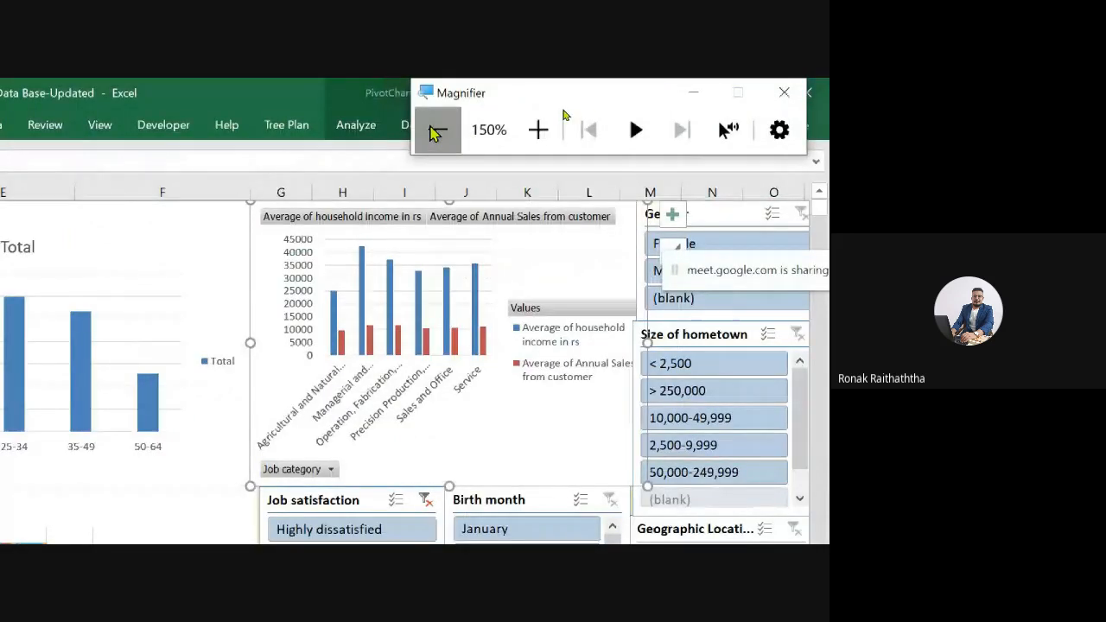
left_click(437, 129)
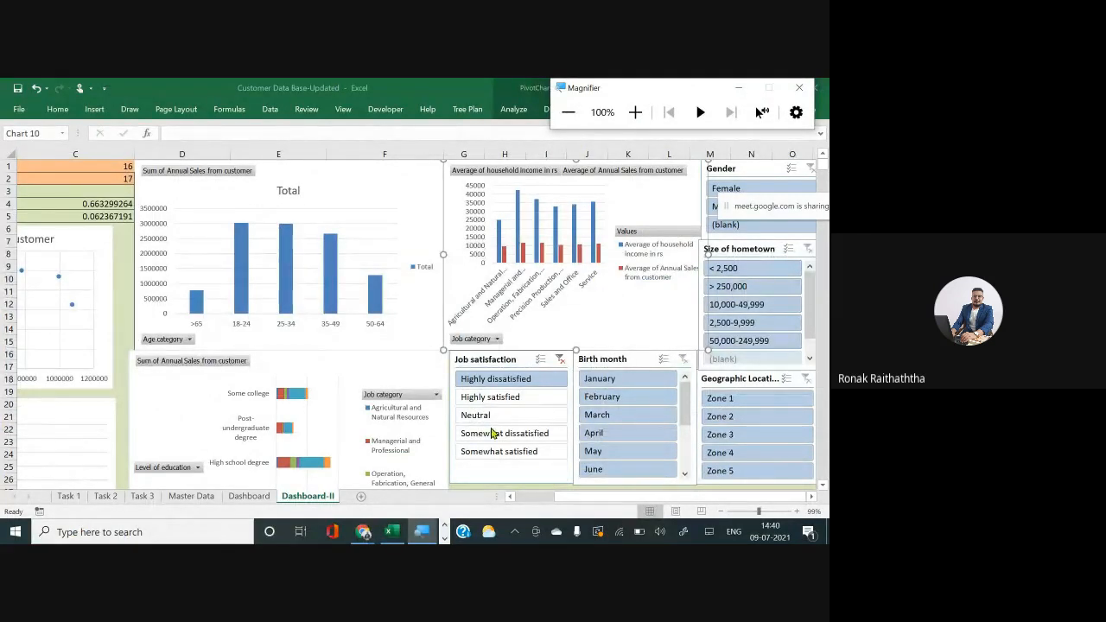
Step: Shorten the Annual Sales from customer scatter chart from below so that it ends at about row 15
left_click(553, 510)
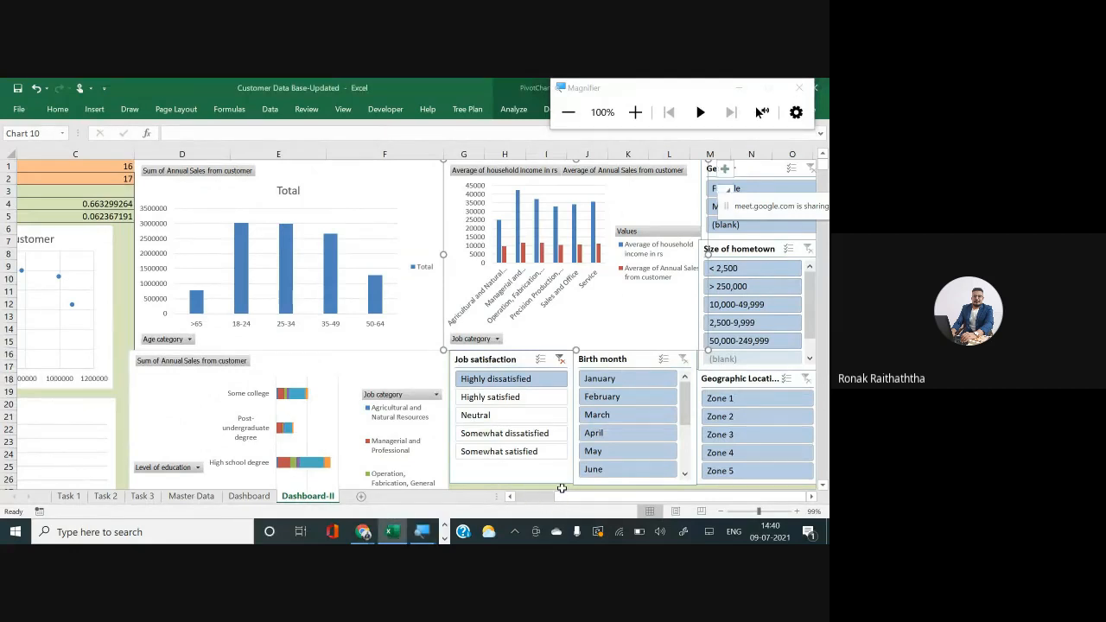
scroll(562, 489, "left", 3)
scroll(24, 384, "down", 3)
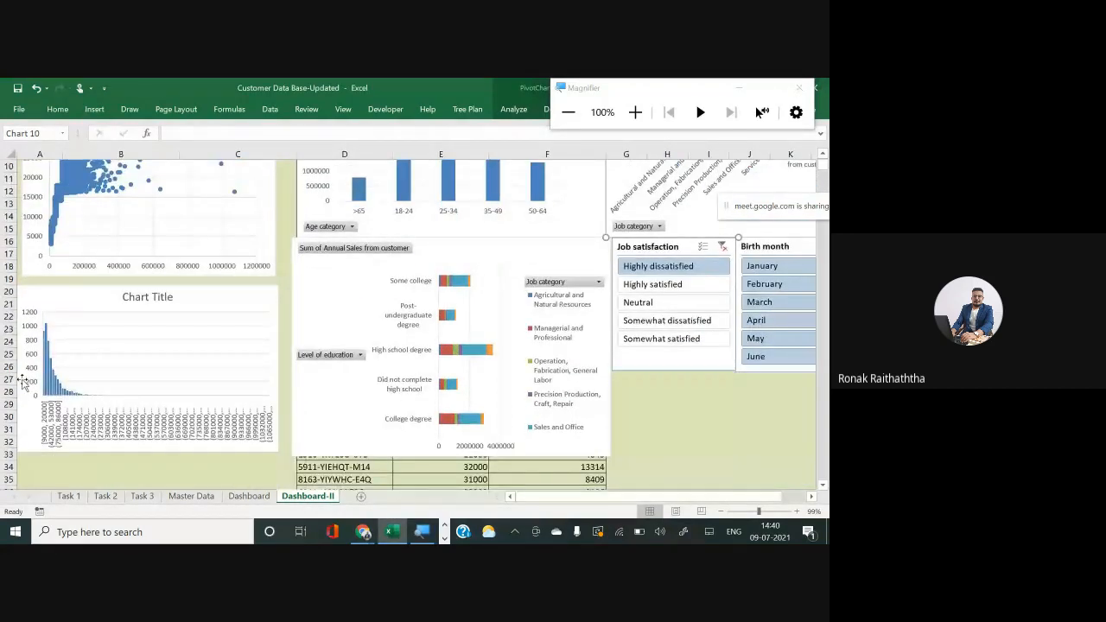
scroll(24, 384, "up", 2)
scroll(25, 384, "down", 5)
scroll(25, 384, "up", 6)
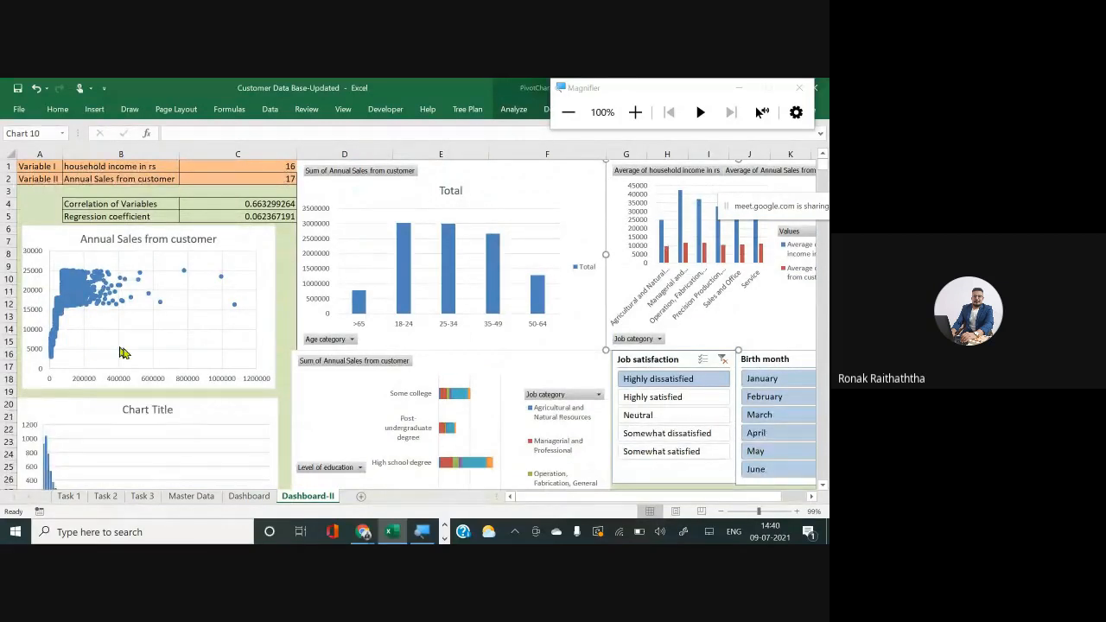
left_click(236, 351)
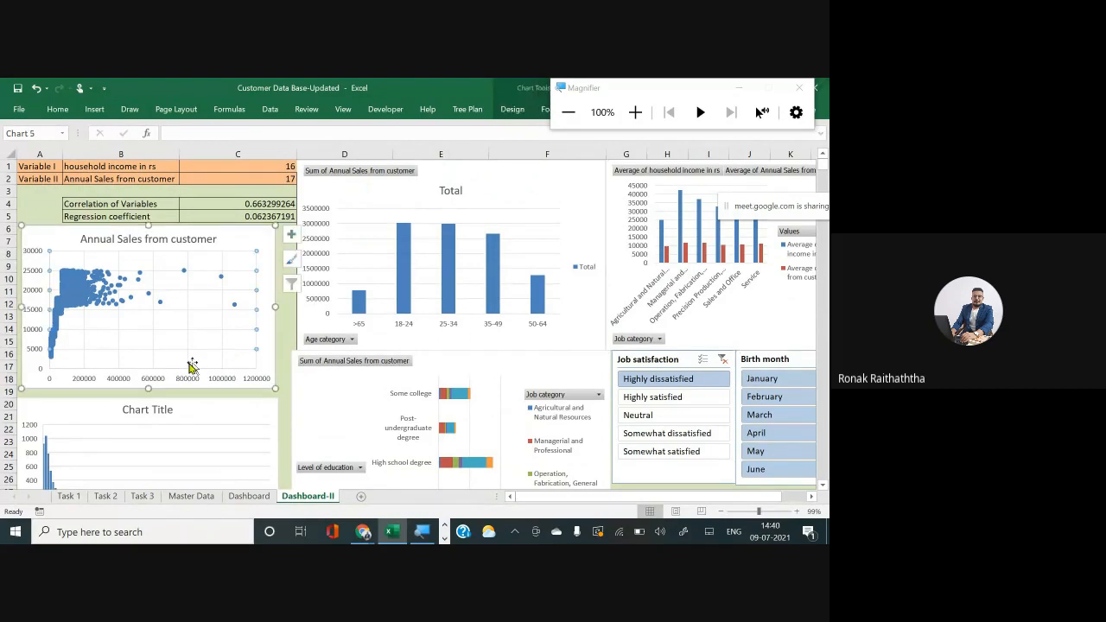
left_click_drag(148, 389, 148, 351)
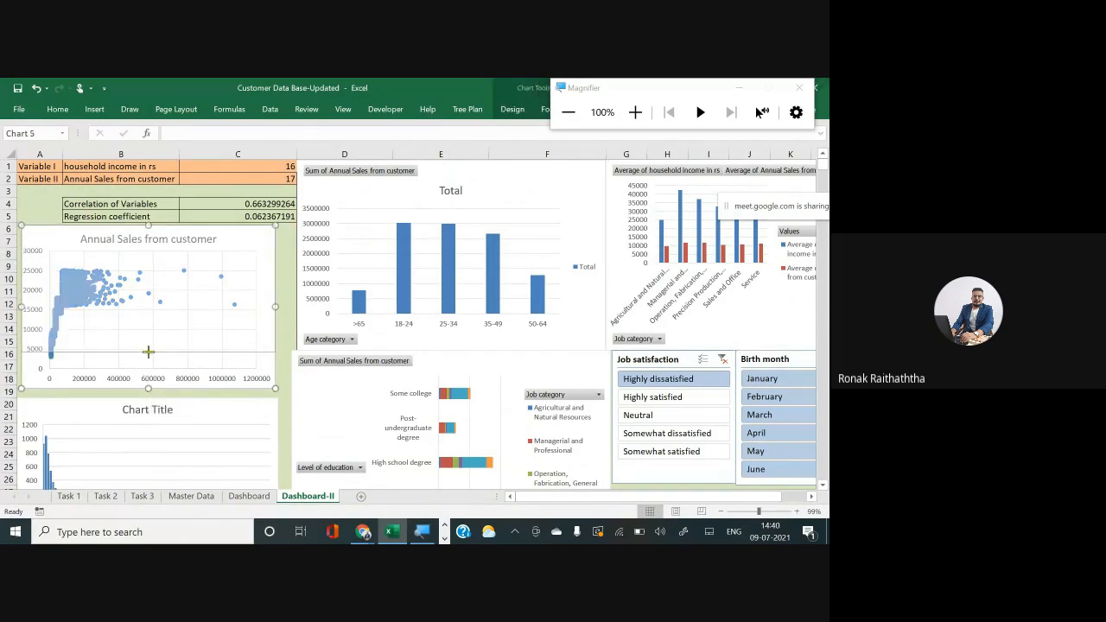
Step: Move the histogram up directly beneath the scatter chart and shorten it to span about rows 16 to 26
scroll(193, 412, "down", 2)
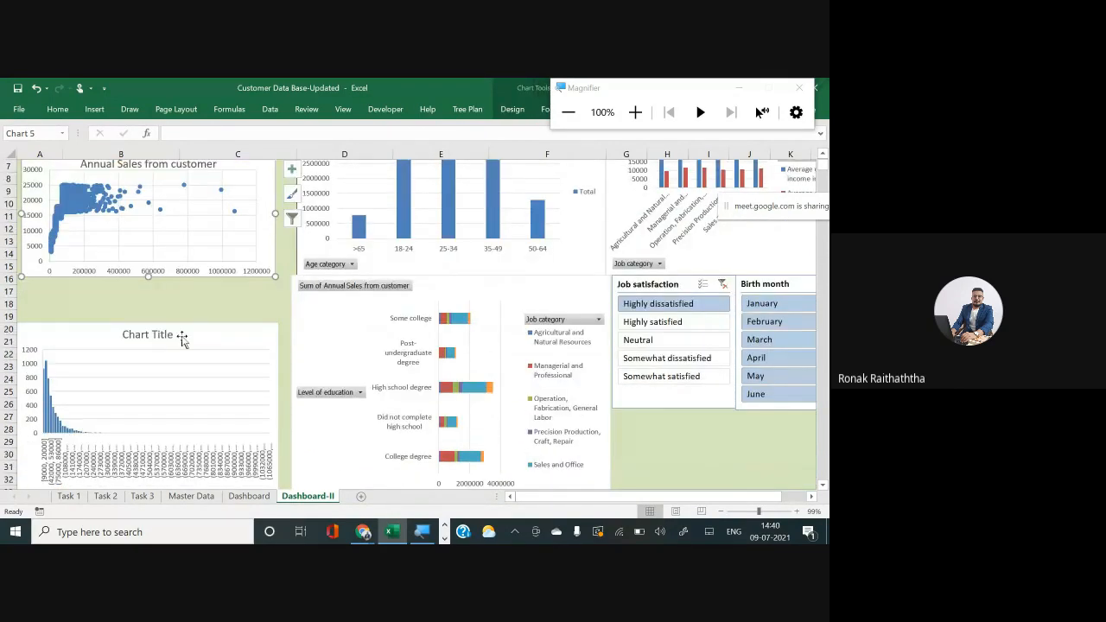
left_click(181, 345)
left_click_drag(181, 352, 178, 301)
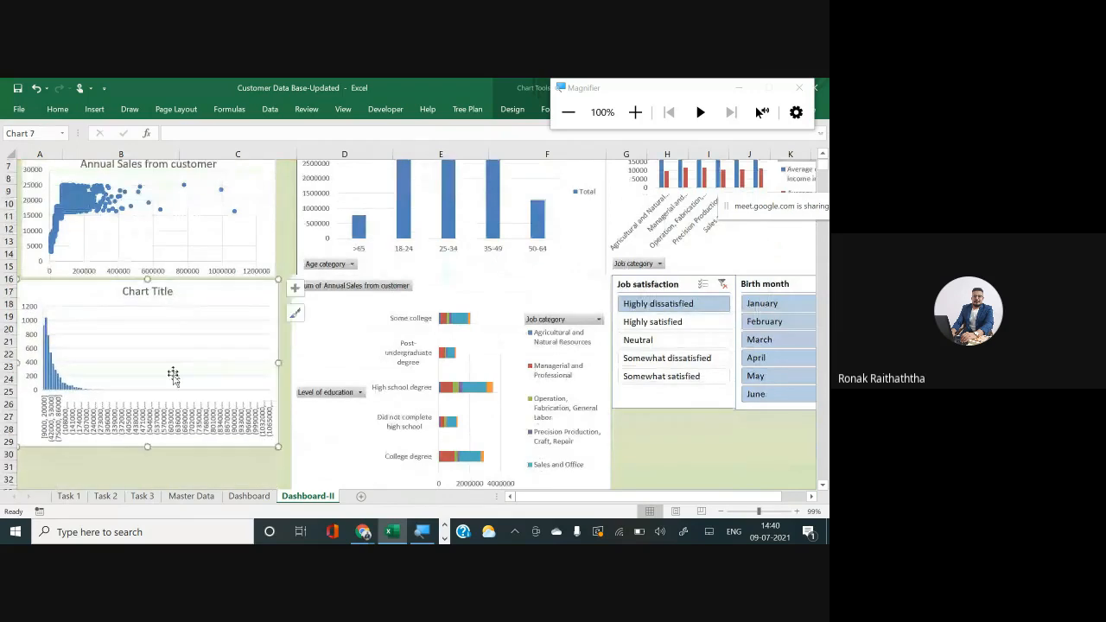
left_click_drag(147, 445, 148, 406)
scroll(304, 285, "up", 2)
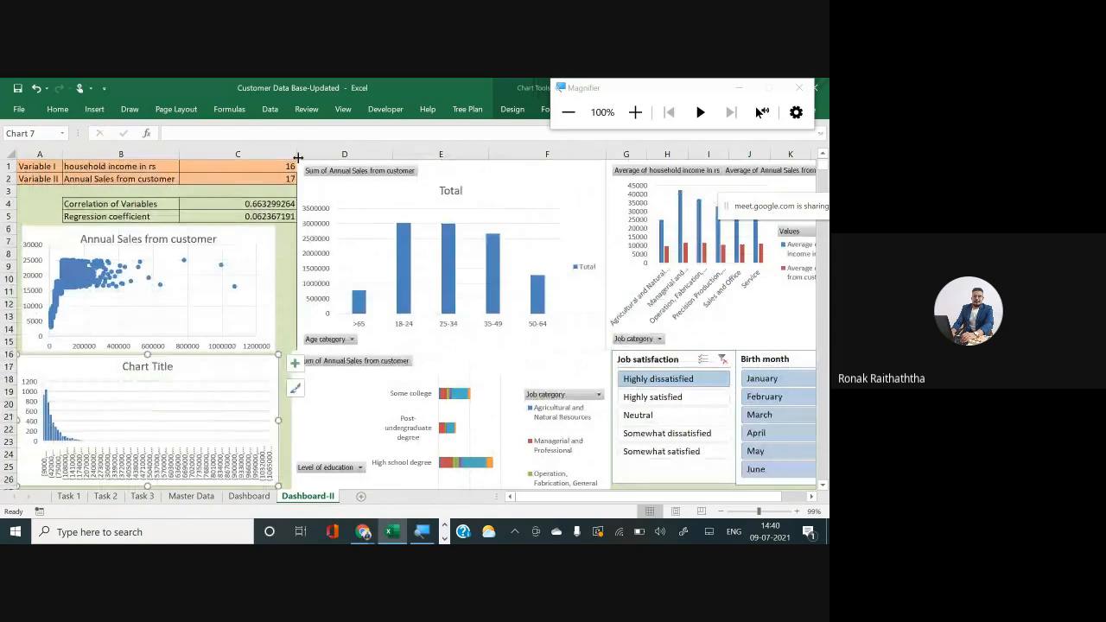
Step: Narrow column C and reduce the width of the Total age category chart so that it ends near the start of column F
left_click_drag(297, 157, 170, 153)
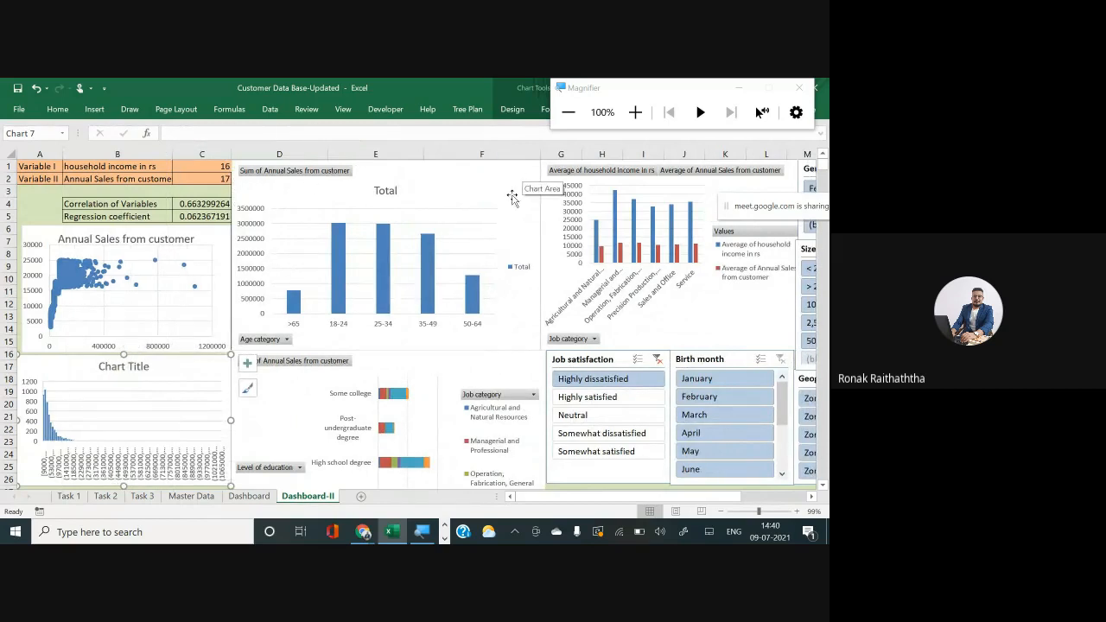
left_click(510, 196)
left_click_drag(539, 258, 433, 257)
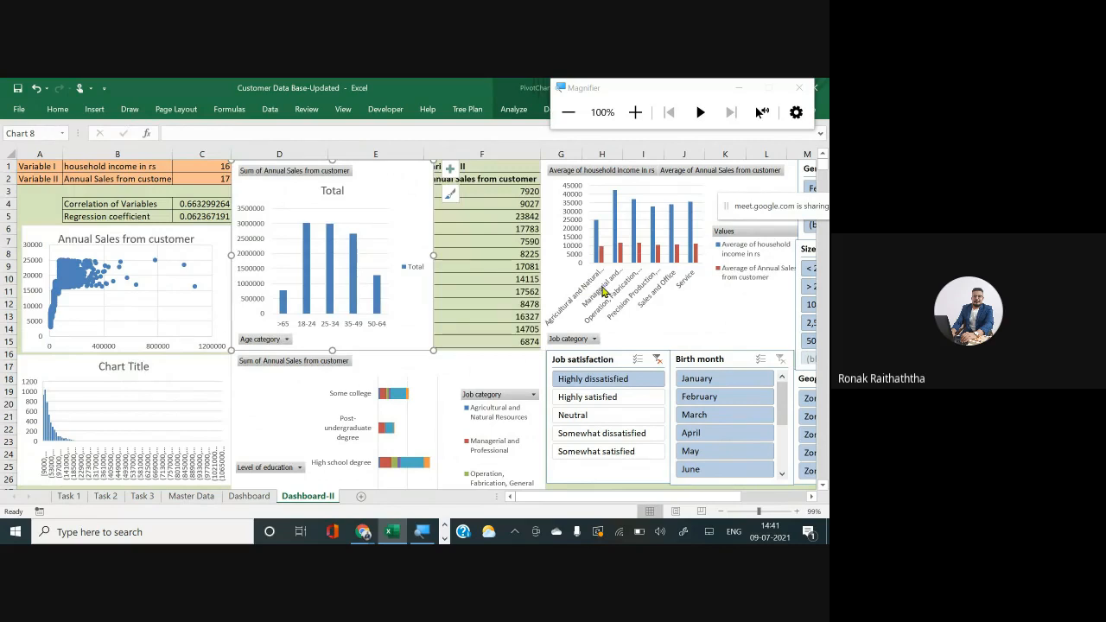
Step: Move the Job category averages chart against the Total chart and stack the Gender and Size of hometown slicers directly beside it
left_click(664, 178)
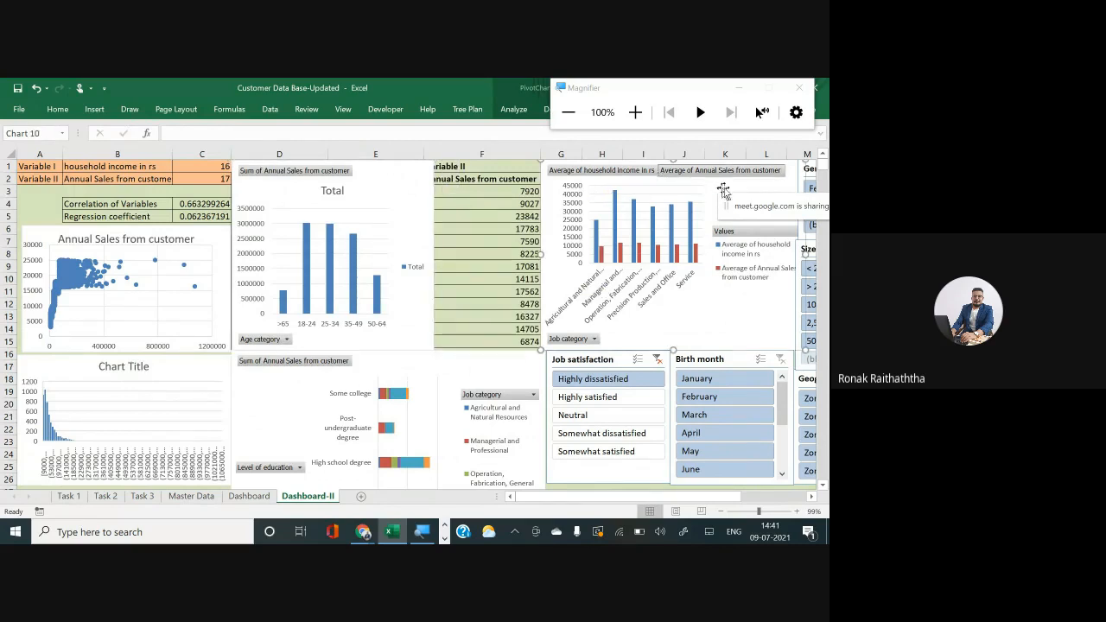
left_click_drag(725, 189, 616, 184)
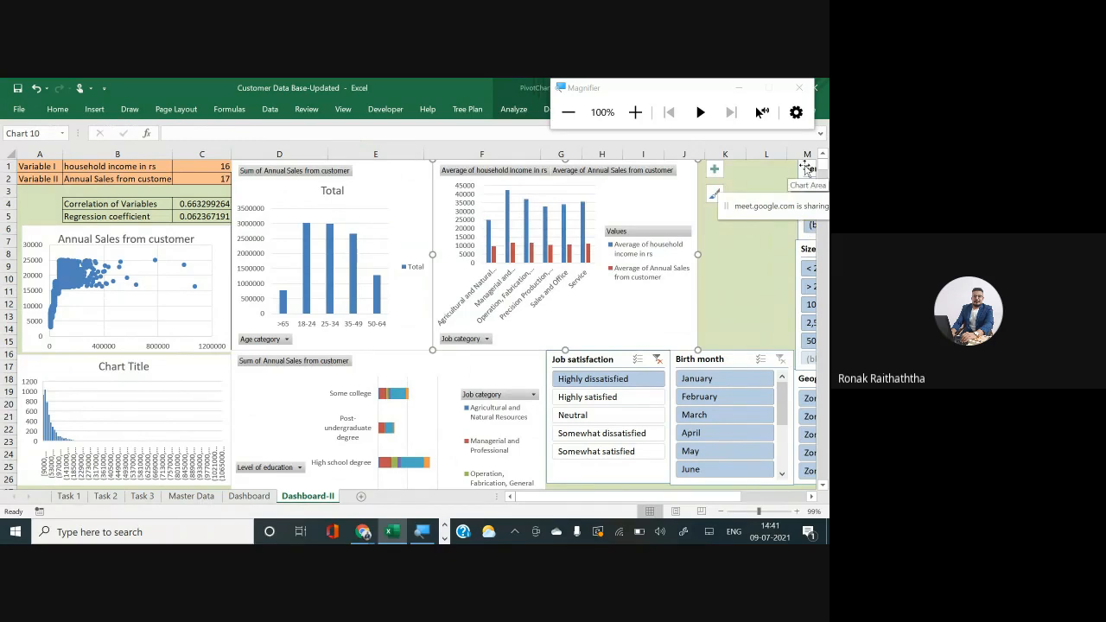
left_click_drag(802, 164, 700, 161)
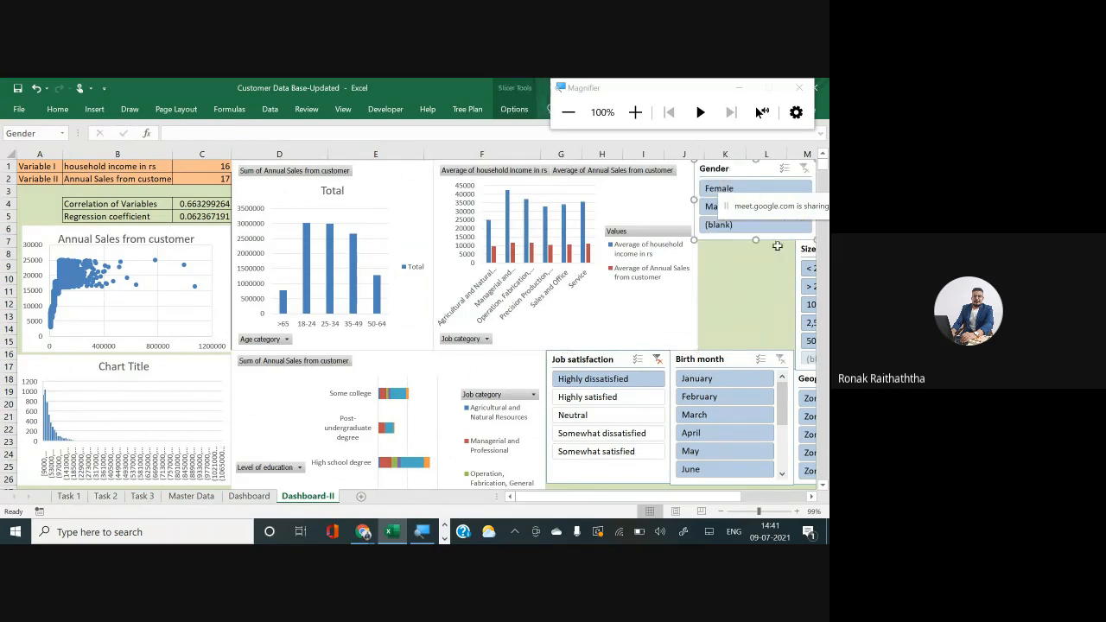
left_click_drag(802, 250, 699, 237)
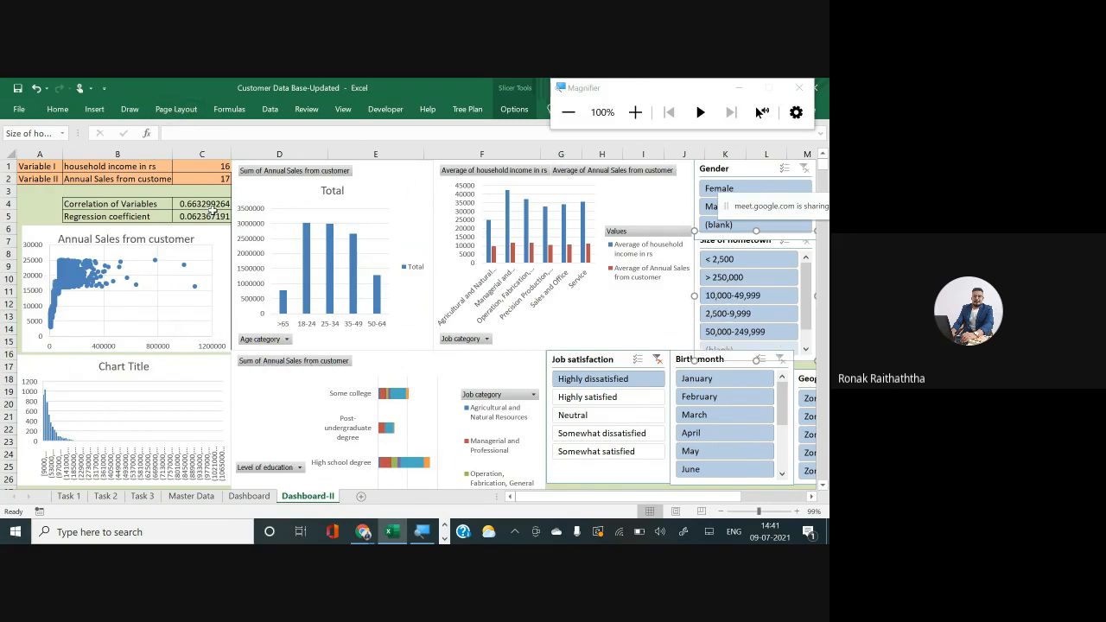
Step: Line up the Geographic Locations, Job satisfaction and Birth month slicers beneath the Job category chart, extending the Geographic Locations slicer down to about row 26
scroll(545, 300, "down", 1)
scroll(558, 308, "up", 1)
left_click_drag(809, 380, 442, 369)
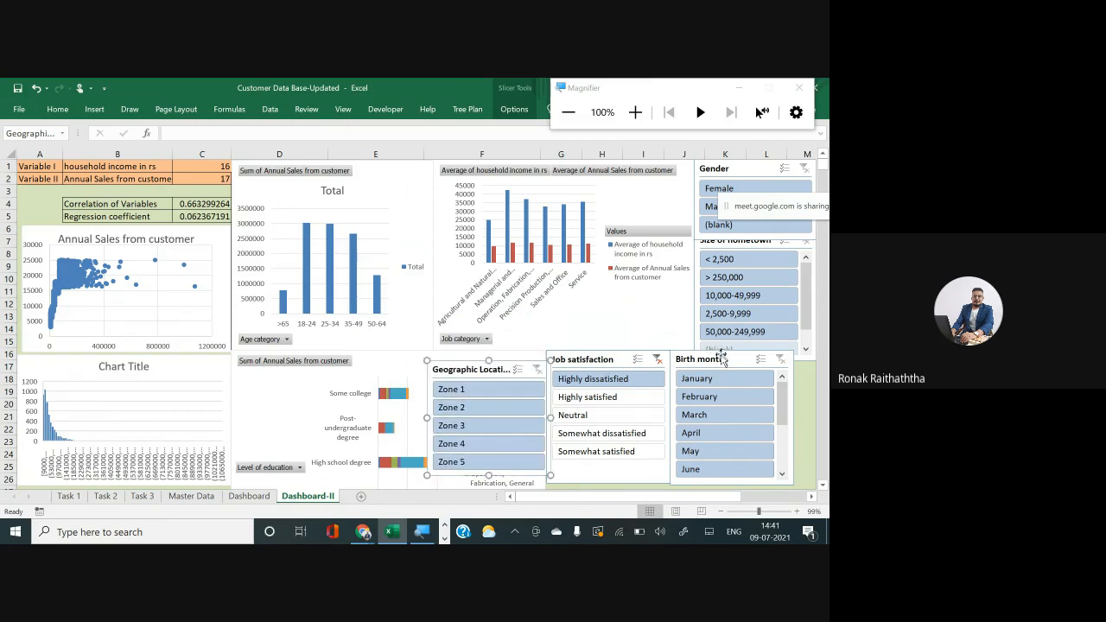
left_click_drag(711, 359, 732, 365)
left_click_drag(610, 364, 632, 369)
left_click_drag(487, 374, 503, 364)
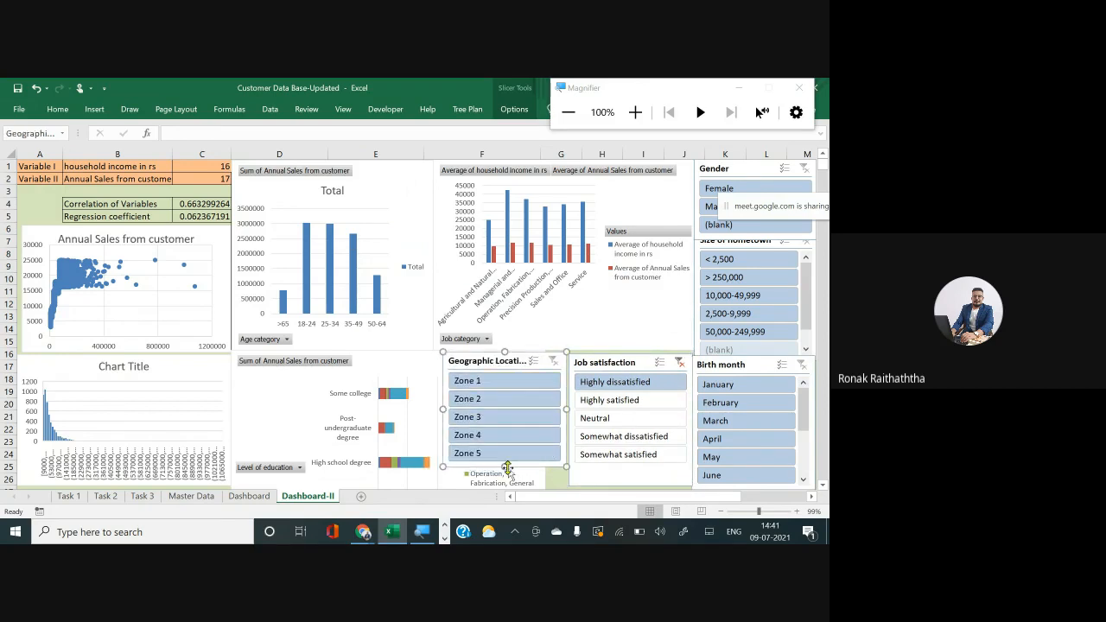
left_click_drag(505, 467, 508, 485)
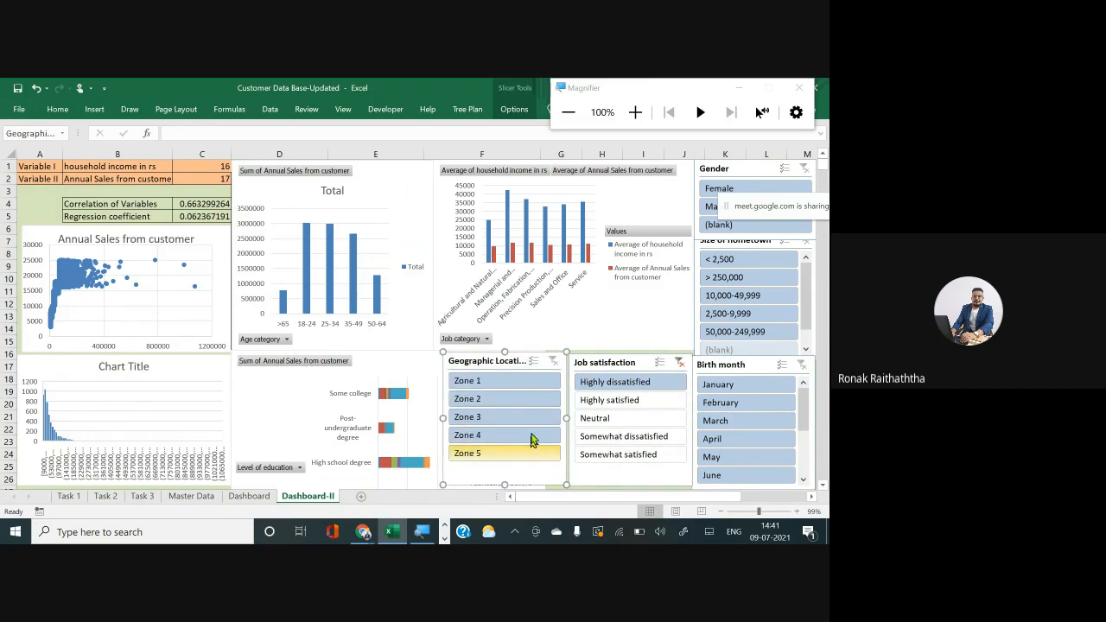
Step: Nudge the Job satisfaction and Geographic Locations slicers until they sit flush with each other and the Birth month slicer
left_click(643, 363)
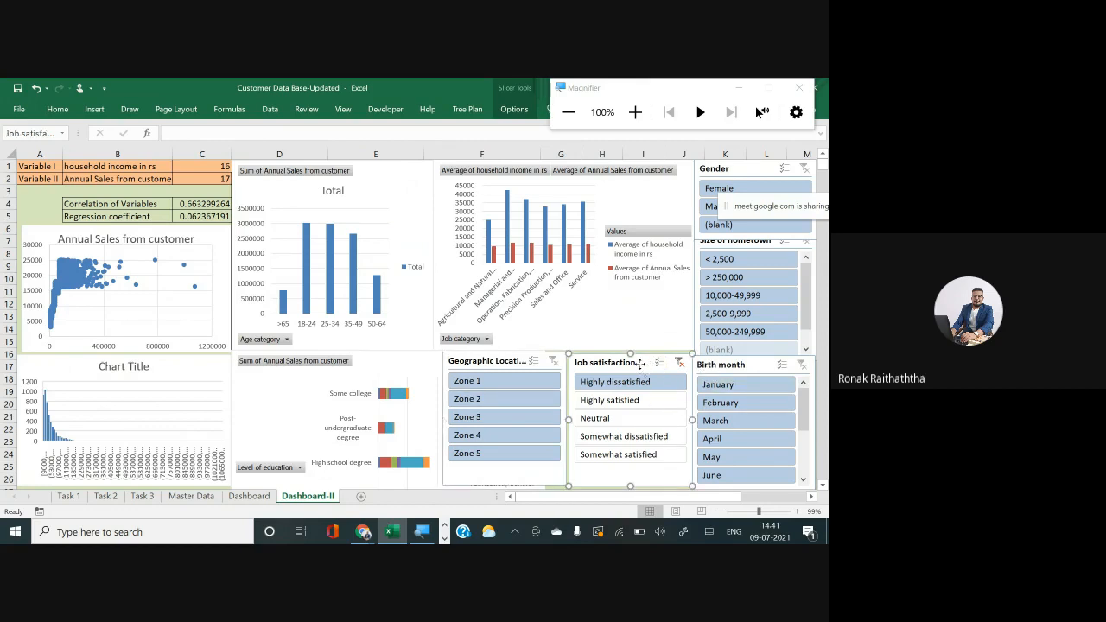
left_click_drag(641, 364, 644, 362)
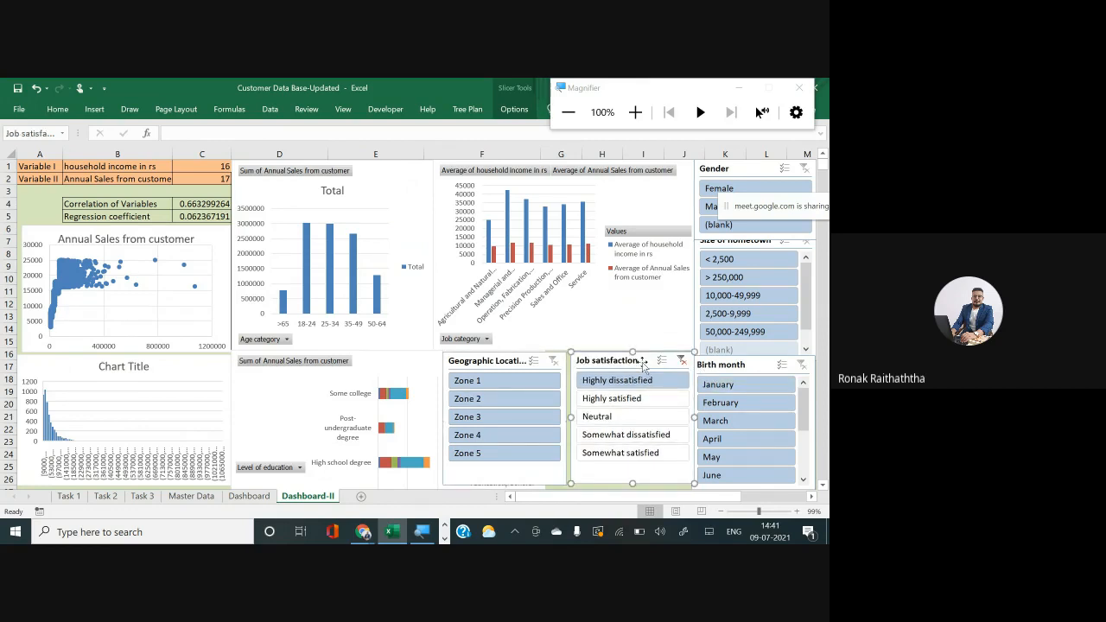
left_click_drag(512, 361, 517, 361)
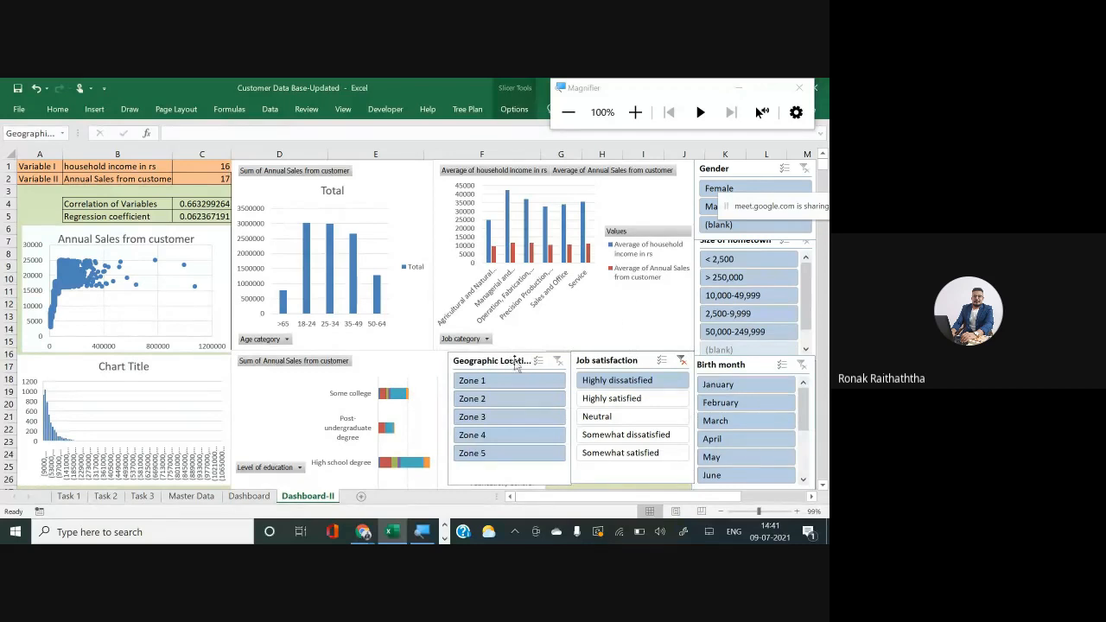
Step: Filter the pivot charts by Zone 1, Zone 2, Zone 3 and Zone 4 in turn with the Geographic Locations slicer
left_click(662, 294)
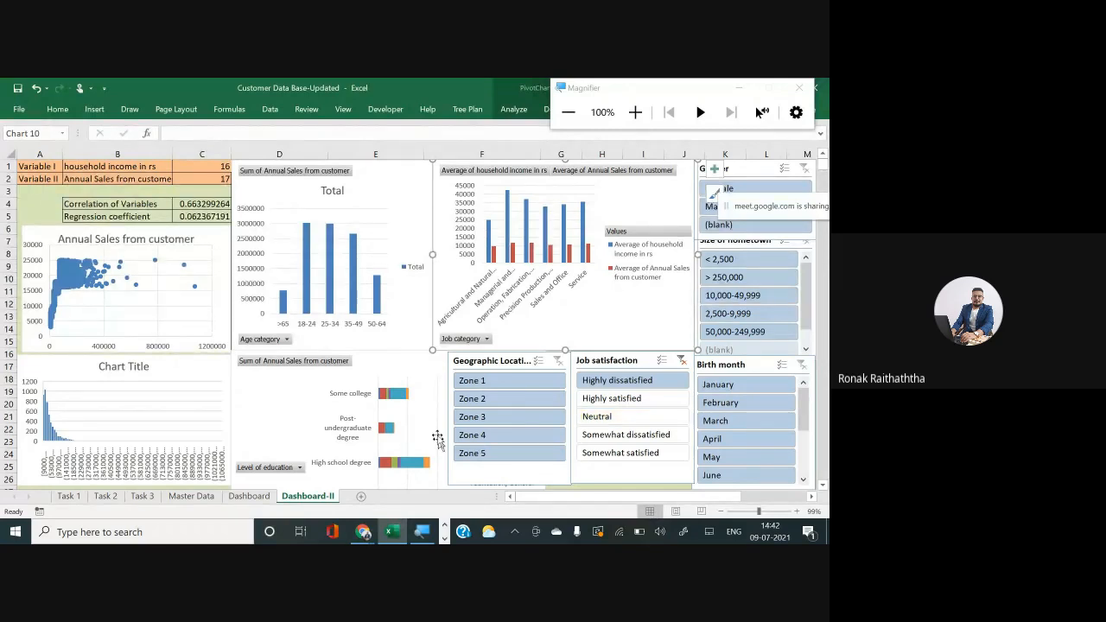
left_click(484, 383)
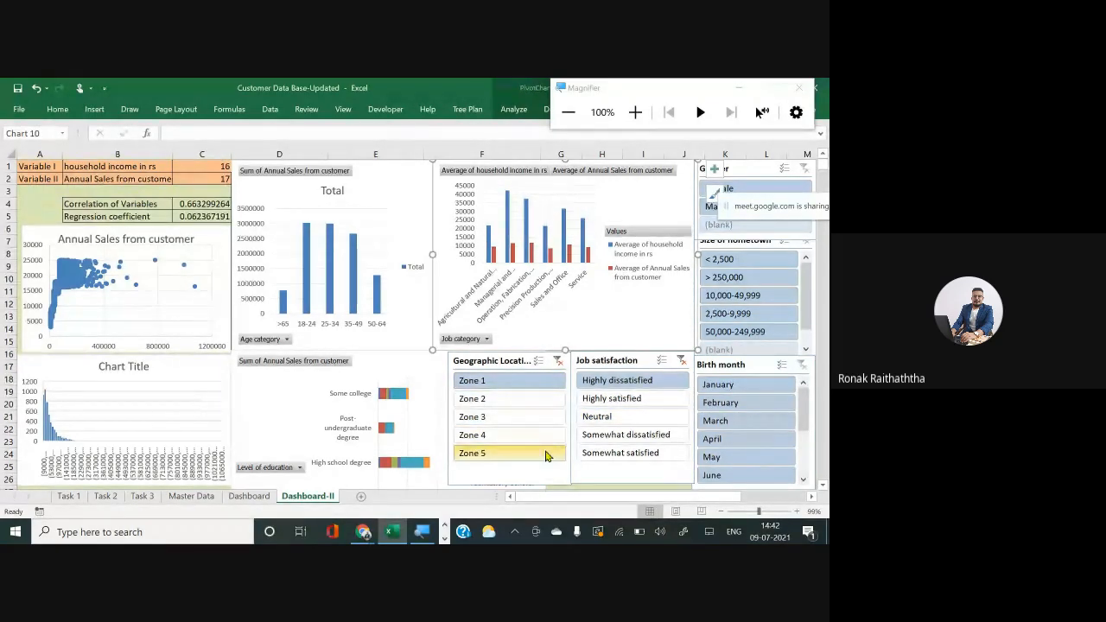
left_click(474, 400)
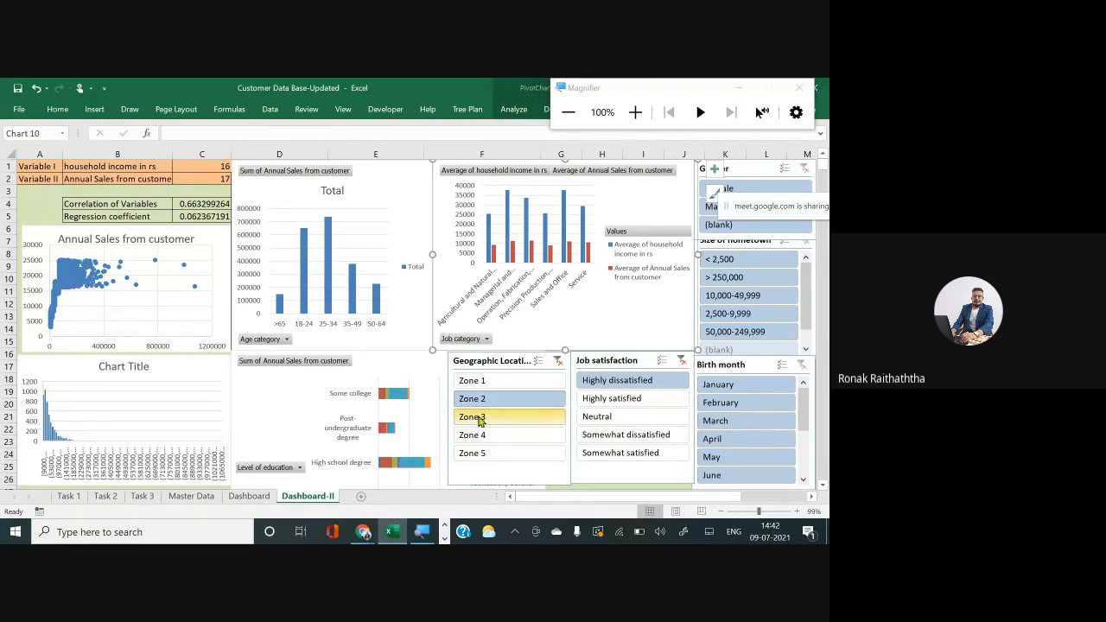
left_click(480, 419)
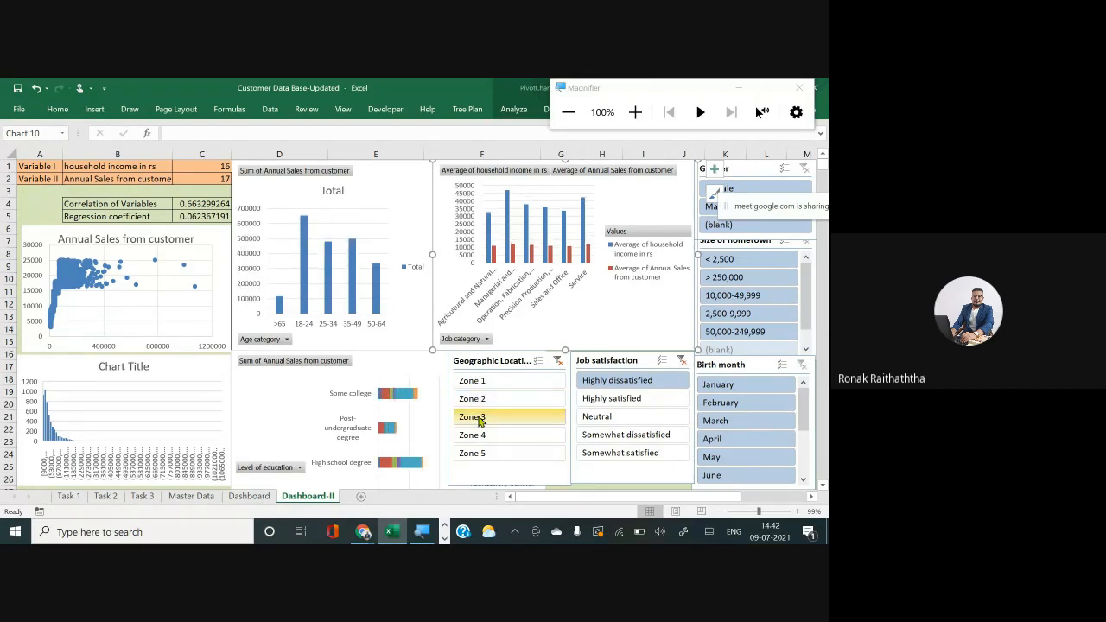
left_click(484, 434)
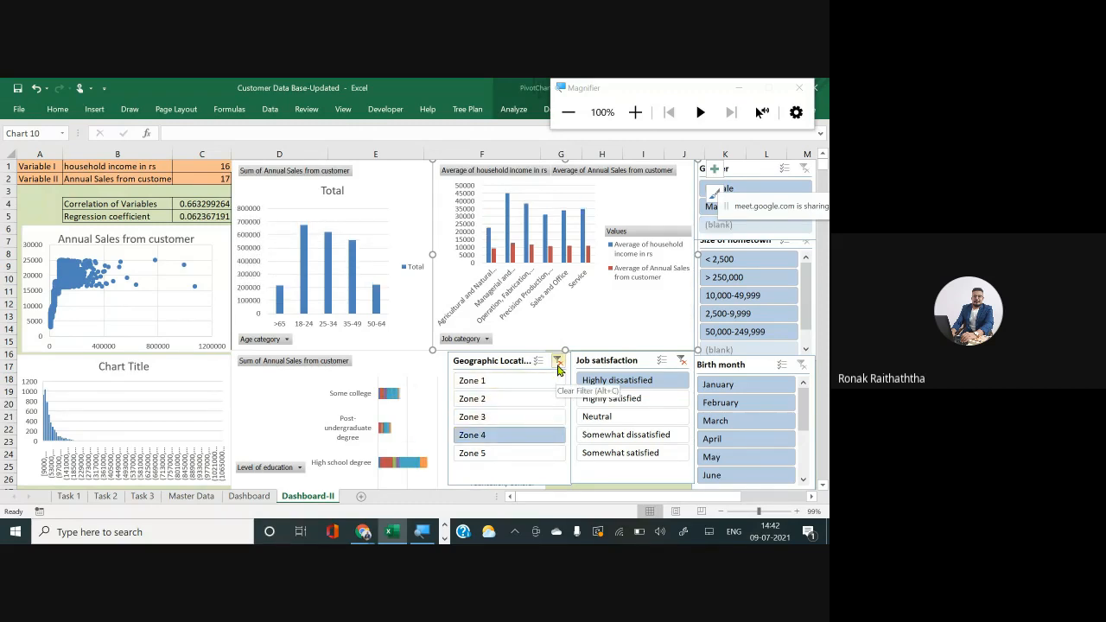
Step: Clear the filters on the Geographic Locations and Job satisfaction slicers
left_click(636, 113)
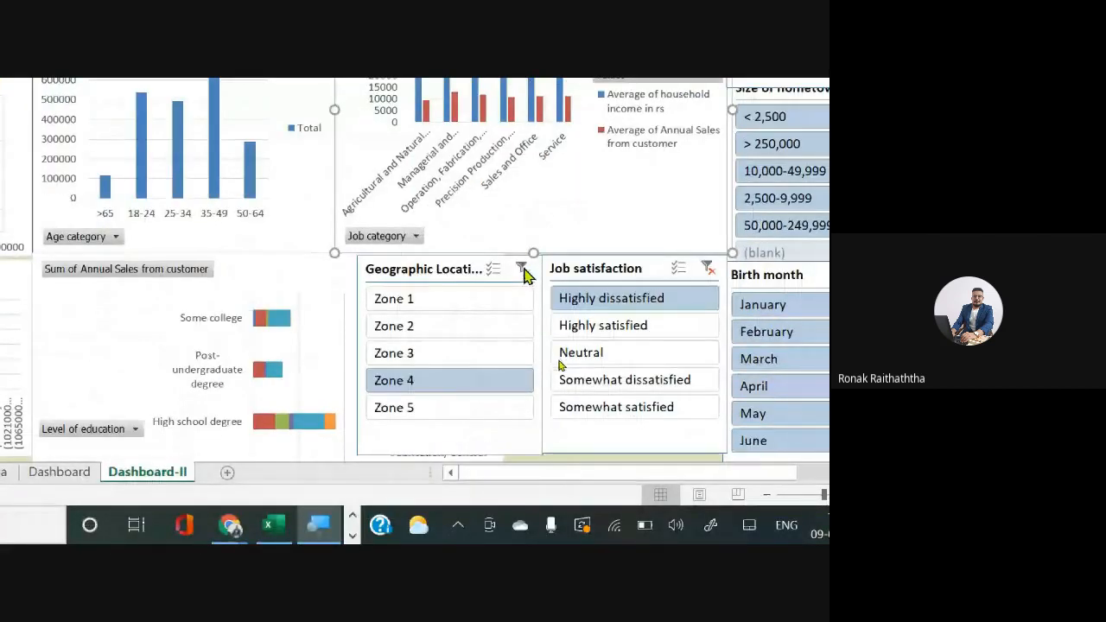
left_click(523, 269)
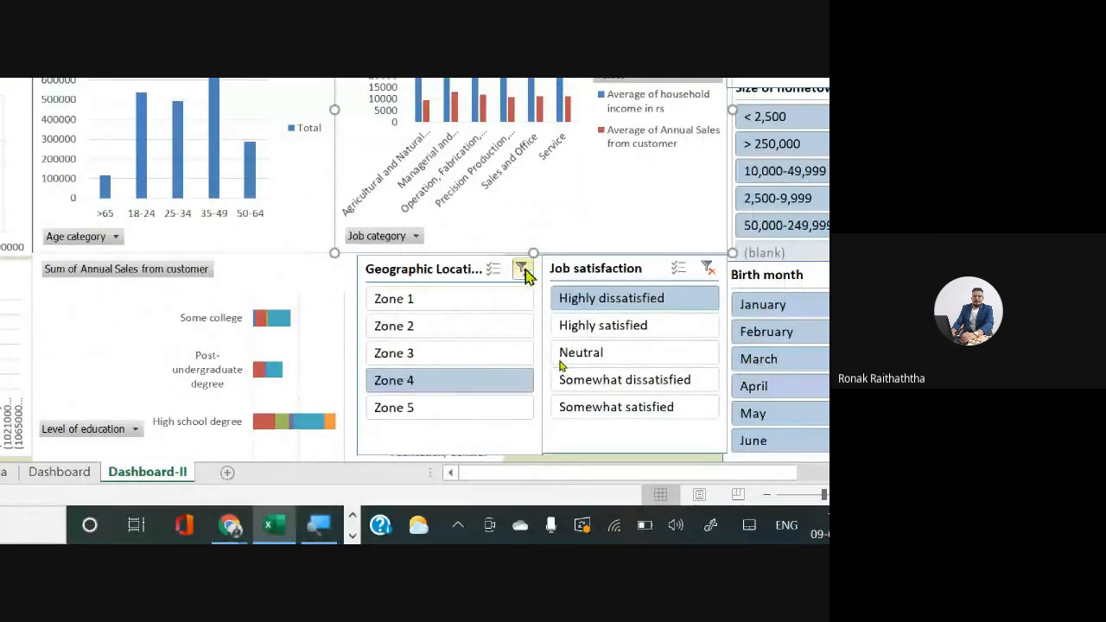
left_click(522, 269)
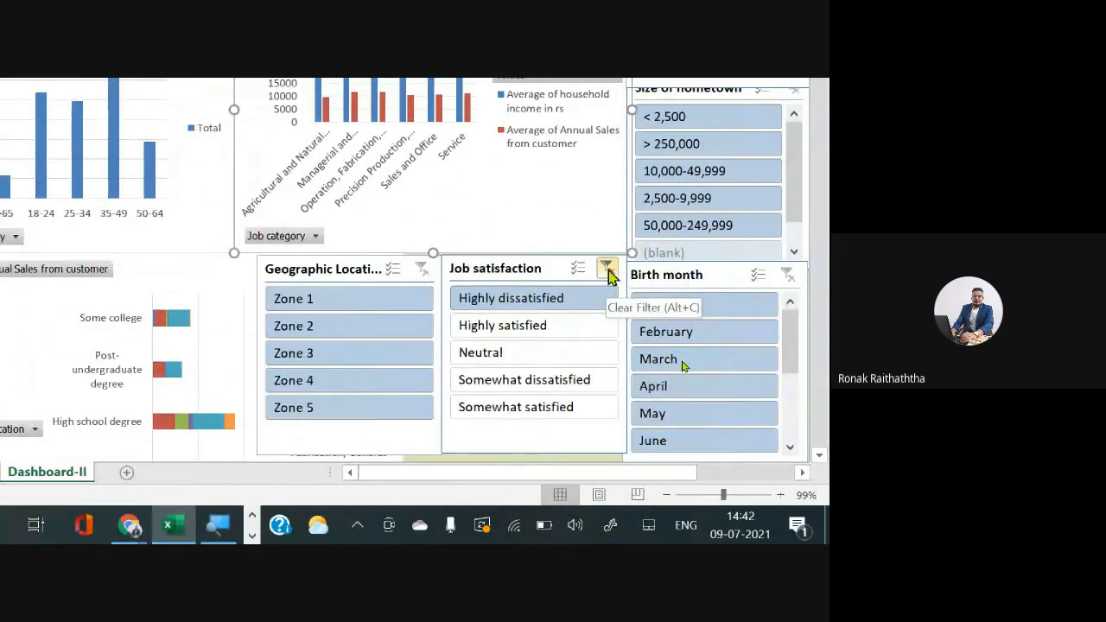
left_click(609, 275)
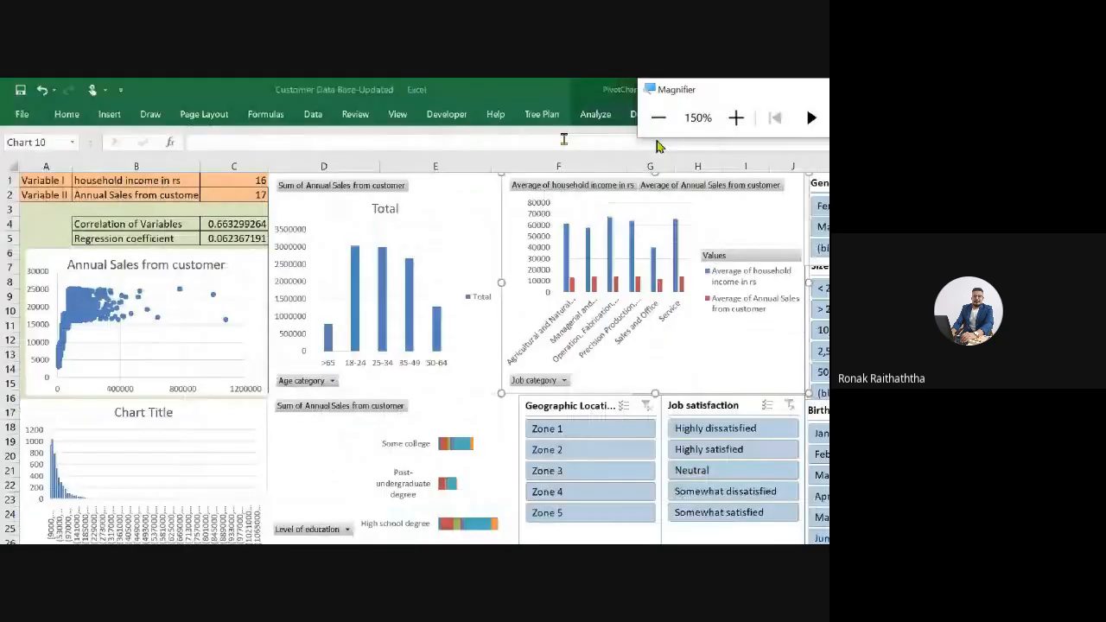
left_click(659, 118)
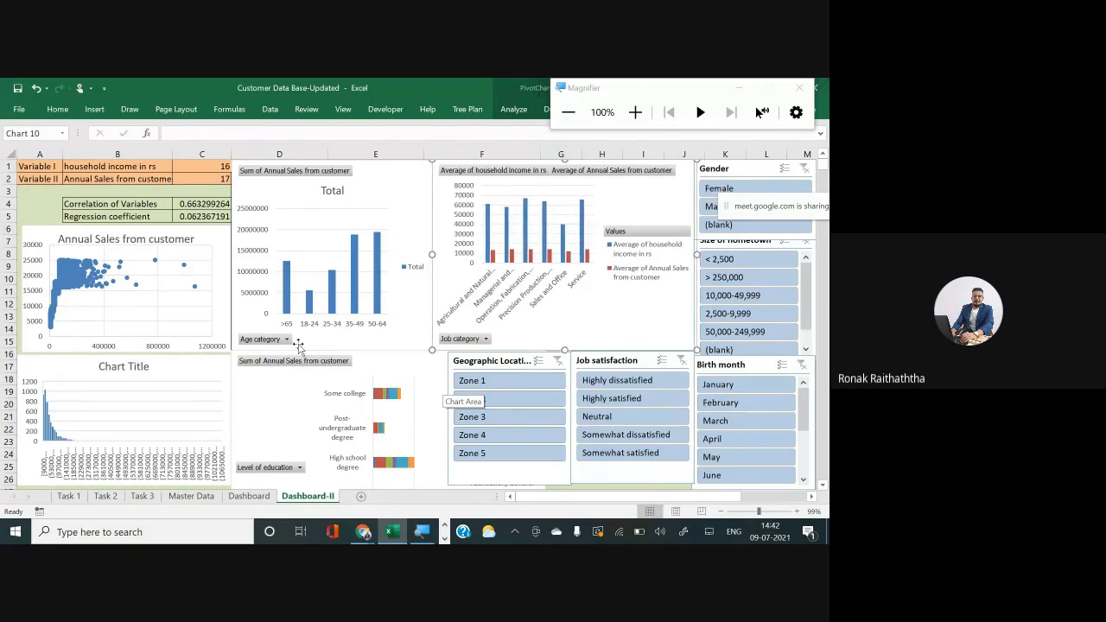
left_click(76, 194)
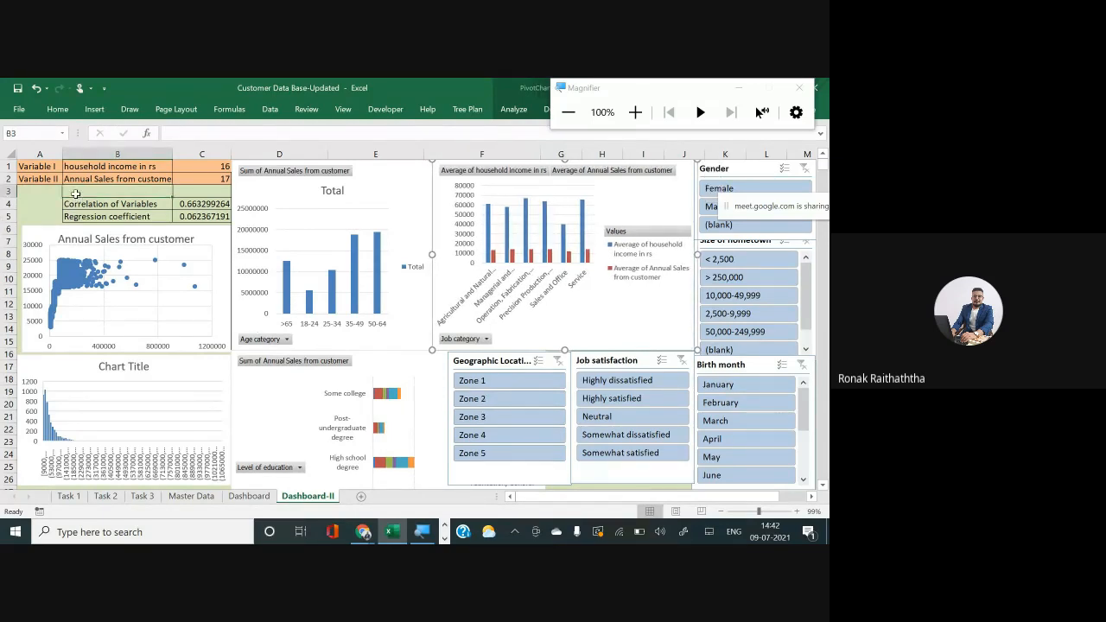
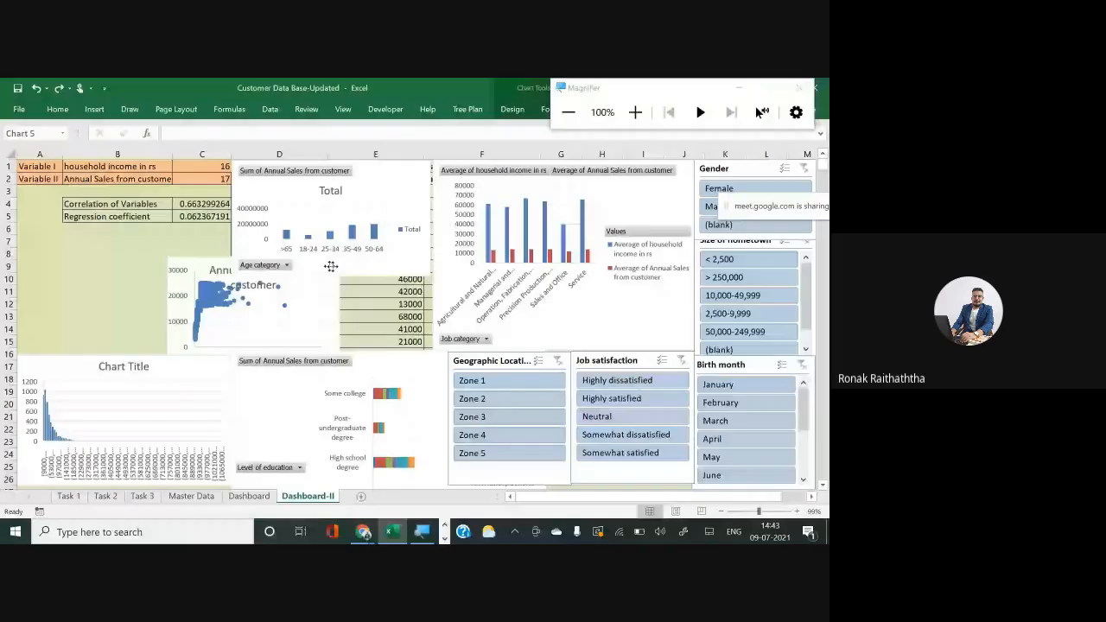
Step: Stack the Annual Sales from customer scatter chart beneath the Total chart over columns D and E, ending at about row 15
left_click_drag(325, 275, 404, 244)
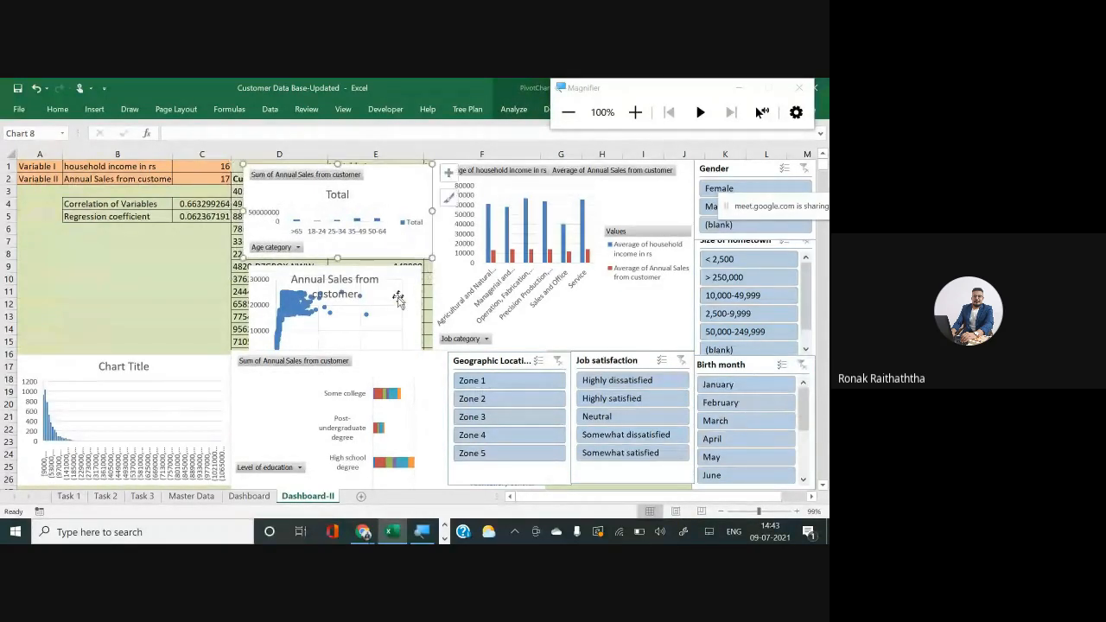
left_click(402, 300)
left_click_drag(406, 295, 408, 286)
left_click(420, 363)
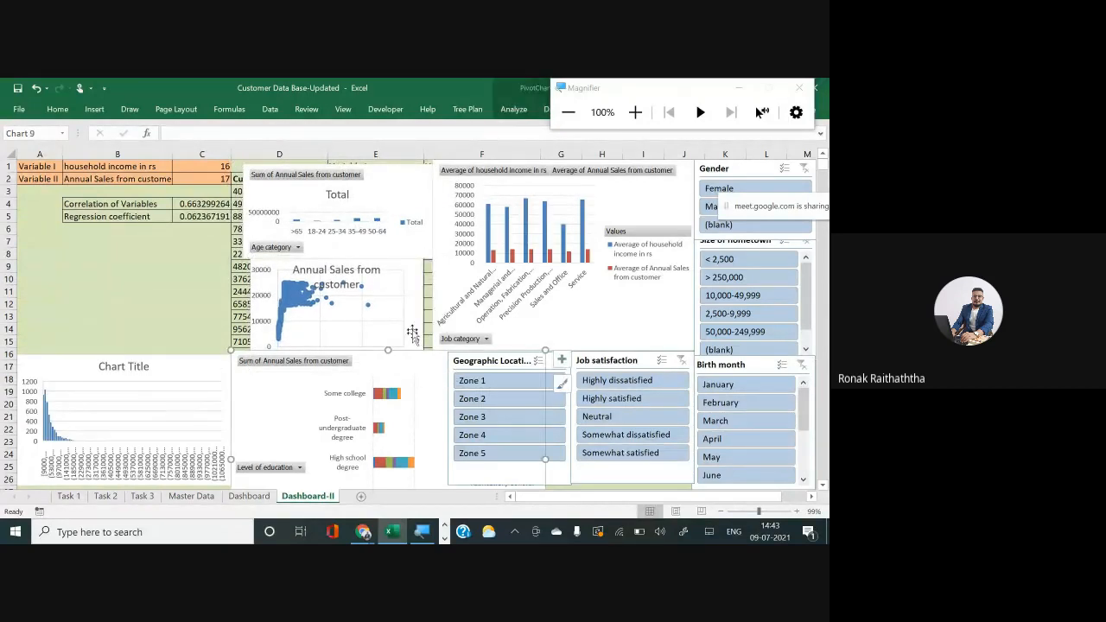
left_click(414, 335)
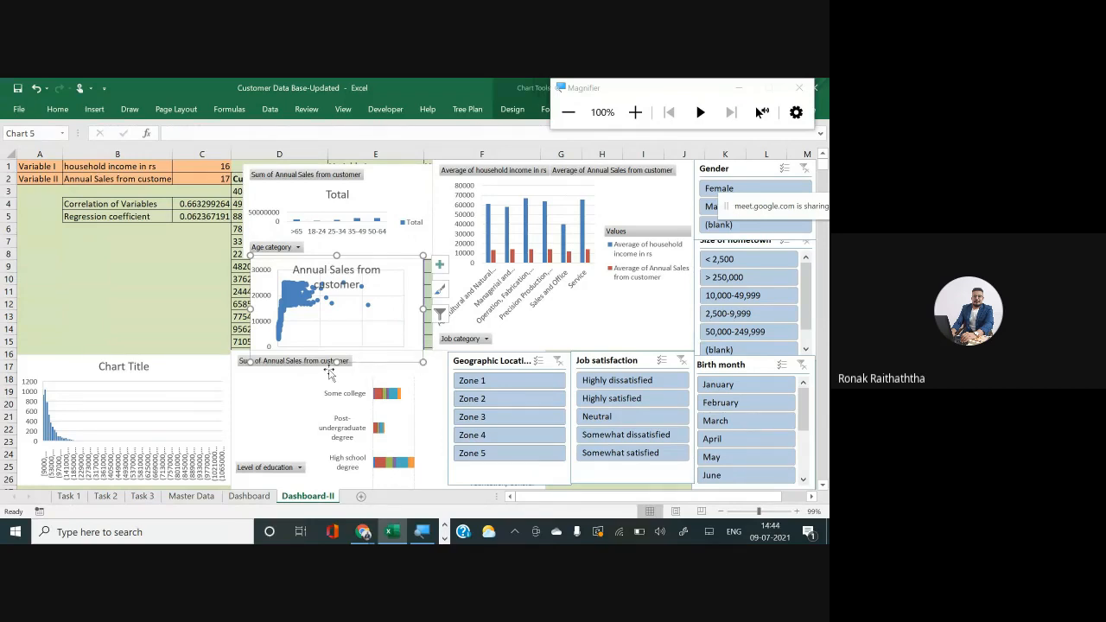
left_click_drag(336, 362, 336, 347)
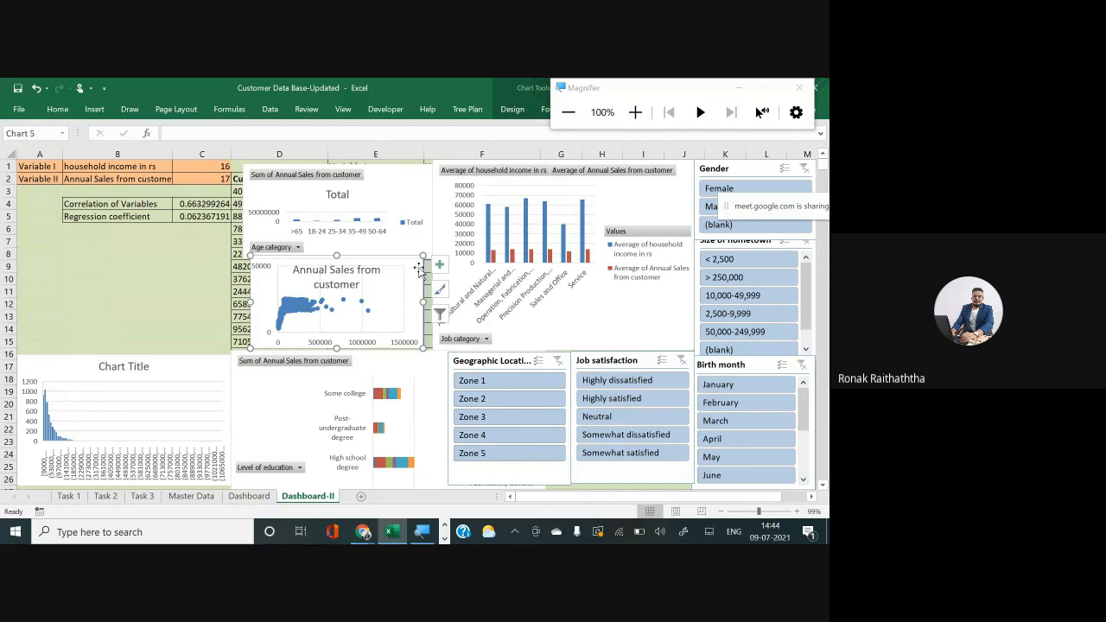
left_click_drag(416, 269, 428, 270)
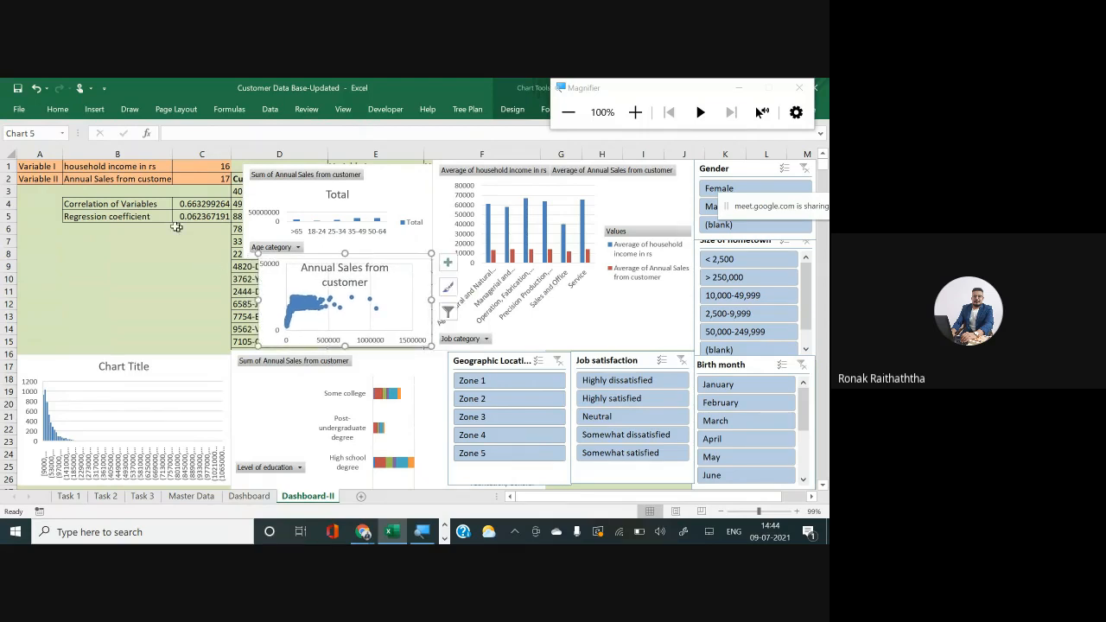
Step: Shorten the Level of education bar chart from below so that it ends at about row 27
left_click(39, 230)
scroll(125, 381, "down", 3)
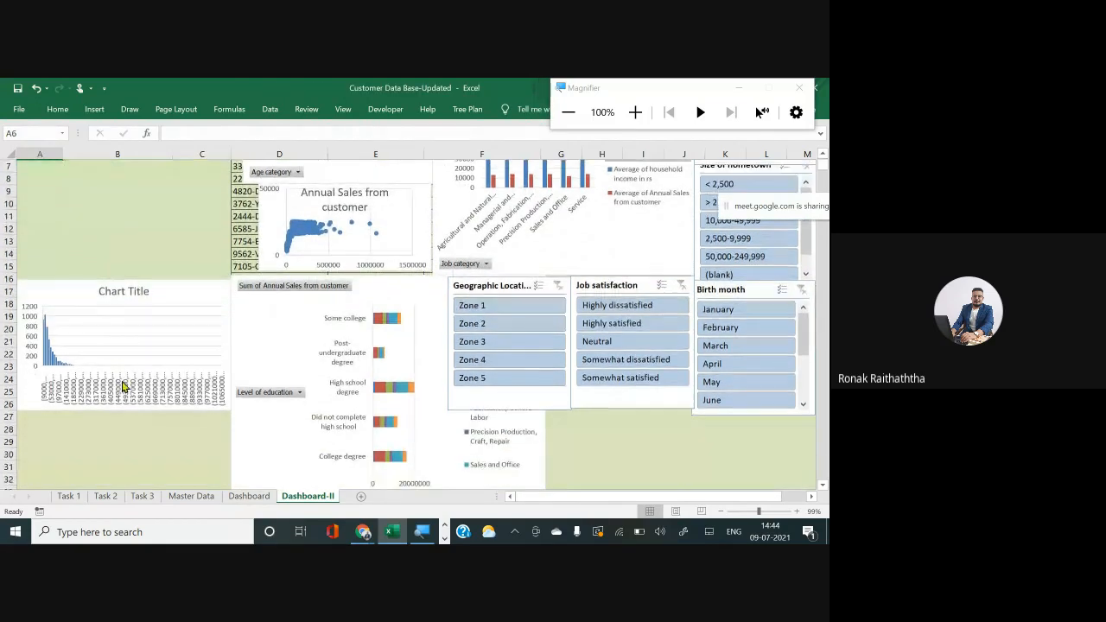
left_click(372, 461)
left_click_drag(372, 461, 388, 379)
scroll(377, 361, "up", 3)
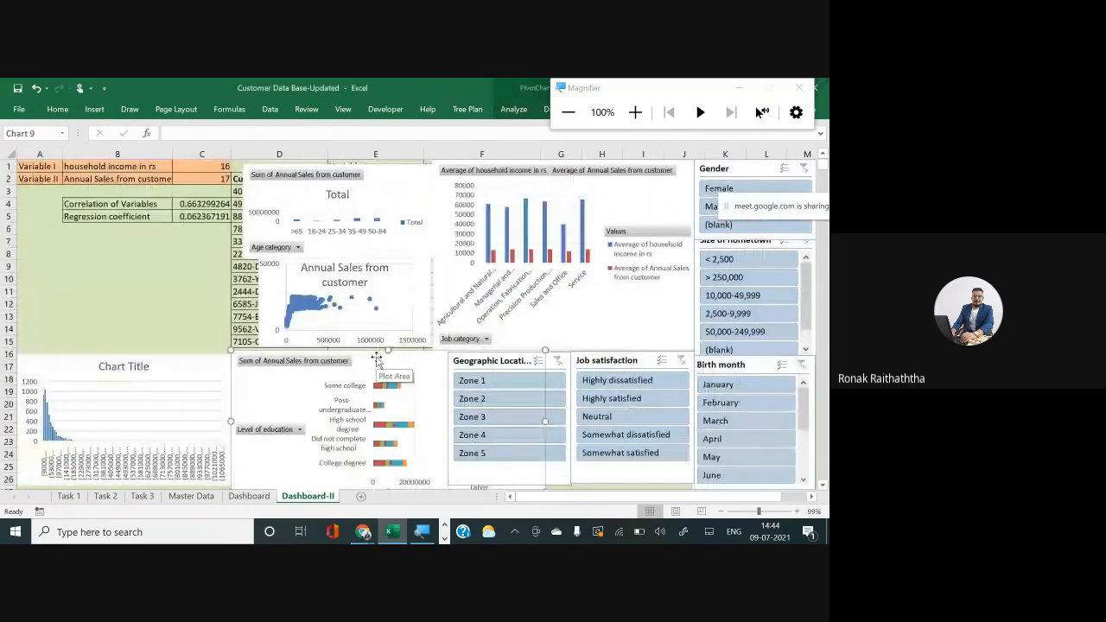
Step: Shorten the Job category chart to end at about row 7 and fit the histogram beneath it, down to about row 15
left_click(582, 316)
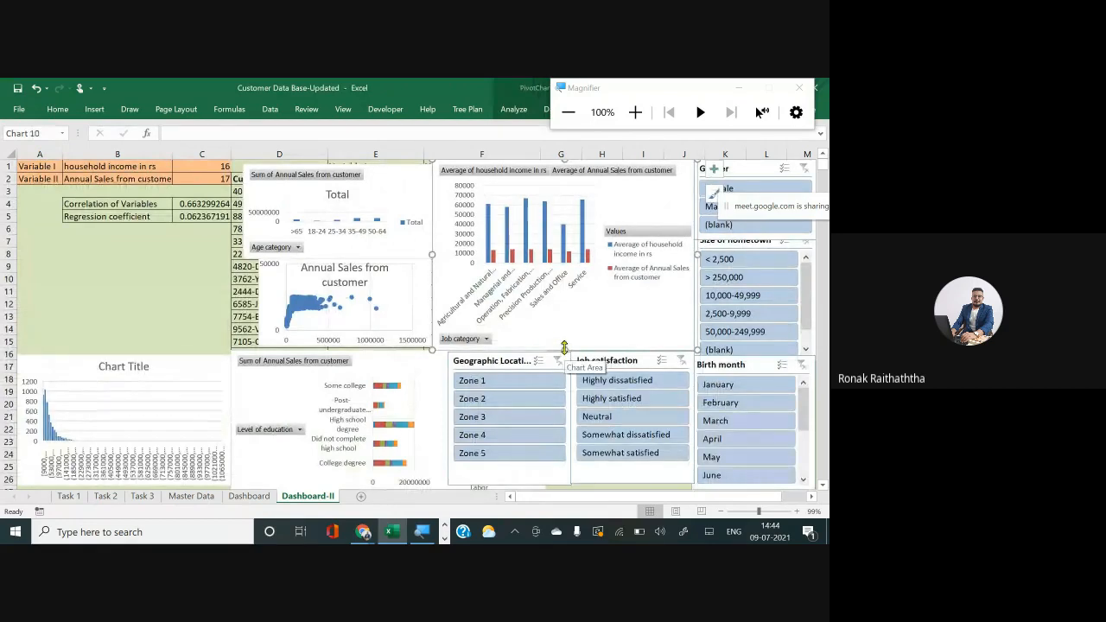
left_click_drag(566, 353, 571, 251)
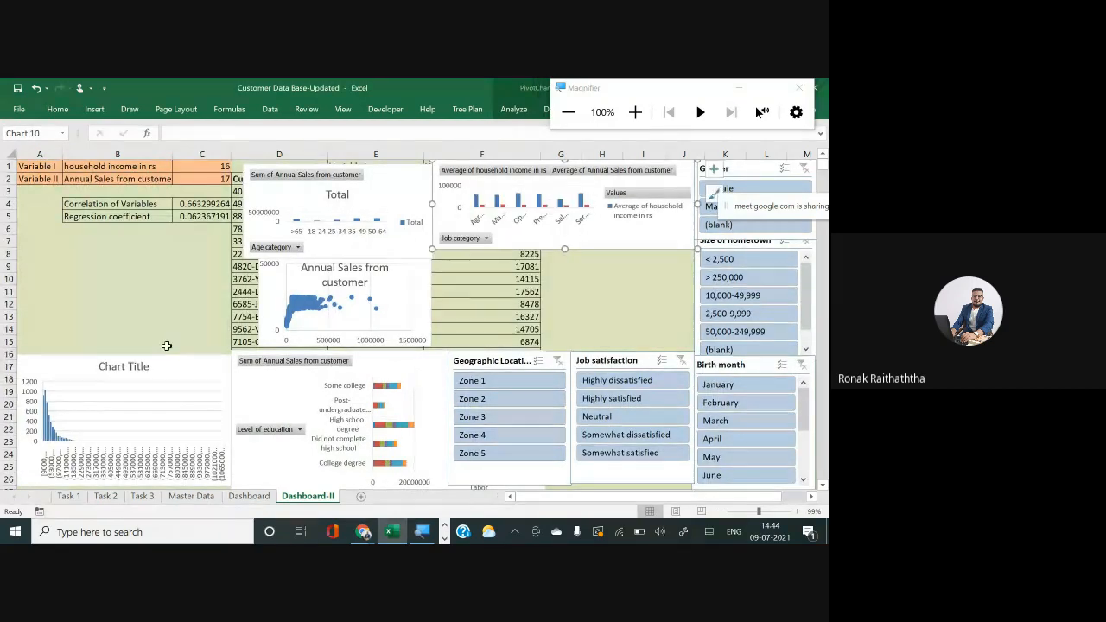
left_click_drag(165, 374, 619, 310)
left_click_drag(550, 374, 550, 339)
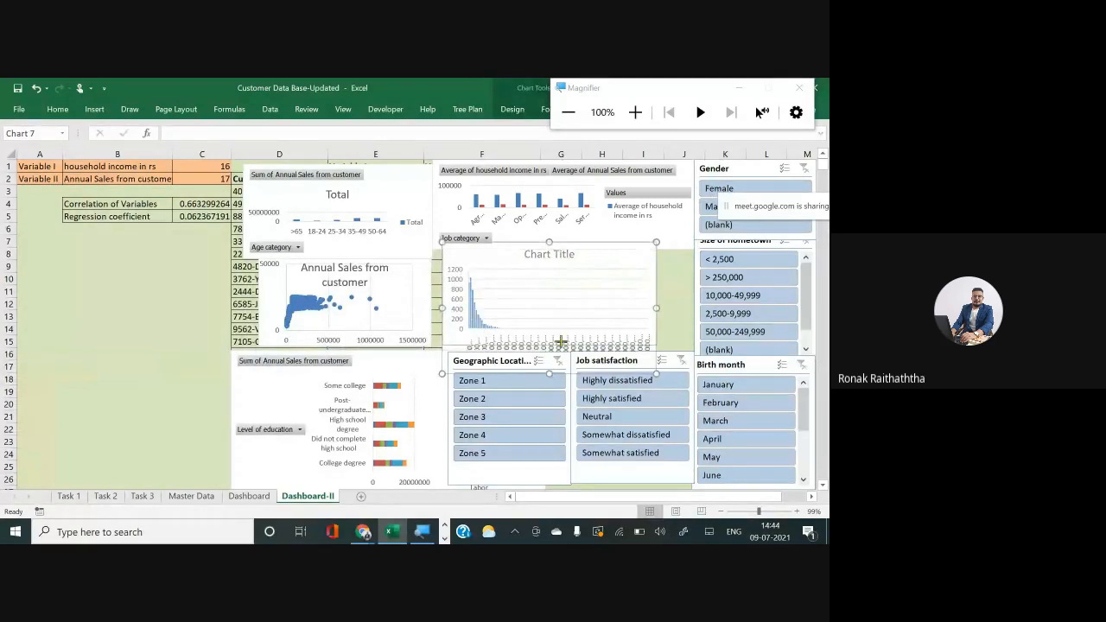
left_click_drag(657, 290, 687, 290)
left_click_drag(617, 247, 615, 269)
left_click(622, 272)
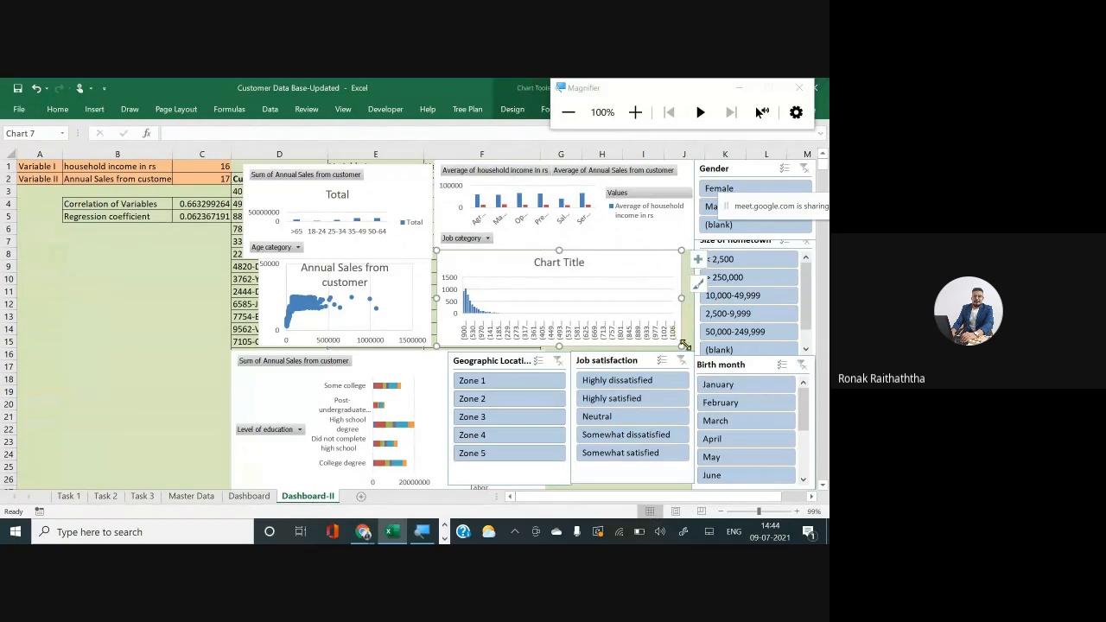
Step: Widen the histogram rightward to the slicers and the Annual Sales from customer scatter chart leftward to line up with the Total chart
left_click_drag(679, 344, 693, 348)
left_click(165, 311)
left_click(51, 255)
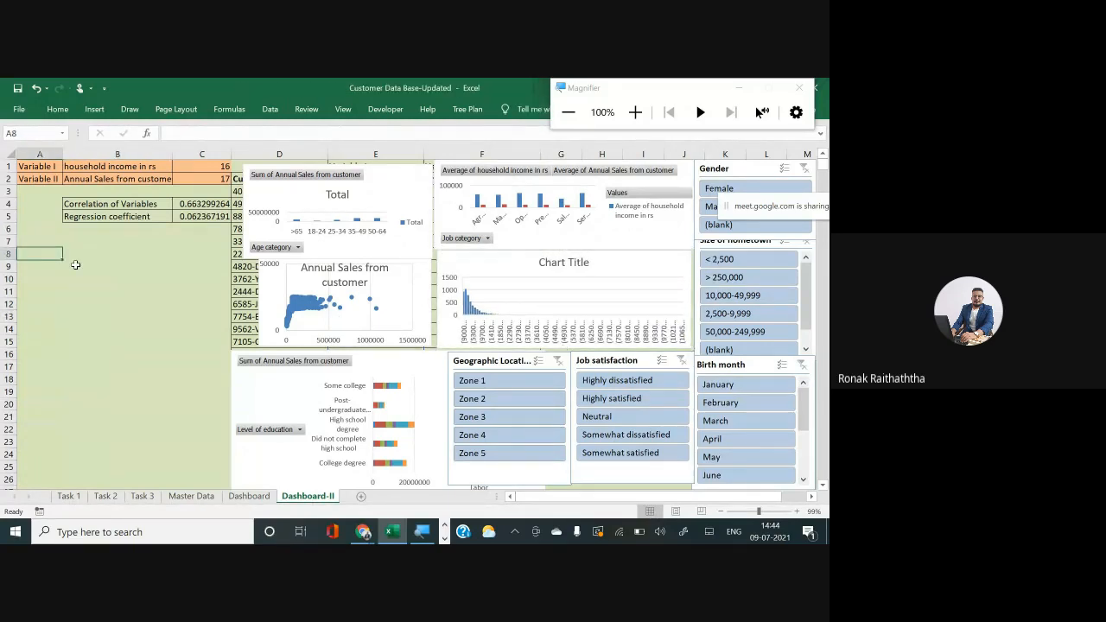
left_click(285, 294)
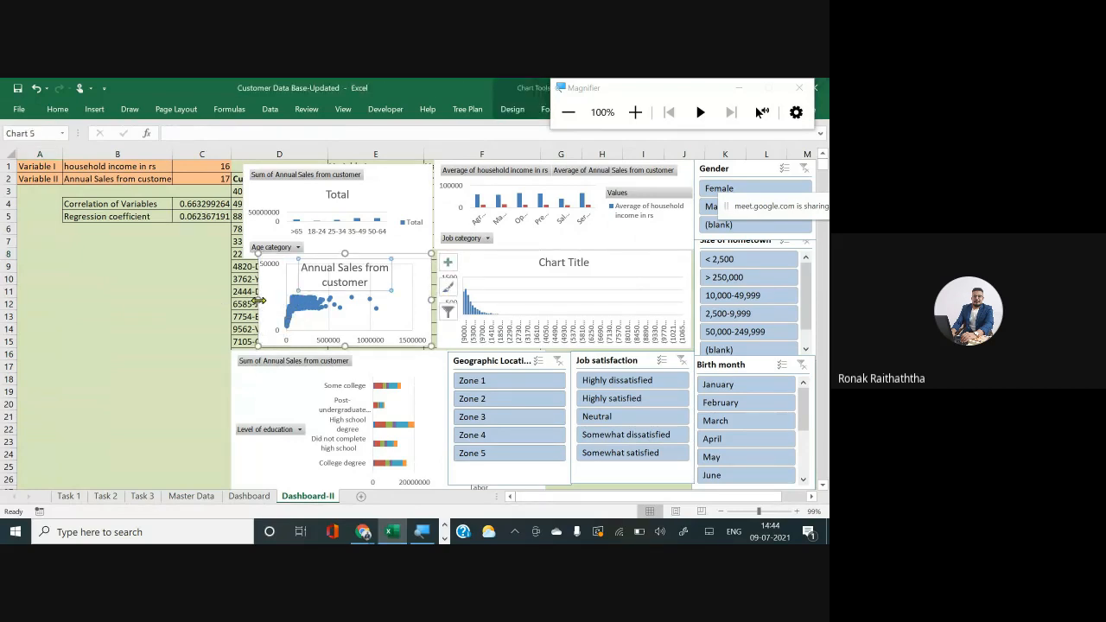
left_click_drag(259, 300, 245, 300)
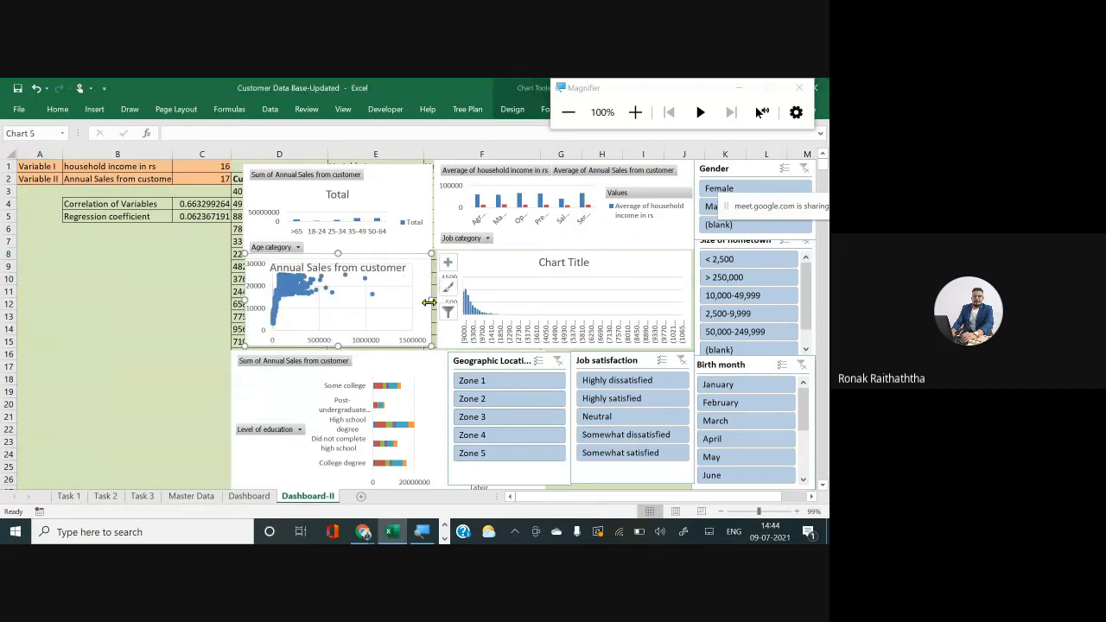
left_click(34, 252)
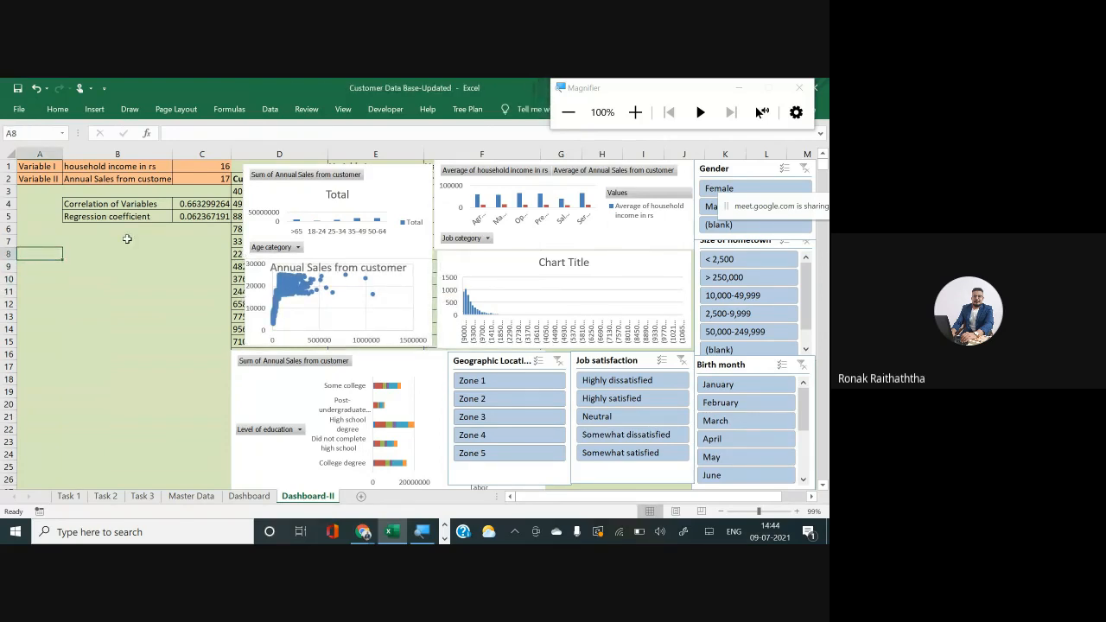
Step: Move the Magnifier window off the ribbon, locate the Data Analysis tools among the data commands, and magnify the screen to 150%
left_click(269, 110)
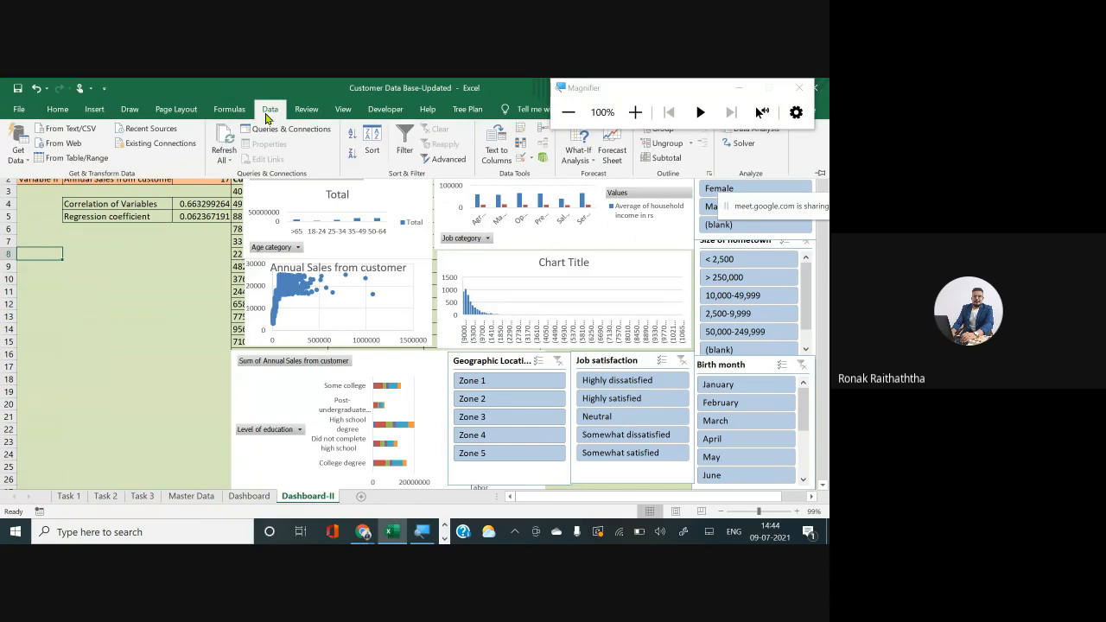
left_click_drag(591, 84, 39, 429)
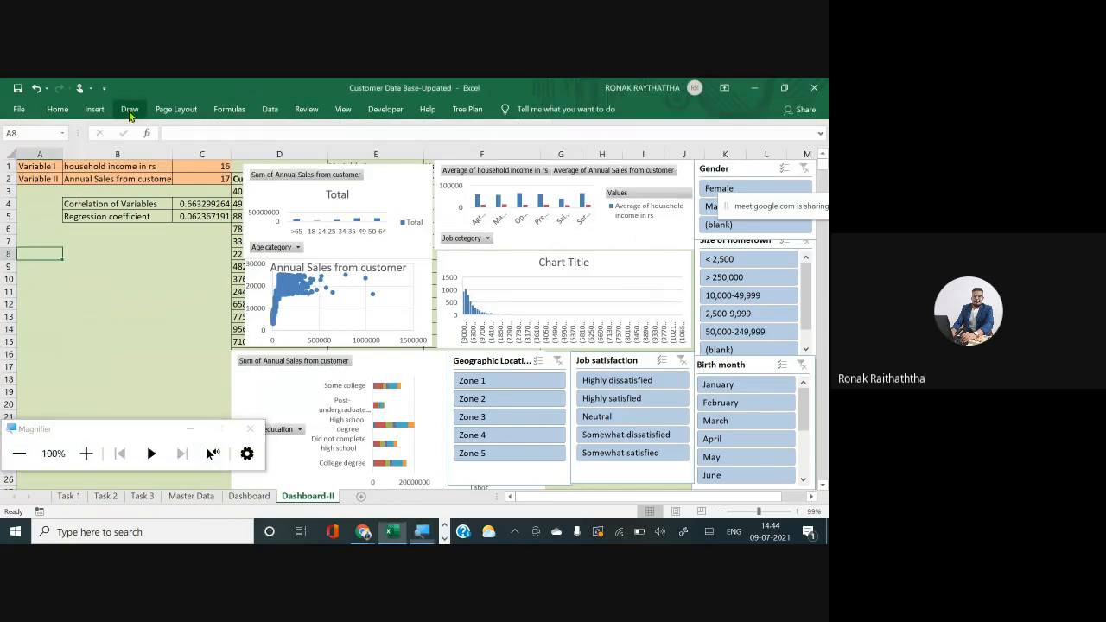
left_click(270, 110)
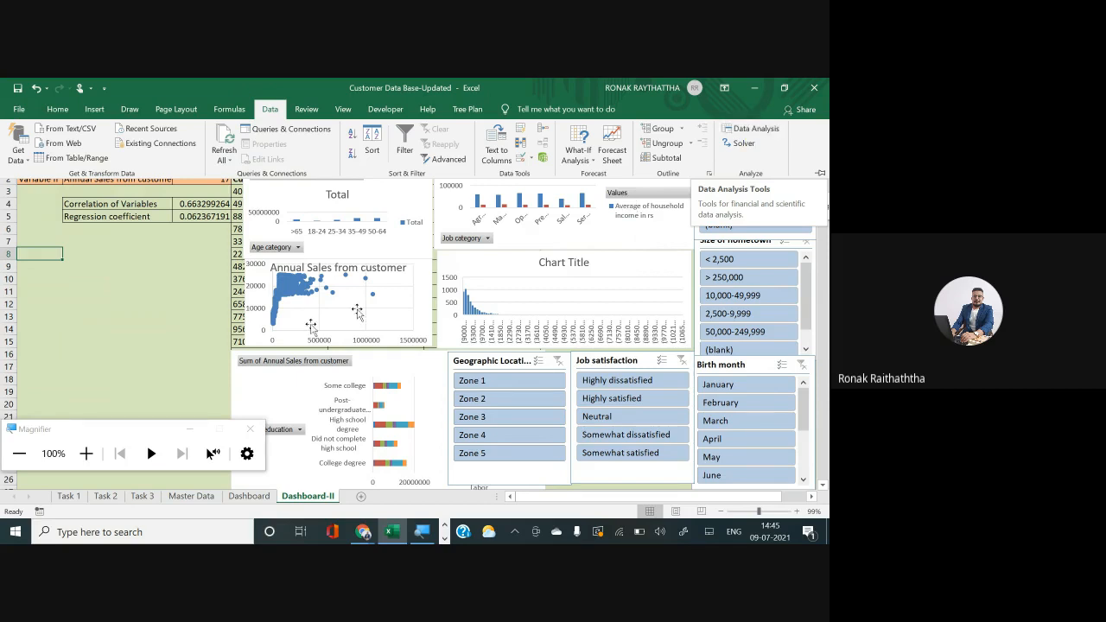
left_click(86, 453)
left_click(95, 455)
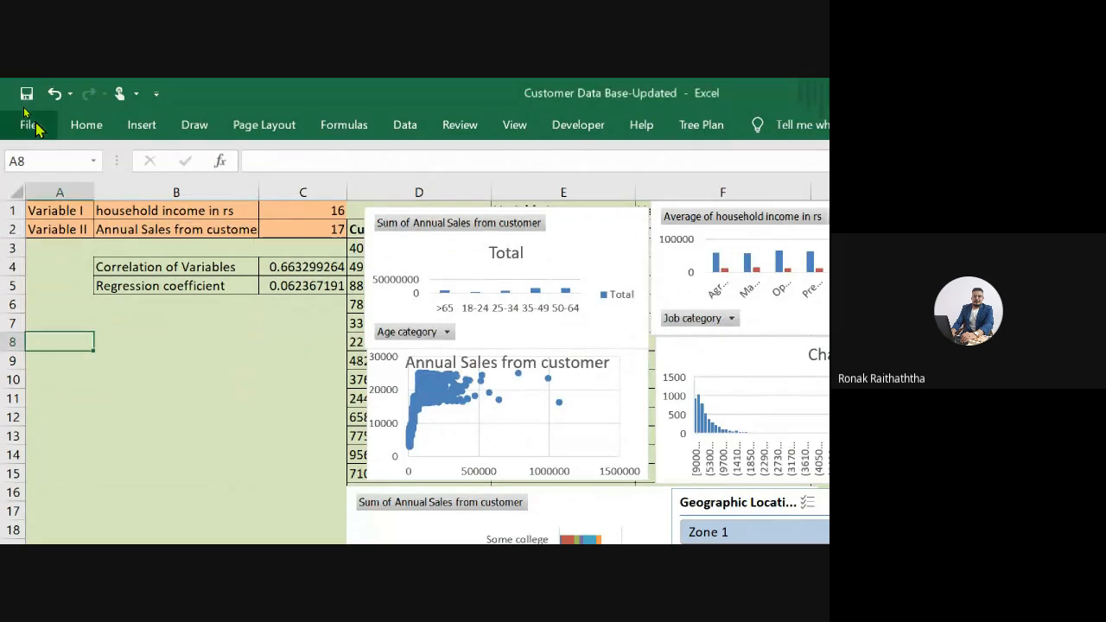
Step: Check in the Excel Add-ins list of the program options that Analysis ToolPak is enabled, and confirm the list
left_click(35, 126)
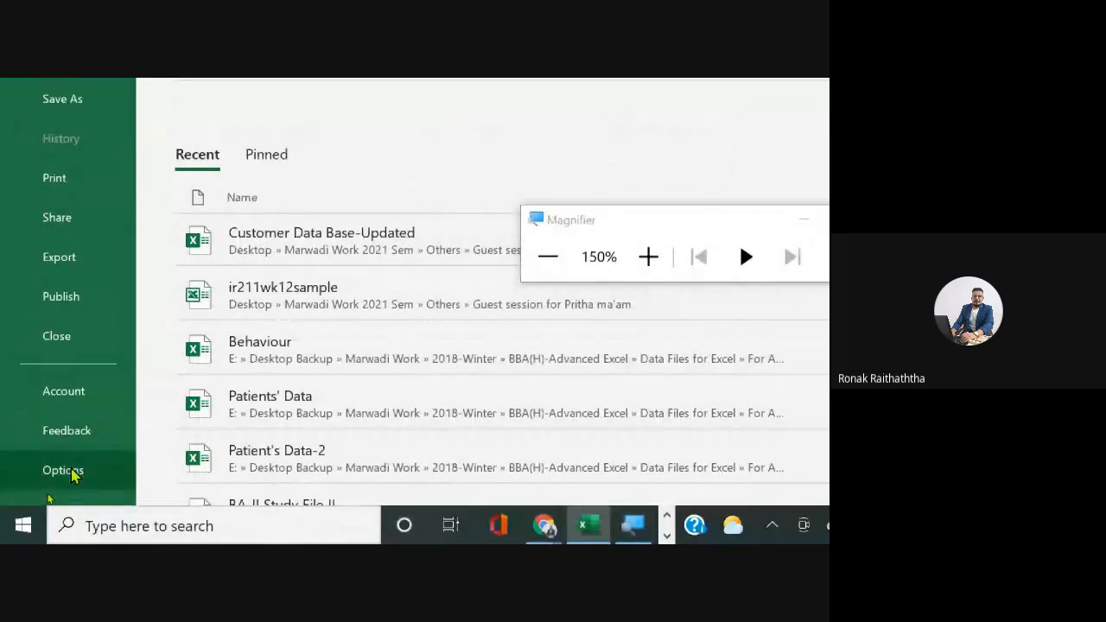
left_click(64, 471)
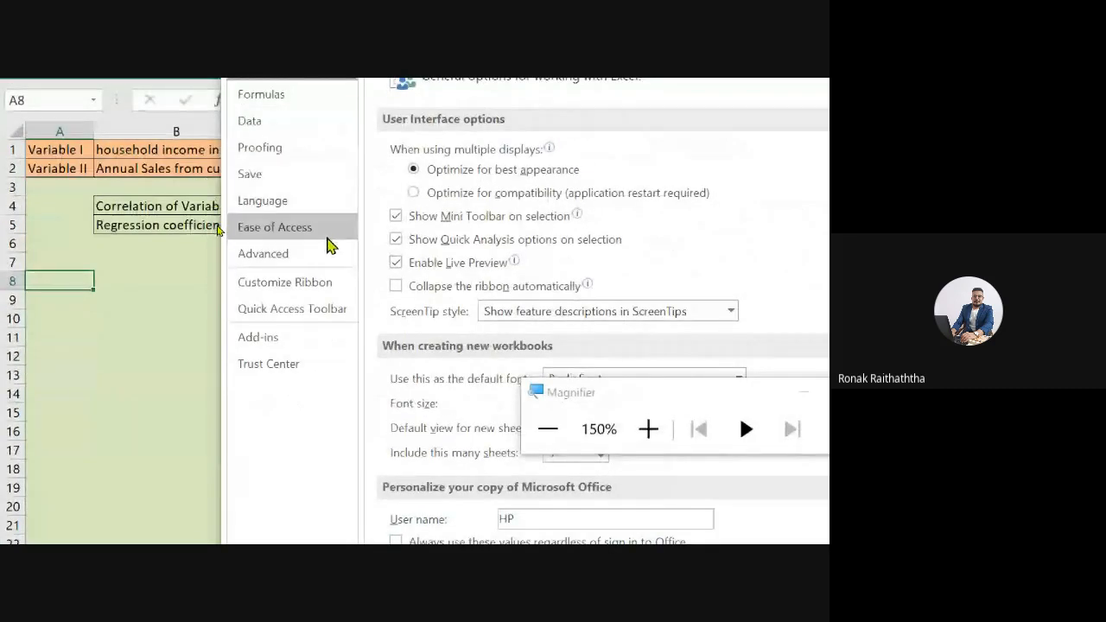
left_click(283, 347)
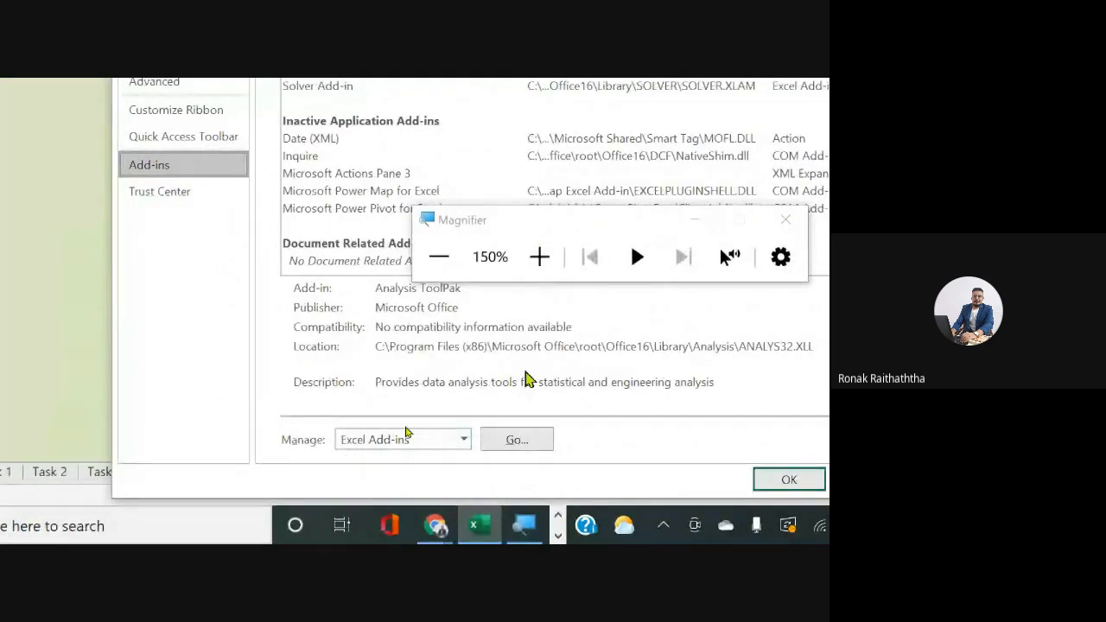
left_click(524, 442)
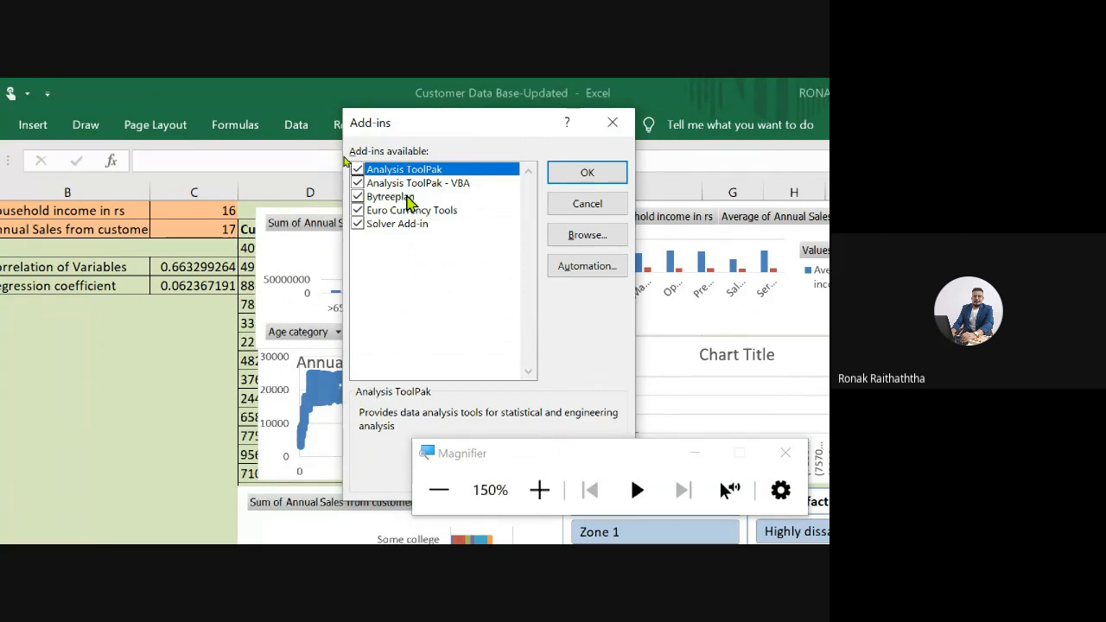
left_click(592, 175)
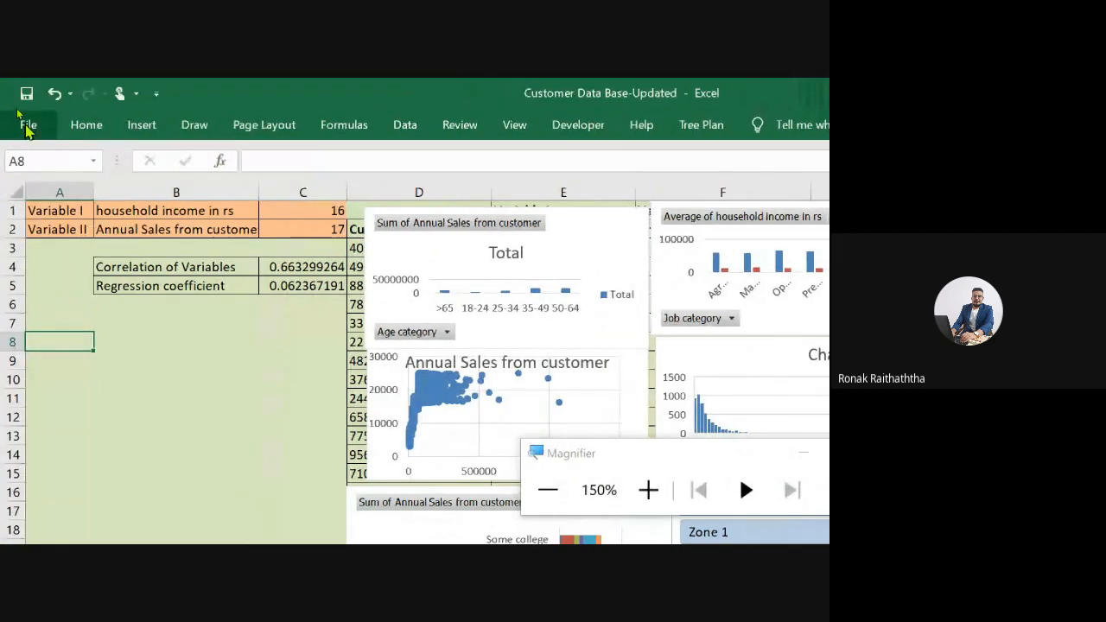
Step: Check in the ribbon customization options, with commands listed from All Tabs, that the Developer tab is enabled, and confirm the options
left_click(24, 122)
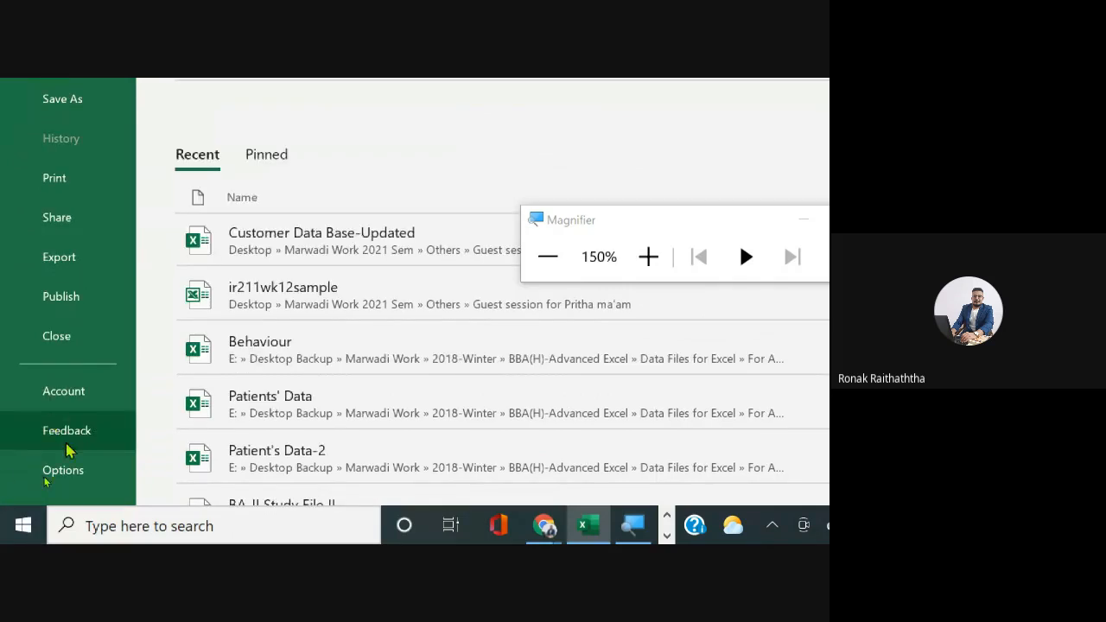
key("Escape")
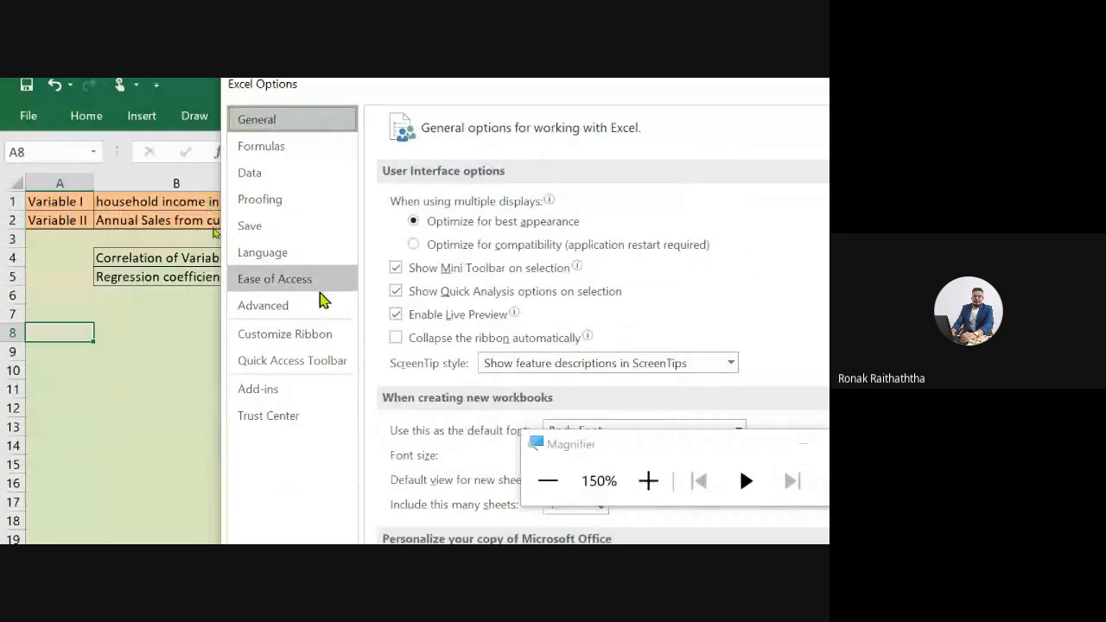
left_click(329, 340)
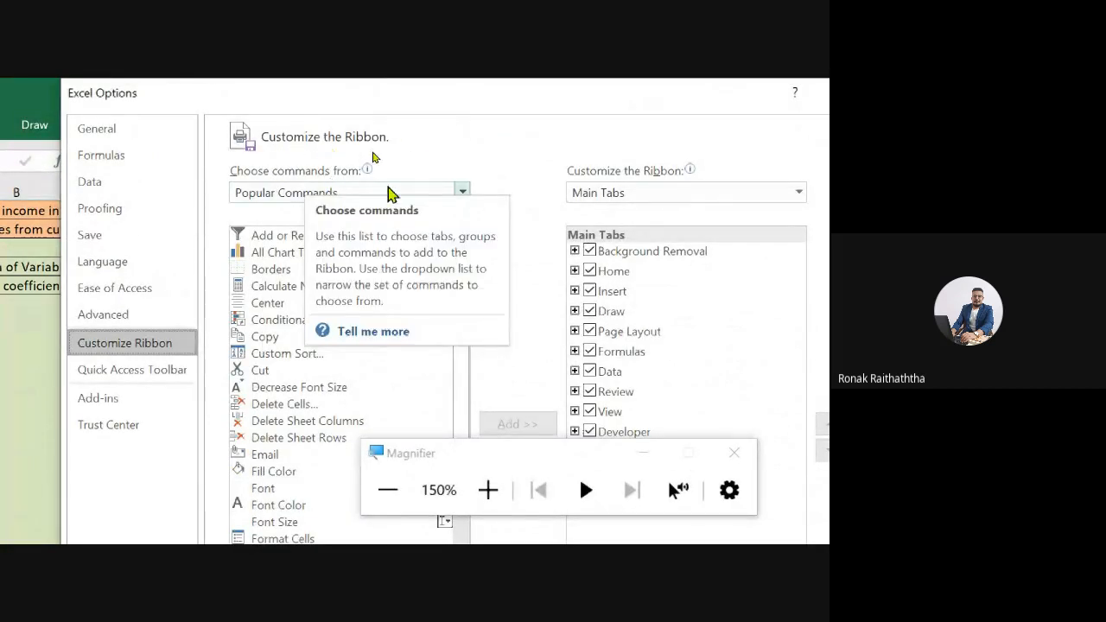
left_click(464, 193)
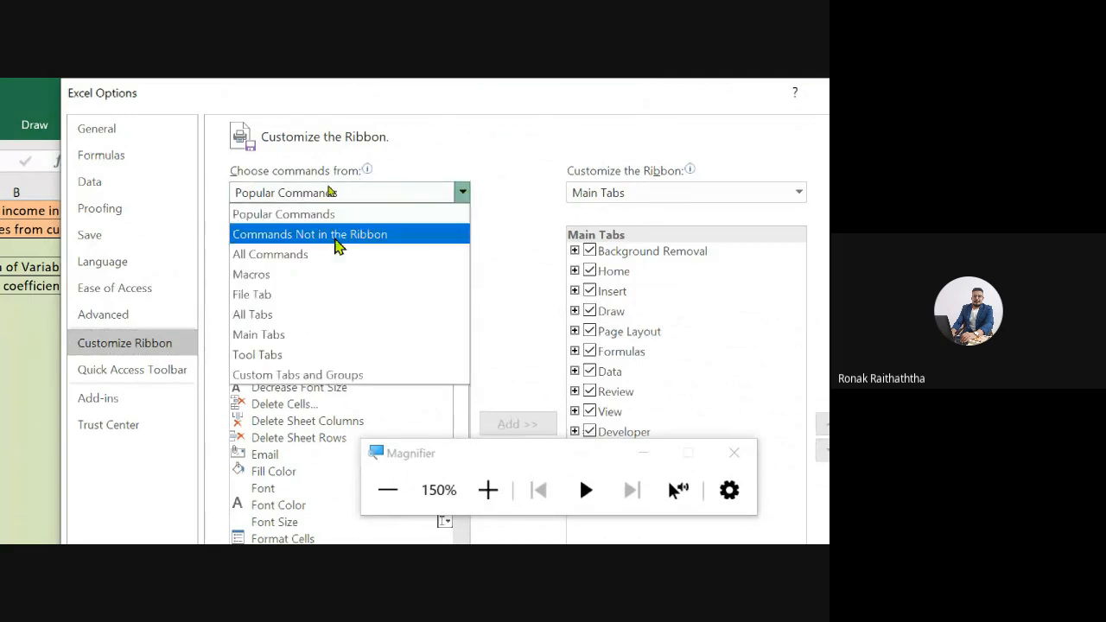
left_click(272, 314)
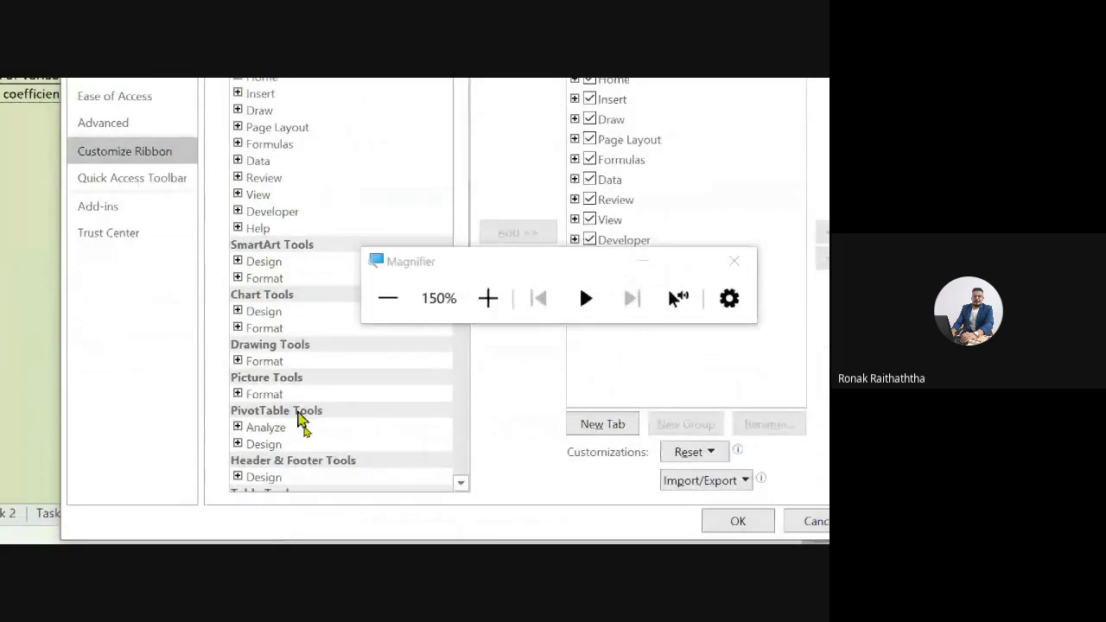
left_click_drag(461, 265, 629, 97)
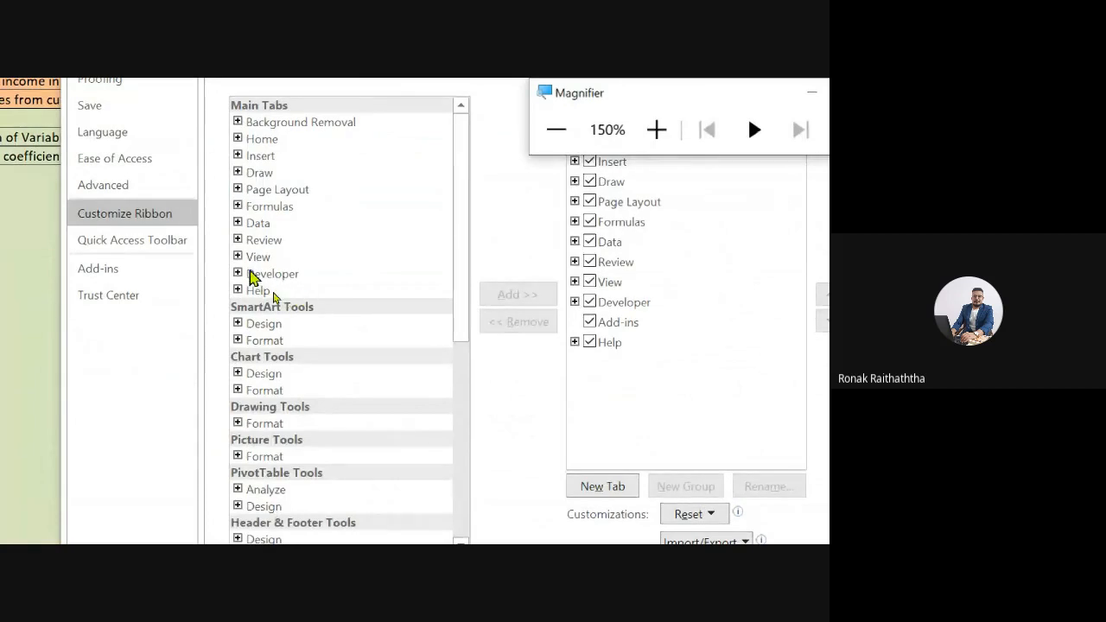
left_click(253, 277)
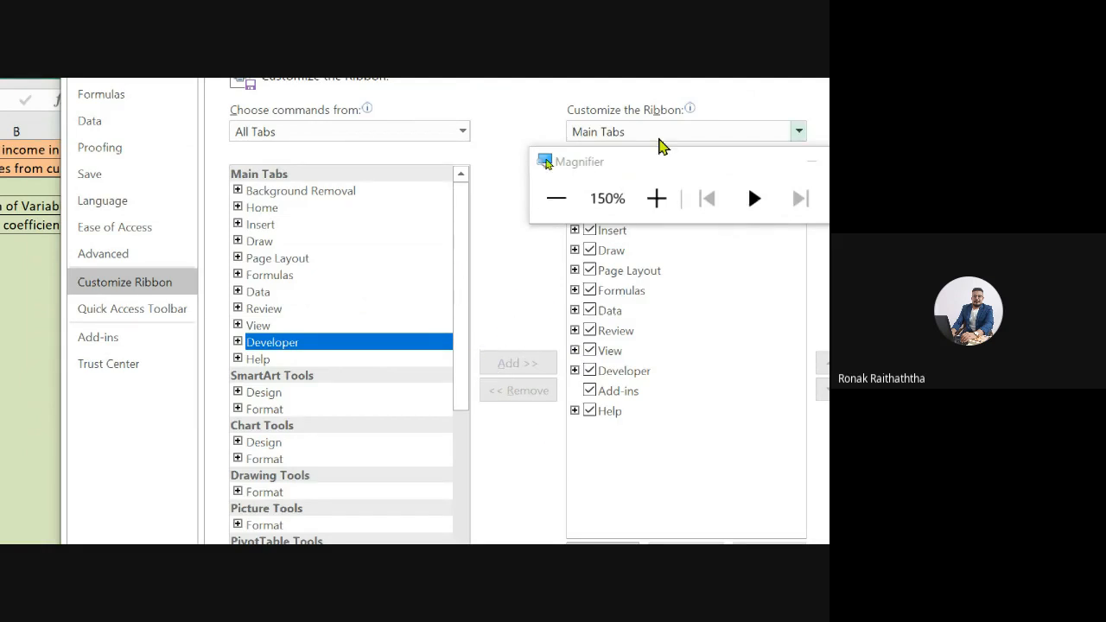
left_click(668, 163)
left_click_drag(668, 163, 472, 92)
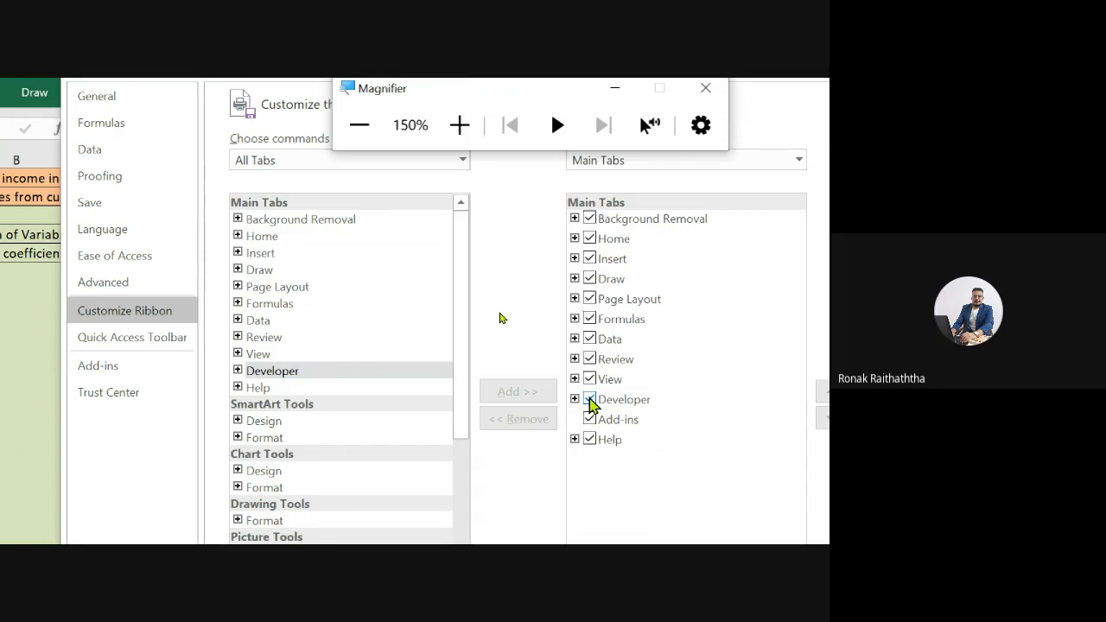
left_click(740, 483)
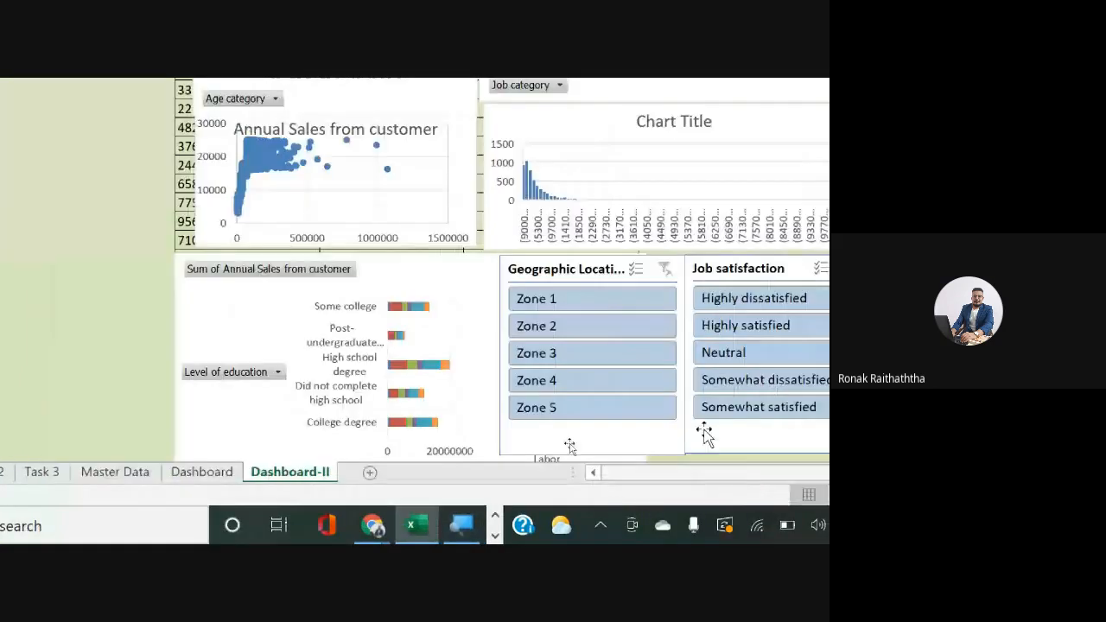
Step: Look through the Developer commands and return the screen magnification to 100%
left_click_drag(449, 126, 568, 283)
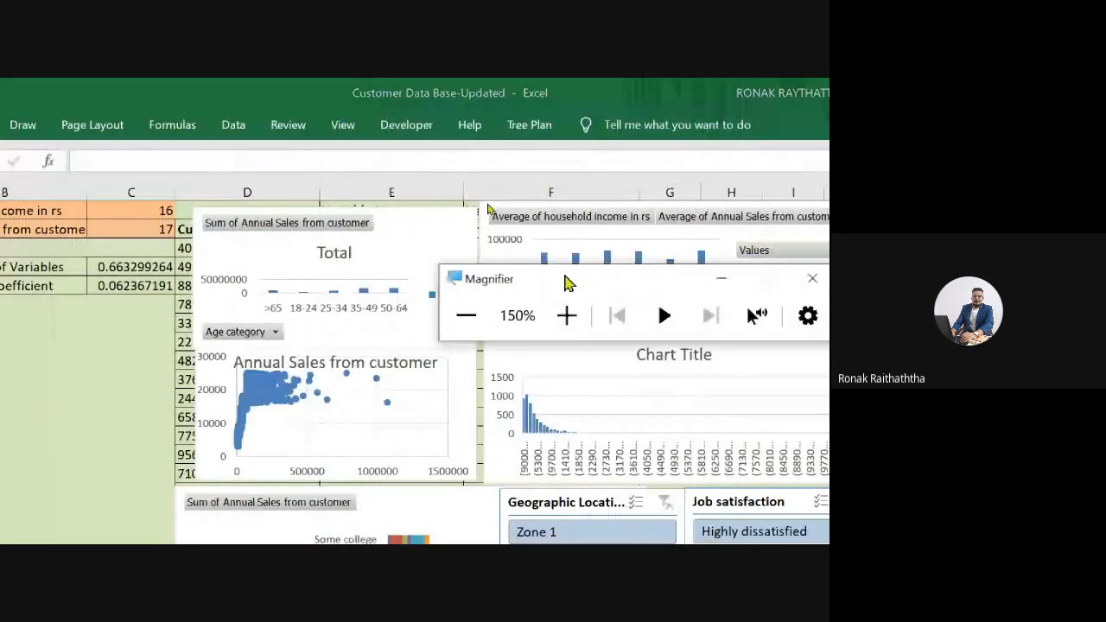
left_click(414, 126)
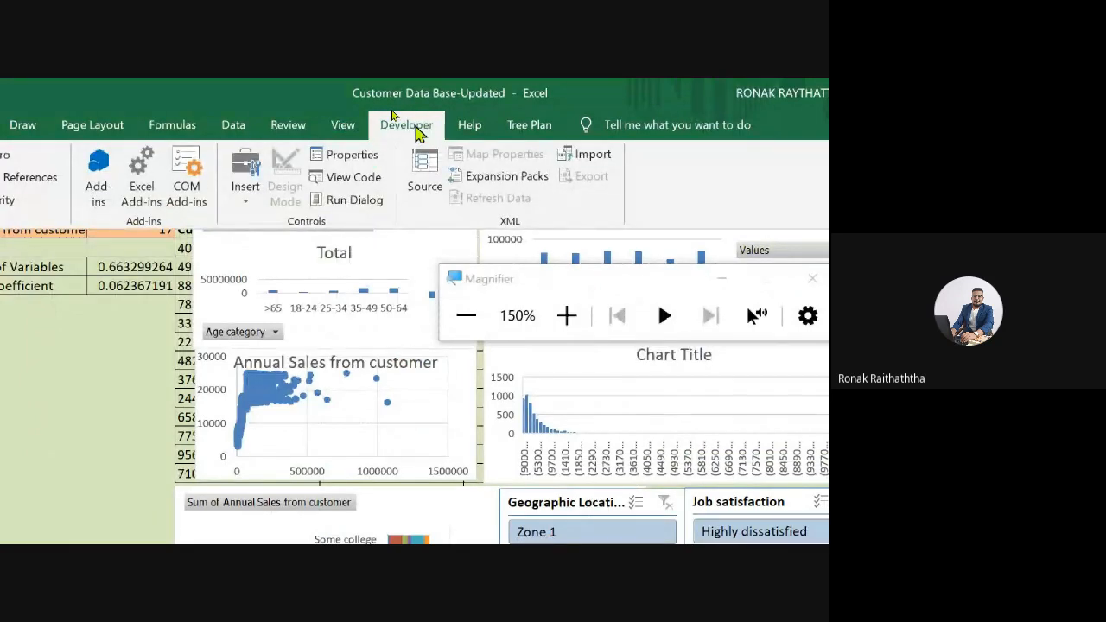
left_click(99, 478)
left_click(34, 303)
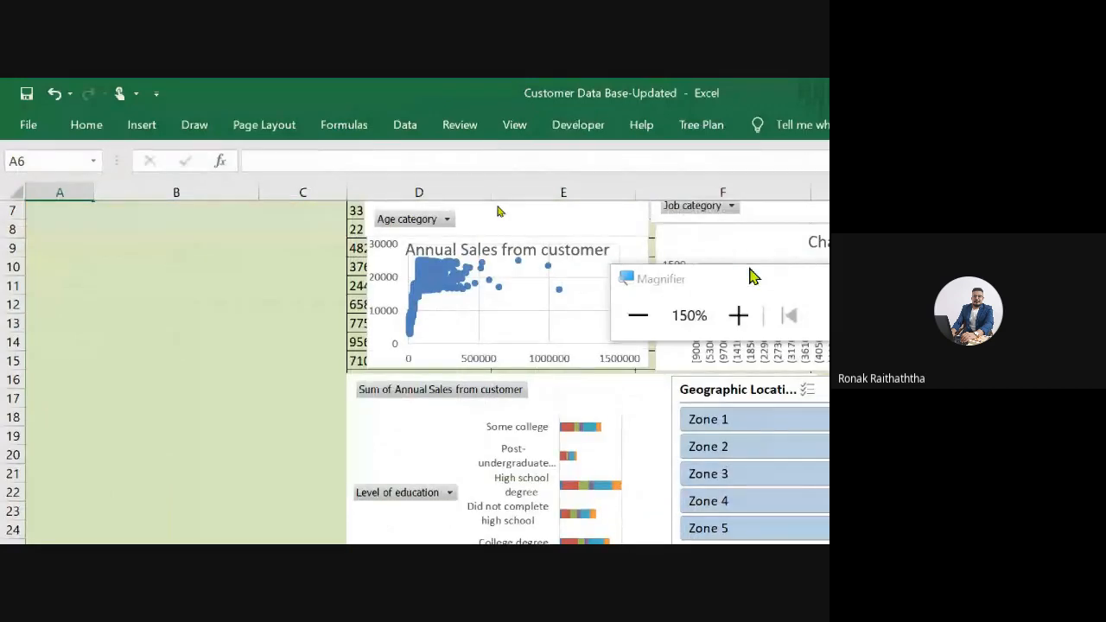
left_click(637, 316)
scroll(147, 258, "up", 2)
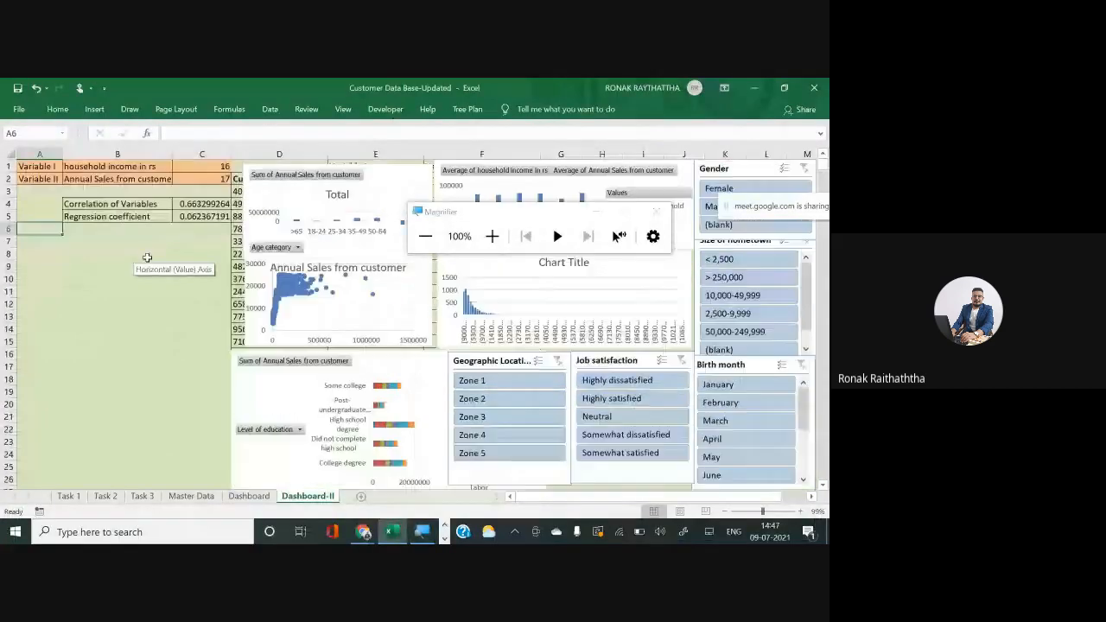
left_click(54, 262)
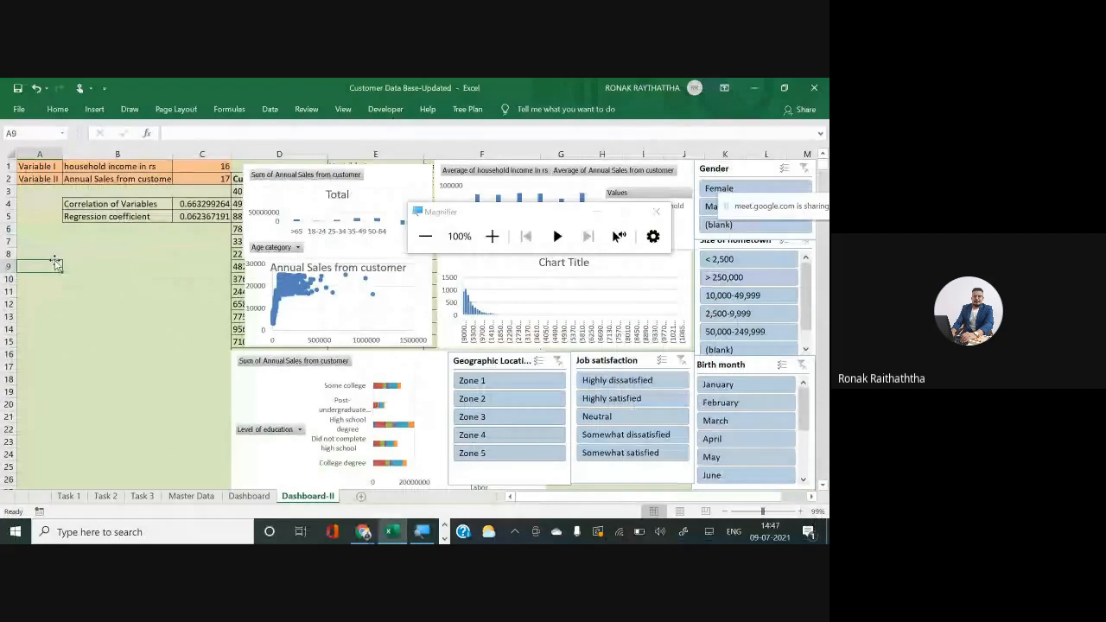
left_click(43, 251)
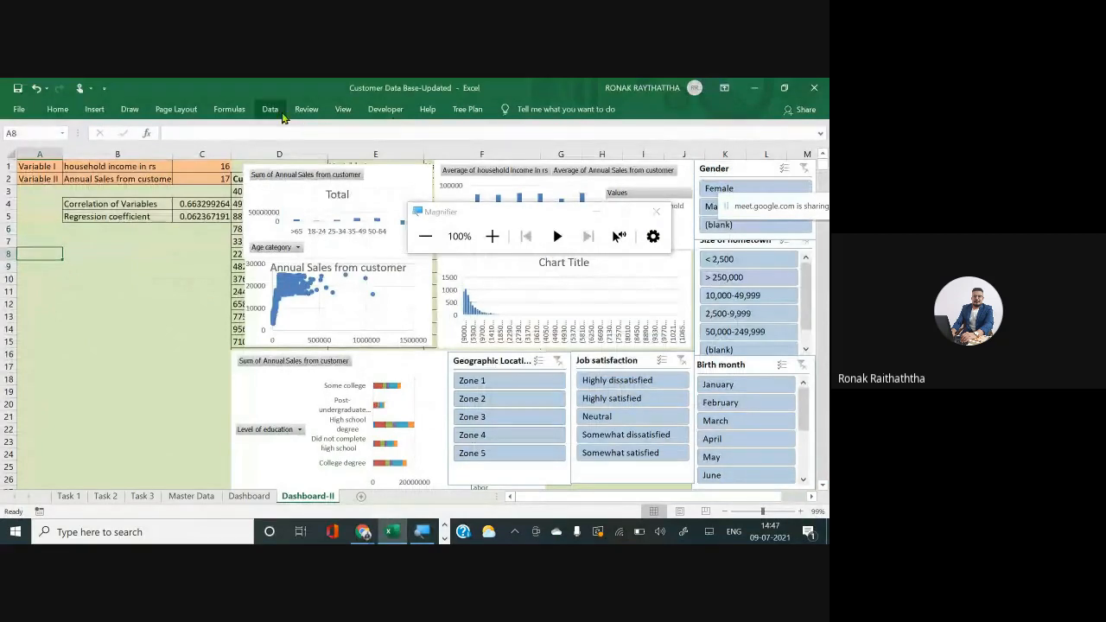
left_click(271, 110)
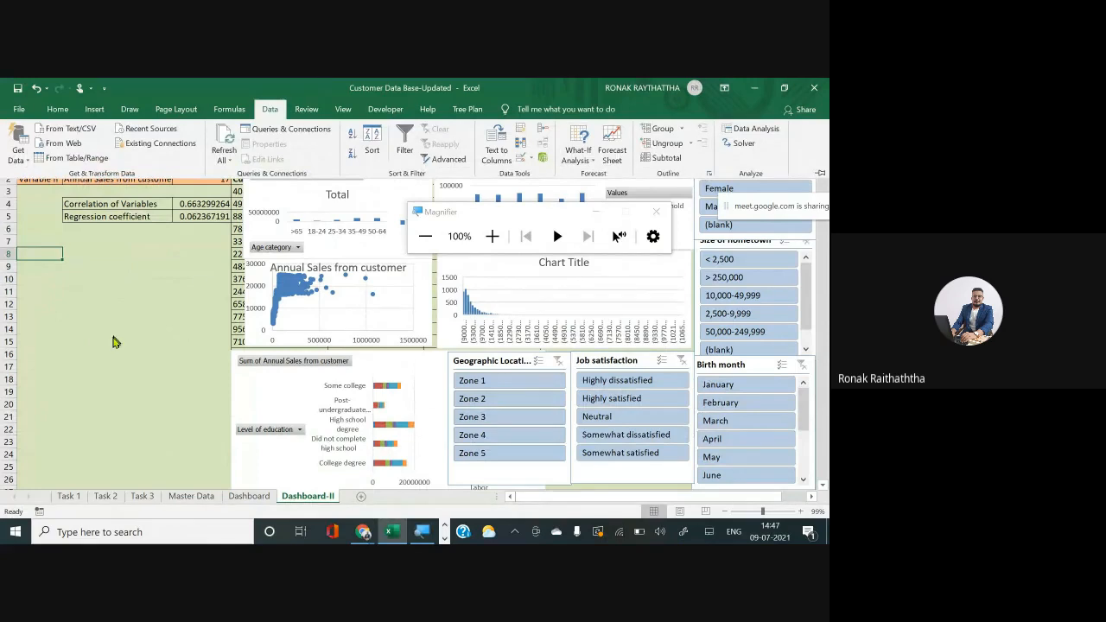
left_click(172, 296)
Step: Move the Total chart and the Annual Sales scatter chart downward to uncover the customer data in columns D and E
left_click_drag(334, 239, 372, 308)
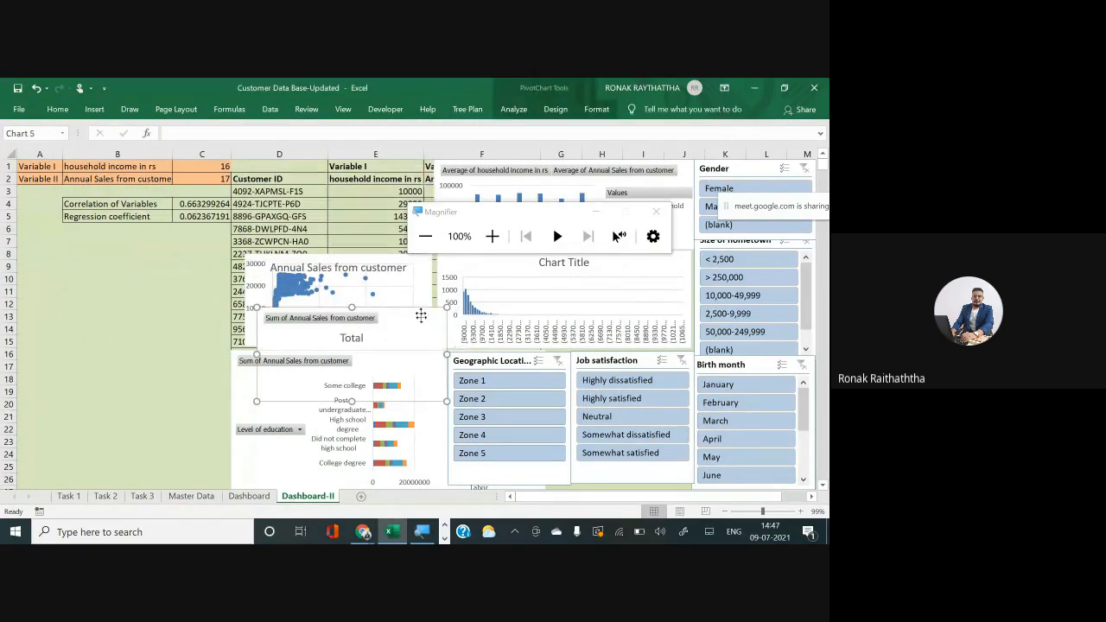
left_click(419, 294)
left_click_drag(424, 273, 438, 401)
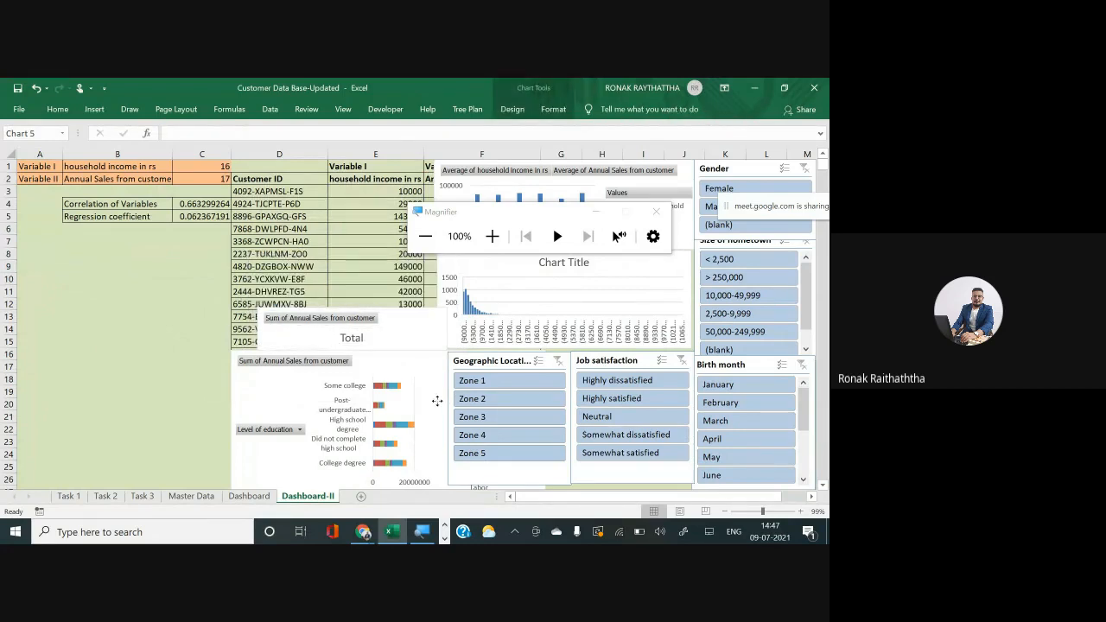
key("Escape")
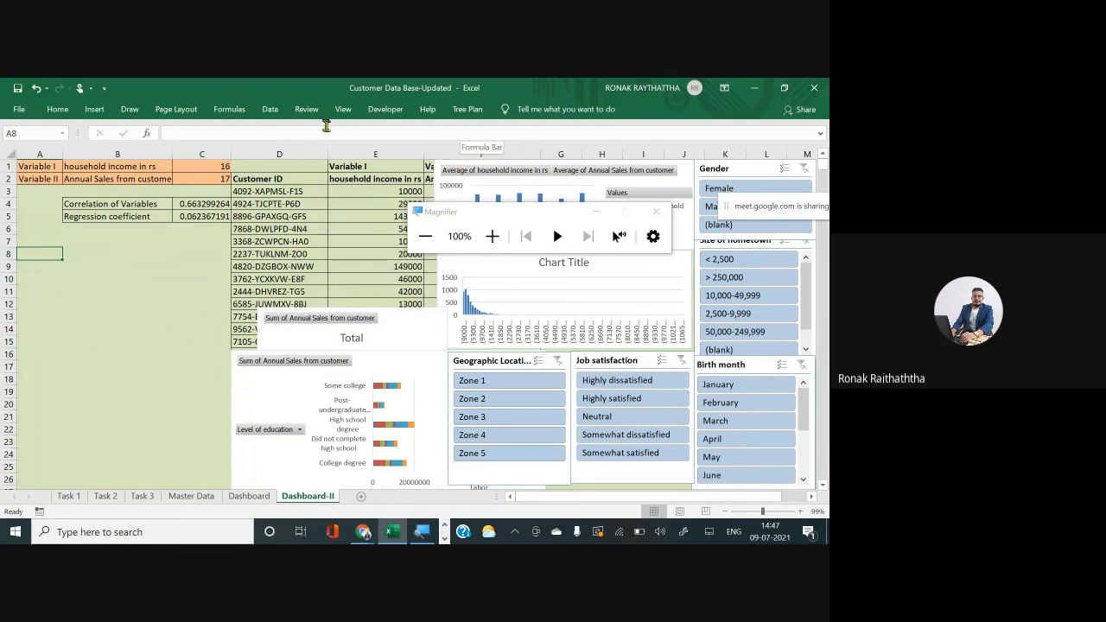
Step: Start the Descriptive Statistics tool from the Data Analysis tools
left_click(270, 110)
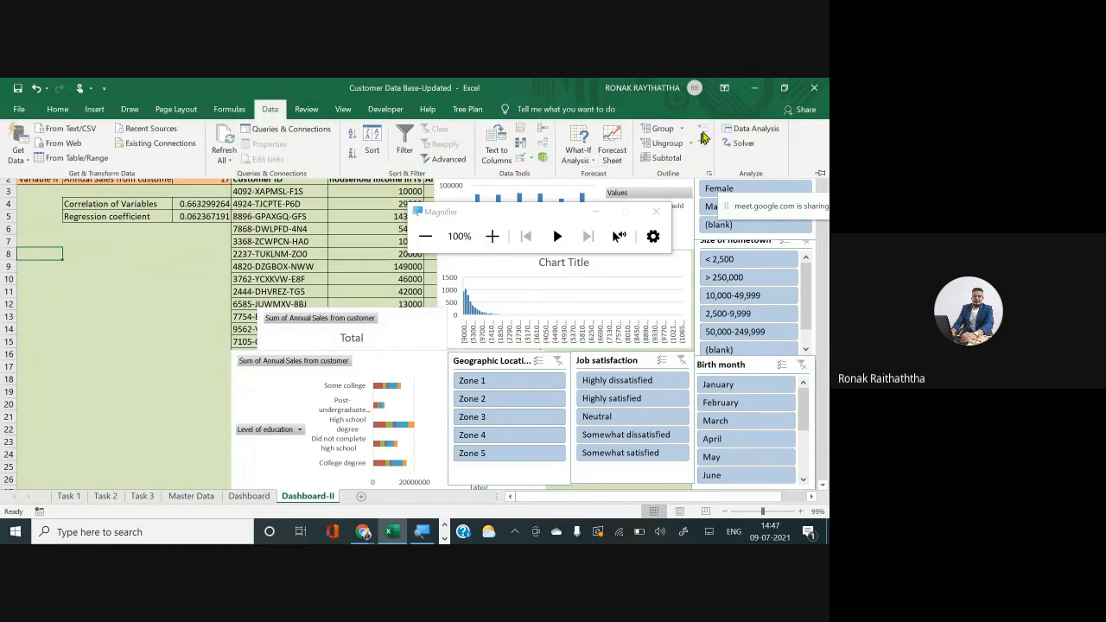
left_click(750, 129)
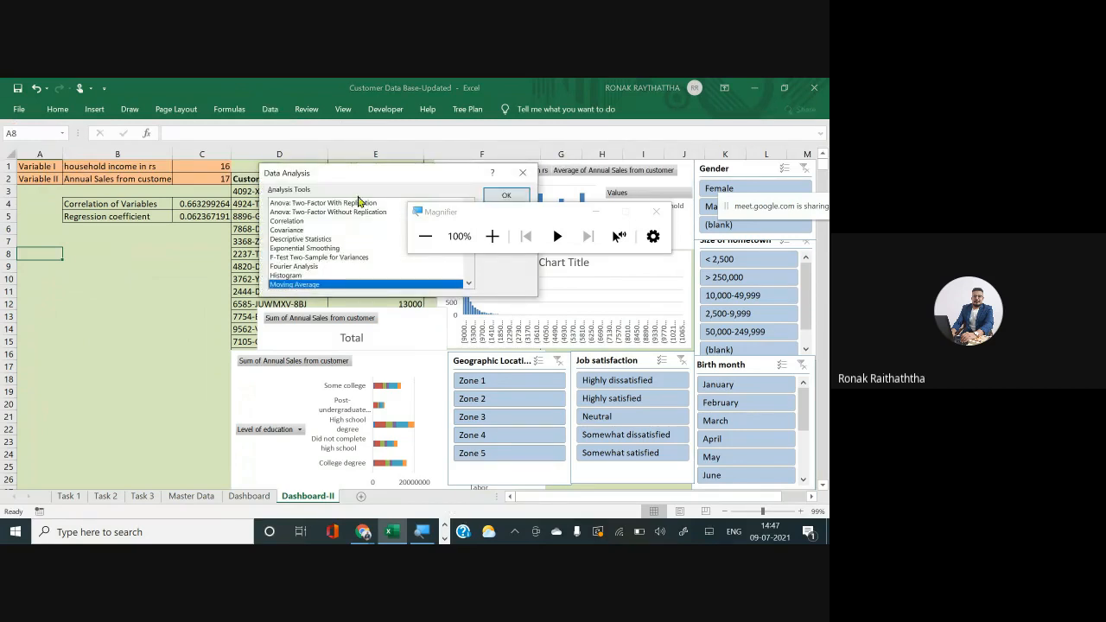
left_click(489, 231)
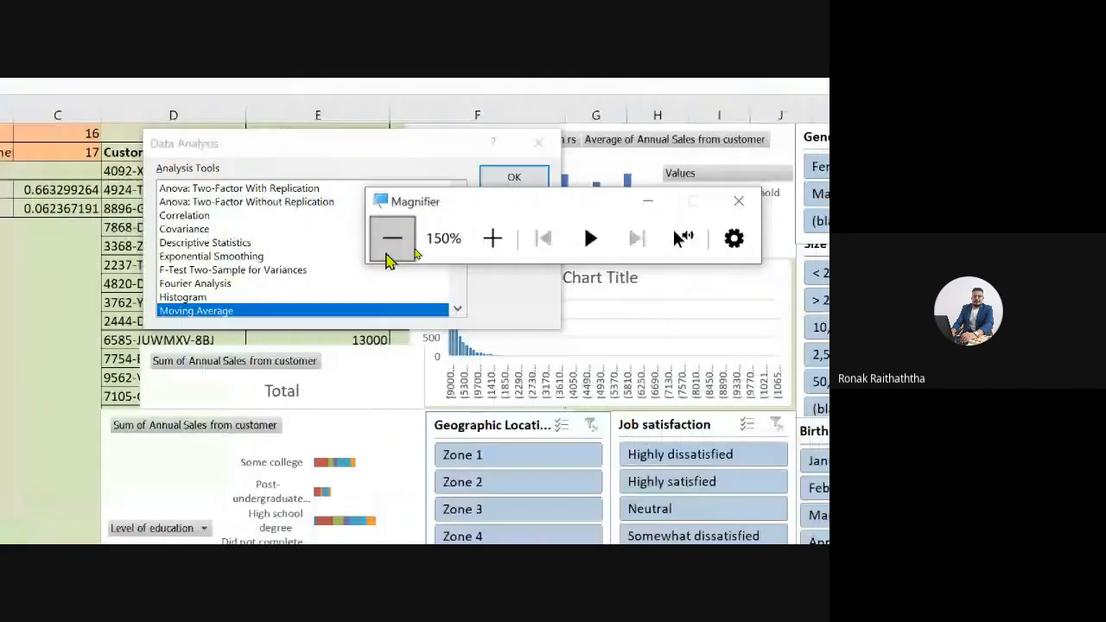
left_click(298, 248)
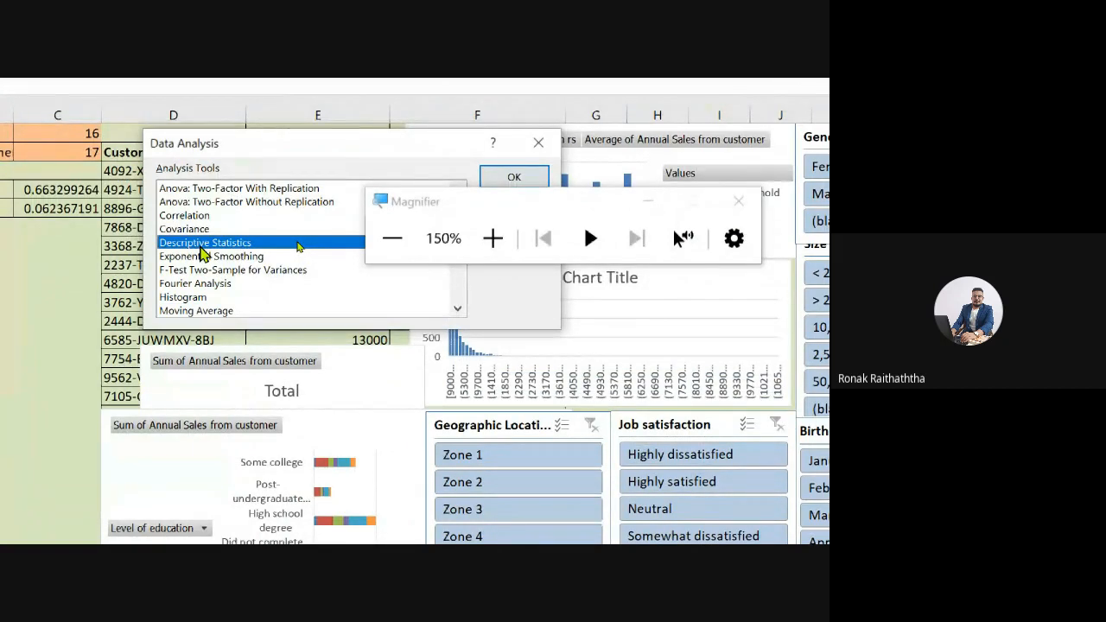
left_click_drag(239, 144, 170, 294)
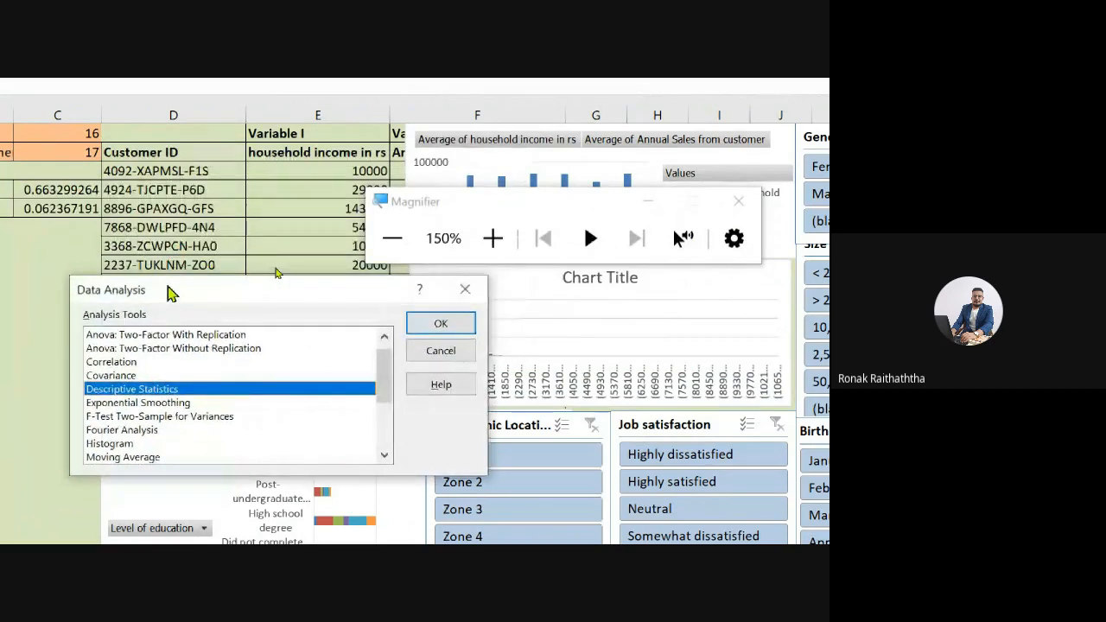
left_click(439, 327)
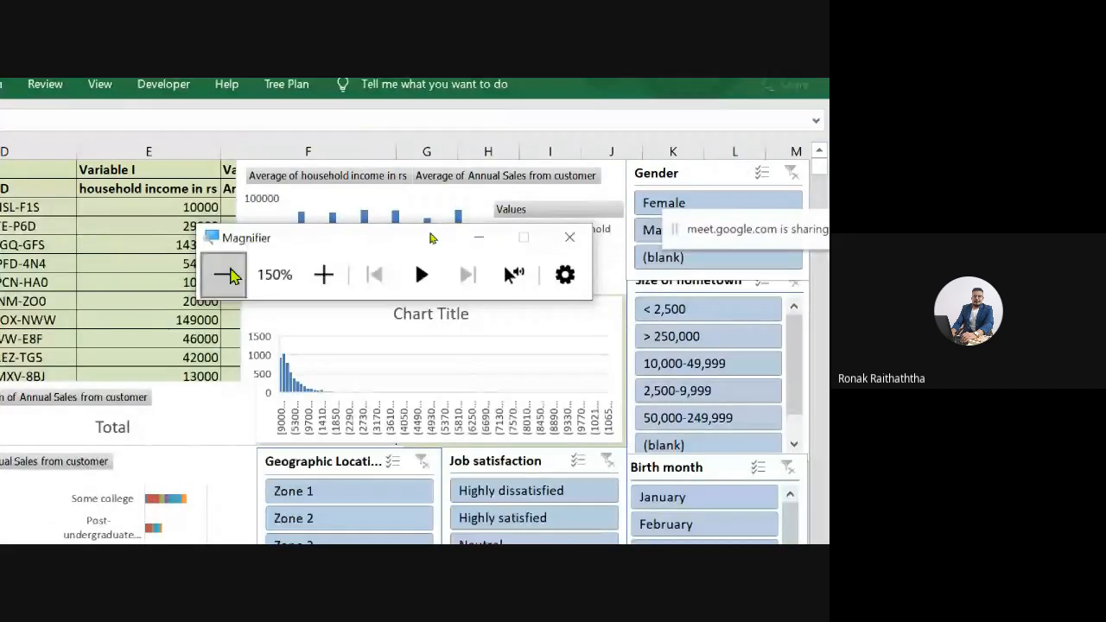
Step: Set the Descriptive Statistics input range to the household income values in E3:E5002
left_click(227, 271)
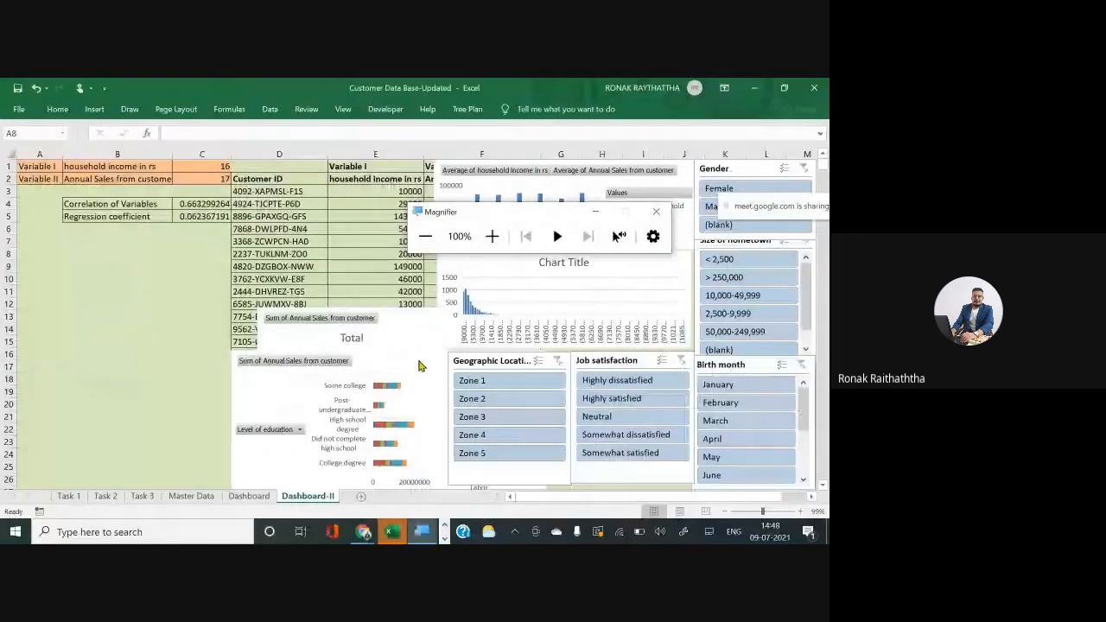
left_click(185, 298)
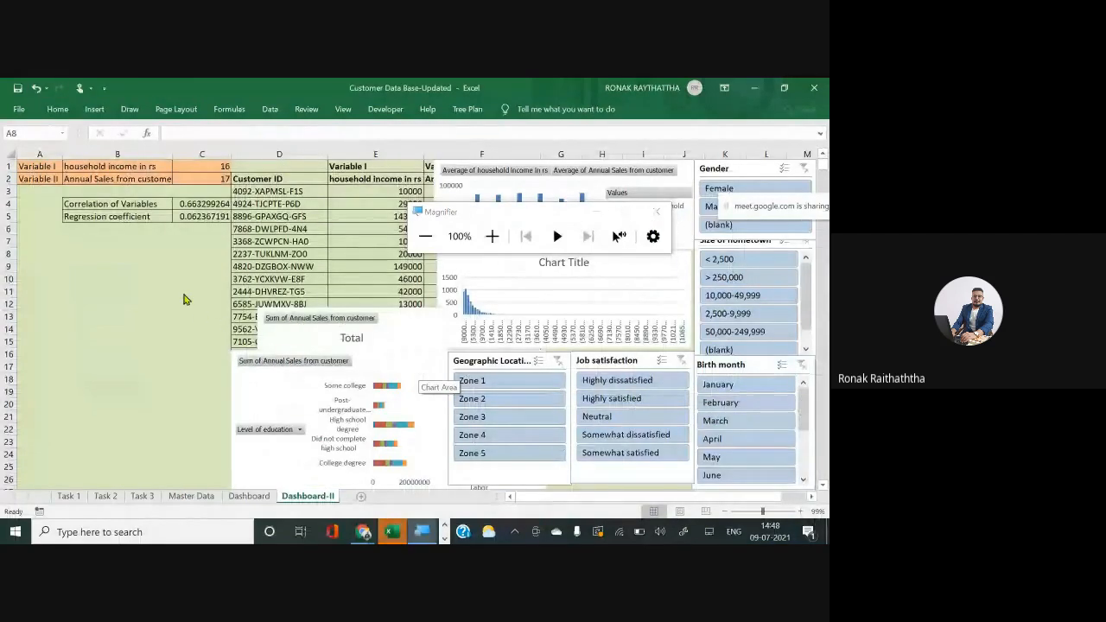
left_click_drag(298, 226, 204, 192)
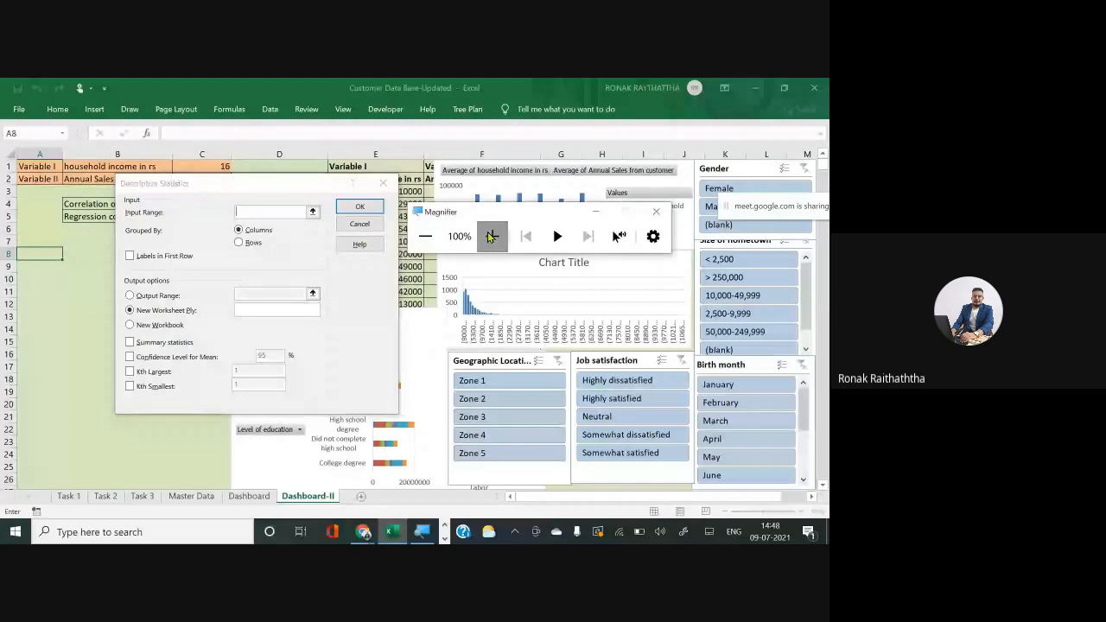
left_click(491, 236)
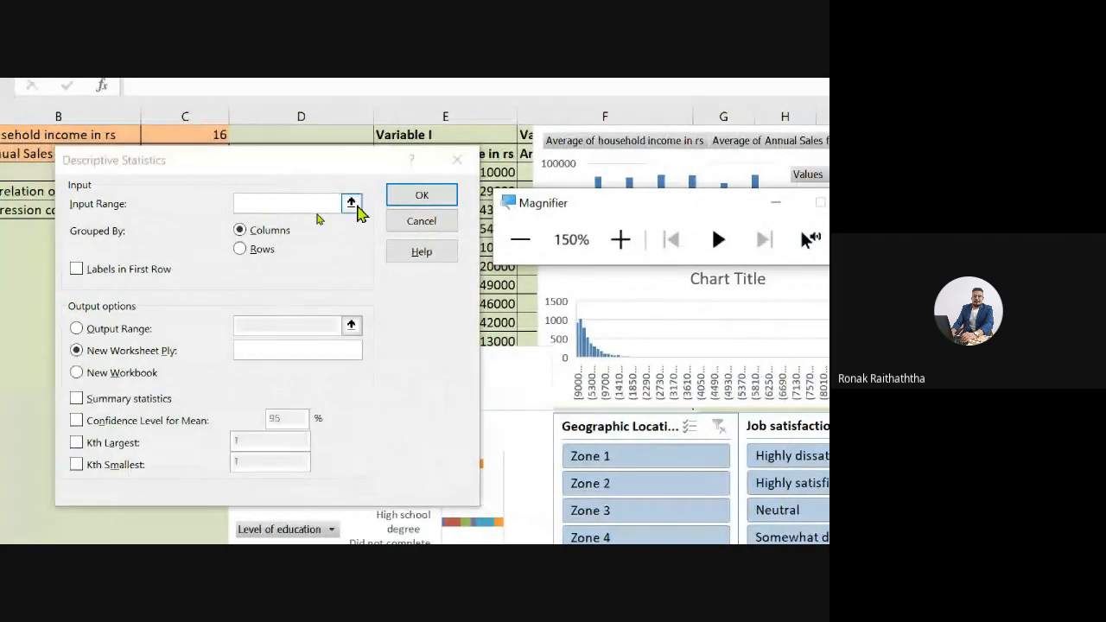
left_click(354, 205)
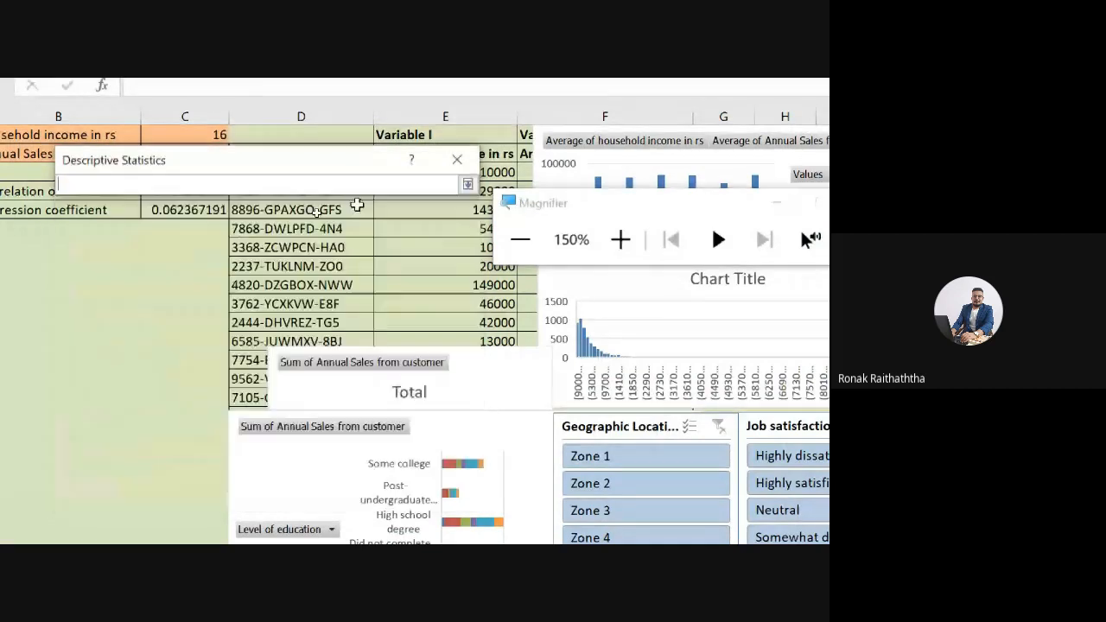
left_click_drag(259, 164, 148, 272)
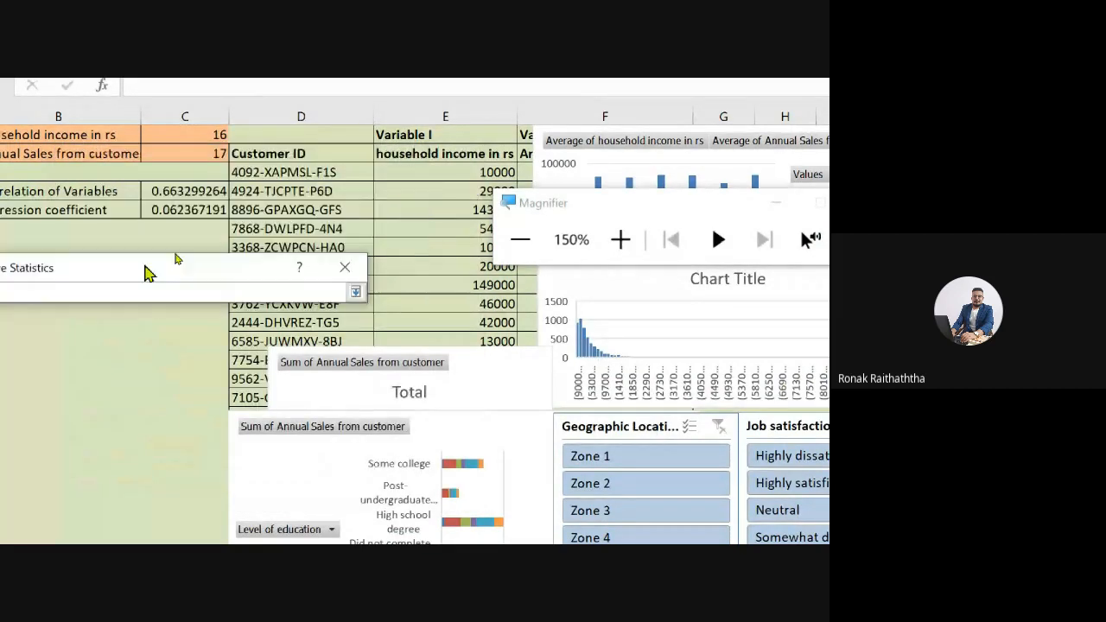
left_click(458, 170)
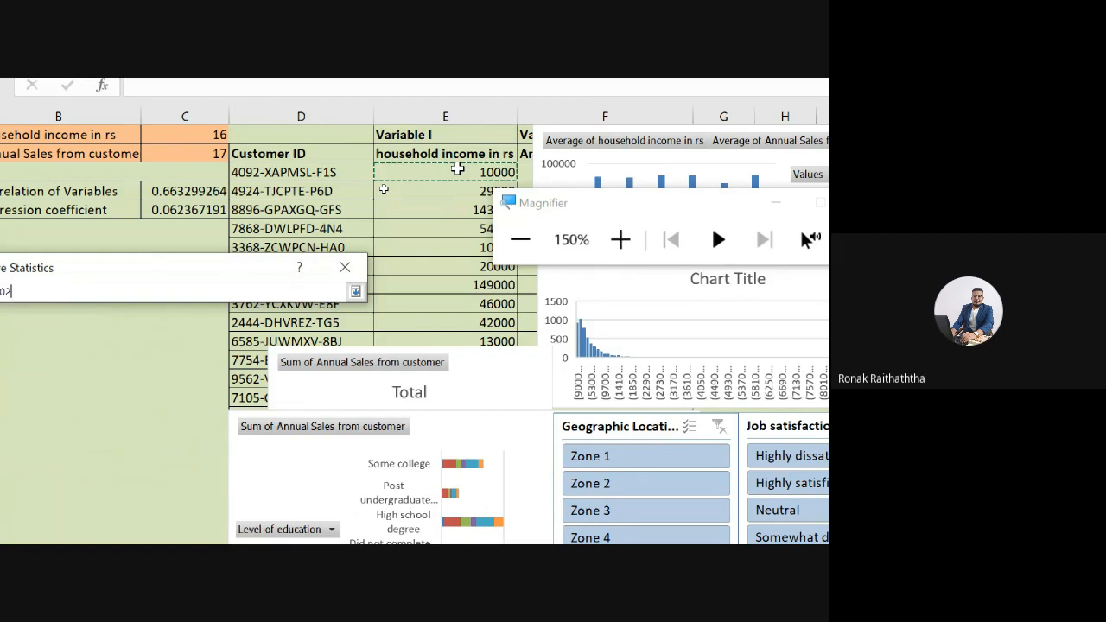
key("ctrl+shift+Down")
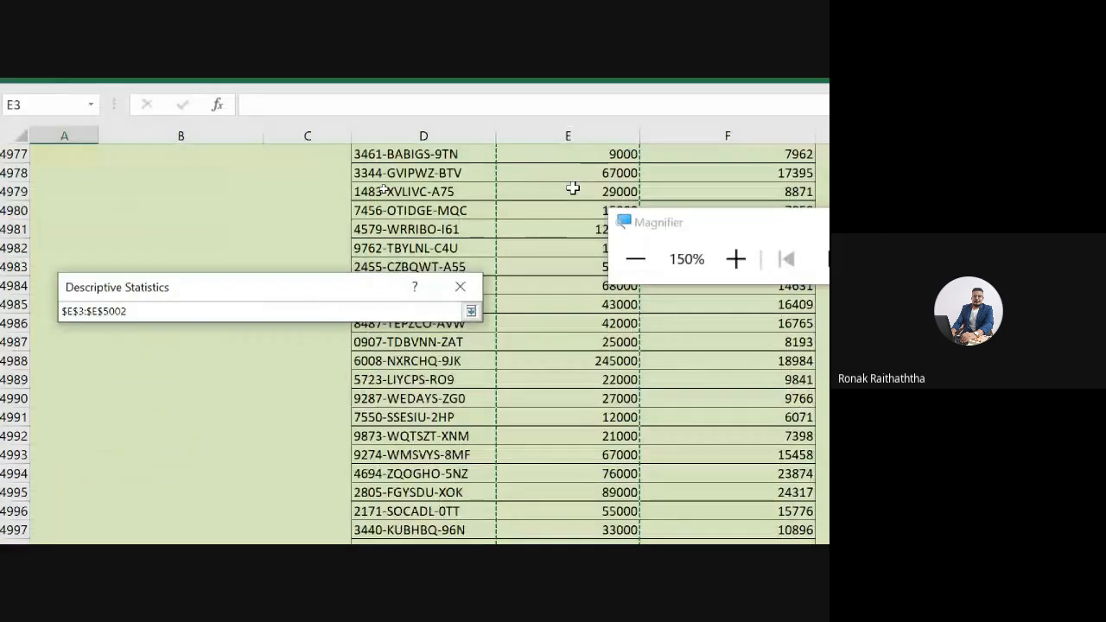
key("Return")
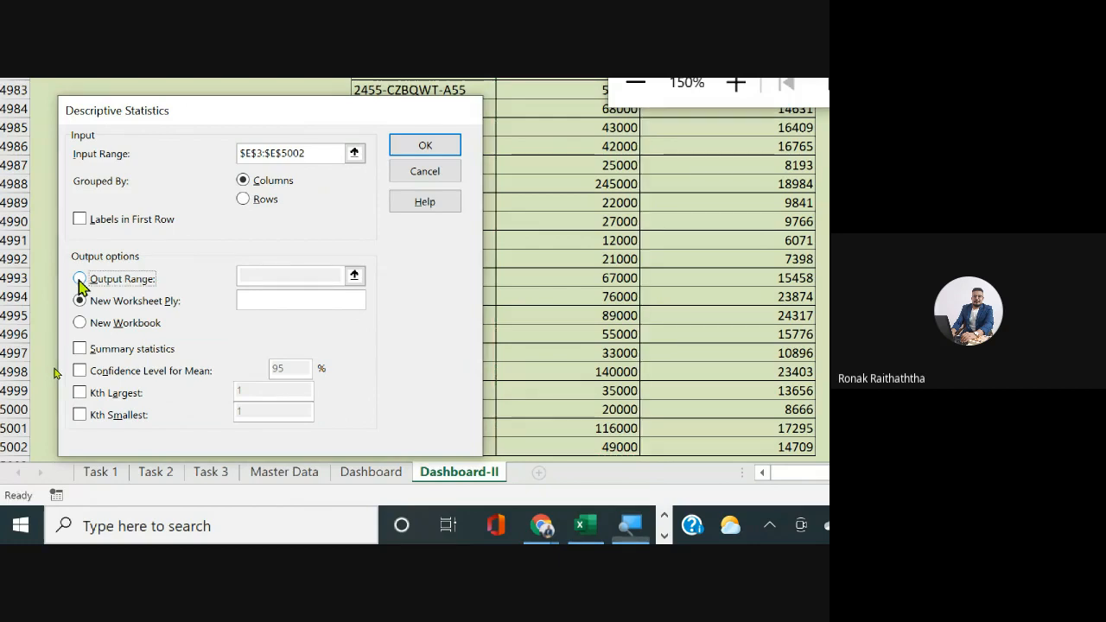
Step: Choose an output range on the current sheet for the descriptive statistics, starting at cell A8
key("Escape")
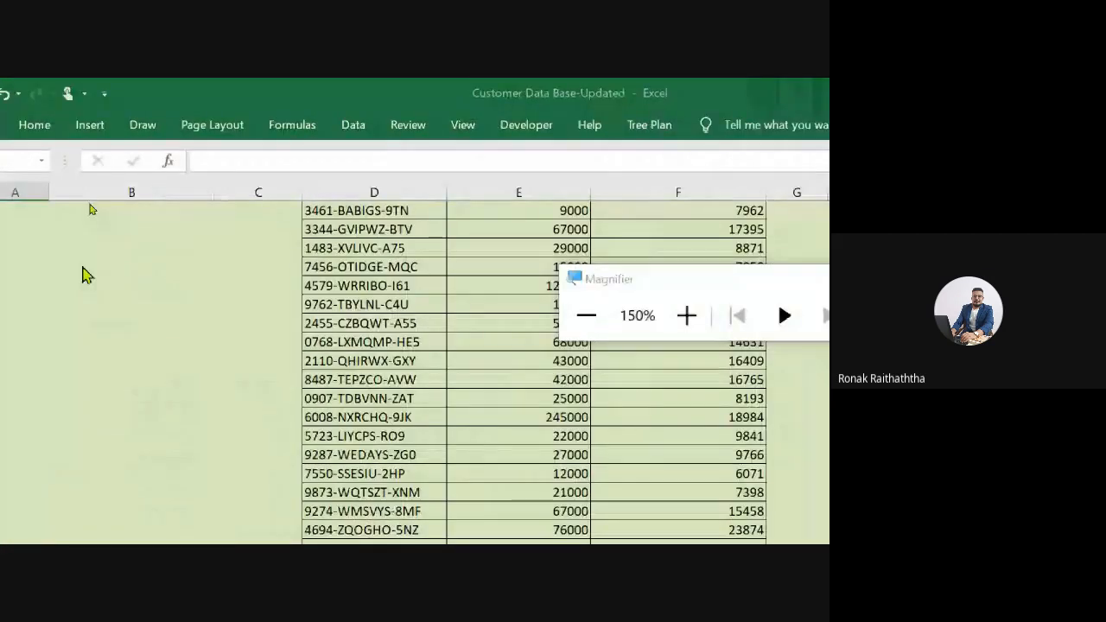
left_click(83, 268)
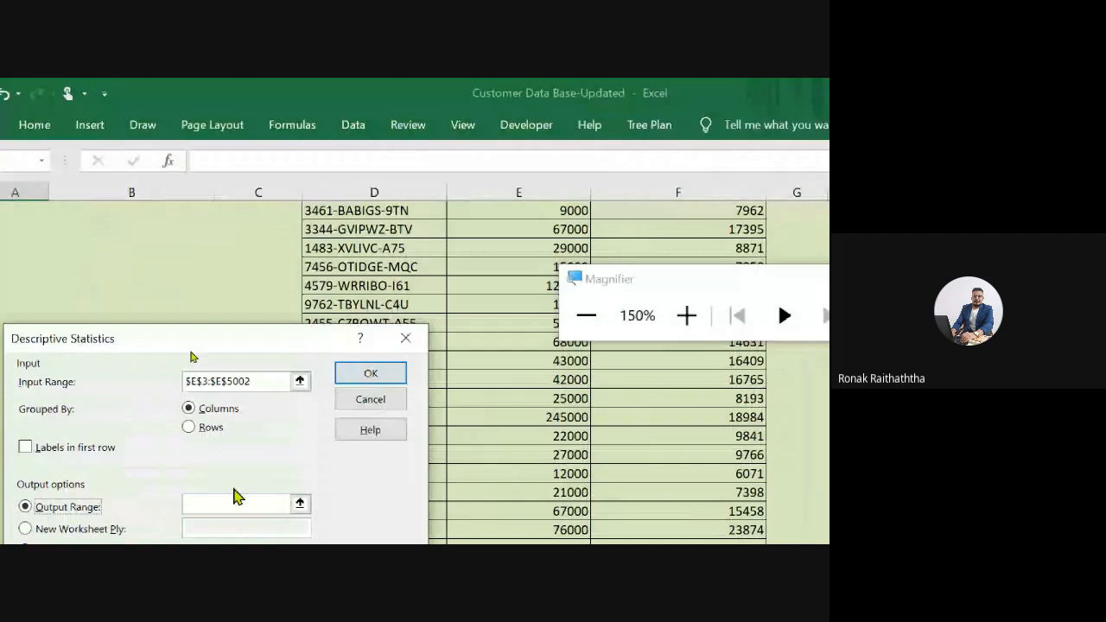
left_click(299, 504)
left_click(68, 260)
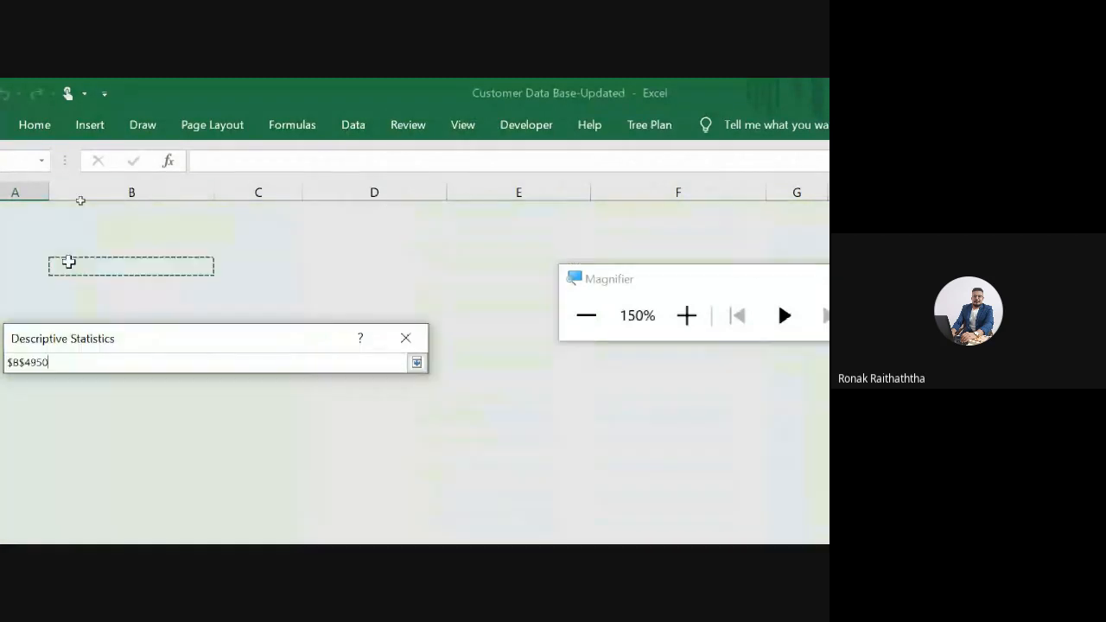
key("ctrl+Up")
key("Up")
key("Up")
key("Up")
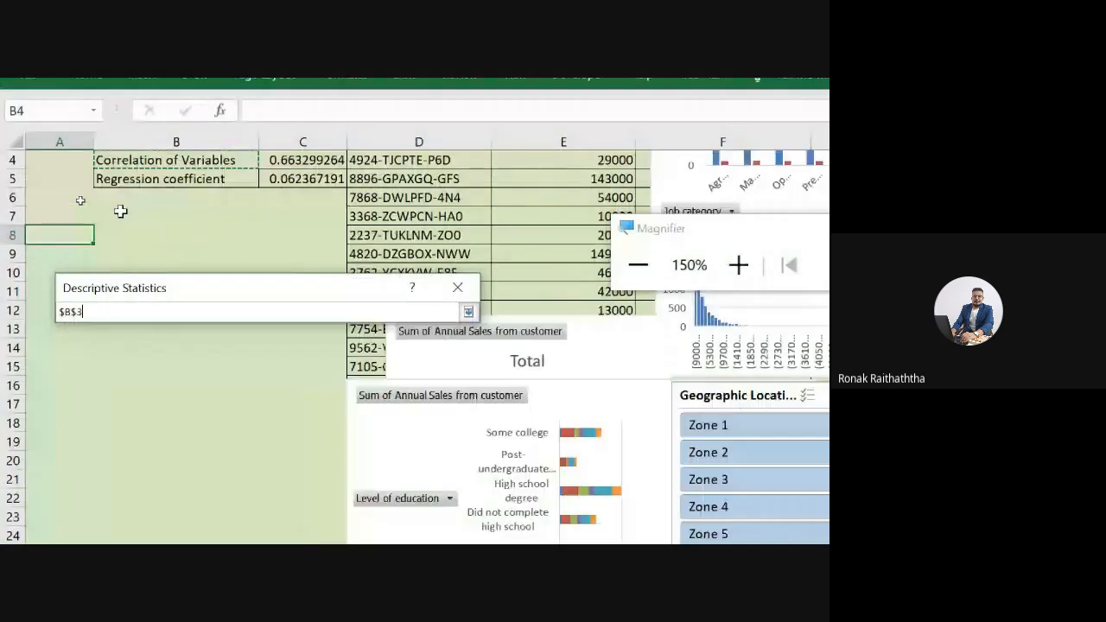
key("Down")
key("Down")
key("Down")
key("Down")
key("Down")
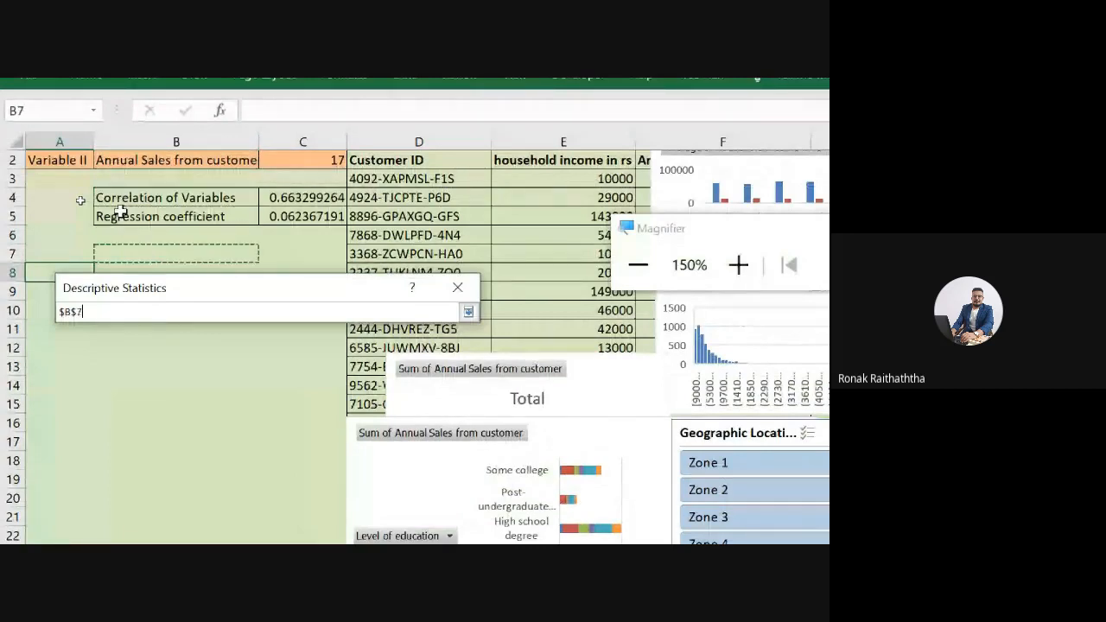
key("Left")
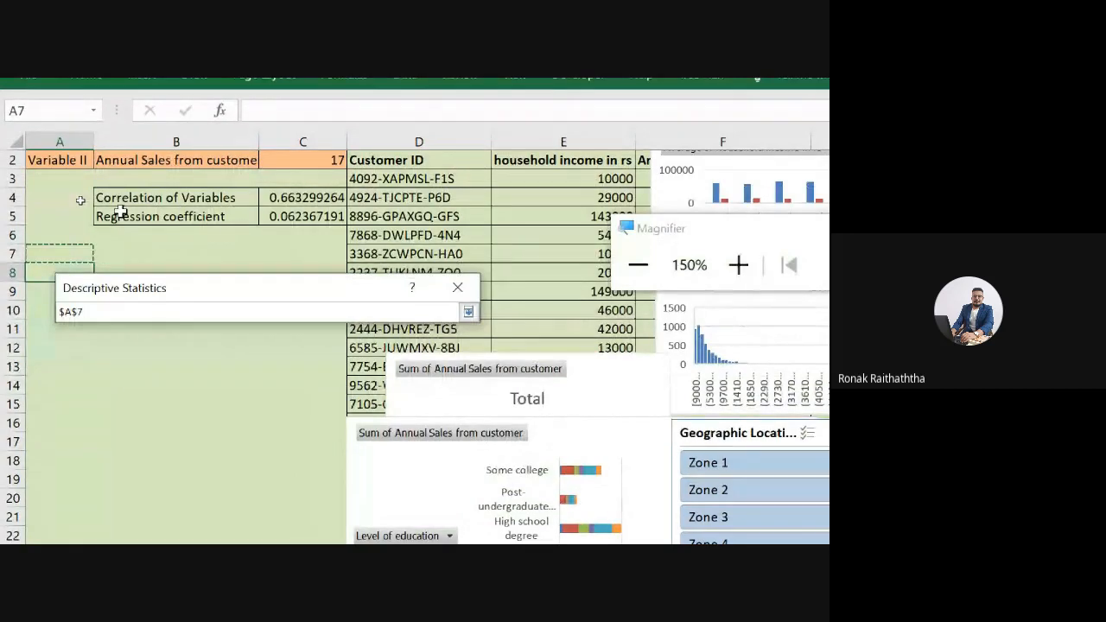
key("Right")
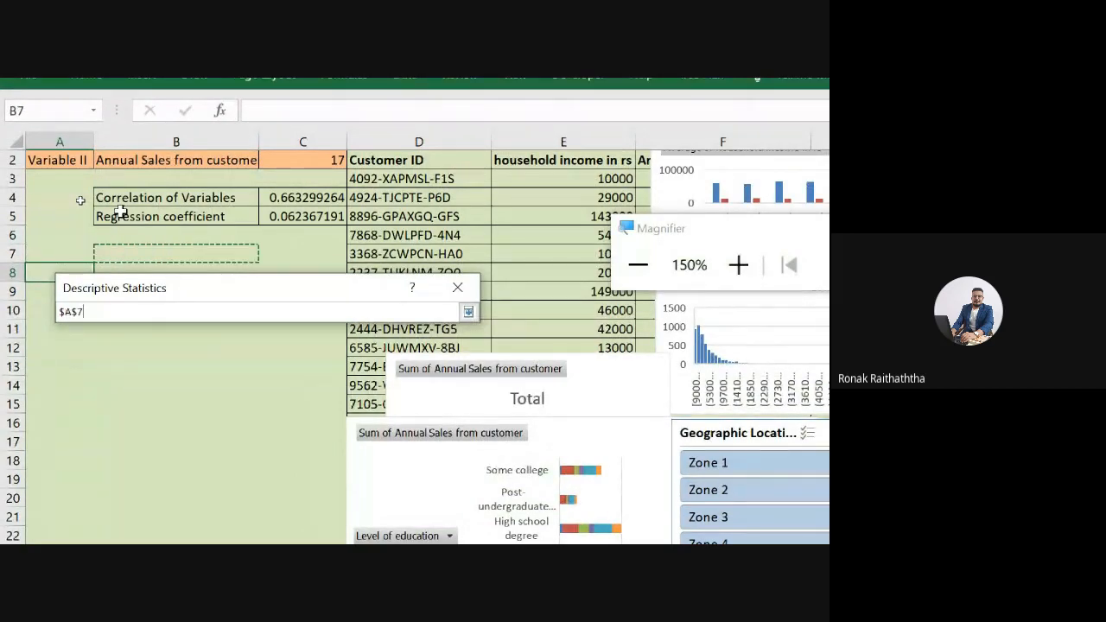
key("Down")
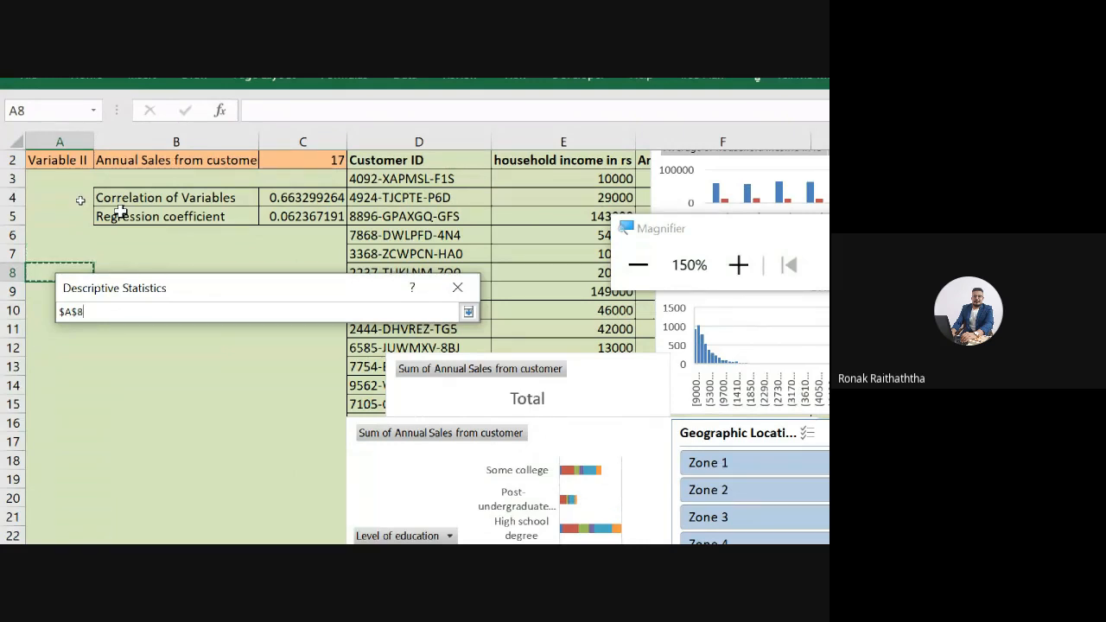
key("Return")
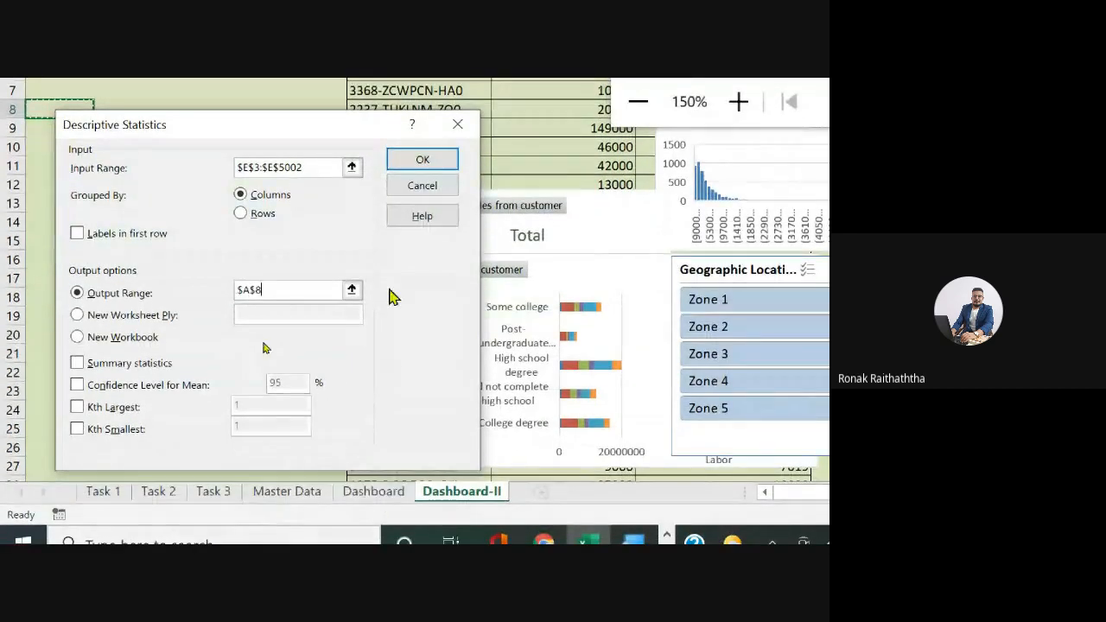
Step: Enable Summary statistics, leave Confidence Level for Mean off, and run the descriptive analysis
left_click(423, 159)
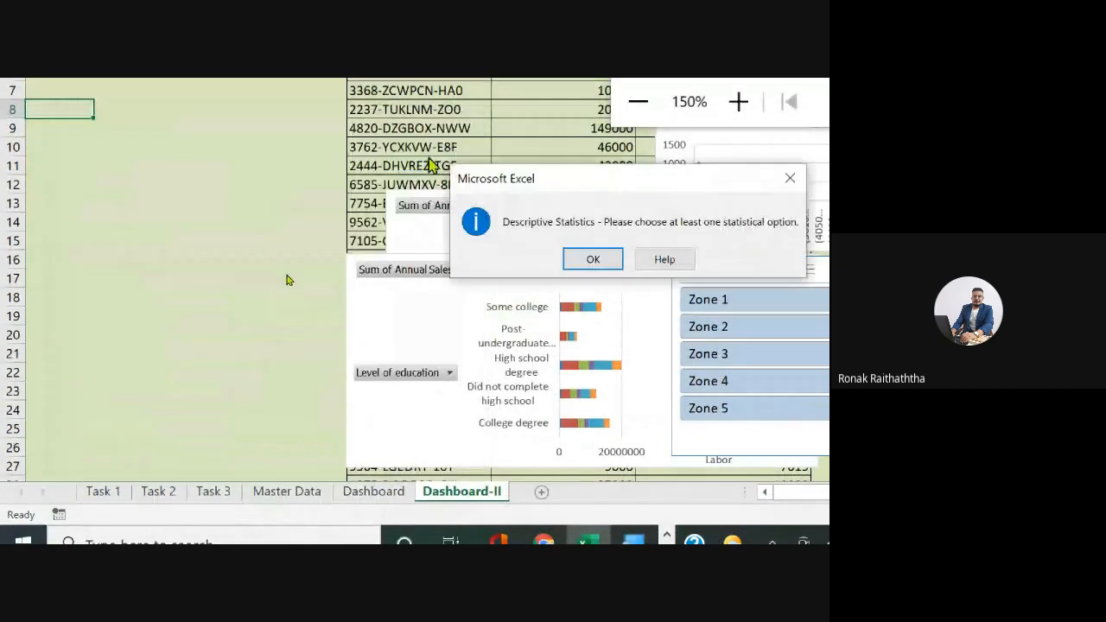
left_click(597, 259)
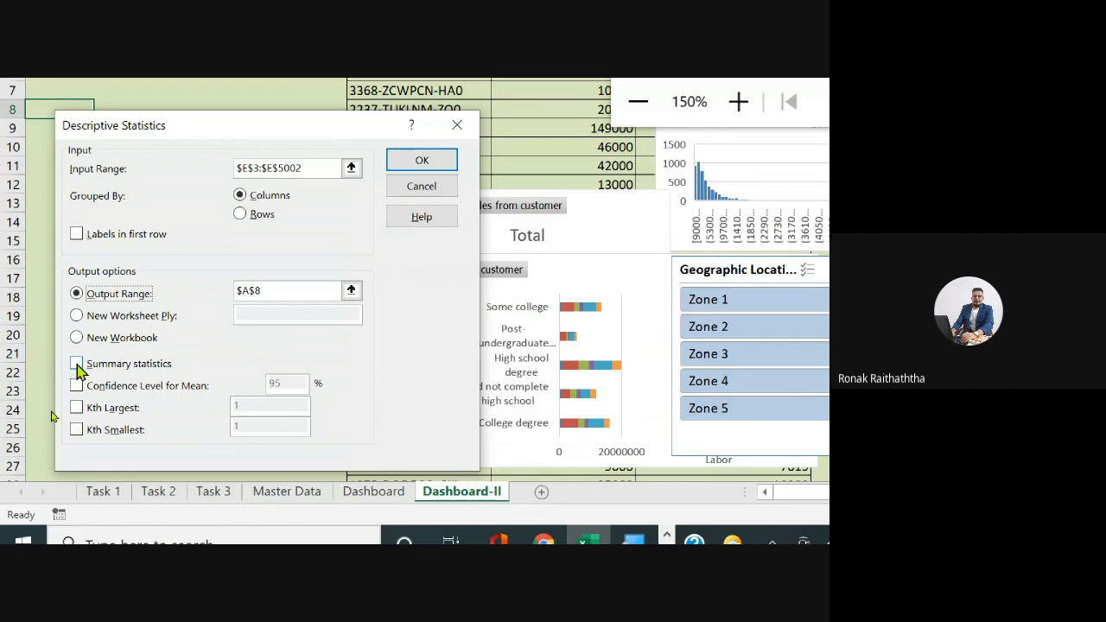
left_click(77, 365)
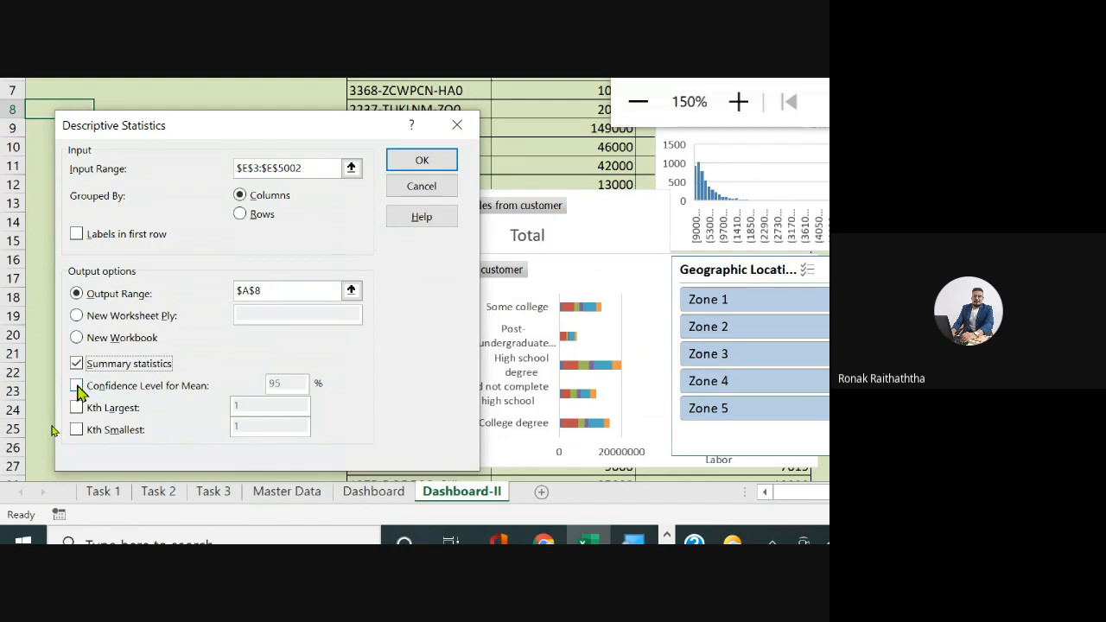
left_click(78, 386)
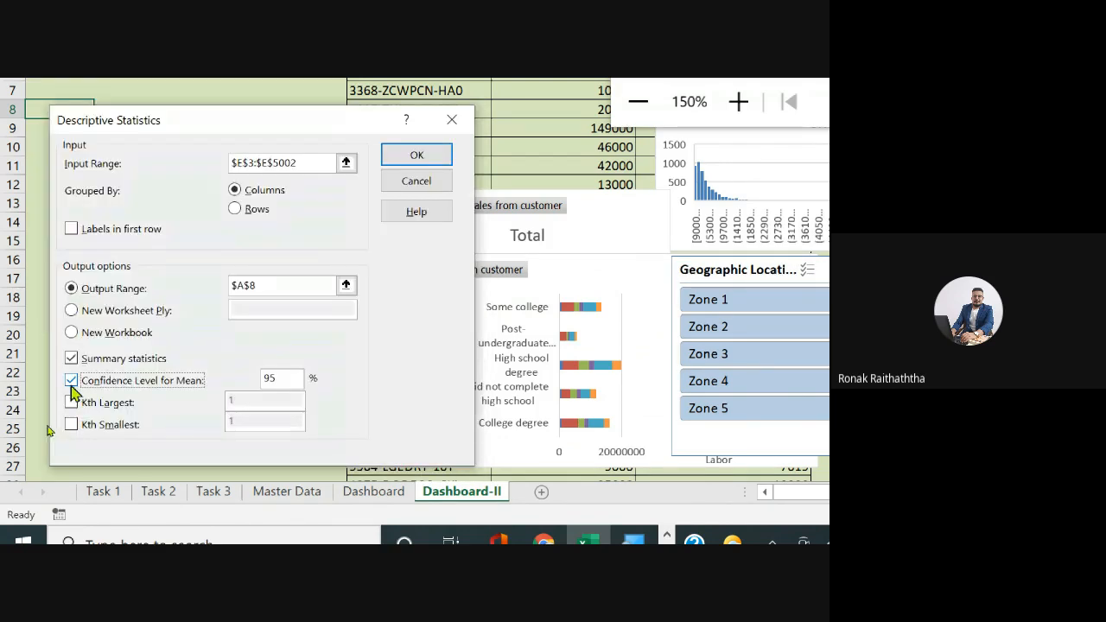
left_click(73, 384)
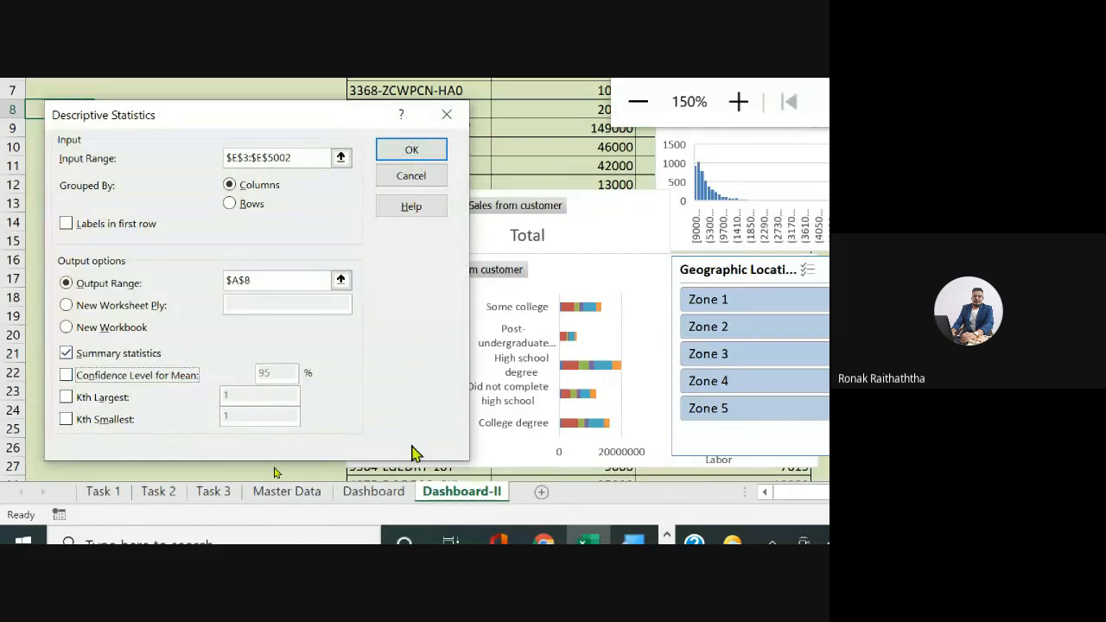
left_click(412, 151)
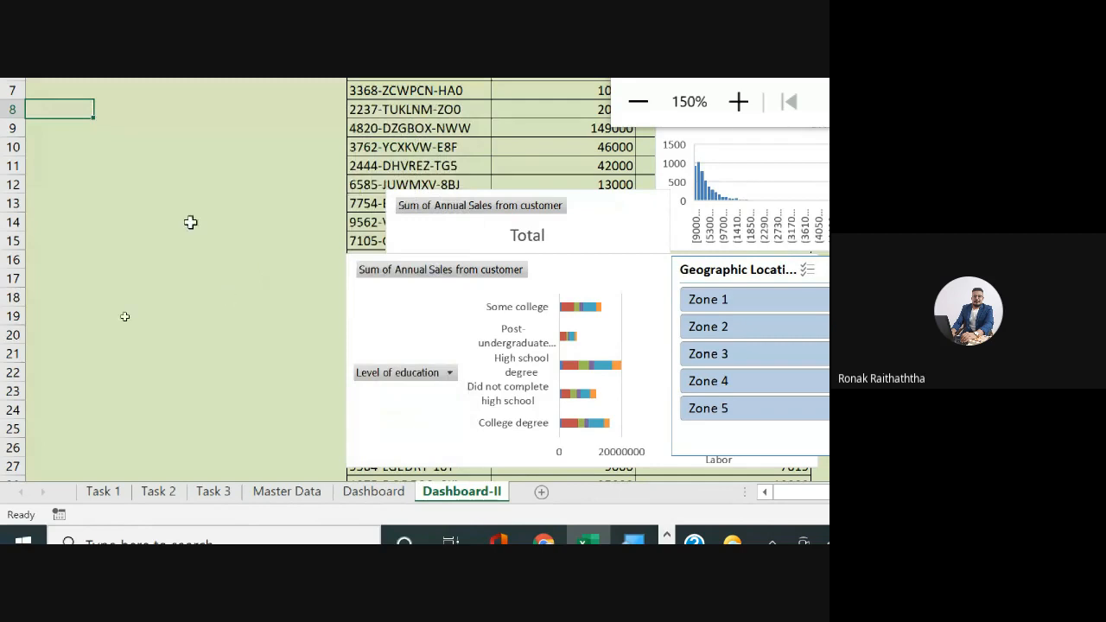
Step: Fill the descriptive statistics table starting at A8 with yellow
left_click(114, 184)
scroll(101, 156, "up", 1)
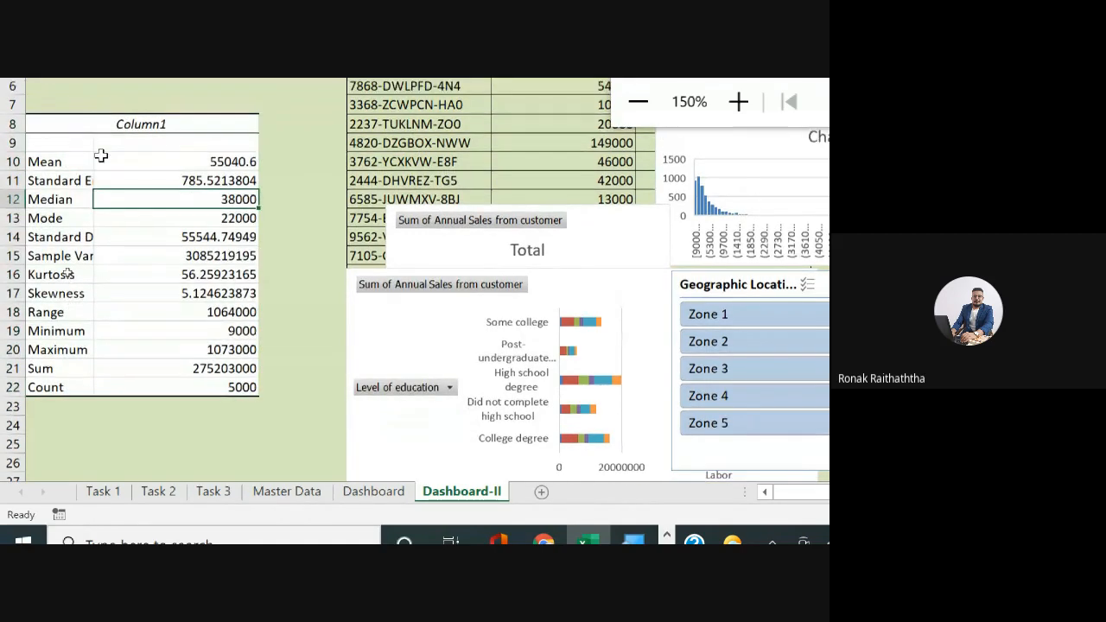
left_click(45, 129)
left_click_drag(158, 298, 200, 400)
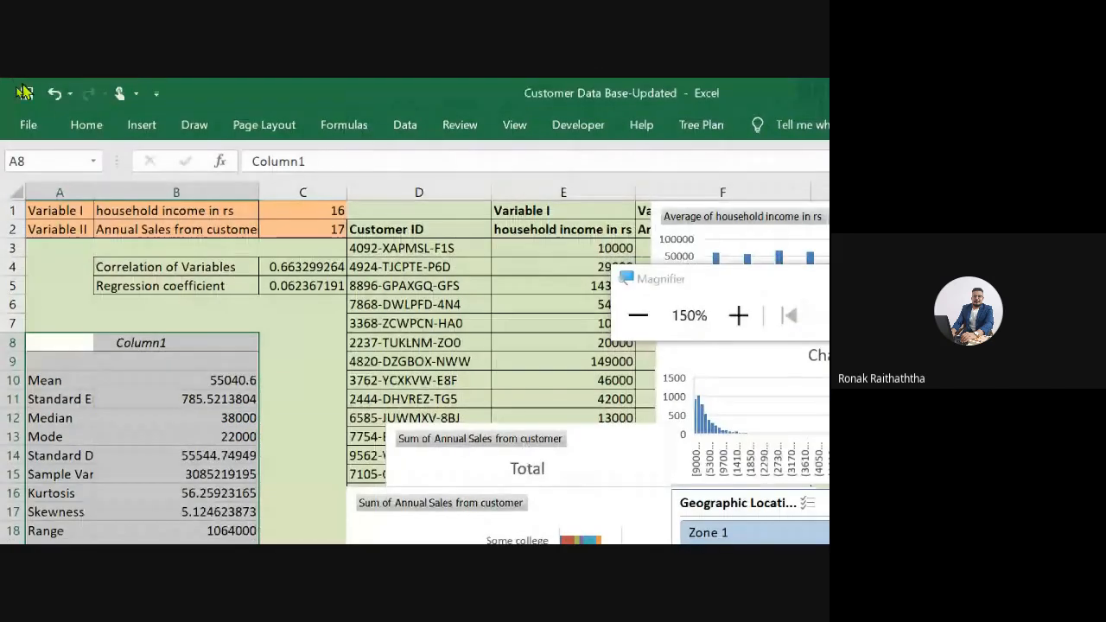
left_click(86, 110)
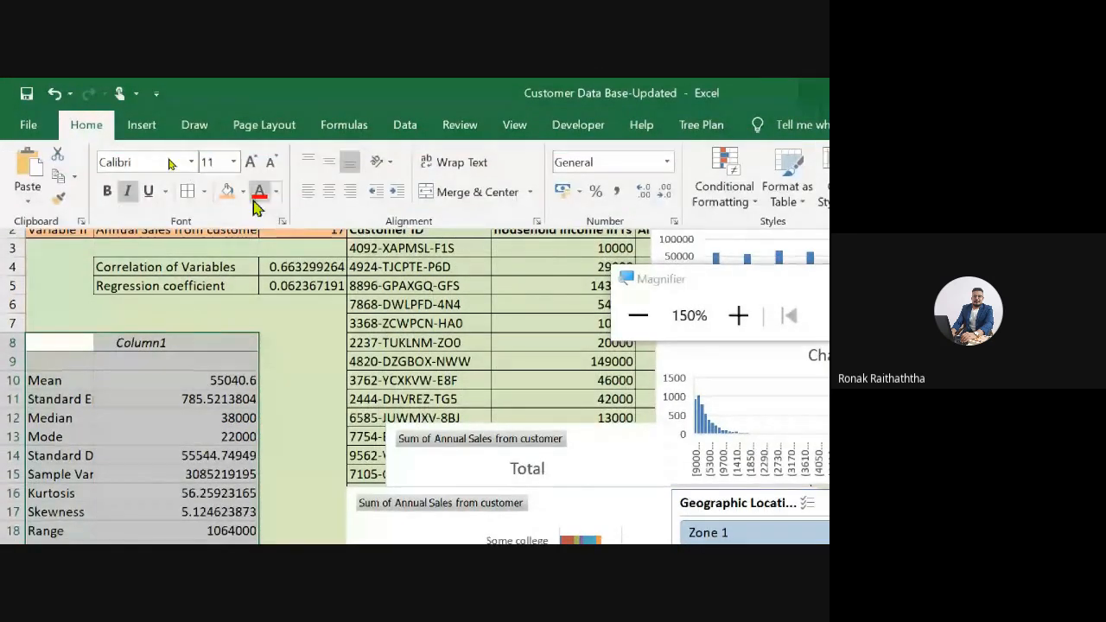
left_click(243, 192)
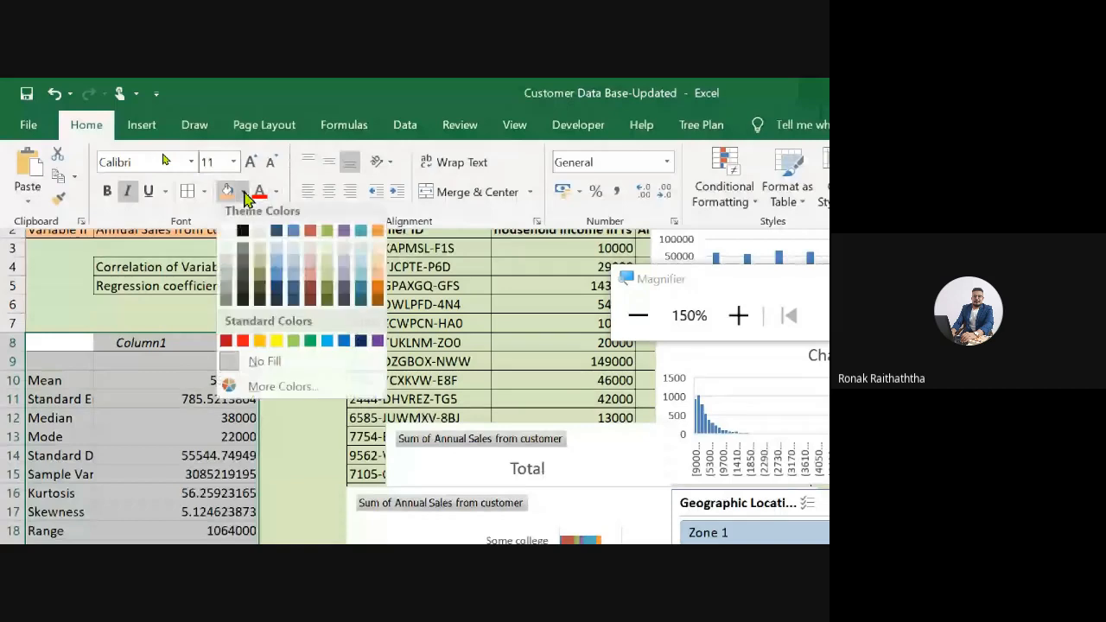
left_click(277, 345)
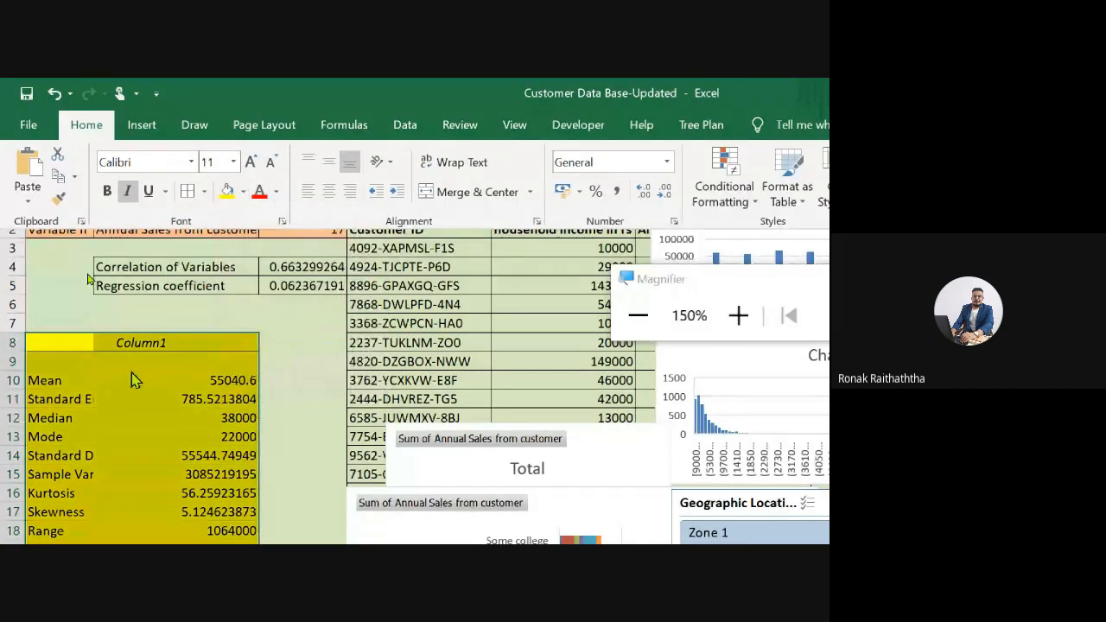
Step: Apply all borders to the descriptive statistics table starting at A8 and widen column A to fit its labels
type("ba")
key("Escape")
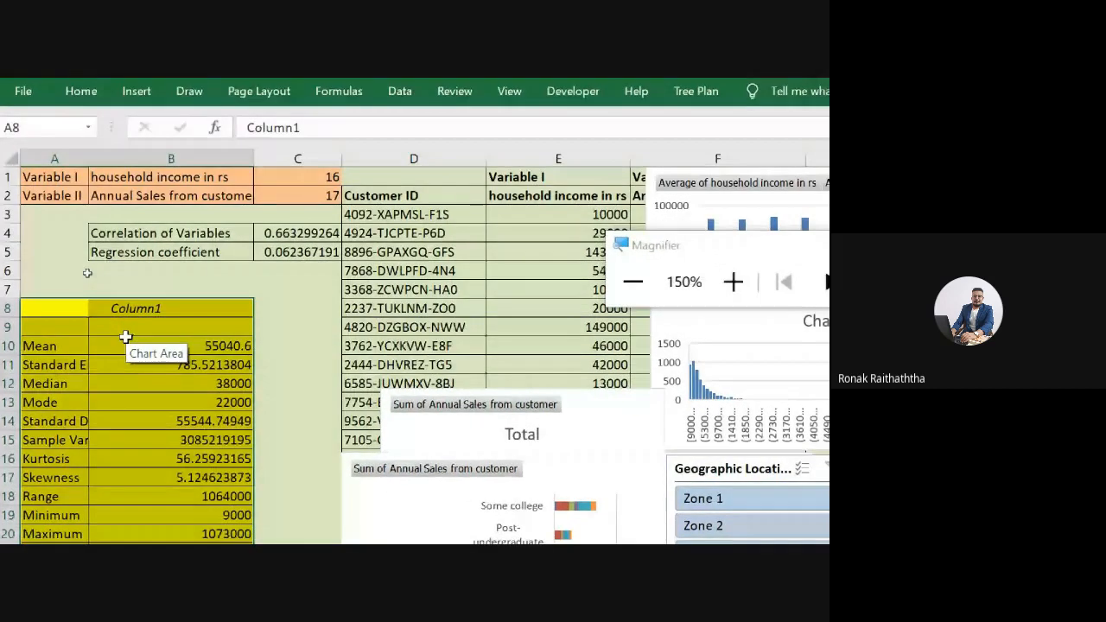
key("Down")
key("Up")
key("Down")
key("Down")
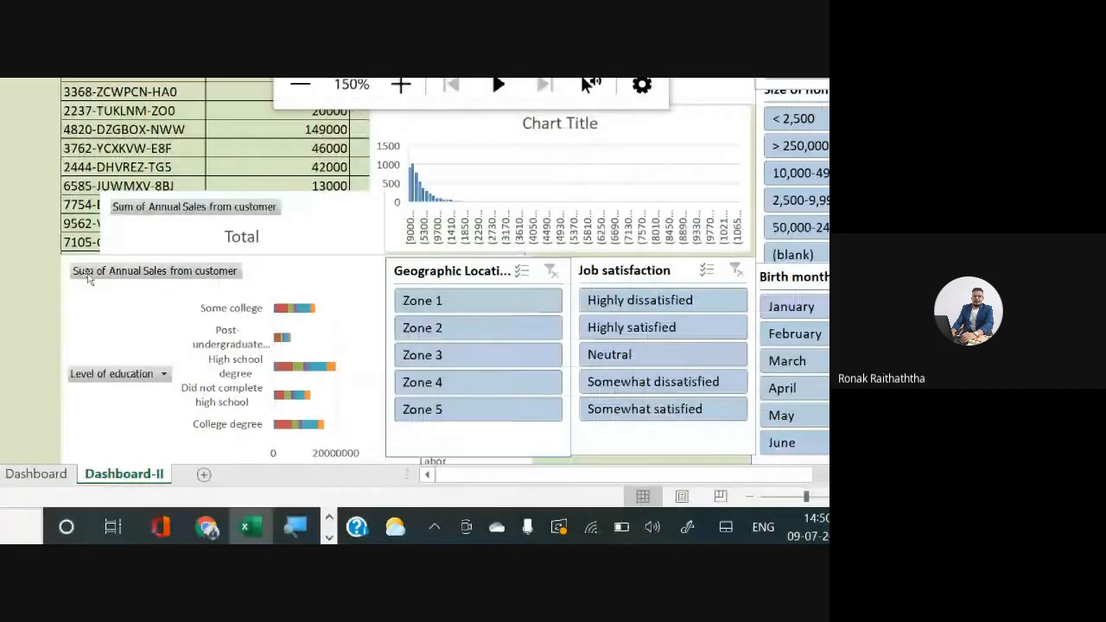
key("F2")
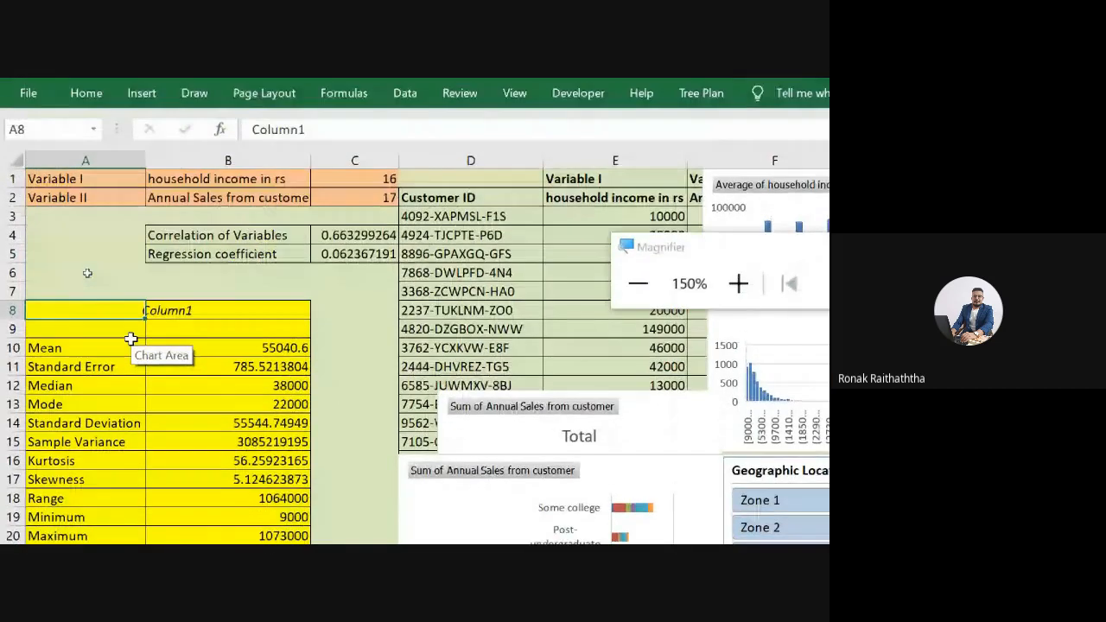
key("BackSpace")
key("BackSpace")
key("BackSpace")
key("BackSpace")
key("BackSpace")
key("BackSpace")
key("BackSpace")
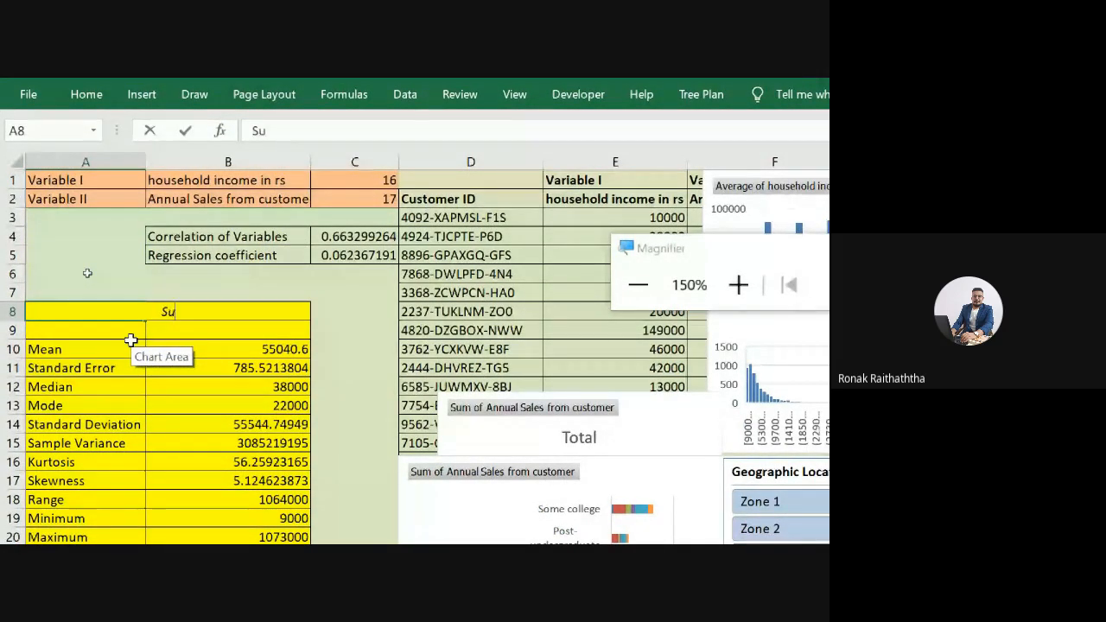
key("Escape")
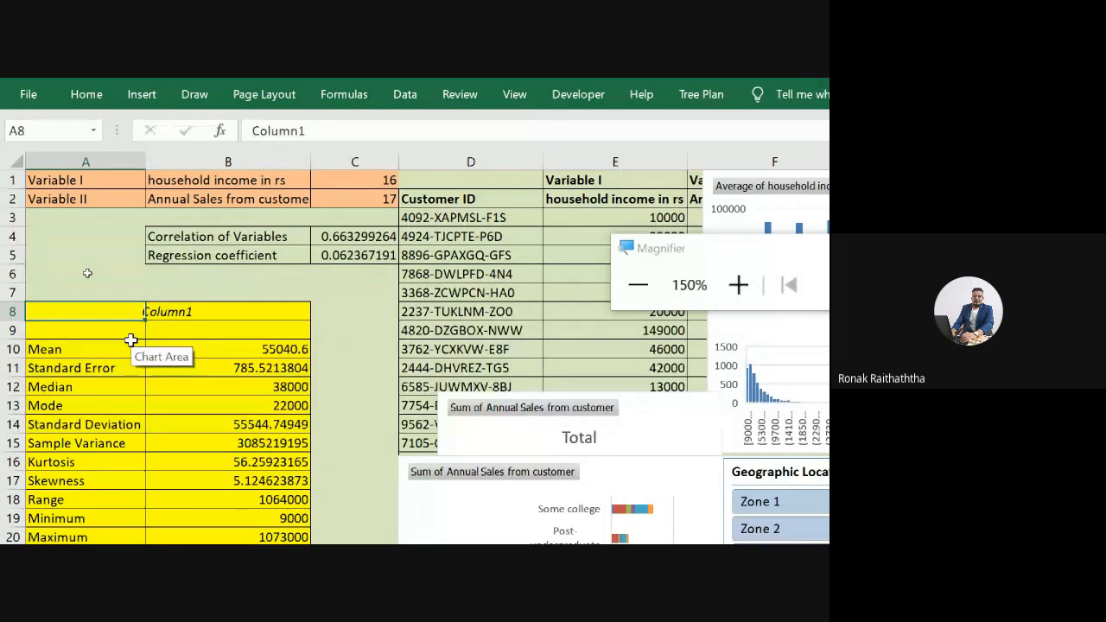
type("S")
key("Escape")
Step: Enter the heading "Summary Statistics" in cell A9 and make it bold
key("Down")
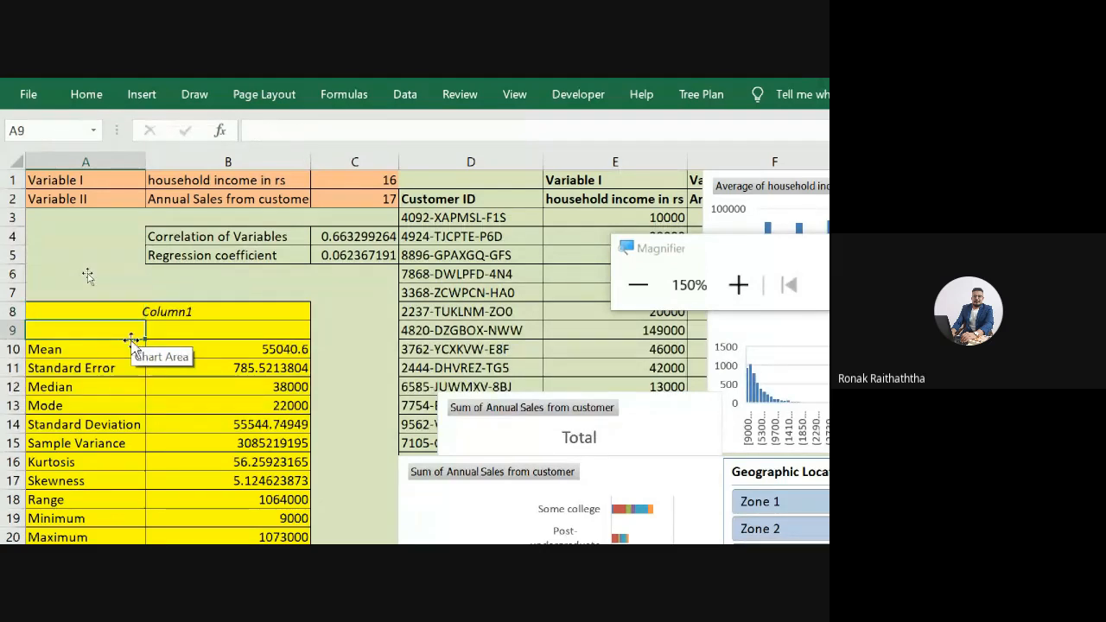
type("Summary Statist")
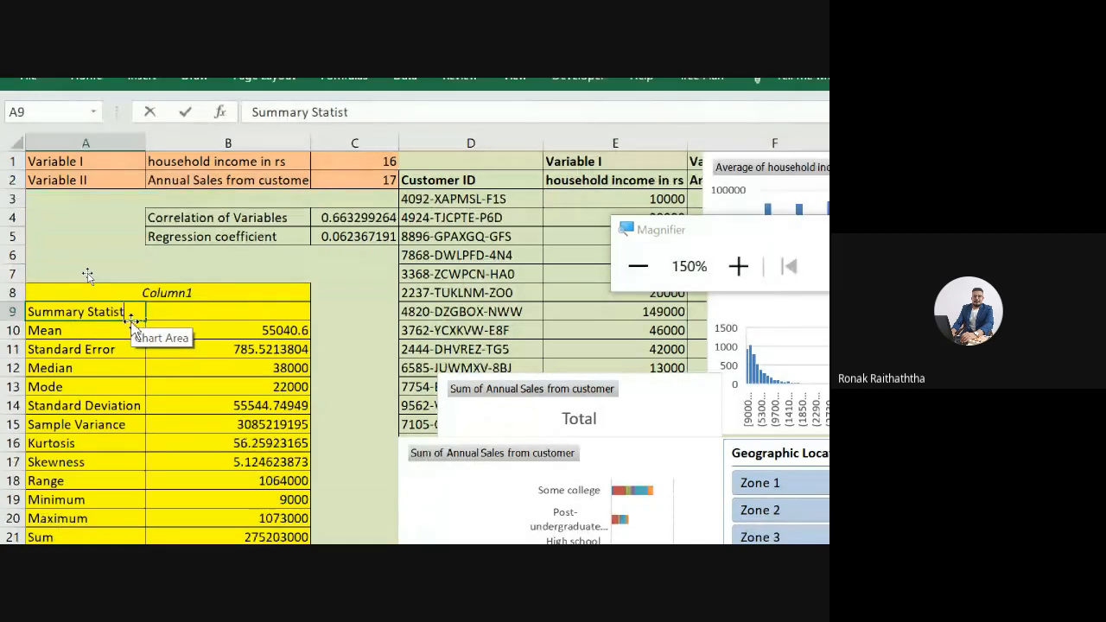
type("ics")
key("Return")
key("Up")
key("ctrl+b")
Step: Link cell B9 to the Variable I name with =B1 and make it bold
key("Right")
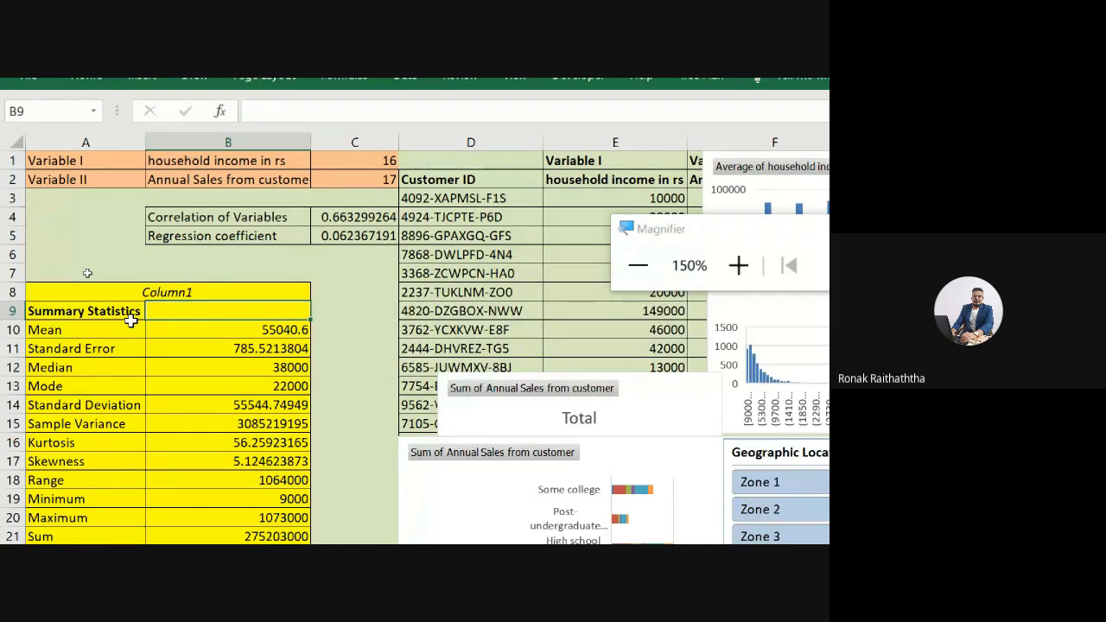
type("=")
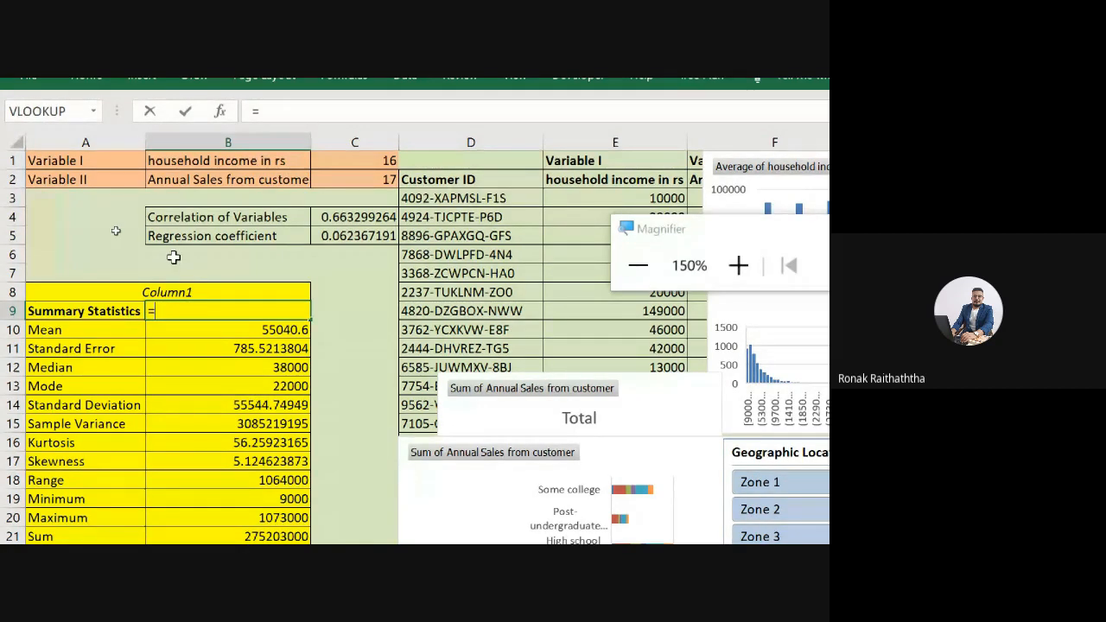
left_click(218, 160)
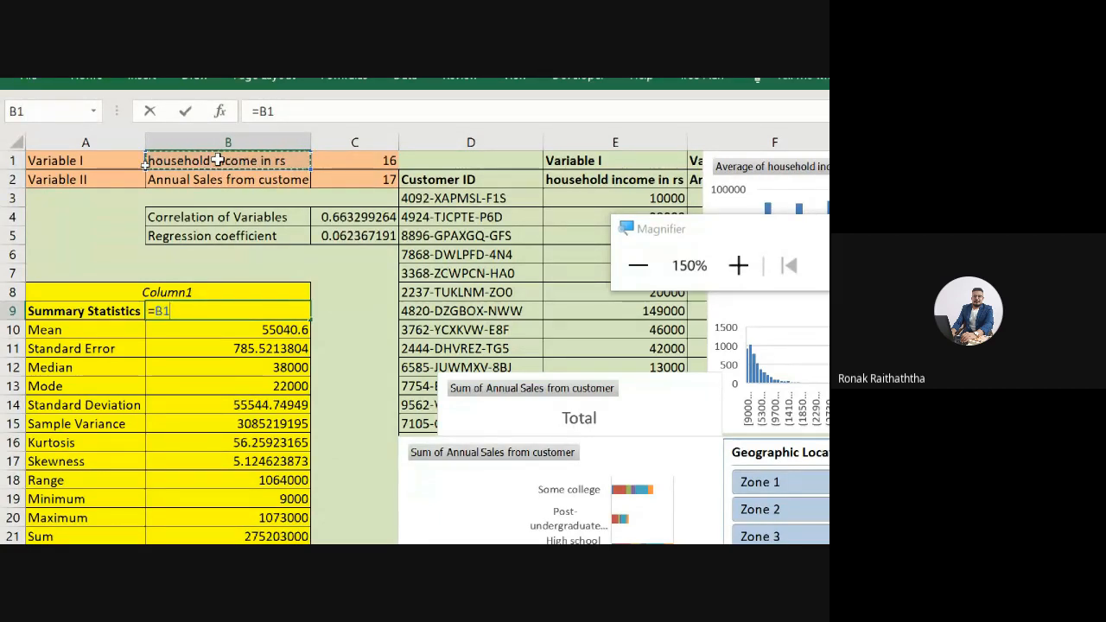
key("Return")
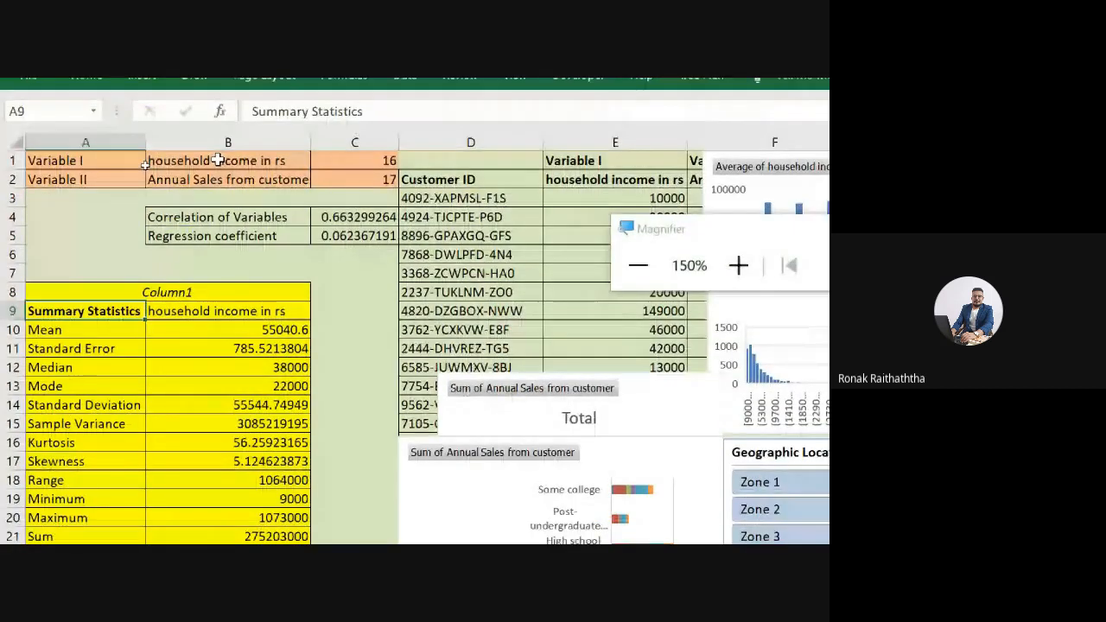
key("Right")
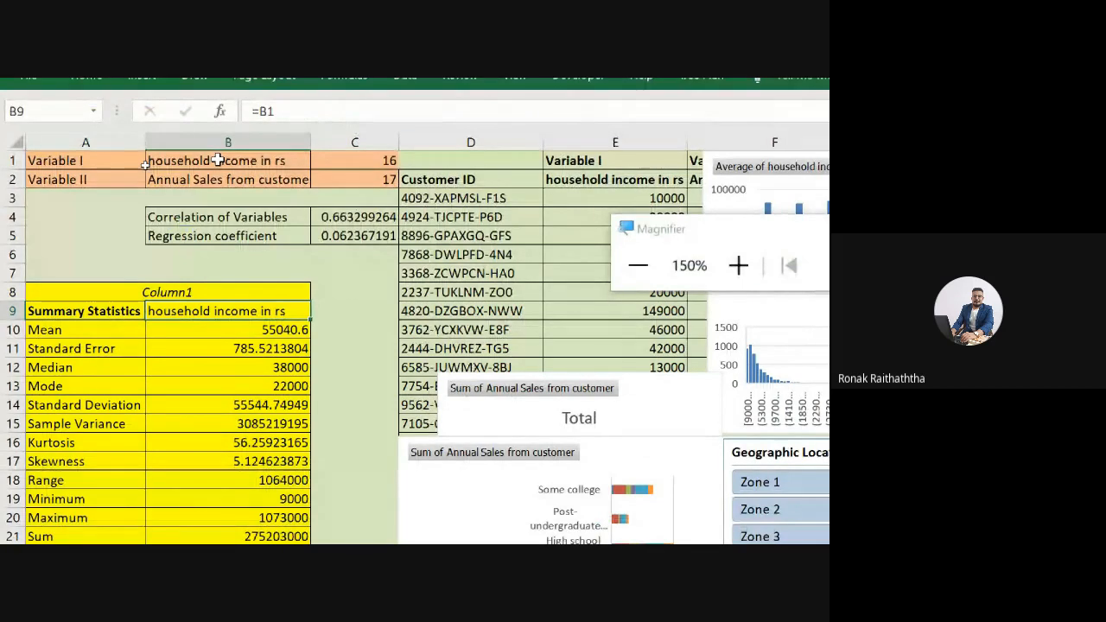
key("Up")
key("Up")
key("Up")
key("Up")
key("Up")
key("Up")
key("Up")
key("Up")
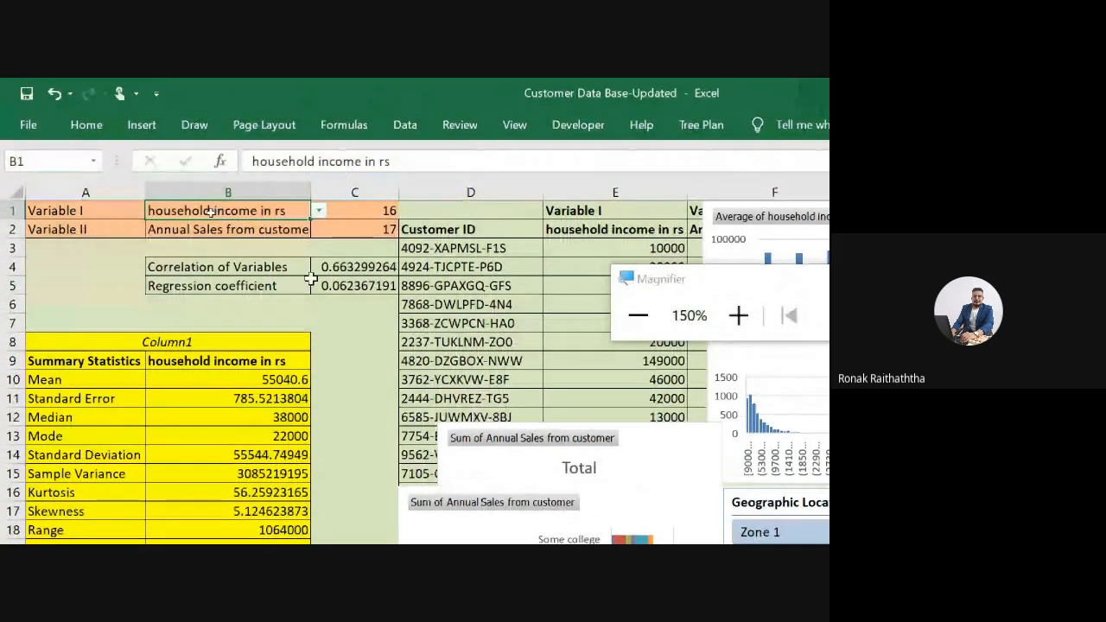
Step: Stack the age category sales chart above the level of education chart over columns D and E, starting at row 1
left_click(637, 321)
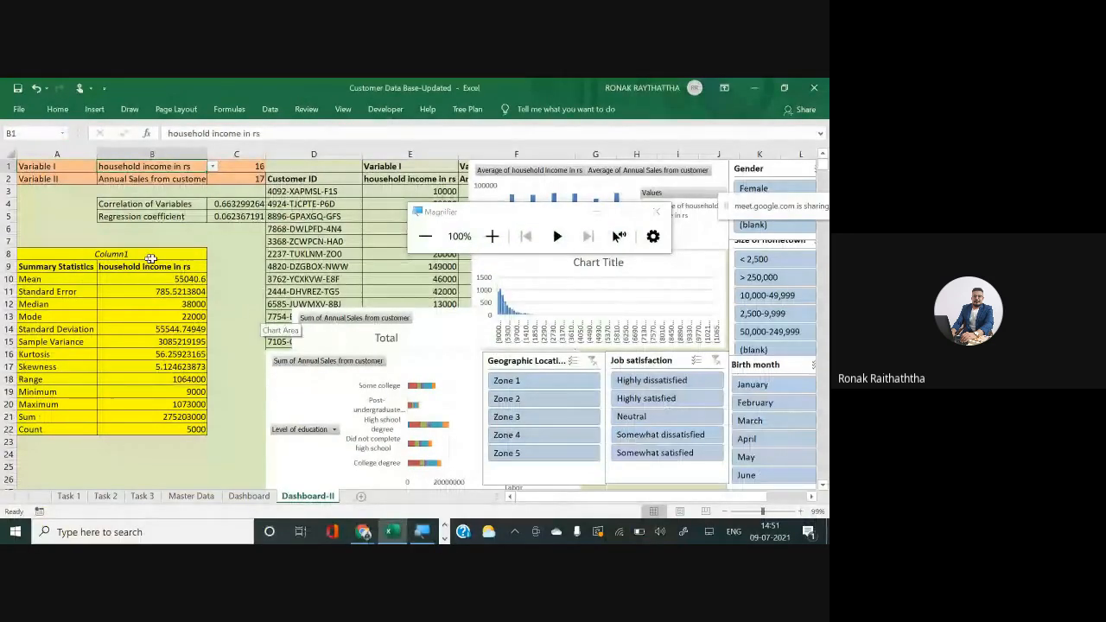
left_click(130, 229)
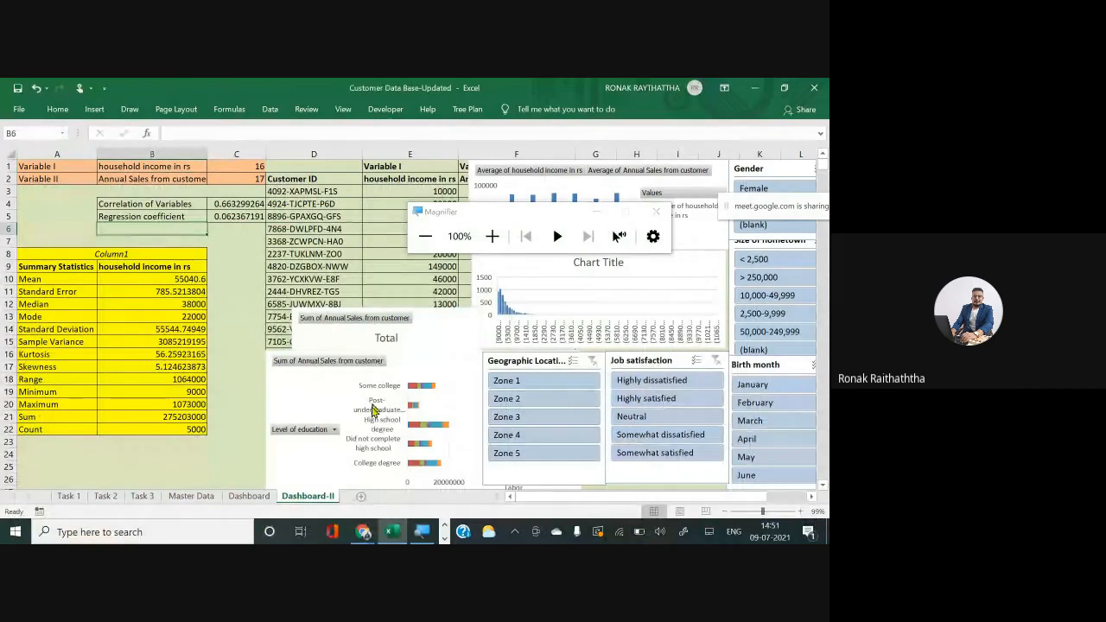
left_click_drag(363, 325, 337, 175)
left_click_drag(400, 360, 390, 263)
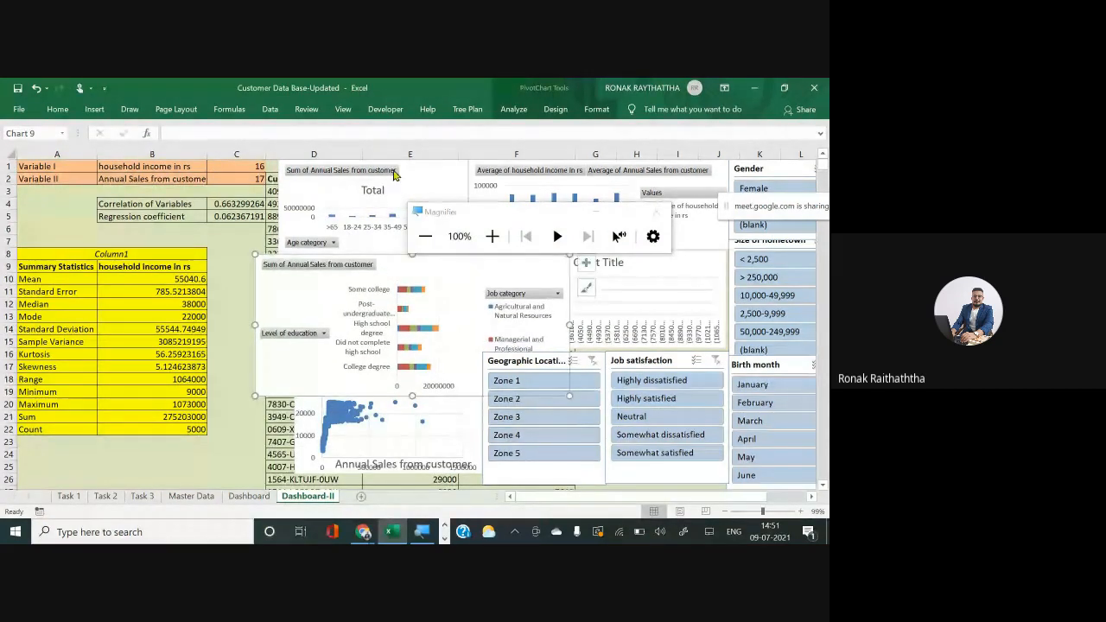
Step: Align the age category chart with the start of column D and widen it to meet the job category chart beside it
left_click_drag(416, 166, 403, 164)
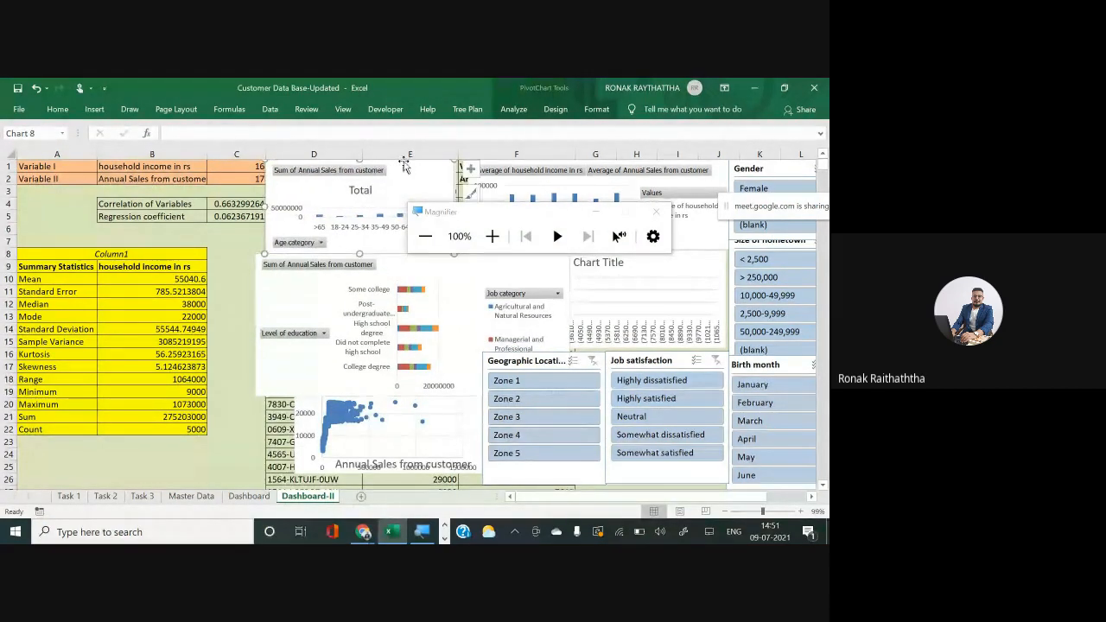
left_click_drag(462, 212, 304, 387)
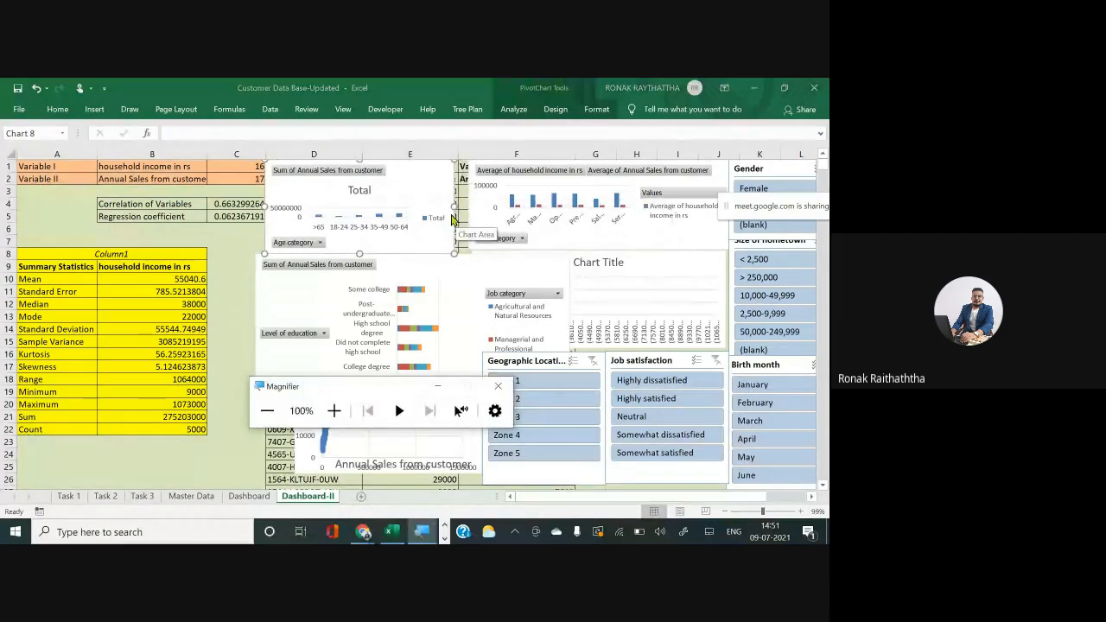
left_click(454, 206)
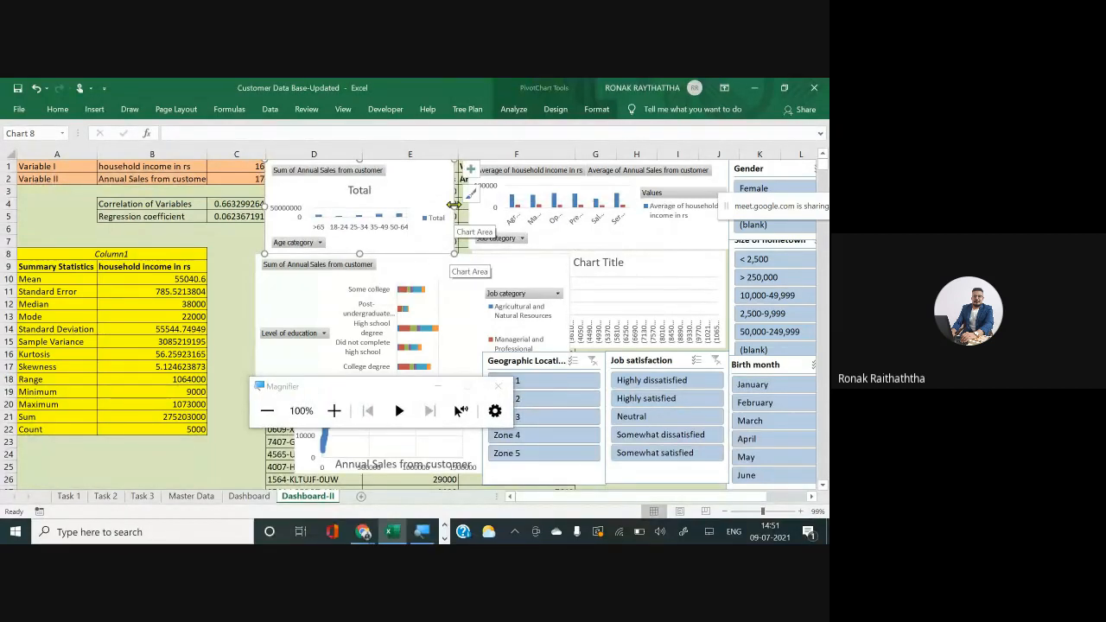
left_click_drag(453, 208, 465, 207)
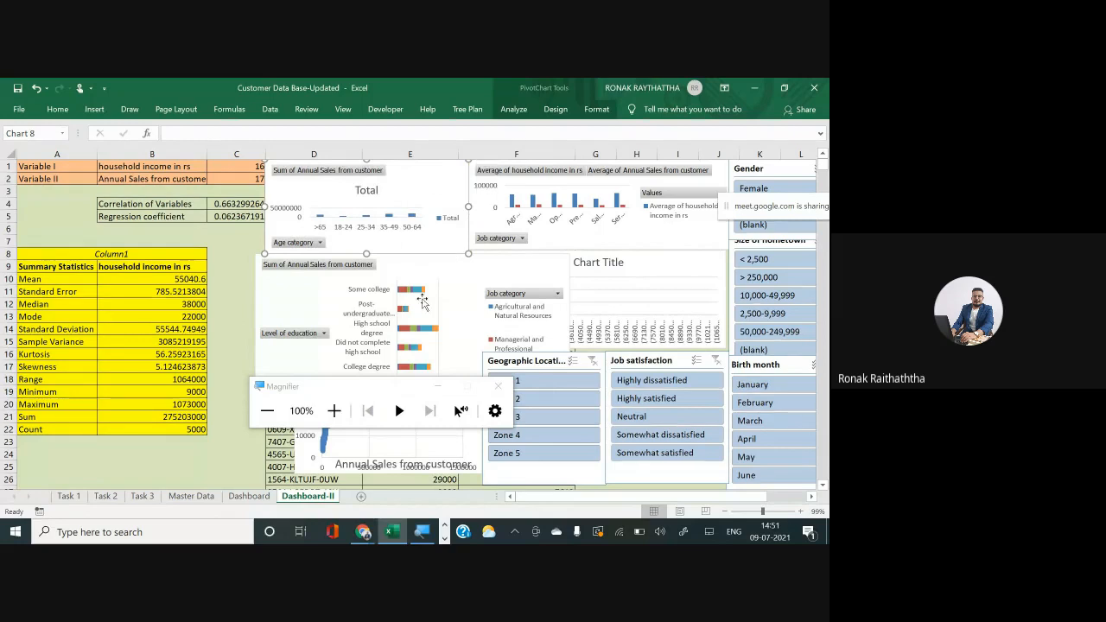
Step: Enlarge the Annual Sales scatter chart outward from its lower corner so it reaches close to the start of column D
scroll(396, 333, "down", 3)
left_click(391, 338)
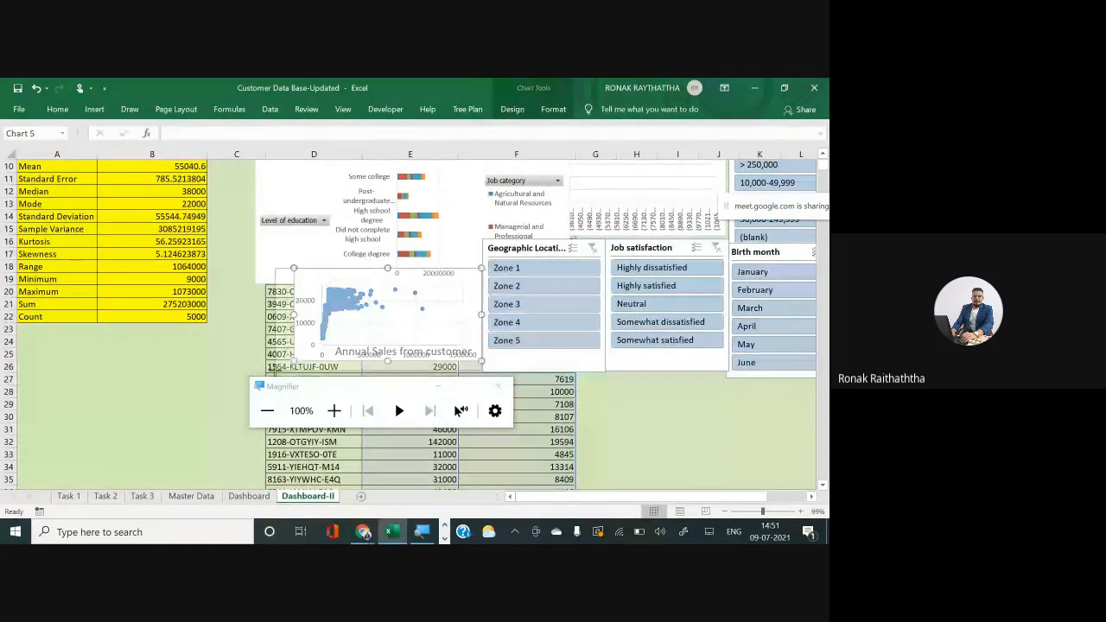
scroll(415, 288, "up", 3)
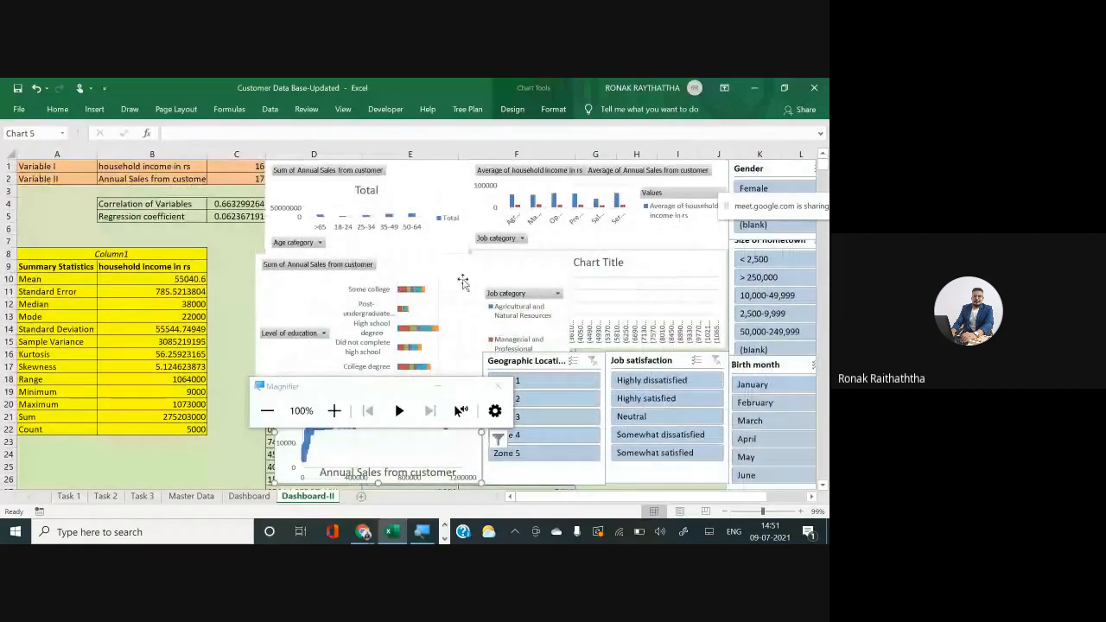
left_click(241, 279)
left_click_drag(350, 391, 668, 437)
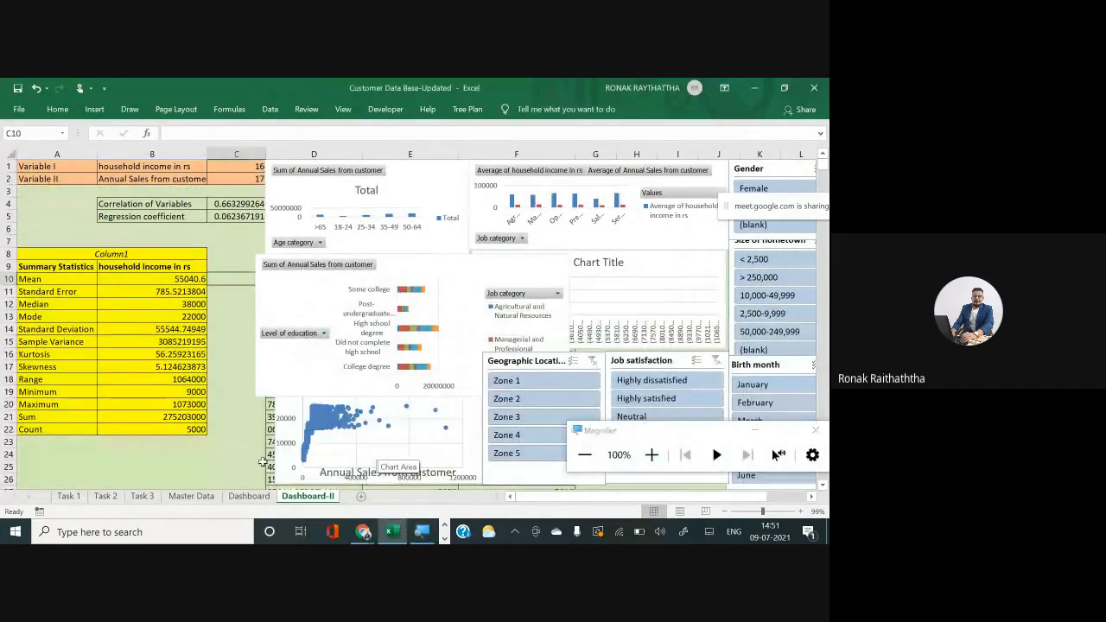
Step: Shift the level of education chart clear of the histogram and narrow it so the statistics table is uncovered
left_click(339, 438)
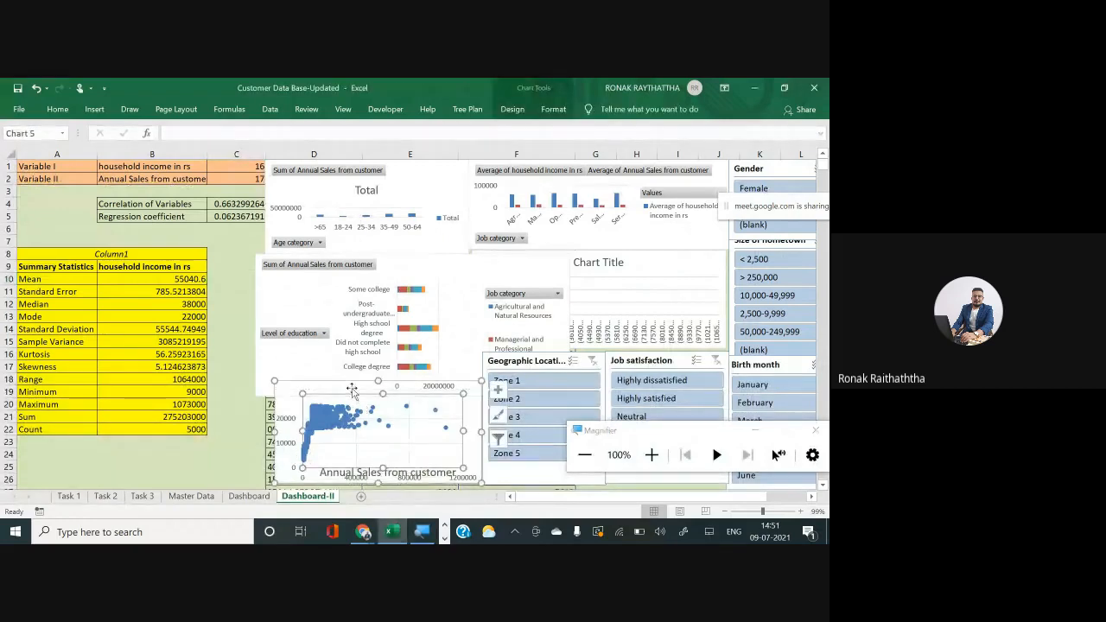
left_click_drag(351, 388, 265, 378)
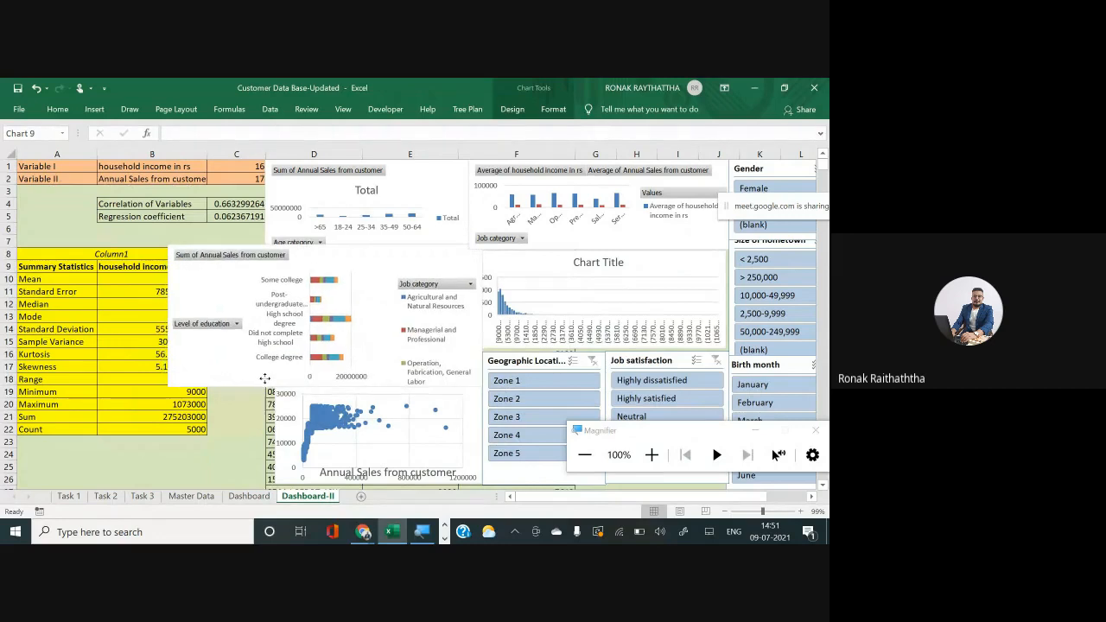
left_click_drag(464, 407, 260, 421)
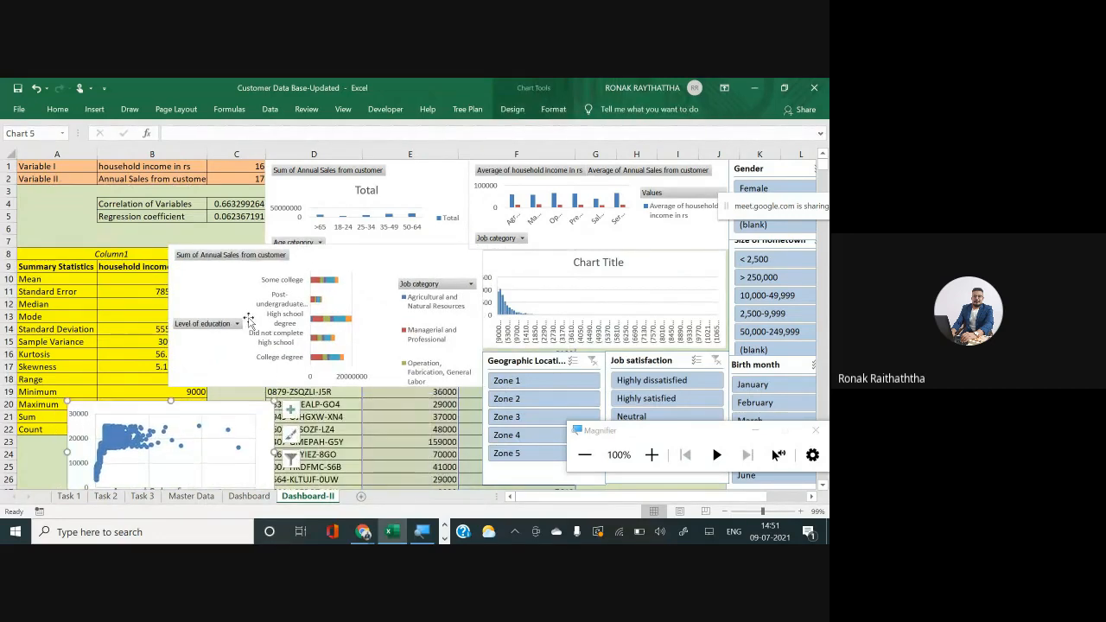
left_click(178, 325)
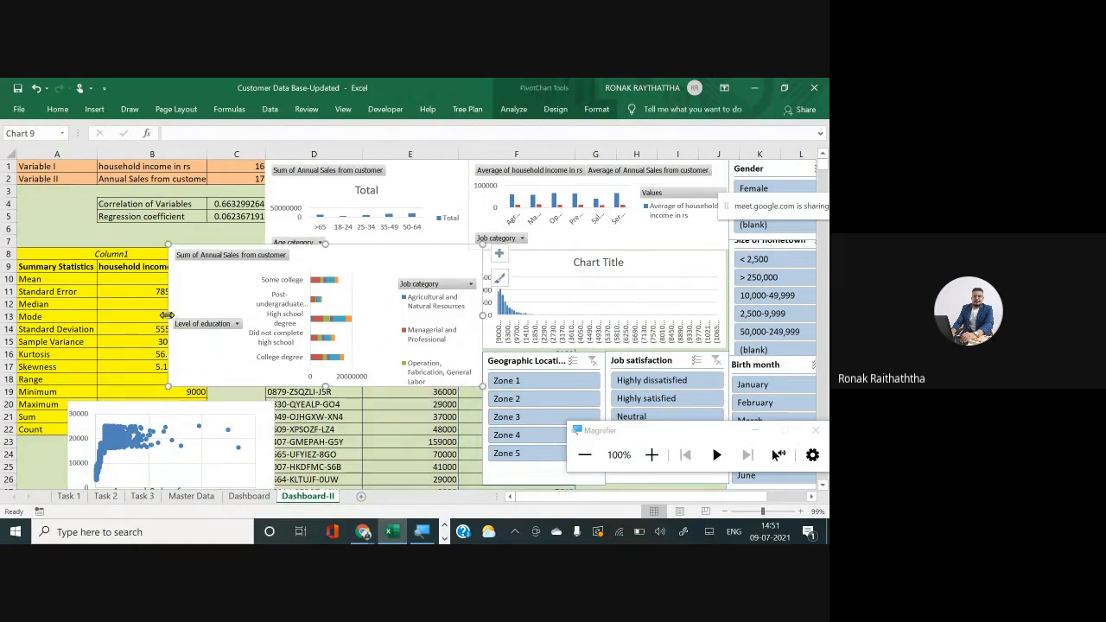
left_click_drag(168, 316, 248, 316)
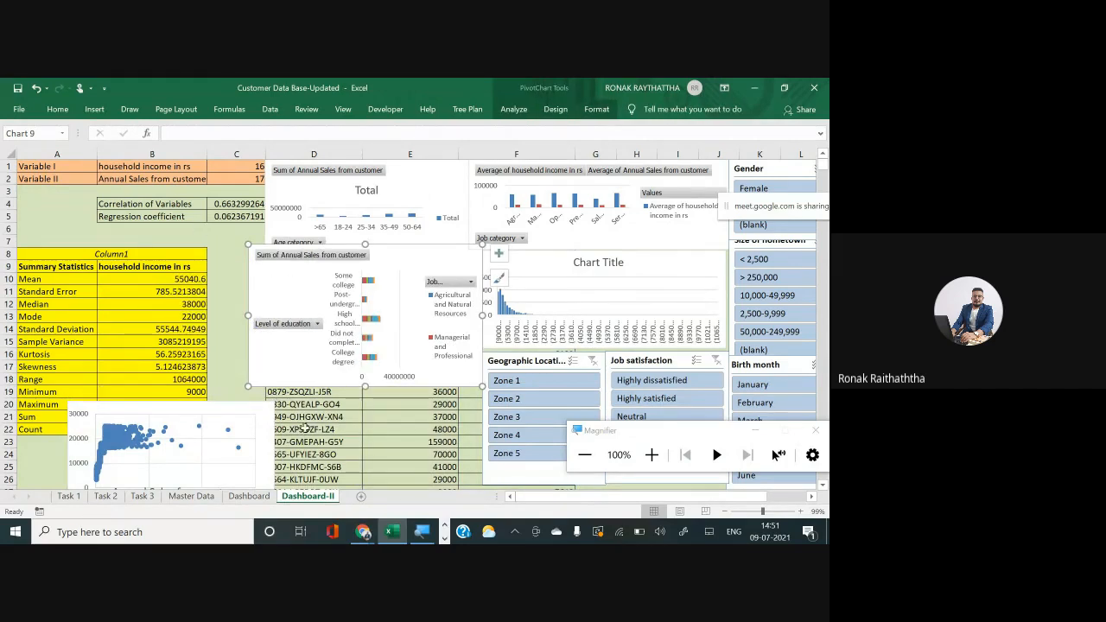
Step: Place the scatter chart directly below the level of education chart and trim the education chart's edge to the start of column D
left_click_drag(221, 407, 420, 390)
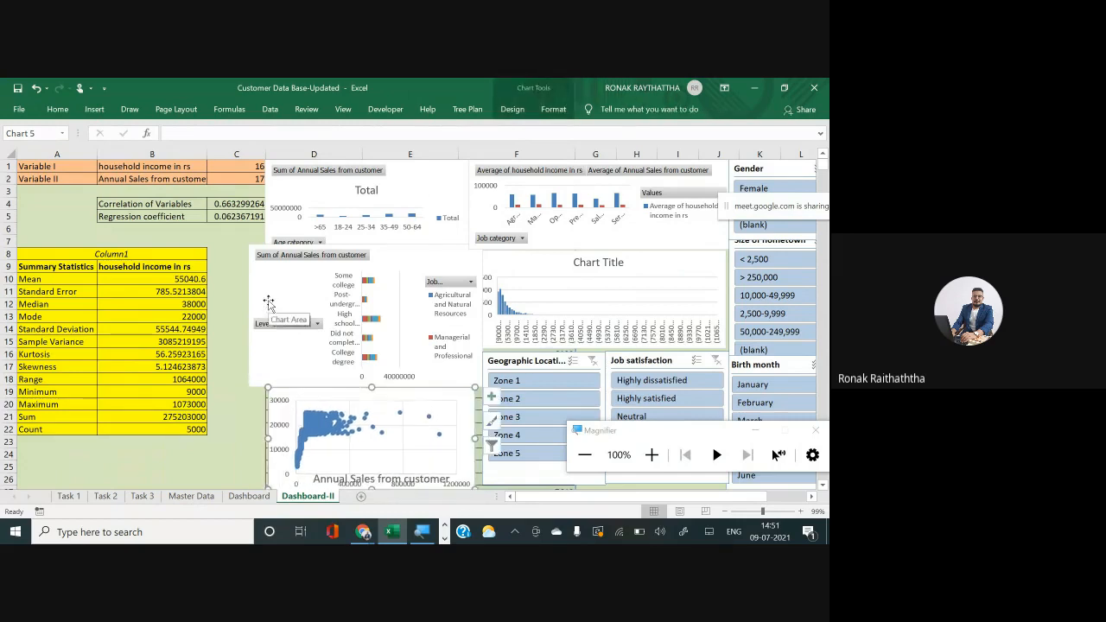
left_click(228, 252)
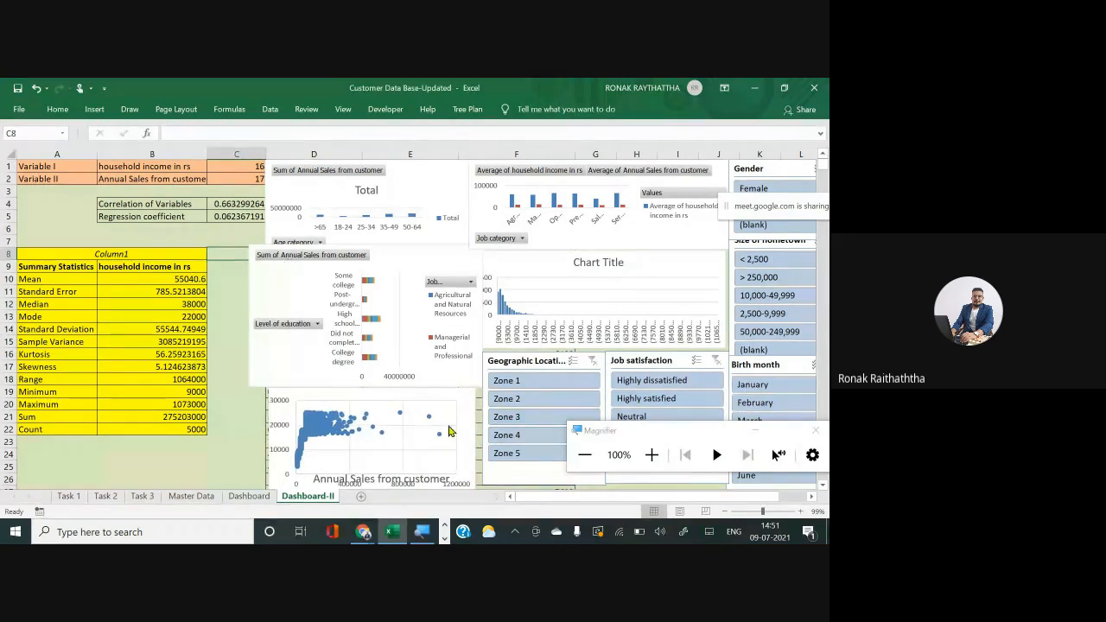
left_click(252, 311)
left_click_drag(248, 317, 264, 317)
left_click(241, 331)
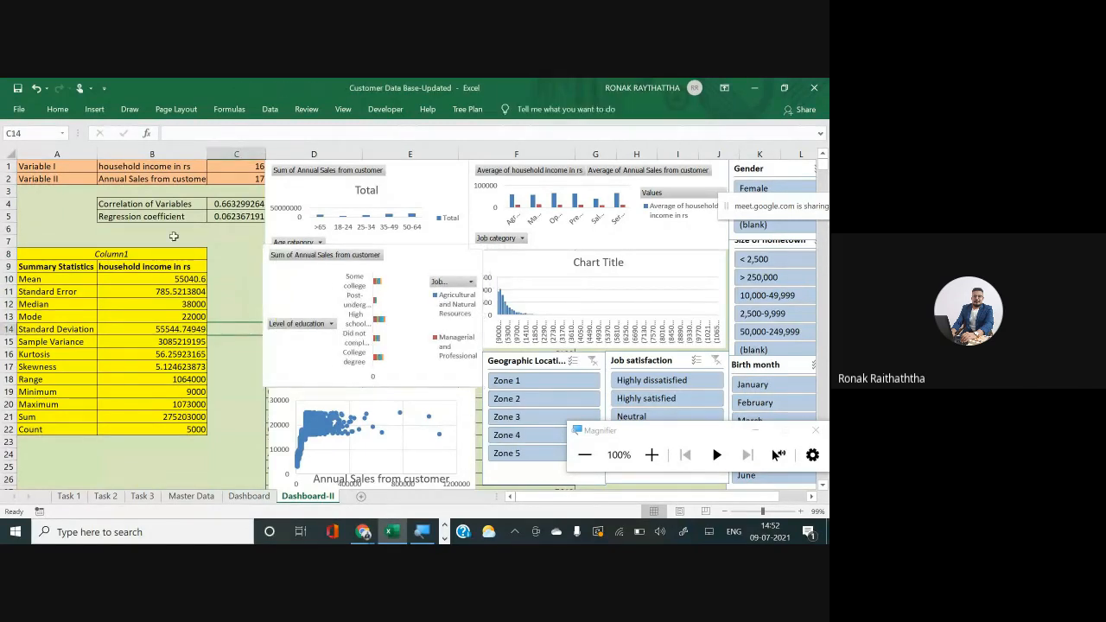
left_click(174, 238)
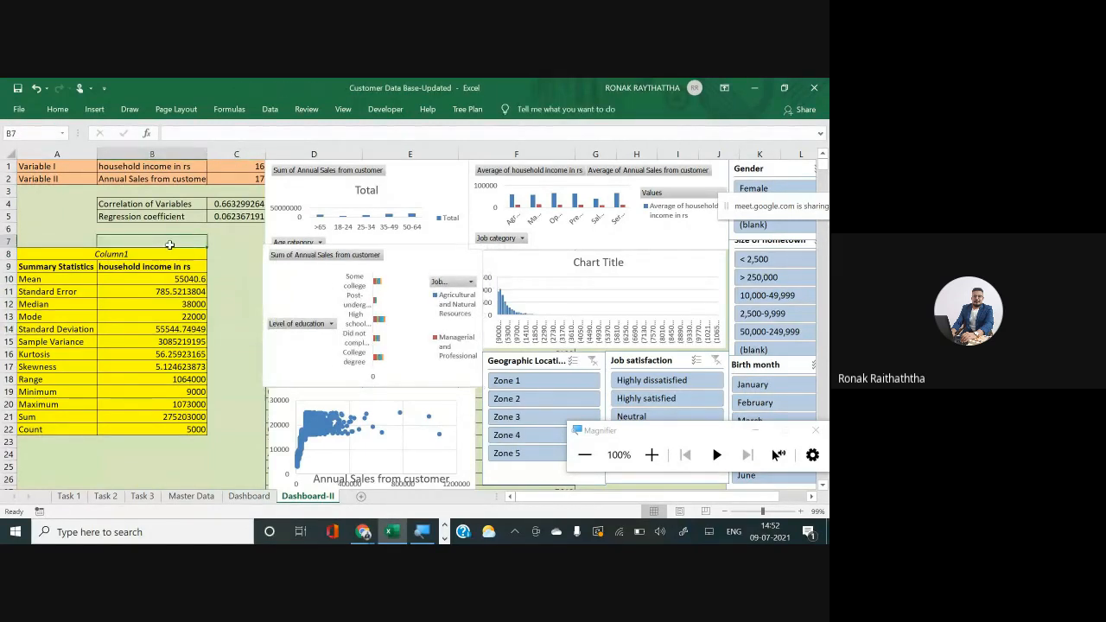
left_click(233, 215)
key("Down")
key("Down")
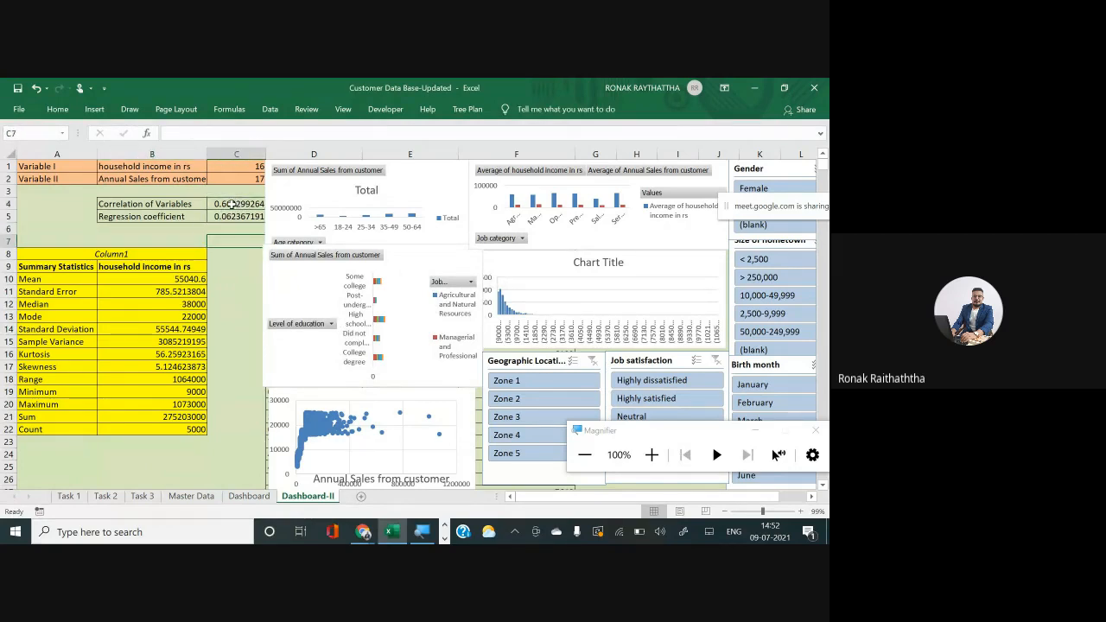
key("Left")
key("Left")
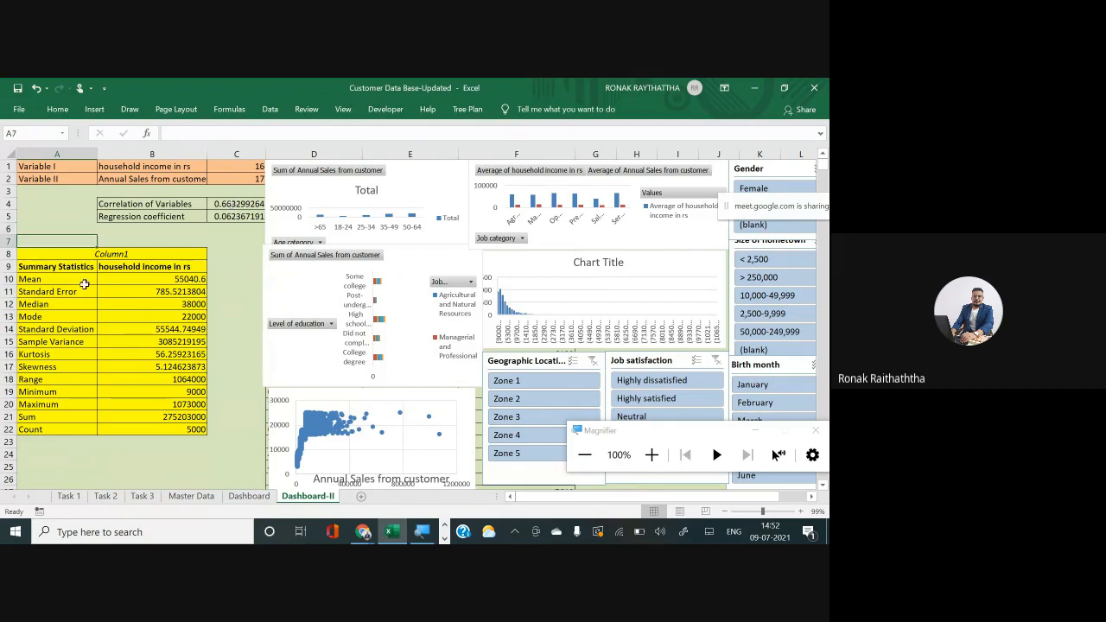
left_click(153, 456)
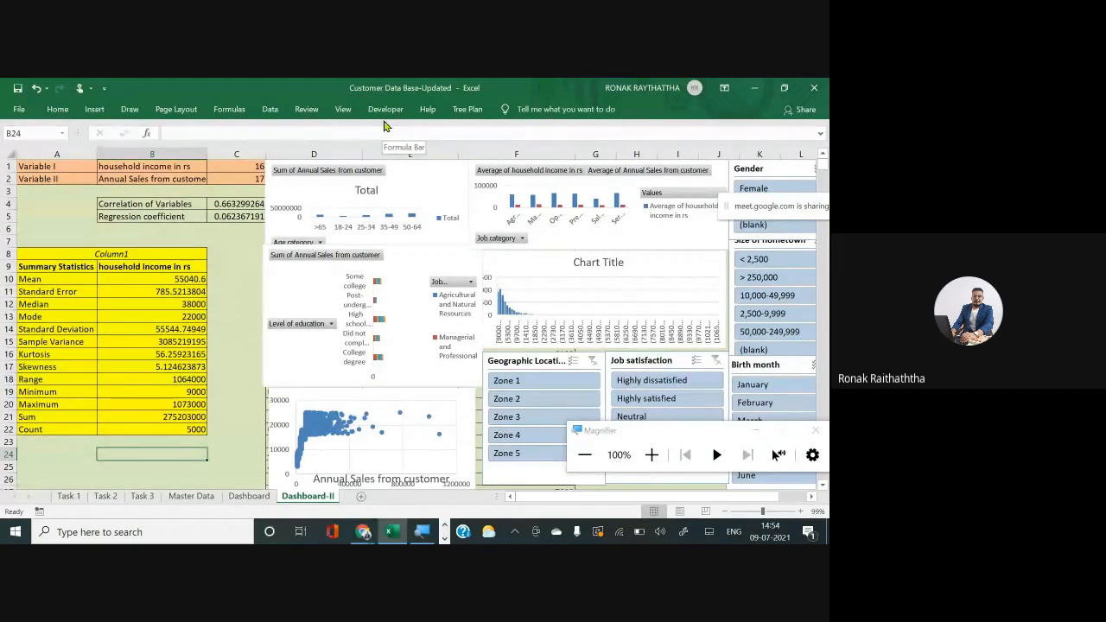
Step: Switch to the Google Meet call, move the Magnifier window aside and read the latest in-call messages
left_click(387, 109)
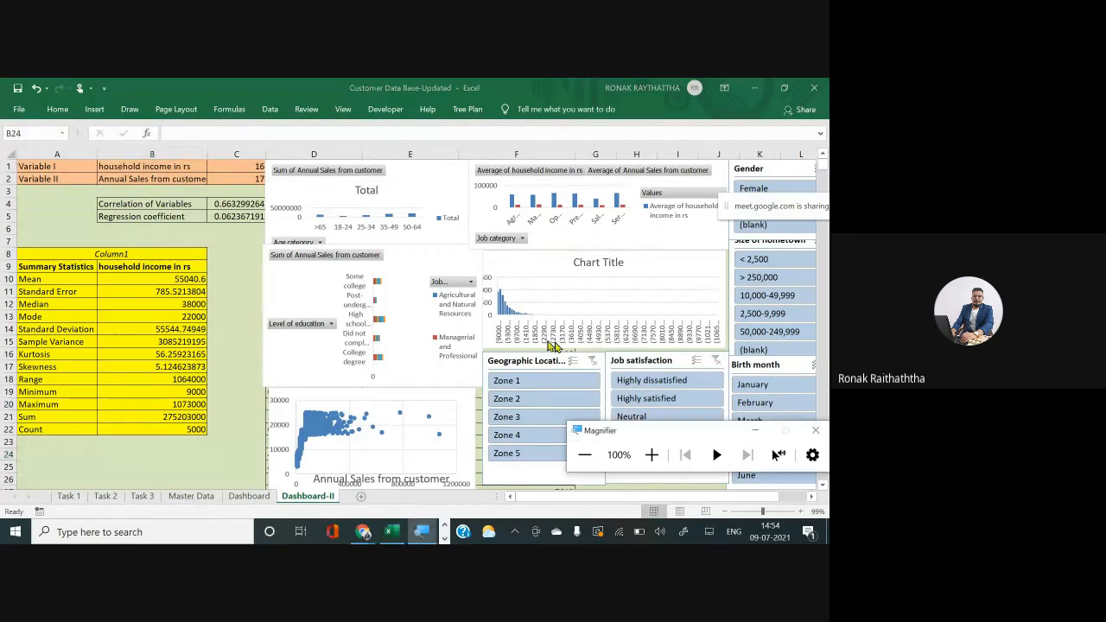
key("alt+Tab")
key("alt+Tab")
key("alt+Tab")
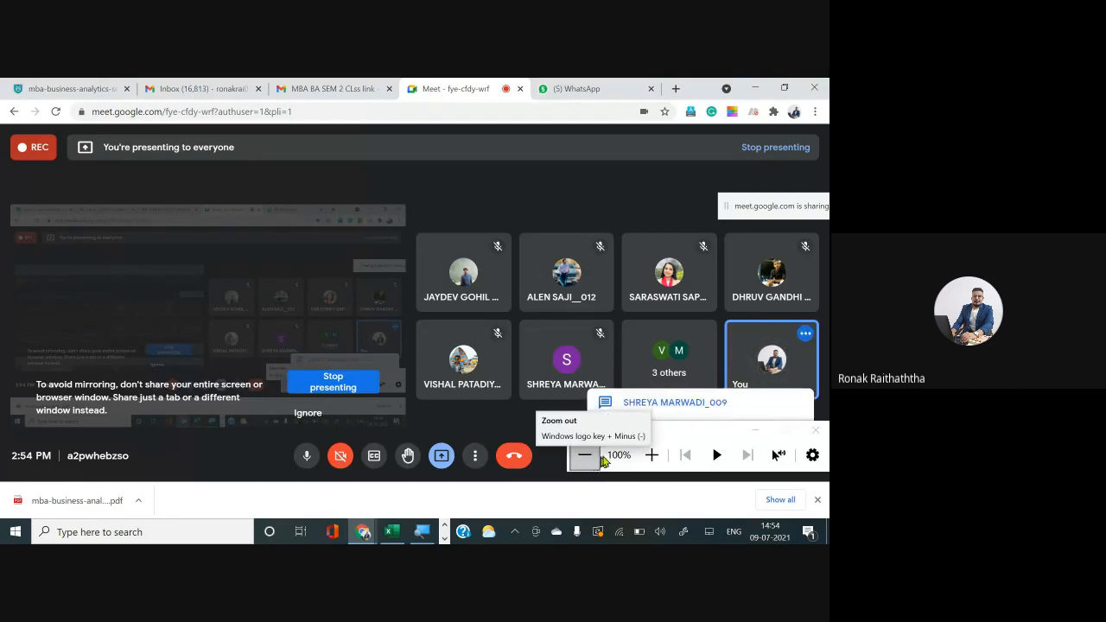
left_click_drag(657, 439, 331, 247)
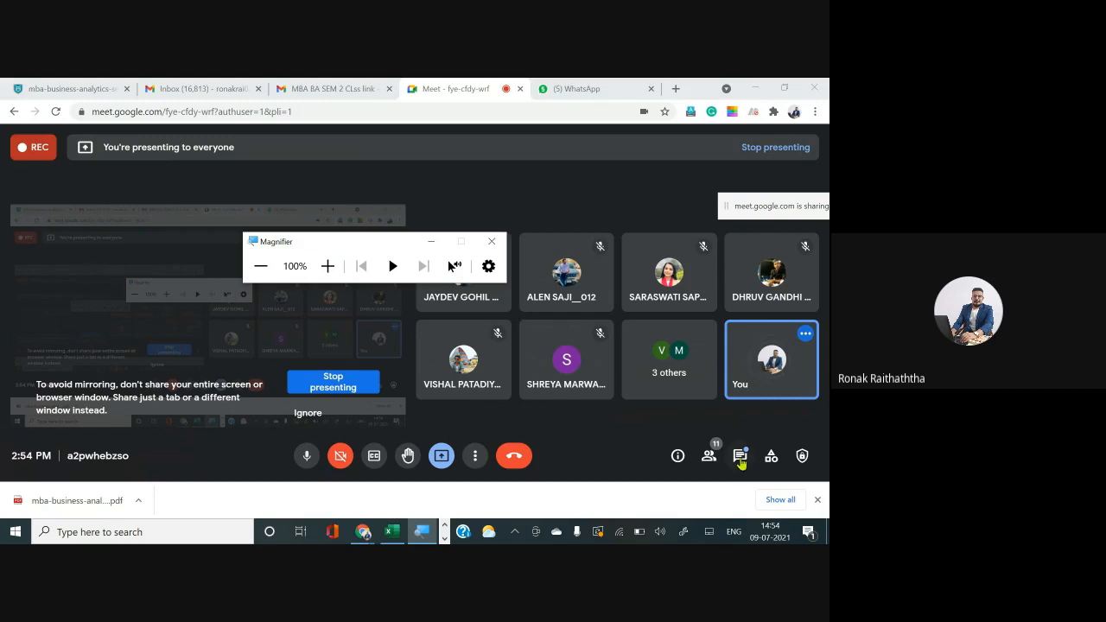
left_click(740, 458)
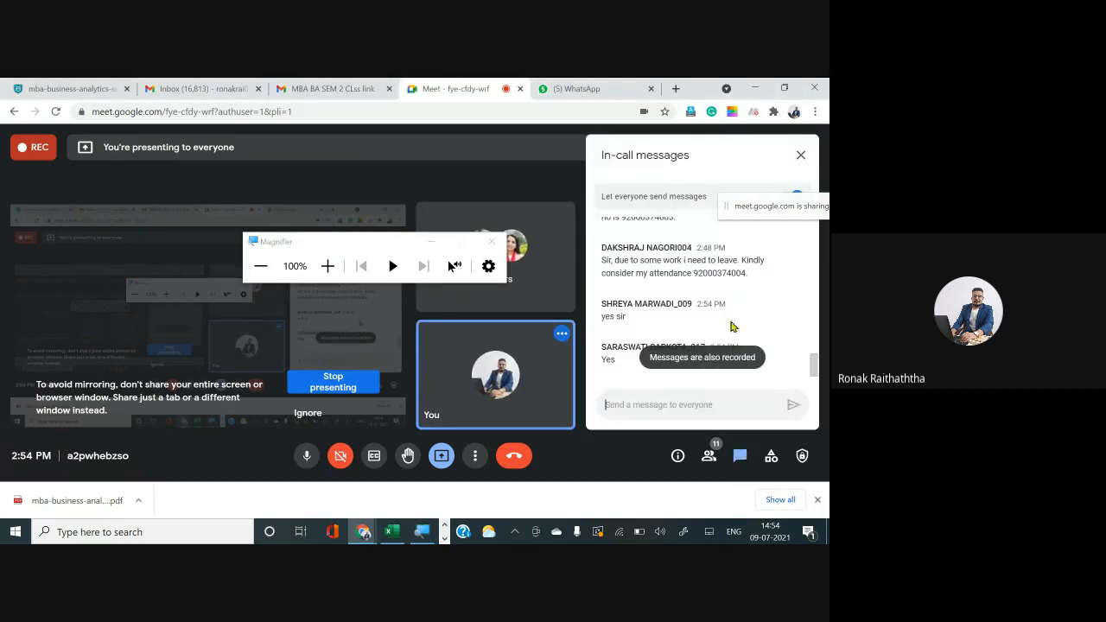
scroll(732, 326, "up", 3)
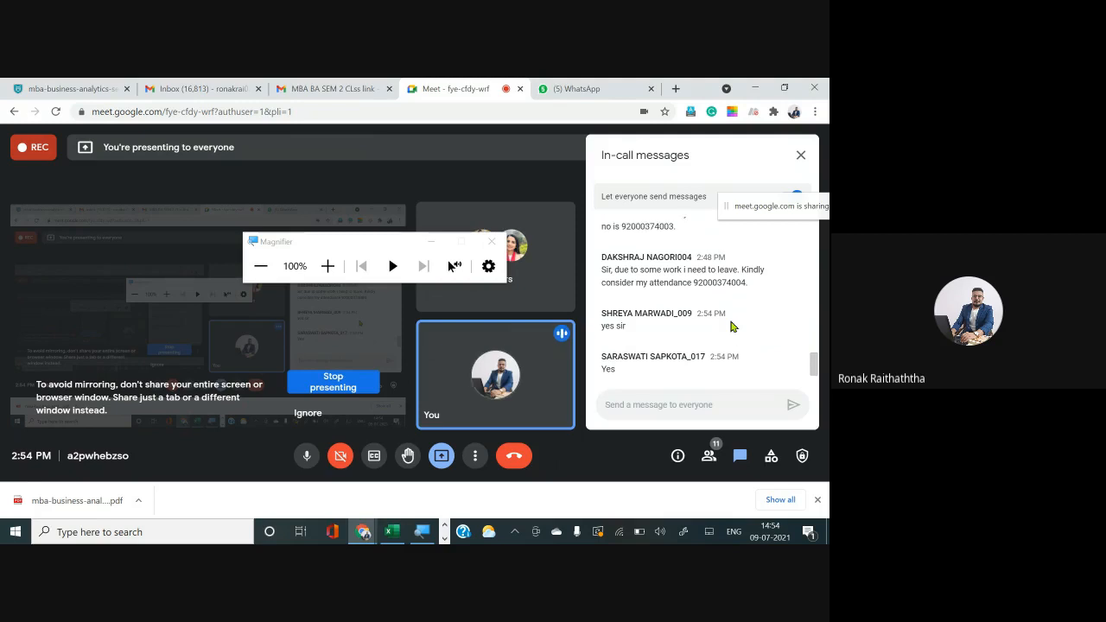
scroll(740, 334, "down", 1)
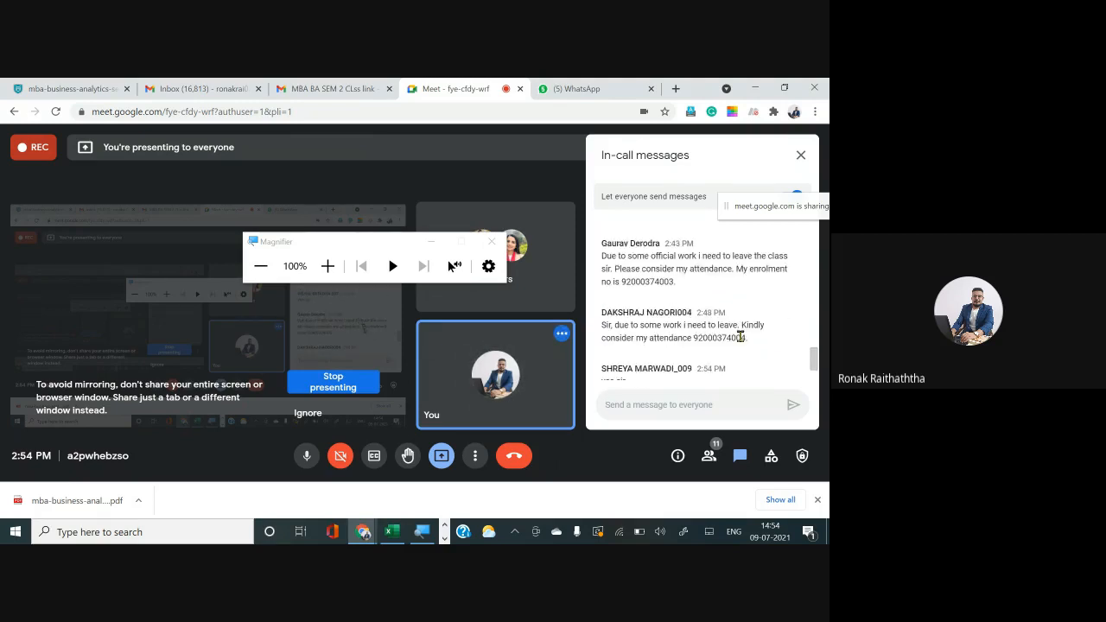
scroll(740, 338, "down", 3)
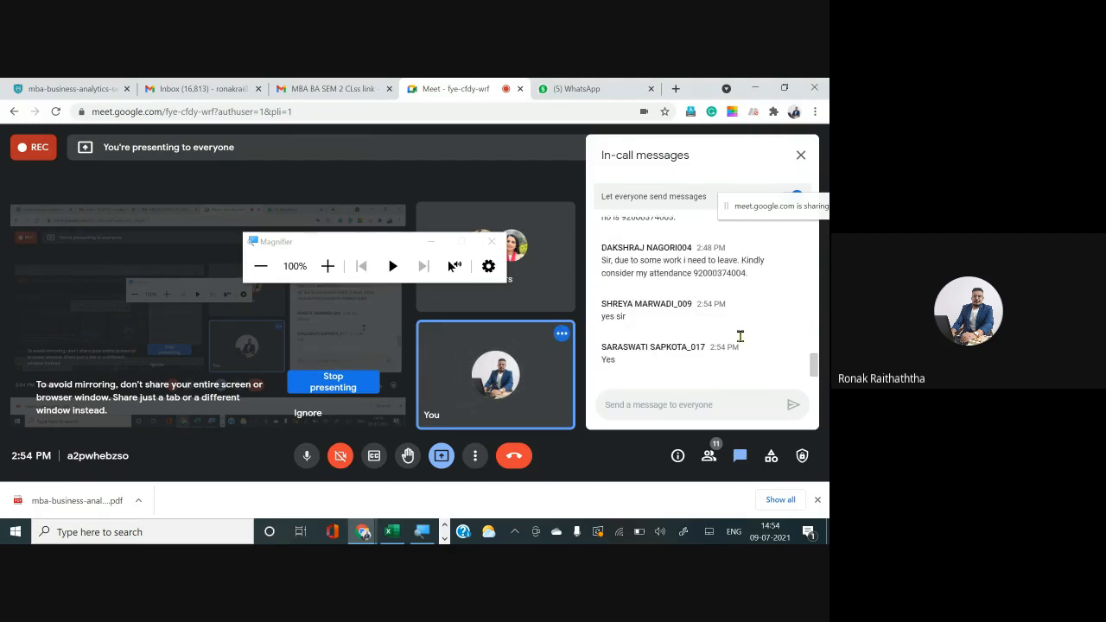
scroll(741, 338, "up", 2)
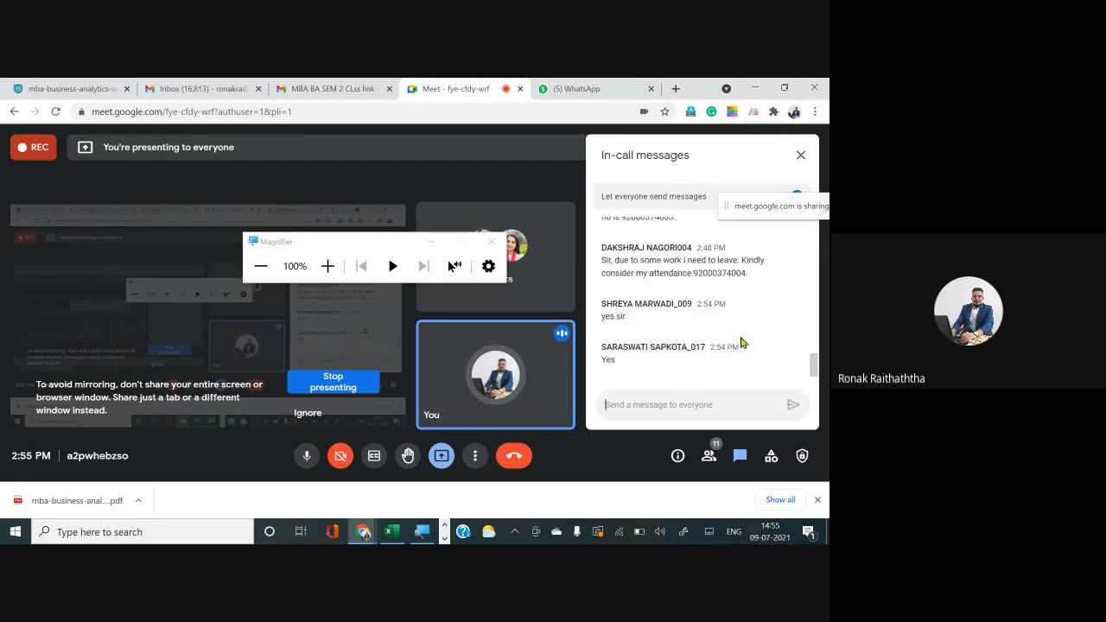
scroll(741, 341, "up", 3)
scroll(741, 337, "down", 3)
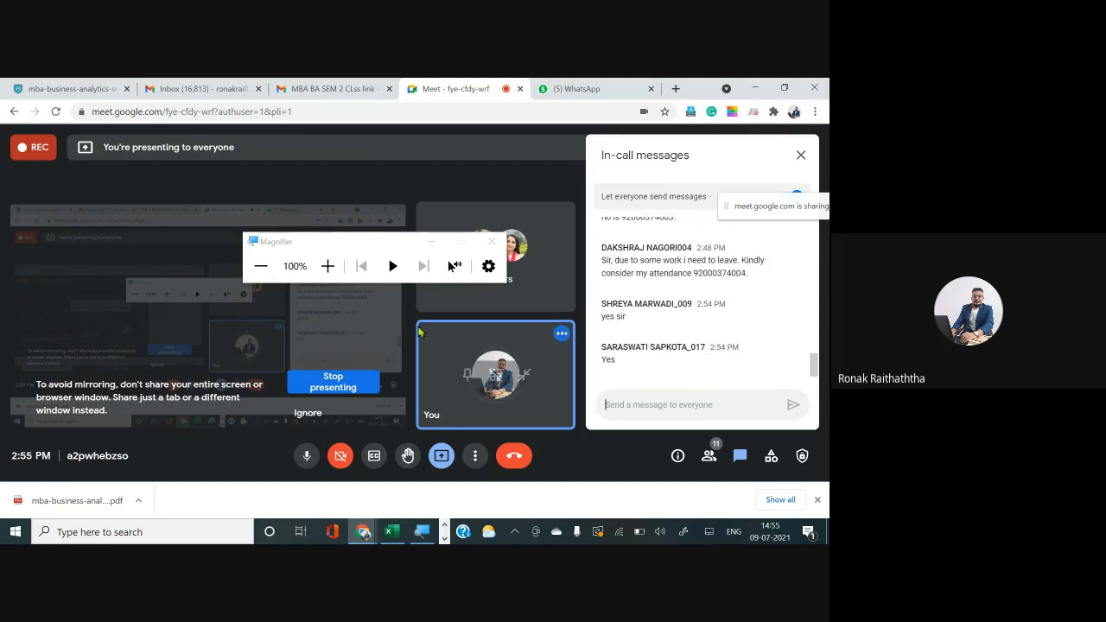
Step: Switch back to Excel, magnify the screen to 150% and draw a Form Controls button below the summary statistics table across columns A and B
key("alt+Tab")
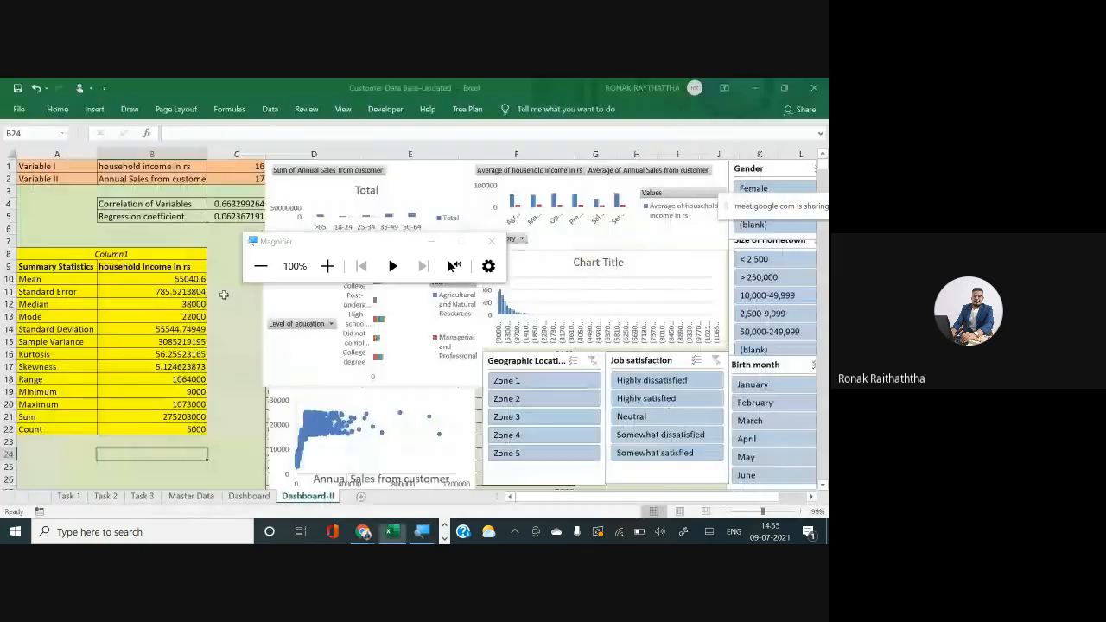
scroll(52, 346, "down", 3)
left_click(45, 330)
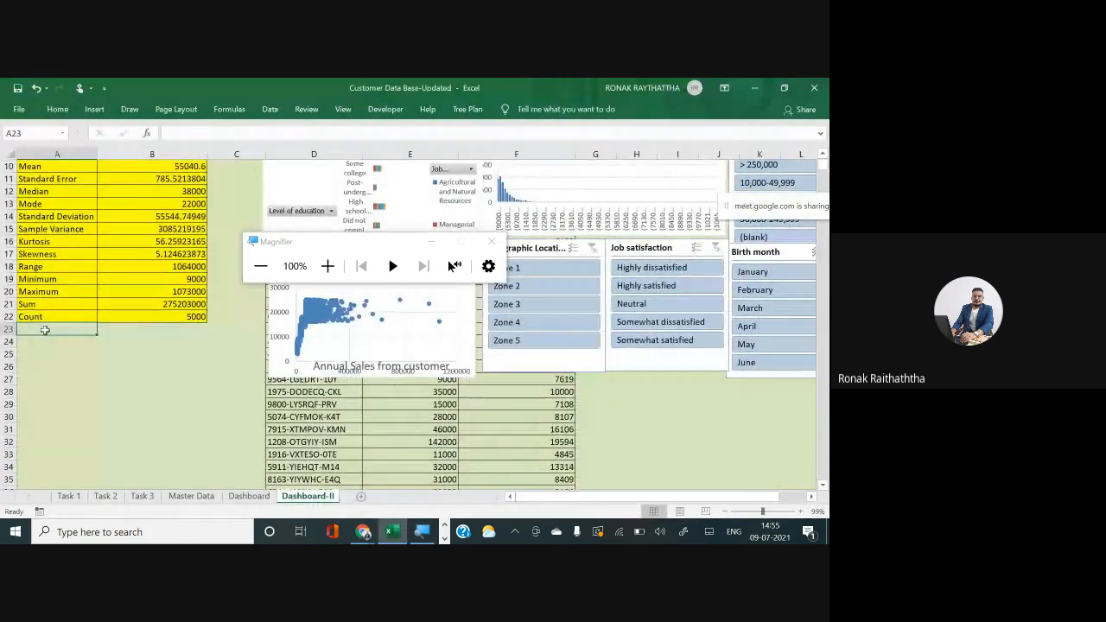
left_click(328, 266)
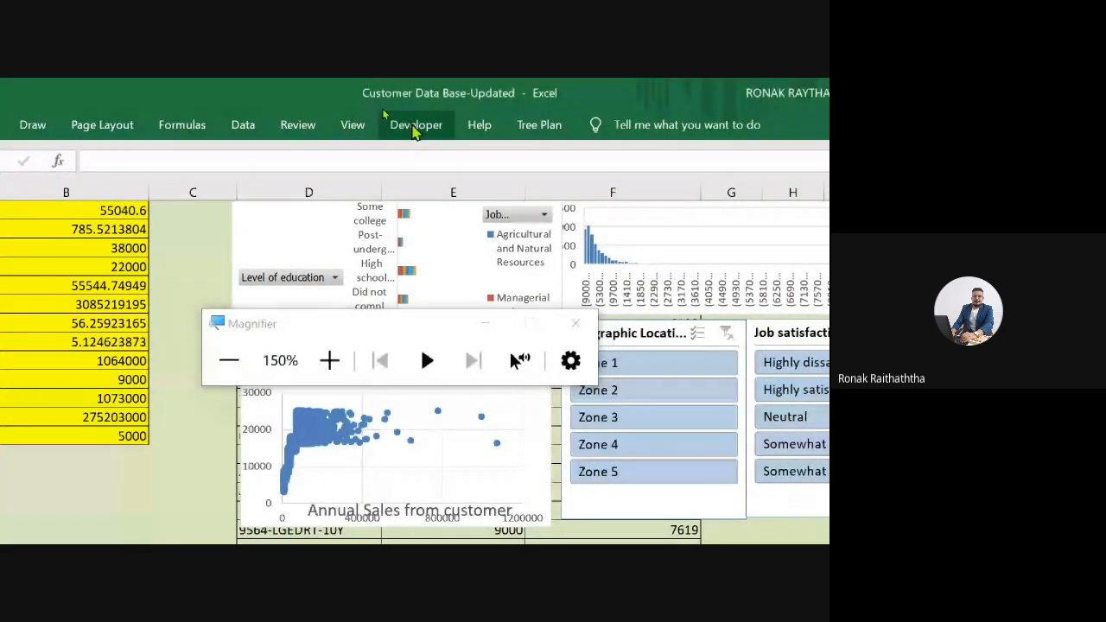
left_click(413, 126)
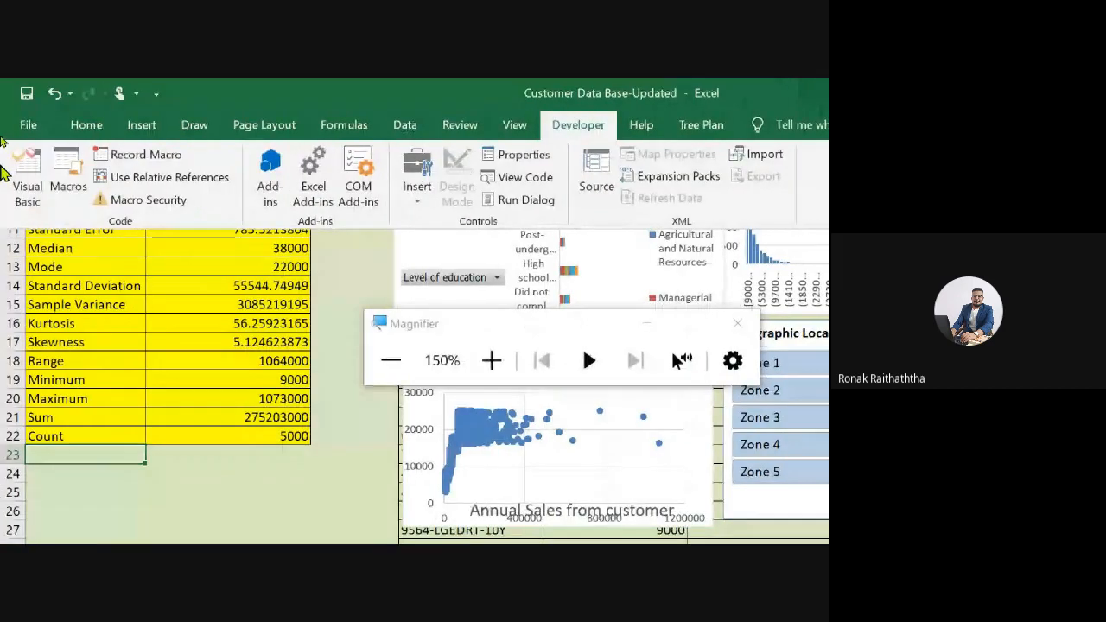
left_click(420, 205)
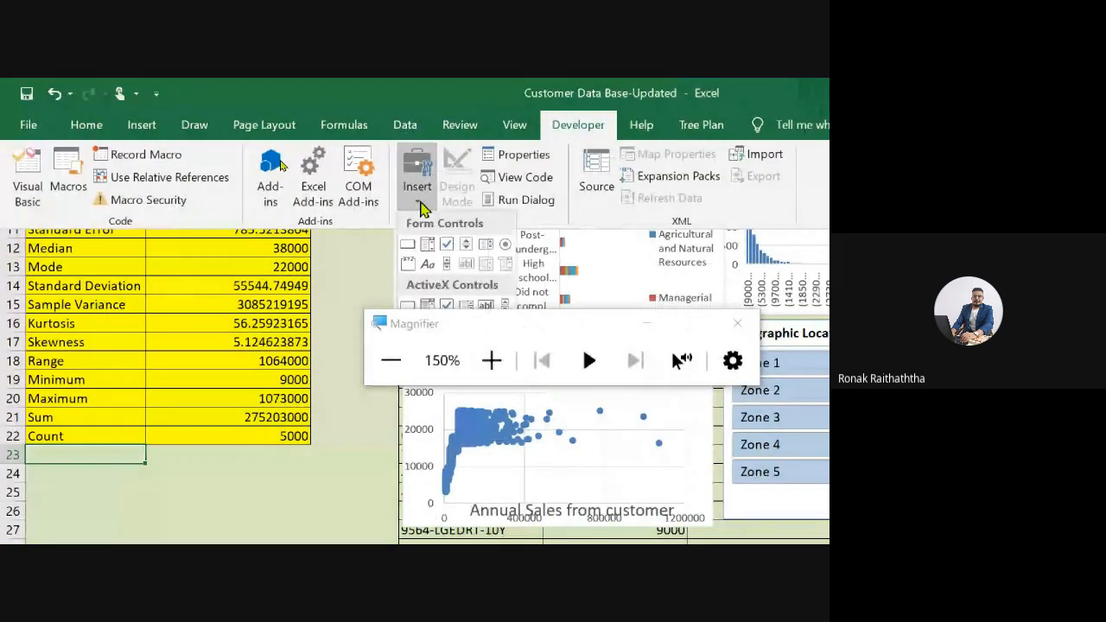
left_click(409, 251)
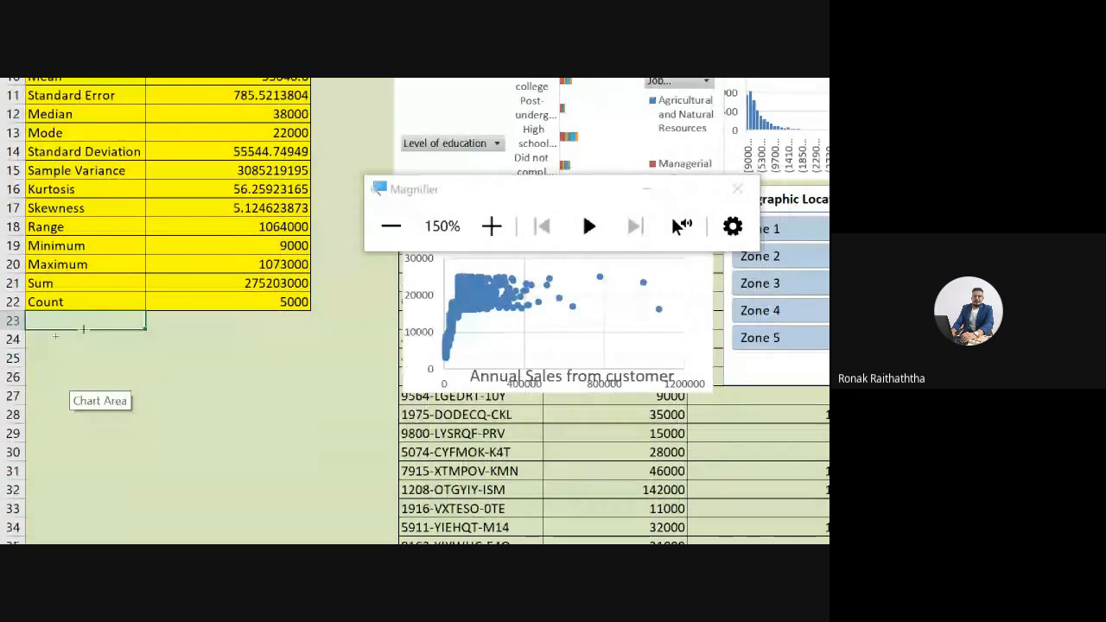
left_click_drag(86, 336, 284, 391)
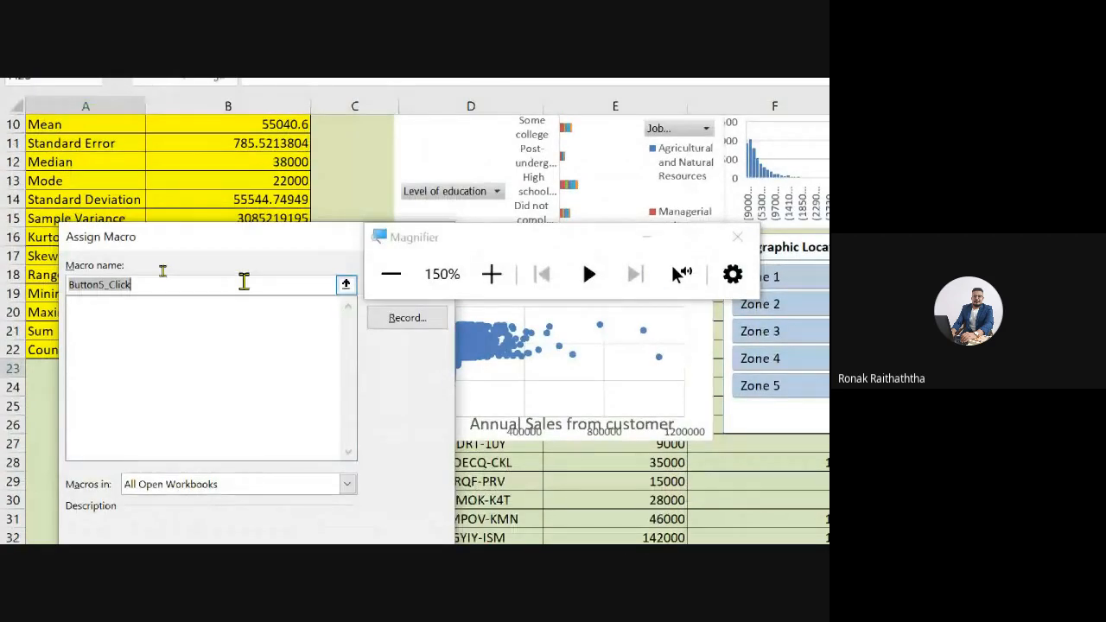
Step: Name the new button's macro PrintOutput, without a space
key("BackSpace")
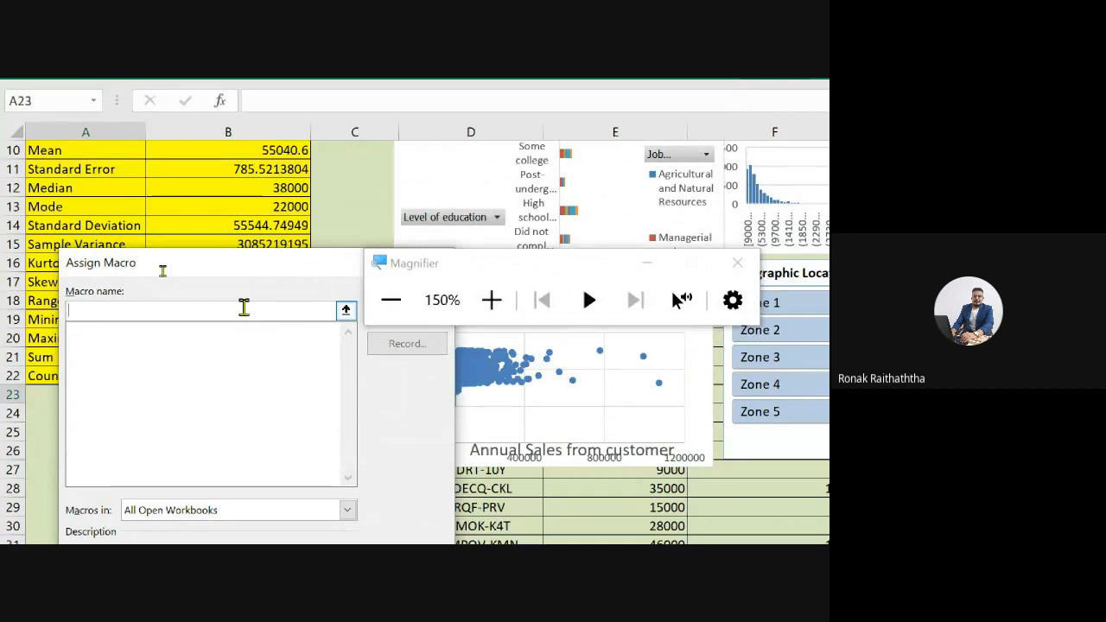
type("Print")
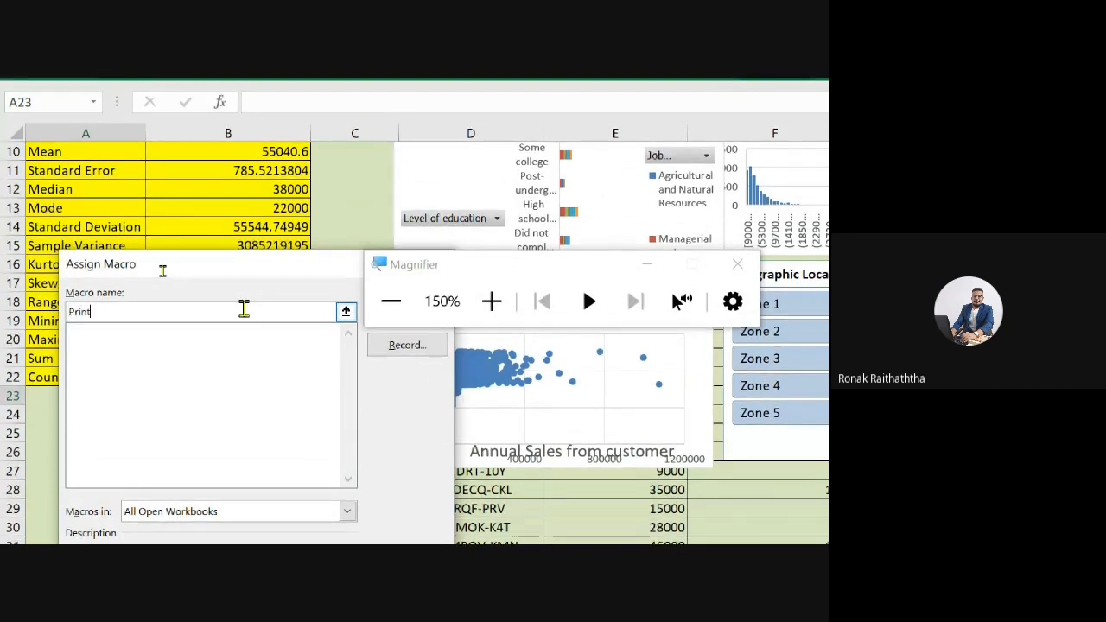
type(" Output")
key("BackSpace")
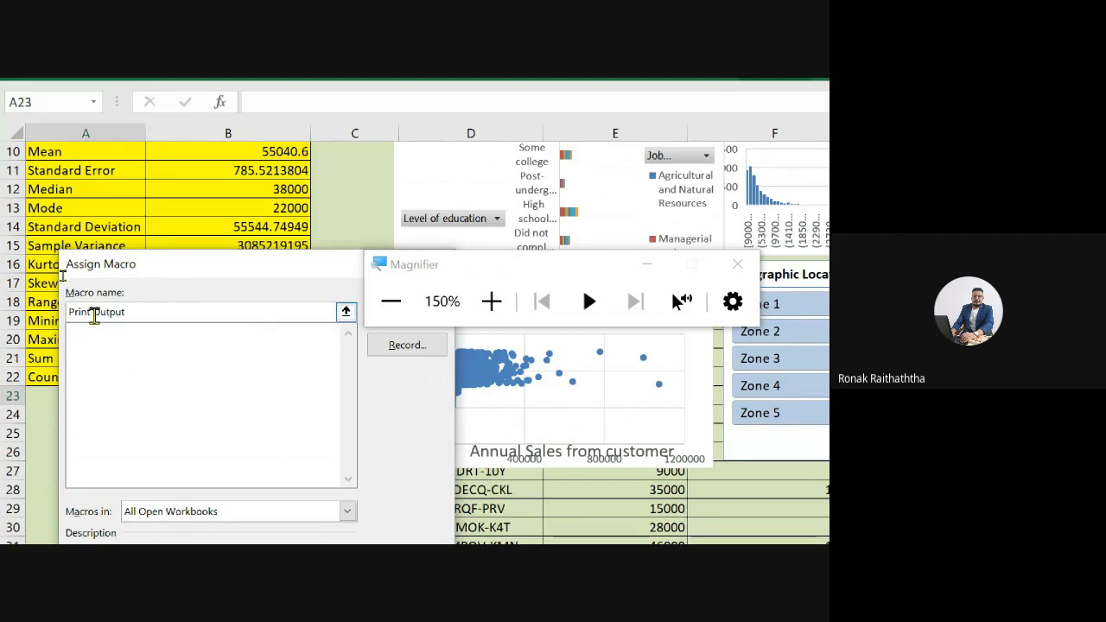
left_click(92, 313)
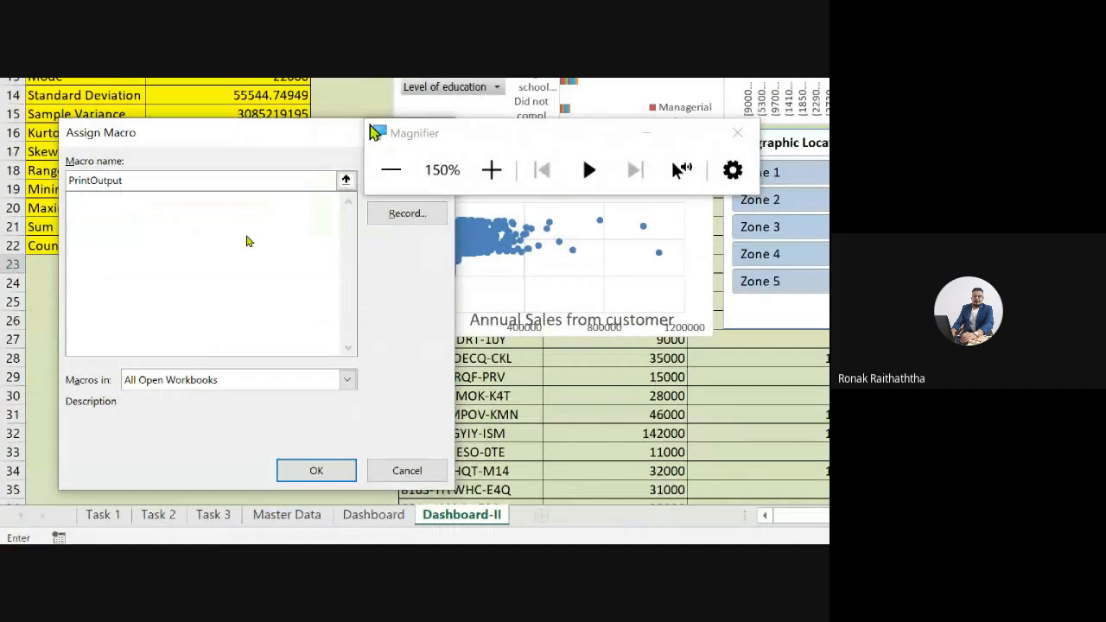
Step: Start recording the PrintOutput macro for the button, stored in This Workbook
left_click_drag(404, 137, 534, 102)
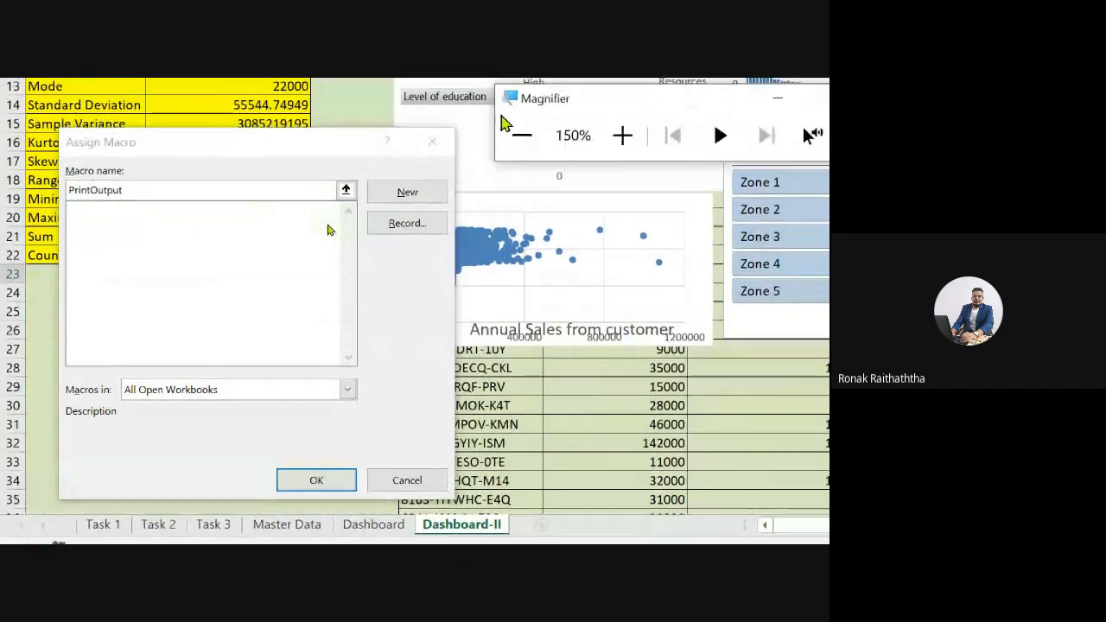
left_click(410, 225)
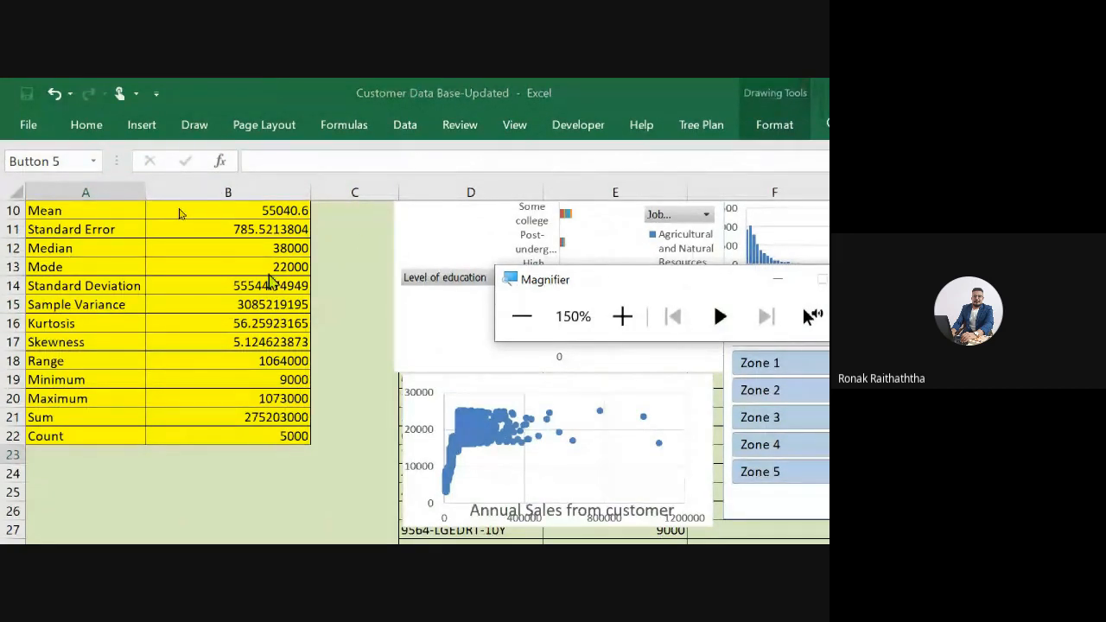
scroll(270, 281, "up", 3)
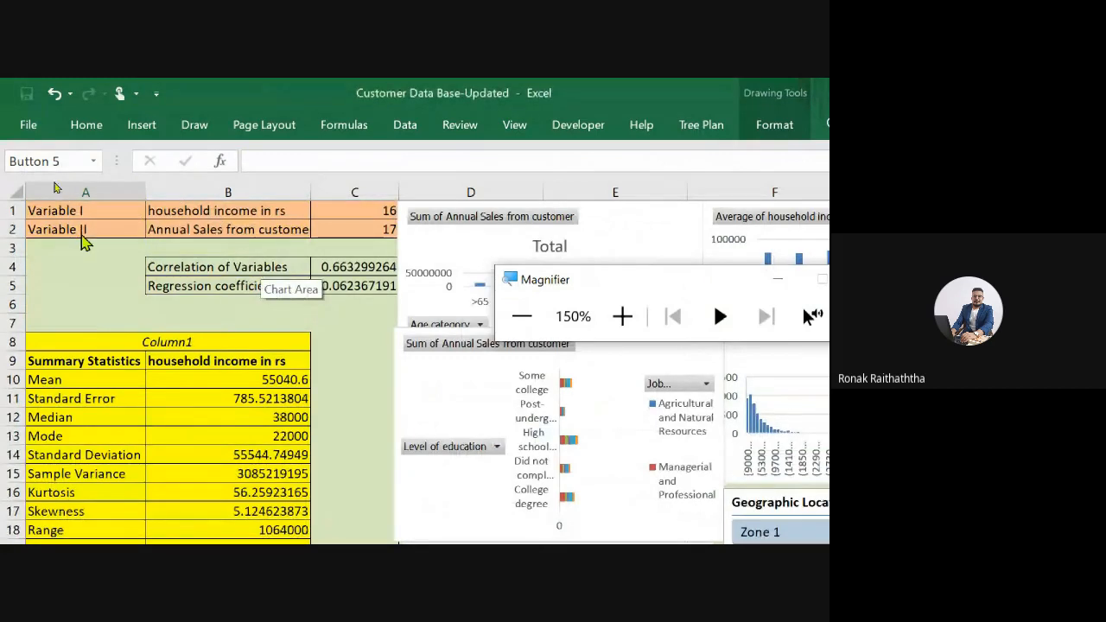
left_click(78, 208)
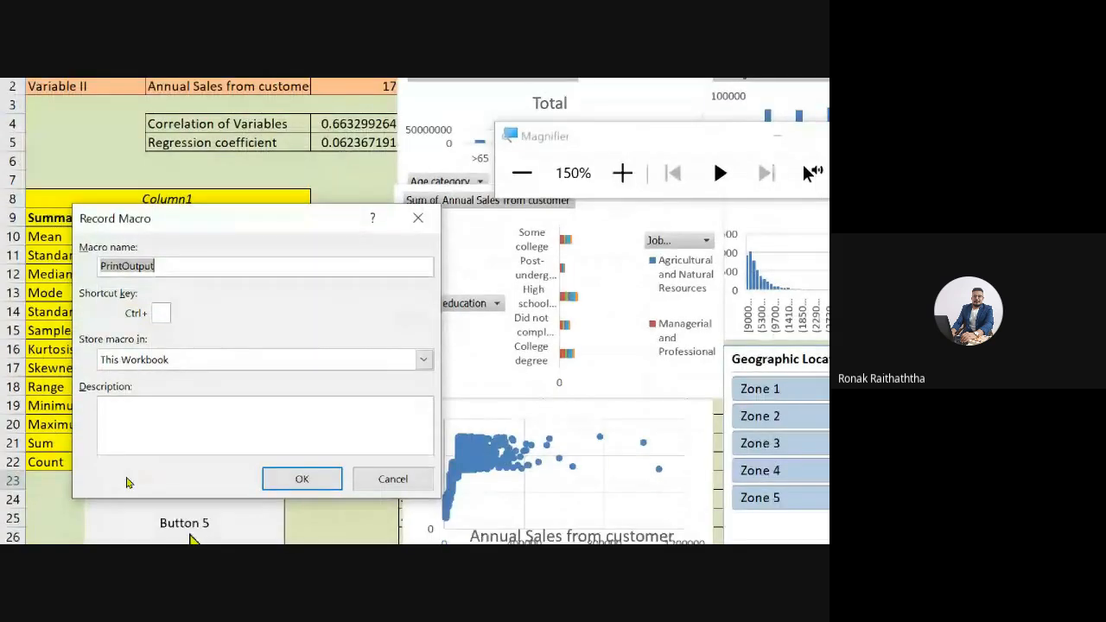
left_click(292, 486)
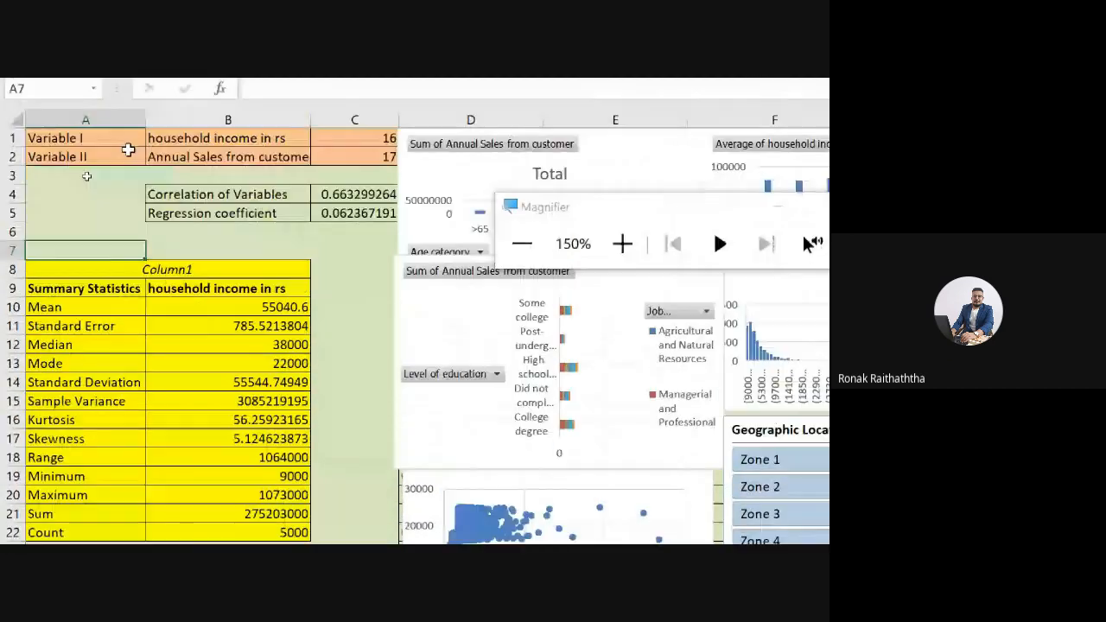
Step: Copy the range A1:C22, from the variable rows through the end of the summary statistics table
left_click(78, 137)
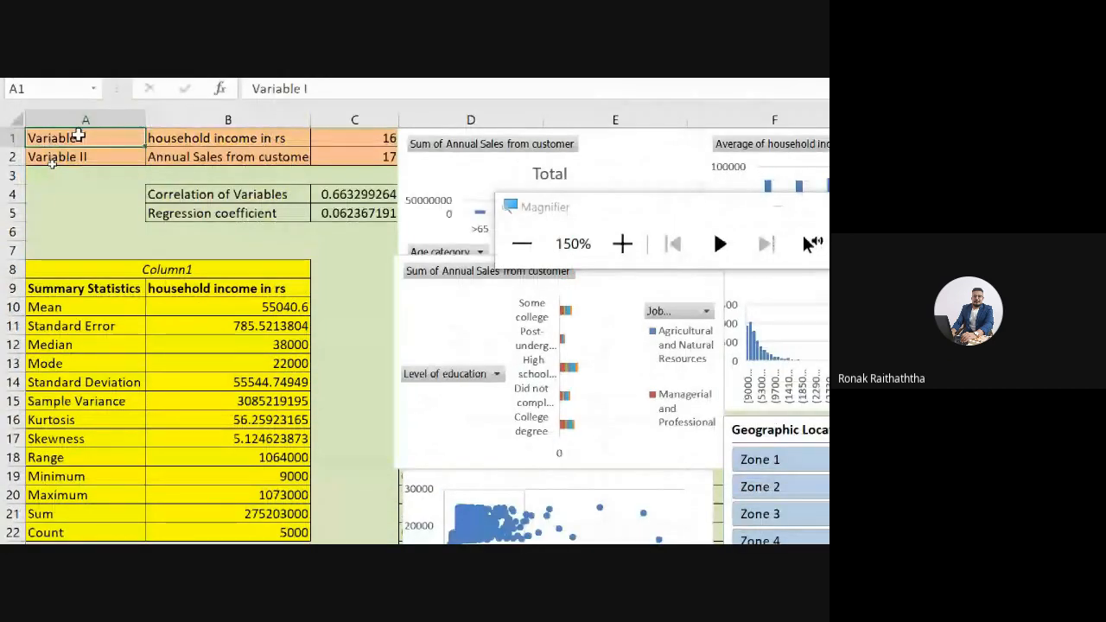
key("ctrl+shift+Right")
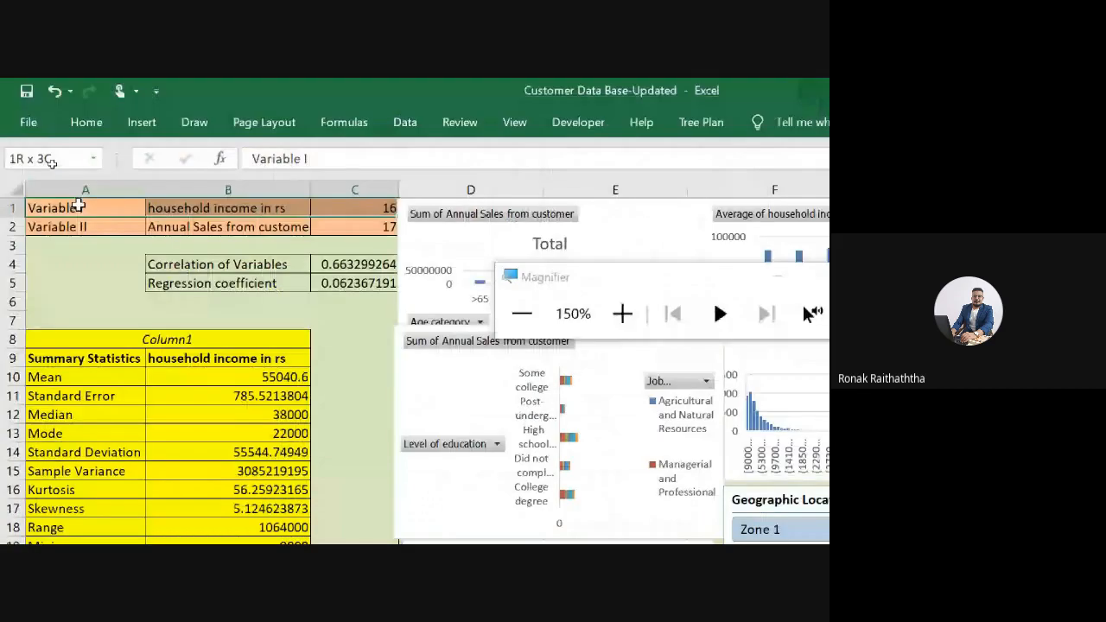
key("shift+Down")
key("shift+Down")
key("shift+Down")
key("shift+Down")
key("shift+Down")
key("shift+Down")
key("shift+Down")
key("shift+Down")
key("shift+Down")
key("shift+Down")
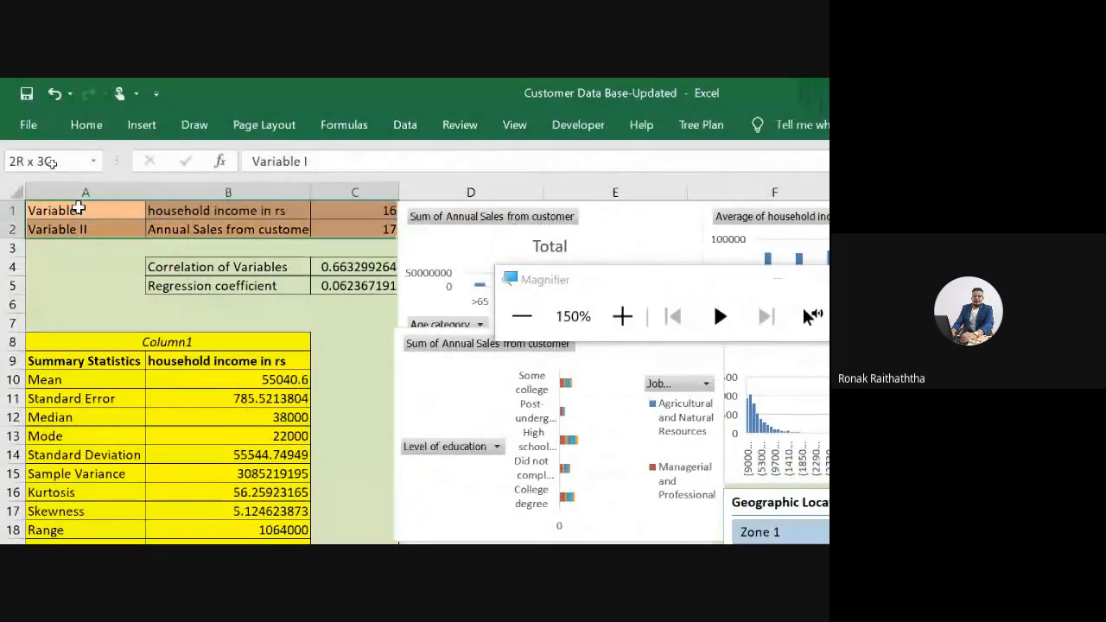
key("shift+Down")
key("shift+Down")
key("shift+Down")
key("shift+Down")
key("shift+Down")
key("shift+Down")
key("shift+Down")
key("shift+Down")
key("shift+Down")
key("shift+Down")
key("shift+Down")
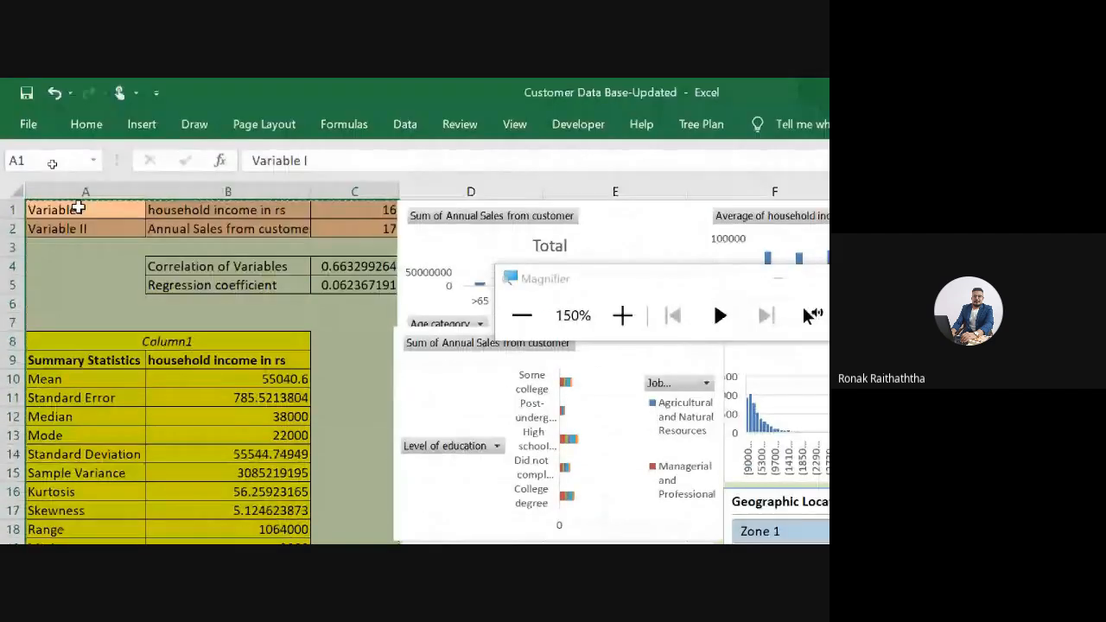
key("ctrl+c")
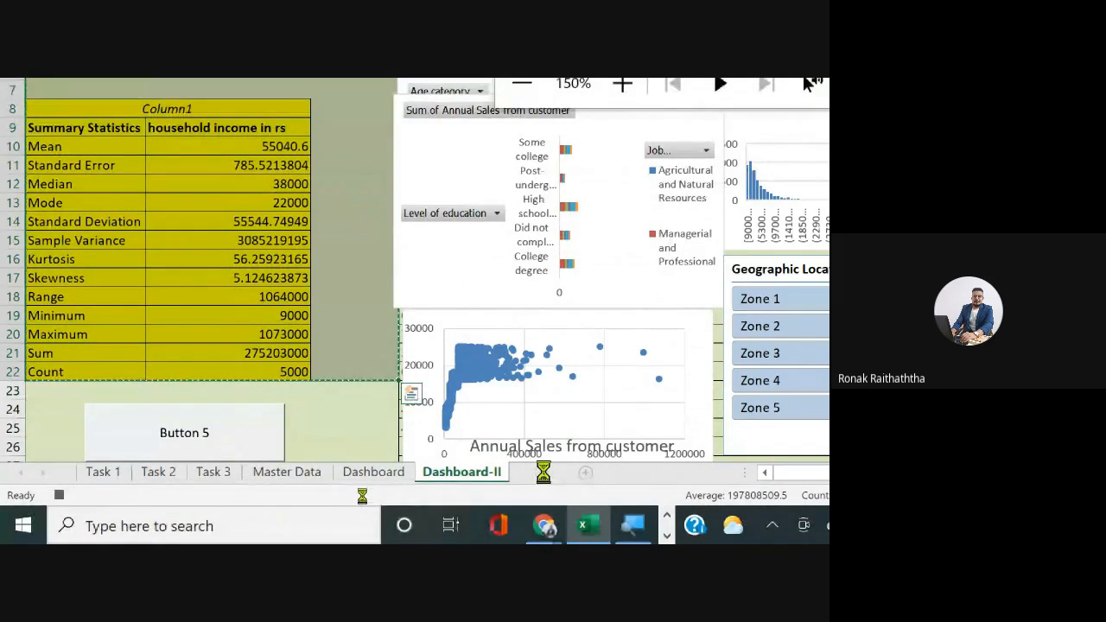
Step: Add a new worksheet, try a regular paste of the copied range at A1, and undo it
left_click(542, 474)
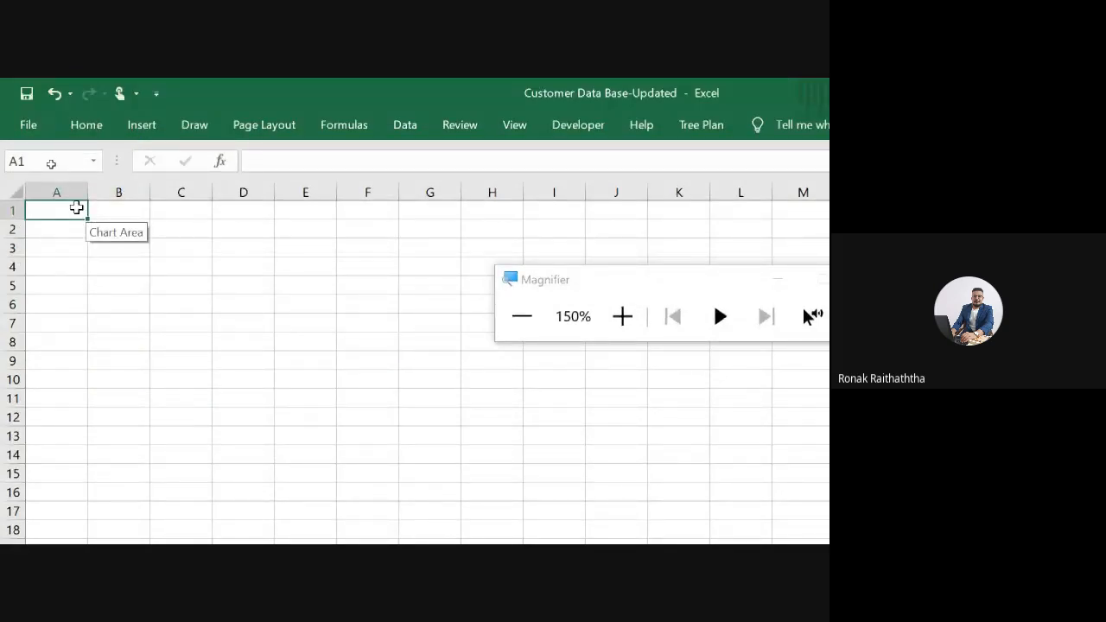
key("ctrl+v")
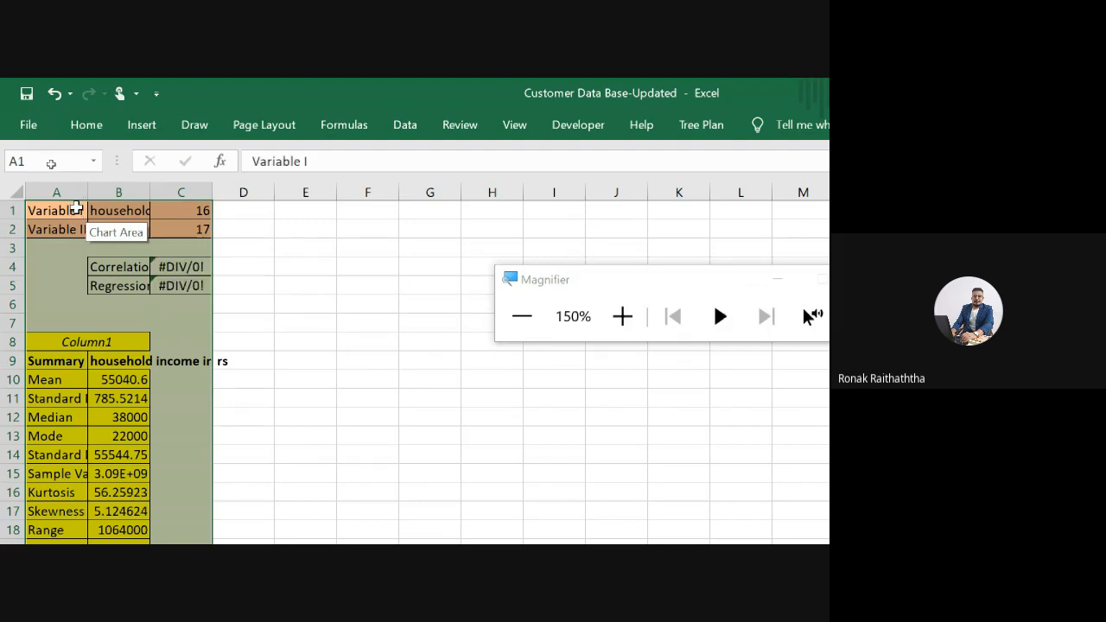
key("ctrl+z")
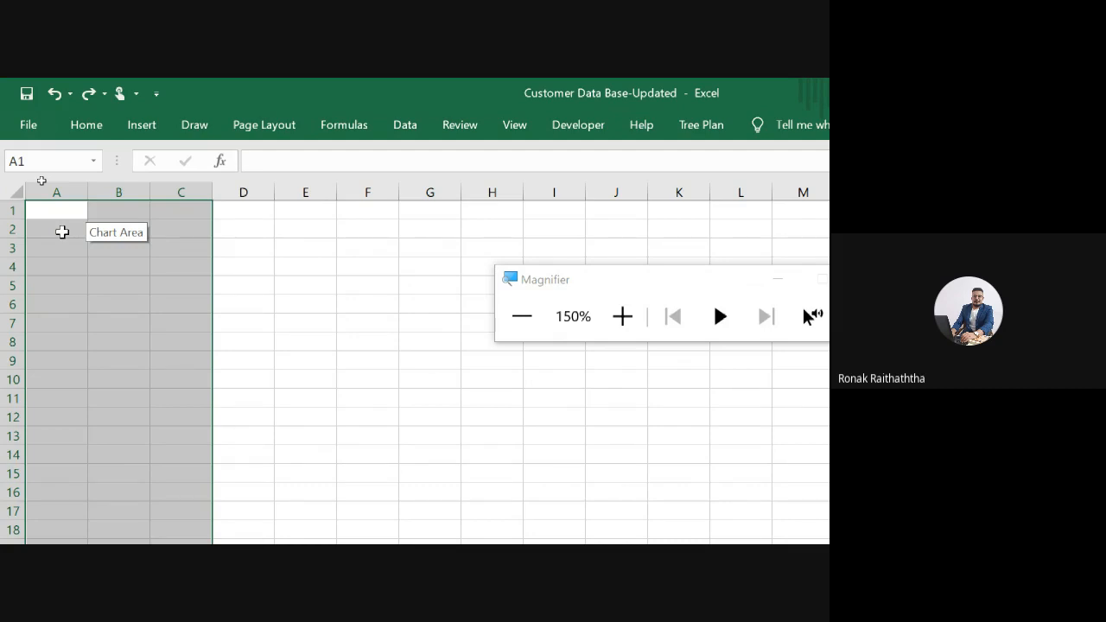
Step: Paste the copied range as values only at A1 of the new worksheet using Paste Special
key("alt+h")
key("v")
key("s")
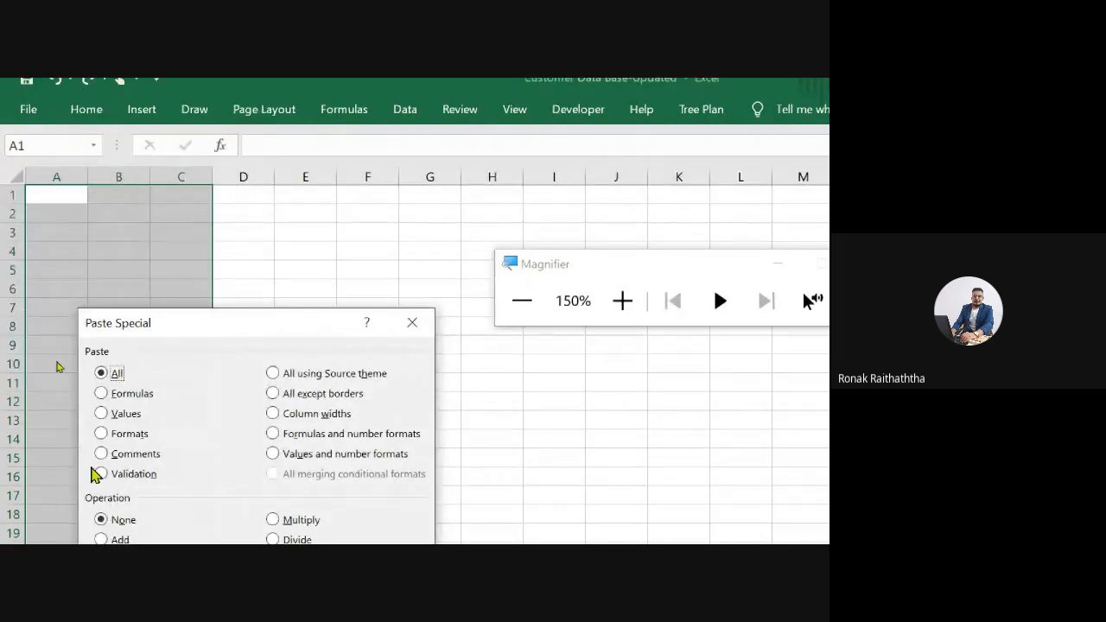
left_click(102, 332)
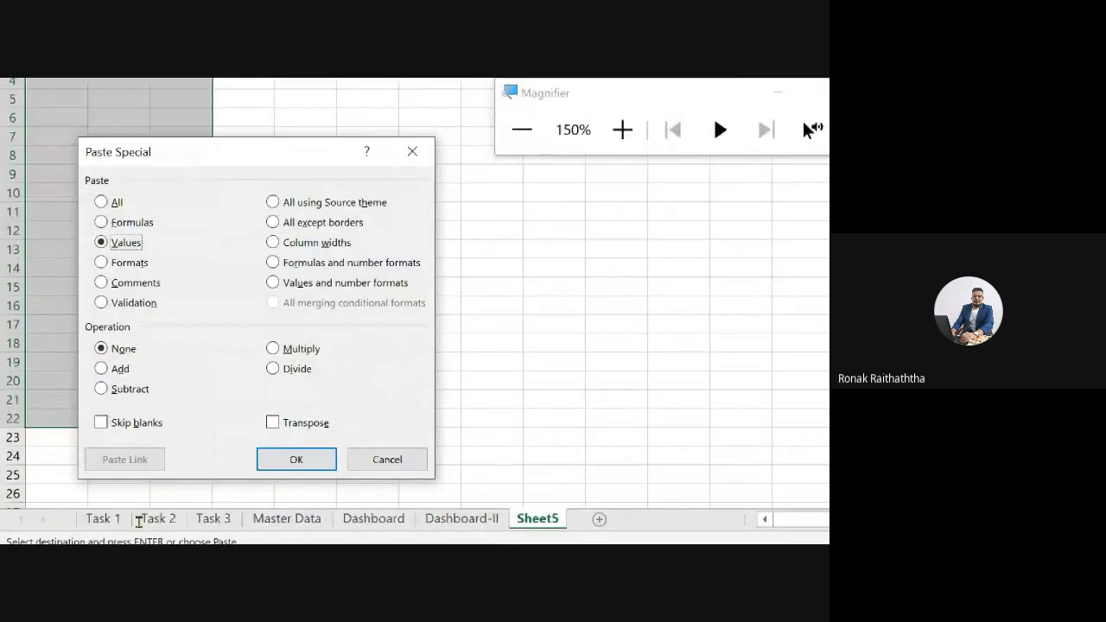
left_click(308, 419)
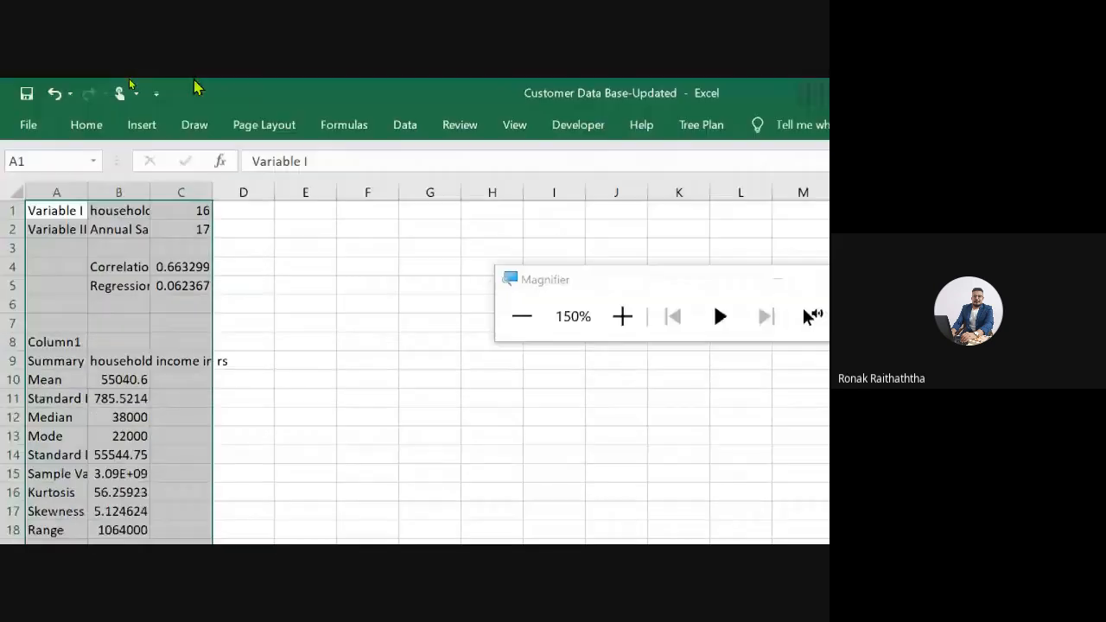
Step: Auto-fit the widths of columns A and B to their contents
left_click(203, 247)
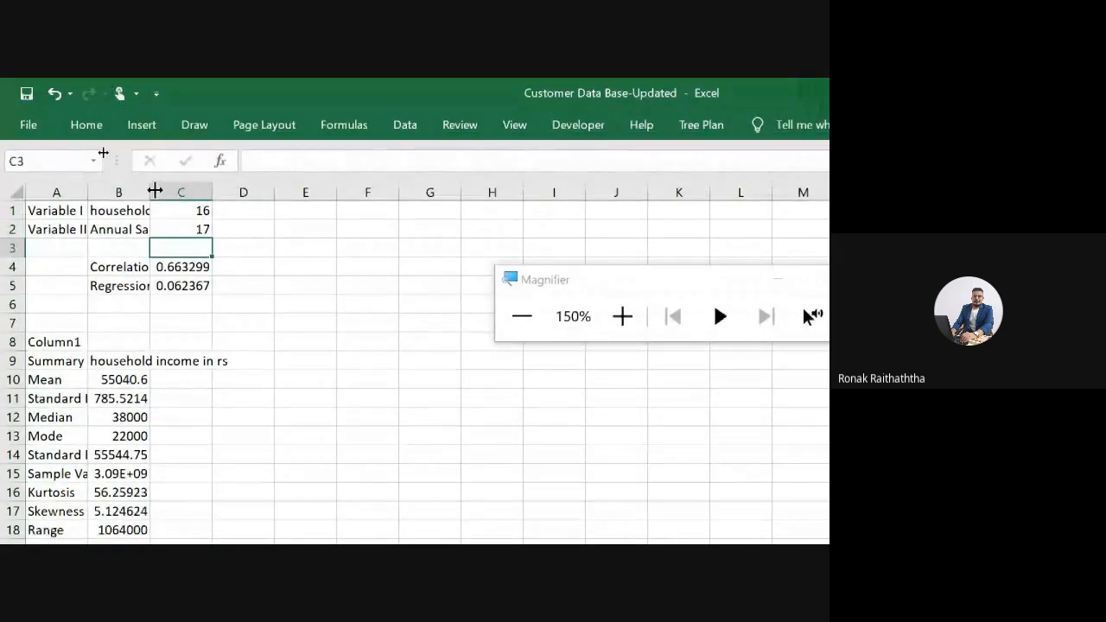
double_click(149, 192)
left_click_drag(88, 191, 89, 191)
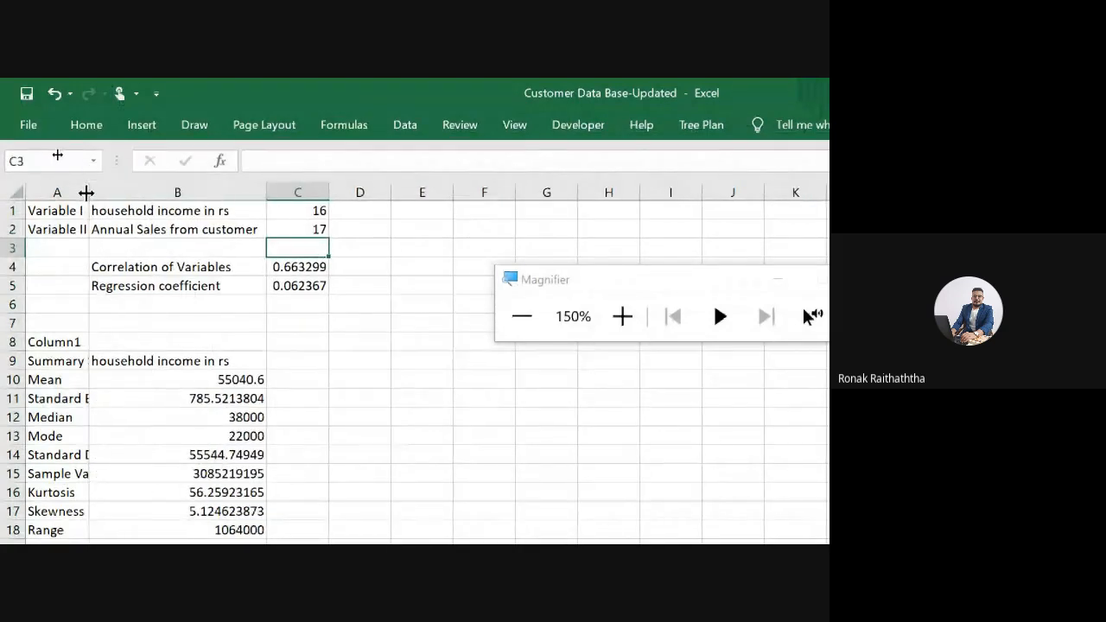
double_click(90, 191)
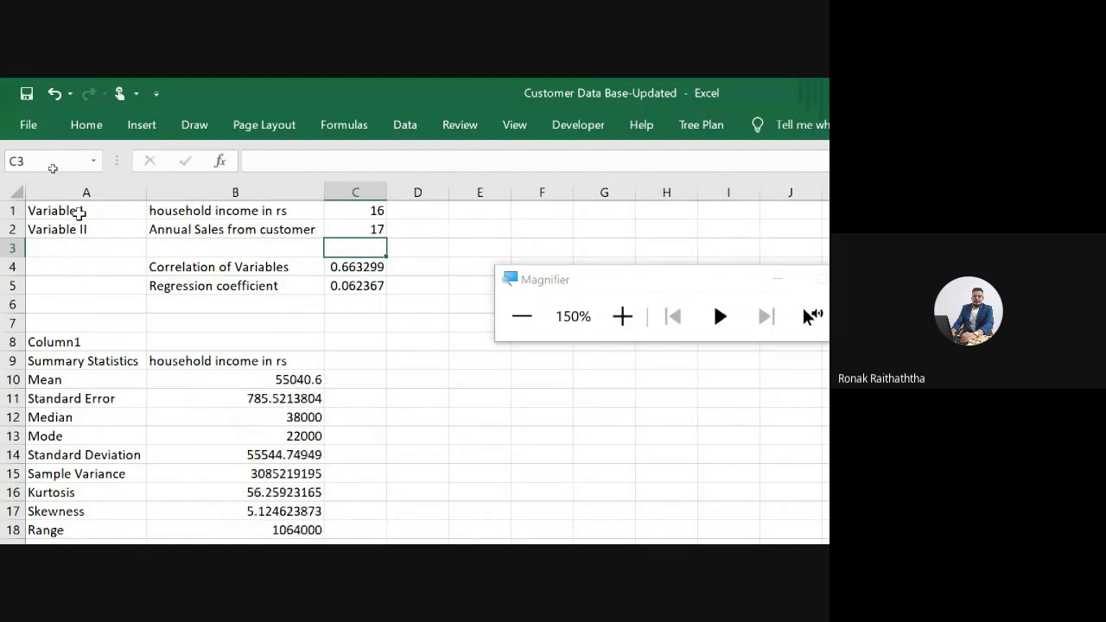
Step: Apply all borders to the variable rows A1:C2 and to the correlation and regression cells B4:C5
left_click_drag(80, 213, 339, 230)
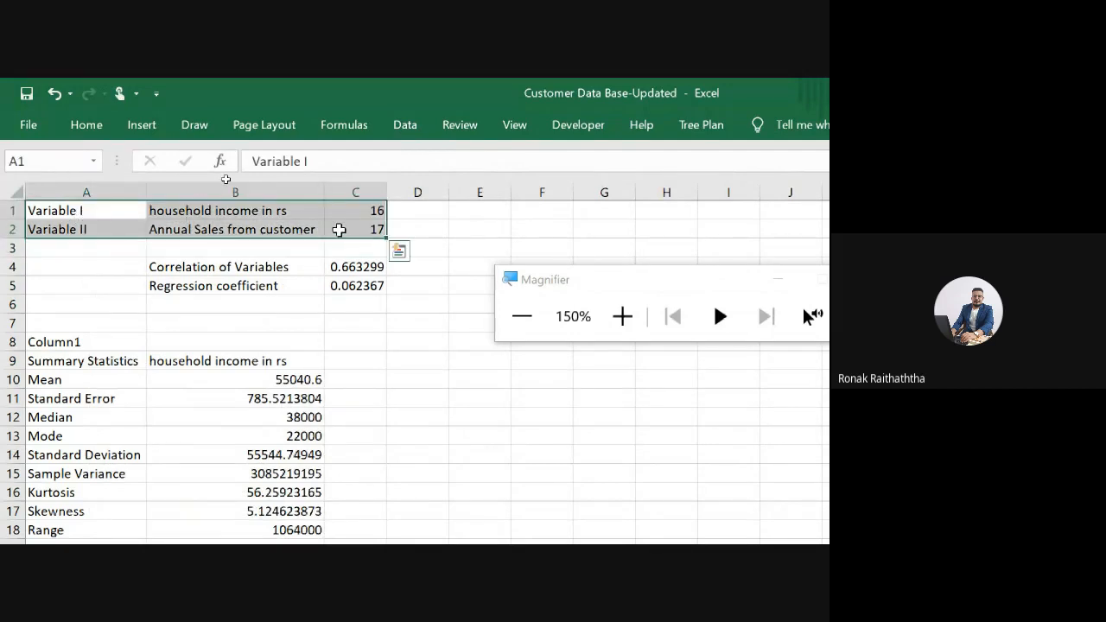
key("Down")
key("Down")
key("Down")
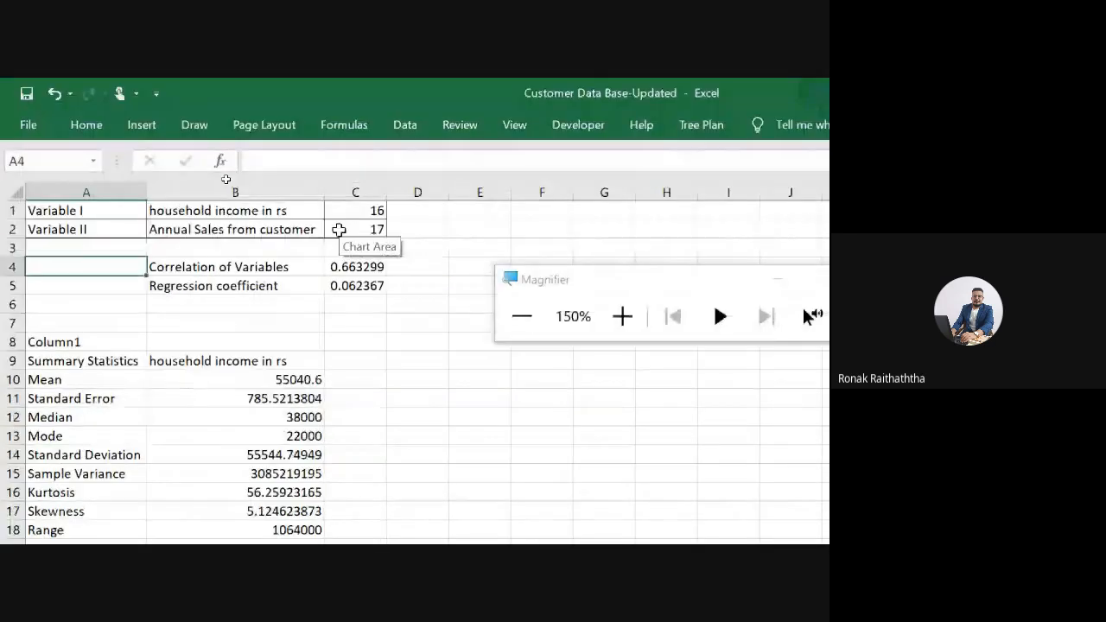
key("Right")
key("shift+Right")
key("shift+Down")
key("alt")
key("h")
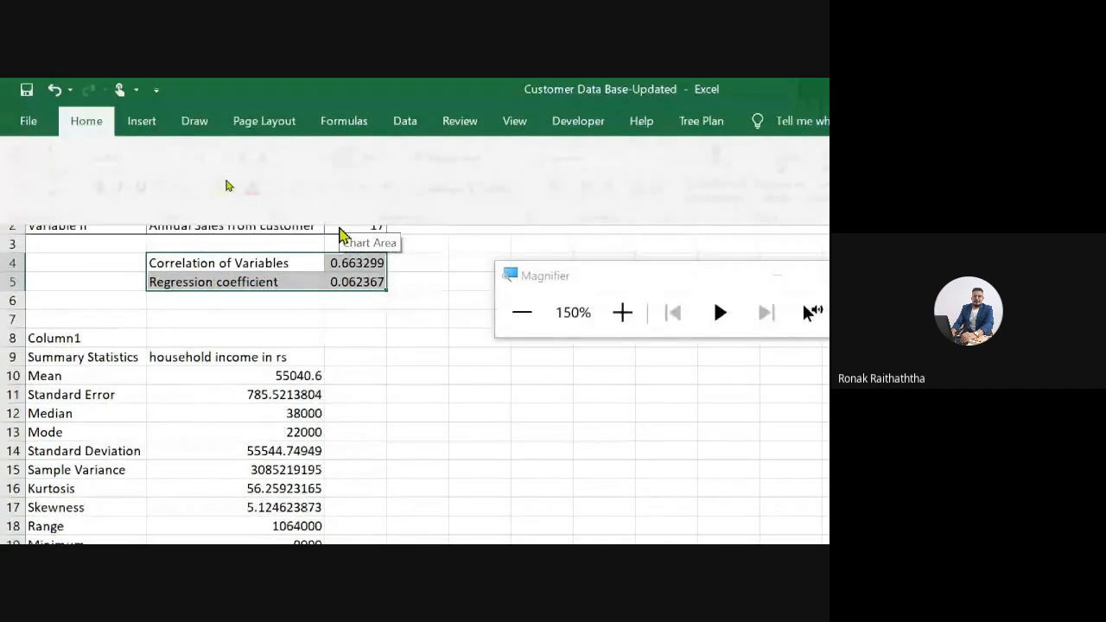
key("Escape")
Step: Apply all borders to the summary statistics table in A8:B22 and deselect it
key("Down")
key("Down")
key("Down")
key("Down")
key("Left")
key("shift+Right")
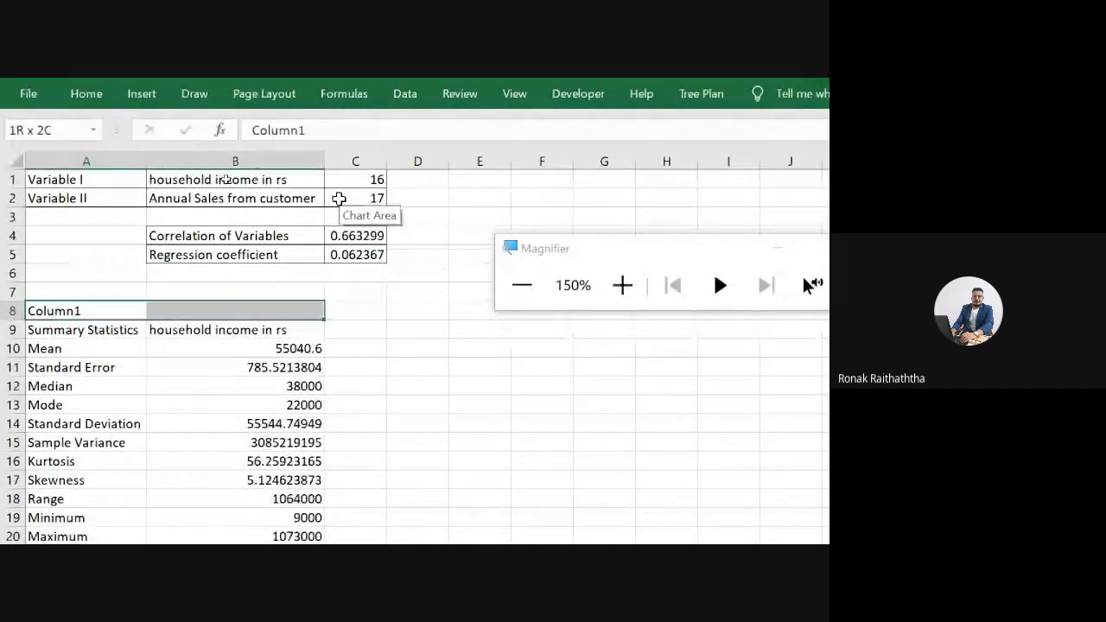
key("shift+Down")
key("shift+Down")
key("shift+Down")
key("shift+Down")
key("shift+Down")
key("shift+Down")
key("shift+Down")
key("shift+Down")
key("shift+Down")
key("shift+Down")
key("shift+Down")
key("shift+Down")
key("shift+Down")
key("shift+Down")
key("shift+Down")
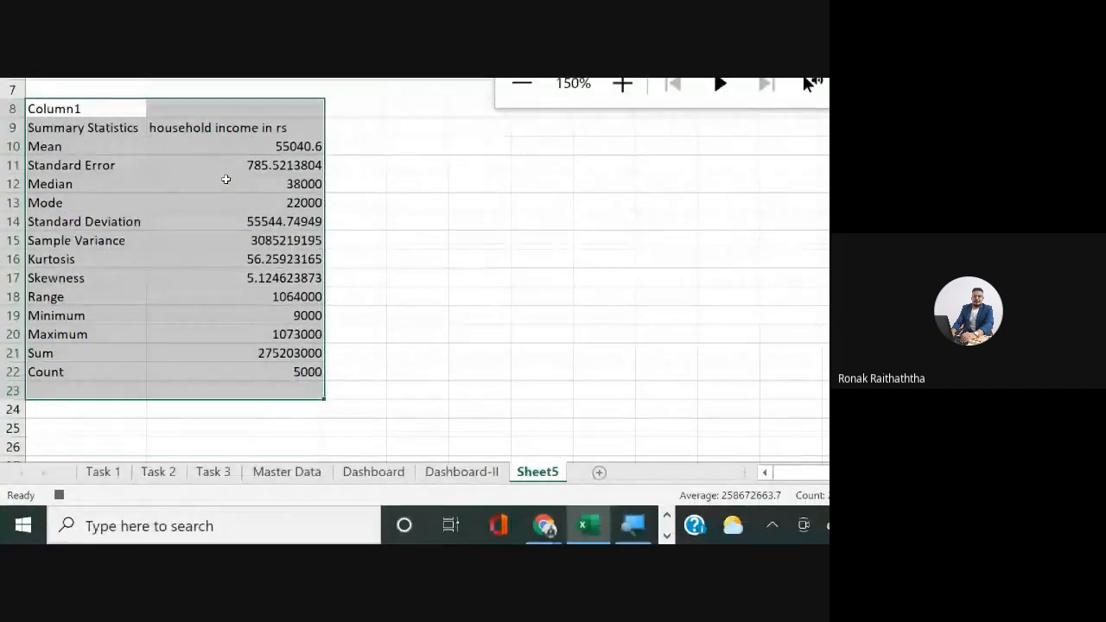
key("shift+Up")
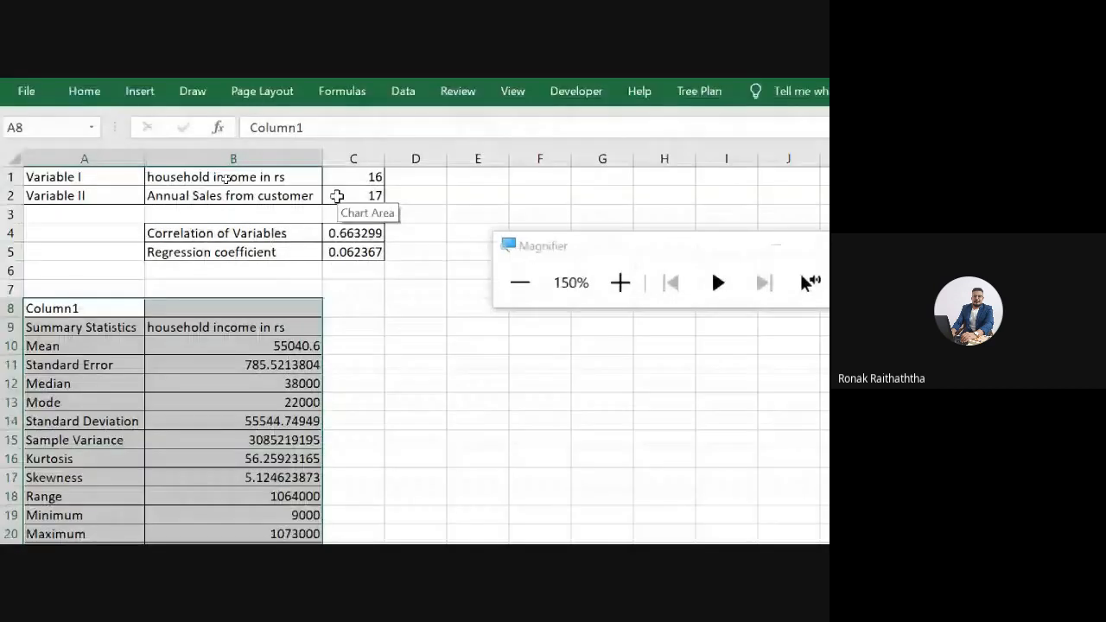
left_click(452, 481)
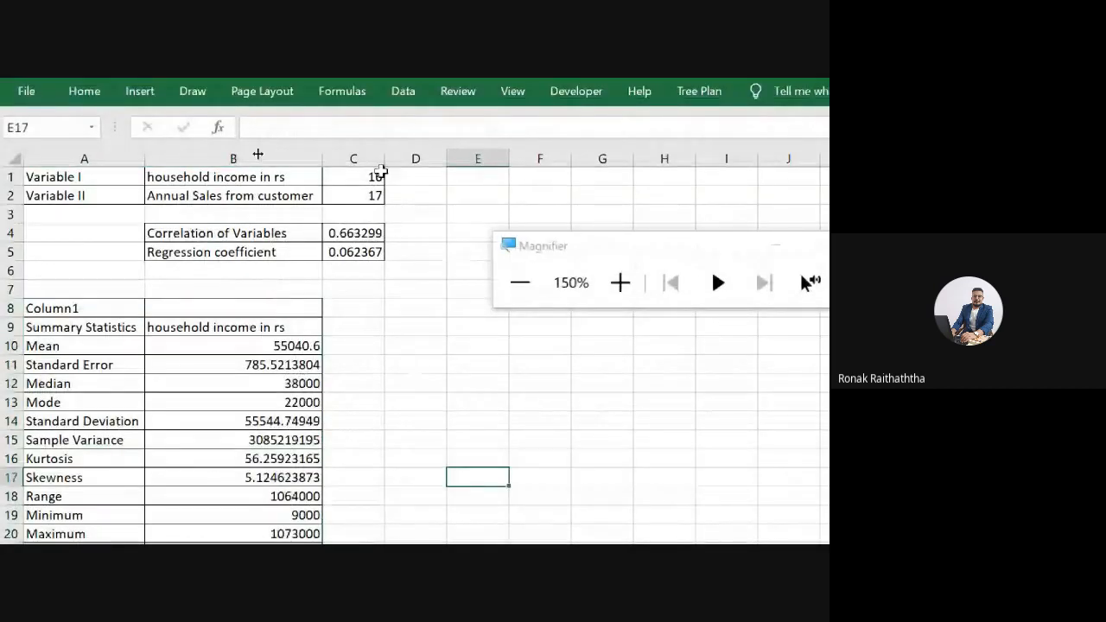
Step: Hide the gridlines on the new results sheet
left_click(512, 124)
left_click(220, 192)
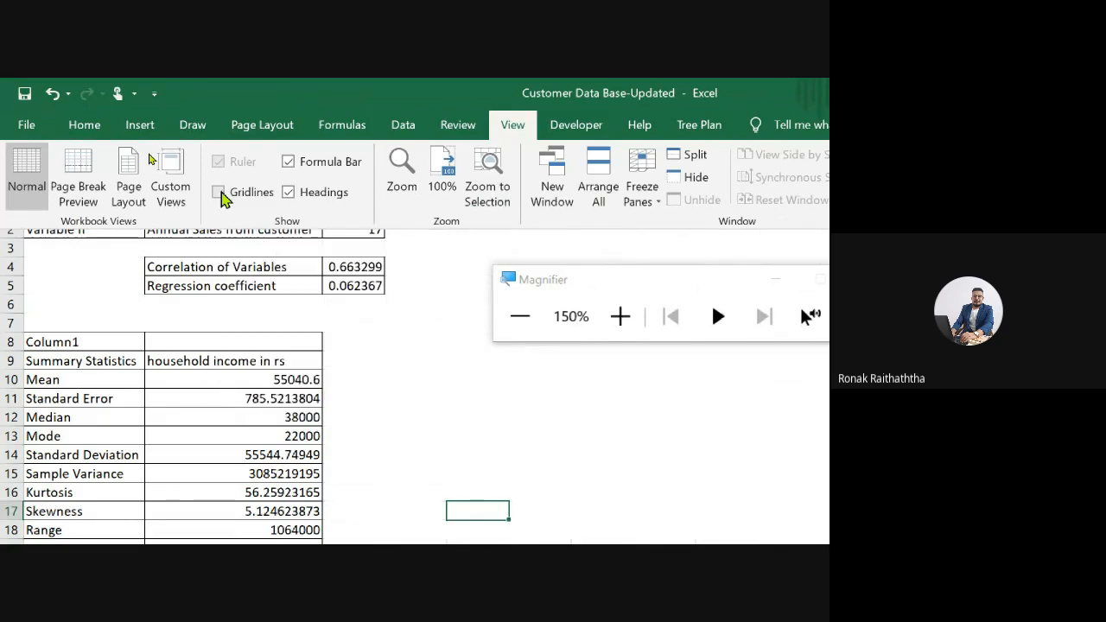
left_click(413, 378)
scroll(475, 452, "down", 1)
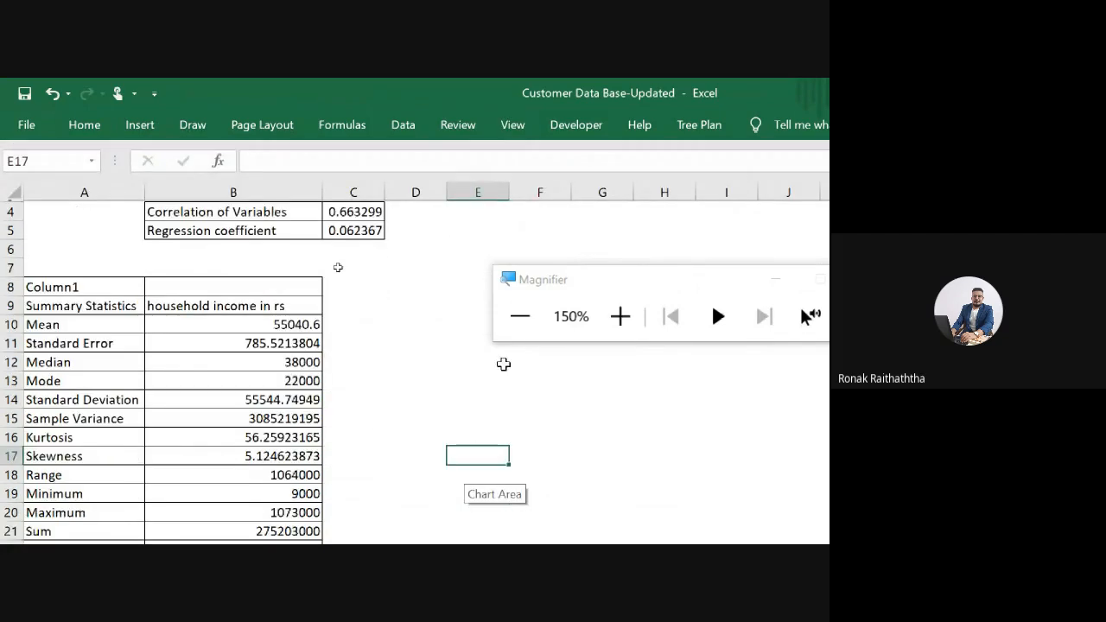
Step: Stop recording the PrintOutput macro
left_click(520, 317)
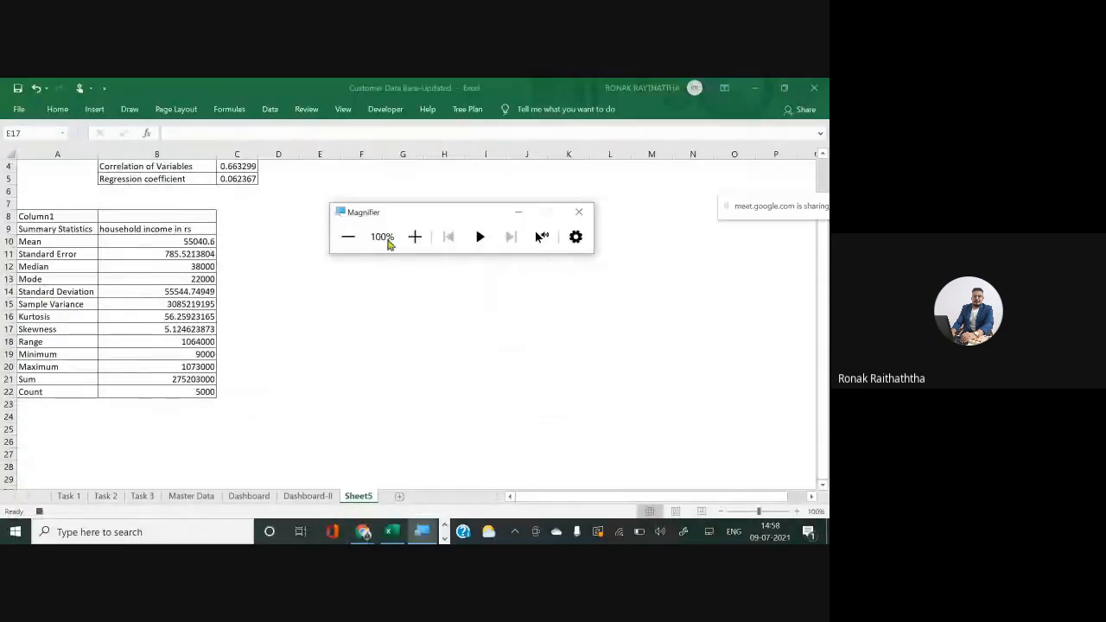
scroll(312, 322, "up", 1)
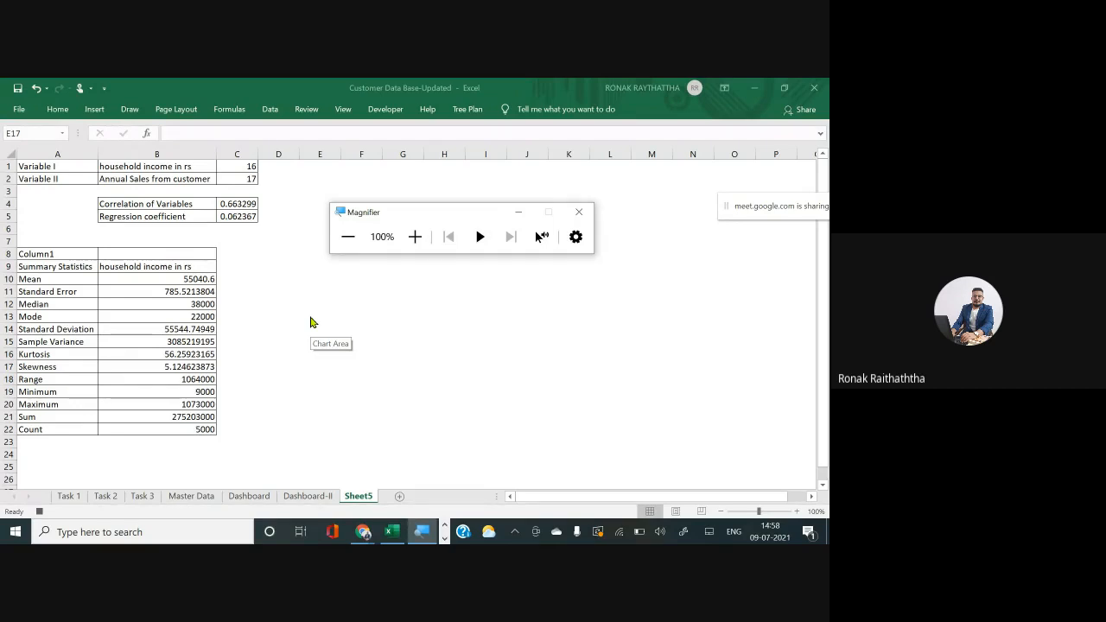
left_click(344, 120)
left_click(344, 119)
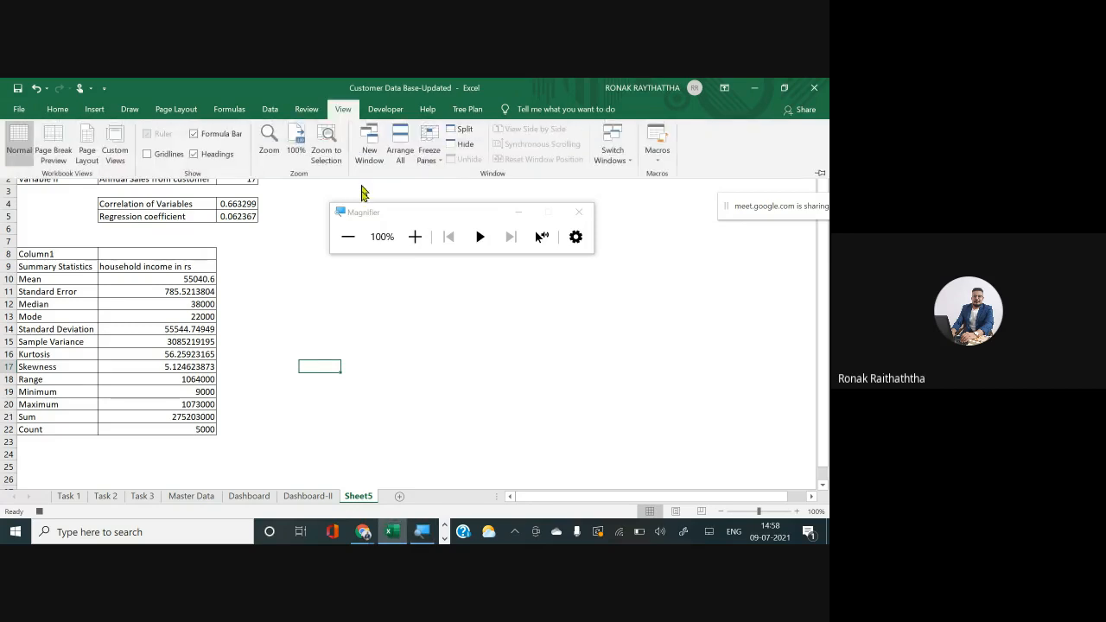
left_click(349, 236)
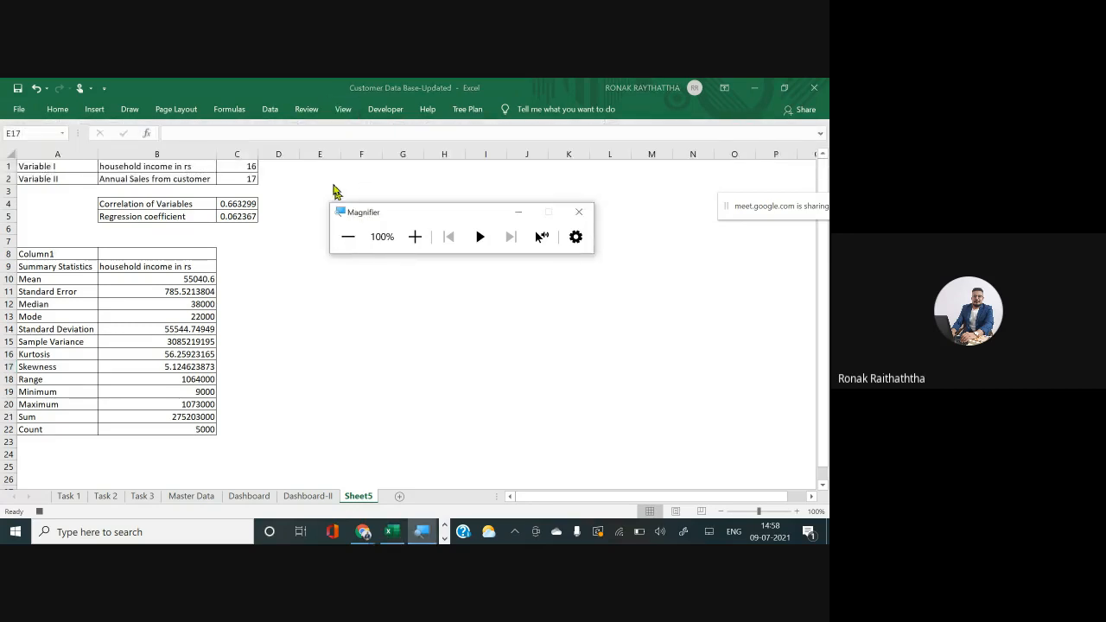
left_click(415, 236)
left_click(305, 131)
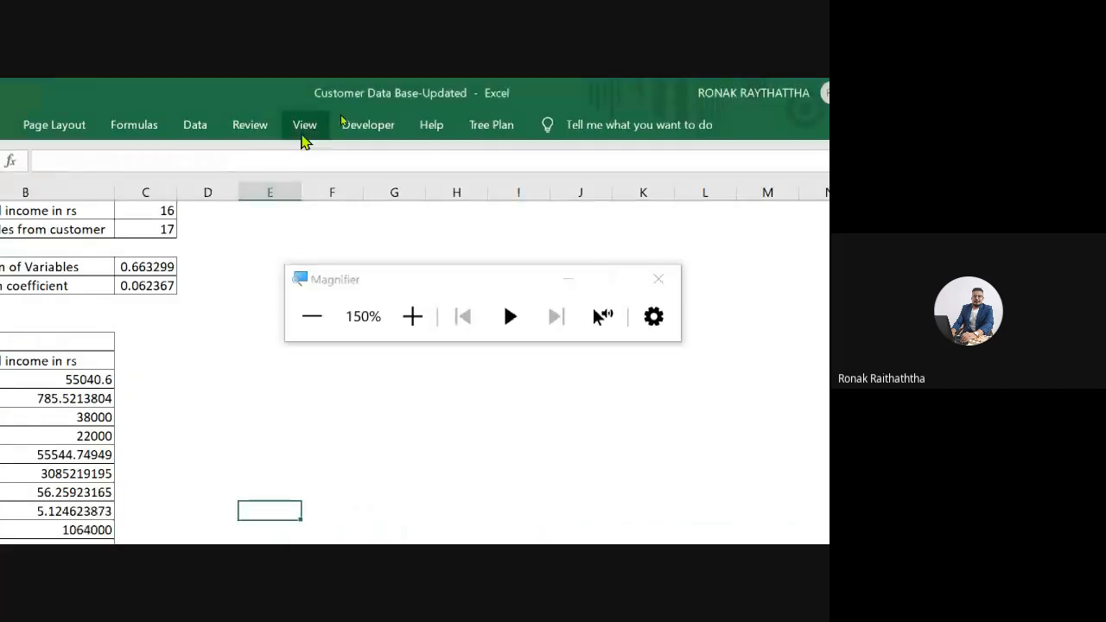
left_click(305, 132)
left_click(572, 177)
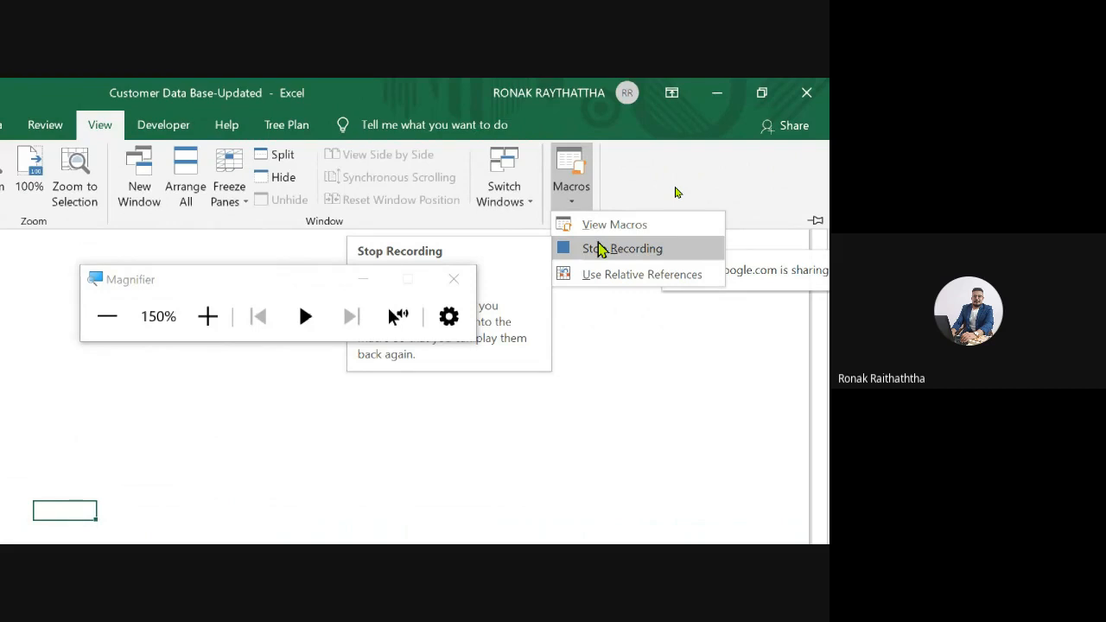
left_click(627, 256)
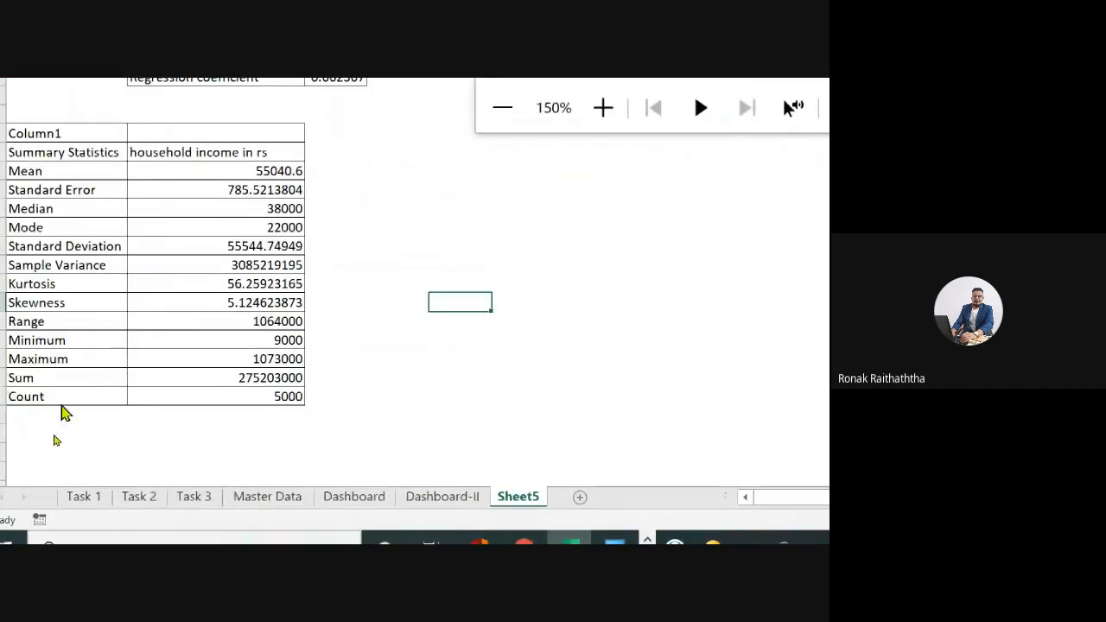
Step: Change the caption of the button below the statistics table on the Dashboard-II sheet to "Print Output"
left_click(292, 497)
left_click(431, 504)
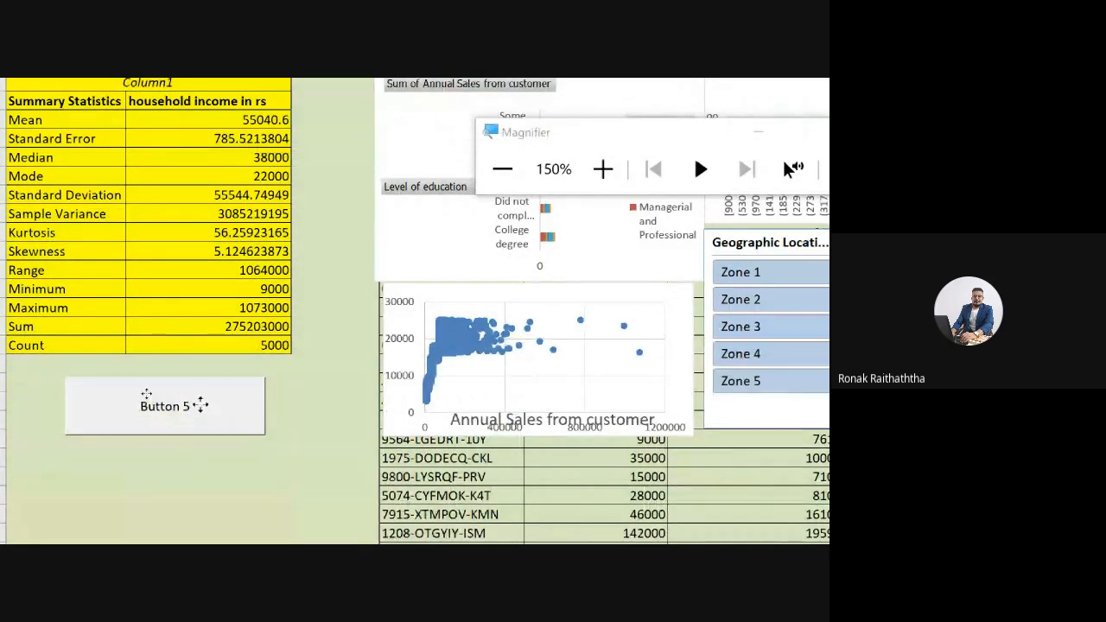
right_click(201, 410)
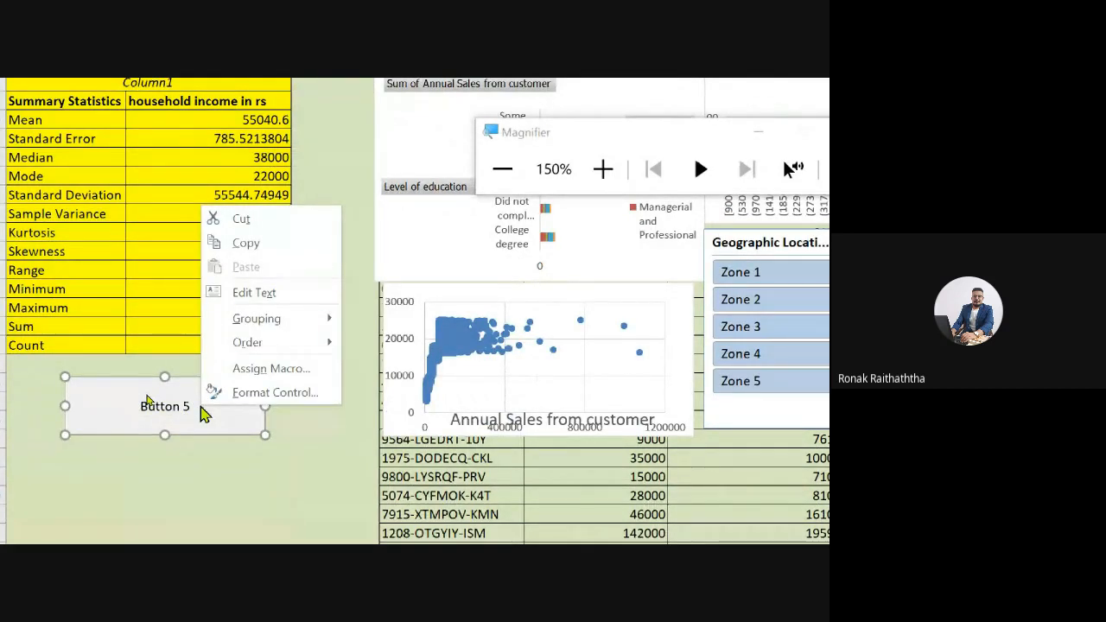
left_click(253, 293)
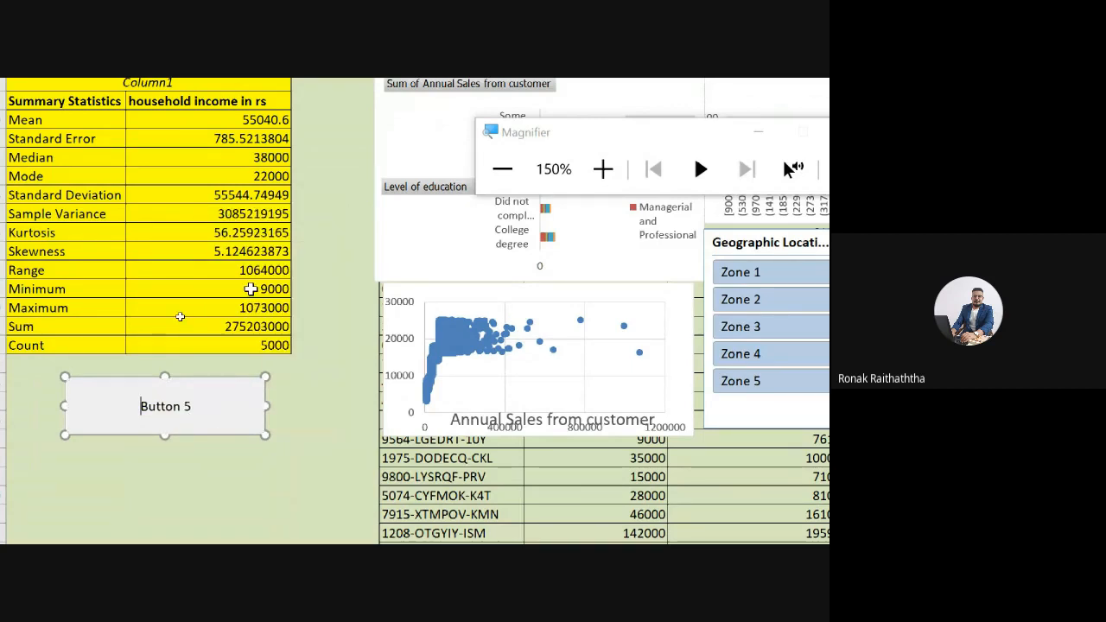
key("Right")
key("ctrl+a")
type("Print o")
key("BackSpace")
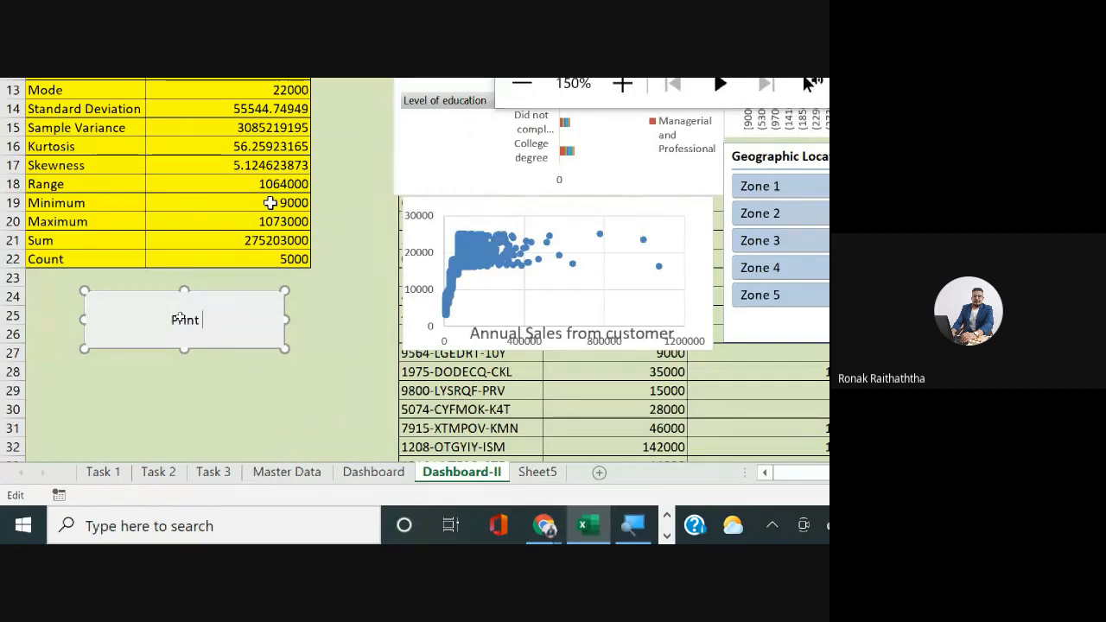
type("Output")
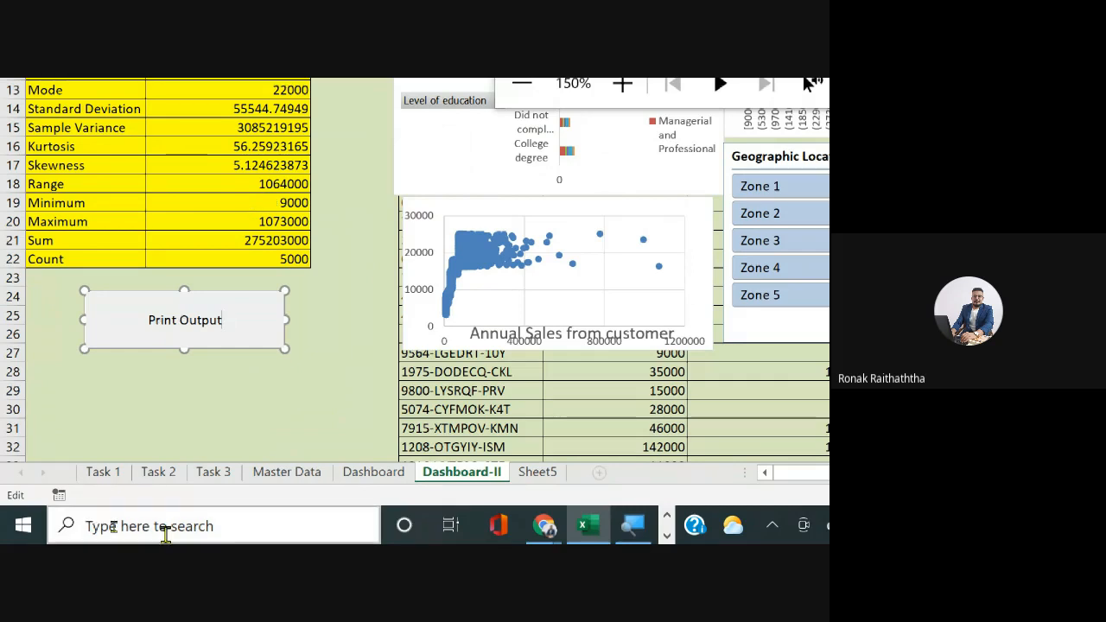
left_click(180, 408)
Step: Set Variable I in cell B1 to "Debt to income ratio (x100)"
scroll(343, 286, "up", 2)
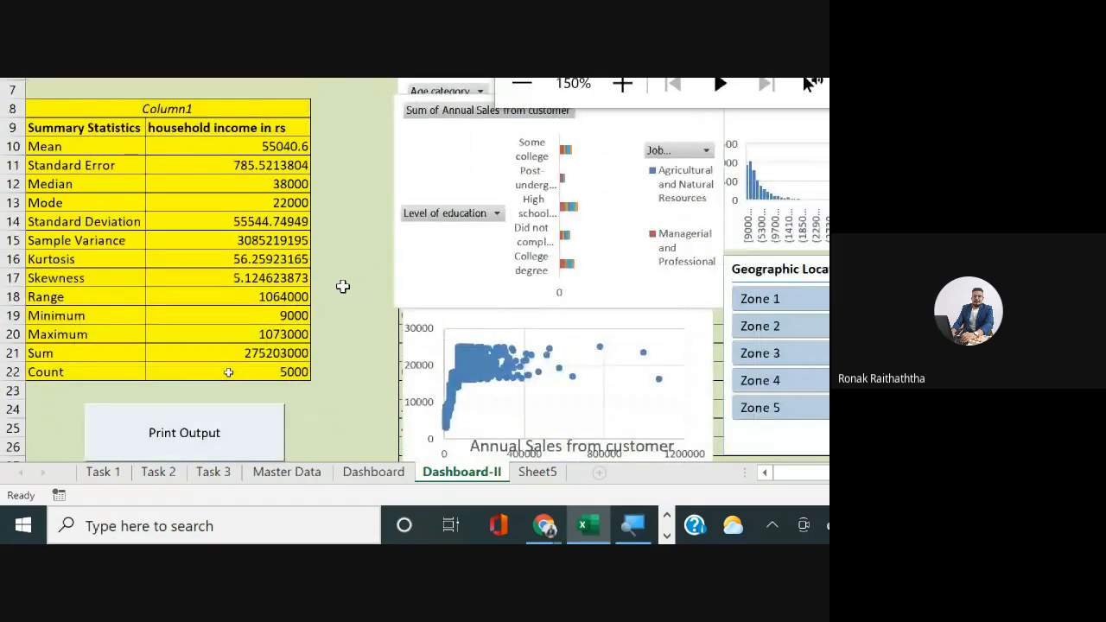
scroll(344, 288, "down", 3)
left_click(228, 211)
left_click(319, 210)
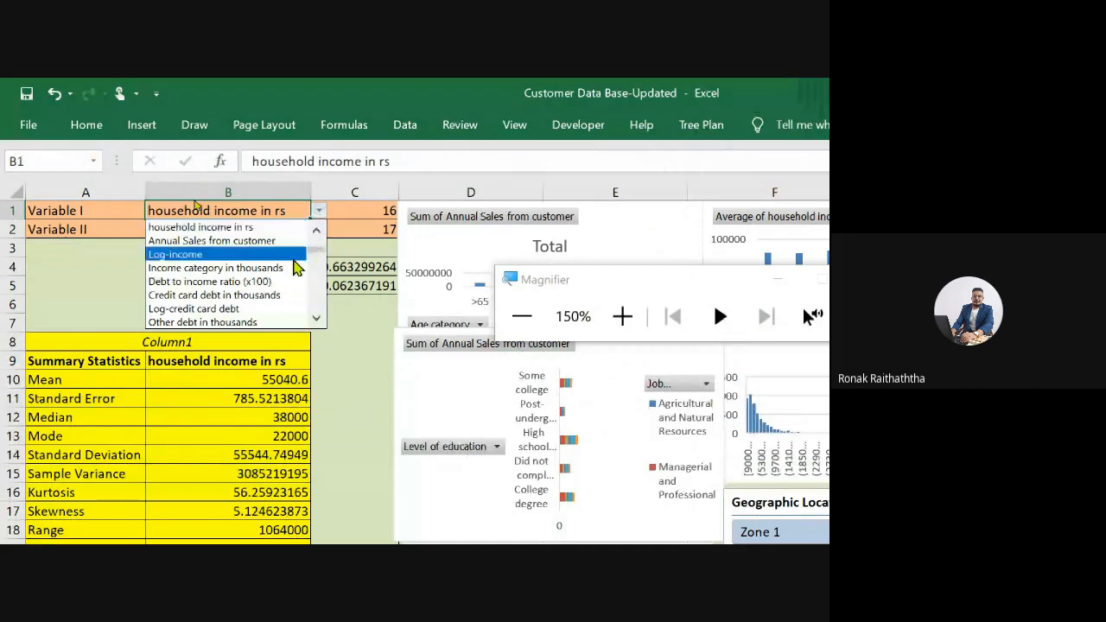
left_click(245, 292)
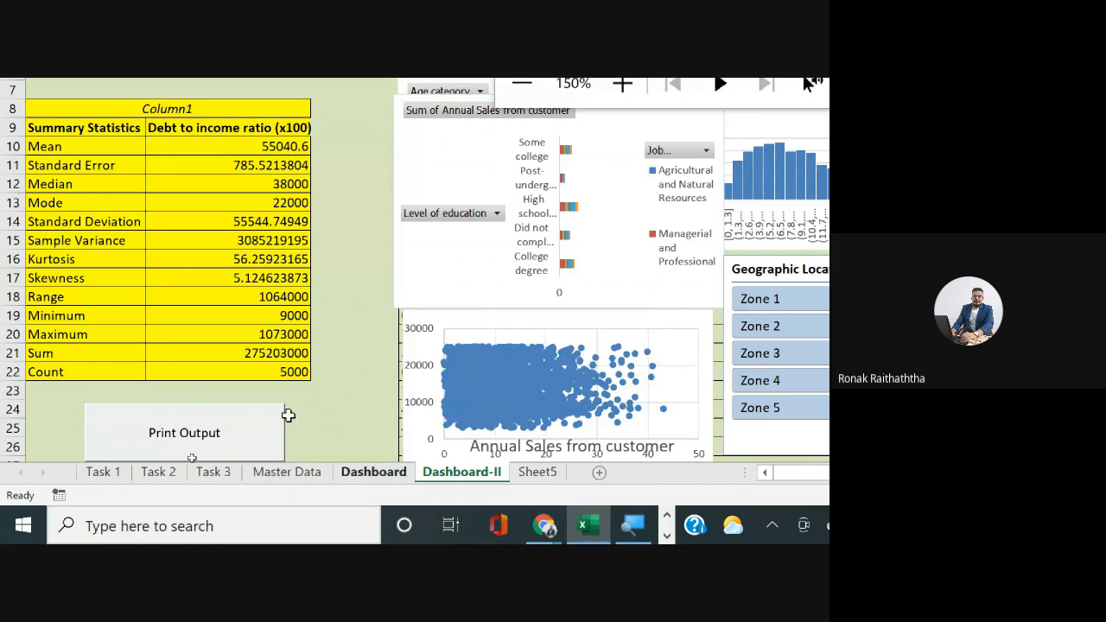
Step: Run the Print Output button's macro twice from Dashboard-II to copy the current results to new sheets
scroll(272, 419, "down", 1)
left_click(237, 383)
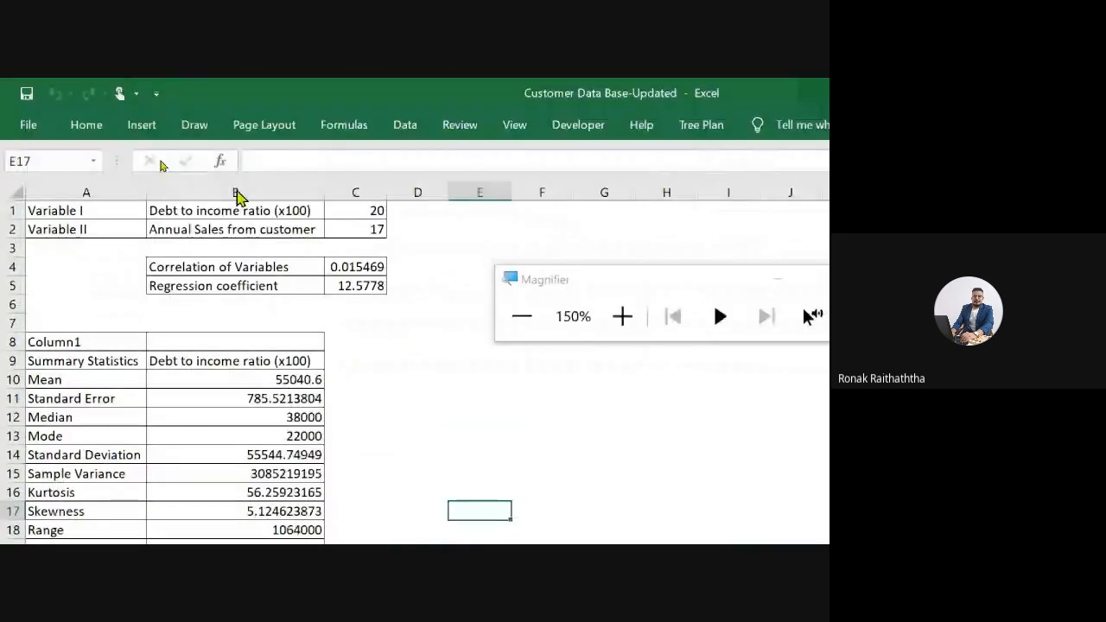
left_click(521, 317)
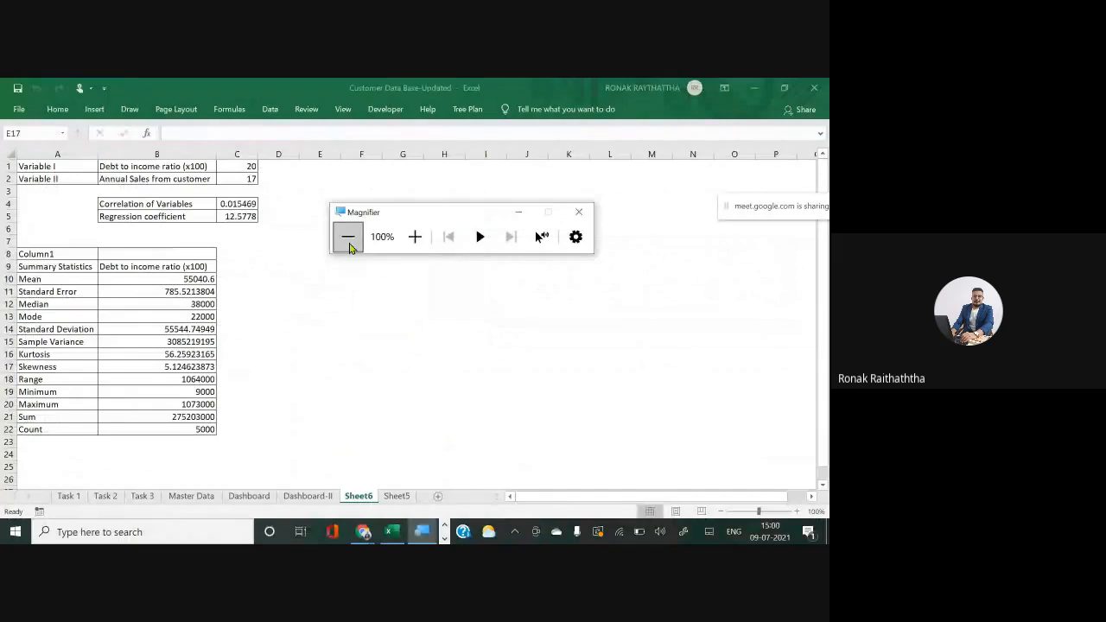
left_click(166, 462)
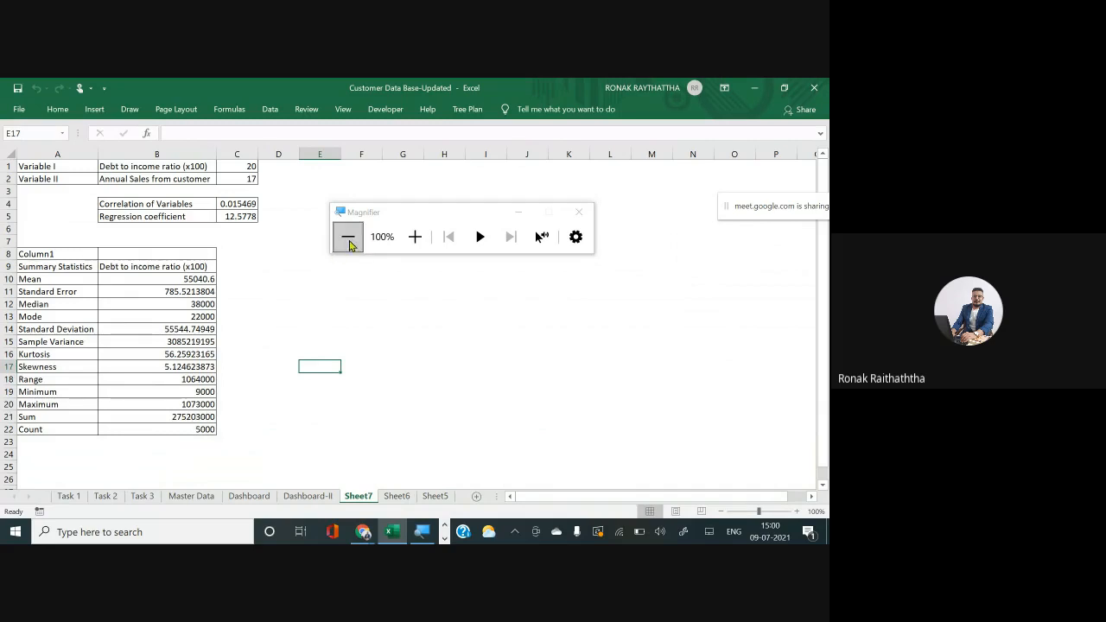
key("alt+Tab")
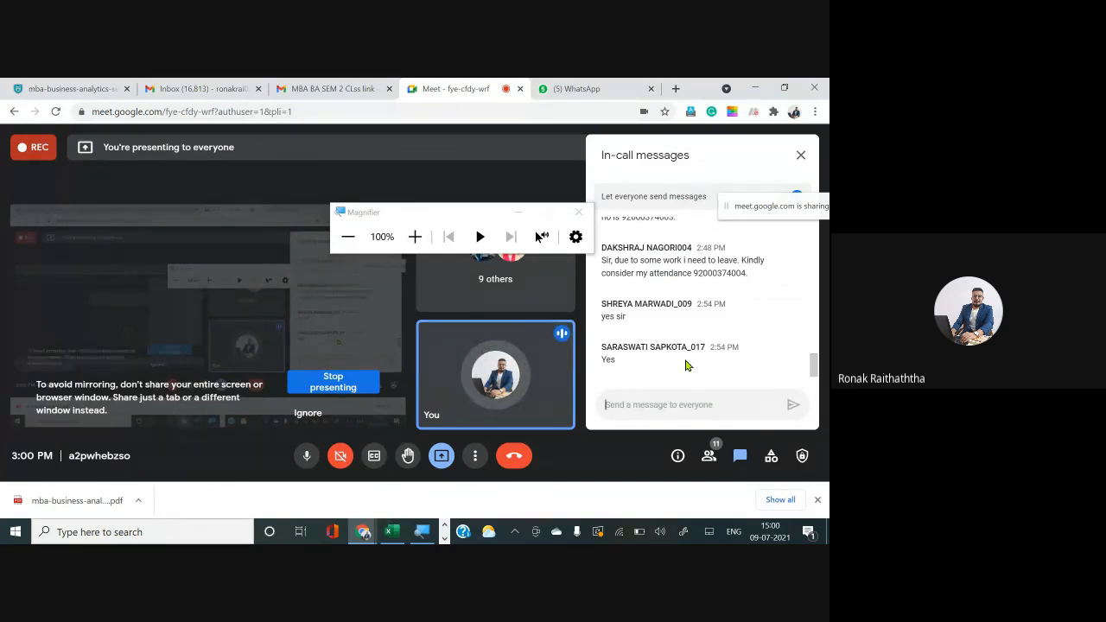
key("alt+Tab")
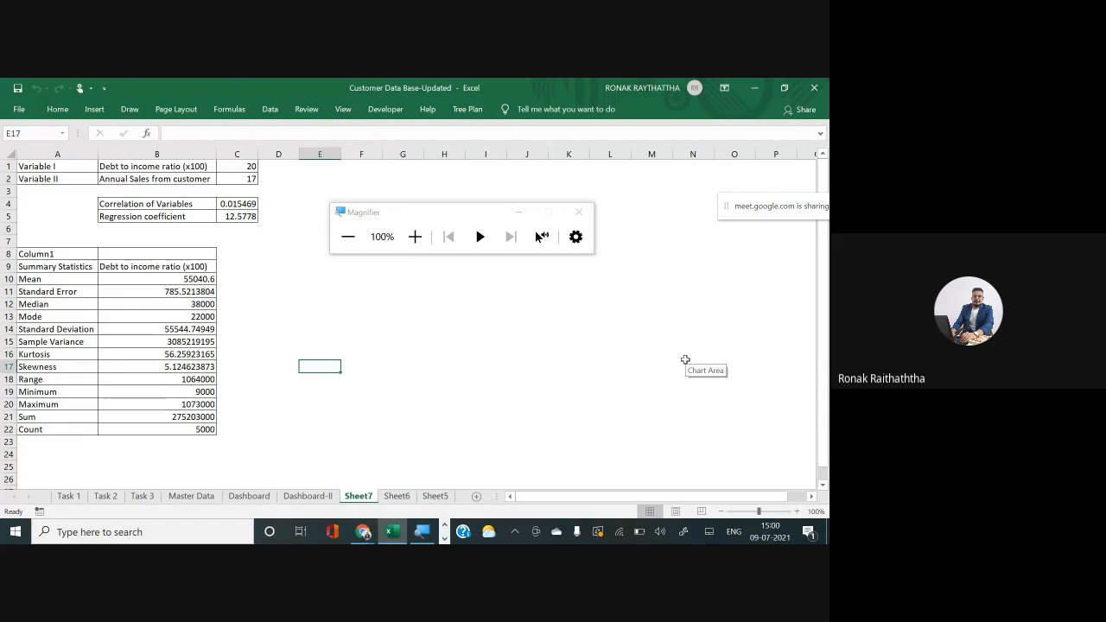
Step: Check the in-call chat messages in Google Meet and return to the Dashboard-II sheet in Excel
key("alt+Tab")
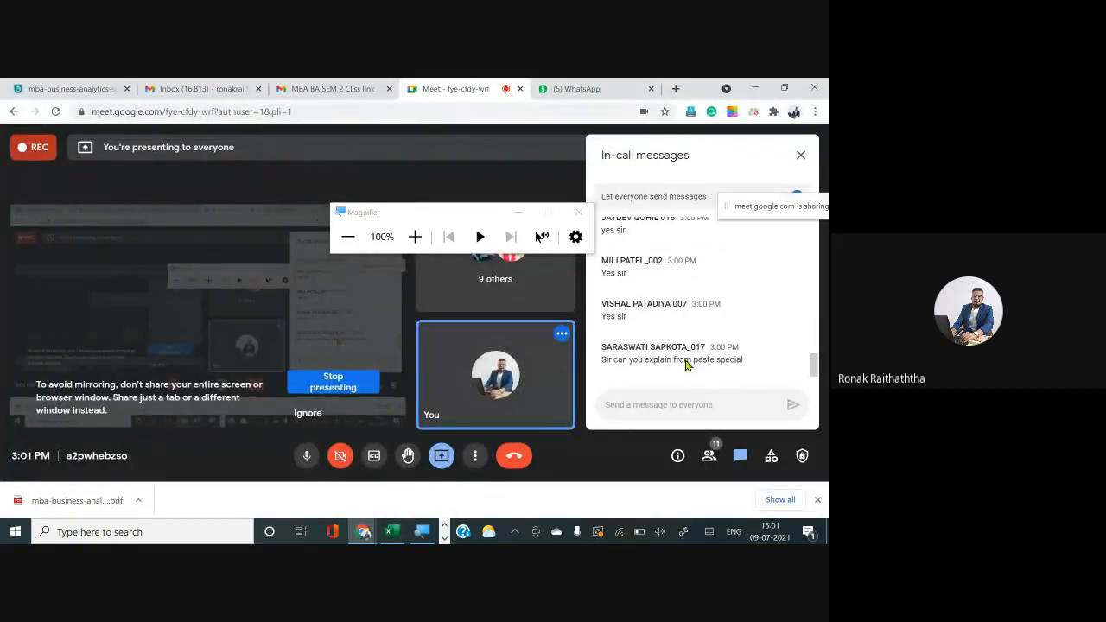
key("alt+Tab")
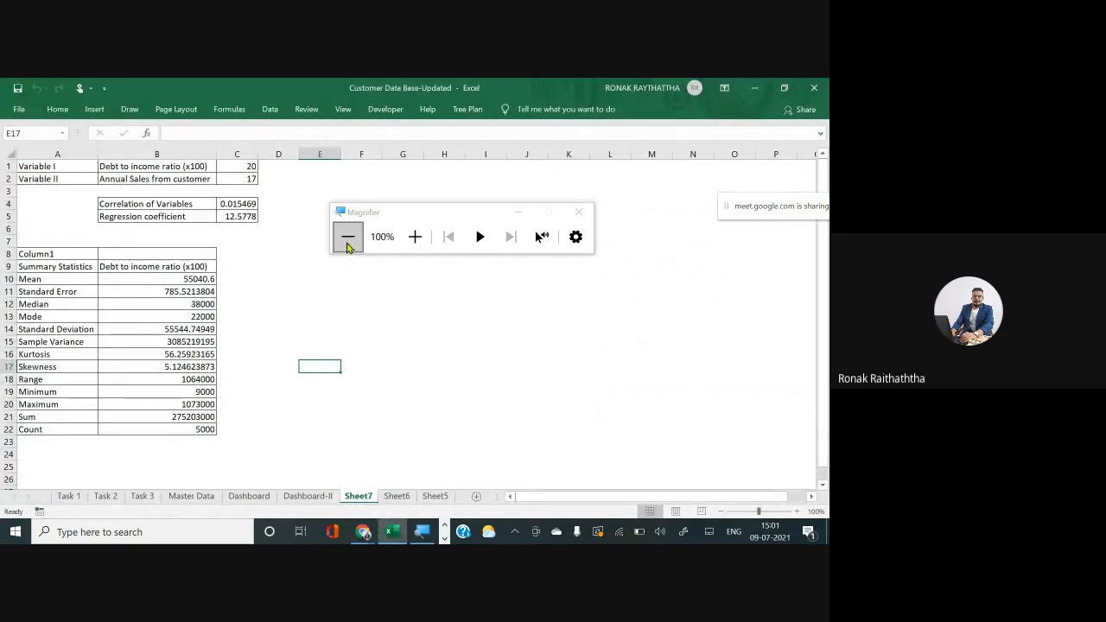
left_click(308, 496)
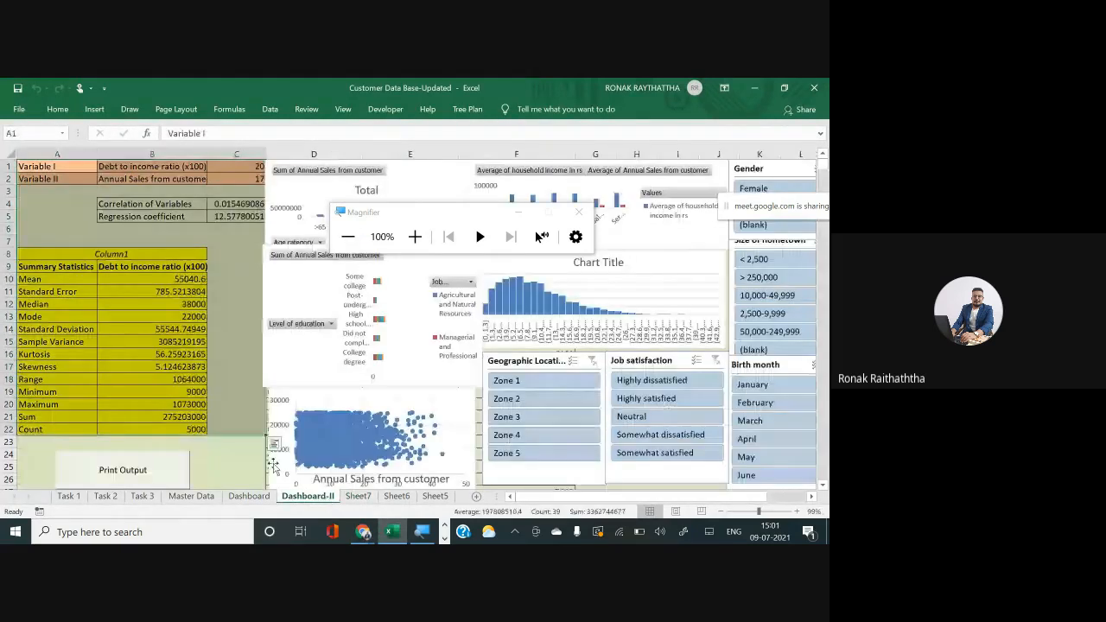
Step: Insert a form-control button below the Print Output button and start recording its macro Button6_Click in This Workbook
scroll(260, 449, "down", 2)
left_click(233, 419)
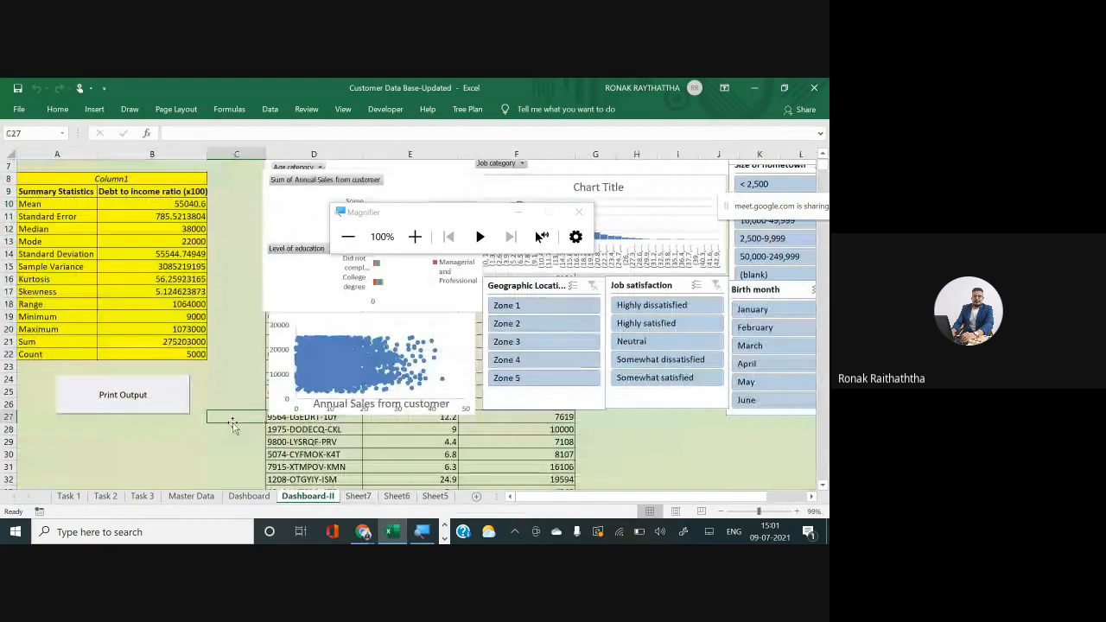
left_click(378, 114)
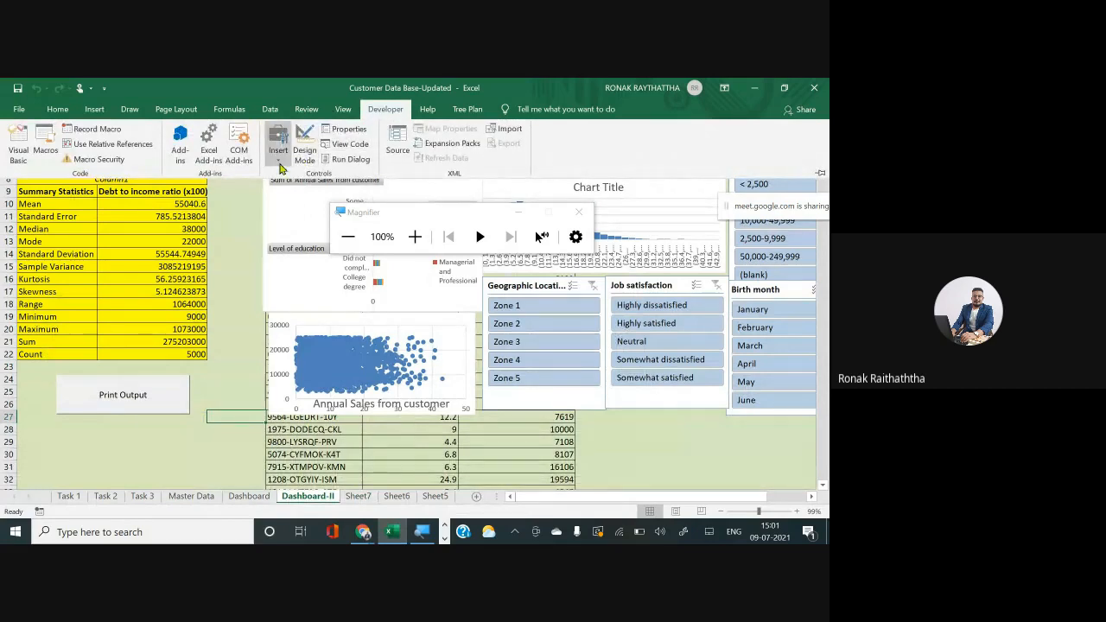
left_click(279, 164)
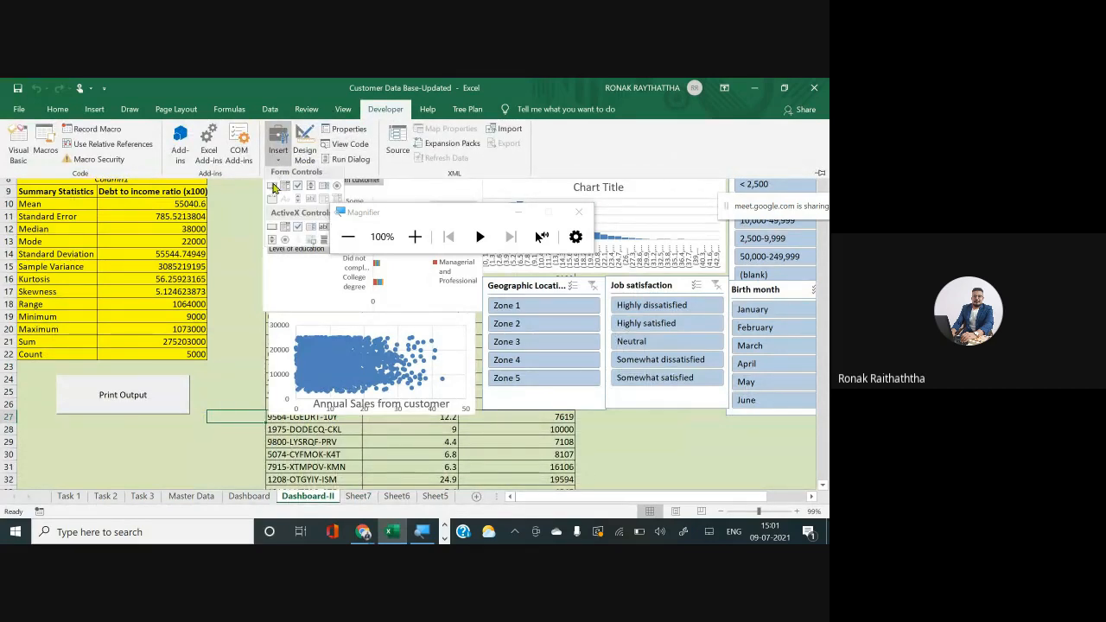
left_click(273, 187)
left_click(154, 304)
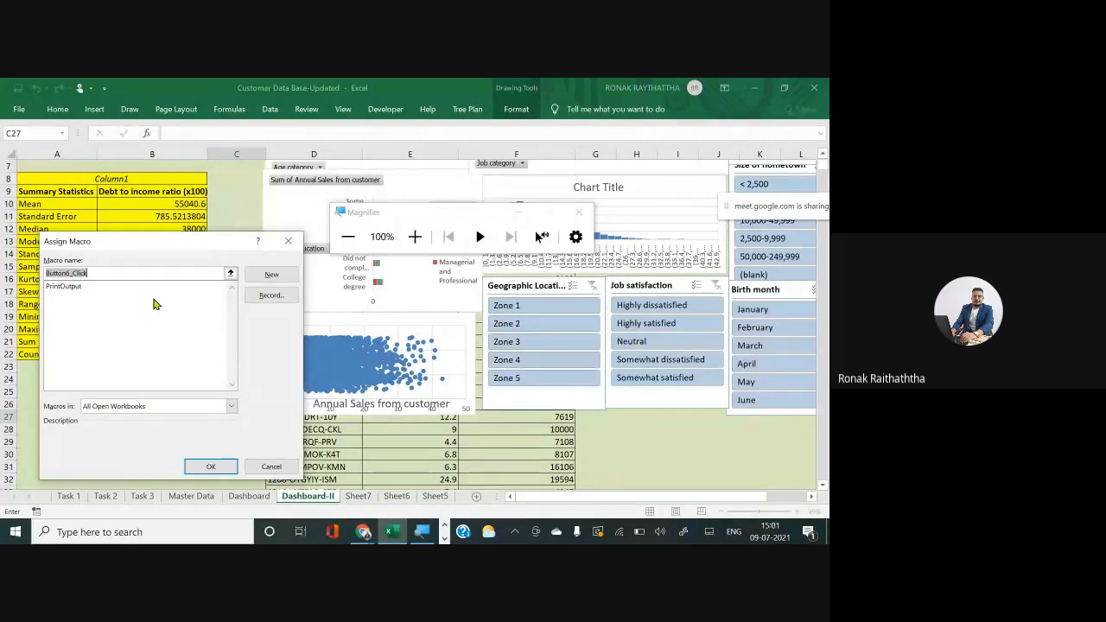
left_click(268, 295)
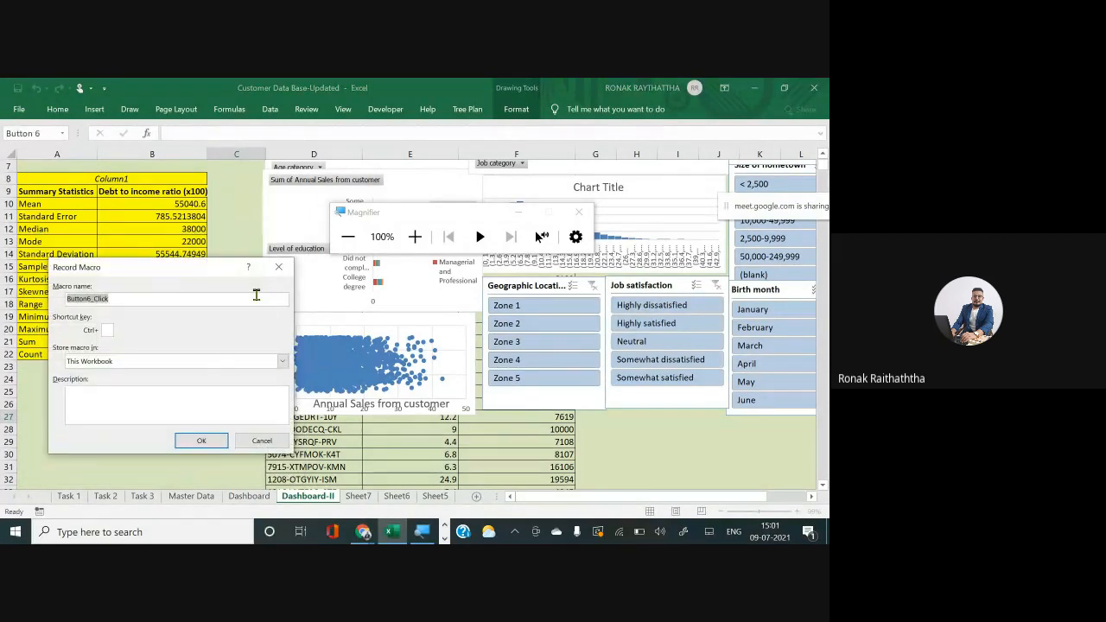
left_click(202, 442)
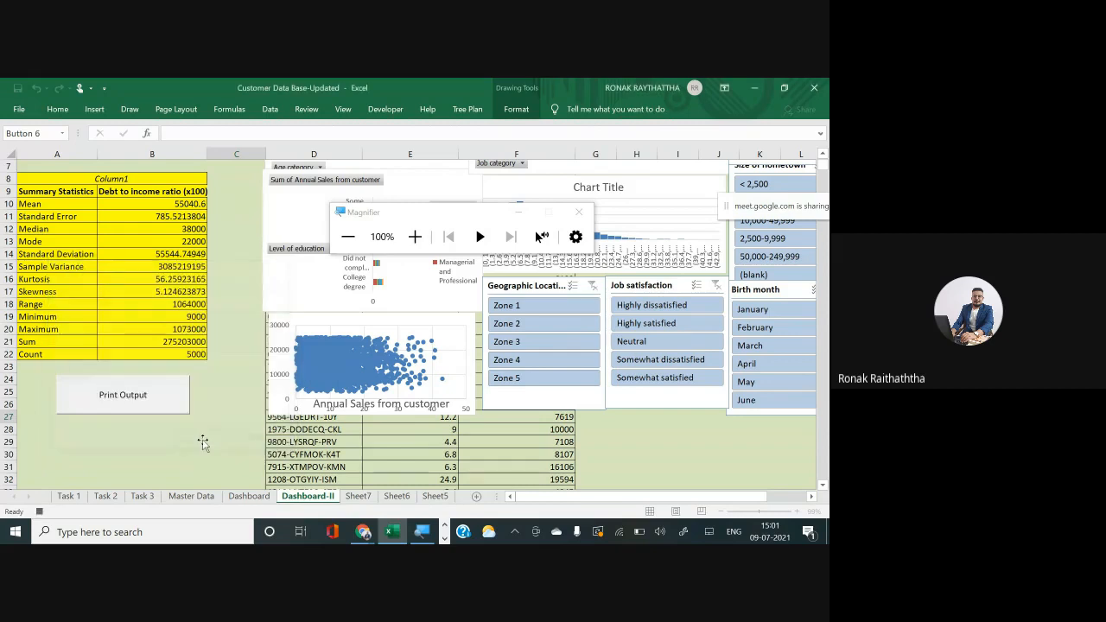
Step: Copy the variables and coefficients in A1:C5 of Dashboard-II and paste them as values into a new sheet
scroll(227, 346, "up", 2)
left_click(226, 345)
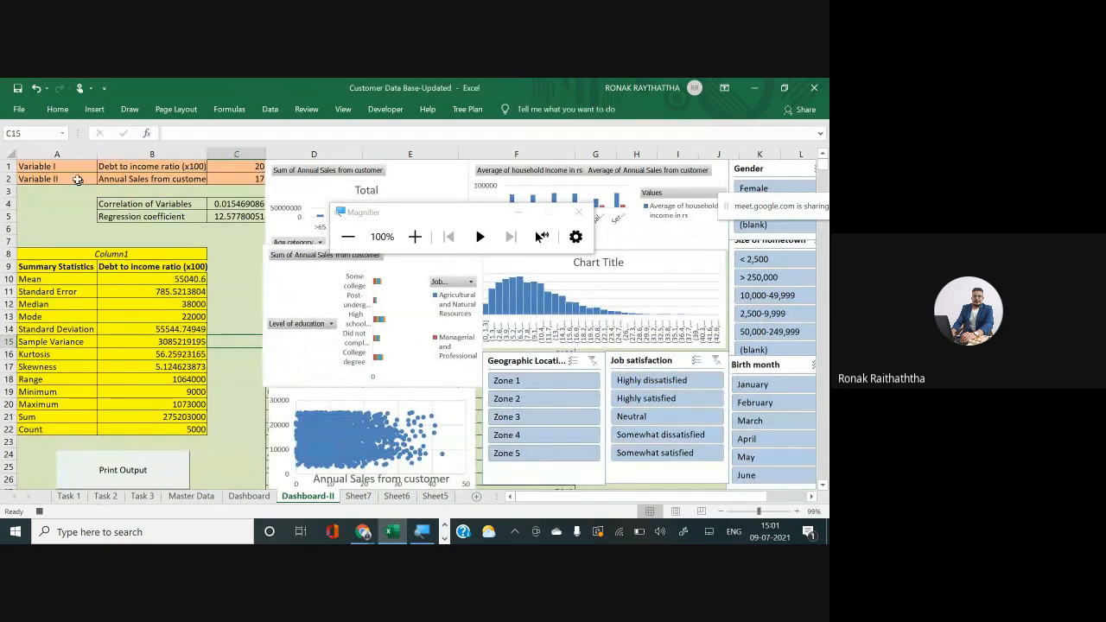
left_click_drag(57, 165, 256, 218)
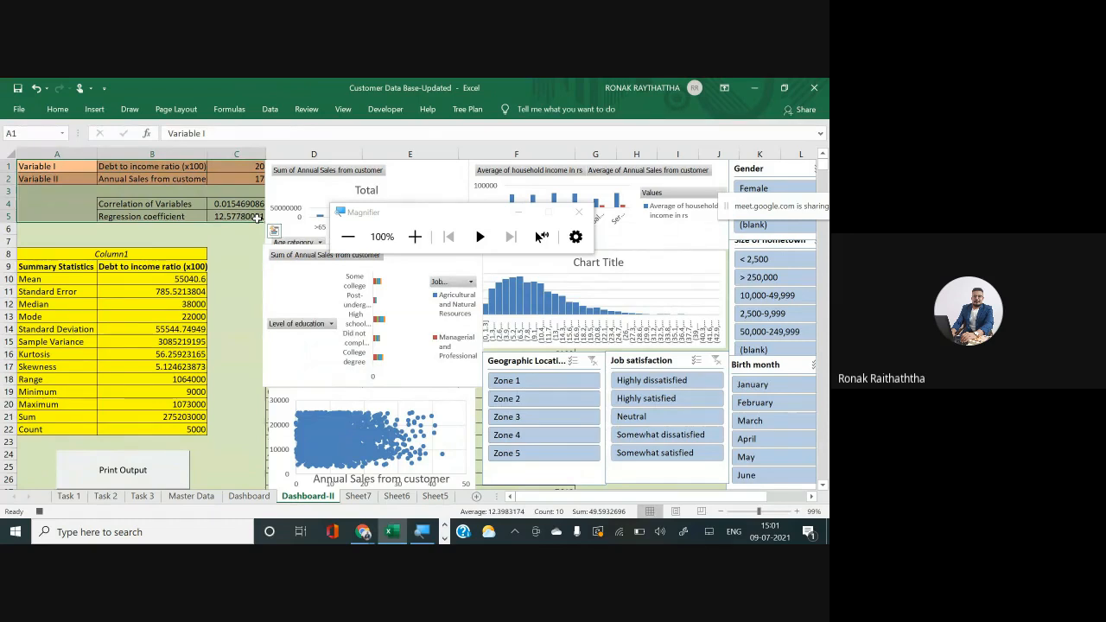
key("ctrl+c")
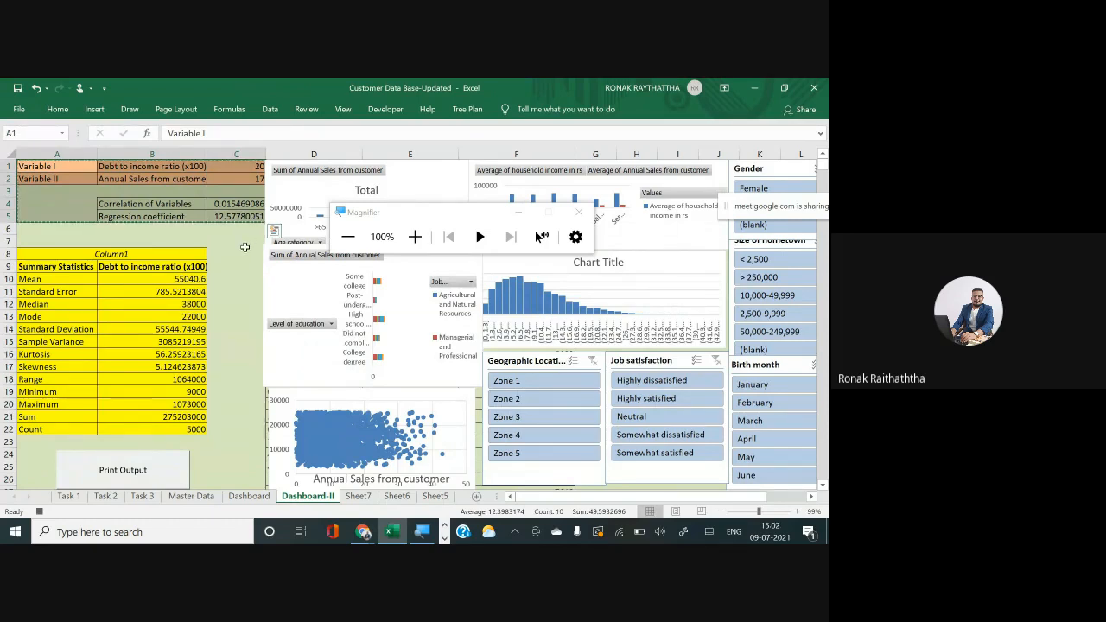
left_click(477, 501)
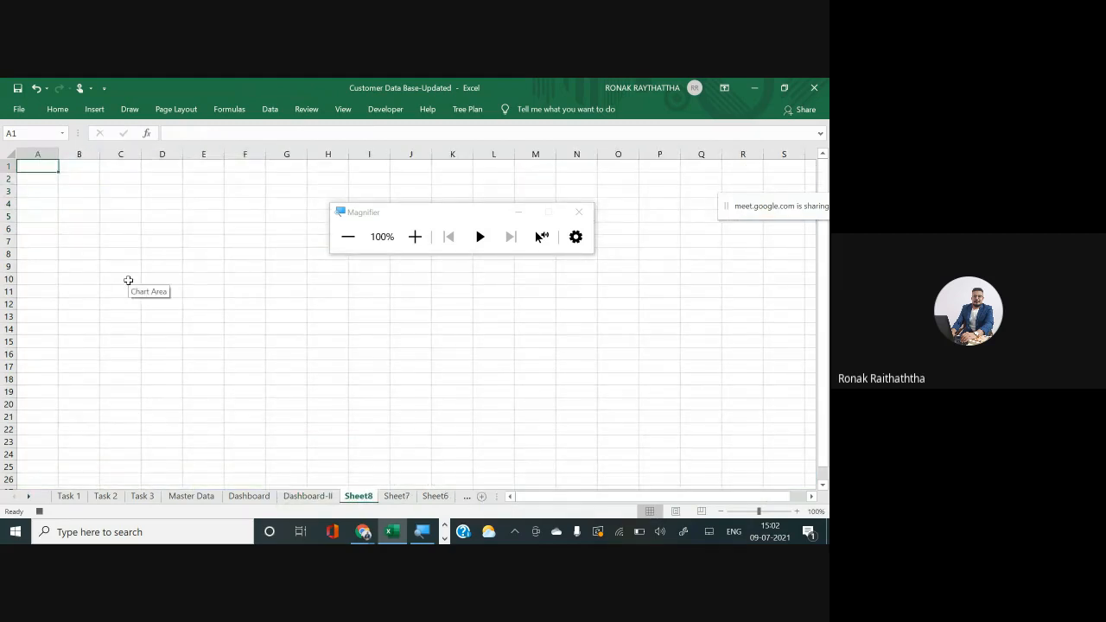
key("ctrl+alt+v")
left_click(89, 317)
left_click(193, 457)
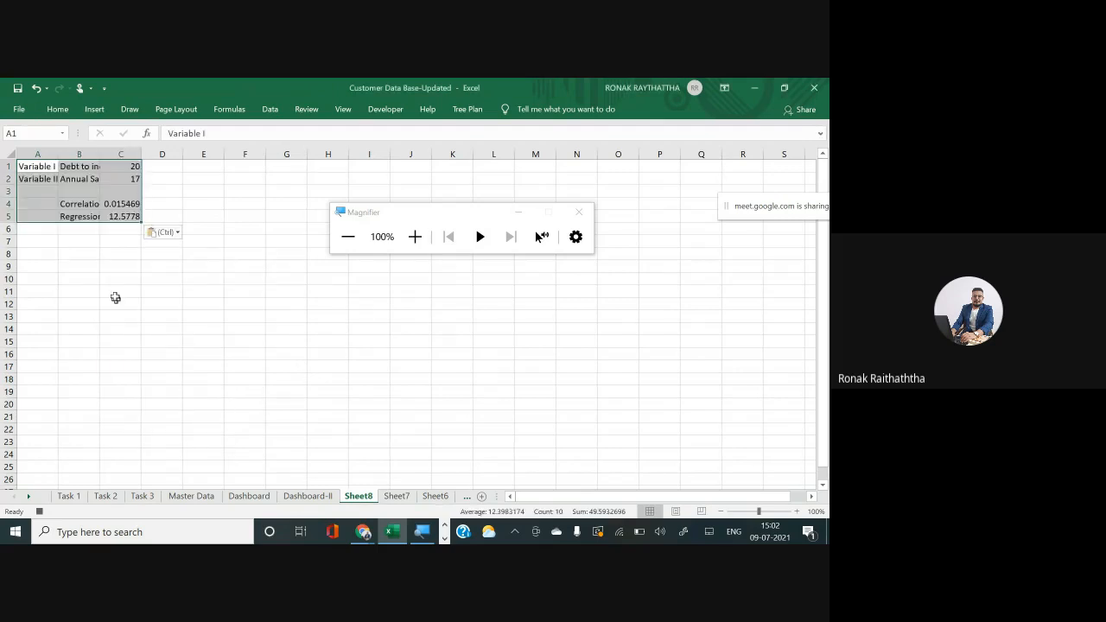
Step: Autofit the widths of columns A, B and C on the new sheet to their contents
left_click(75, 191)
double_click(58, 154)
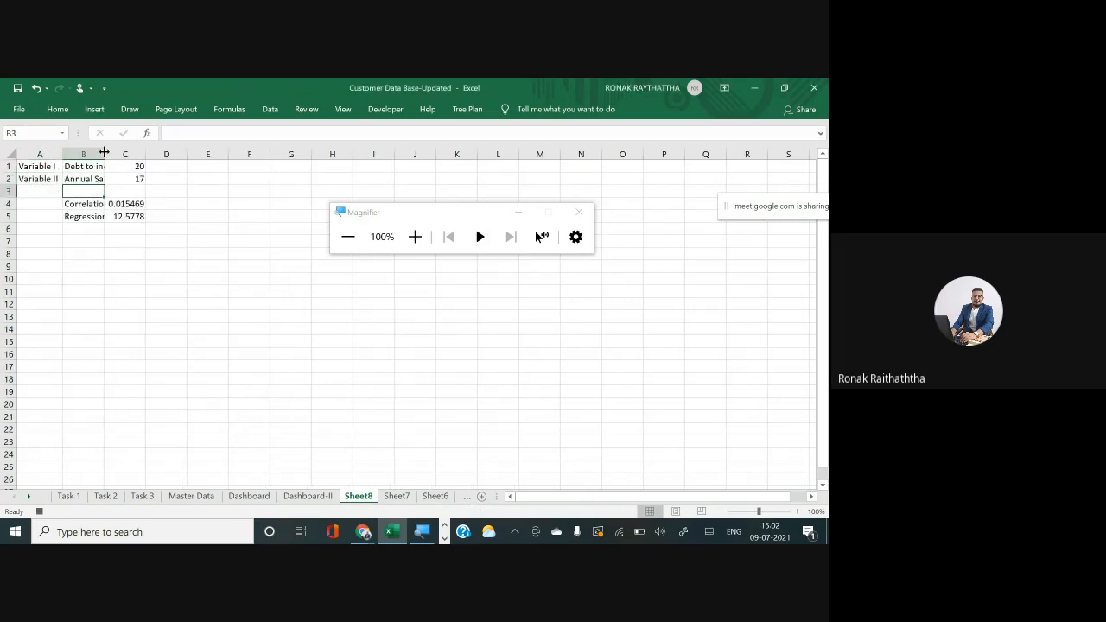
double_click(104, 153)
left_click(222, 152)
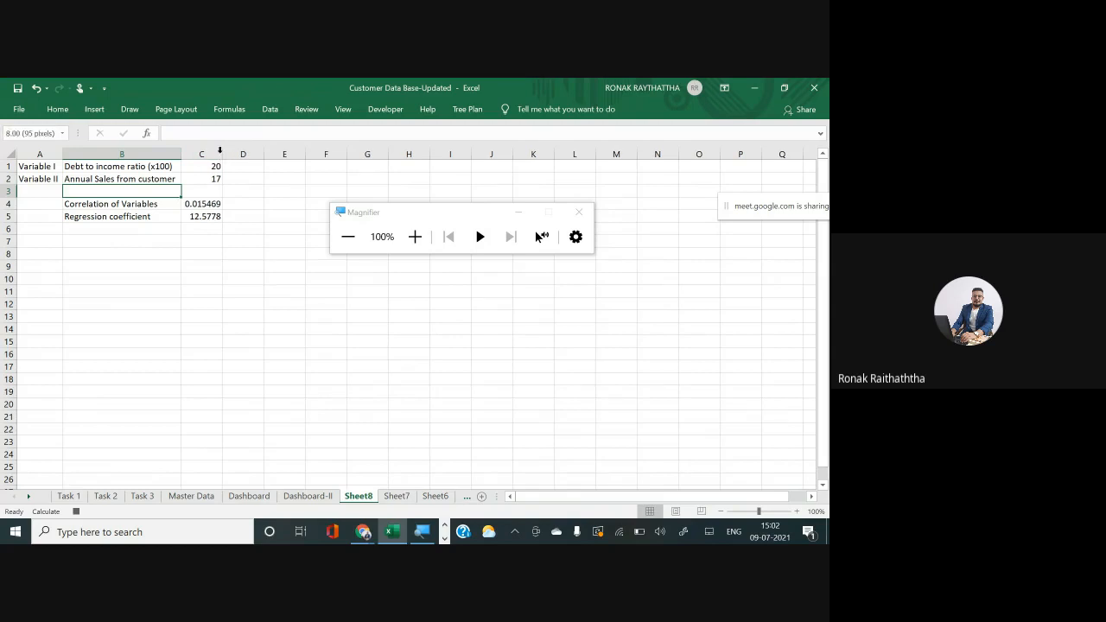
double_click(221, 152)
Step: Apply all borders to the Variable I and Variable II rows in A1:C2
left_click_drag(49, 166, 197, 179)
key("alt+h")
key("b")
key("a")
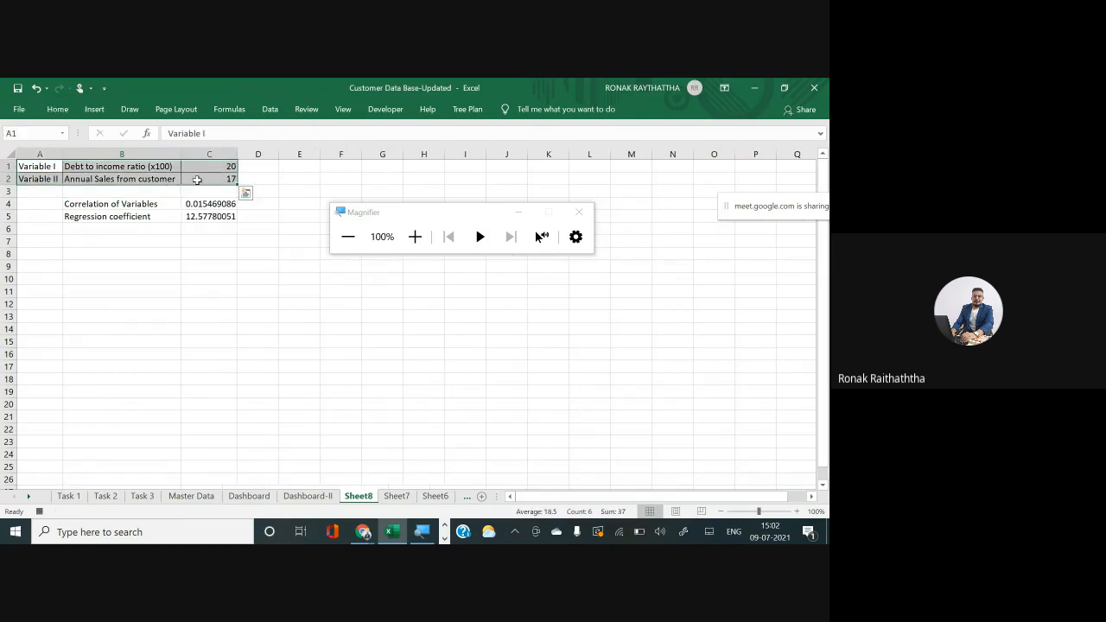
Step: Apply all borders to the correlation and regression coefficient cells in B4:C5
key("Down")
key("Down")
key("Down")
key("Right")
key("shift+Right")
key("shift+Down")
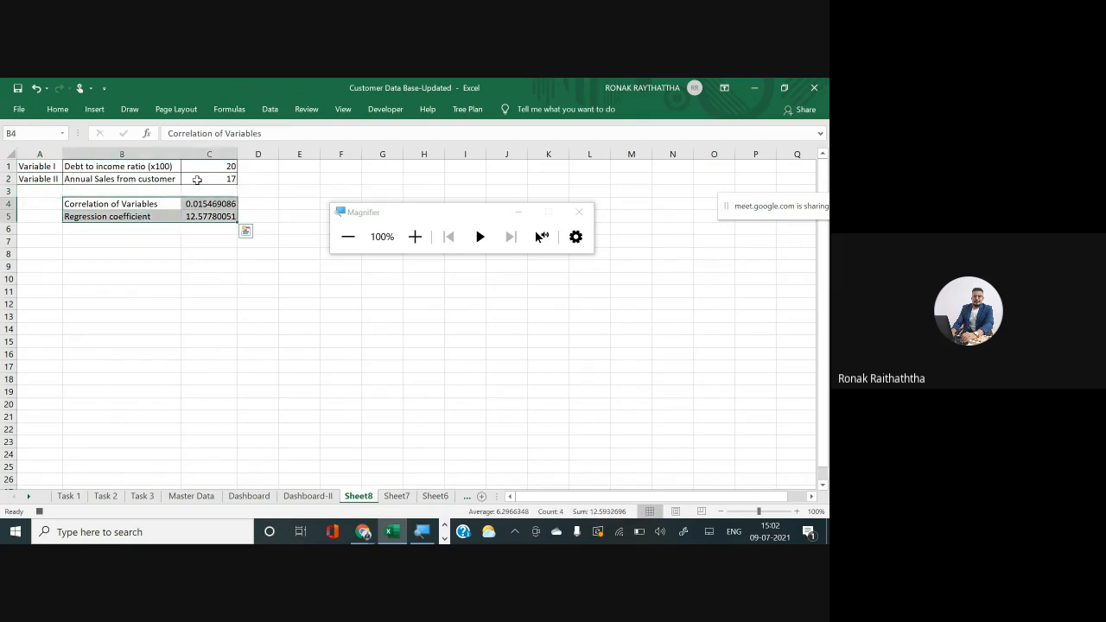
key("alt+h")
key("b")
key("a")
left_click(167, 280)
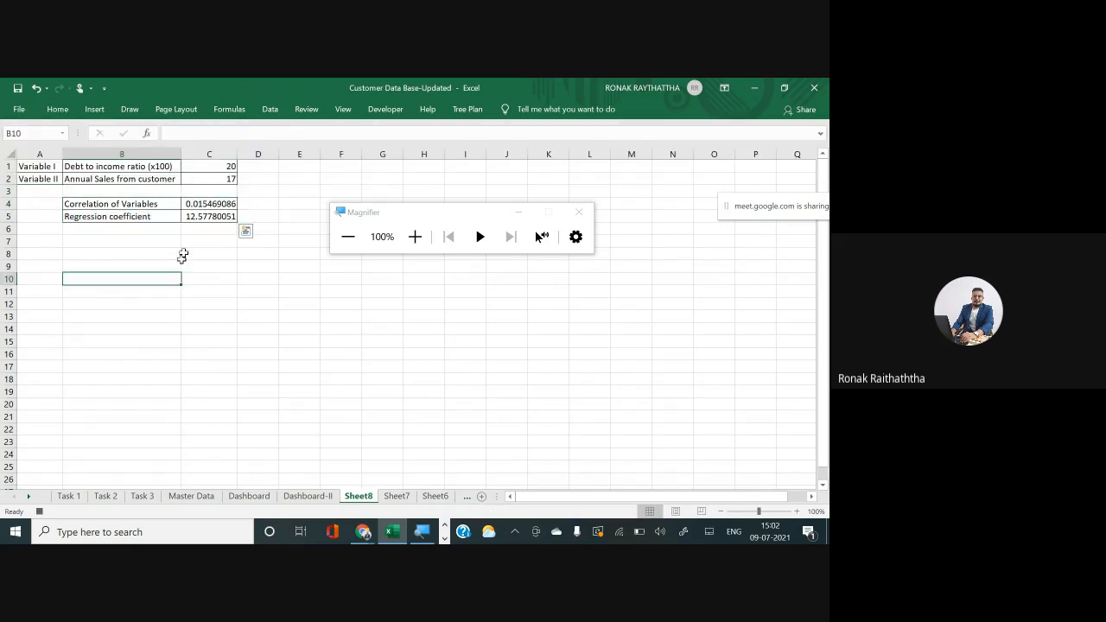
left_click(345, 113)
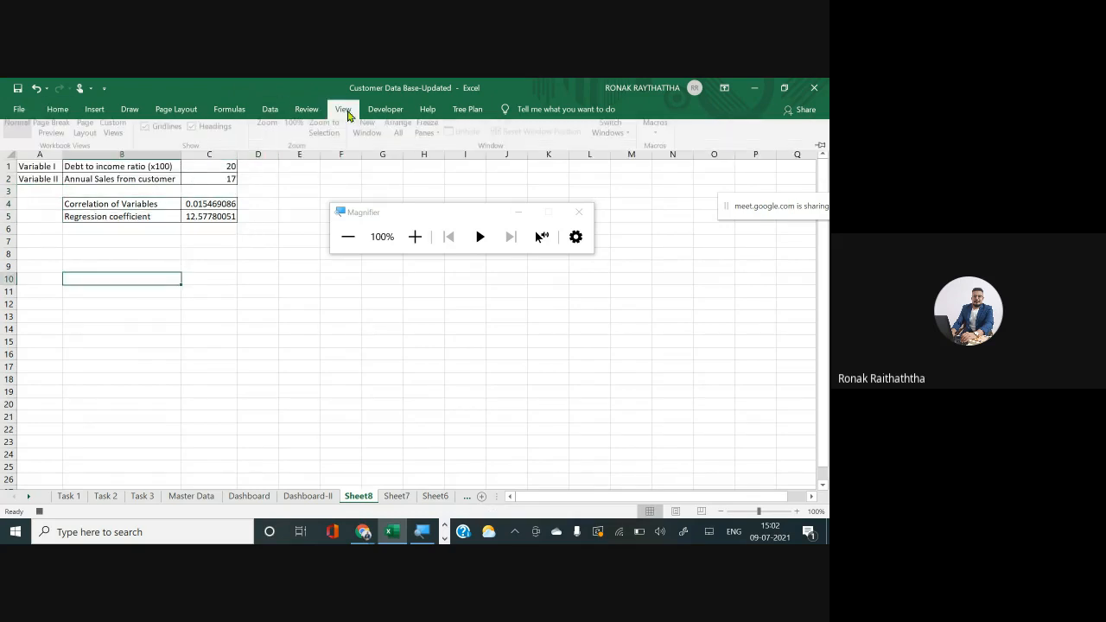
left_click(343, 113)
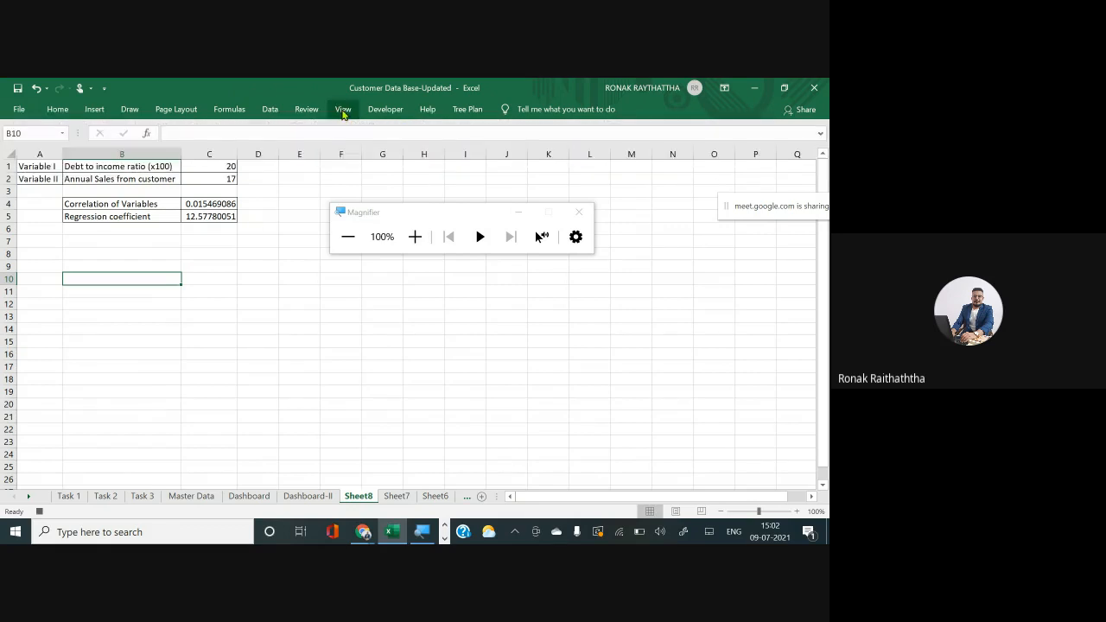
left_click(344, 115)
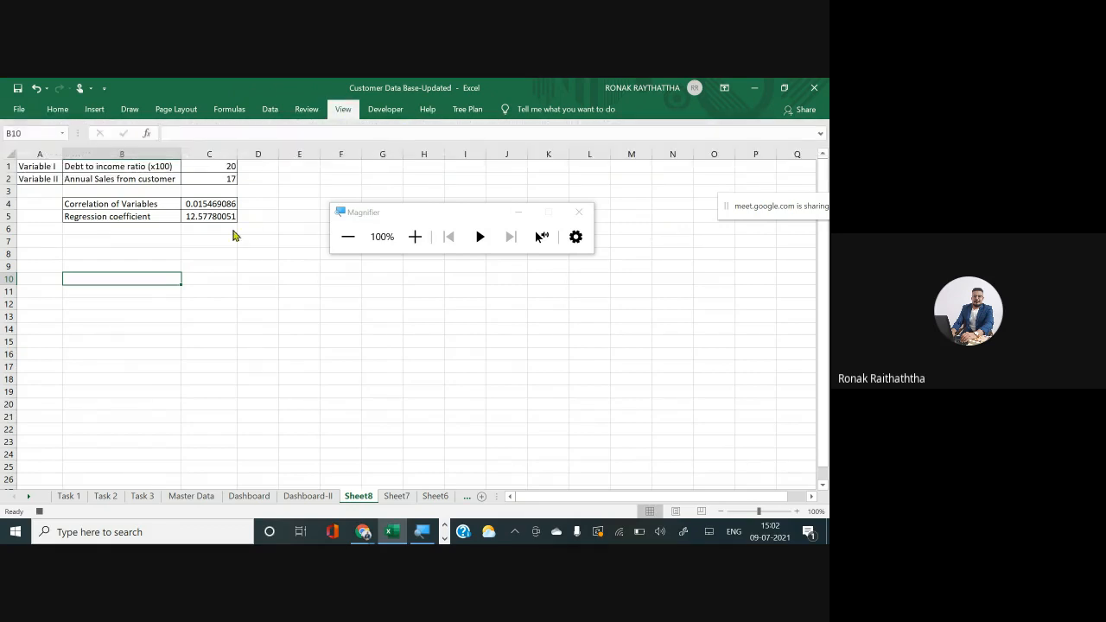
left_click(350, 110)
left_click(352, 109)
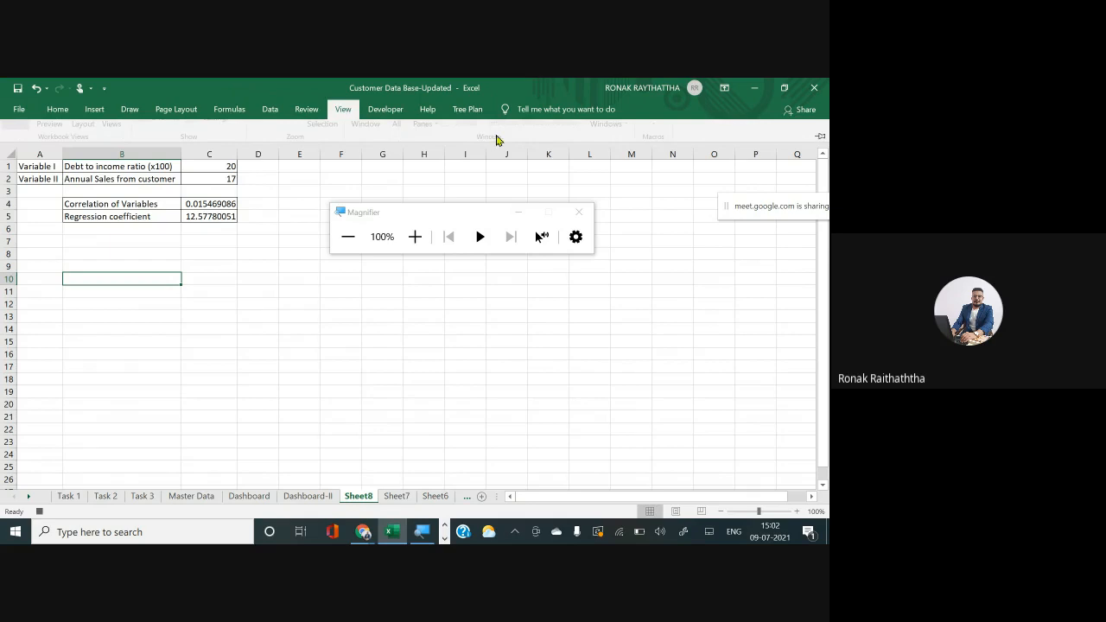
left_click(206, 191)
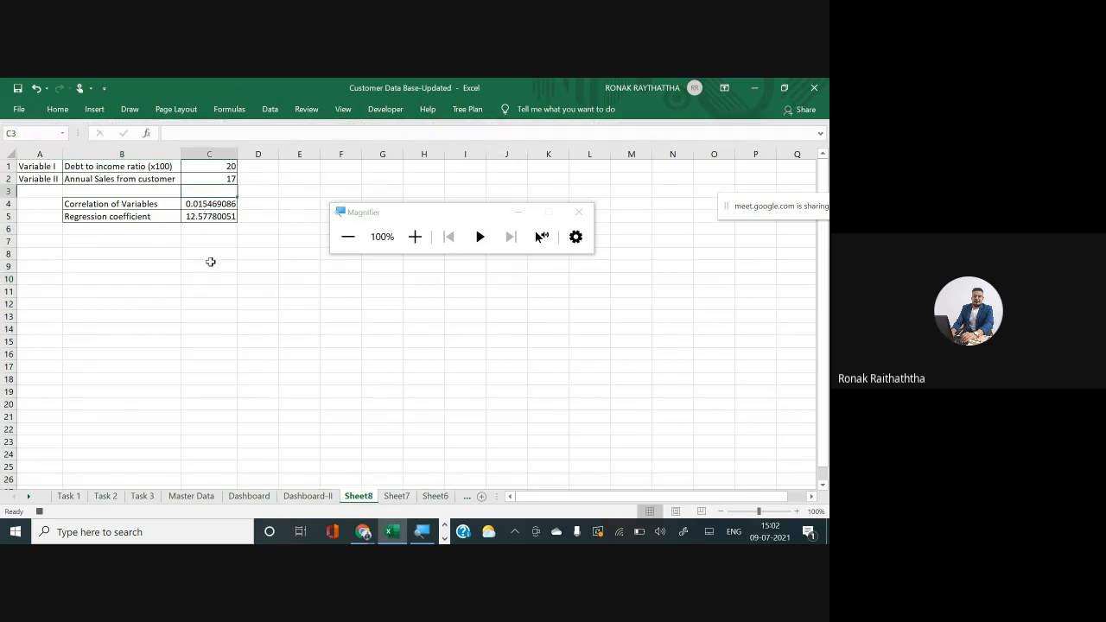
left_click(210, 261)
Step: Magnify the screen to 150% and examine the Macros commands, including the one for stopping the recording
left_click_drag(366, 214, 547, 230)
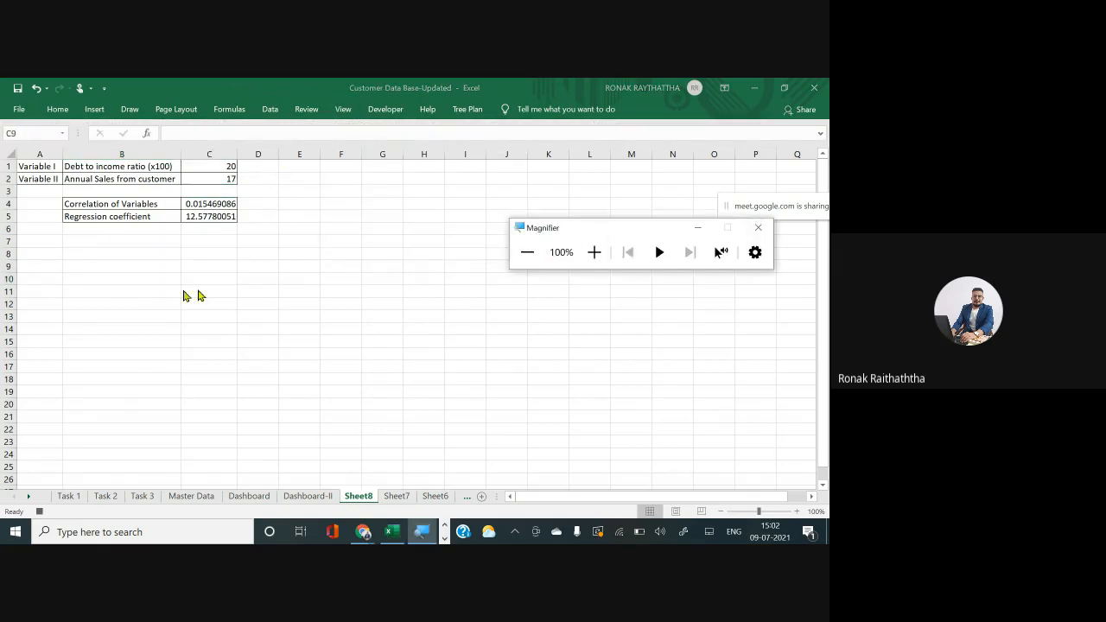
left_click(170, 249)
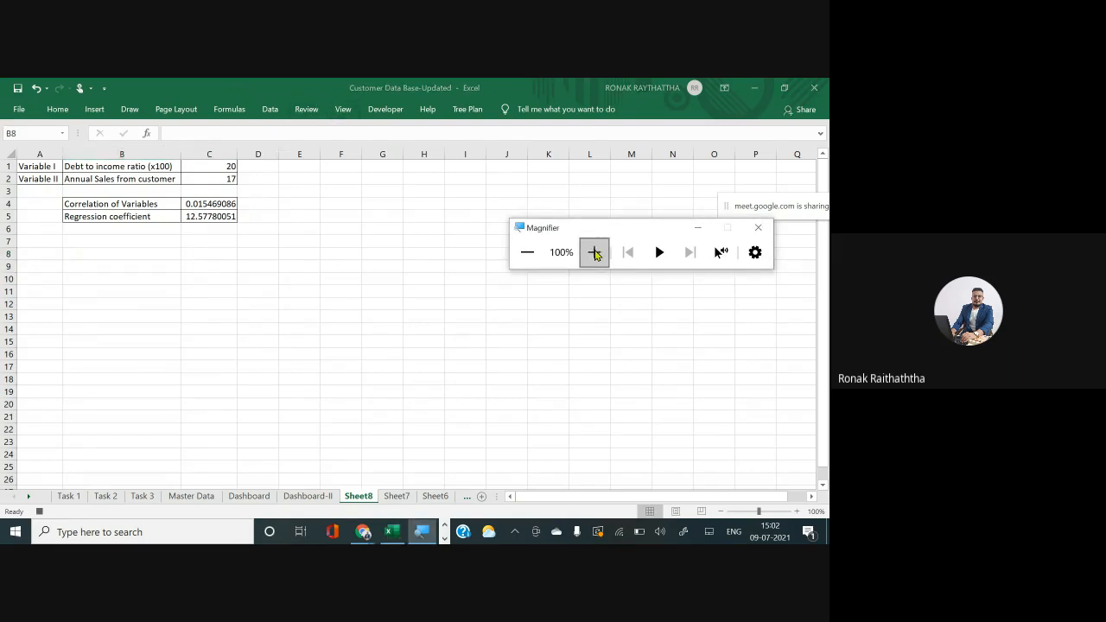
left_click(594, 252)
left_click(216, 128)
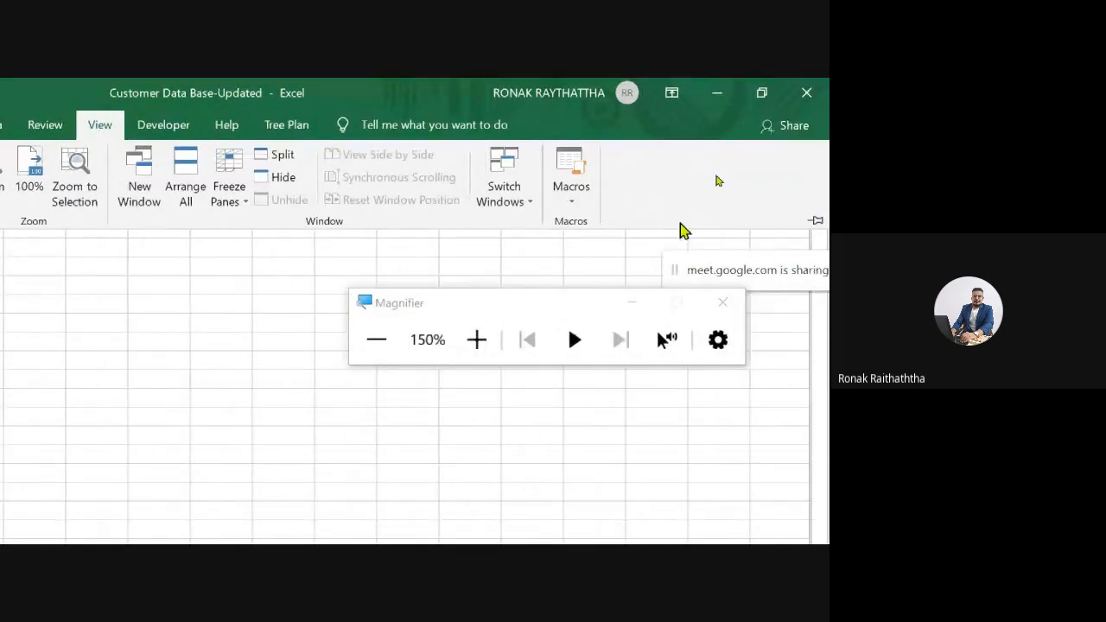
left_click(587, 213)
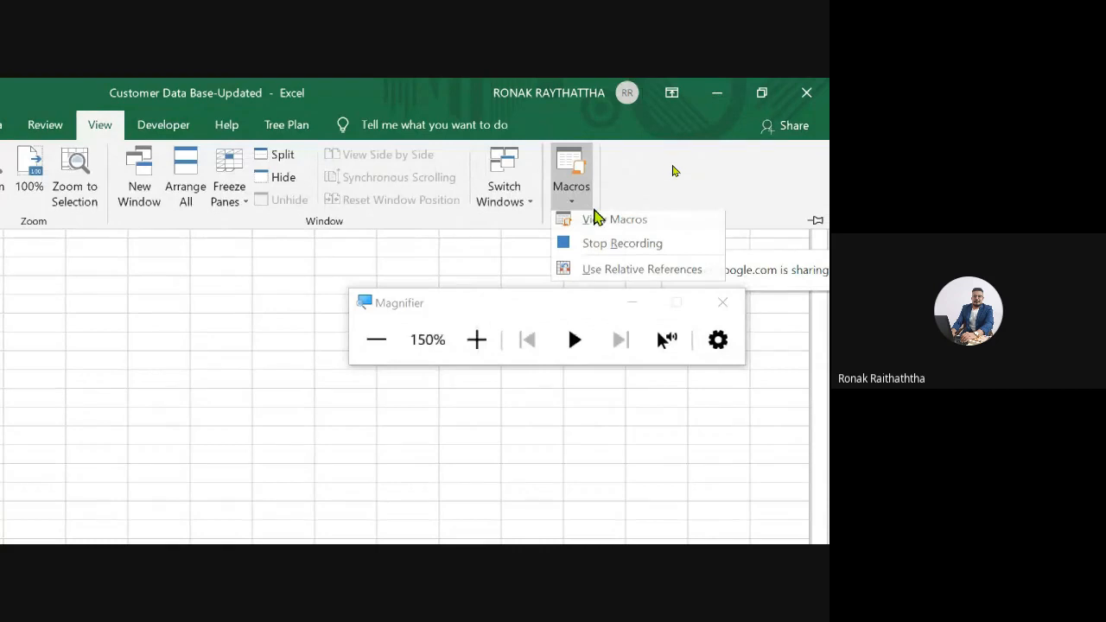
left_click(624, 245)
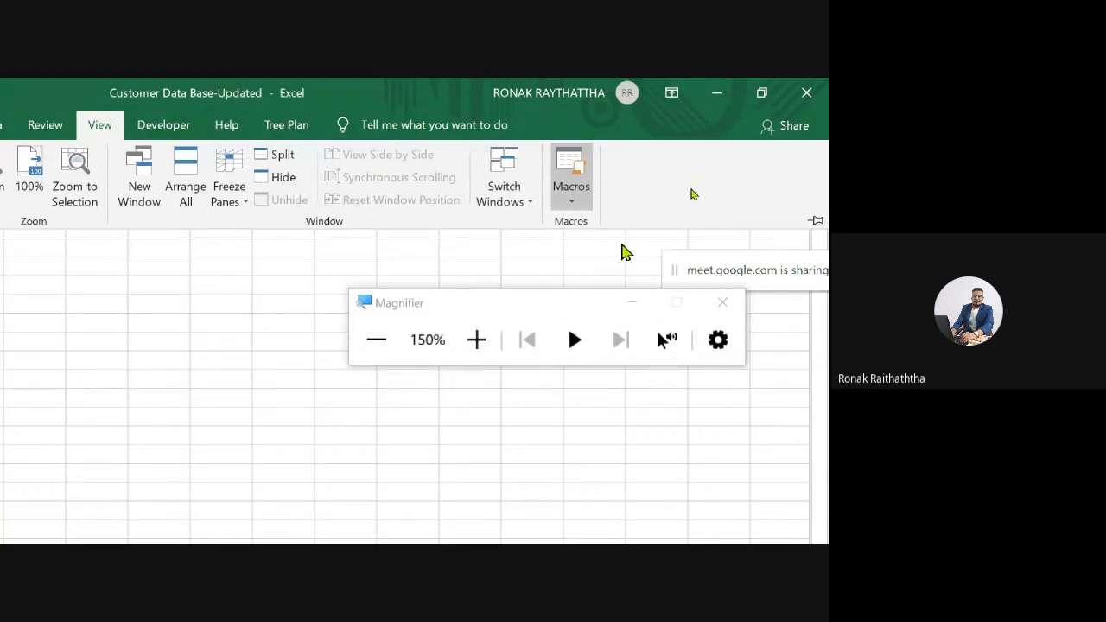
left_click(582, 206)
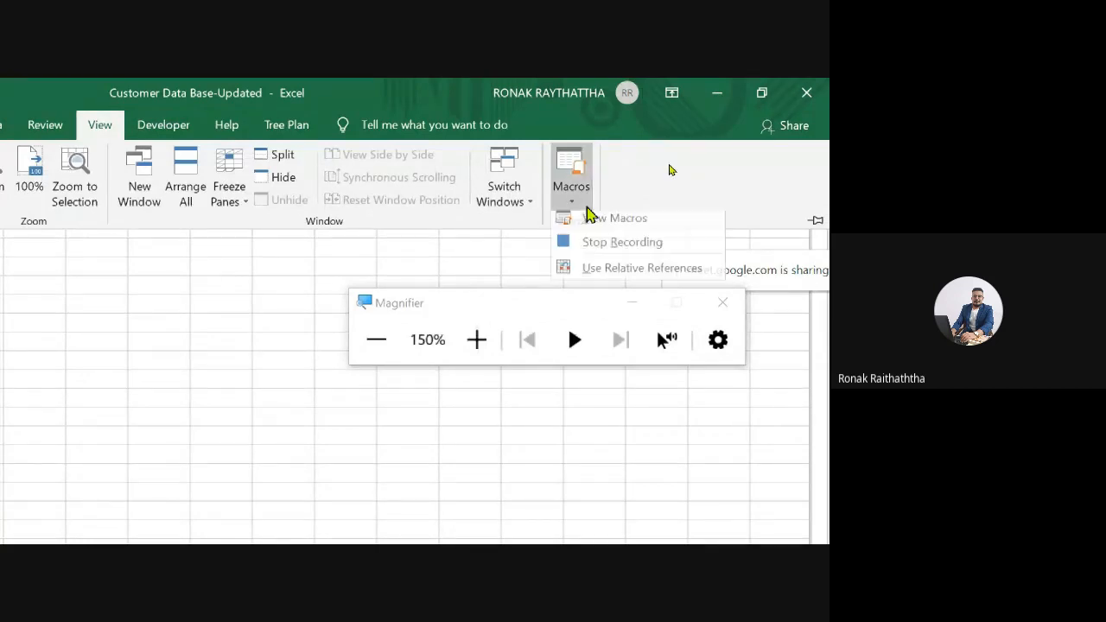
left_click(655, 197)
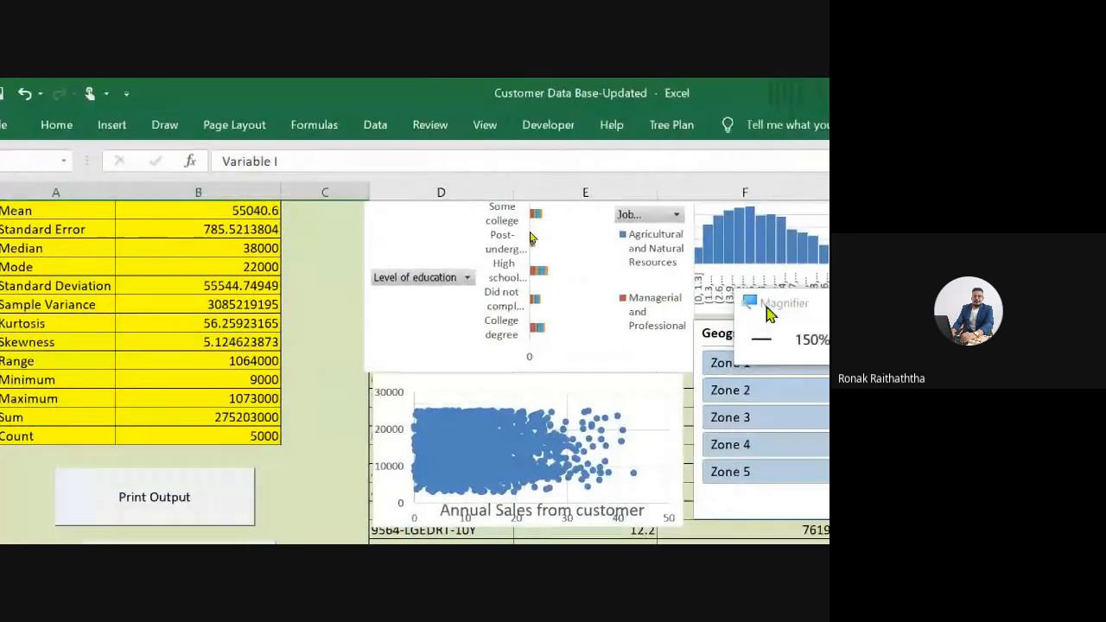
Step: Review the pasted results on Sheet8 against Dashboard-II at 100% magnification and switch to the Google Meet chat
left_click(762, 339)
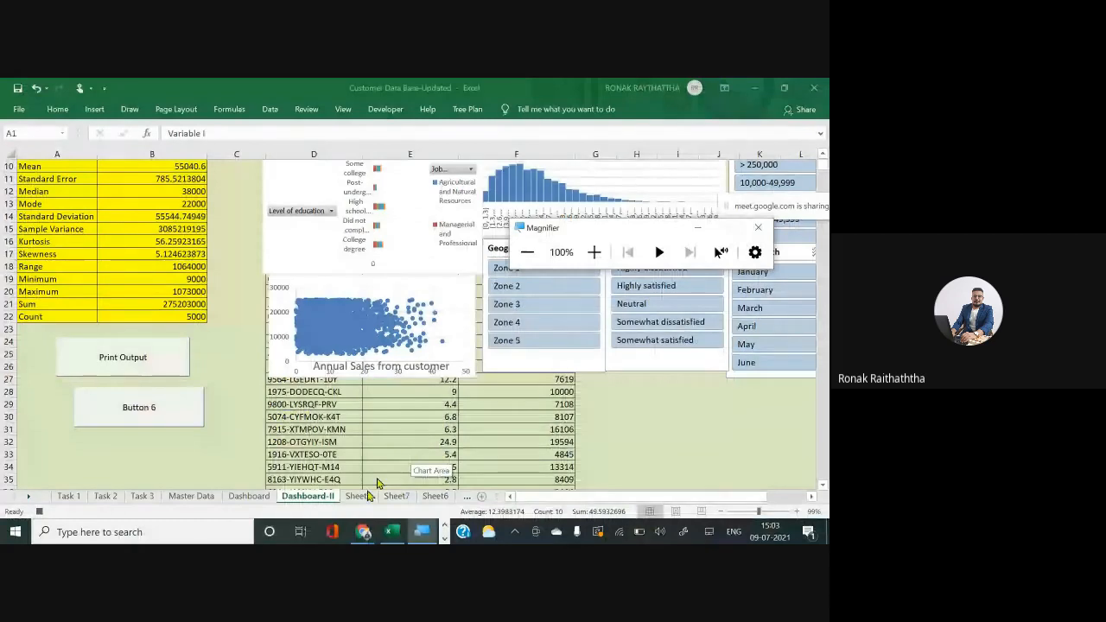
left_click(361, 496)
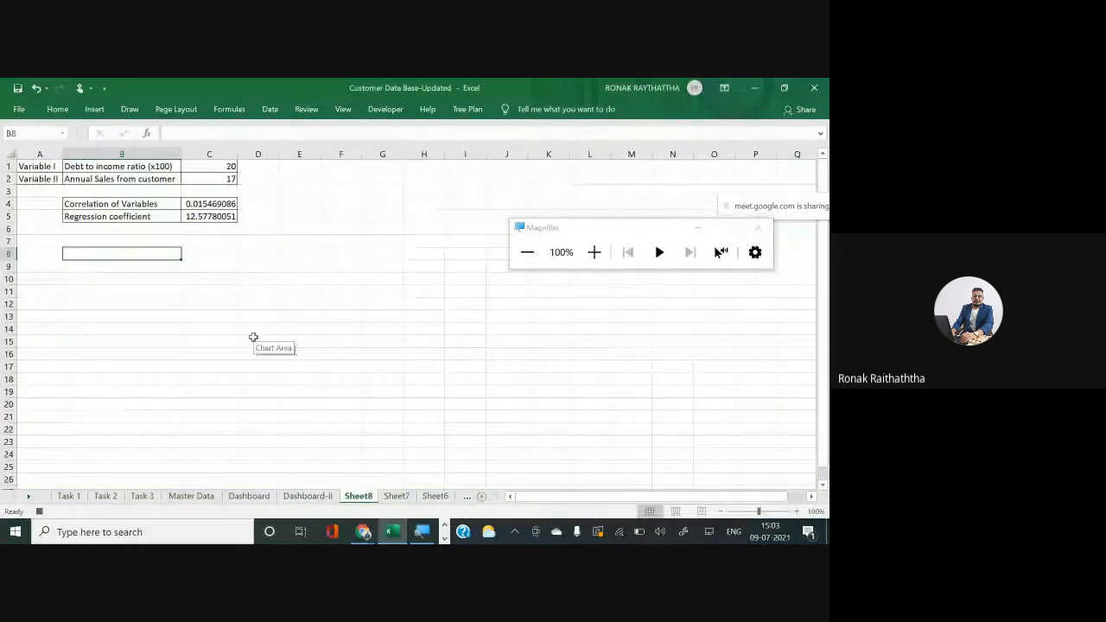
left_click(324, 498)
scroll(558, 297, "up", 3)
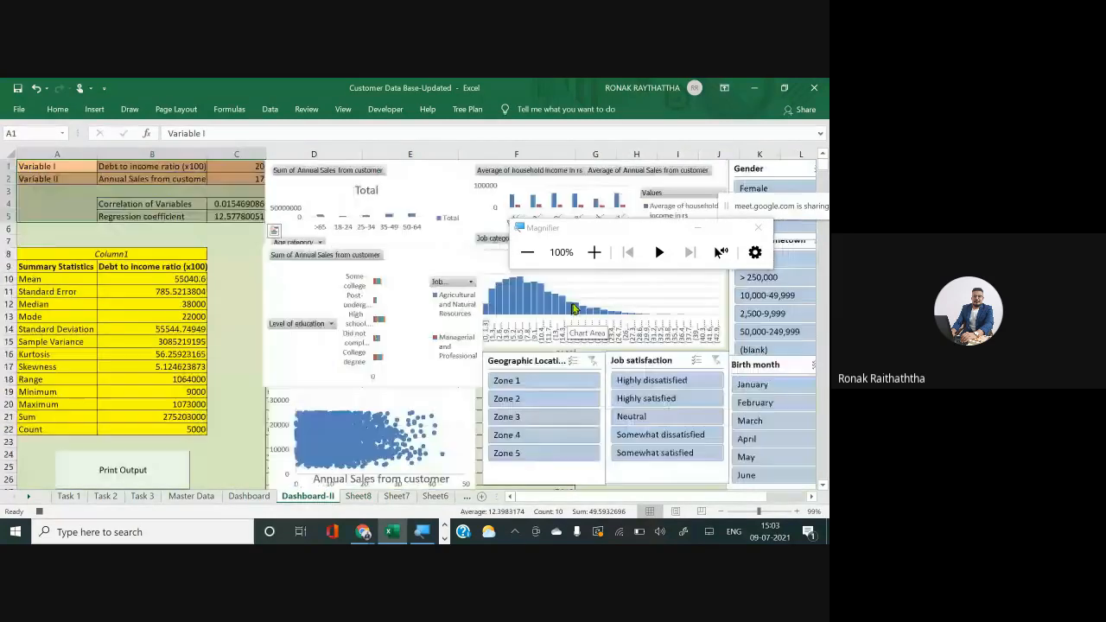
key("alt+Tab")
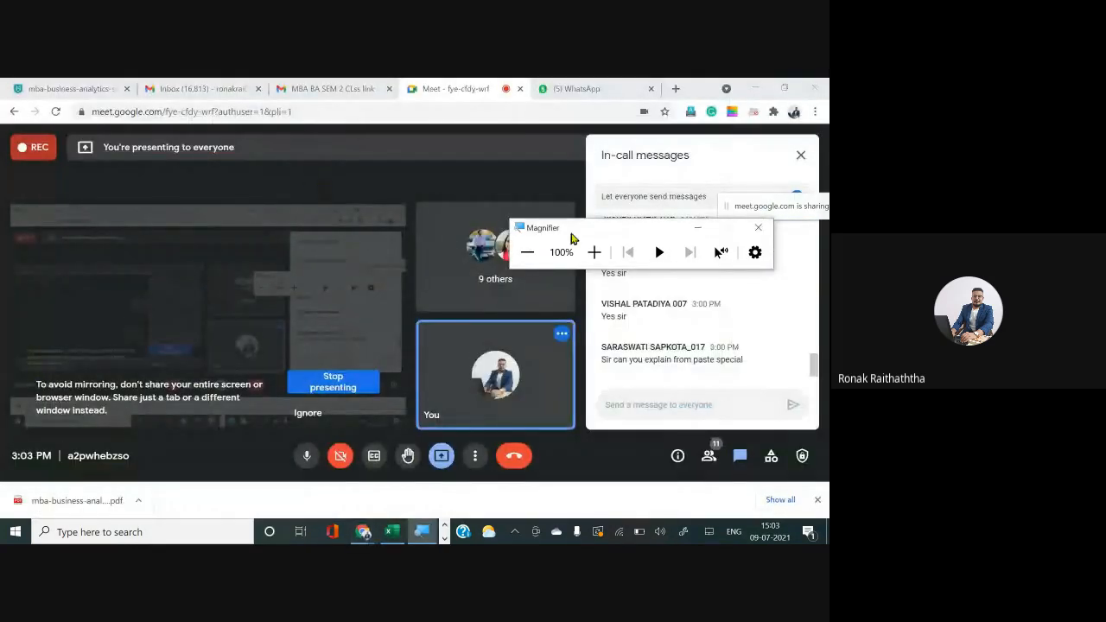
Step: Move the Magnifier window clear of the meeting chat, then review the full list of call participants and close it
left_click_drag(570, 232, 317, 142)
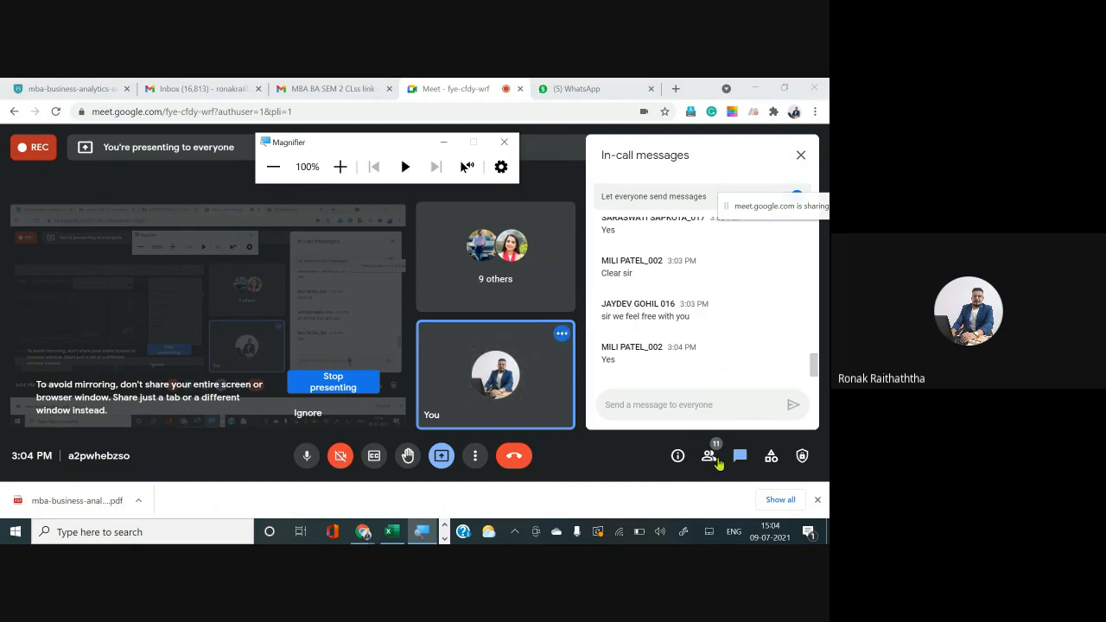
left_click(717, 463)
left_click(718, 462)
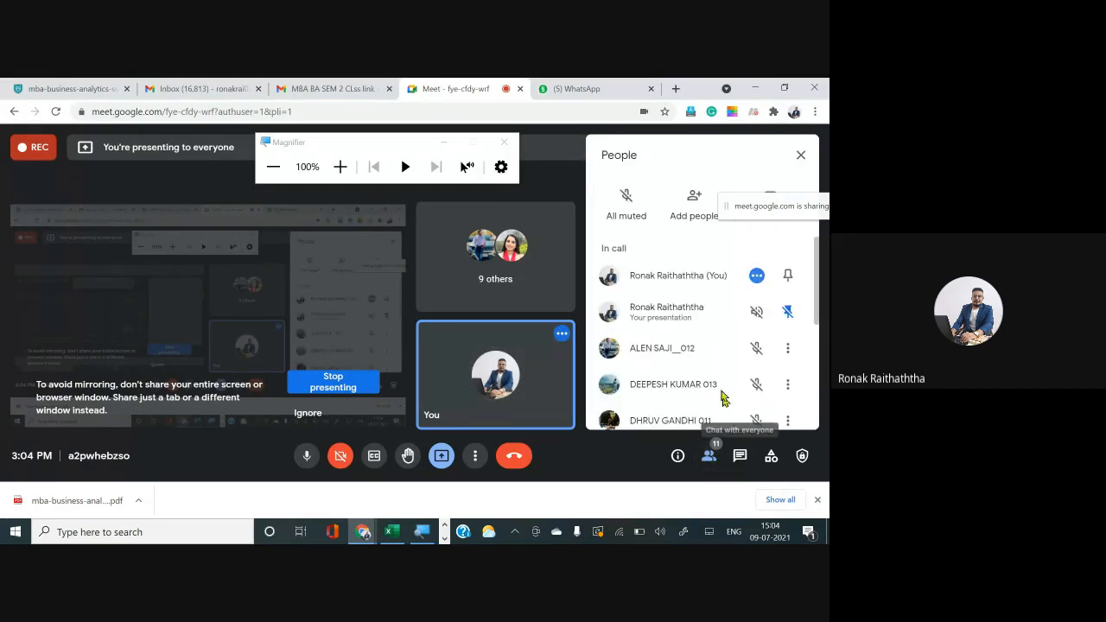
scroll(706, 340, "down", 1)
scroll(706, 339, "down", 2)
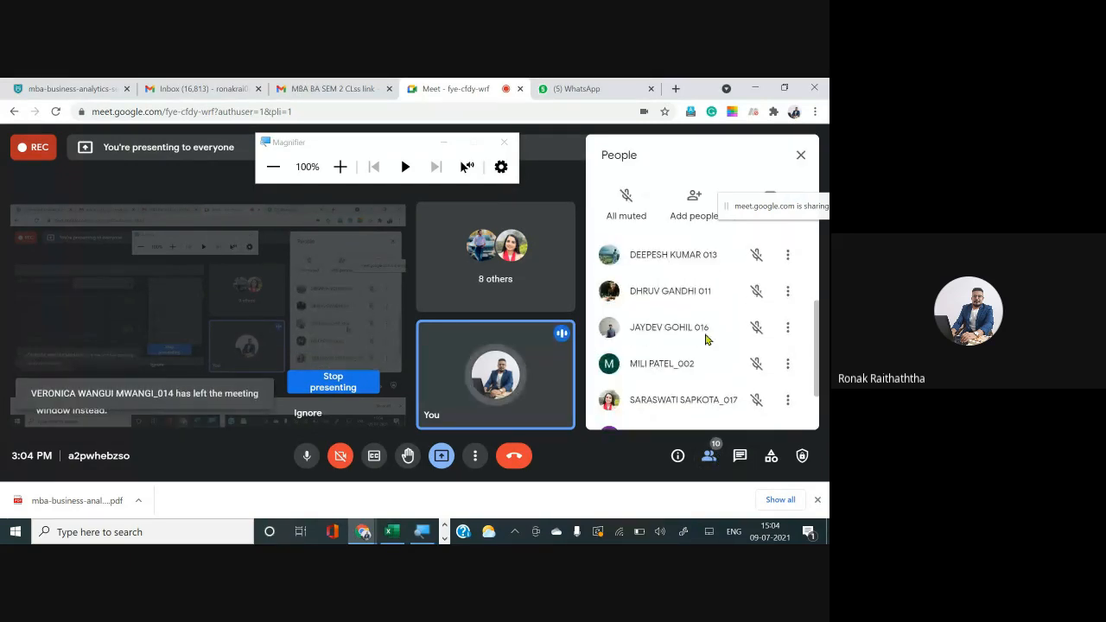
scroll(705, 340, "down", 1)
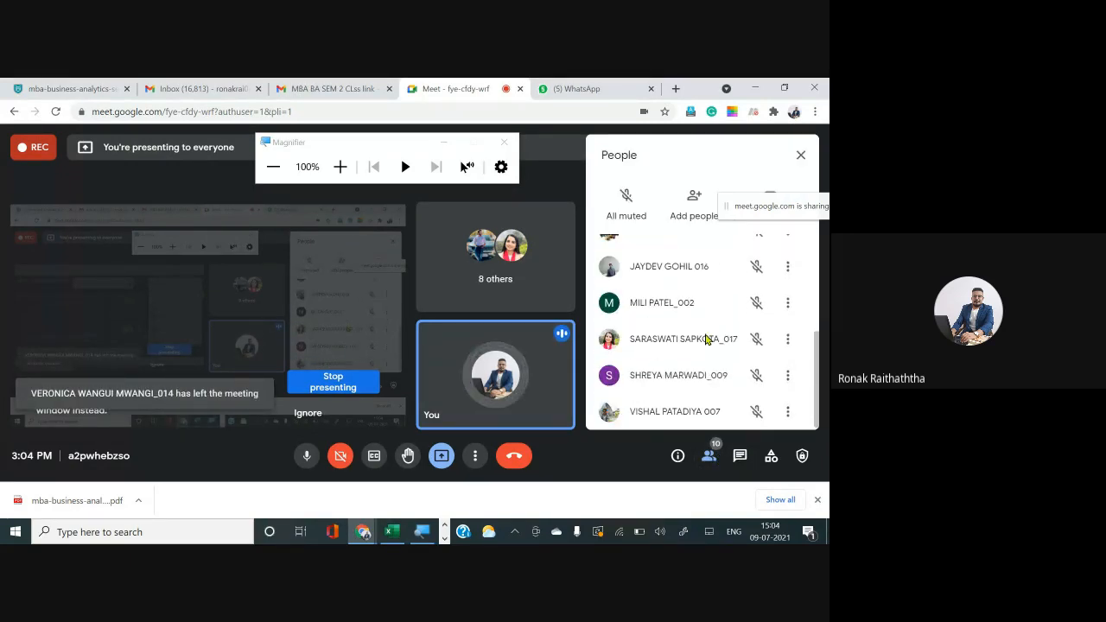
scroll(708, 340, "up", 4)
key("Escape")
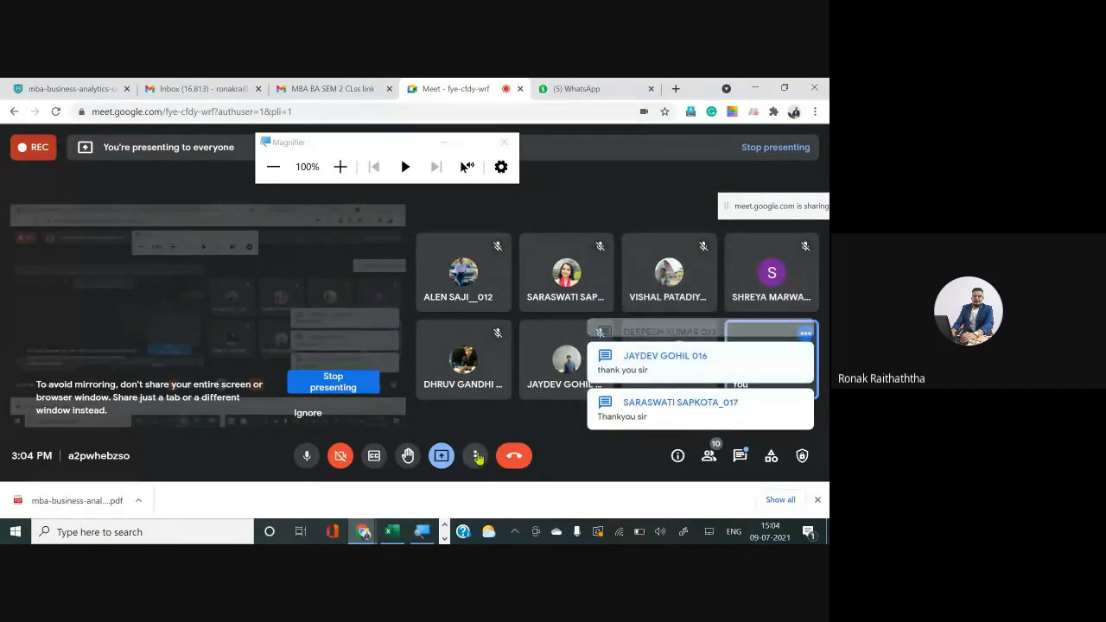
Step: Open the Google Meet call's additional options
left_click(475, 456)
left_click(552, 186)
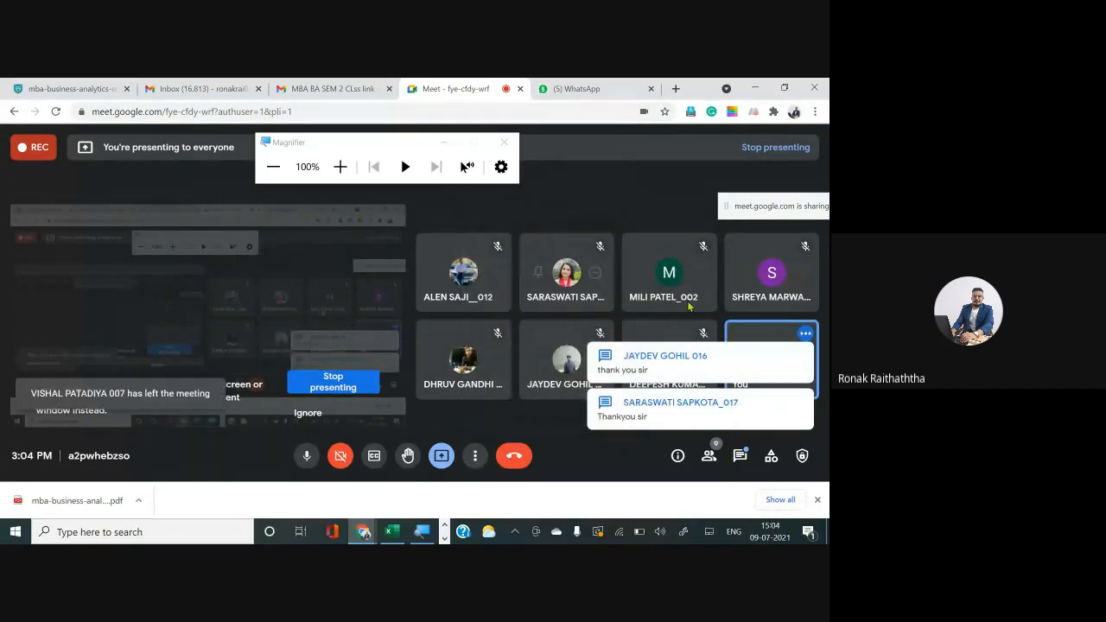